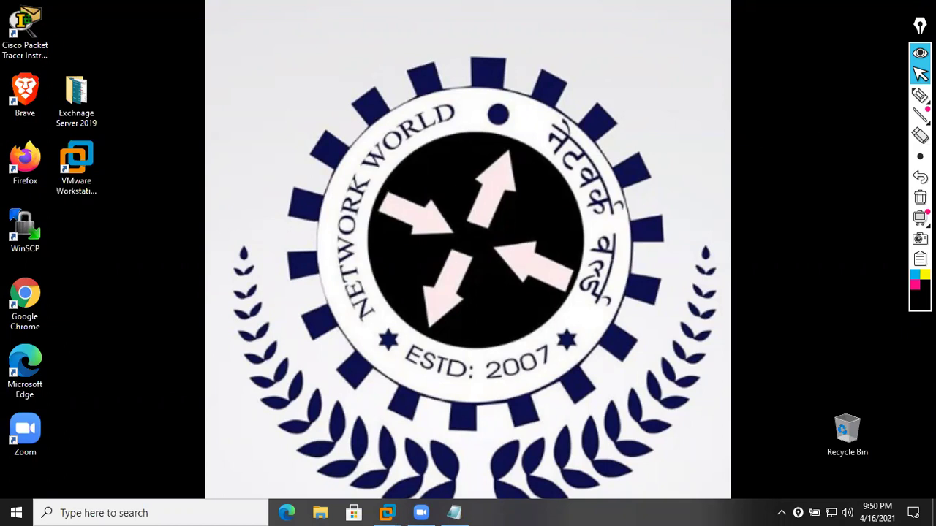
- Write 'Failover Clustering' with a long arrow in pink highlighter, then hide the ink and restore Notepad
{"action": "left_click", "coordinate": [858, 97]}
{"action": "left_click", "coordinate": [856, 97]}
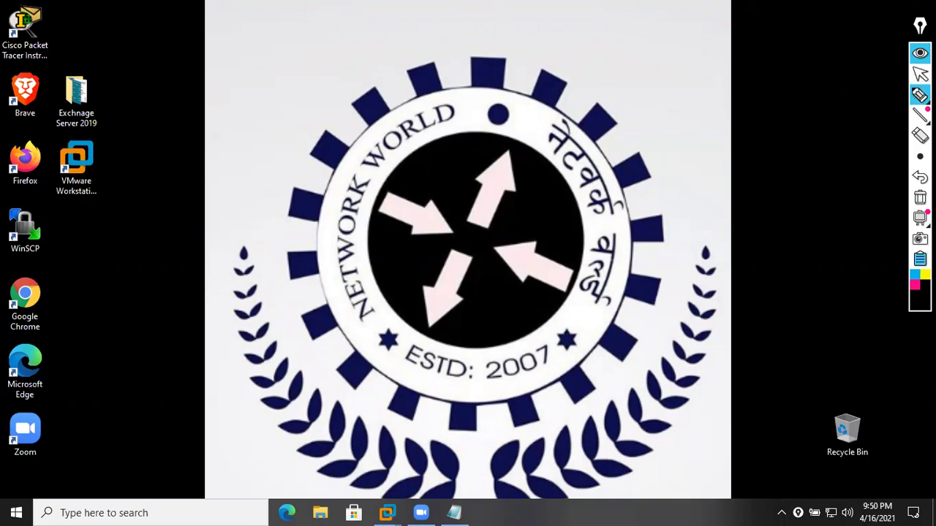
{"action": "left_click", "coordinate": [914, 285]}
{"action": "mouse_move", "coordinate": [234, 97]}
{"action": "left_mouse_down"}
{"action": "mouse_move", "coordinate": [251, 120]}
{"action": "mouse_move", "coordinate": [272, 119]}
{"action": "mouse_move", "coordinate": [278, 98]}
{"action": "mouse_move", "coordinate": [317, 96]}
{"action": "mouse_move", "coordinate": [331, 71]}
{"action": "left_mouse_up"}
{"action": "mouse_move", "coordinate": [366, 40]}
{"action": "left_mouse_down"}
{"action": "mouse_move", "coordinate": [389, 56]}
{"action": "mouse_move", "coordinate": [424, 41]}
{"action": "mouse_move", "coordinate": [439, 57]}
{"action": "left_mouse_up"}
{"action": "left_click_drag", "start_coordinate": [194, 192], "coordinate": [495, 27]}
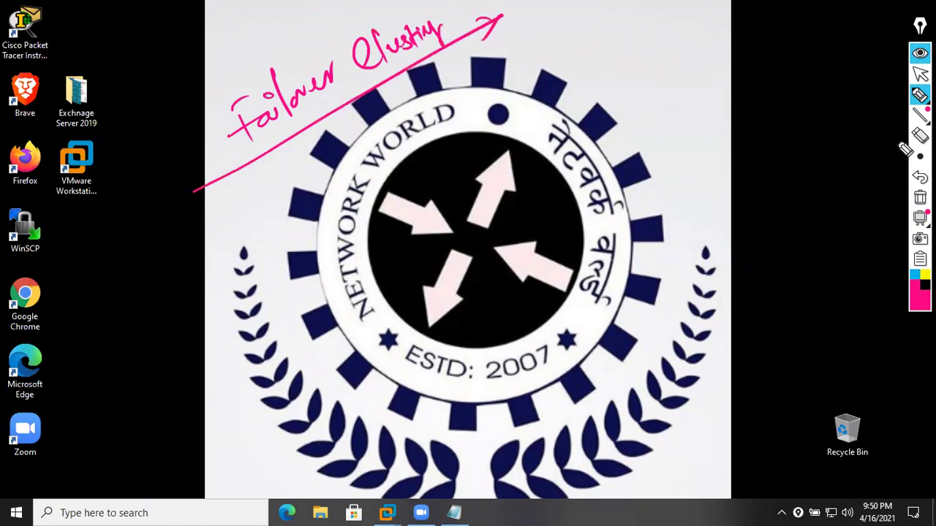
{"action": "left_click", "coordinate": [920, 53]}
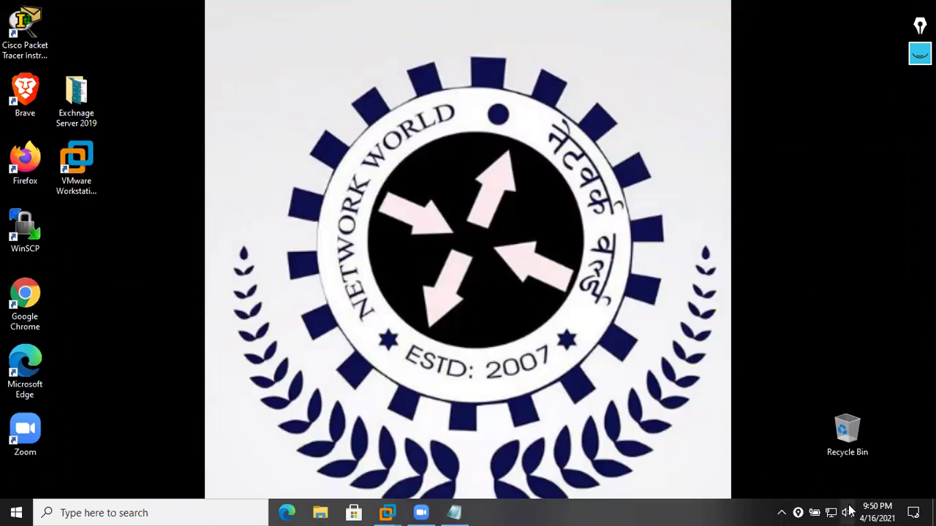
{"action": "left_click", "coordinate": [454, 513]}
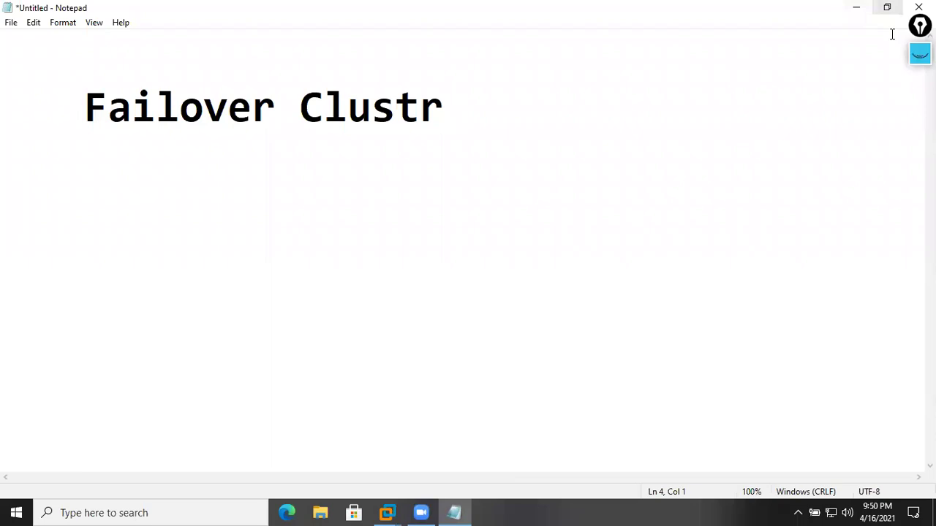
- Restore the Epic Pen toolbar, clear the old pink ink, and draw a black box
{"action": "left_click", "coordinate": [920, 53]}
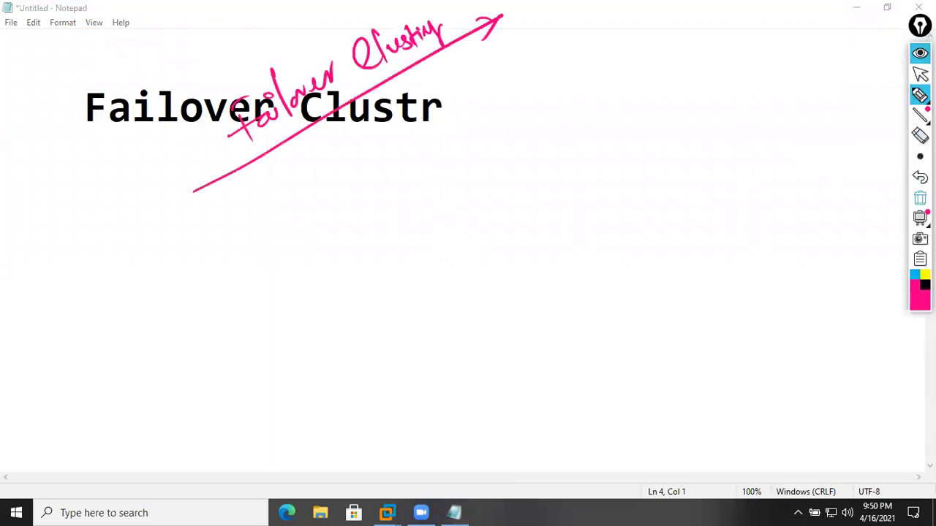
{"action": "left_click", "coordinate": [919, 198]}
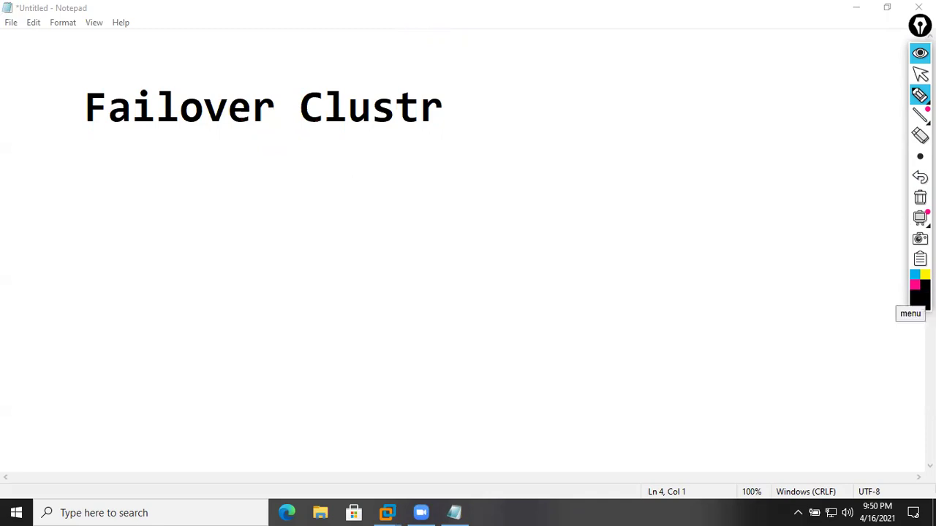
{"action": "left_click", "coordinate": [925, 285]}
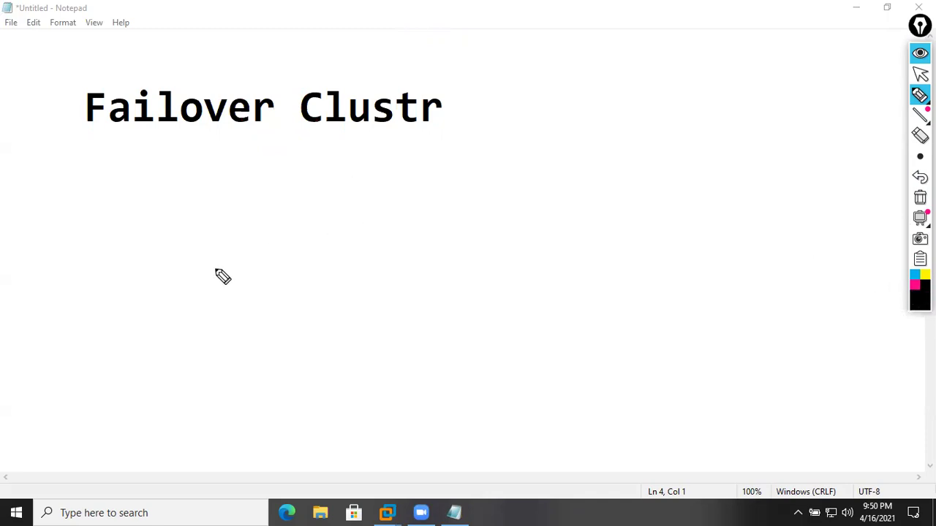
{"action": "left_click_drag", "start_coordinate": [86, 293], "coordinate": [234, 226]}
{"action": "left_click_drag", "start_coordinate": [331, 189], "coordinate": [404, 261]}
{"action": "mouse_move", "coordinate": [87, 294]}
{"action": "left_mouse_down"}
{"action": "mouse_move", "coordinate": [176, 411]}
{"action": "mouse_move", "coordinate": [400, 289]}
{"action": "left_mouse_up"}
{"action": "mouse_move", "coordinate": [396, 250]}
{"action": "left_mouse_down"}
{"action": "mouse_move", "coordinate": [415, 282]}
{"action": "mouse_move", "coordinate": [386, 291]}
{"action": "left_mouse_up"}
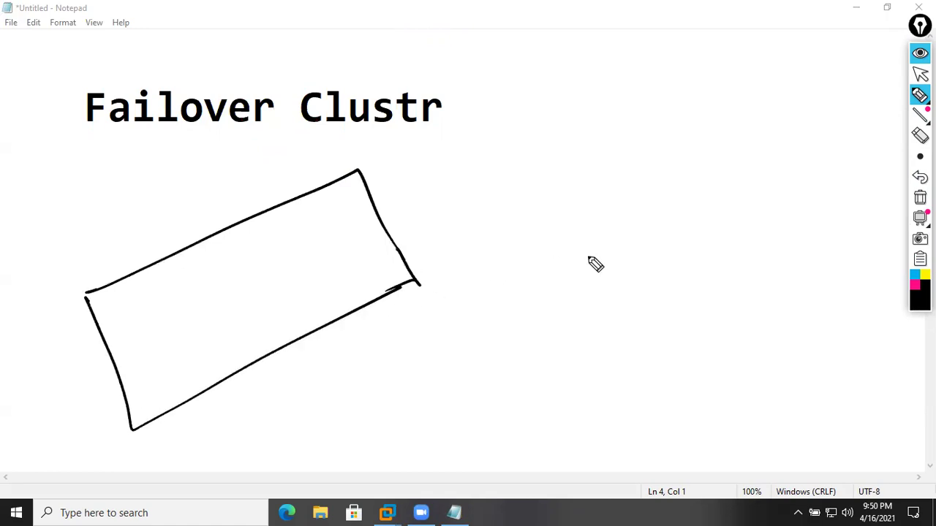
- Write a pink 'LAN' label above the box with an arrow under it
{"action": "left_click", "coordinate": [914, 286]}
{"action": "mouse_move", "coordinate": [134, 215]}
{"action": "left_mouse_down"}
{"action": "mouse_move", "coordinate": [175, 218]}
{"action": "mouse_move", "coordinate": [202, 189]}
{"action": "left_mouse_up"}
{"action": "left_click_drag", "start_coordinate": [129, 255], "coordinate": [231, 205]}
- Draw a blue switch bar with devices inside the box, labelled 'Sw'
{"action": "left_click", "coordinate": [924, 285]}
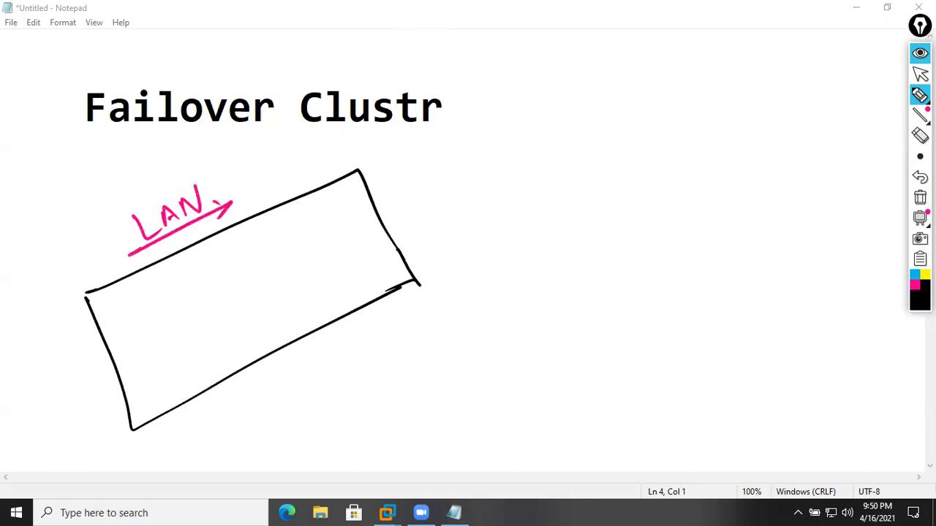
{"action": "left_click", "coordinate": [914, 277]}
{"action": "mouse_move", "coordinate": [113, 307]}
{"action": "left_mouse_down"}
{"action": "mouse_move", "coordinate": [153, 286]}
{"action": "mouse_move", "coordinate": [190, 292]}
{"action": "mouse_move", "coordinate": [194, 271]}
{"action": "mouse_move", "coordinate": [230, 251]}
{"action": "mouse_move", "coordinate": [259, 267]}
{"action": "mouse_move", "coordinate": [253, 261]}
{"action": "mouse_move", "coordinate": [275, 230]}
{"action": "mouse_move", "coordinate": [285, 236]}
{"action": "mouse_move", "coordinate": [309, 215]}
{"action": "mouse_move", "coordinate": [328, 224]}
{"action": "left_mouse_up"}
{"action": "mouse_move", "coordinate": [174, 336]}
{"action": "left_mouse_down"}
{"action": "mouse_move", "coordinate": [294, 271]}
{"action": "mouse_move", "coordinate": [296, 291]}
{"action": "mouse_move", "coordinate": [326, 279]}
{"action": "left_mouse_up"}
{"action": "mouse_move", "coordinate": [157, 299]}
{"action": "left_mouse_down"}
{"action": "mouse_move", "coordinate": [215, 321]}
{"action": "mouse_move", "coordinate": [211, 309]}
{"action": "mouse_move", "coordinate": [244, 272]}
{"action": "mouse_move", "coordinate": [264, 297]}
{"action": "mouse_move", "coordinate": [302, 236]}
{"action": "mouse_move", "coordinate": [326, 268]}
{"action": "left_mouse_up"}
{"action": "mouse_move", "coordinate": [344, 252]}
{"action": "left_mouse_down"}
{"action": "mouse_move", "coordinate": [374, 247]}
{"action": "mouse_move", "coordinate": [376, 257]}
{"action": "mouse_move", "coordinate": [371, 245]}
{"action": "left_mouse_up"}
- Draw a pink link from the switch to a device and write 'Access' in black beside the box
{"action": "left_click", "coordinate": [914, 284]}
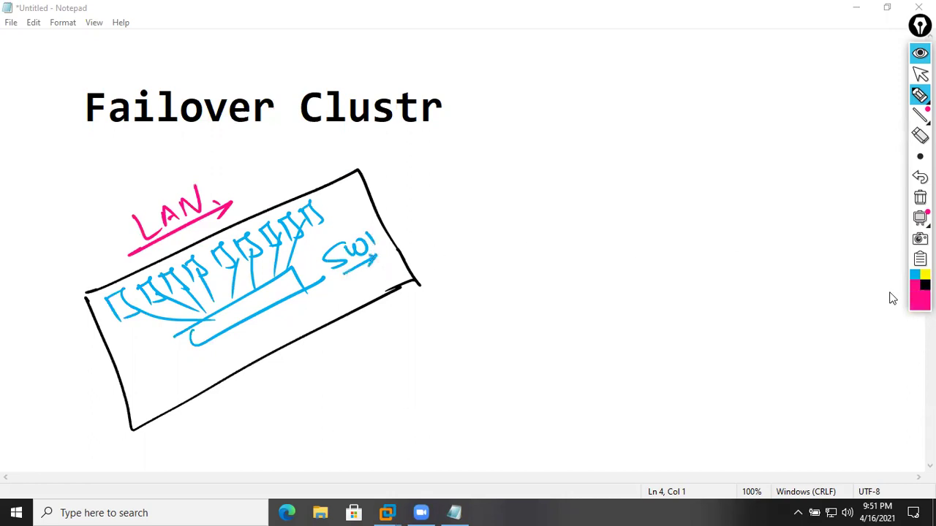
{"action": "left_click_drag", "start_coordinate": [261, 310], "coordinate": [362, 377]}
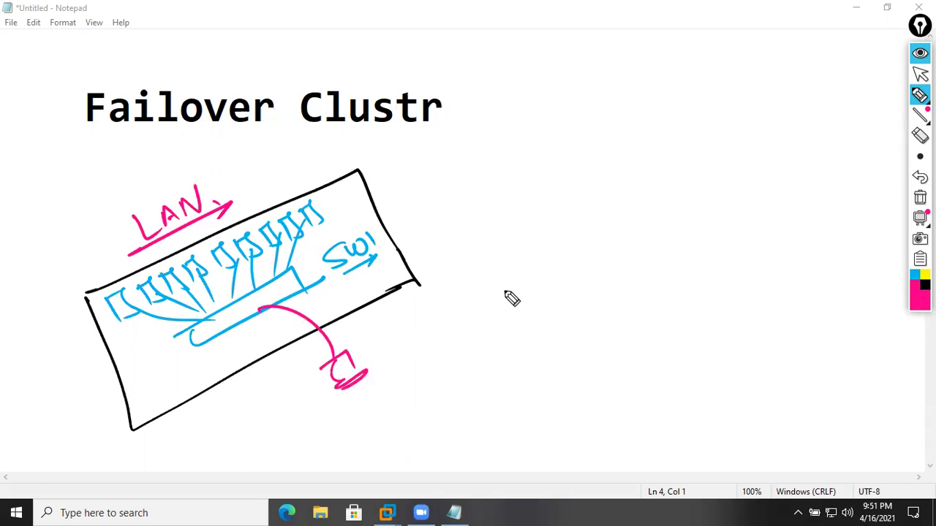
{"action": "left_click", "coordinate": [925, 285]}
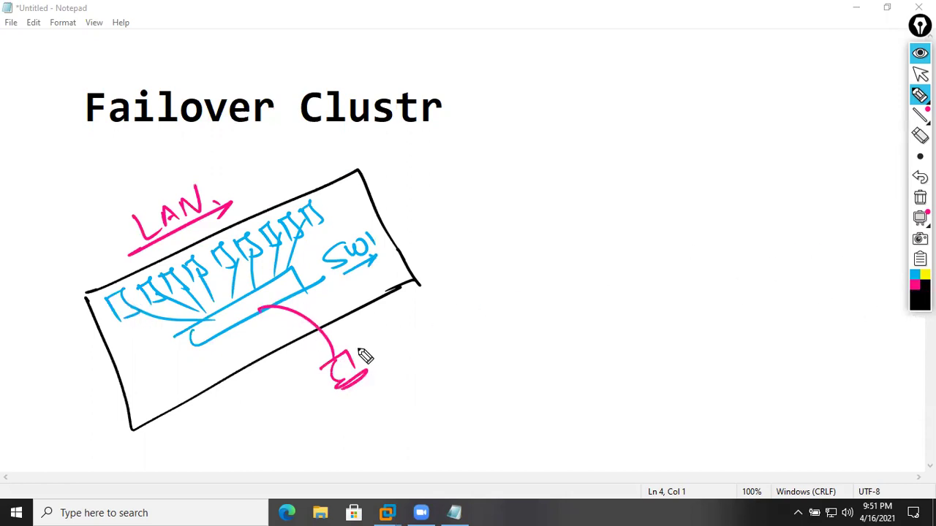
{"action": "mouse_move", "coordinate": [388, 336]}
{"action": "left_mouse_down"}
{"action": "mouse_move", "coordinate": [382, 328]}
{"action": "mouse_move", "coordinate": [398, 329]}
{"action": "mouse_move", "coordinate": [419, 309]}
{"action": "mouse_move", "coordinate": [443, 310]}
{"action": "left_mouse_up"}
{"action": "mouse_move", "coordinate": [471, 278]}
{"action": "left_mouse_down"}
{"action": "mouse_move", "coordinate": [499, 268]}
{"action": "mouse_move", "coordinate": [516, 298]}
{"action": "left_mouse_up"}
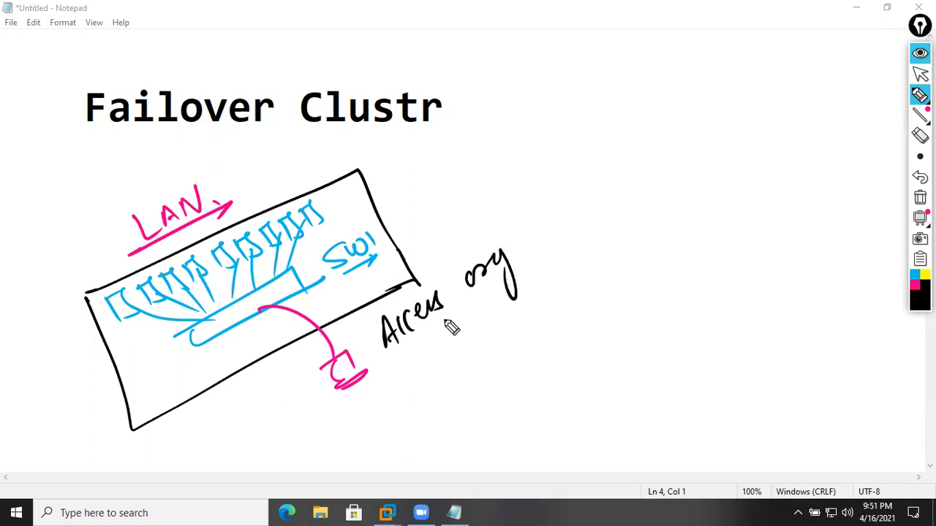
- Underline the Access note, draw a curved arrow around the box, and add 'serv' labels with arrows
{"action": "left_click_drag", "start_coordinate": [407, 352], "coordinate": [544, 254]}
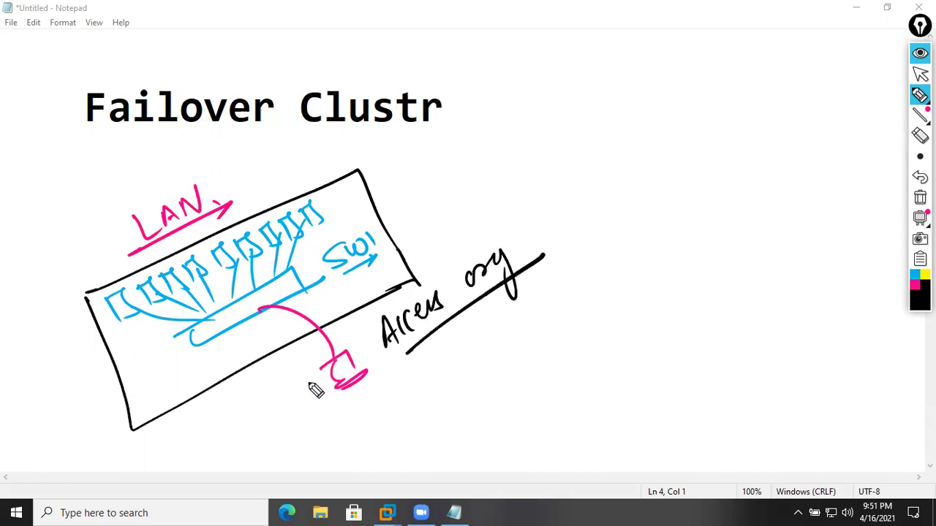
{"action": "left_click_drag", "start_coordinate": [322, 384], "coordinate": [126, 331]}
{"action": "mouse_move", "coordinate": [194, 437]}
{"action": "left_mouse_down"}
{"action": "mouse_move", "coordinate": [212, 455]}
{"action": "mouse_move", "coordinate": [230, 447]}
{"action": "mouse_move", "coordinate": [236, 468]}
{"action": "mouse_move", "coordinate": [235, 459]}
{"action": "left_mouse_up"}
{"action": "left_click_drag", "start_coordinate": [83, 218], "coordinate": [94, 297]}
{"action": "mouse_move", "coordinate": [59, 230]}
{"action": "left_mouse_down"}
{"action": "mouse_move", "coordinate": [62, 207]}
{"action": "mouse_move", "coordinate": [88, 184]}
{"action": "mouse_move", "coordinate": [72, 235]}
{"action": "mouse_move", "coordinate": [115, 195]}
{"action": "mouse_move", "coordinate": [117, 209]}
{"action": "mouse_move", "coordinate": [150, 185]}
{"action": "mouse_move", "coordinate": [172, 183]}
{"action": "mouse_move", "coordinate": [173, 151]}
{"action": "mouse_move", "coordinate": [219, 145]}
{"action": "left_mouse_up"}
{"action": "mouse_move", "coordinate": [174, 183]}
{"action": "left_mouse_down"}
{"action": "mouse_move", "coordinate": [228, 147]}
{"action": "mouse_move", "coordinate": [218, 157]}
{"action": "left_mouse_up"}
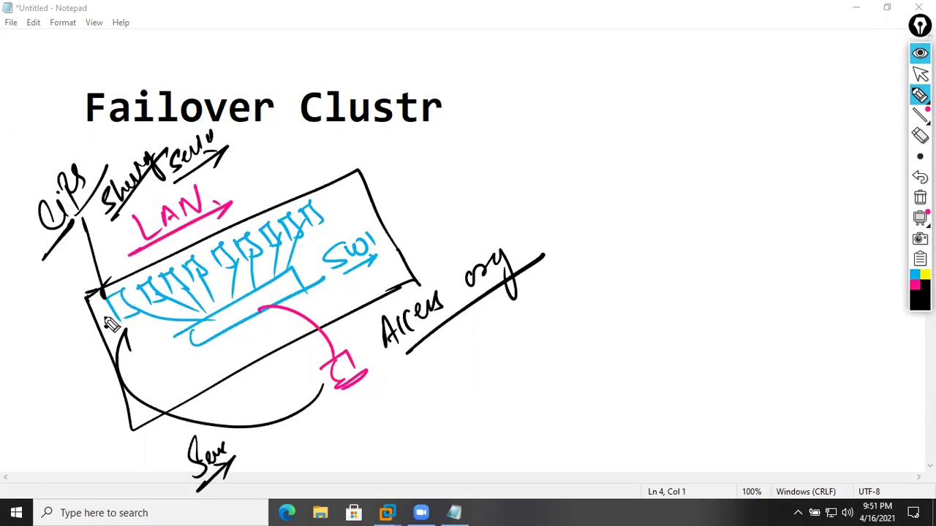
- Mark a cross at the box's left corner and draw an outgoing arrow from its right side
{"action": "left_click_drag", "start_coordinate": [101, 311], "coordinate": [94, 344]}
{"action": "left_click_drag", "start_coordinate": [80, 322], "coordinate": [129, 321]}
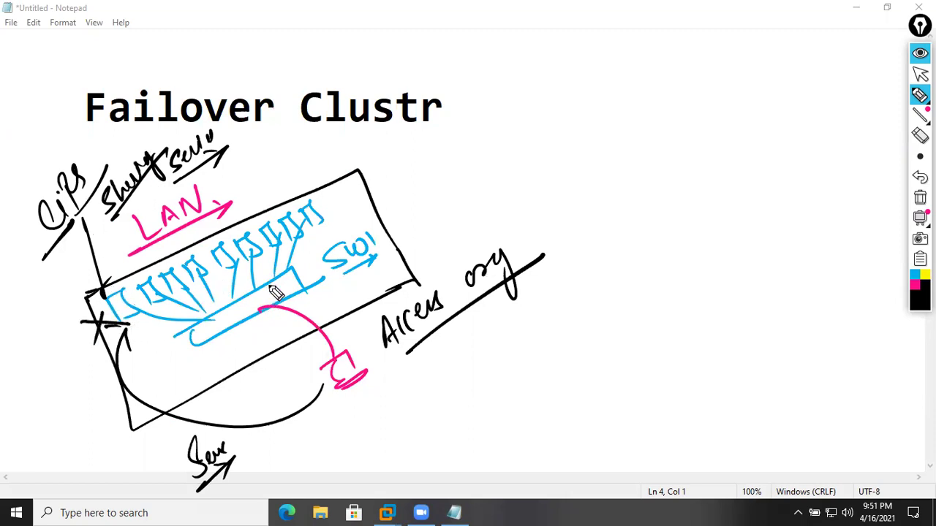
{"action": "left_click_drag", "start_coordinate": [392, 257], "coordinate": [430, 237]}
{"action": "left_click_drag", "start_coordinate": [413, 235], "coordinate": [421, 255]}
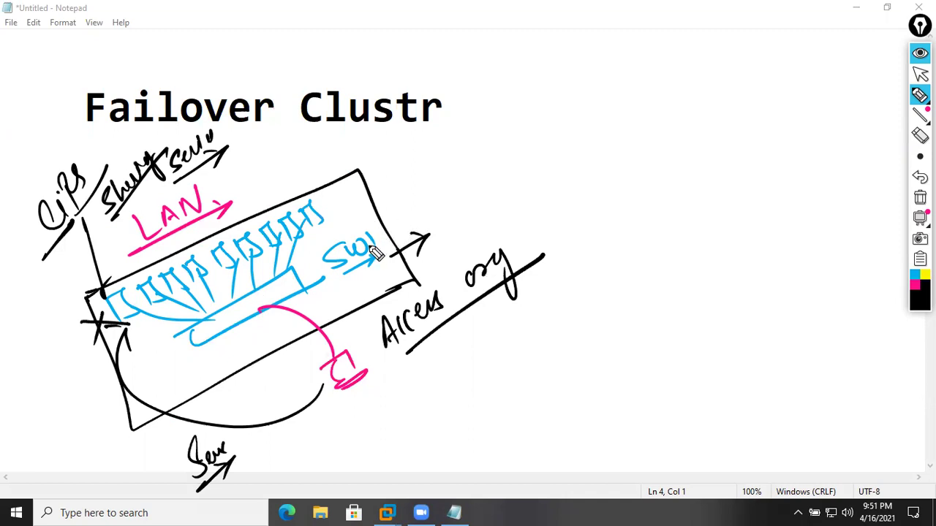
- Draw three pink linked devices at upper right with crossing lines and an underlined 'on' label
{"action": "left_click", "coordinate": [912, 291]}
{"action": "left_click_drag", "start_coordinate": [541, 162], "coordinate": [579, 206]}
{"action": "mouse_move", "coordinate": [585, 145]}
{"action": "left_mouse_down"}
{"action": "mouse_move", "coordinate": [646, 138]}
{"action": "mouse_move", "coordinate": [639, 167]}
{"action": "left_mouse_up"}
{"action": "mouse_move", "coordinate": [565, 246]}
{"action": "left_mouse_down"}
{"action": "mouse_move", "coordinate": [660, 202]}
{"action": "mouse_move", "coordinate": [734, 146]}
{"action": "left_mouse_up"}
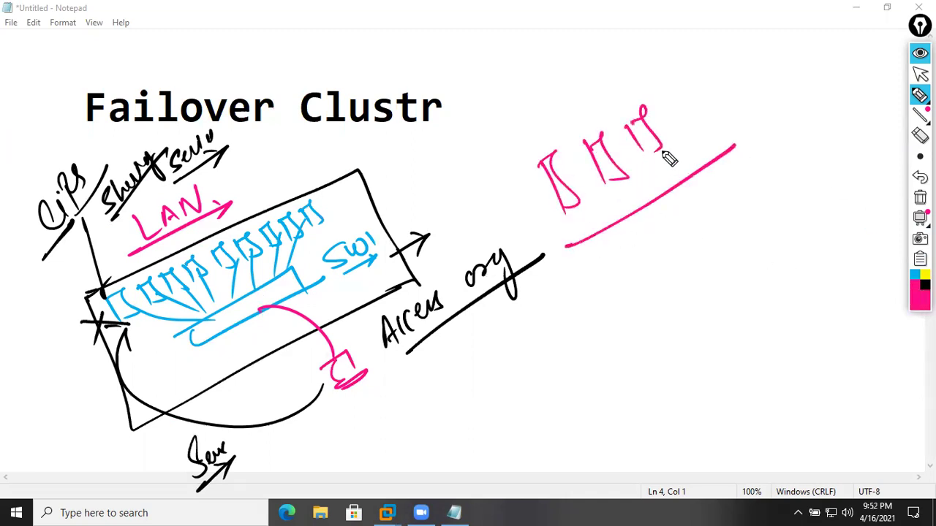
{"action": "left_click_drag", "start_coordinate": [507, 210], "coordinate": [669, 110]}
{"action": "left_click_drag", "start_coordinate": [570, 193], "coordinate": [467, 243]}
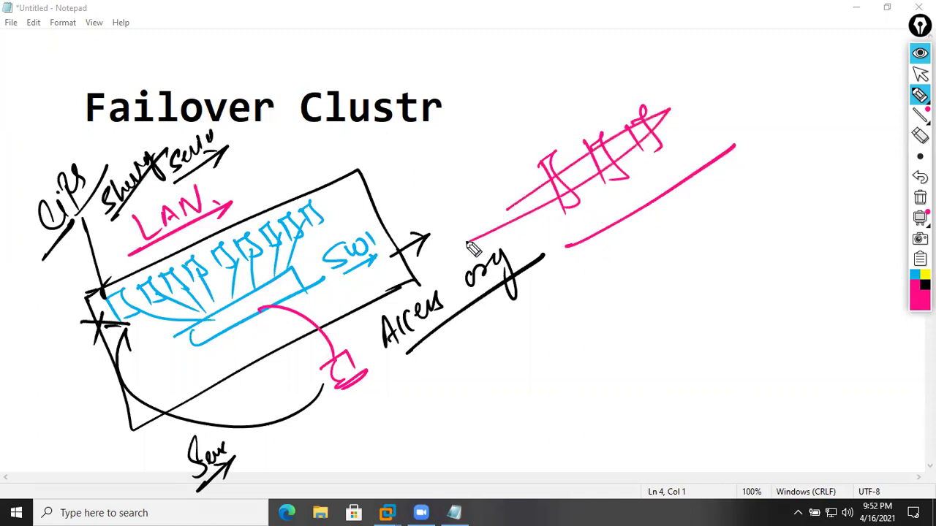
{"action": "mouse_move", "coordinate": [539, 108]}
{"action": "left_mouse_down"}
{"action": "mouse_move", "coordinate": [528, 117]}
{"action": "mouse_move", "coordinate": [561, 98]}
{"action": "left_mouse_up"}
{"action": "left_click", "coordinate": [559, 101]}
{"action": "left_click_drag", "start_coordinate": [524, 137], "coordinate": [583, 102]}
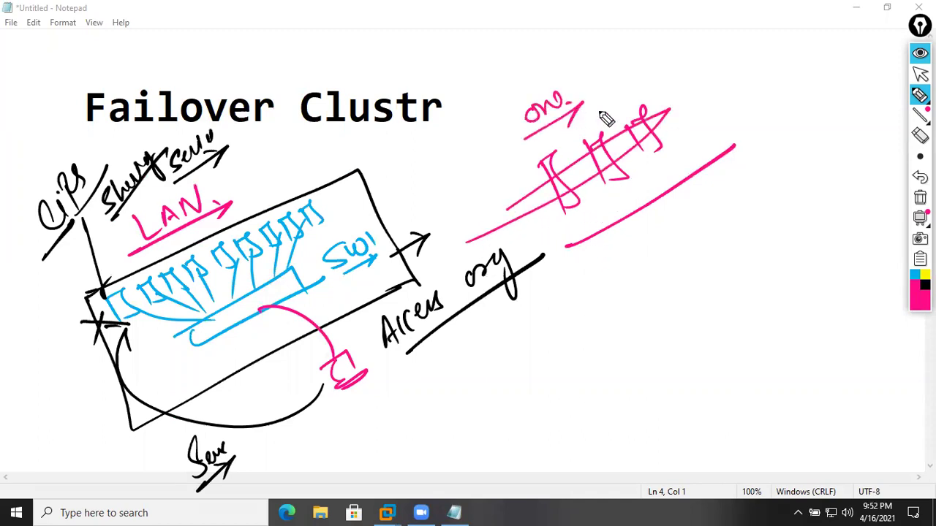
- Write 'Failover' in black below the pink line with an arrow under it
{"action": "left_click", "coordinate": [925, 284]}
{"action": "mouse_move", "coordinate": [618, 272]}
{"action": "left_mouse_down"}
{"action": "mouse_move", "coordinate": [612, 261]}
{"action": "mouse_move", "coordinate": [668, 259]}
{"action": "mouse_move", "coordinate": [739, 191]}
{"action": "left_mouse_up"}
{"action": "mouse_move", "coordinate": [626, 291]}
{"action": "left_mouse_down"}
{"action": "mouse_move", "coordinate": [729, 228]}
{"action": "mouse_move", "coordinate": [718, 249]}
{"action": "left_mouse_up"}
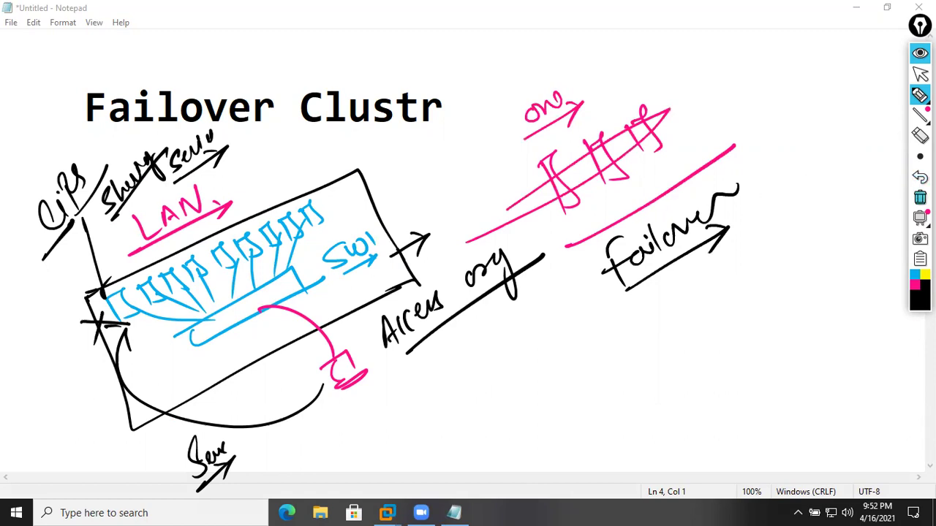
- Clear all ink, then write a pink arrow and 'iscsi' mid-page
{"action": "left_click", "coordinate": [919, 197]}
{"action": "left_click", "coordinate": [914, 285]}
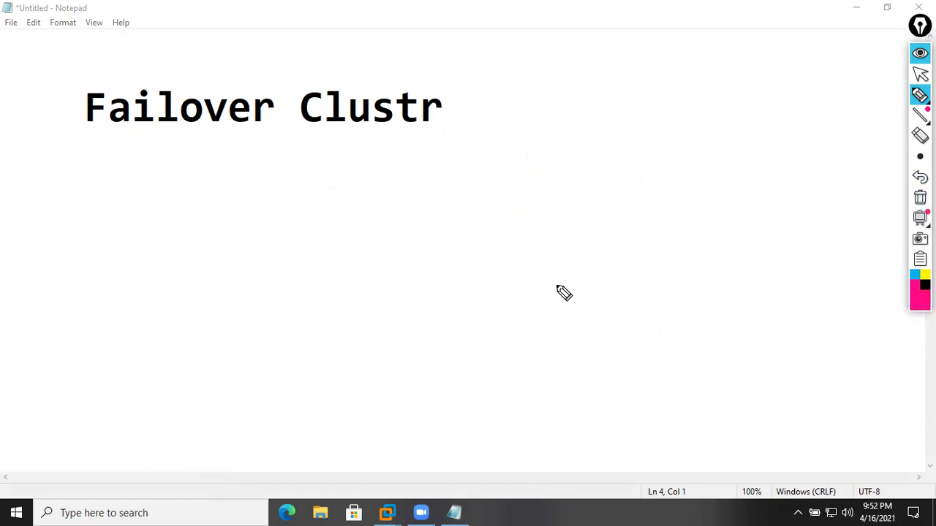
{"action": "mouse_move", "coordinate": [330, 289]}
{"action": "left_mouse_down"}
{"action": "mouse_move", "coordinate": [346, 259]}
{"action": "mouse_move", "coordinate": [300, 233]}
{"action": "mouse_move", "coordinate": [317, 248]}
{"action": "mouse_move", "coordinate": [346, 233]}
{"action": "left_mouse_up"}
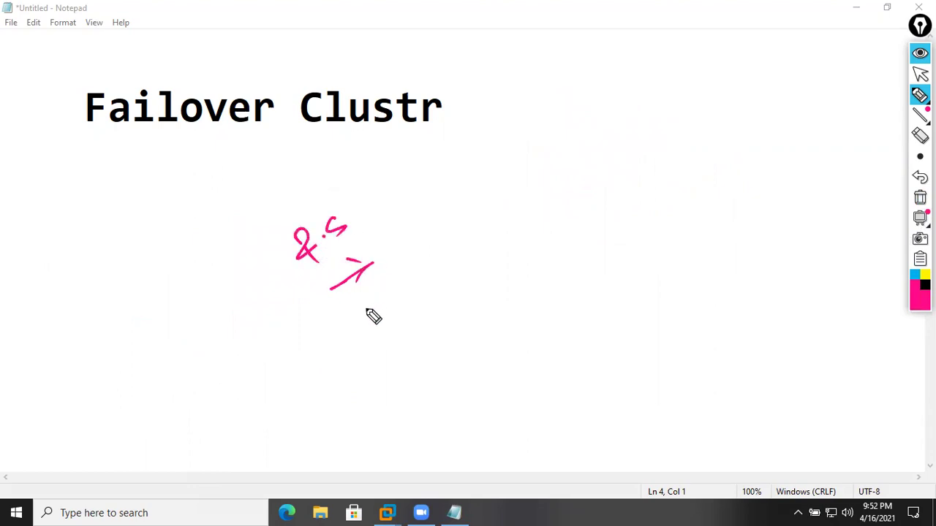
{"action": "mouse_move", "coordinate": [361, 325]}
{"action": "left_mouse_down"}
{"action": "mouse_move", "coordinate": [385, 322]}
{"action": "mouse_move", "coordinate": [414, 281]}
{"action": "left_mouse_up"}
- Add black 'web' and 'DHCP' notes with underlines and arrows, plus a long dividing line at right
{"action": "left_click", "coordinate": [925, 285]}
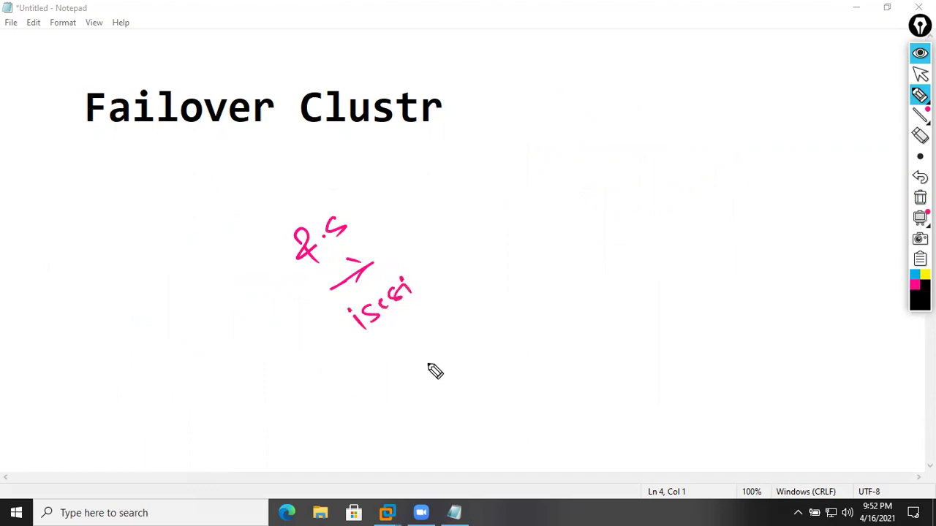
{"action": "mouse_move", "coordinate": [377, 355]}
{"action": "left_mouse_down"}
{"action": "mouse_move", "coordinate": [395, 362]}
{"action": "mouse_move", "coordinate": [421, 349]}
{"action": "mouse_move", "coordinate": [514, 277]}
{"action": "left_mouse_up"}
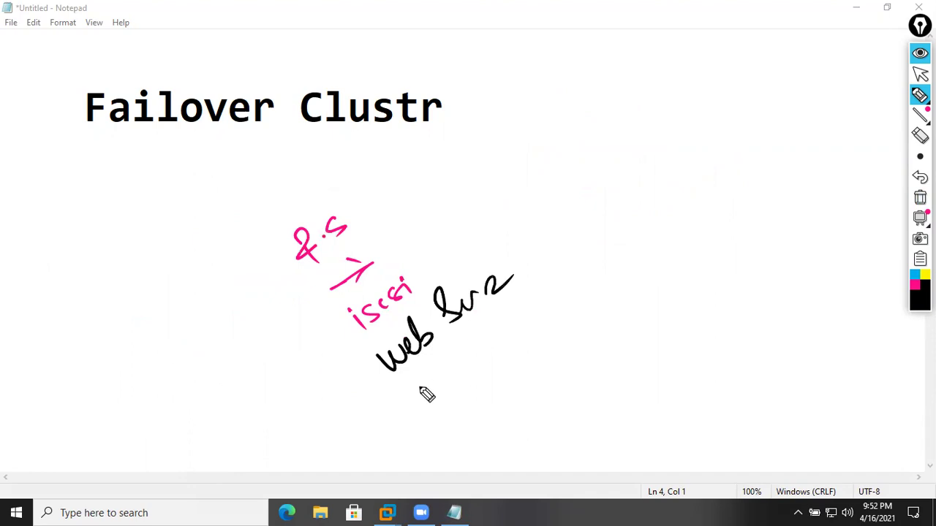
{"action": "left_click_drag", "start_coordinate": [349, 351], "coordinate": [422, 297]}
{"action": "mouse_move", "coordinate": [417, 414]}
{"action": "left_mouse_down"}
{"action": "mouse_move", "coordinate": [463, 366]}
{"action": "mouse_move", "coordinate": [489, 361]}
{"action": "mouse_move", "coordinate": [503, 383]}
{"action": "mouse_move", "coordinate": [498, 328]}
{"action": "left_mouse_up"}
{"action": "left_click_drag", "start_coordinate": [374, 371], "coordinate": [503, 312]}
{"action": "left_click_drag", "start_coordinate": [310, 307], "coordinate": [402, 244]}
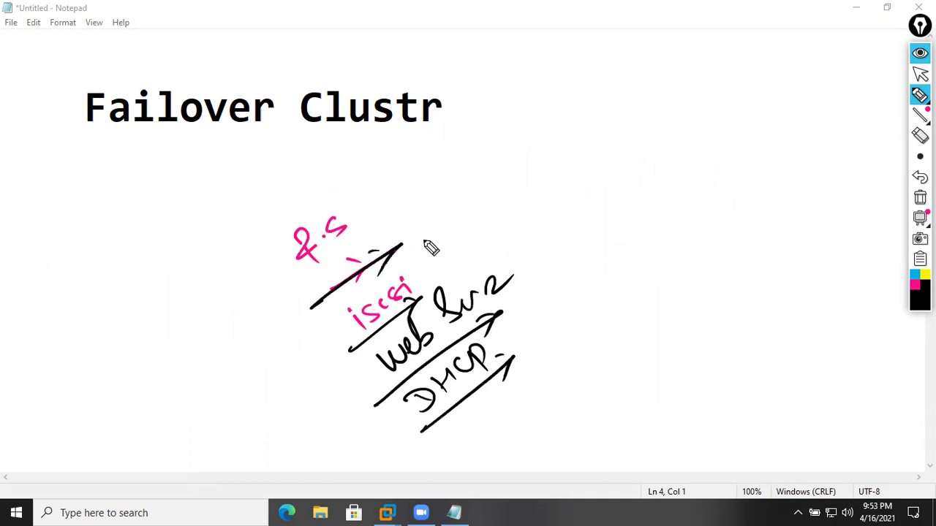
{"action": "left_click_drag", "start_coordinate": [422, 161], "coordinate": [552, 297]}
{"action": "left_click_drag", "start_coordinate": [579, 330], "coordinate": [604, 357]}
- Write blue notes right of the divider and left of the list, one circled and one underlined
{"action": "left_click", "coordinate": [915, 276]}
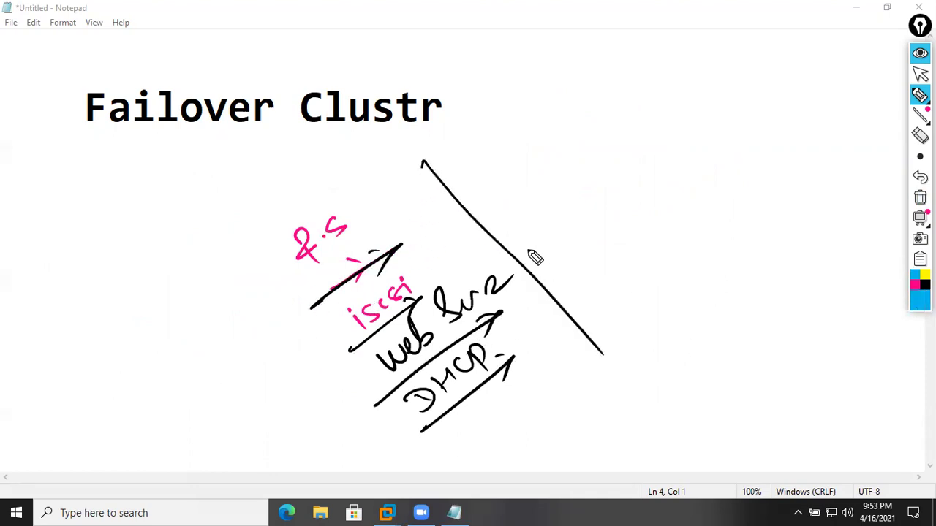
{"action": "mouse_move", "coordinate": [536, 210]}
{"action": "left_mouse_down"}
{"action": "mouse_move", "coordinate": [514, 195]}
{"action": "mouse_move", "coordinate": [553, 194]}
{"action": "mouse_move", "coordinate": [588, 168]}
{"action": "mouse_move", "coordinate": [650, 153]}
{"action": "mouse_move", "coordinate": [638, 193]}
{"action": "left_mouse_up"}
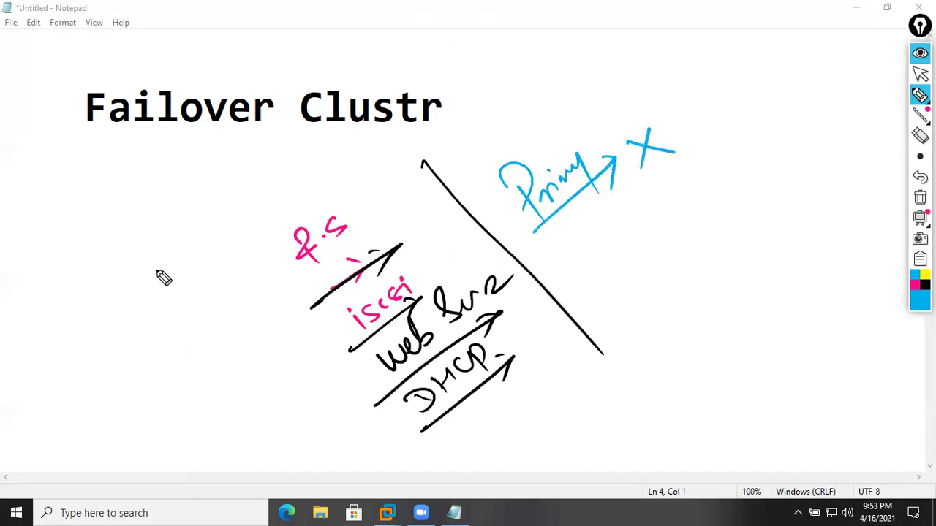
{"action": "mouse_move", "coordinate": [108, 308]}
{"action": "left_mouse_down"}
{"action": "mouse_move", "coordinate": [155, 259]}
{"action": "mouse_move", "coordinate": [155, 342]}
{"action": "mouse_move", "coordinate": [215, 232]}
{"action": "mouse_move", "coordinate": [234, 259]}
{"action": "left_mouse_up"}
{"action": "mouse_move", "coordinate": [206, 319]}
{"action": "left_mouse_down"}
{"action": "mouse_move", "coordinate": [237, 343]}
{"action": "mouse_move", "coordinate": [261, 299]}
{"action": "mouse_move", "coordinate": [270, 323]}
{"action": "mouse_move", "coordinate": [194, 347]}
{"action": "mouse_move", "coordinate": [298, 295]}
{"action": "left_mouse_up"}
- Clear the ink and handwrite a pink 'IIS Cluster A Failover' note with black 'web Ser' beneath
{"action": "left_click", "coordinate": [920, 197]}
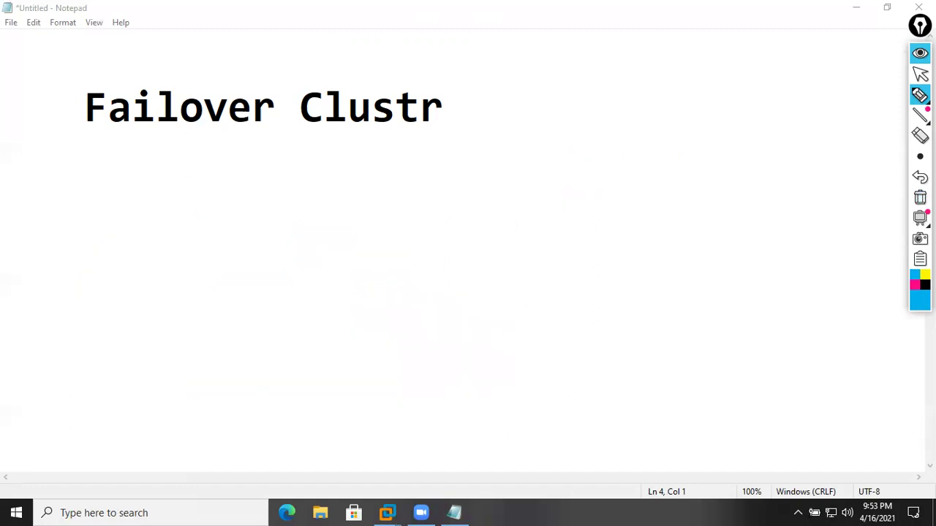
{"action": "left_click", "coordinate": [914, 285]}
{"action": "mouse_move", "coordinate": [292, 278]}
{"action": "left_mouse_down"}
{"action": "mouse_move", "coordinate": [307, 291]}
{"action": "mouse_move", "coordinate": [396, 217]}
{"action": "mouse_move", "coordinate": [418, 186]}
{"action": "mouse_move", "coordinate": [435, 186]}
{"action": "mouse_move", "coordinate": [469, 100]}
{"action": "mouse_move", "coordinate": [501, 119]}
{"action": "mouse_move", "coordinate": [501, 104]}
{"action": "mouse_move", "coordinate": [531, 95]}
{"action": "mouse_move", "coordinate": [579, 33]}
{"action": "left_mouse_up"}
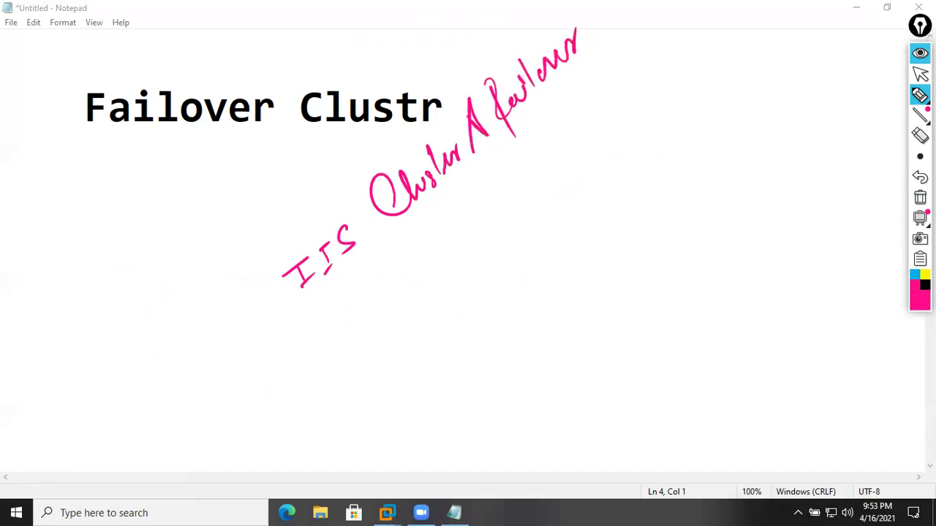
{"action": "left_click", "coordinate": [925, 284]}
{"action": "mouse_move", "coordinate": [443, 317]}
{"action": "left_mouse_down"}
{"action": "mouse_move", "coordinate": [453, 287]}
{"action": "mouse_move", "coordinate": [475, 284]}
{"action": "mouse_move", "coordinate": [532, 226]}
{"action": "mouse_move", "coordinate": [554, 228]}
{"action": "left_mouse_up"}
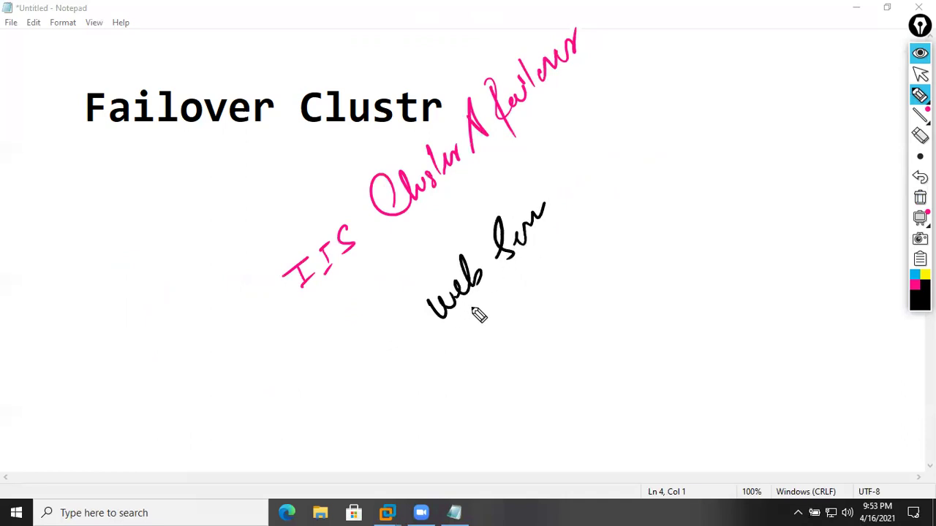
{"action": "left_click_drag", "start_coordinate": [404, 360], "coordinate": [550, 266]}
- Clear the ink and draw a tilted rectangular box
{"action": "left_click", "coordinate": [920, 197]}
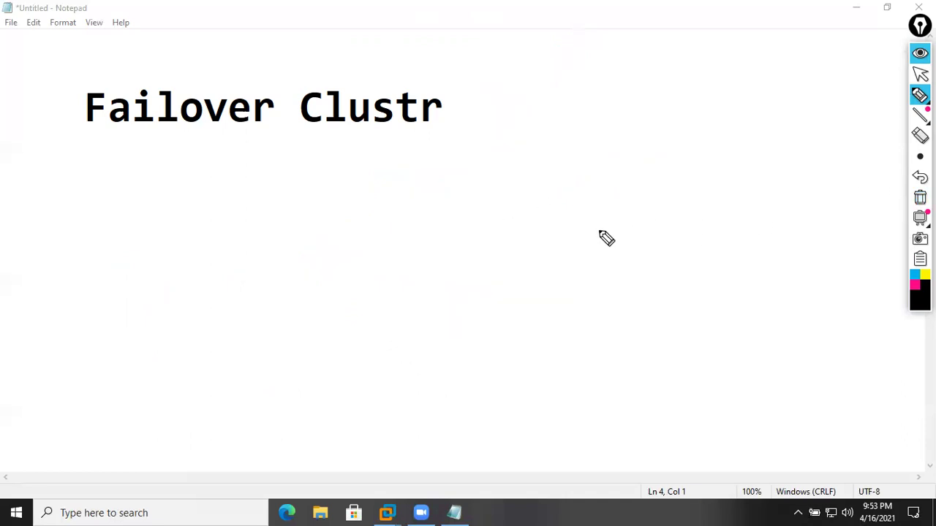
{"action": "mouse_move", "coordinate": [115, 299]}
{"action": "left_mouse_down"}
{"action": "mouse_move", "coordinate": [575, 101]}
{"action": "mouse_move", "coordinate": [653, 225]}
{"action": "left_mouse_up"}
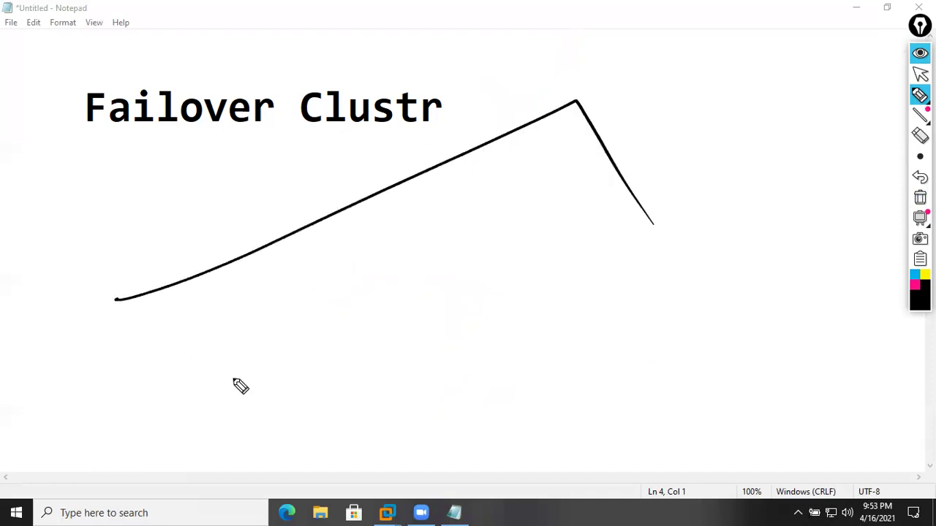
{"action": "mouse_move", "coordinate": [194, 389]}
{"action": "left_mouse_down"}
{"action": "mouse_move", "coordinate": [512, 317]}
{"action": "mouse_move", "coordinate": [664, 221]}
{"action": "left_mouse_up"}
- Draw two pink shapes inside the box connected by a line
{"action": "left_click", "coordinate": [913, 287]}
{"action": "left_click_drag", "start_coordinate": [196, 317], "coordinate": [213, 349]}
{"action": "mouse_move", "coordinate": [288, 317]}
{"action": "left_mouse_down"}
{"action": "mouse_move", "coordinate": [328, 299]}
{"action": "mouse_move", "coordinate": [330, 313]}
{"action": "mouse_move", "coordinate": [293, 323]}
{"action": "left_mouse_up"}
{"action": "mouse_move", "coordinate": [233, 336]}
{"action": "left_mouse_down"}
{"action": "mouse_move", "coordinate": [293, 287]}
{"action": "mouse_move", "coordinate": [303, 307]}
{"action": "left_mouse_up"}
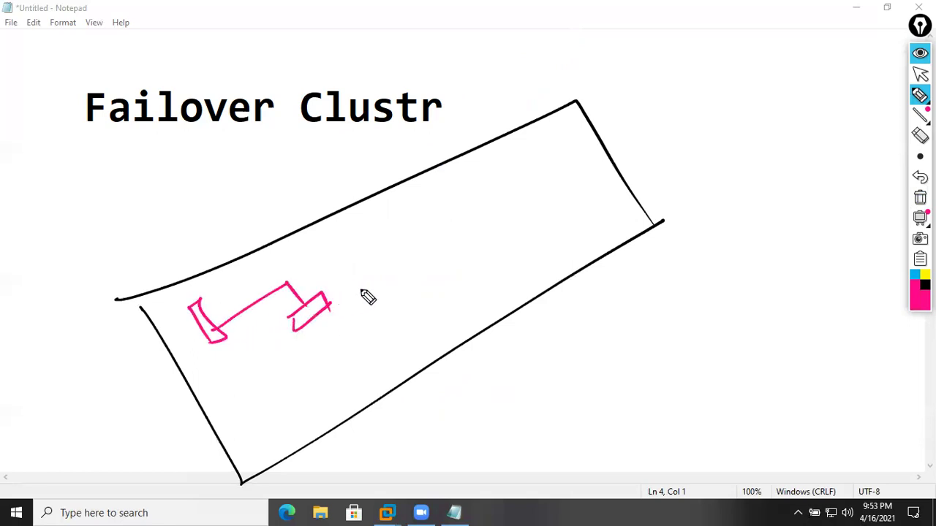
- Write 'http' in black and sketch three server nodes linked to the pink shape
{"action": "left_click", "coordinate": [925, 286]}
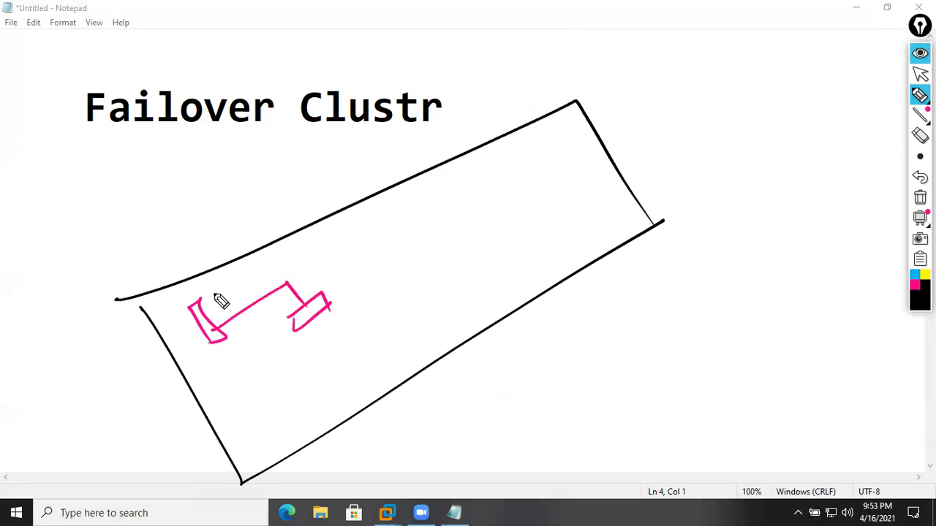
{"action": "mouse_move", "coordinate": [207, 296]}
{"action": "left_mouse_down"}
{"action": "mouse_move", "coordinate": [223, 298]}
{"action": "mouse_move", "coordinate": [253, 274]}
{"action": "left_mouse_up"}
{"action": "left_click_drag", "start_coordinate": [282, 380], "coordinate": [320, 395]}
{"action": "mouse_move", "coordinate": [333, 350]}
{"action": "left_mouse_down"}
{"action": "mouse_move", "coordinate": [349, 341]}
{"action": "mouse_move", "coordinate": [358, 369]}
{"action": "left_mouse_up"}
{"action": "mouse_move", "coordinate": [374, 316]}
{"action": "left_mouse_down"}
{"action": "mouse_move", "coordinate": [390, 324]}
{"action": "mouse_move", "coordinate": [388, 338]}
{"action": "left_mouse_up"}
{"action": "mouse_move", "coordinate": [321, 317]}
{"action": "left_mouse_down"}
{"action": "mouse_move", "coordinate": [382, 310]}
{"action": "mouse_move", "coordinate": [340, 343]}
{"action": "left_mouse_up"}
{"action": "left_click_drag", "start_coordinate": [314, 316], "coordinate": [303, 378]}
- Add light blue notes: a 'fail' arc with arrow and 'Elec Barr miss' left of the box
{"action": "left_click", "coordinate": [913, 275]}
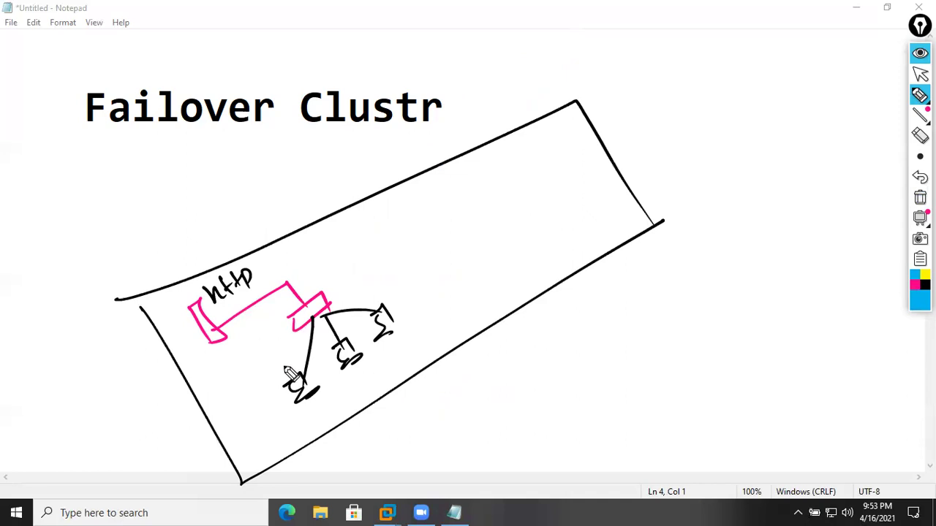
{"action": "mouse_move", "coordinate": [278, 373]}
{"action": "left_mouse_down"}
{"action": "mouse_move", "coordinate": [261, 328]}
{"action": "mouse_move", "coordinate": [229, 334]}
{"action": "mouse_move", "coordinate": [232, 369]}
{"action": "mouse_move", "coordinate": [253, 365]}
{"action": "left_mouse_up"}
{"action": "mouse_move", "coordinate": [221, 408]}
{"action": "left_mouse_down"}
{"action": "mouse_move", "coordinate": [263, 369]}
{"action": "mouse_move", "coordinate": [255, 389]}
{"action": "left_mouse_up"}
{"action": "left_click_drag", "start_coordinate": [262, 369], "coordinate": [241, 373]}
{"action": "mouse_move", "coordinate": [57, 397]}
{"action": "left_mouse_down"}
{"action": "mouse_move", "coordinate": [80, 370]}
{"action": "mouse_move", "coordinate": [76, 386]}
{"action": "left_mouse_up"}
{"action": "mouse_move", "coordinate": [73, 418]}
{"action": "left_mouse_down"}
{"action": "mouse_move", "coordinate": [93, 407]}
{"action": "mouse_move", "coordinate": [110, 365]}
{"action": "left_mouse_up"}
{"action": "left_click_drag", "start_coordinate": [93, 437], "coordinate": [112, 401]}
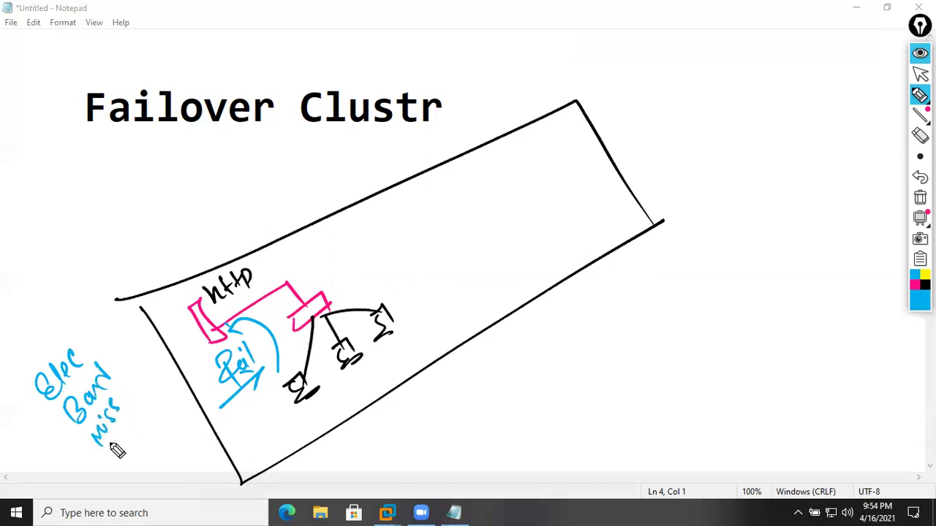
- Add '2nd', 'Sep' and 'Cov' notes with curved and long arrows around the box
{"action": "mouse_move", "coordinate": [129, 461]}
{"action": "left_mouse_down"}
{"action": "mouse_move", "coordinate": [125, 443]}
{"action": "mouse_move", "coordinate": [138, 476]}
{"action": "mouse_move", "coordinate": [151, 439]}
{"action": "mouse_move", "coordinate": [144, 421]}
{"action": "left_mouse_up"}
{"action": "mouse_move", "coordinate": [156, 472]}
{"action": "left_mouse_down"}
{"action": "mouse_move", "coordinate": [176, 468]}
{"action": "mouse_move", "coordinate": [183, 441]}
{"action": "mouse_move", "coordinate": [196, 449]}
{"action": "mouse_move", "coordinate": [192, 477]}
{"action": "mouse_move", "coordinate": [199, 471]}
{"action": "left_mouse_up"}
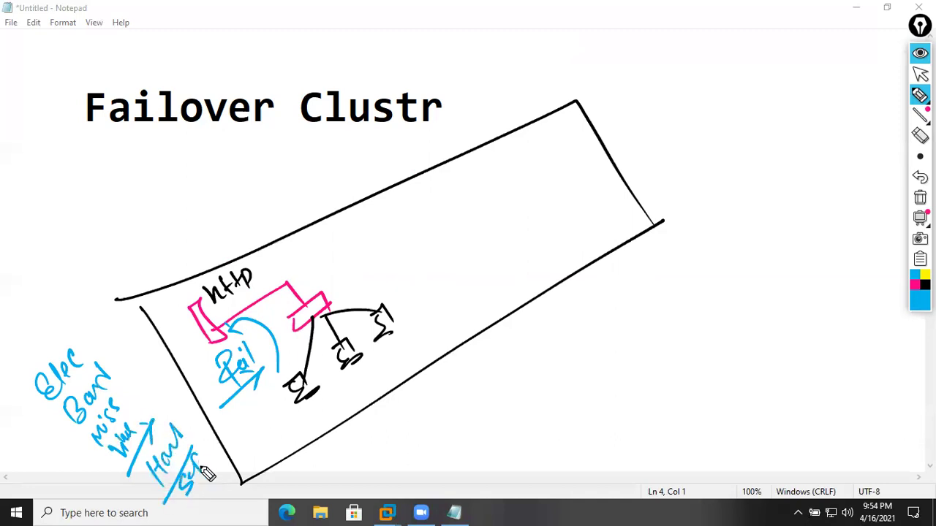
{"action": "mouse_move", "coordinate": [52, 306]}
{"action": "left_mouse_down"}
{"action": "mouse_move", "coordinate": [54, 330]}
{"action": "mouse_move", "coordinate": [83, 293]}
{"action": "mouse_move", "coordinate": [95, 292]}
{"action": "mouse_move", "coordinate": [92, 346]}
{"action": "mouse_move", "coordinate": [95, 272]}
{"action": "left_mouse_up"}
{"action": "mouse_move", "coordinate": [119, 213]}
{"action": "left_mouse_down"}
{"action": "mouse_move", "coordinate": [179, 293]}
{"action": "mouse_move", "coordinate": [179, 275]}
{"action": "left_mouse_up"}
{"action": "left_click_drag", "start_coordinate": [218, 329], "coordinate": [222, 336]}
{"action": "mouse_move", "coordinate": [305, 419]}
{"action": "left_mouse_down"}
{"action": "mouse_move", "coordinate": [417, 327]}
{"action": "mouse_move", "coordinate": [406, 350]}
{"action": "left_mouse_up"}
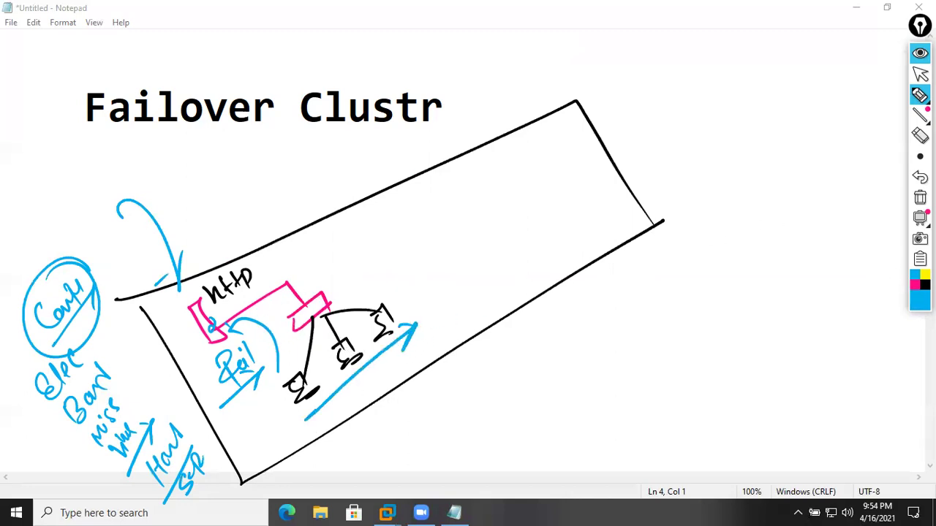
- Hatch the pink shape in magenta and draw black arrows from the servers up to a small figure
{"action": "left_click", "coordinate": [914, 280]}
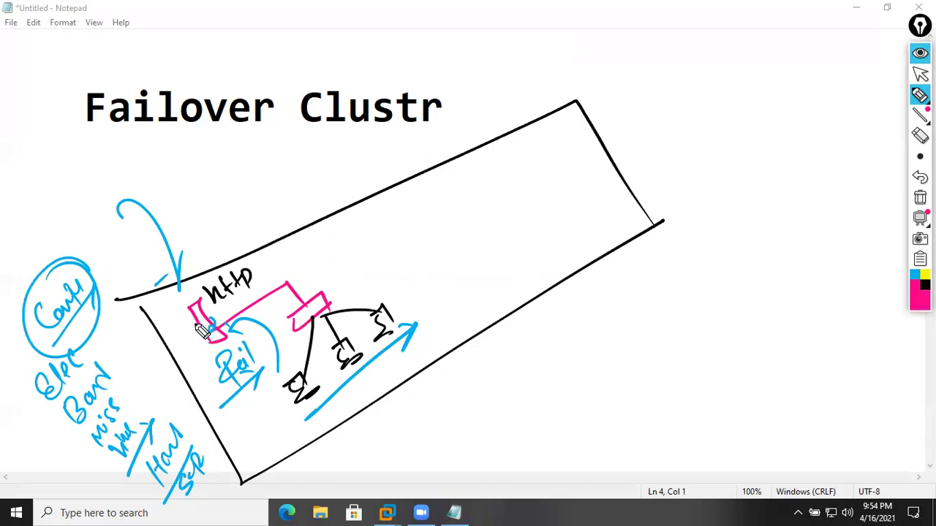
{"action": "mouse_move", "coordinate": [193, 319]}
{"action": "left_mouse_down"}
{"action": "mouse_move", "coordinate": [209, 309]}
{"action": "mouse_move", "coordinate": [224, 356]}
{"action": "left_mouse_up"}
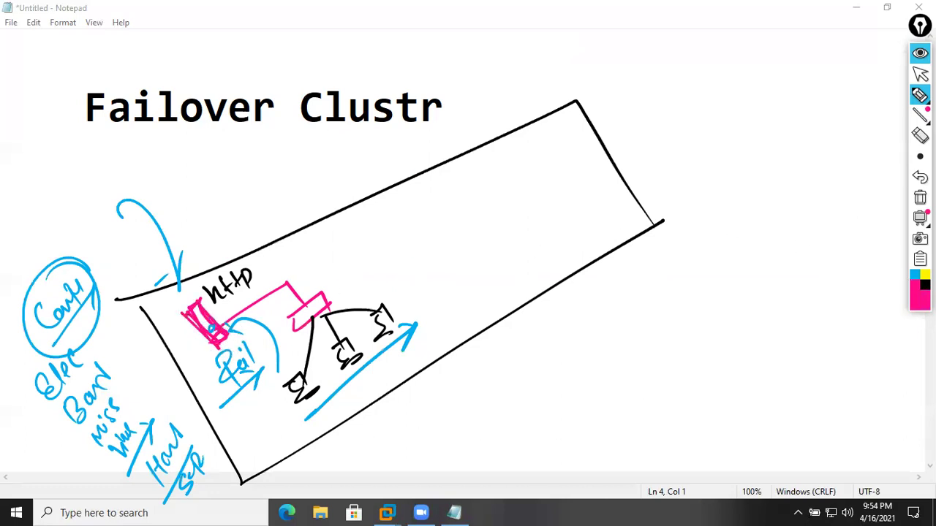
{"action": "left_click", "coordinate": [925, 285]}
{"action": "mouse_move", "coordinate": [346, 244]}
{"action": "left_mouse_down"}
{"action": "mouse_move", "coordinate": [355, 236]}
{"action": "mouse_move", "coordinate": [362, 264]}
{"action": "mouse_move", "coordinate": [308, 296]}
{"action": "left_mouse_up"}
{"action": "mouse_move", "coordinate": [302, 386]}
{"action": "left_mouse_down"}
{"action": "mouse_move", "coordinate": [353, 252]}
{"action": "mouse_move", "coordinate": [341, 257]}
{"action": "left_mouse_up"}
{"action": "mouse_move", "coordinate": [350, 366]}
{"action": "left_mouse_down"}
{"action": "mouse_move", "coordinate": [369, 259]}
{"action": "mouse_move", "coordinate": [359, 276]}
{"action": "left_mouse_up"}
{"action": "left_click_drag", "start_coordinate": [387, 329], "coordinate": [397, 256]}
- Underline the Failover Clustr heading, write a circled '2019' beside the box, then clear all ink
{"action": "mouse_move", "coordinate": [67, 134]}
{"action": "left_mouse_down"}
{"action": "mouse_move", "coordinate": [437, 127]}
{"action": "mouse_move", "coordinate": [562, 102]}
{"action": "left_mouse_up"}
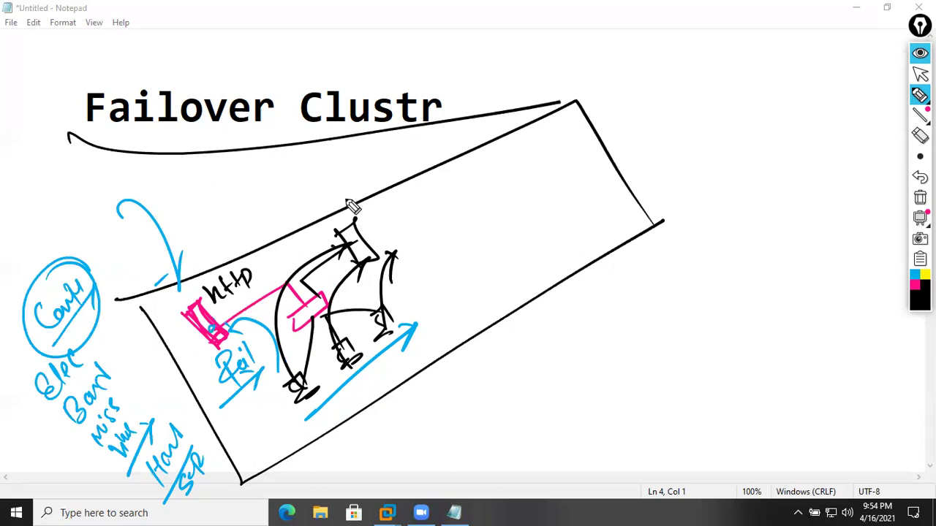
{"action": "left_click_drag", "start_coordinate": [530, 377], "coordinate": [556, 395]}
{"action": "left_click_drag", "start_coordinate": [560, 360], "coordinate": [559, 361]}
{"action": "mouse_move", "coordinate": [573, 348]}
{"action": "left_mouse_down"}
{"action": "mouse_move", "coordinate": [581, 374]}
{"action": "mouse_move", "coordinate": [584, 365]}
{"action": "left_mouse_up"}
{"action": "left_click_drag", "start_coordinate": [549, 414], "coordinate": [605, 358]}
{"action": "left_click_drag", "start_coordinate": [591, 310], "coordinate": [503, 408]}
{"action": "left_click_drag", "start_coordinate": [545, 432], "coordinate": [521, 322]}
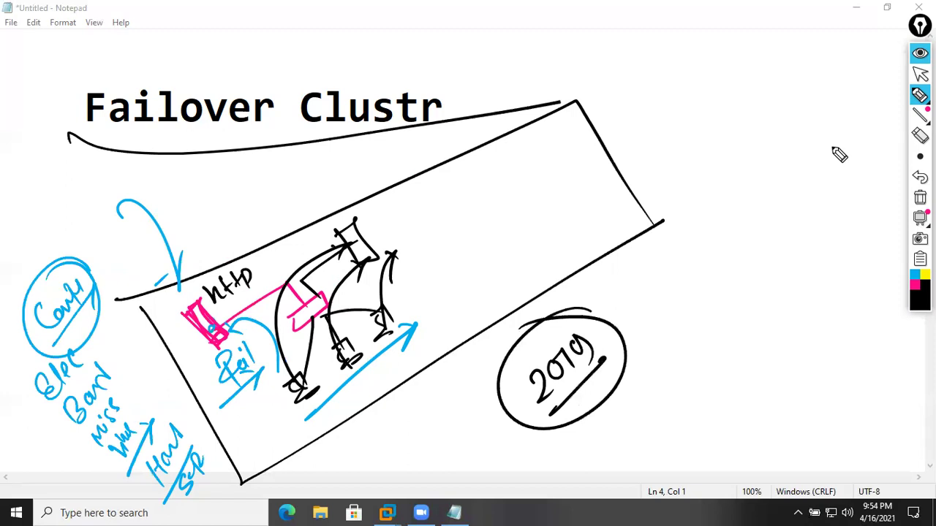
{"action": "left_click", "coordinate": [915, 198]}
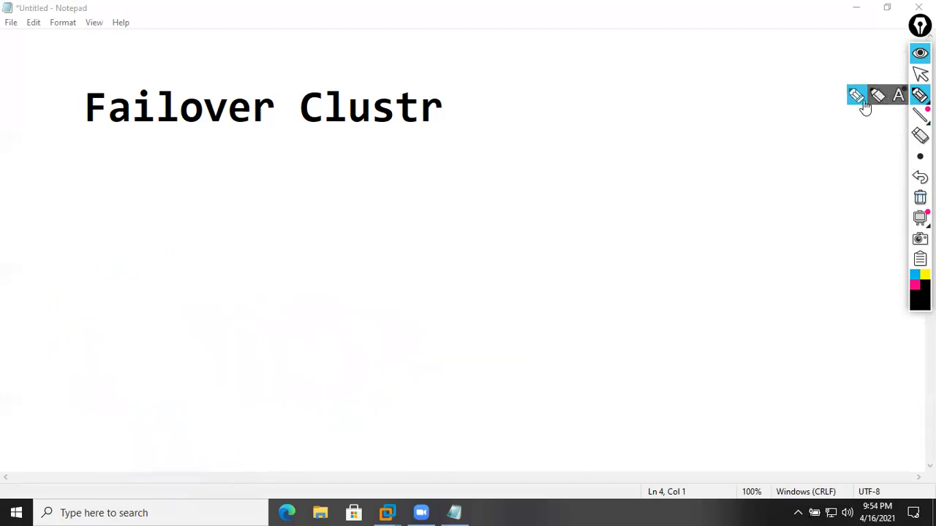
- Draw three labelled pink server shapes between two long lines, with an arrow toward them
{"action": "left_click", "coordinate": [914, 285]}
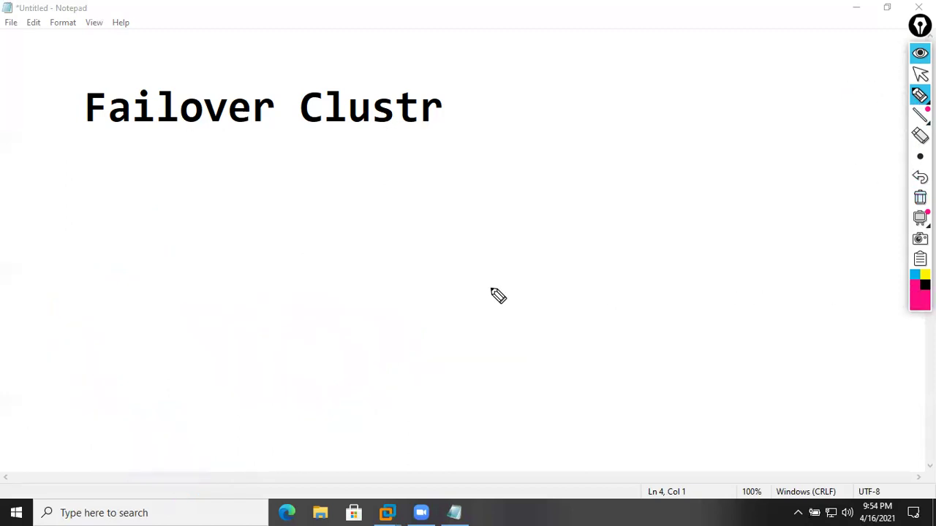
{"action": "left_click_drag", "start_coordinate": [180, 319], "coordinate": [642, 90]}
{"action": "left_click_drag", "start_coordinate": [364, 303], "coordinate": [415, 340]}
{"action": "mouse_move", "coordinate": [407, 291]}
{"action": "left_mouse_down"}
{"action": "mouse_move", "coordinate": [424, 314]}
{"action": "mouse_move", "coordinate": [444, 313]}
{"action": "left_mouse_up"}
{"action": "left_click_drag", "start_coordinate": [446, 263], "coordinate": [470, 287]}
{"action": "left_click_drag", "start_coordinate": [350, 396], "coordinate": [568, 251]}
{"action": "mouse_move", "coordinate": [319, 306]}
{"action": "left_mouse_down"}
{"action": "mouse_move", "coordinate": [333, 278]}
{"action": "mouse_move", "coordinate": [355, 279]}
{"action": "mouse_move", "coordinate": [407, 236]}
{"action": "mouse_move", "coordinate": [485, 202]}
{"action": "mouse_move", "coordinate": [517, 176]}
{"action": "left_mouse_up"}
{"action": "mouse_move", "coordinate": [193, 410]}
{"action": "left_mouse_down"}
{"action": "mouse_move", "coordinate": [331, 347]}
{"action": "mouse_move", "coordinate": [344, 321]}
{"action": "left_mouse_up"}
- Write MCSE.COM and addresses 192.168.30.10, 11, 12 in black, looping the three servers
{"action": "left_click", "coordinate": [926, 284]}
{"action": "mouse_move", "coordinate": [159, 391]}
{"action": "left_mouse_down"}
{"action": "mouse_move", "coordinate": [182, 386]}
{"action": "mouse_move", "coordinate": [261, 307]}
{"action": "left_mouse_up"}
{"action": "left_click_drag", "start_coordinate": [149, 410], "coordinate": [262, 322]}
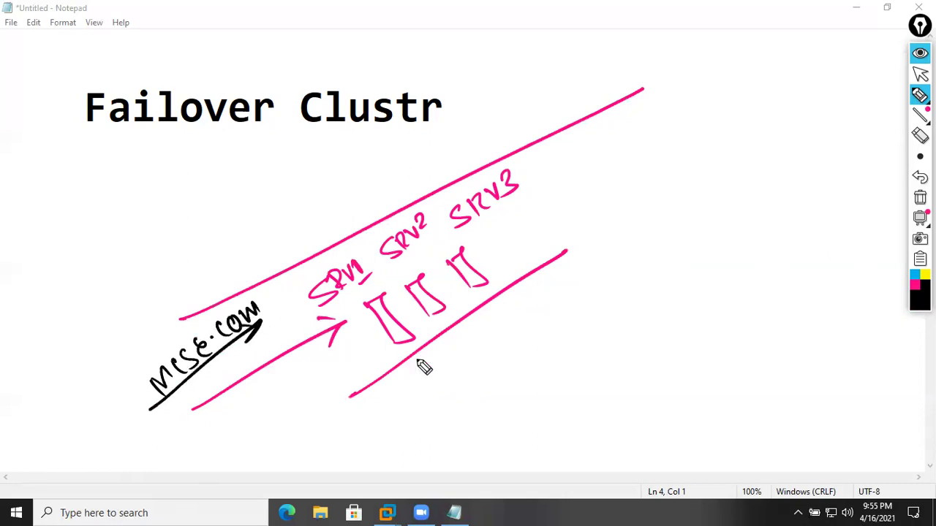
{"action": "mouse_move", "coordinate": [349, 418]}
{"action": "left_mouse_down"}
{"action": "mouse_move", "coordinate": [359, 437]}
{"action": "mouse_move", "coordinate": [376, 430]}
{"action": "mouse_move", "coordinate": [475, 358]}
{"action": "mouse_move", "coordinate": [466, 348]}
{"action": "mouse_move", "coordinate": [494, 327]}
{"action": "left_mouse_up"}
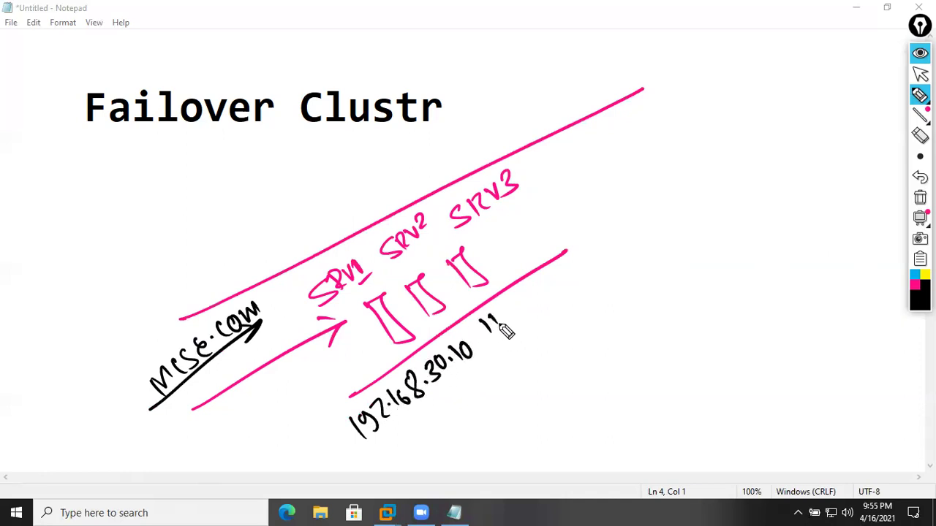
{"action": "left_click_drag", "start_coordinate": [523, 281], "coordinate": [517, 304]}
{"action": "left_click_drag", "start_coordinate": [529, 289], "coordinate": [559, 282]}
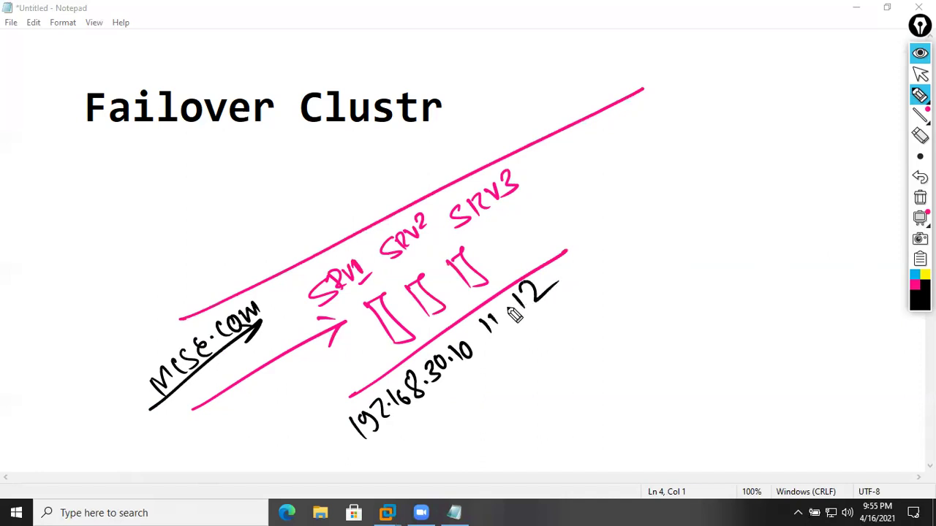
{"action": "left_click_drag", "start_coordinate": [374, 326], "coordinate": [357, 349]}
{"action": "mouse_move", "coordinate": [497, 259]}
{"action": "left_mouse_down"}
{"action": "mouse_move", "coordinate": [635, 193]}
{"action": "mouse_move", "coordinate": [683, 203]}
{"action": "mouse_move", "coordinate": [724, 151]}
{"action": "mouse_move", "coordinate": [747, 156]}
{"action": "left_mouse_up"}
{"action": "left_click_drag", "start_coordinate": [650, 222], "coordinate": [777, 140]}
- Write a circled pink 'LAN / WAN' note with a long arrow at right
{"action": "left_click", "coordinate": [913, 289]}
{"action": "mouse_move", "coordinate": [614, 318]}
{"action": "left_mouse_down"}
{"action": "mouse_move", "coordinate": [667, 337]}
{"action": "mouse_move", "coordinate": [729, 260]}
{"action": "left_mouse_up"}
{"action": "left_click_drag", "start_coordinate": [620, 384], "coordinate": [753, 296]}
{"action": "mouse_move", "coordinate": [662, 398]}
{"action": "left_mouse_down"}
{"action": "mouse_move", "coordinate": [709, 417]}
{"action": "mouse_move", "coordinate": [775, 296]}
{"action": "left_mouse_up"}
{"action": "mouse_move", "coordinate": [618, 495]}
{"action": "left_mouse_down"}
{"action": "mouse_move", "coordinate": [813, 363]}
{"action": "mouse_move", "coordinate": [782, 432]}
{"action": "left_mouse_up"}
{"action": "mouse_move", "coordinate": [798, 277]}
{"action": "left_mouse_down"}
{"action": "mouse_move", "coordinate": [731, 228]}
{"action": "mouse_move", "coordinate": [800, 238]}
{"action": "left_mouse_up"}
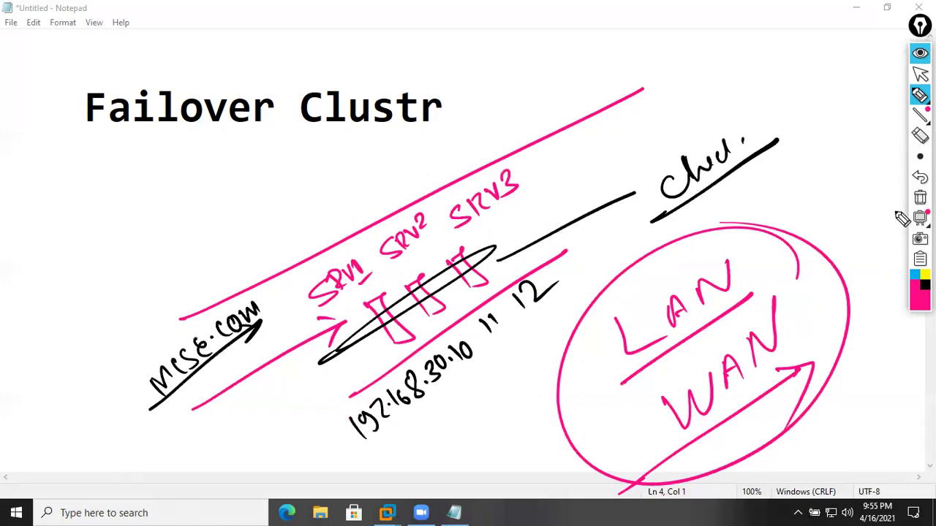
{"action": "left_click", "coordinate": [914, 278]}
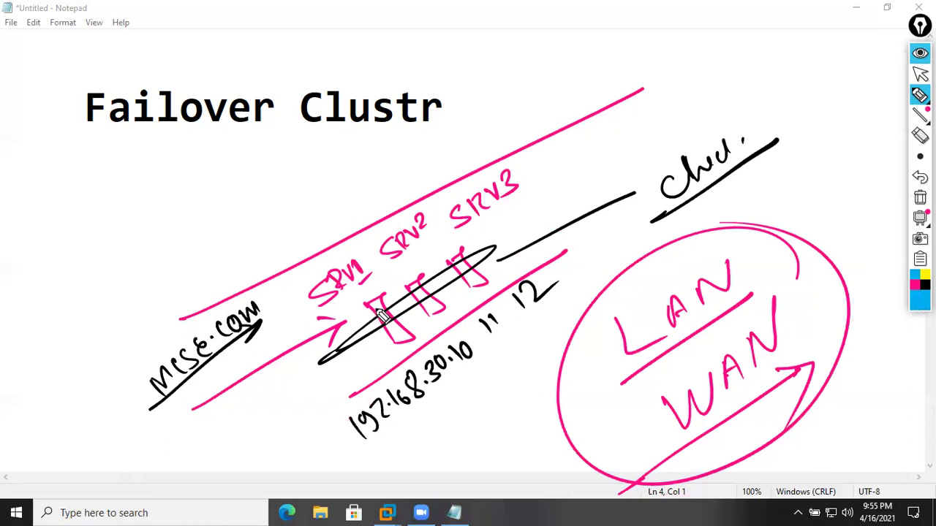
- Handwrite cyan 'web server iis' and 'failover N.L.B' notes left of the diagram
{"action": "mouse_move", "coordinate": [54, 313]}
{"action": "left_mouse_down"}
{"action": "mouse_move", "coordinate": [83, 286]}
{"action": "mouse_move", "coordinate": [85, 295]}
{"action": "mouse_move", "coordinate": [95, 266]}
{"action": "mouse_move", "coordinate": [117, 263]}
{"action": "mouse_move", "coordinate": [153, 213]}
{"action": "mouse_move", "coordinate": [169, 242]}
{"action": "left_mouse_up"}
{"action": "left_click_drag", "start_coordinate": [141, 164], "coordinate": [173, 266]}
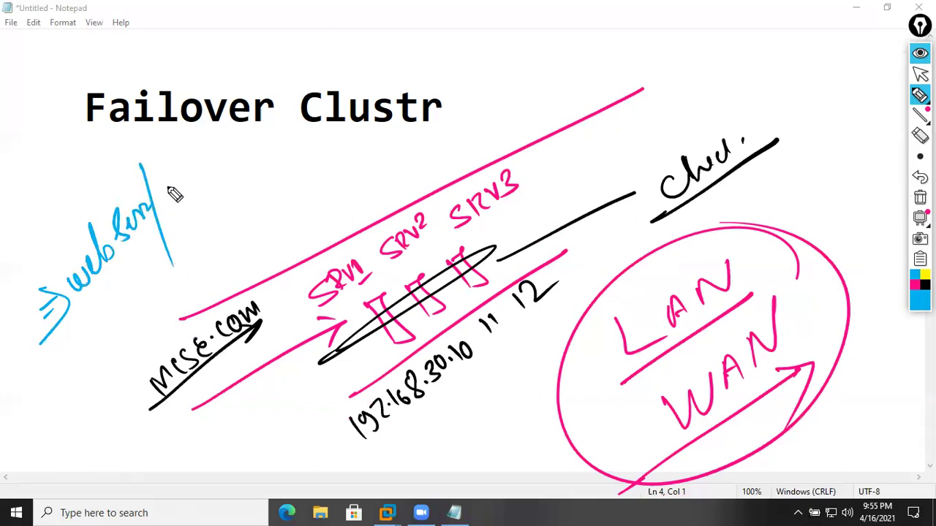
{"action": "mouse_move", "coordinate": [162, 191]}
{"action": "left_mouse_down"}
{"action": "mouse_move", "coordinate": [174, 202]}
{"action": "mouse_move", "coordinate": [184, 167]}
{"action": "mouse_move", "coordinate": [196, 166]}
{"action": "left_mouse_up"}
{"action": "mouse_move", "coordinate": [82, 347]}
{"action": "left_mouse_down"}
{"action": "mouse_move", "coordinate": [70, 356]}
{"action": "mouse_move", "coordinate": [72, 376]}
{"action": "left_mouse_up"}
{"action": "mouse_move", "coordinate": [108, 313]}
{"action": "left_mouse_down"}
{"action": "mouse_move", "coordinate": [135, 297]}
{"action": "mouse_move", "coordinate": [182, 217]}
{"action": "mouse_move", "coordinate": [180, 263]}
{"action": "mouse_move", "coordinate": [197, 223]}
{"action": "left_mouse_up"}
{"action": "left_click_drag", "start_coordinate": [220, 187], "coordinate": [225, 211]}
{"action": "left_click_drag", "start_coordinate": [227, 171], "coordinate": [233, 205]}
- Draw a cyan diagonal line, circle the servers and IP line, and add a bracketed '32 Serv' note
{"action": "left_click_drag", "start_coordinate": [71, 399], "coordinate": [268, 174]}
{"action": "mouse_move", "coordinate": [545, 233]}
{"action": "left_mouse_down"}
{"action": "mouse_move", "coordinate": [336, 413]}
{"action": "mouse_move", "coordinate": [494, 224]}
{"action": "mouse_move", "coordinate": [553, 184]}
{"action": "mouse_move", "coordinate": [543, 215]}
{"action": "mouse_move", "coordinate": [560, 189]}
{"action": "left_mouse_up"}
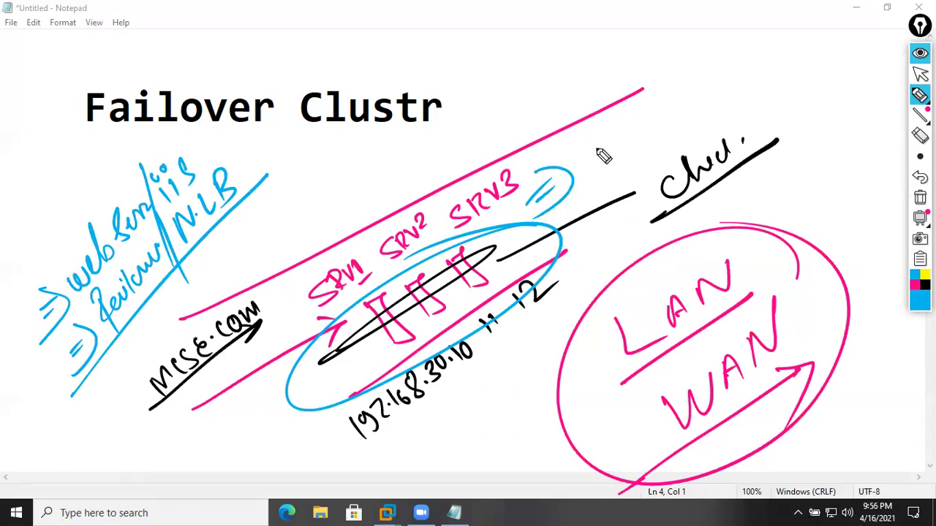
{"action": "mouse_move", "coordinate": [596, 137]}
{"action": "left_mouse_down"}
{"action": "mouse_move", "coordinate": [596, 162]}
{"action": "mouse_move", "coordinate": [635, 142]}
{"action": "left_mouse_up"}
{"action": "mouse_move", "coordinate": [674, 88]}
{"action": "left_mouse_down"}
{"action": "mouse_move", "coordinate": [658, 119]}
{"action": "mouse_move", "coordinate": [707, 86]}
{"action": "mouse_move", "coordinate": [725, 91]}
{"action": "left_mouse_up"}
{"action": "left_click_drag", "start_coordinate": [701, 55], "coordinate": [715, 115]}
{"action": "left_click_drag", "start_coordinate": [585, 104], "coordinate": [656, 177]}
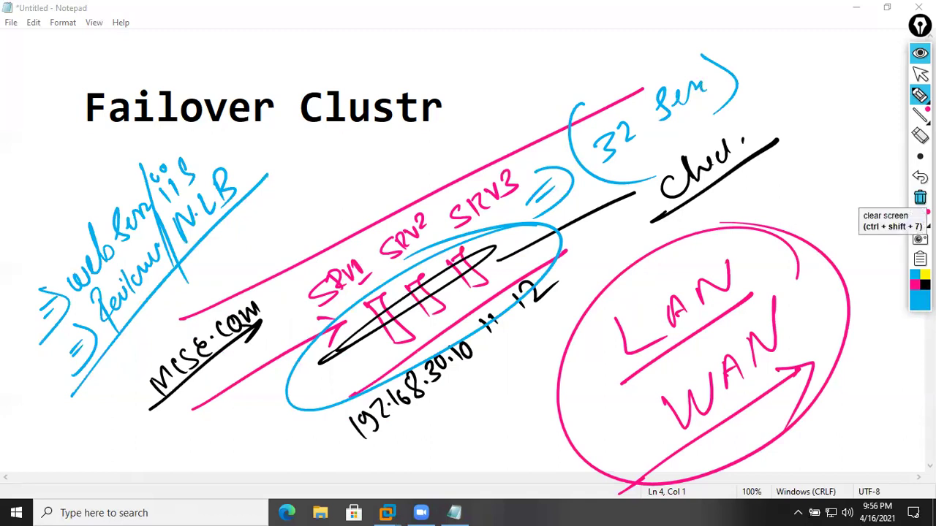
- Wipe all ink and sketch a diagonal row of six cyan server shapes below the heading
{"action": "left_click", "coordinate": [920, 198]}
{"action": "mouse_move", "coordinate": [292, 234]}
{"action": "left_mouse_down"}
{"action": "mouse_move", "coordinate": [292, 219]}
{"action": "mouse_move", "coordinate": [350, 210]}
{"action": "mouse_move", "coordinate": [397, 173]}
{"action": "mouse_move", "coordinate": [449, 206]}
{"action": "mouse_move", "coordinate": [447, 192]}
{"action": "mouse_move", "coordinate": [486, 126]}
{"action": "mouse_move", "coordinate": [504, 159]}
{"action": "left_mouse_up"}
{"action": "mouse_move", "coordinate": [512, 106]}
{"action": "left_mouse_down"}
{"action": "mouse_move", "coordinate": [537, 98]}
{"action": "mouse_move", "coordinate": [557, 131]}
{"action": "left_mouse_up"}
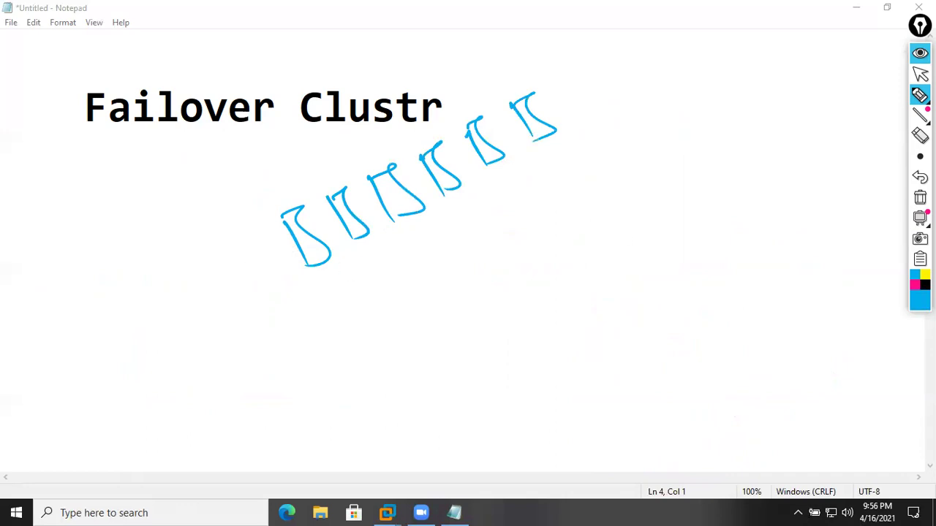
- In black, draw a long line under the six servers and connect each server to it
{"action": "left_click", "coordinate": [924, 285]}
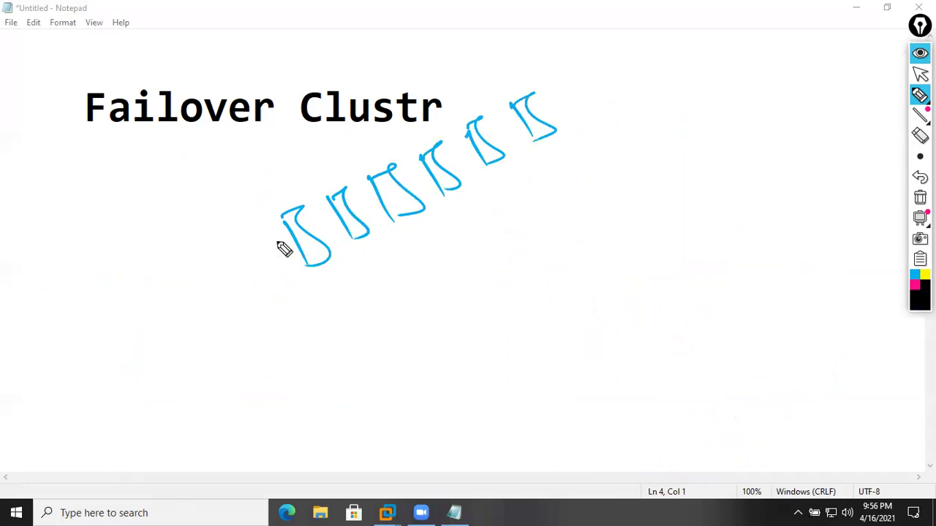
{"action": "left_click_drag", "start_coordinate": [280, 314], "coordinate": [629, 133]}
{"action": "left_click_drag", "start_coordinate": [529, 132], "coordinate": [551, 165]}
{"action": "left_click_drag", "start_coordinate": [491, 155], "coordinate": [520, 187]}
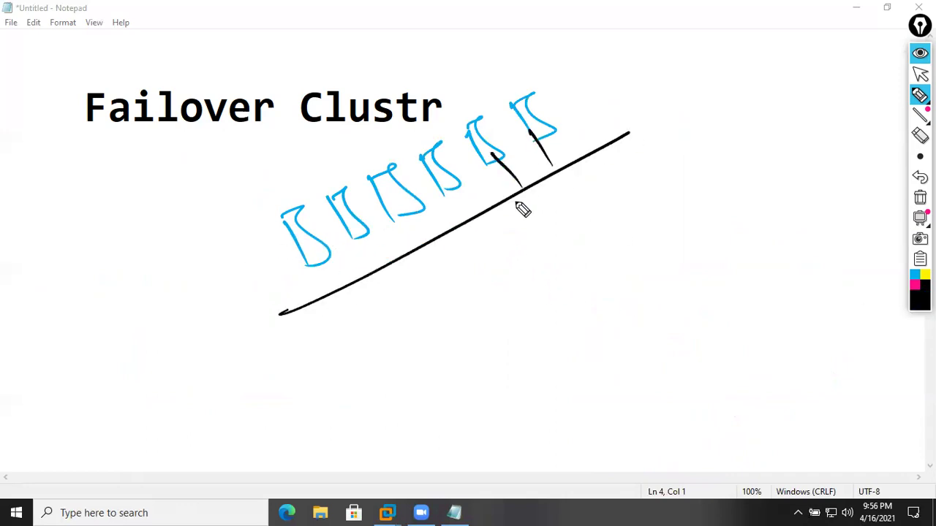
{"action": "left_click_drag", "start_coordinate": [441, 176], "coordinate": [460, 219]}
{"action": "left_click_drag", "start_coordinate": [399, 207], "coordinate": [430, 246]}
{"action": "left_click_drag", "start_coordinate": [352, 226], "coordinate": [374, 271]}
{"action": "left_click_drag", "start_coordinate": [306, 244], "coordinate": [342, 281]}
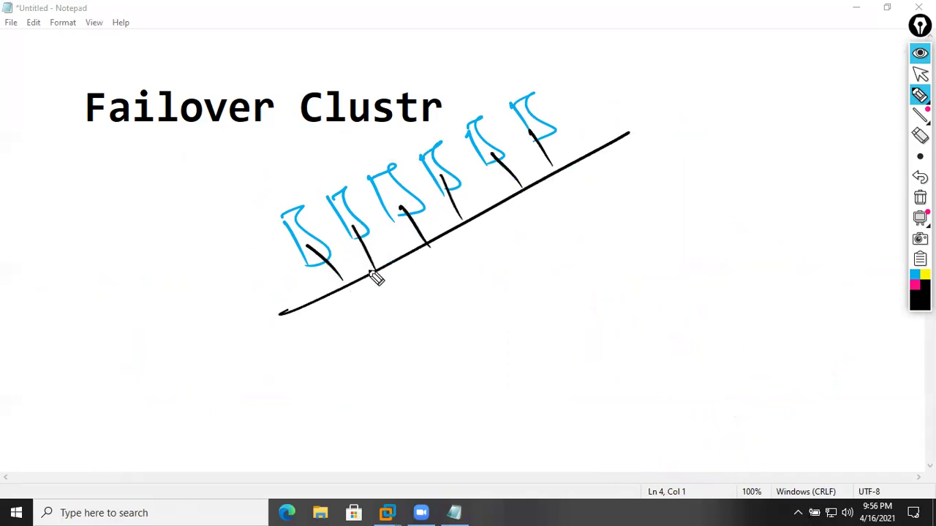
- Label the servers 10.1.1.1, 10.1.1.2, and 3 through 6
{"action": "mouse_move", "coordinate": [253, 191]}
{"action": "left_mouse_down"}
{"action": "mouse_move", "coordinate": [260, 207]}
{"action": "mouse_move", "coordinate": [318, 179]}
{"action": "left_mouse_up"}
{"action": "left_click_drag", "start_coordinate": [327, 167], "coordinate": [377, 158]}
{"action": "left_click_drag", "start_coordinate": [408, 132], "coordinate": [417, 146]}
{"action": "mouse_move", "coordinate": [458, 105]}
{"action": "left_mouse_down"}
{"action": "mouse_move", "coordinate": [462, 117]}
{"action": "mouse_move", "coordinate": [467, 92]}
{"action": "left_mouse_up"}
{"action": "left_click_drag", "start_coordinate": [514, 70], "coordinate": [505, 86]}
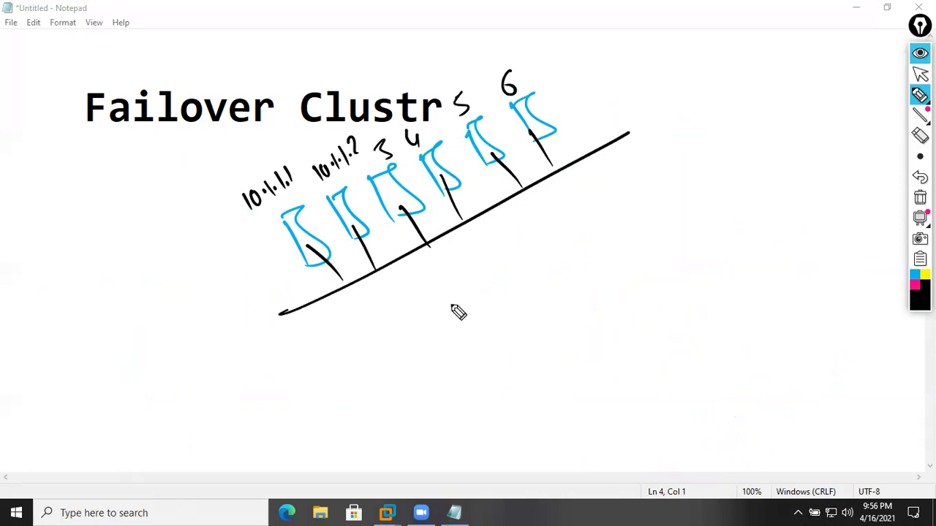
- In pink, write a circled (10.1.1.200) below the line with an upward arrow
{"action": "left_click", "coordinate": [914, 286]}
{"action": "mouse_move", "coordinate": [453, 288]}
{"action": "left_mouse_down"}
{"action": "mouse_move", "coordinate": [460, 305]}
{"action": "mouse_move", "coordinate": [499, 293]}
{"action": "mouse_move", "coordinate": [529, 263]}
{"action": "mouse_move", "coordinate": [549, 264]}
{"action": "mouse_move", "coordinate": [553, 234]}
{"action": "mouse_move", "coordinate": [497, 315]}
{"action": "left_mouse_up"}
{"action": "left_click_drag", "start_coordinate": [353, 393], "coordinate": [637, 247]}
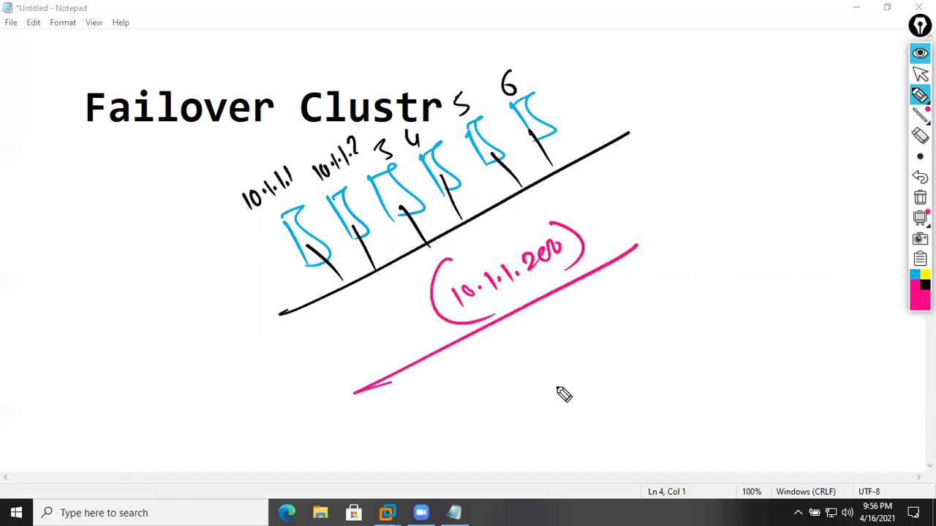
{"action": "mouse_move", "coordinate": [528, 351]}
{"action": "left_mouse_down"}
{"action": "mouse_move", "coordinate": [535, 338]}
{"action": "mouse_move", "coordinate": [602, 405]}
{"action": "mouse_move", "coordinate": [620, 402]}
{"action": "mouse_move", "coordinate": [620, 288]}
{"action": "mouse_move", "coordinate": [559, 277]}
{"action": "left_mouse_up"}
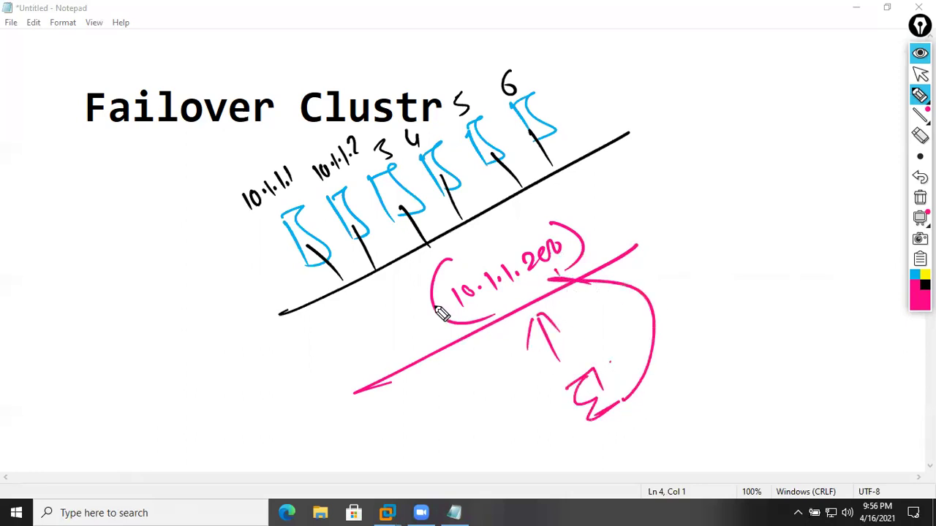
- Draw pink arrows linking every server, including 5 and 6, to 10.1.1.200
{"action": "left_click_drag", "start_coordinate": [480, 259], "coordinate": [304, 261]}
{"action": "mouse_move", "coordinate": [483, 256]}
{"action": "left_mouse_down"}
{"action": "mouse_move", "coordinate": [347, 213]}
{"action": "mouse_move", "coordinate": [439, 211]}
{"action": "mouse_move", "coordinate": [414, 192]}
{"action": "left_mouse_up"}
{"action": "left_click_drag", "start_coordinate": [475, 250], "coordinate": [443, 176]}
{"action": "left_click_drag", "start_coordinate": [482, 205], "coordinate": [472, 249]}
{"action": "left_click_drag", "start_coordinate": [519, 153], "coordinate": [473, 248]}
{"action": "left_click_drag", "start_coordinate": [474, 249], "coordinate": [560, 144]}
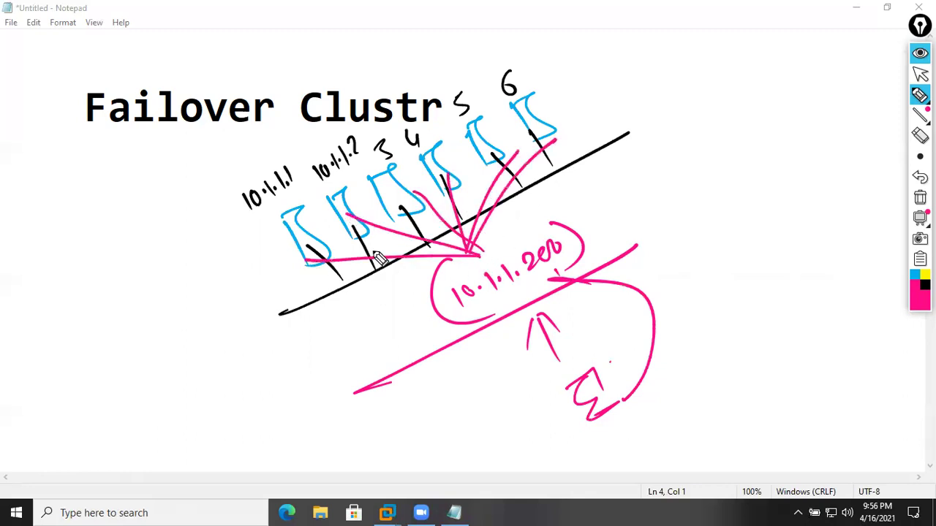
- Cross out the first servers in pink, circle server 6 with rays and add an underlined note
{"action": "left_click_drag", "start_coordinate": [319, 218], "coordinate": [279, 281]}
{"action": "left_click_drag", "start_coordinate": [276, 231], "coordinate": [349, 252]}
{"action": "mouse_move", "coordinate": [392, 148]}
{"action": "left_mouse_down"}
{"action": "mouse_move", "coordinate": [344, 244]}
{"action": "mouse_move", "coordinate": [401, 227]}
{"action": "left_mouse_up"}
{"action": "mouse_move", "coordinate": [413, 175]}
{"action": "left_mouse_down"}
{"action": "mouse_move", "coordinate": [395, 220]}
{"action": "mouse_move", "coordinate": [426, 202]}
{"action": "mouse_move", "coordinate": [482, 137]}
{"action": "left_mouse_up"}
{"action": "left_click_drag", "start_coordinate": [301, 246], "coordinate": [508, 154]}
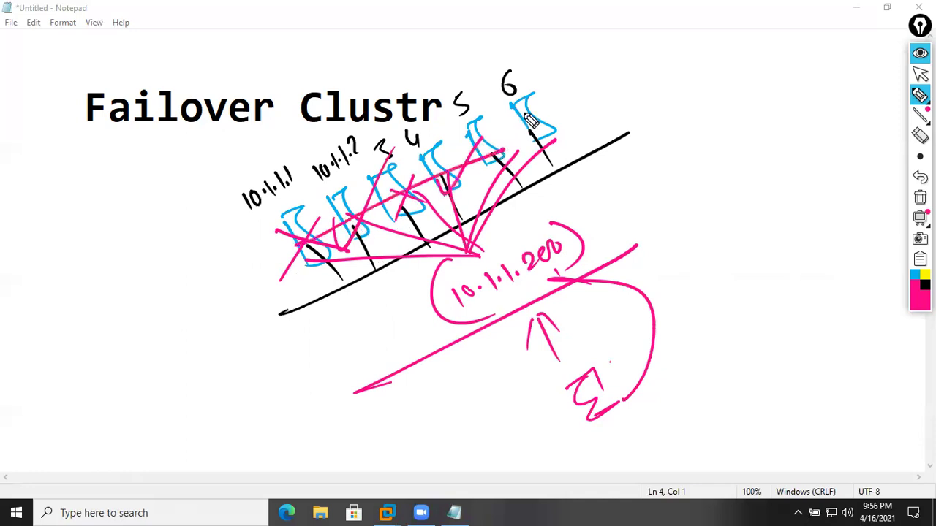
{"action": "left_click_drag", "start_coordinate": [500, 93], "coordinate": [505, 88]}
{"action": "mouse_move", "coordinate": [585, 111]}
{"action": "left_mouse_down"}
{"action": "mouse_move", "coordinate": [637, 77]}
{"action": "mouse_move", "coordinate": [563, 135]}
{"action": "left_mouse_up"}
{"action": "mouse_move", "coordinate": [665, 53]}
{"action": "left_mouse_down"}
{"action": "mouse_move", "coordinate": [689, 82]}
{"action": "mouse_move", "coordinate": [717, 77]}
{"action": "mouse_move", "coordinate": [731, 59]}
{"action": "mouse_move", "coordinate": [748, 75]}
{"action": "left_mouse_up"}
{"action": "left_click_drag", "start_coordinate": [674, 115], "coordinate": [766, 54]}
- Write a circled blue MCSE/MCSA note with an arrow, then erase all ink and hide Epic Pen
{"action": "left_click", "coordinate": [915, 274]}
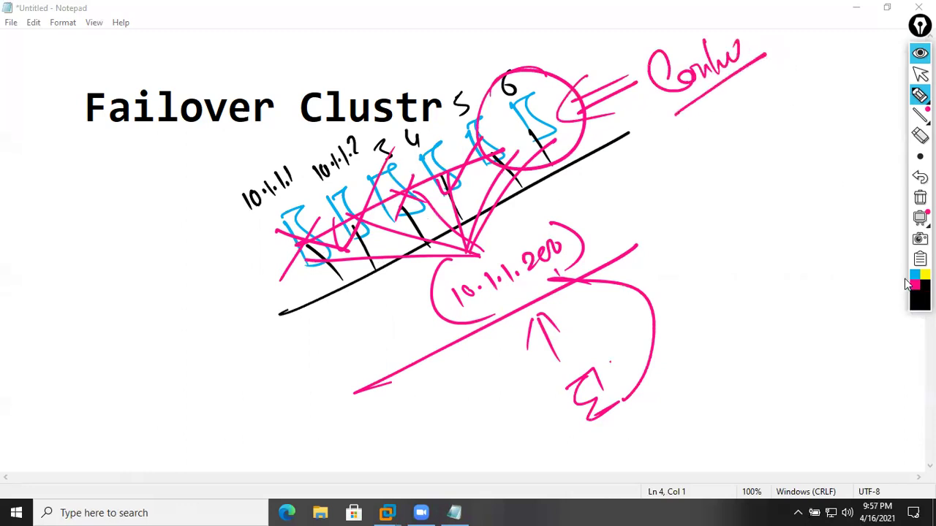
{"action": "mouse_move", "coordinate": [80, 364]}
{"action": "left_mouse_down"}
{"action": "mouse_move", "coordinate": [100, 355]}
{"action": "mouse_move", "coordinate": [144, 259]}
{"action": "left_mouse_up"}
{"action": "mouse_move", "coordinate": [168, 313]}
{"action": "left_mouse_down"}
{"action": "mouse_move", "coordinate": [159, 242]}
{"action": "mouse_move", "coordinate": [189, 192]}
{"action": "mouse_move", "coordinate": [196, 209]}
{"action": "left_mouse_up"}
{"action": "mouse_move", "coordinate": [69, 419]}
{"action": "left_mouse_down"}
{"action": "mouse_move", "coordinate": [202, 243]}
{"action": "mouse_move", "coordinate": [212, 211]}
{"action": "left_mouse_up"}
{"action": "left_click_drag", "start_coordinate": [194, 218], "coordinate": [212, 248]}
{"action": "left_click_drag", "start_coordinate": [184, 168], "coordinate": [231, 277]}
{"action": "left_click_drag", "start_coordinate": [73, 278], "coordinate": [170, 431]}
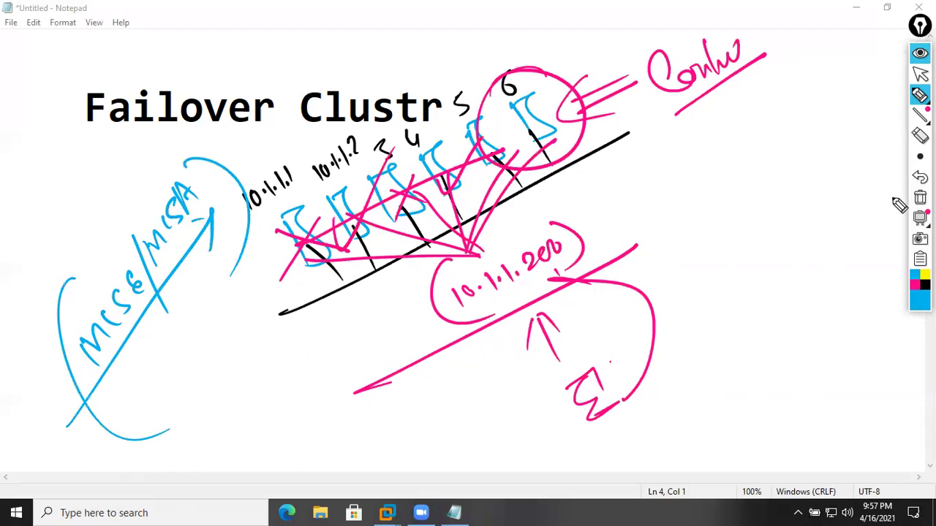
{"action": "left_click", "coordinate": [919, 197]}
{"action": "left_click", "coordinate": [920, 54]}
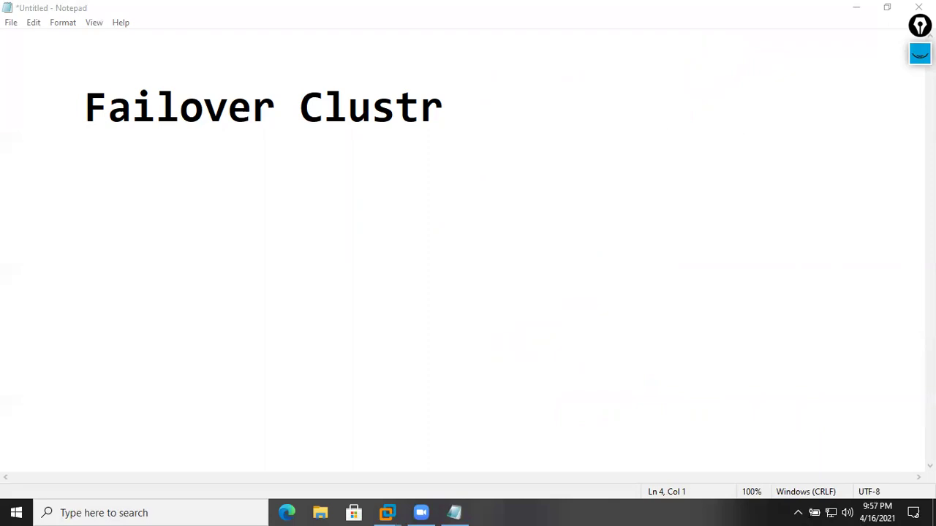
- Minimize Notepad and bring up the SRV1 virtual machine's screen
{"action": "left_click", "coordinate": [856, 8]}
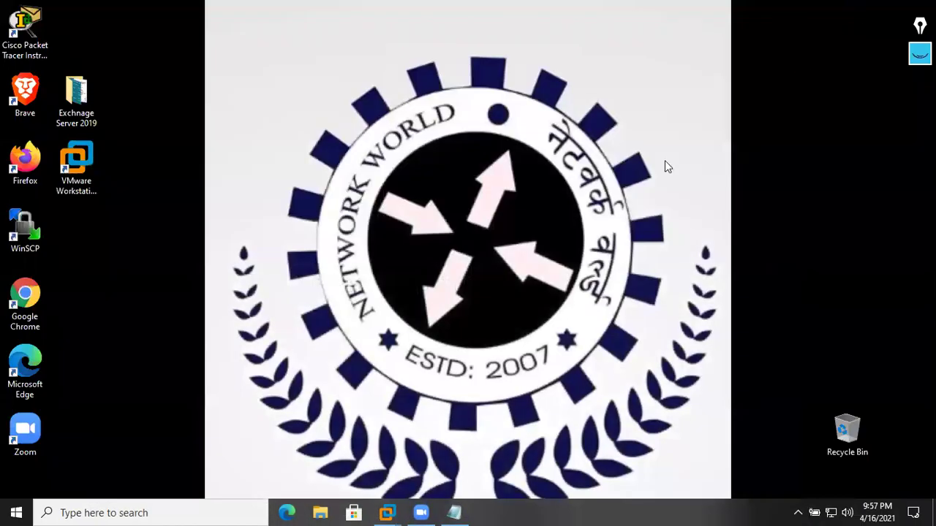
{"action": "mouse_move", "coordinate": [388, 512]}
{"action": "left_click", "coordinate": [358, 456]}
{"action": "left_click", "coordinate": [307, 255]}
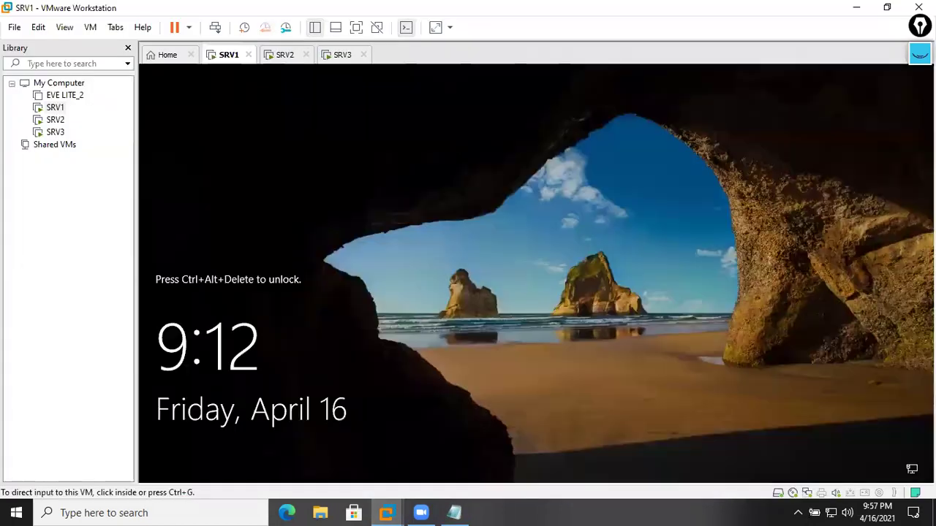
- Send Ctrl+Alt+Del to SRV1, sign in with the administrator password, and refresh the desktop
{"action": "right_click", "coordinate": [229, 57]}
{"action": "left_click", "coordinate": [275, 137]}
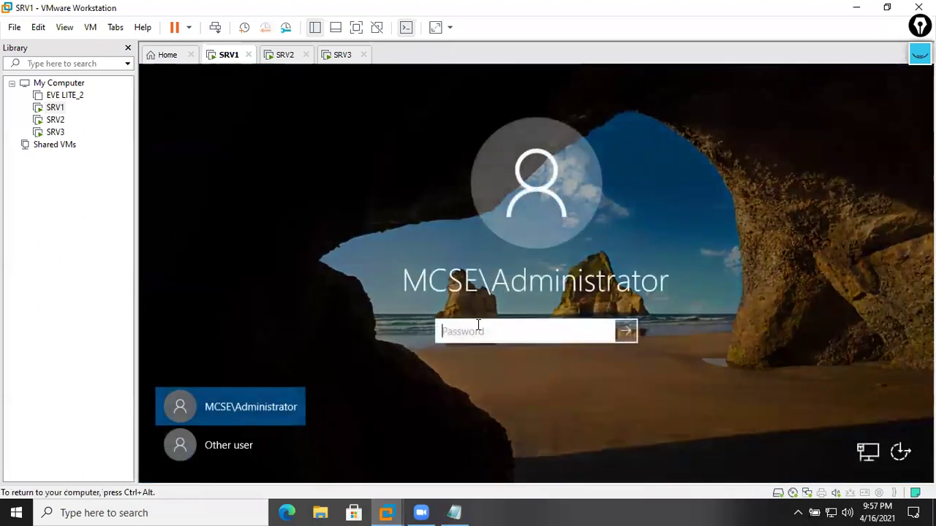
{"action": "type", "text": "P@ssw0rd"}
{"action": "key", "text": "Return"}
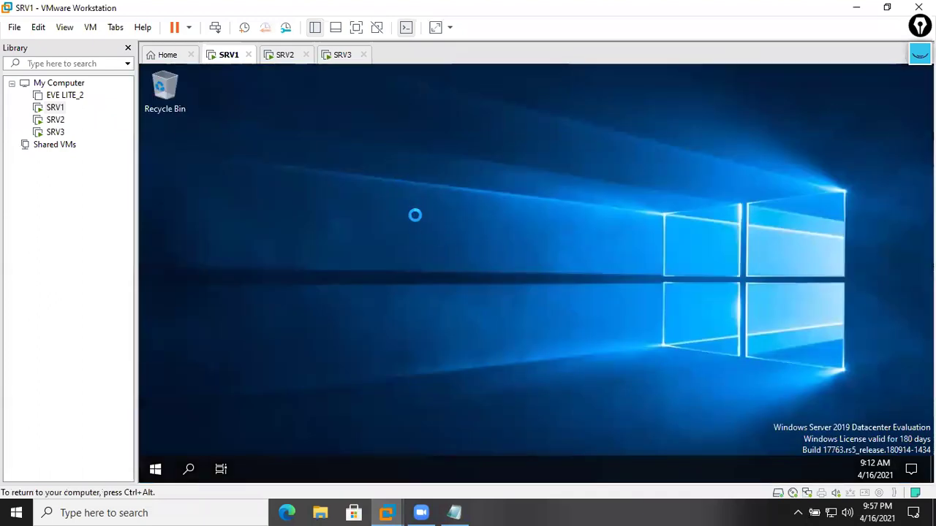
{"action": "right_click", "coordinate": [396, 169]}
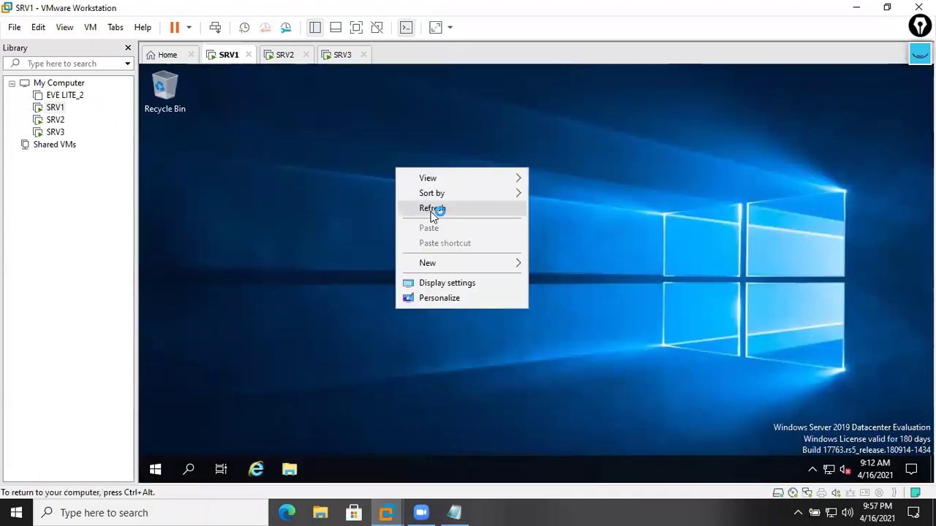
{"action": "left_click", "coordinate": [430, 211]}
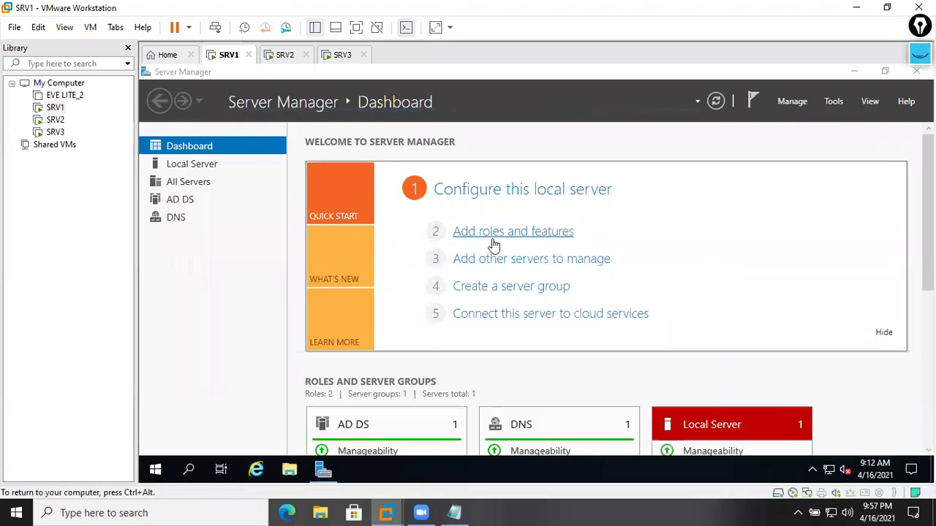
- Open a maximized Add Roles and Features wizard with role-based install targeting SRV1.mcse.com
{"action": "left_click", "coordinate": [548, 232]}
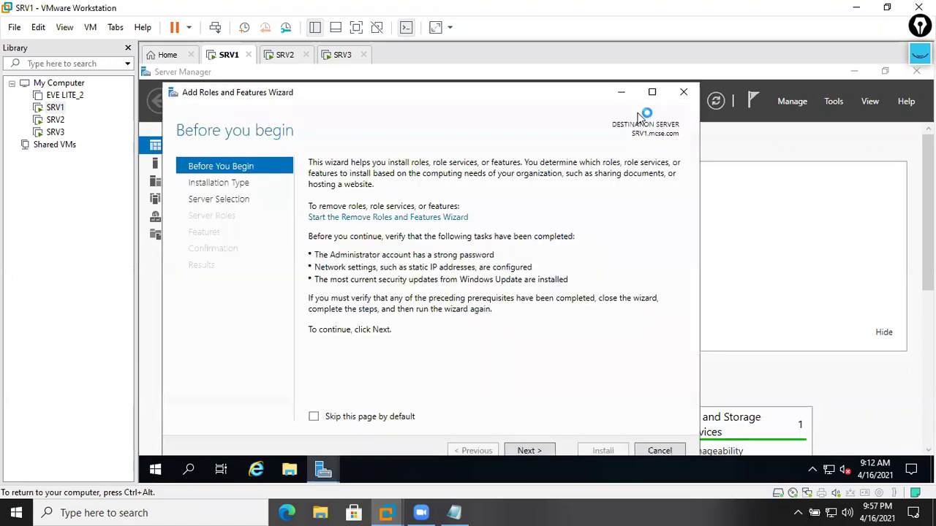
{"action": "left_click", "coordinate": [652, 92]}
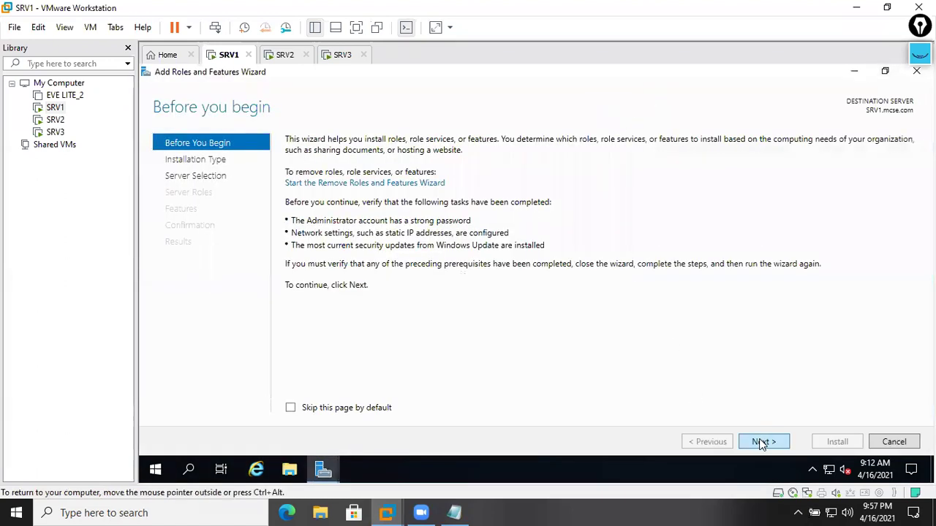
{"action": "left_click", "coordinate": [761, 442]}
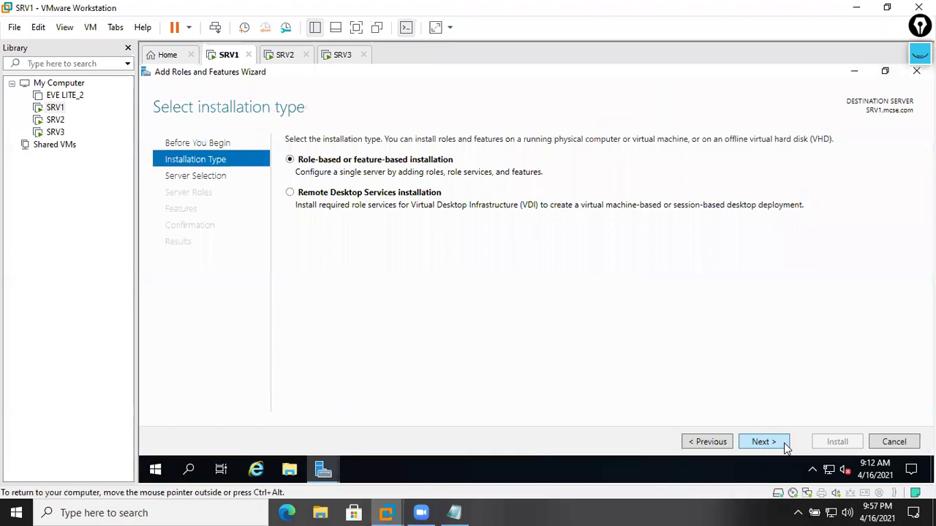
{"action": "left_click", "coordinate": [786, 448]}
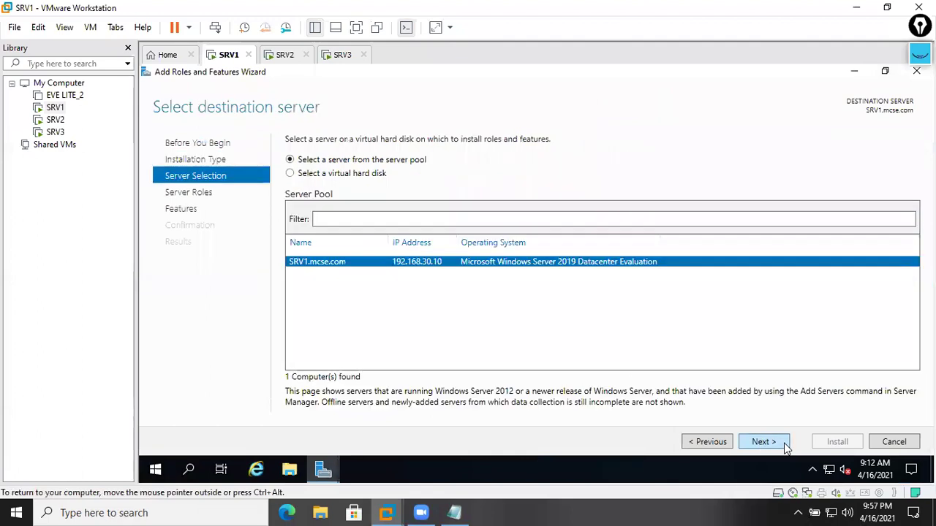
{"action": "left_click", "coordinate": [786, 449]}
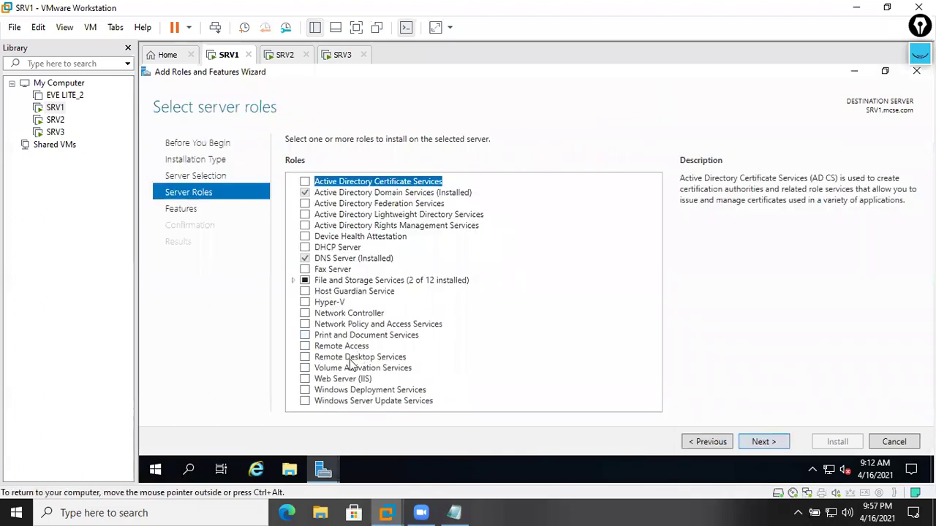
- Select the Web Server (IIS) role, accepting its required management features
{"action": "left_click", "coordinate": [306, 380]}
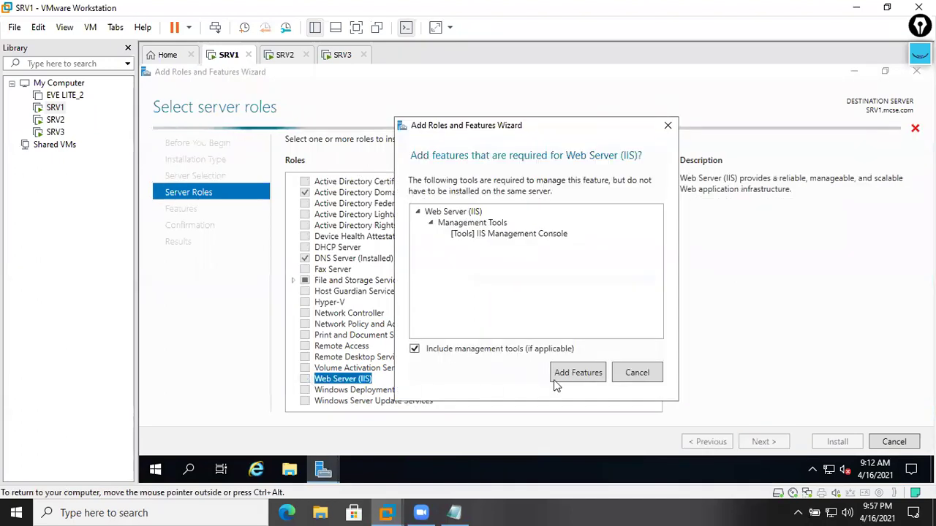
{"action": "left_click", "coordinate": [482, 223]}
{"action": "left_click", "coordinate": [488, 234]}
{"action": "left_click", "coordinate": [475, 211]}
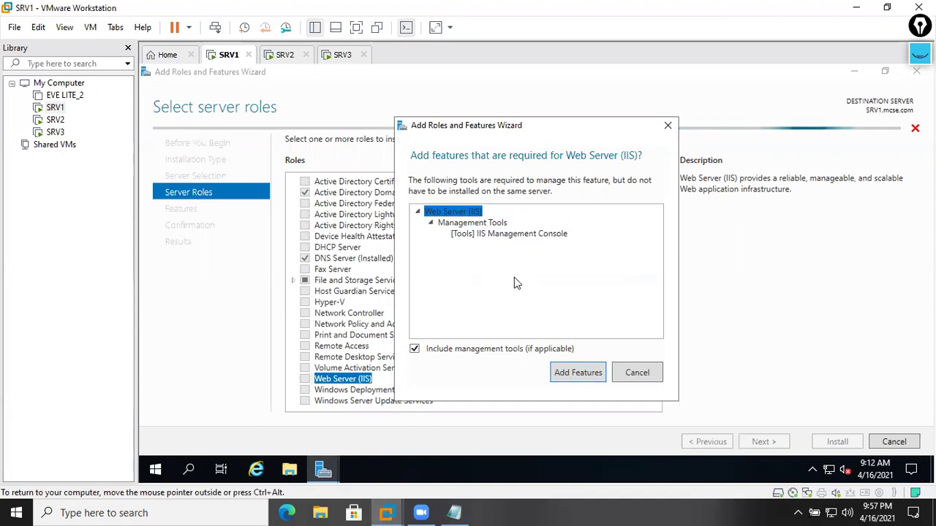
{"action": "left_click", "coordinate": [589, 377]}
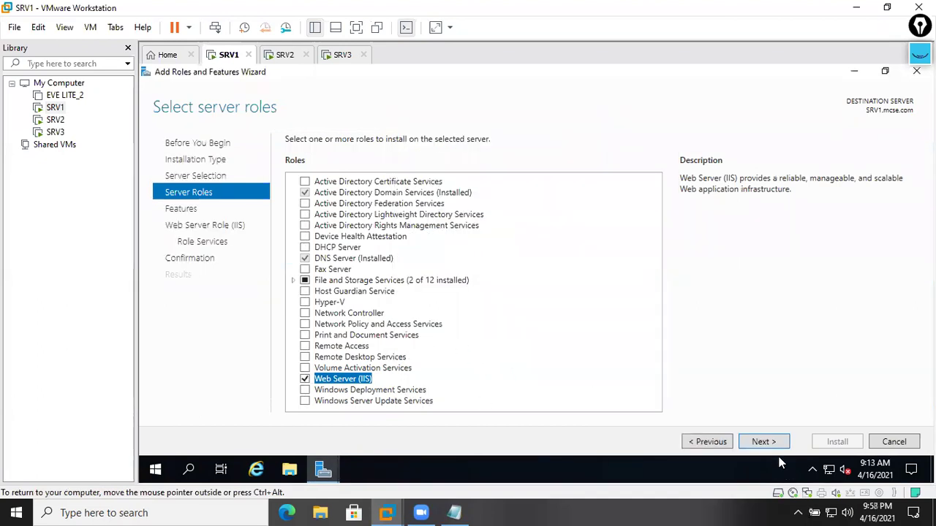
{"action": "left_click", "coordinate": [762, 443]}
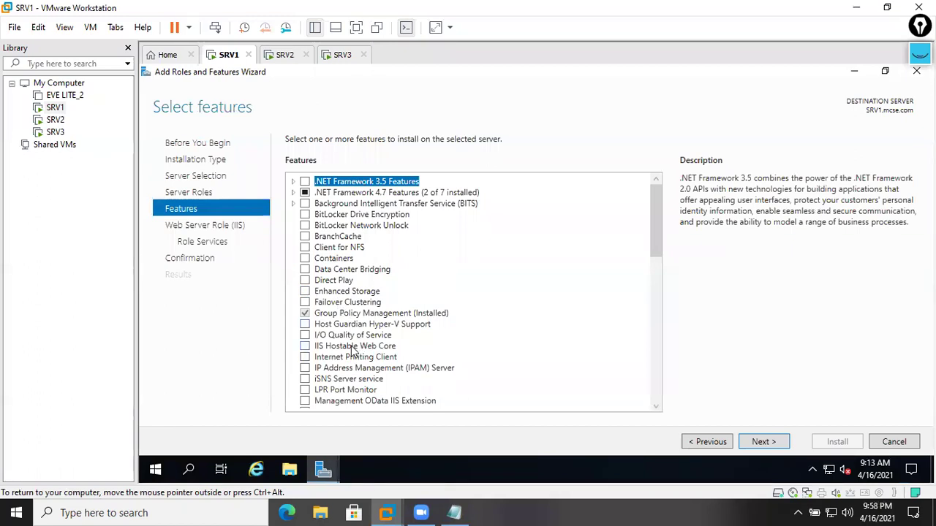
- Add the Network Load Balancing feature with its required tools, keep default role services, and install
{"action": "scroll", "coordinate": [340, 338], "scroll_direction": "down", "scroll_amount": 2}
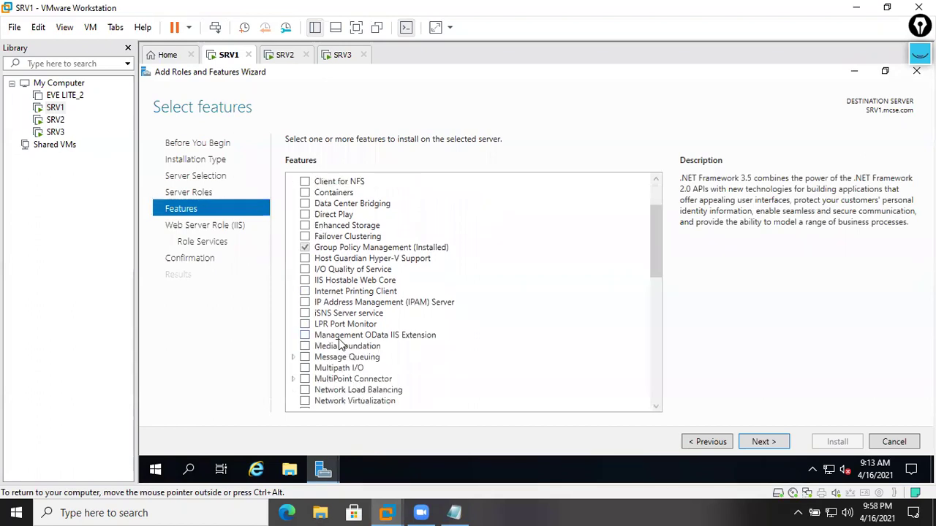
{"action": "left_click", "coordinate": [375, 391]}
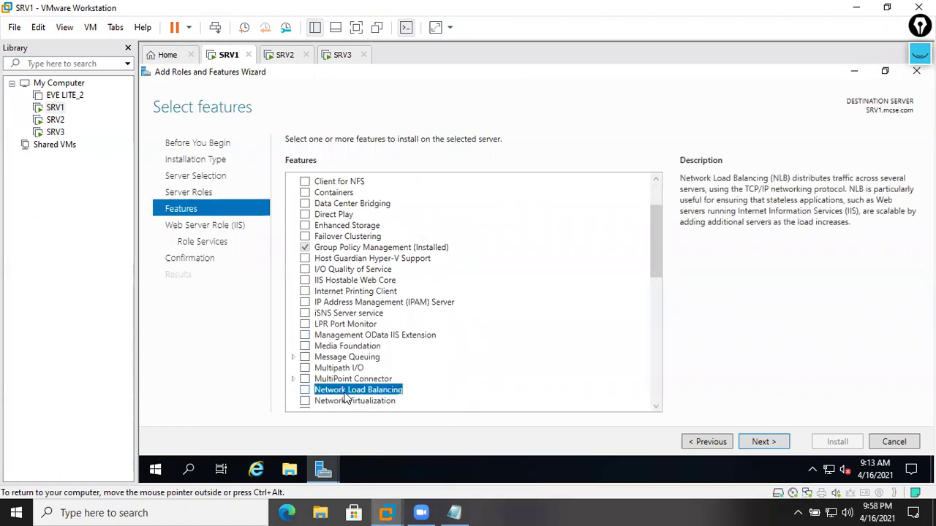
{"action": "left_click", "coordinate": [305, 390]}
{"action": "left_click", "coordinate": [550, 386]}
{"action": "left_click", "coordinate": [765, 442]}
{"action": "left_click", "coordinate": [773, 441]}
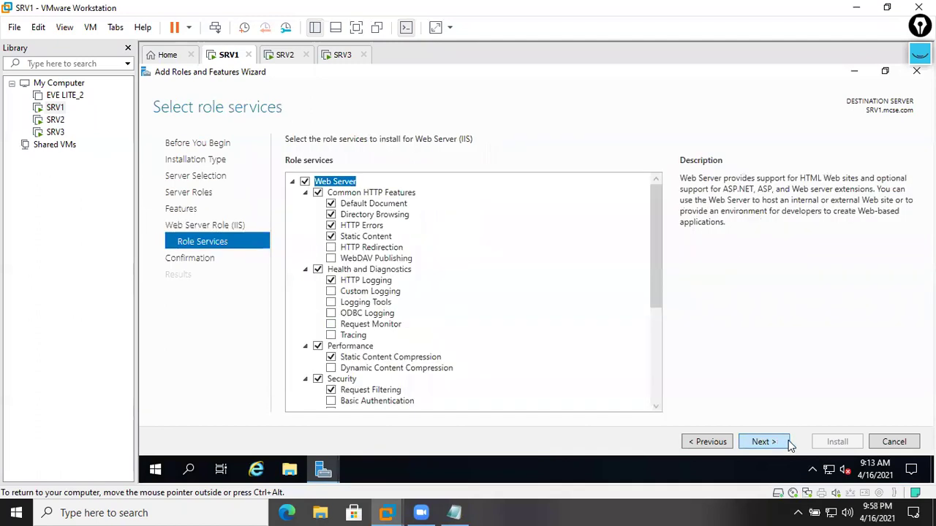
{"action": "left_click", "coordinate": [787, 441]}
{"action": "left_click", "coordinate": [830, 443]}
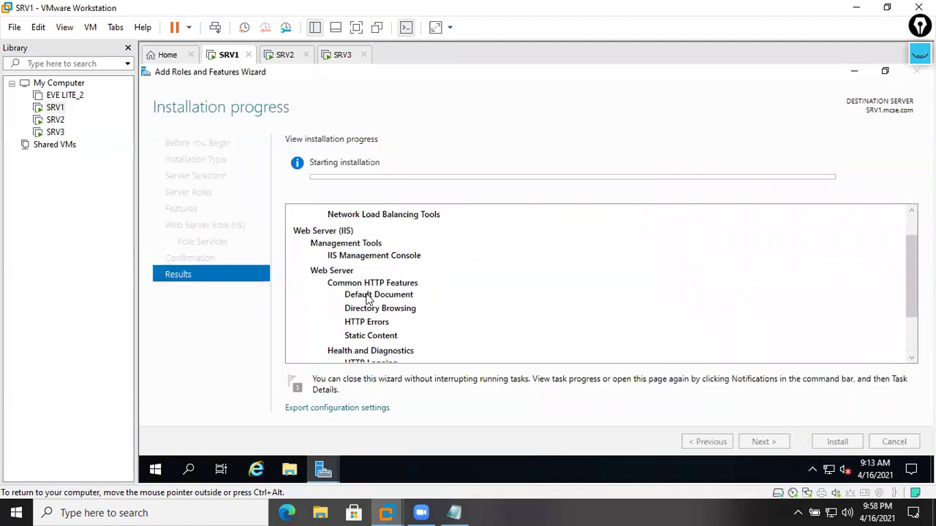
- Switch to SRV2, send Ctrl+Alt+Del, and sign in with the administrator password
{"action": "left_click", "coordinate": [284, 58]}
{"action": "right_click", "coordinate": [282, 61]}
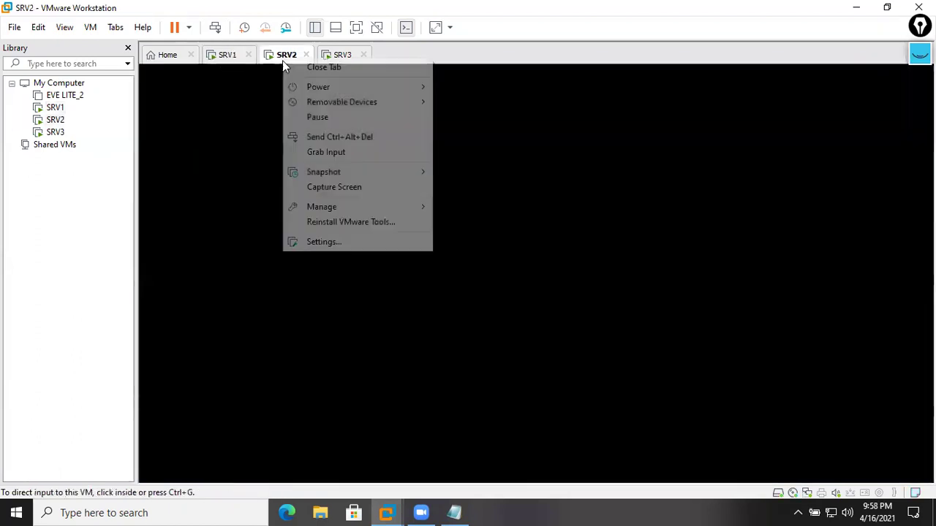
{"action": "left_click", "coordinate": [320, 137]}
{"action": "left_click", "coordinate": [504, 335]}
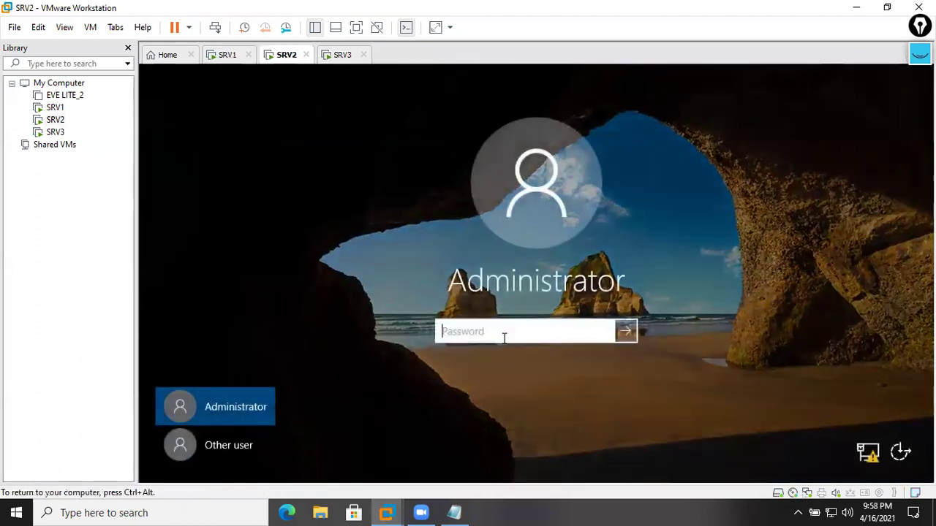
{"action": "type", "text": "****"}
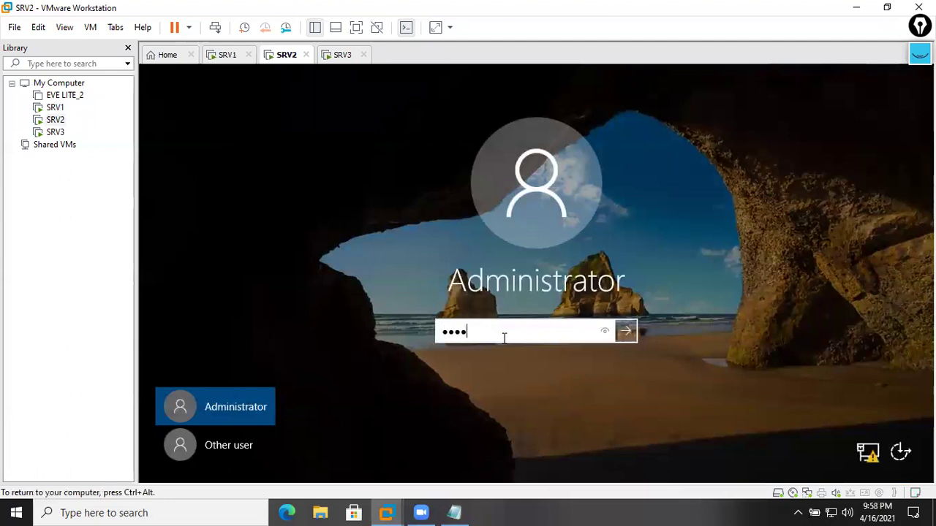
{"action": "key", "text": "Return"}
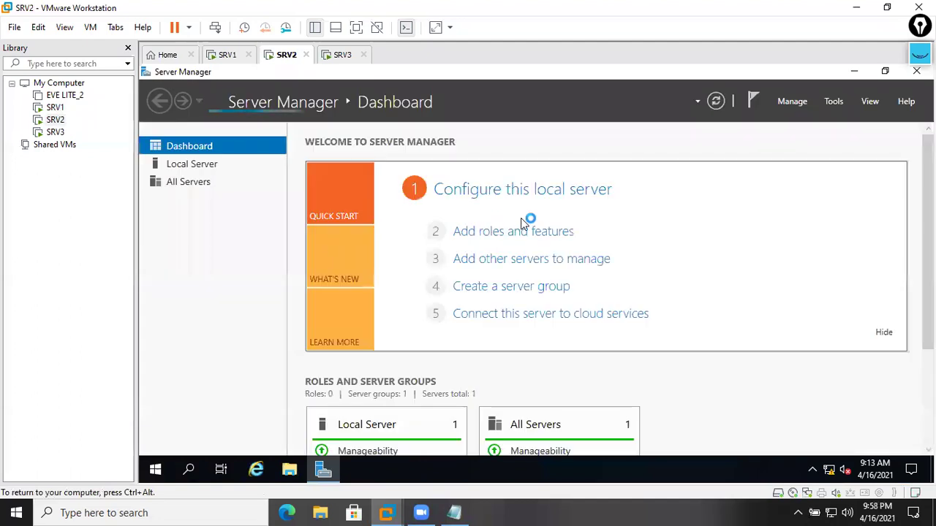
- Open a maximized Add Roles and Features wizard on SRV2 and advance to Server Roles
{"action": "left_click", "coordinate": [527, 233]}
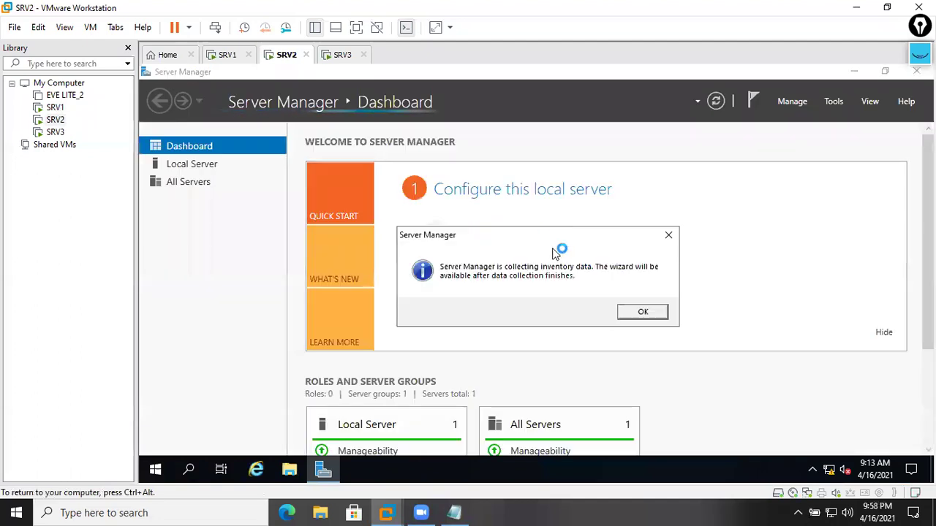
{"action": "left_click", "coordinate": [634, 315]}
{"action": "left_click", "coordinate": [536, 232]}
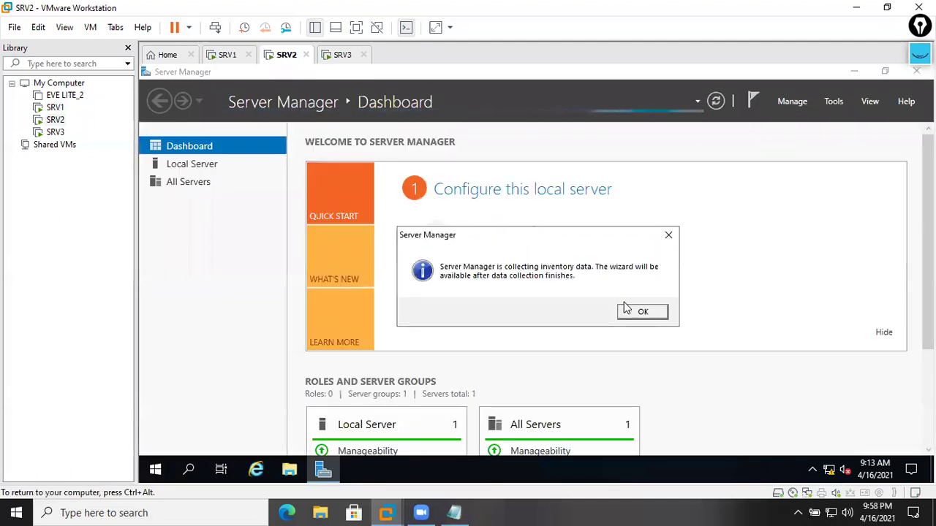
{"action": "left_click", "coordinate": [633, 315]}
{"action": "left_click", "coordinate": [528, 232]}
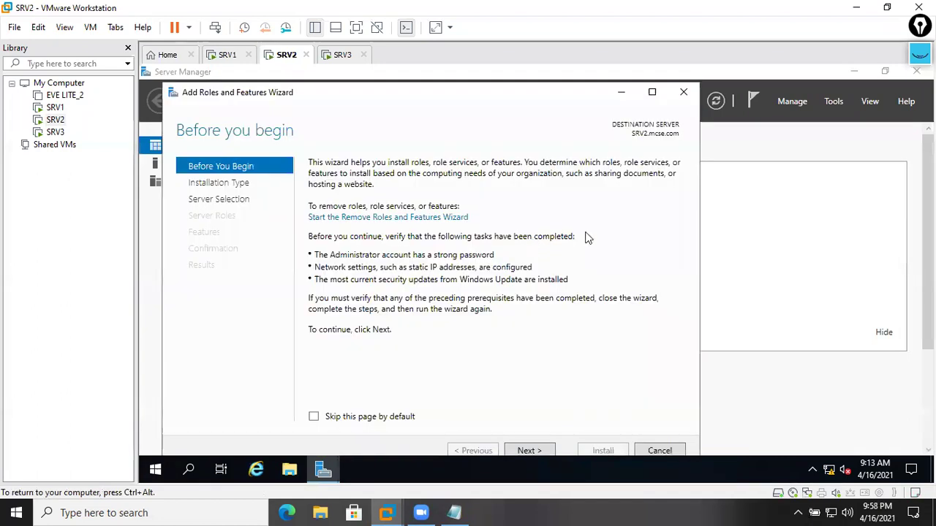
{"action": "left_click", "coordinate": [652, 93]}
{"action": "left_click", "coordinate": [787, 443]}
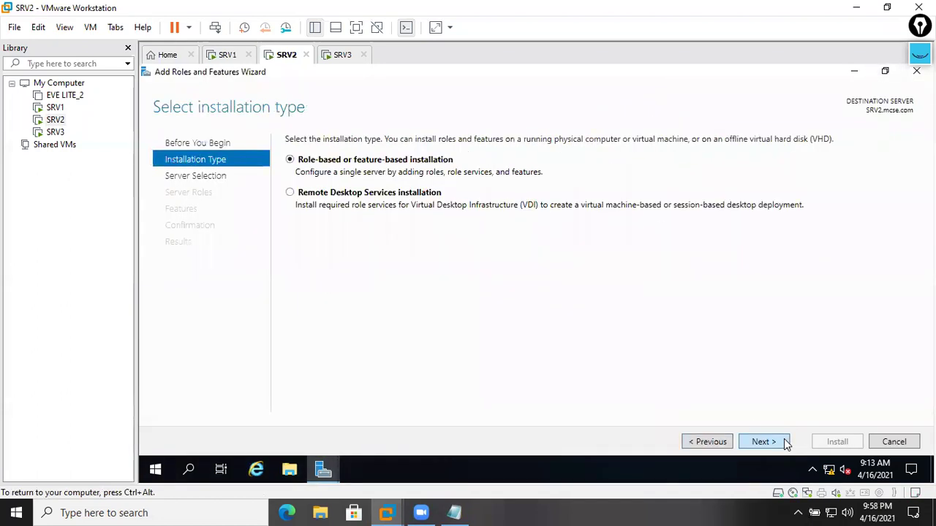
{"action": "left_click", "coordinate": [786, 443]}
{"action": "left_click", "coordinate": [786, 442]}
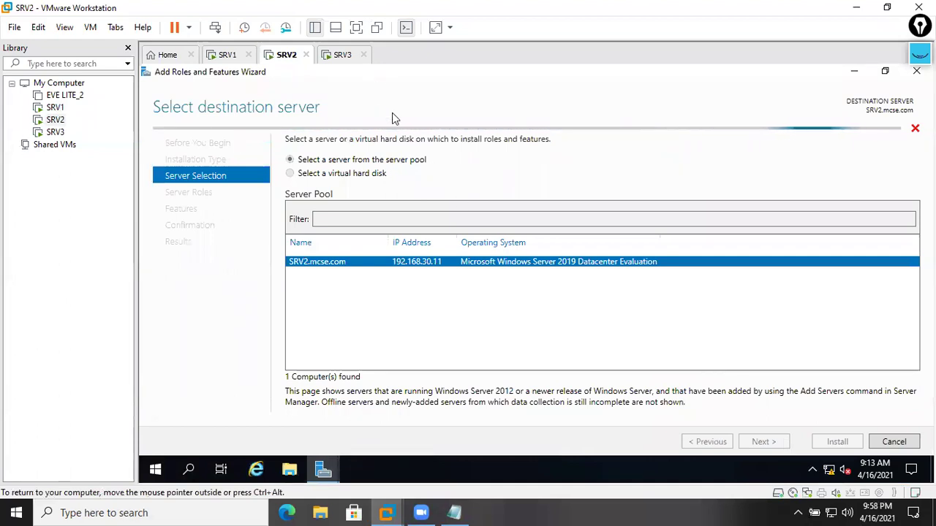
- Glance at SRV1's installation progress and SRV3, then return to SRV2's wizard
{"action": "left_click", "coordinate": [231, 57]}
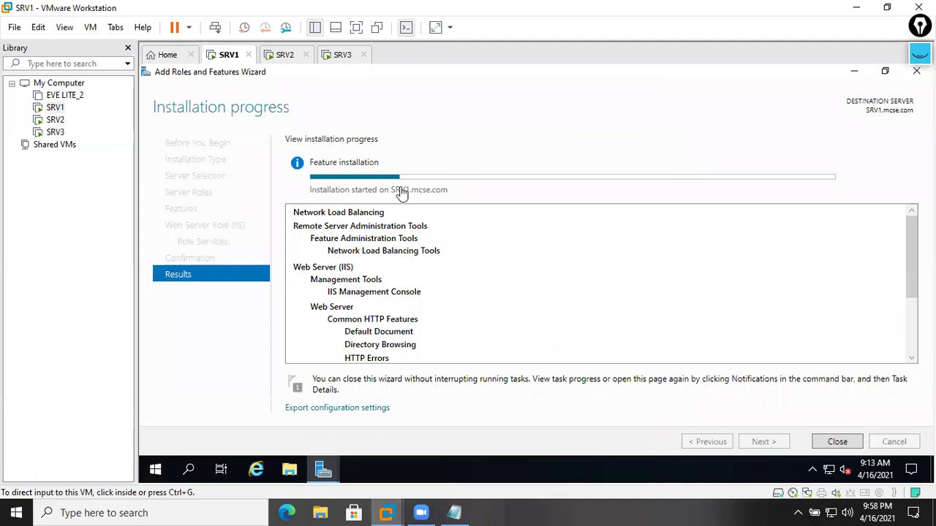
{"action": "left_click", "coordinate": [285, 56]}
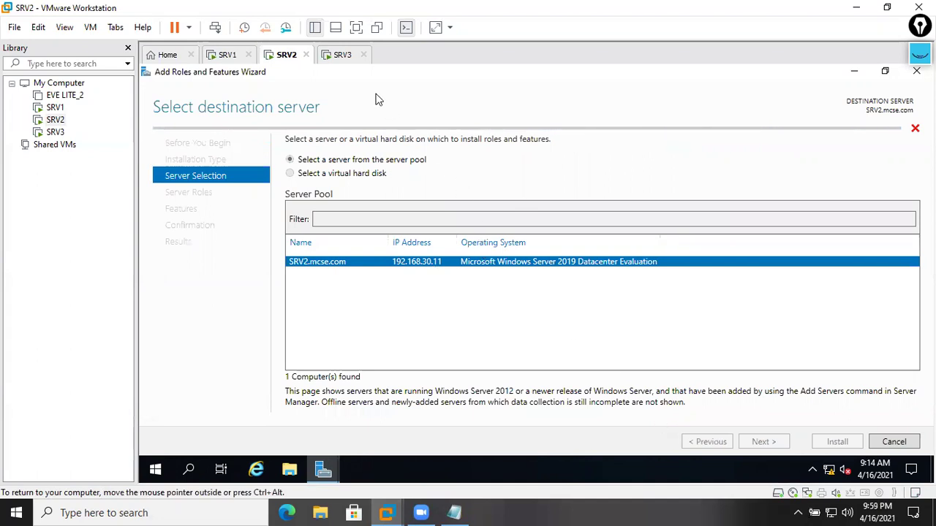
{"action": "left_click", "coordinate": [342, 56]}
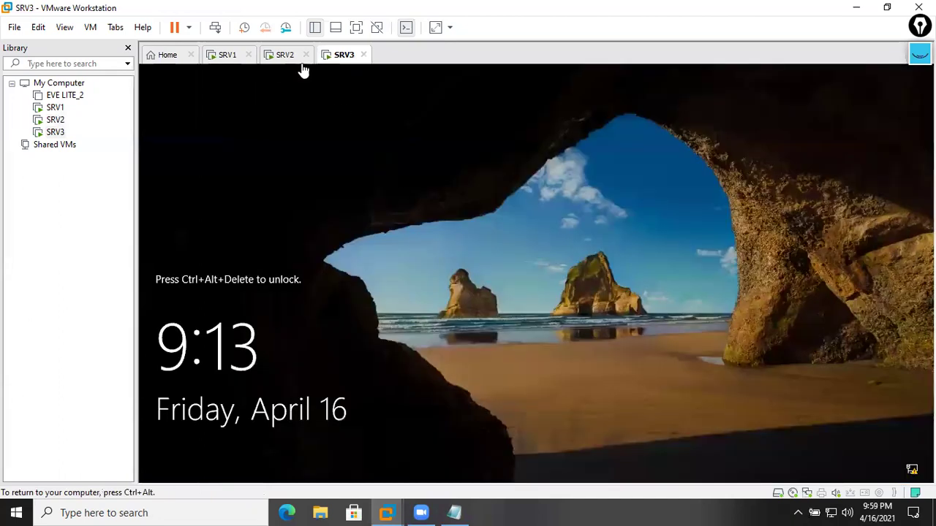
{"action": "left_click", "coordinate": [291, 58]}
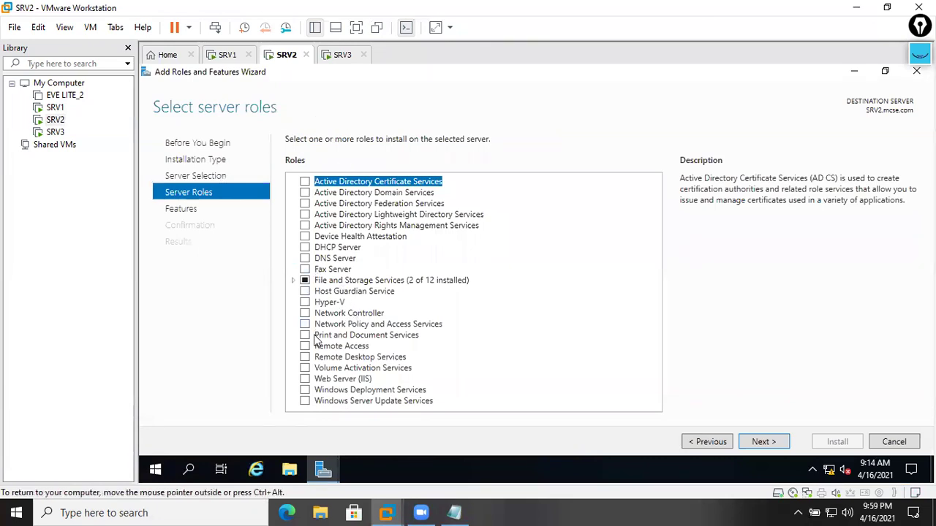
- On SRV2, select Web Server (IIS) and Network Load Balancing with their required features
{"action": "left_click", "coordinate": [306, 380]}
{"action": "left_click", "coordinate": [578, 375]}
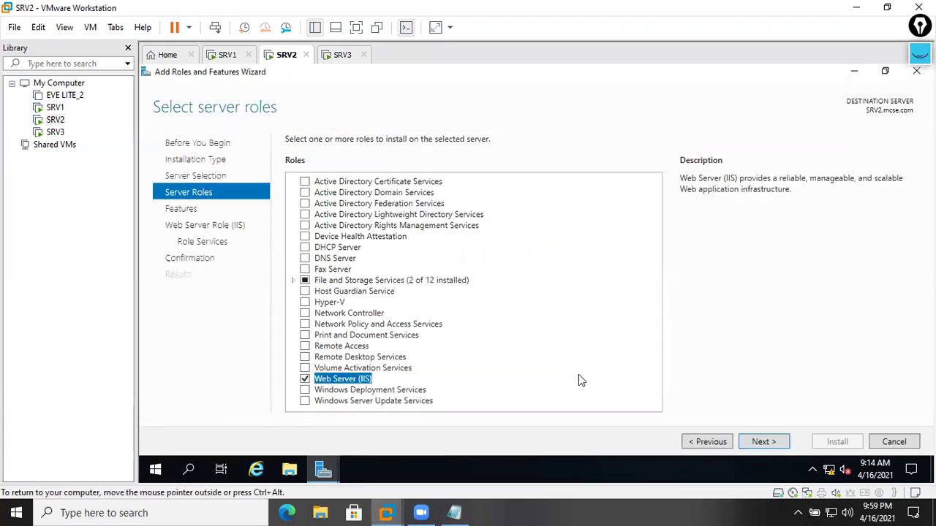
{"action": "left_click", "coordinate": [761, 443]}
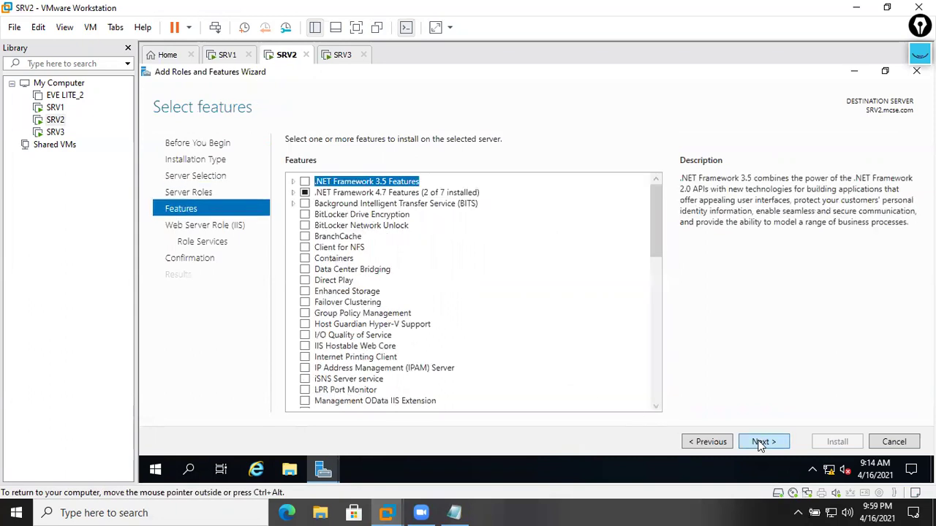
{"action": "left_click", "coordinate": [338, 358]}
{"action": "scroll", "coordinate": [353, 379], "scroll_direction": "down", "scroll_amount": 1}
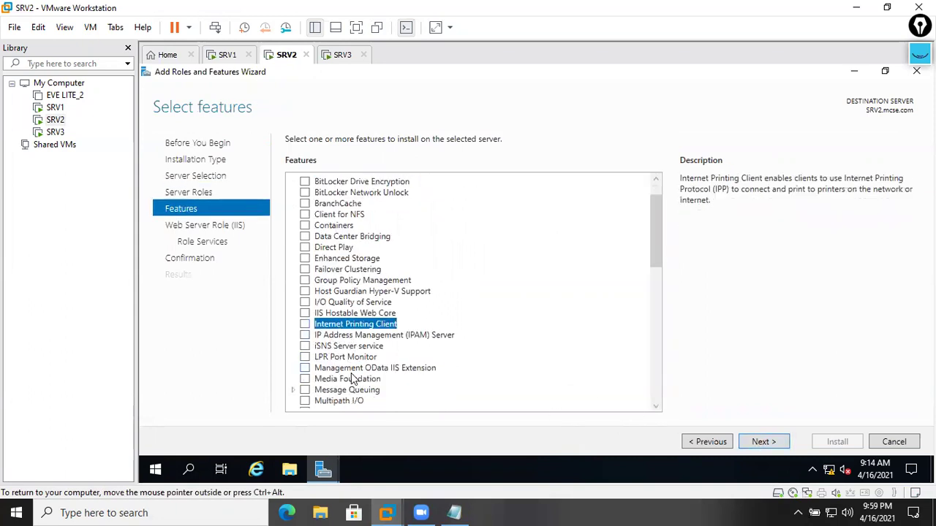
{"action": "scroll", "coordinate": [370, 384], "scroll_direction": "down", "scroll_amount": 1}
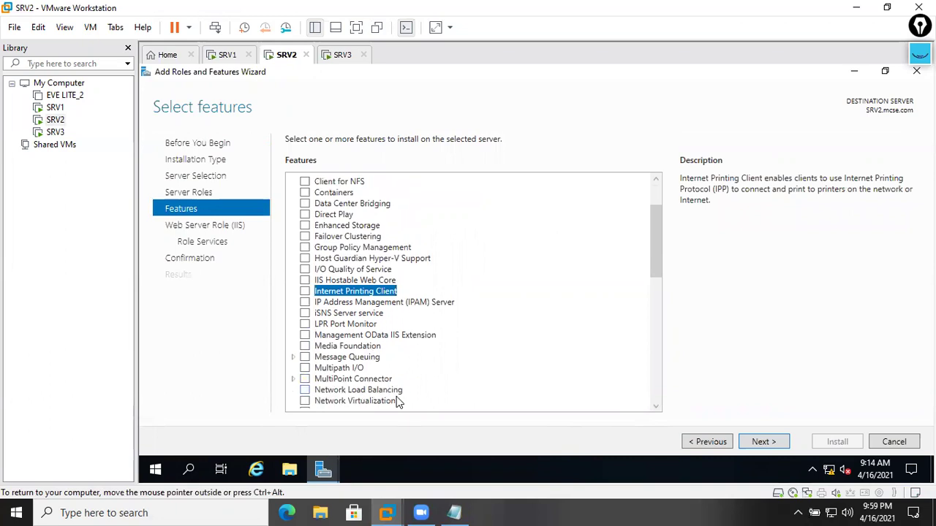
{"action": "left_click", "coordinate": [359, 391]}
{"action": "left_click", "coordinate": [306, 391]}
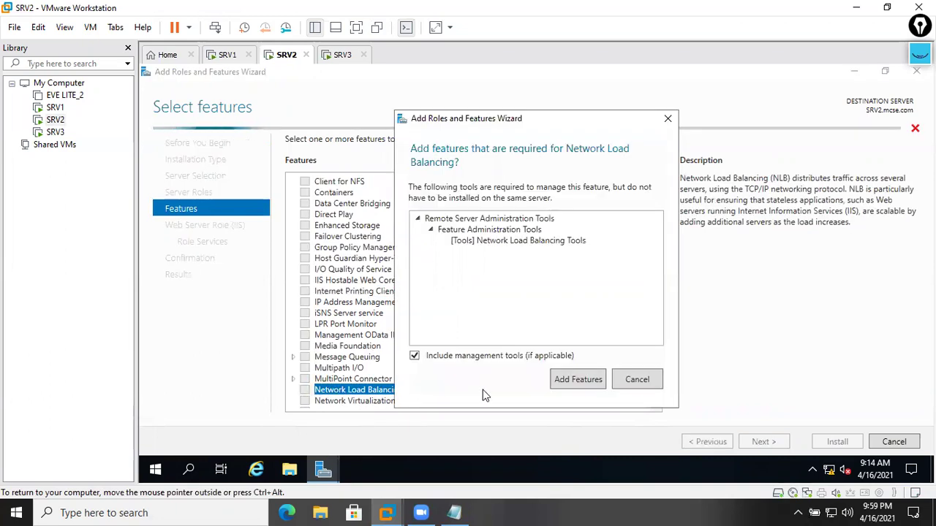
{"action": "left_click", "coordinate": [566, 381]}
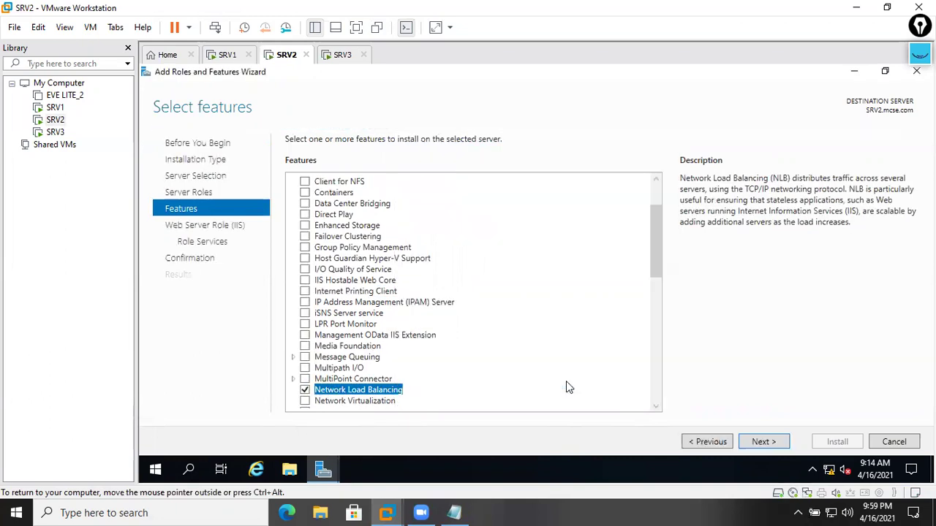
- Keep default IIS role services and start the installation on SRV2
{"action": "left_click", "coordinate": [774, 443]}
{"action": "left_click", "coordinate": [774, 442]}
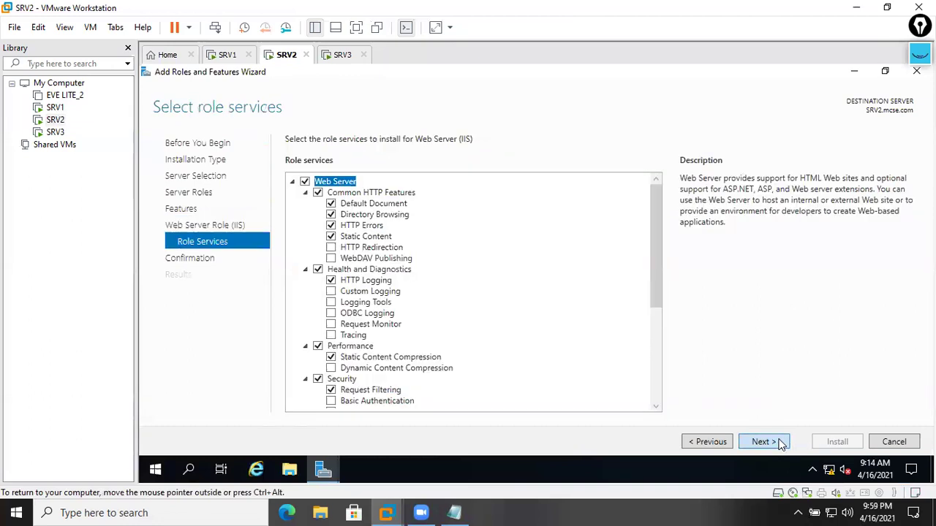
{"action": "left_click", "coordinate": [781, 444]}
{"action": "left_click", "coordinate": [835, 444]}
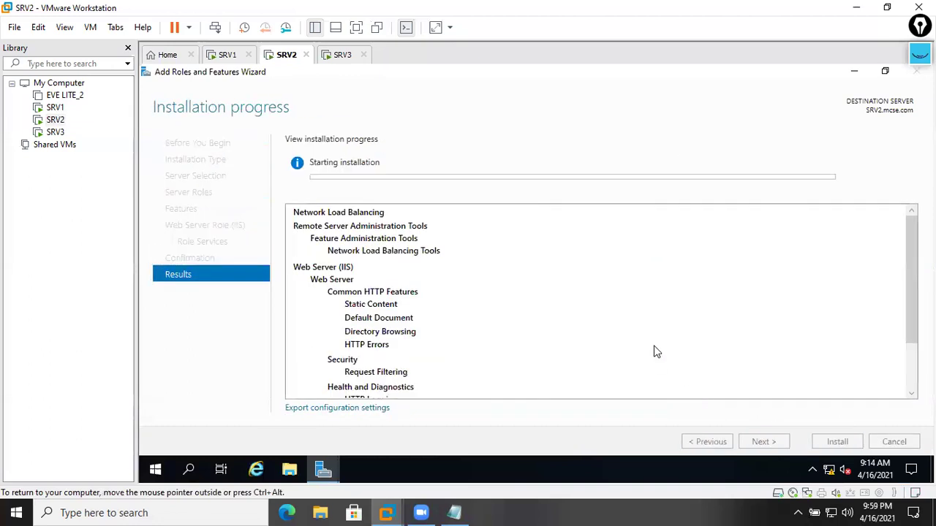
{"action": "scroll", "coordinate": [536, 325], "scroll_direction": "down", "scroll_amount": 2}
{"action": "scroll", "coordinate": [512, 351], "scroll_direction": "up", "scroll_amount": 2}
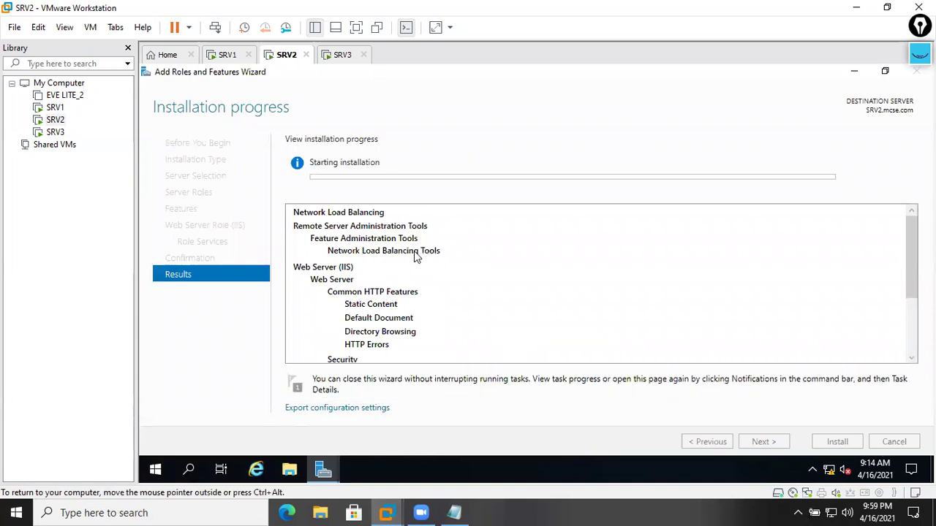
{"action": "scroll", "coordinate": [409, 259], "scroll_direction": "down", "scroll_amount": 3}
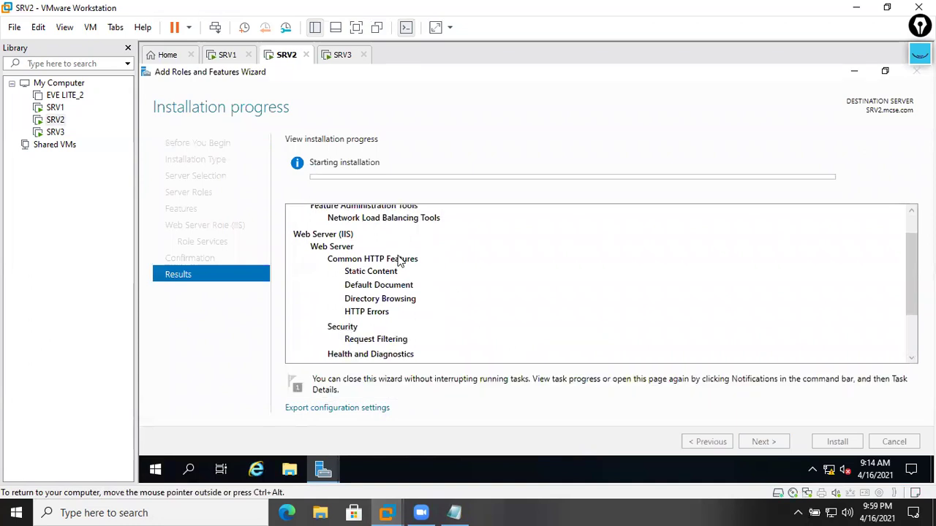
- Check SRV1's progress, then switch to SRV3 and open its machine options
{"action": "left_click", "coordinate": [224, 56]}
{"action": "left_click", "coordinate": [289, 60]}
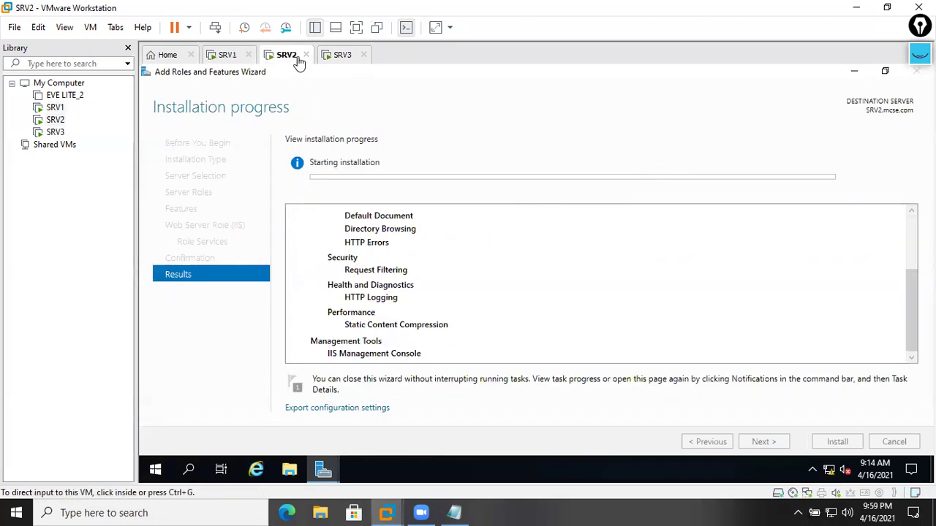
{"action": "left_click", "coordinate": [340, 57]}
{"action": "right_click", "coordinate": [343, 58]}
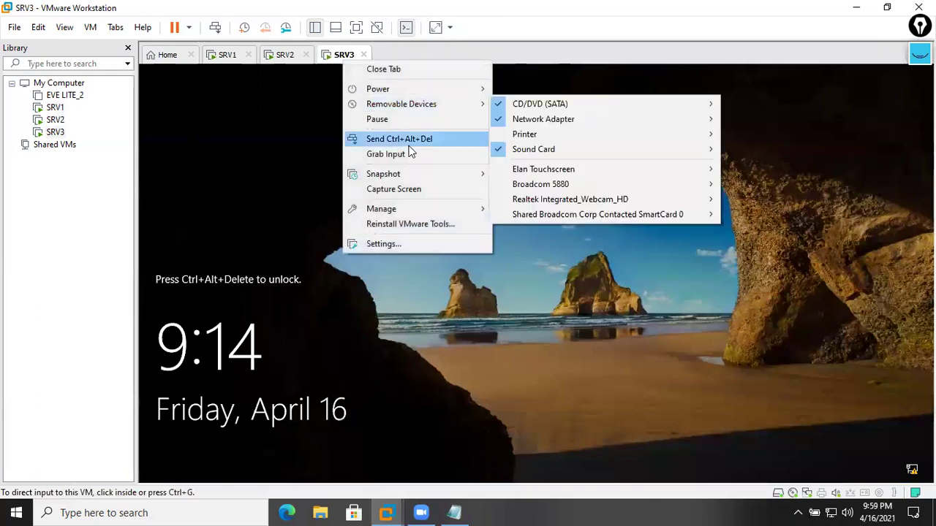
- Send Ctrl+Alt+Del to SRV3 and sign in with the administrator password
{"action": "left_click", "coordinate": [407, 139]}
{"action": "left_click", "coordinate": [533, 326]}
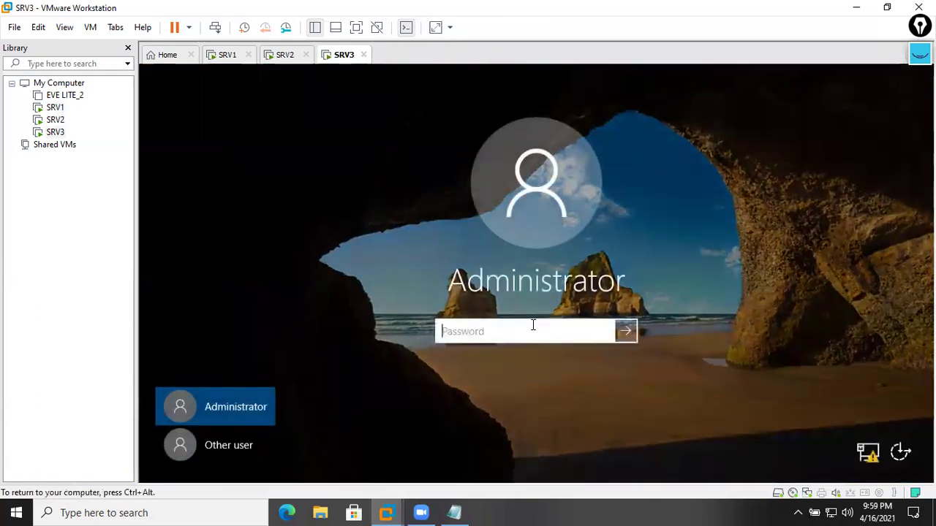
{"action": "type", "text": "•••"}
{"action": "key", "text": "Return"}
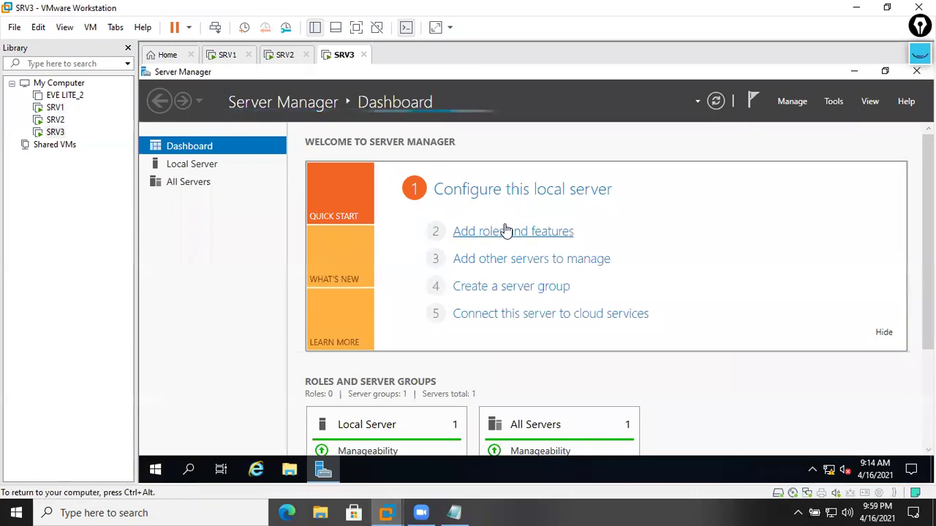
- Open a maximized Add Roles and Features wizard on SRV3, dismissing the inventory notice
{"action": "left_click", "coordinate": [520, 234]}
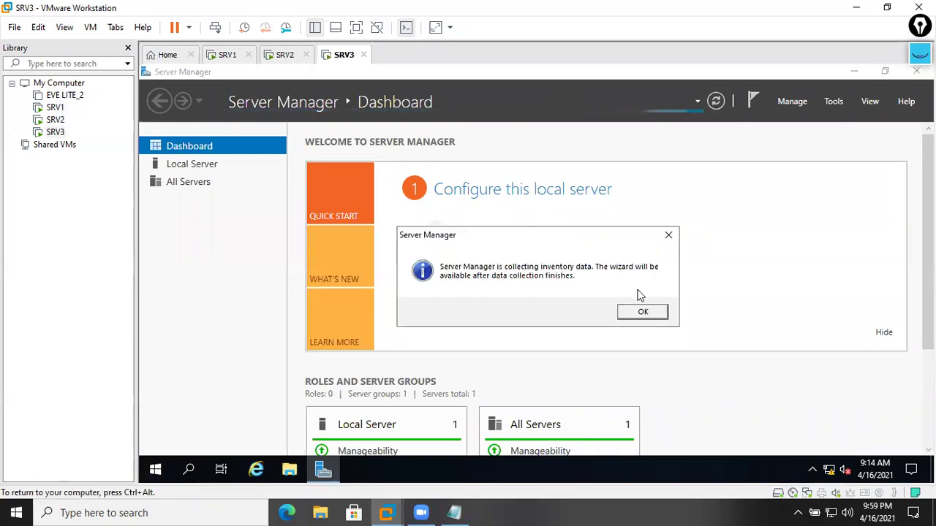
{"action": "left_click", "coordinate": [647, 313]}
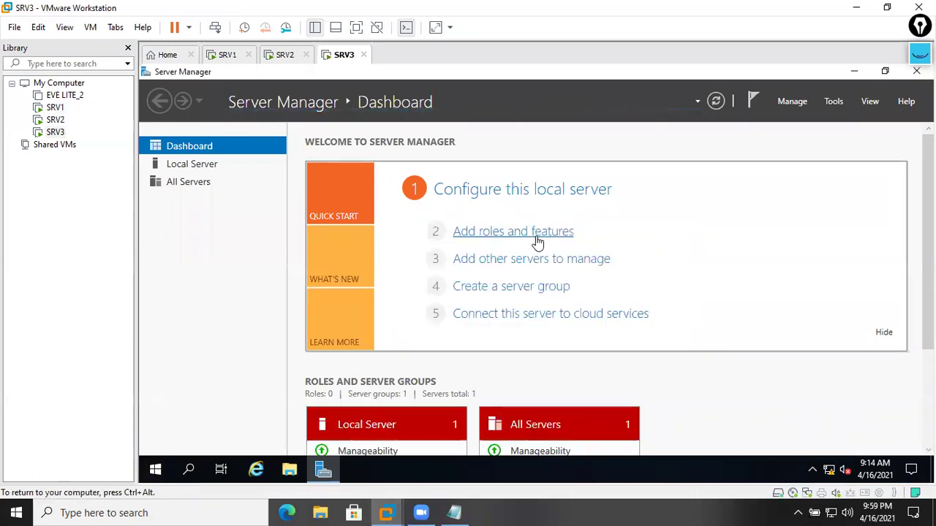
{"action": "left_click", "coordinate": [538, 233]}
{"action": "left_click", "coordinate": [650, 92]}
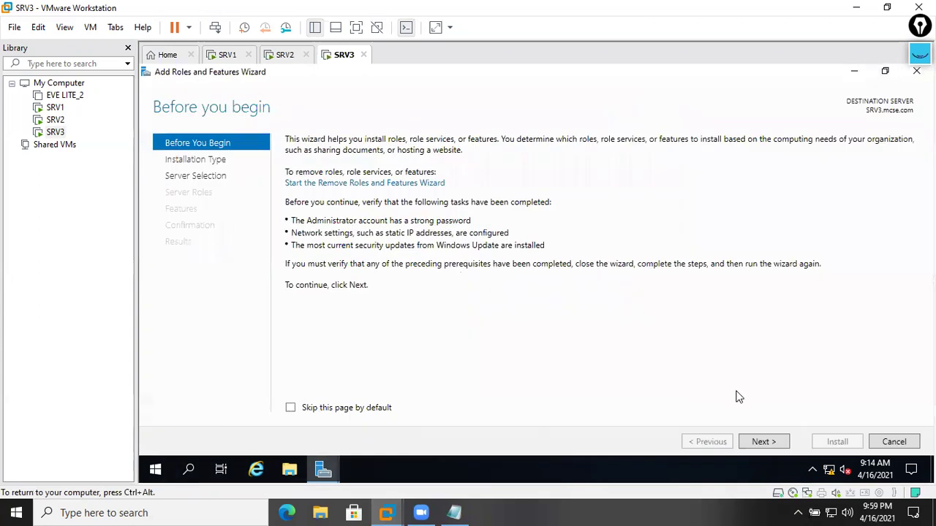
- Advance SRV3's wizard past the introduction and role-based installation pages
{"action": "left_click", "coordinate": [759, 443]}
{"action": "left_click", "coordinate": [759, 443]}
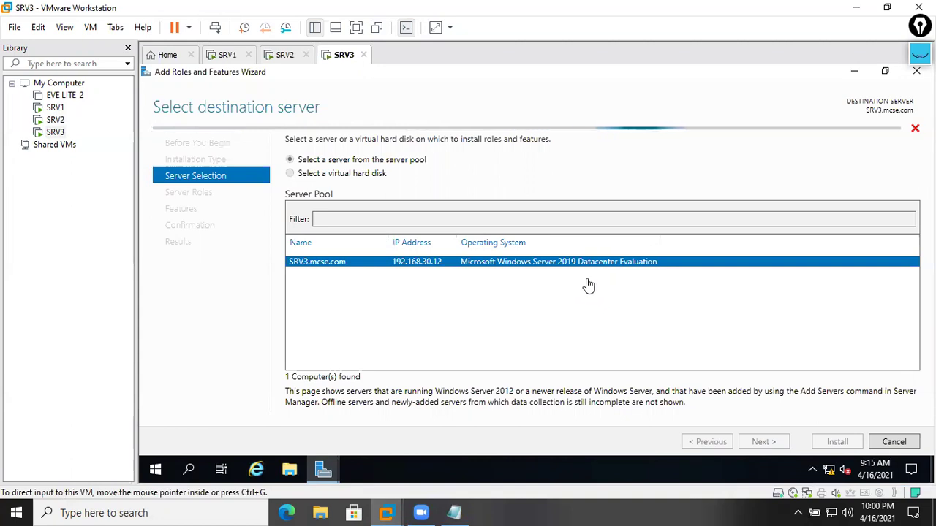
{"action": "left_click", "coordinate": [590, 316]}
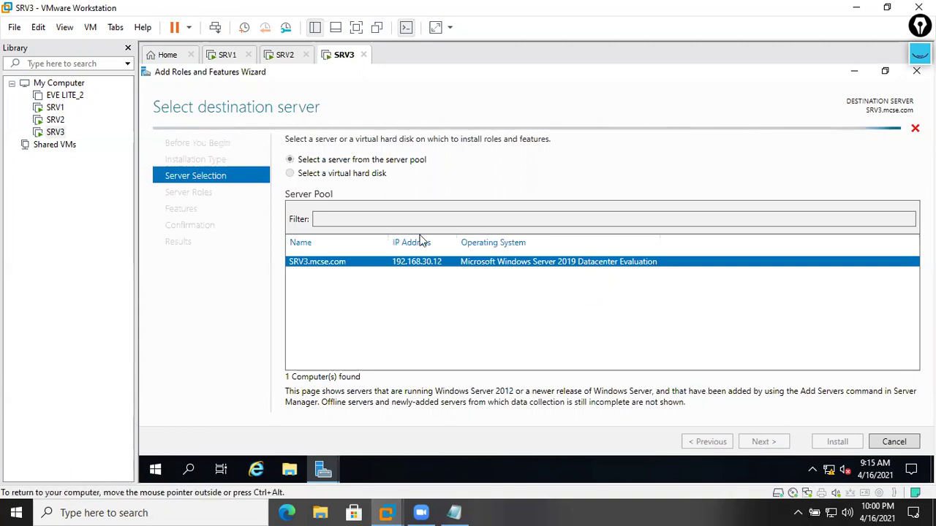
- Check SRV1 and SRV2 progress, ending on SRV1's successful NLB and IIS installation results
{"action": "left_click", "coordinate": [226, 55]}
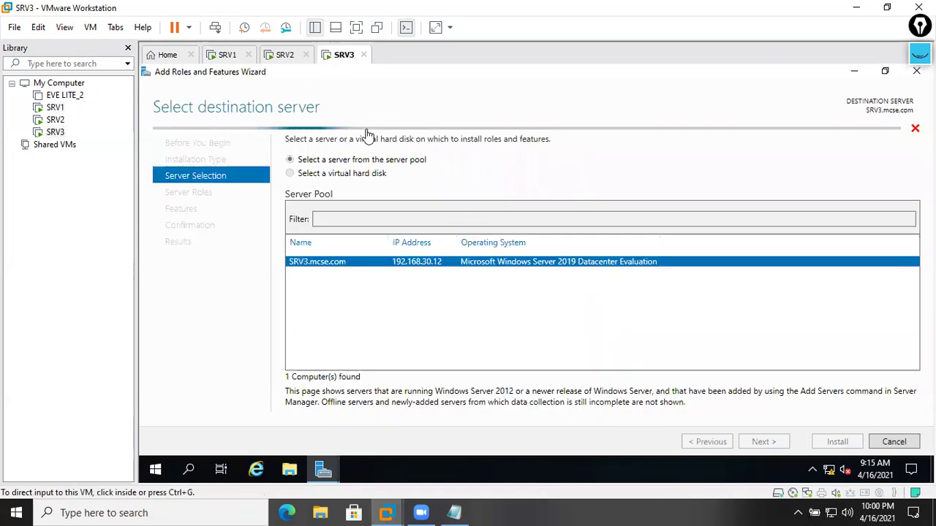
{"action": "left_click", "coordinate": [297, 57]}
{"action": "left_click", "coordinate": [331, 58]}
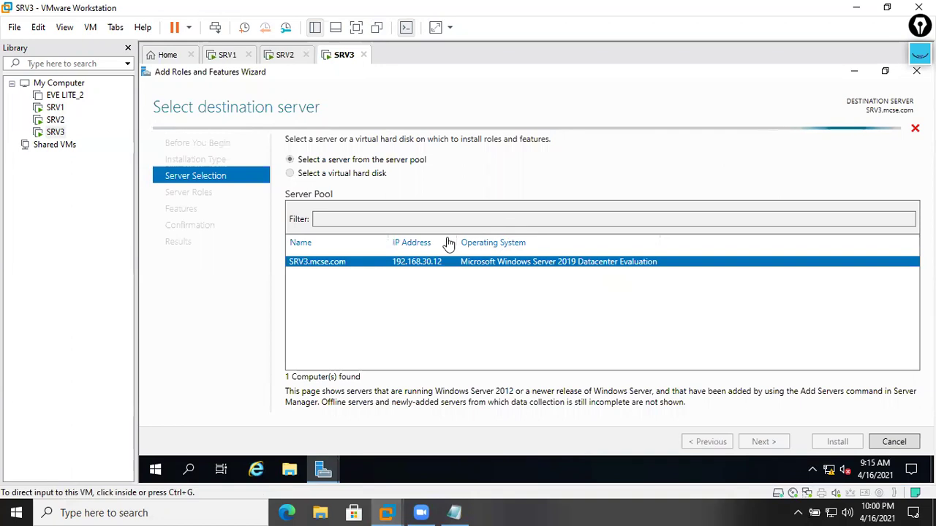
{"action": "left_click", "coordinate": [228, 57]}
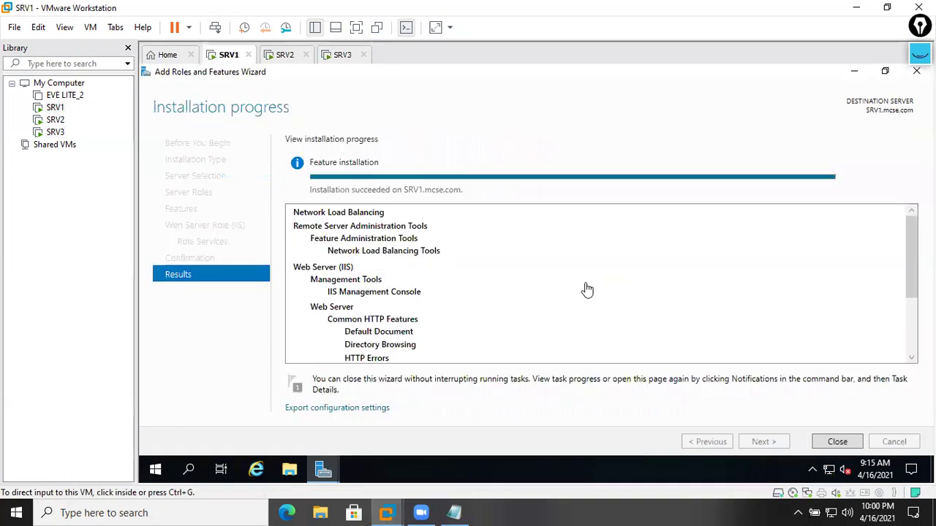
- Scroll through SRV1's installation results, check SRV2's progress, and return to SRV3's role list
{"action": "left_click", "coordinate": [382, 122]}
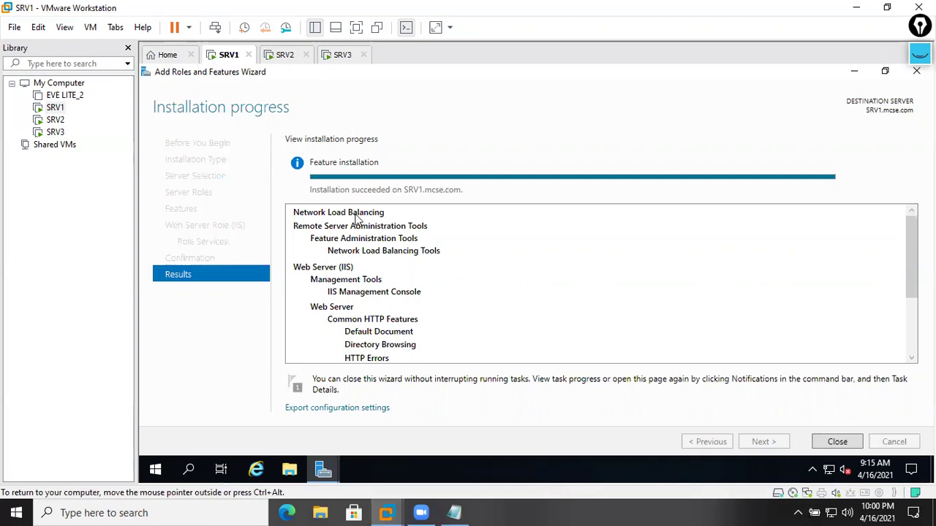
{"action": "scroll", "coordinate": [357, 261], "scroll_direction": "down", "scroll_amount": 3}
{"action": "scroll", "coordinate": [359, 261], "scroll_direction": "up", "scroll_amount": 3}
{"action": "scroll", "coordinate": [357, 256], "scroll_direction": "down", "scroll_amount": 3}
{"action": "scroll", "coordinate": [360, 260], "scroll_direction": "up", "scroll_amount": 3}
{"action": "left_click", "coordinate": [281, 56]}
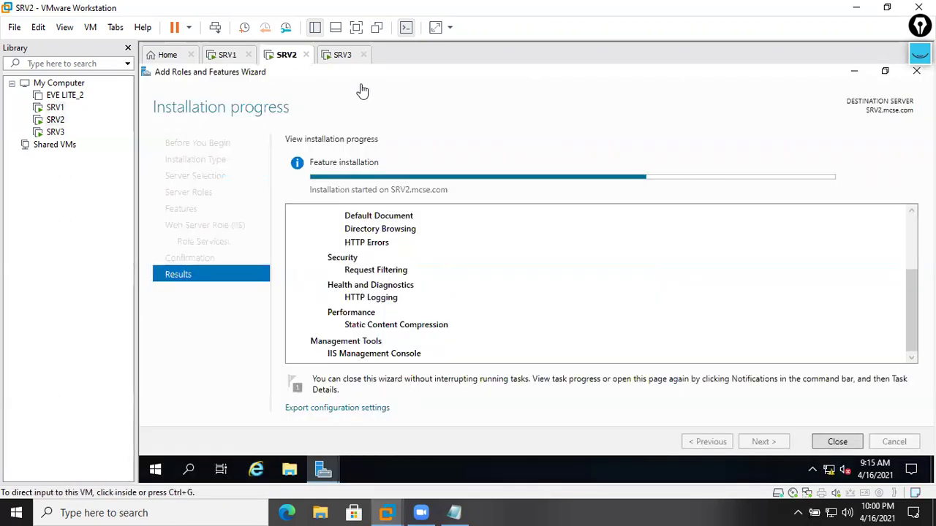
{"action": "left_click", "coordinate": [341, 58]}
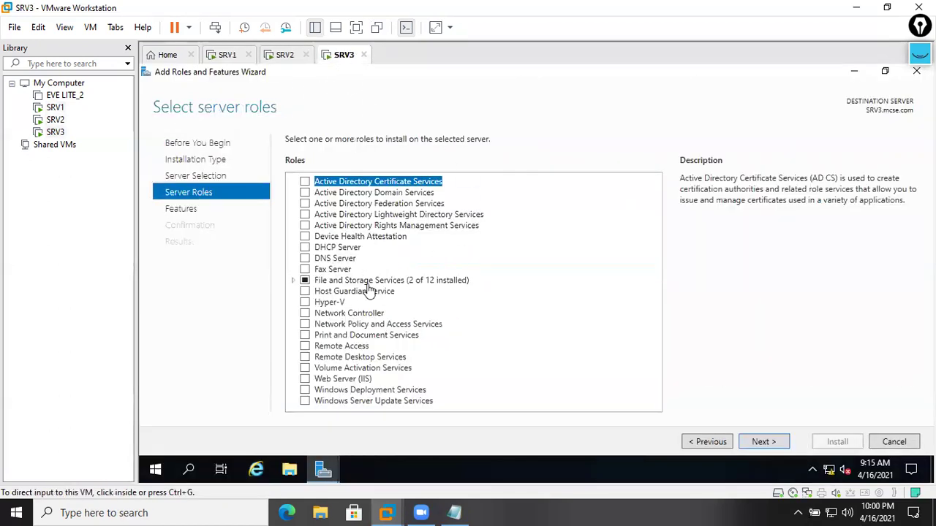
- Select the Web Server (IIS) role with its management tools, then go back to the Features page
{"action": "left_click", "coordinate": [304, 380]}
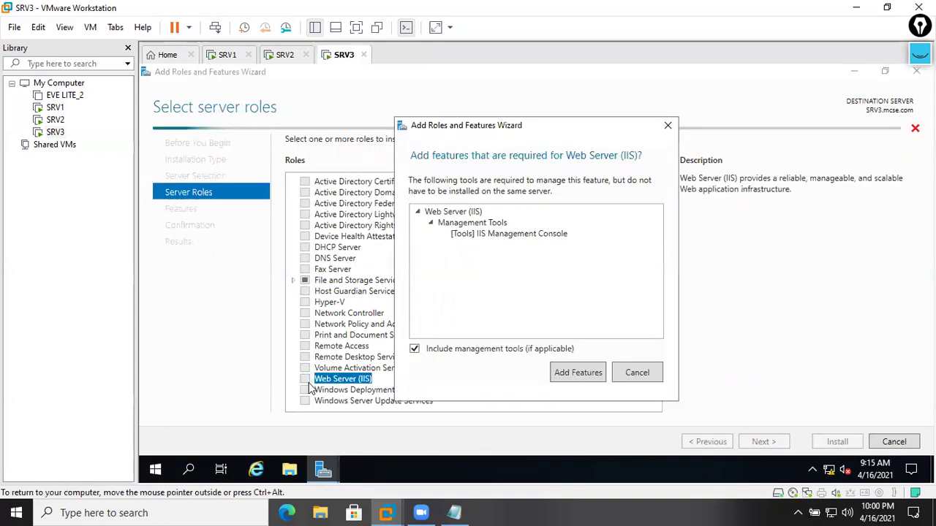
{"action": "left_click", "coordinate": [569, 374]}
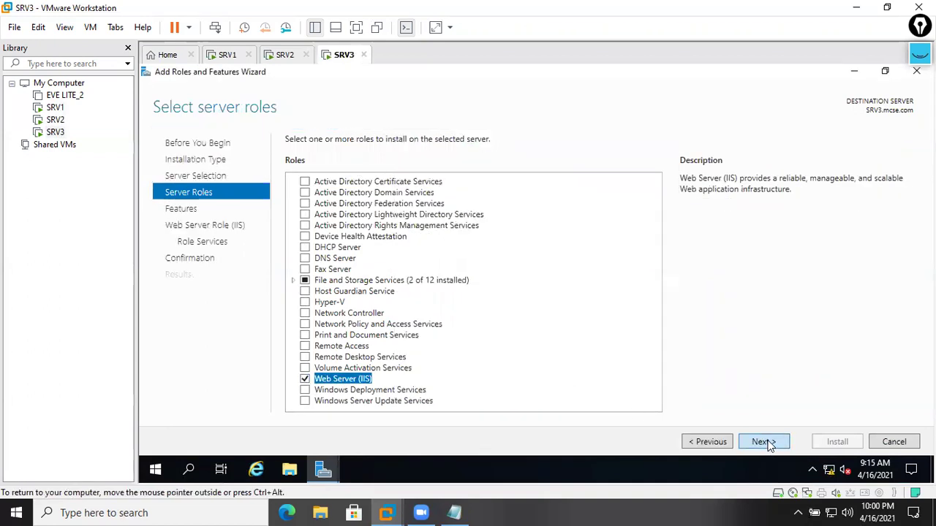
{"action": "left_click", "coordinate": [767, 442]}
{"action": "left_click", "coordinate": [773, 441]}
{"action": "left_click", "coordinate": [774, 441]}
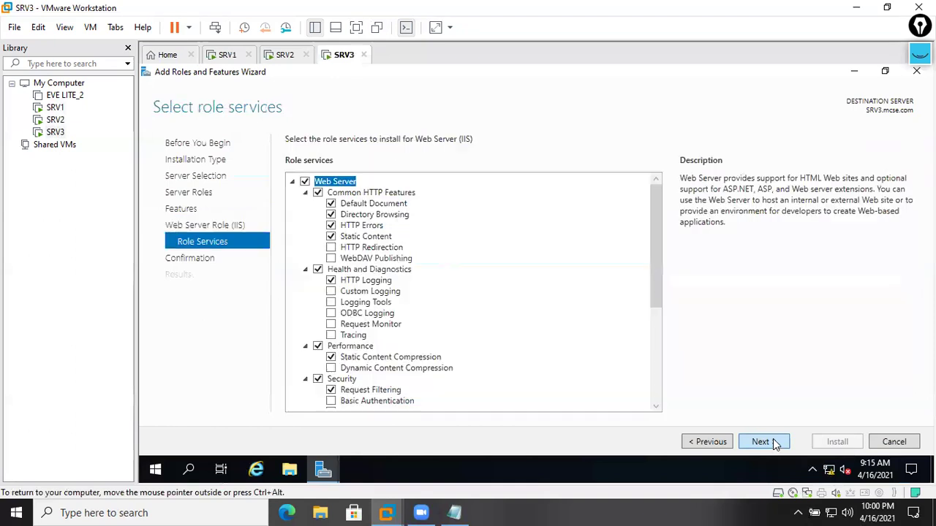
{"action": "left_click", "coordinate": [774, 440]}
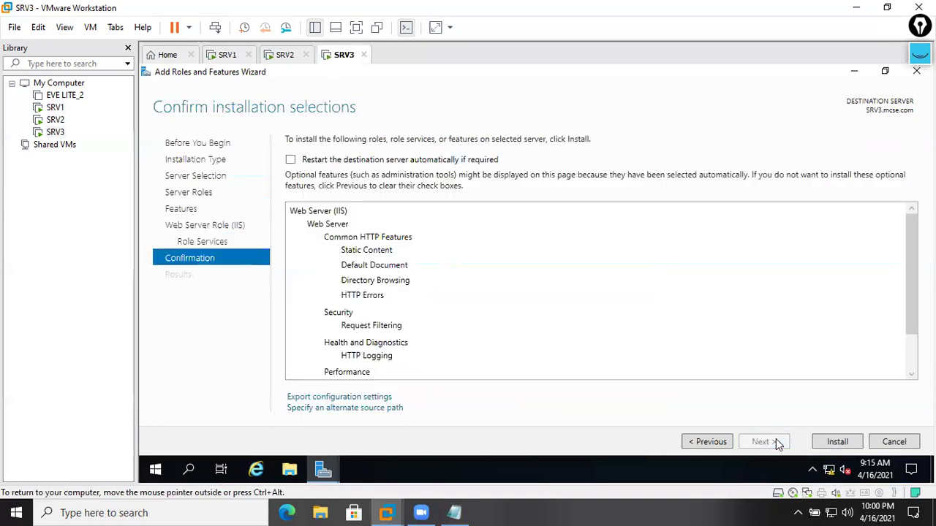
{"action": "left_click", "coordinate": [722, 439]}
{"action": "left_click", "coordinate": [722, 439]}
{"action": "left_click", "coordinate": [721, 438]}
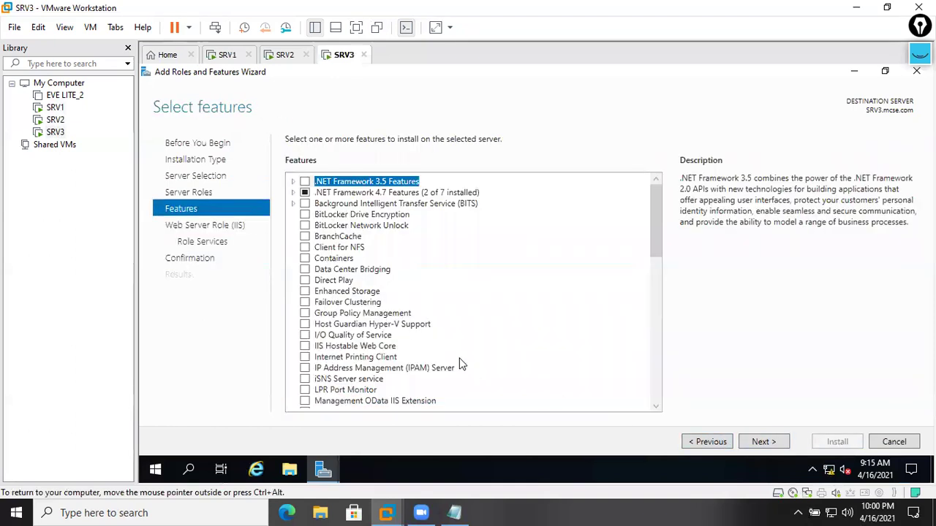
- Add Network Load Balancing with its tools, start SRV3's installation, and check SRV2's result
{"action": "scroll", "coordinate": [462, 364], "scroll_direction": "down", "scroll_amount": 1}
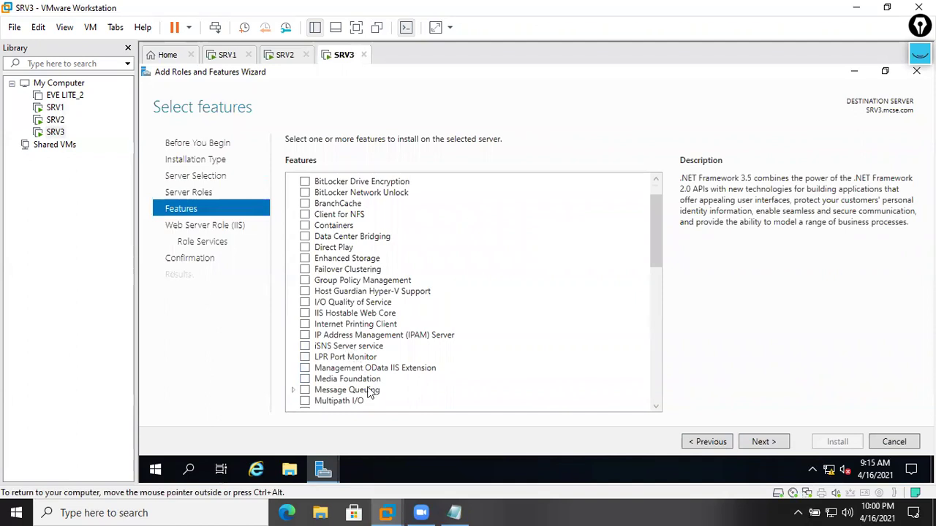
{"action": "scroll", "coordinate": [359, 381], "scroll_direction": "down", "scroll_amount": 2}
{"action": "left_click", "coordinate": [364, 368]}
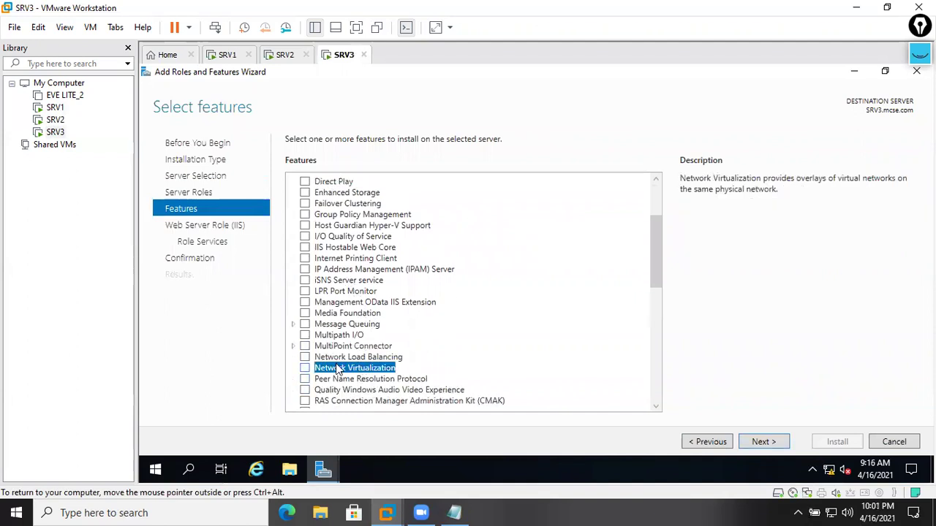
{"action": "left_click", "coordinate": [305, 357]}
{"action": "left_click", "coordinate": [576, 381]}
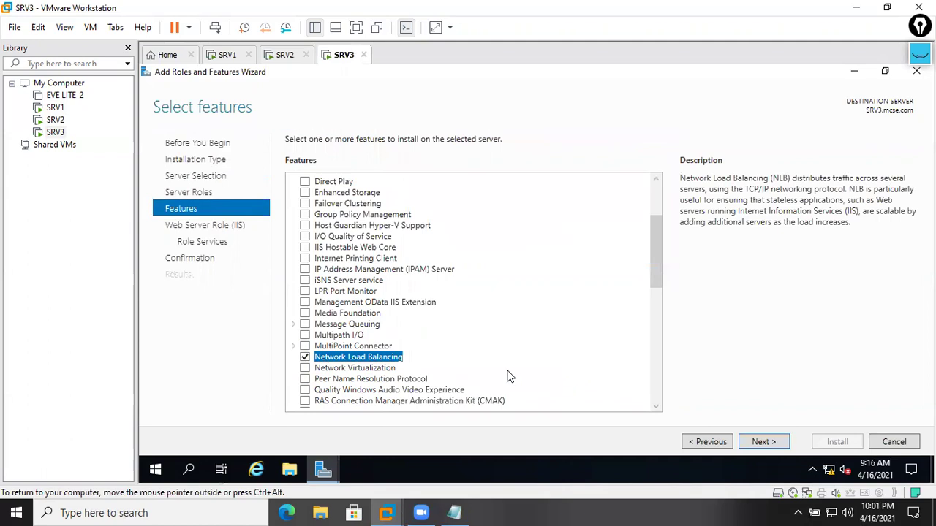
{"action": "left_click", "coordinate": [764, 442]}
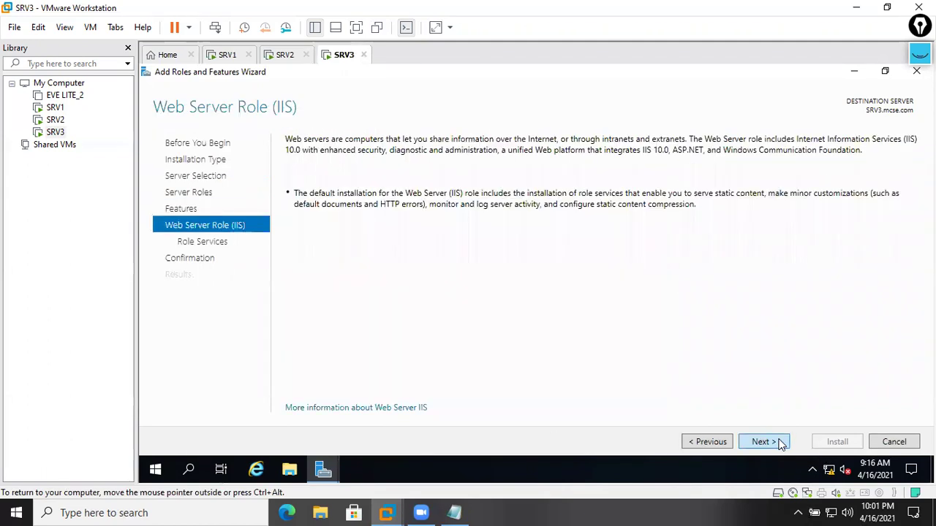
{"action": "left_click", "coordinate": [779, 443]}
{"action": "left_click", "coordinate": [774, 443]}
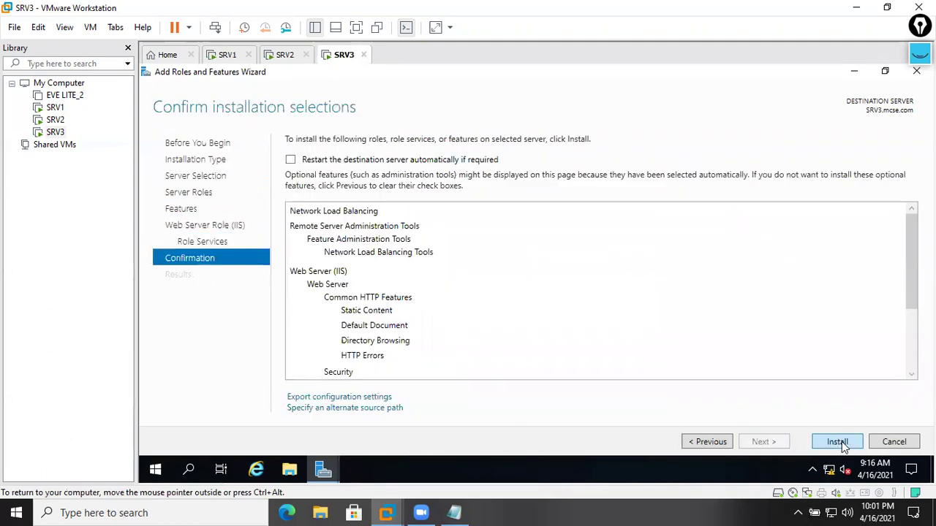
{"action": "left_click", "coordinate": [839, 442]}
{"action": "left_click", "coordinate": [289, 63]}
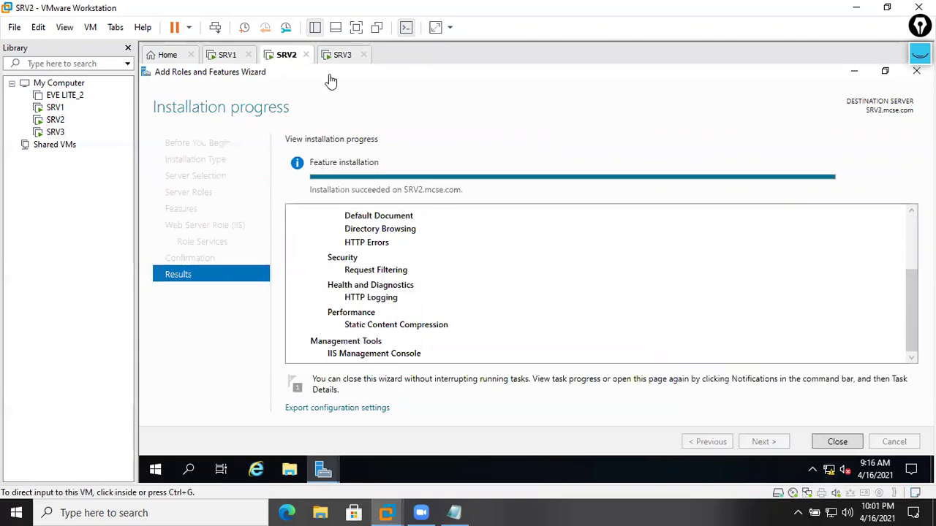
- Close SRV1's finished installation wizard and minimize Server Manager
{"action": "left_click", "coordinate": [323, 64]}
{"action": "left_click", "coordinate": [292, 63]}
{"action": "left_click", "coordinate": [226, 56]}
{"action": "left_click", "coordinate": [840, 443]}
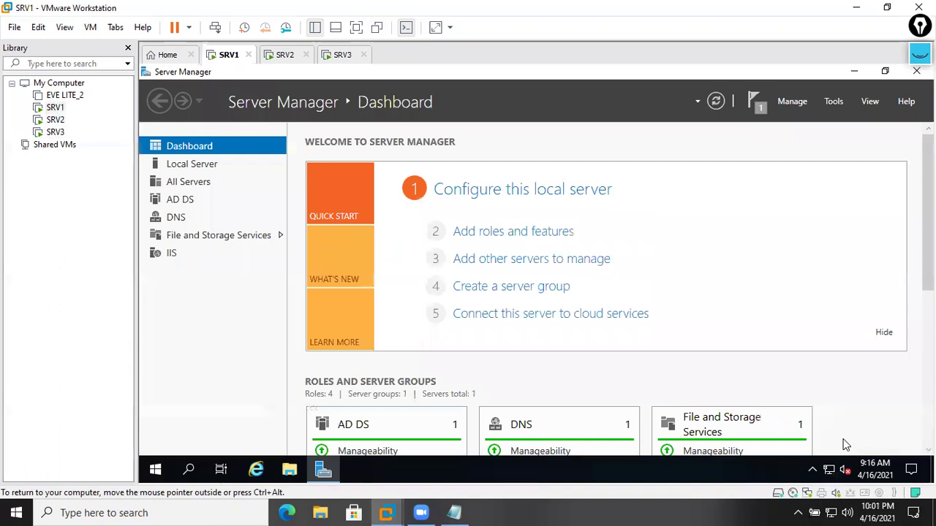
{"action": "left_click", "coordinate": [855, 71]}
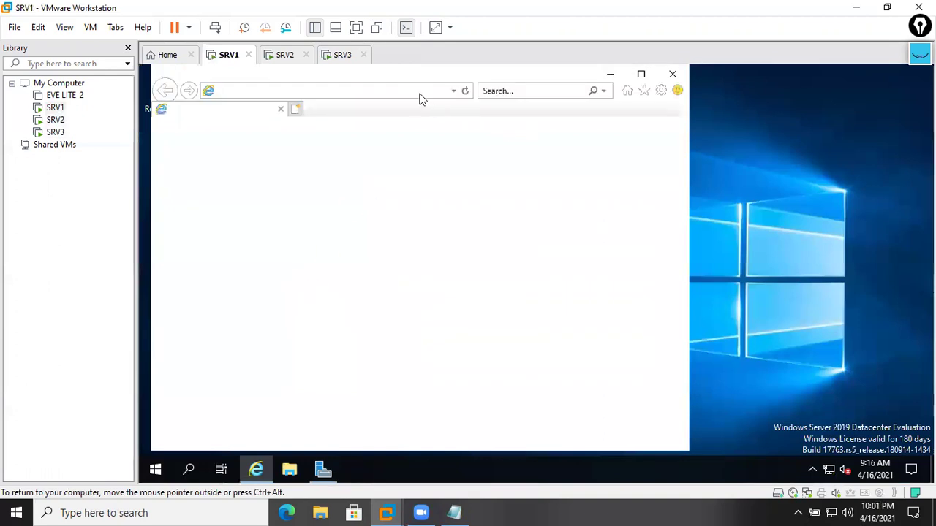
{"action": "left_click", "coordinate": [578, 370]}
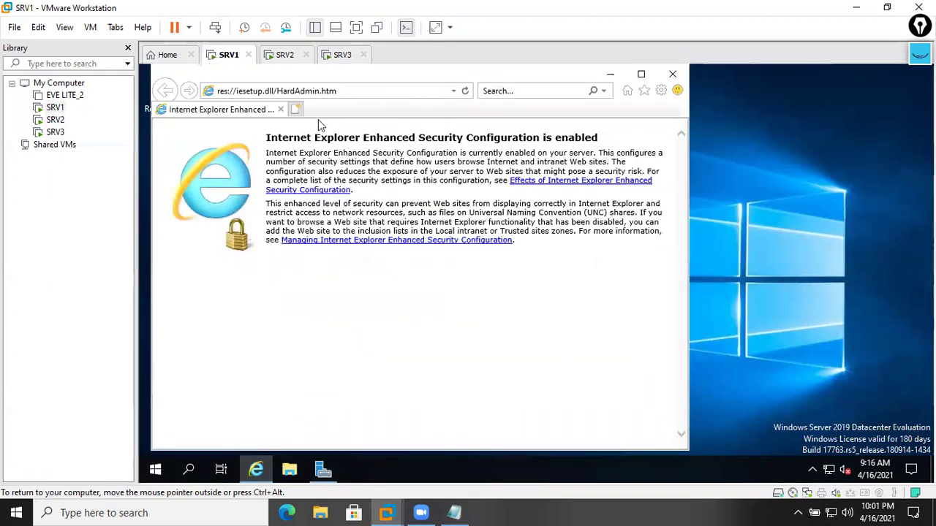
{"action": "left_click", "coordinate": [363, 89]}
{"action": "type", "text": "ht"}
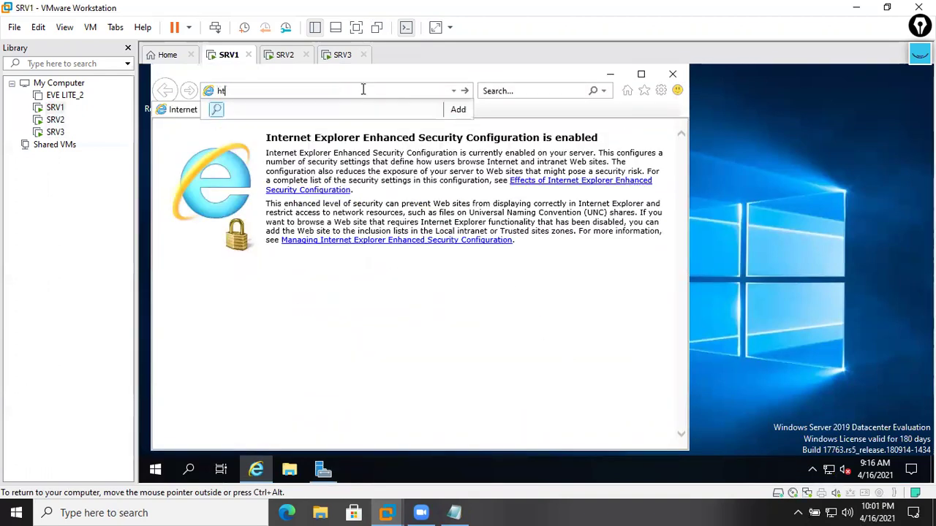
{"action": "type", "text": "tp://"}
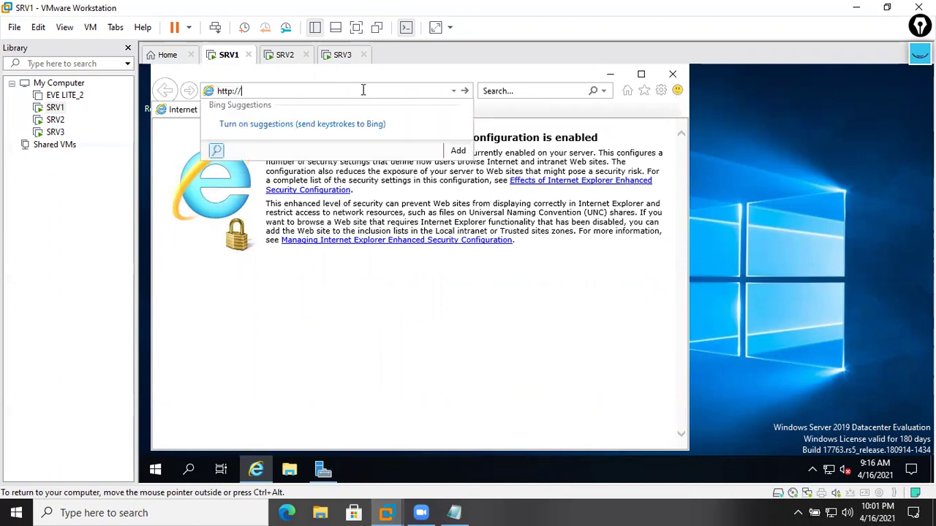
{"action": "key", "text": "Return"}
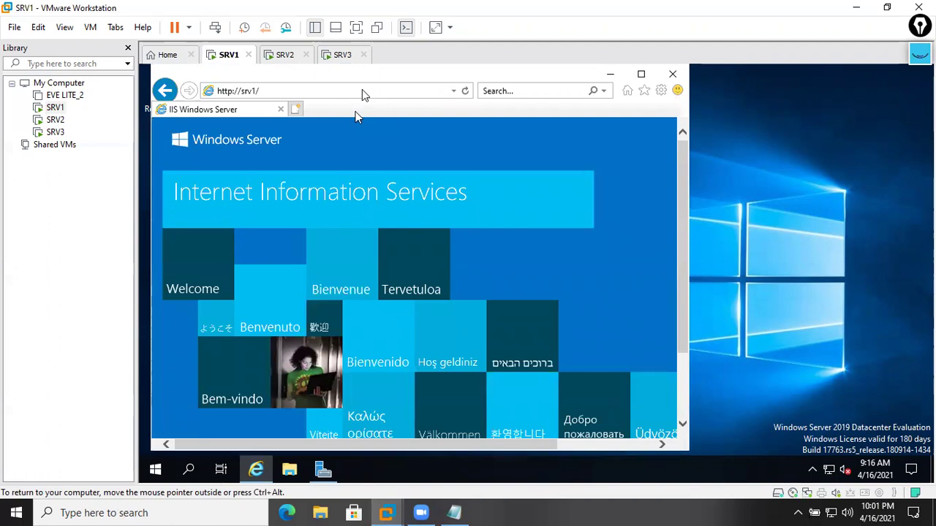
{"action": "left_click", "coordinate": [285, 55]}
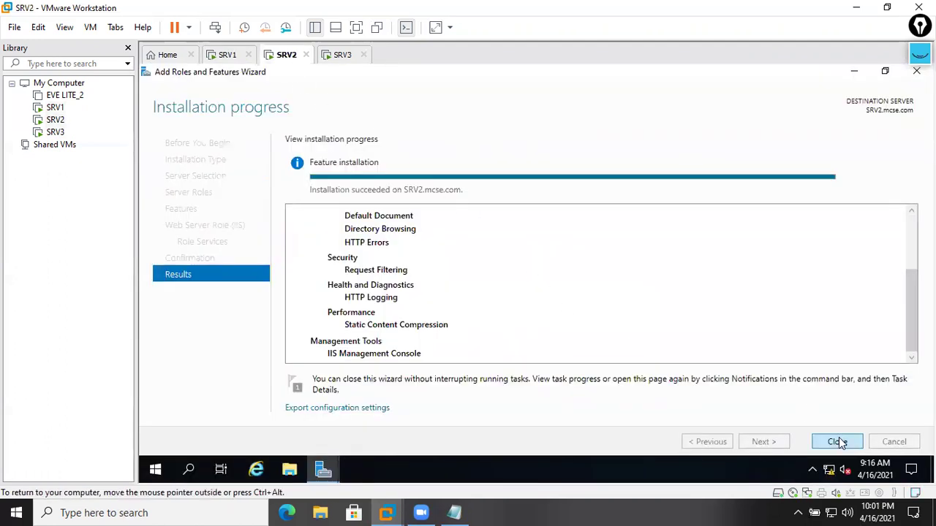
{"action": "left_click", "coordinate": [837, 442]}
{"action": "left_click", "coordinate": [846, 75]}
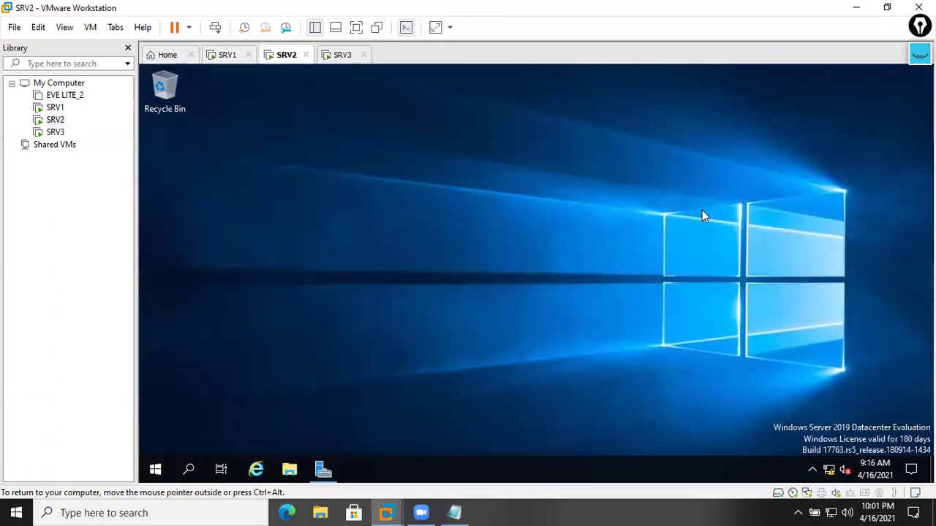
{"action": "key", "text": "super+r"}
{"action": "type", "text": "http"}
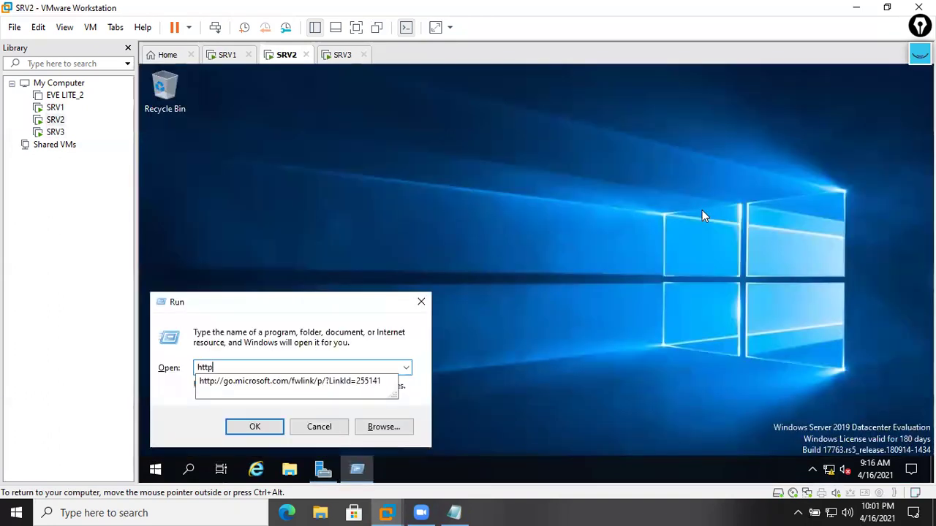
{"action": "type", "text": "://srv2"}
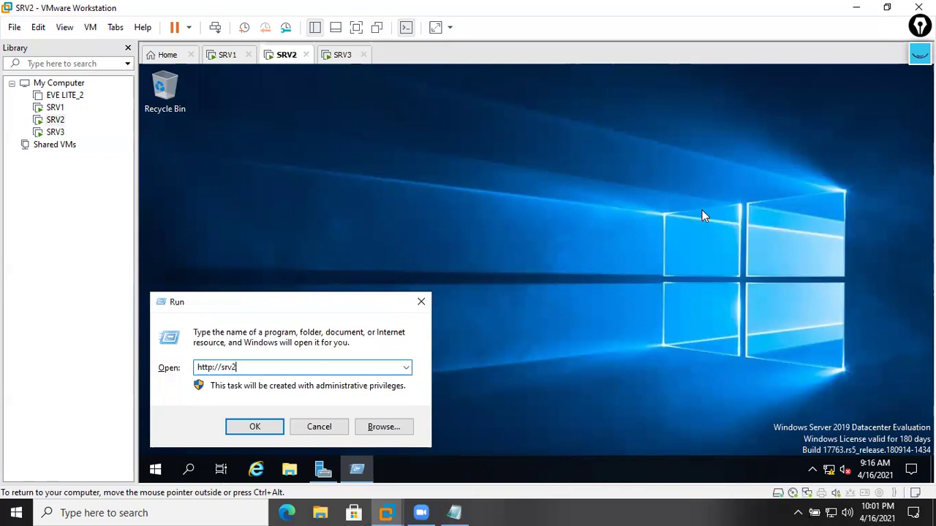
{"action": "key", "text": "Return"}
- Open the page in a maximized Internet Explorer and dismiss the setup, blocked-content and security prompts
{"action": "left_click", "coordinate": [618, 382]}
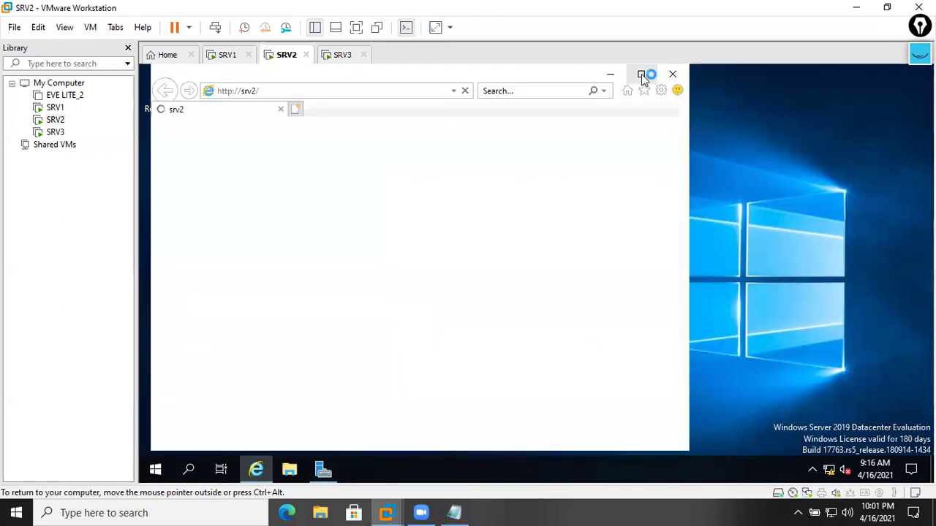
{"action": "left_click", "coordinate": [641, 74]}
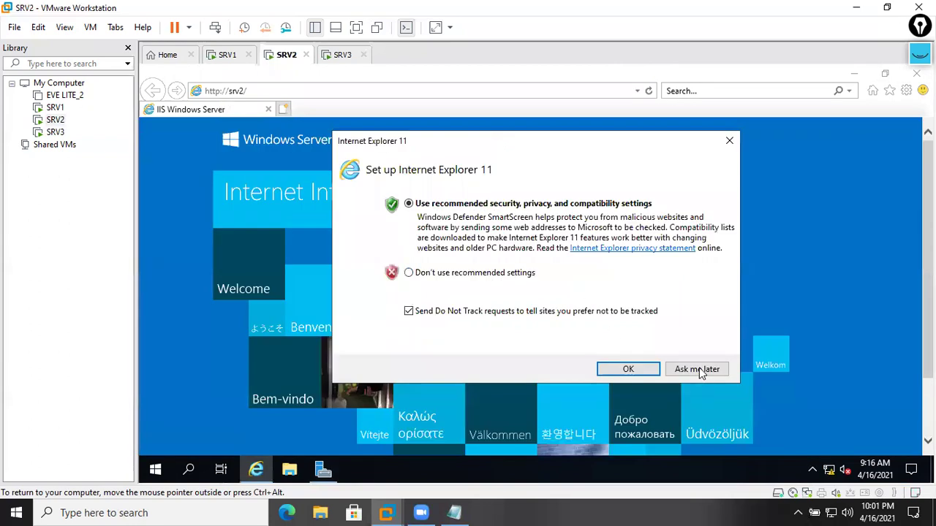
{"action": "left_click", "coordinate": [697, 369]}
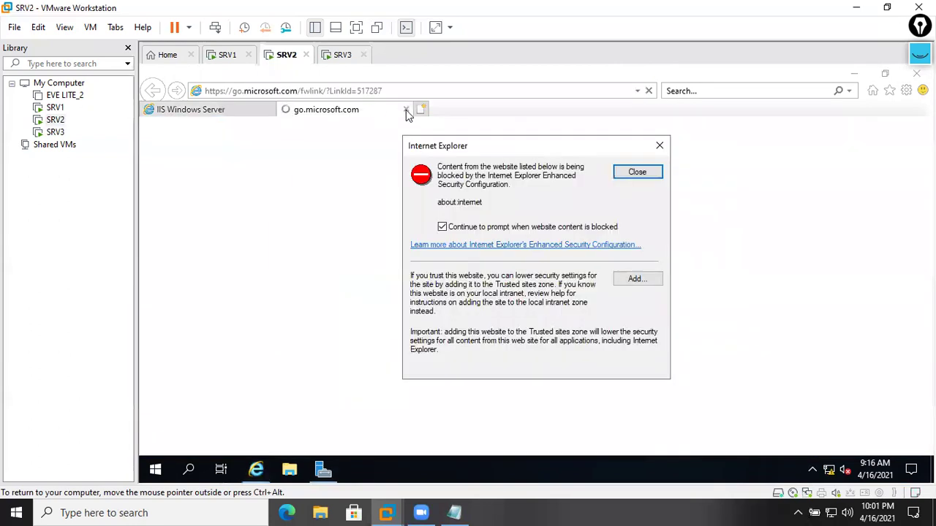
{"action": "left_click", "coordinate": [635, 172]}
{"action": "left_click", "coordinate": [406, 109]}
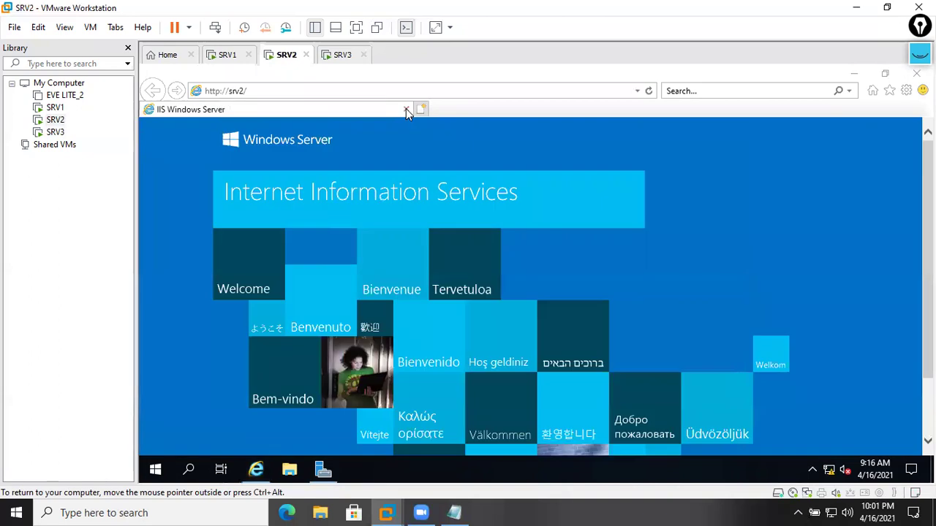
{"action": "left_click", "coordinate": [560, 301]}
- On SRV1, browse File Explorer to C:\inetpub\wwwroot
{"action": "left_click", "coordinate": [342, 54]}
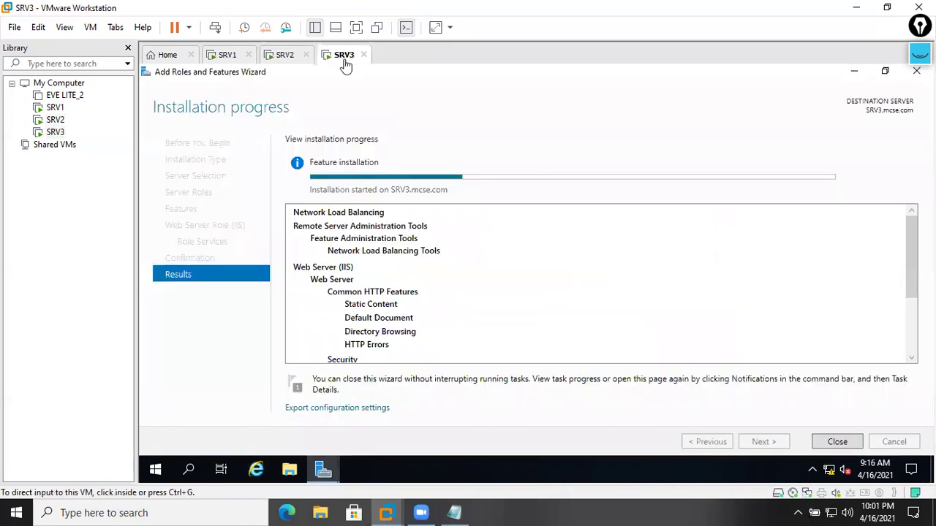
{"action": "left_click", "coordinate": [283, 57]}
{"action": "left_click", "coordinate": [232, 58]}
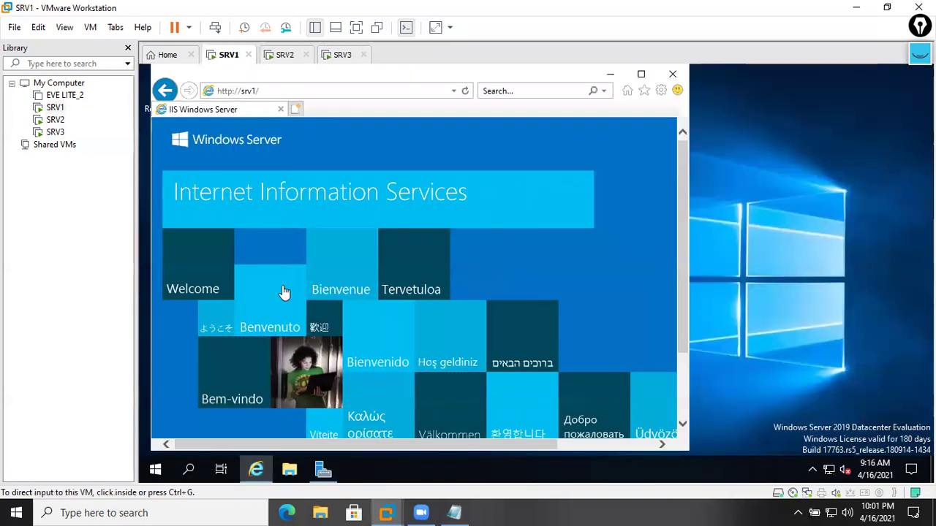
{"action": "left_click", "coordinate": [288, 468]}
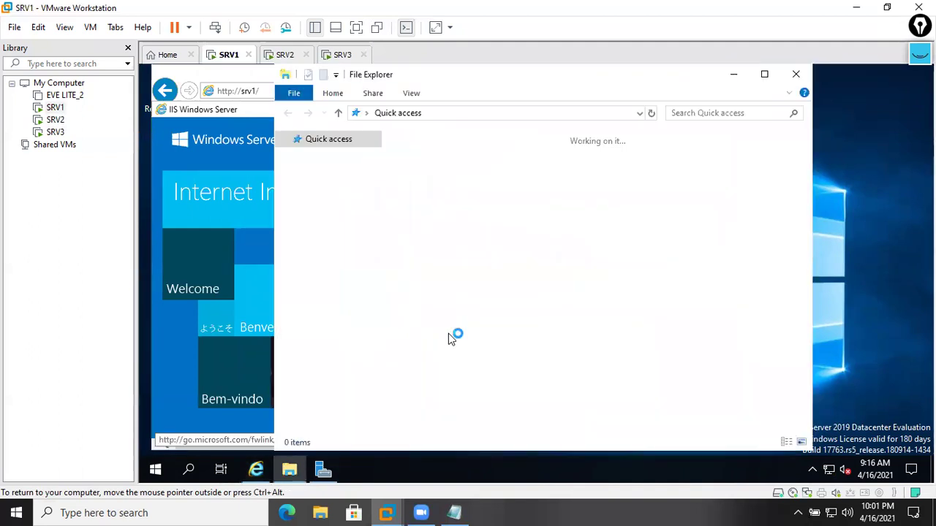
{"action": "left_click", "coordinate": [317, 232]}
{"action": "left_click", "coordinate": [482, 352]}
{"action": "double_click", "coordinate": [483, 352]}
{"action": "left_click", "coordinate": [444, 167]}
{"action": "double_click", "coordinate": [442, 156]}
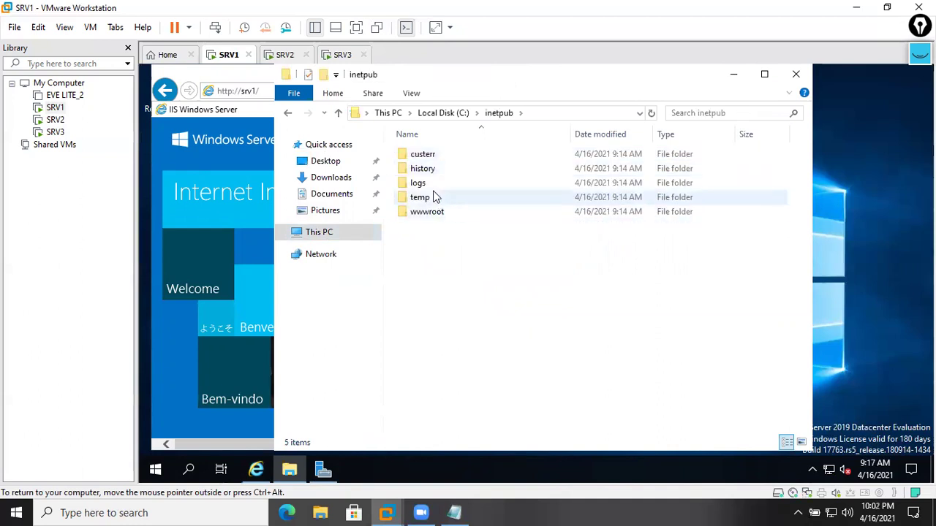
{"action": "double_click", "coordinate": [442, 213]}
- Maximize File Explorer and open iisstart.png for editing in Paint
{"action": "left_click", "coordinate": [428, 157]}
{"action": "left_click", "coordinate": [429, 169]}
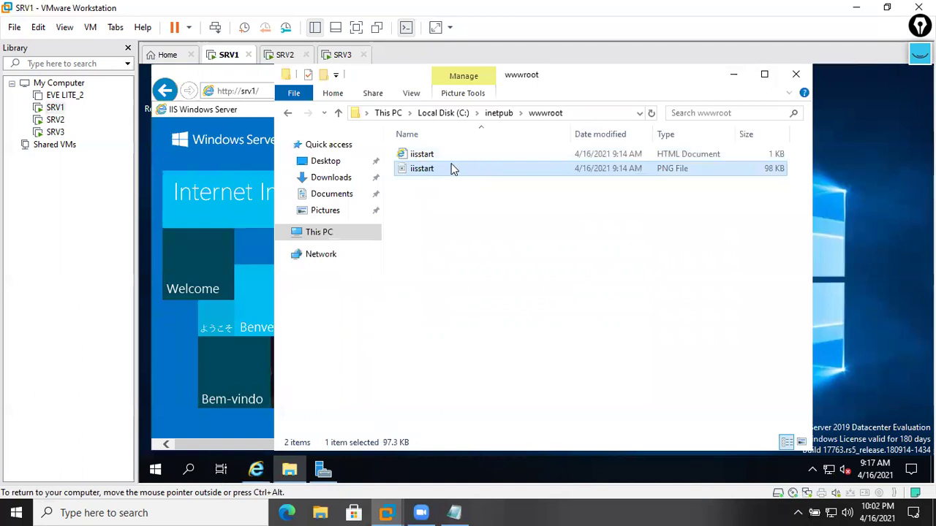
{"action": "right_click", "coordinate": [451, 164]}
{"action": "left_click", "coordinate": [463, 175]}
{"action": "left_click", "coordinate": [840, 118]}
{"action": "left_click", "coordinate": [764, 74]}
{"action": "left_click", "coordinate": [622, 240]}
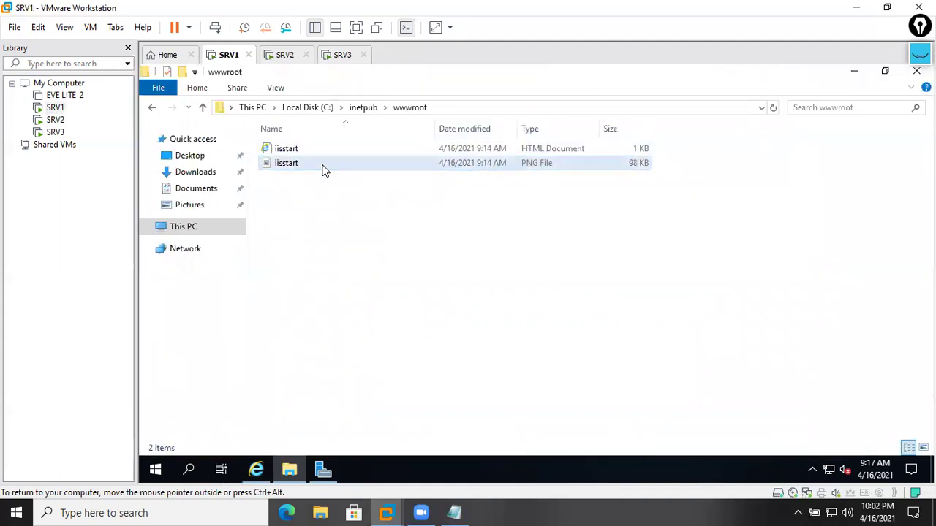
{"action": "right_click", "coordinate": [325, 170]}
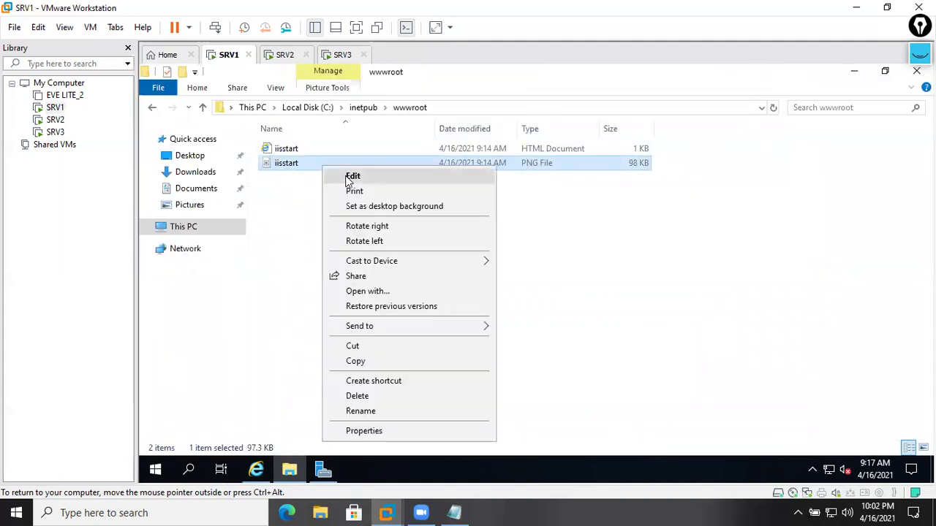
{"action": "left_click", "coordinate": [350, 177]}
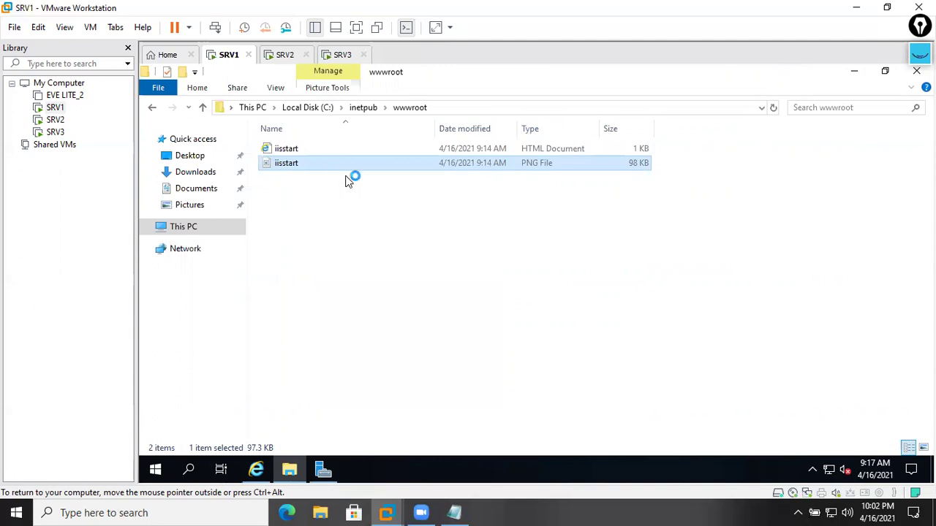
- Write SRV1.MCSE.COM in red at size 28 above the IIS banner and save iisstart.png
{"action": "left_click", "coordinate": [800, 115]}
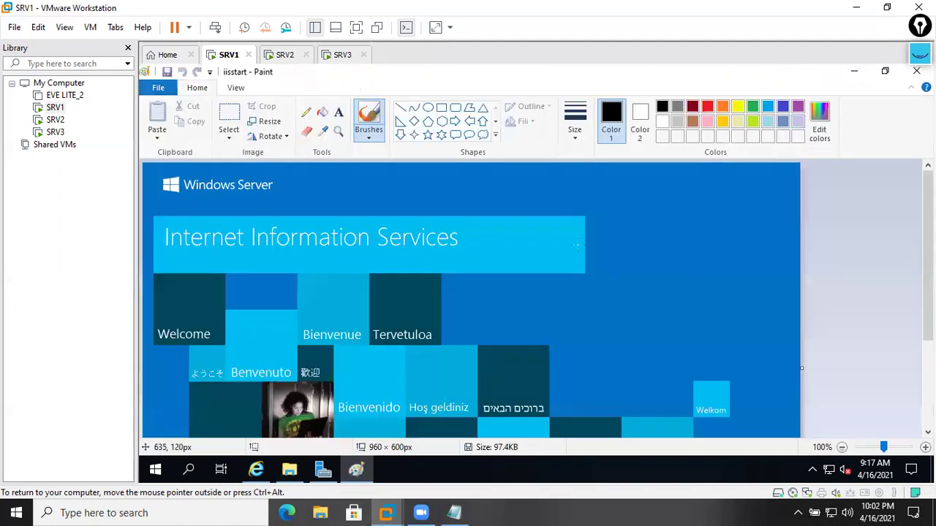
{"action": "left_click", "coordinate": [338, 112]}
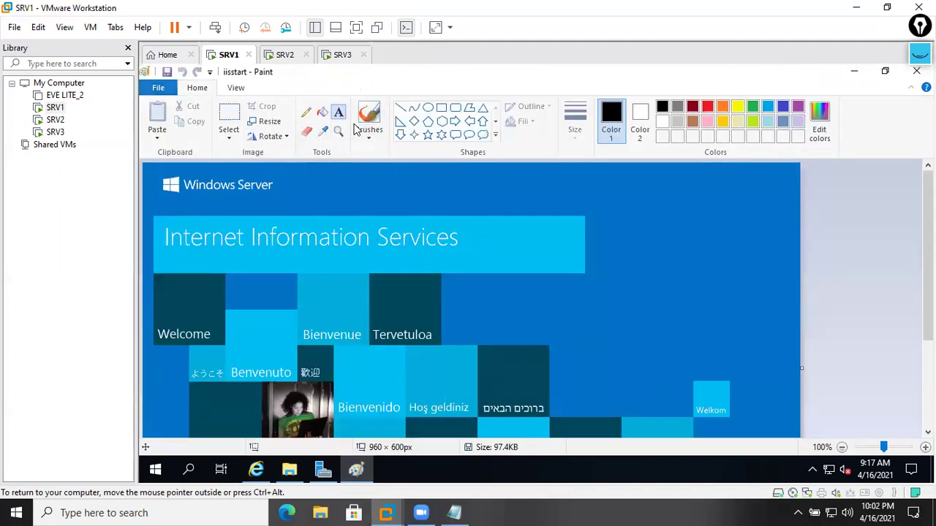
{"action": "left_click", "coordinate": [469, 196]}
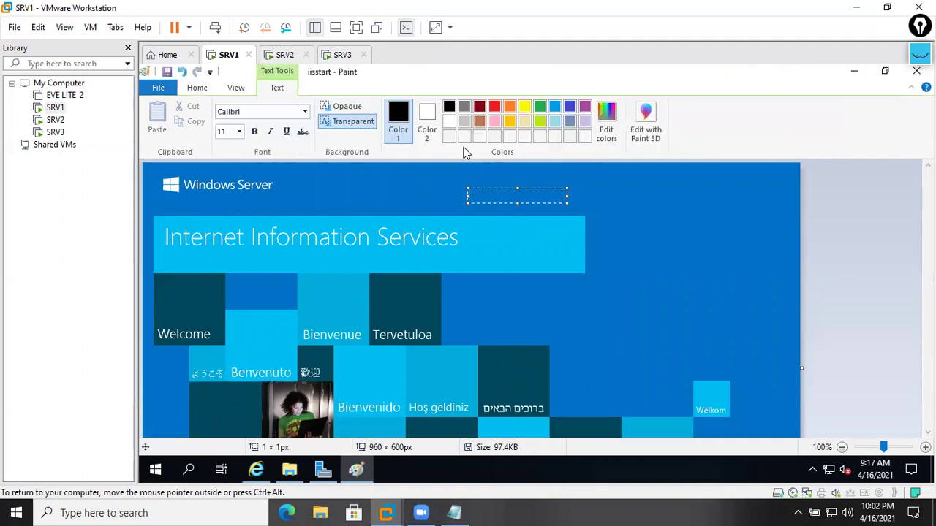
{"action": "left_click", "coordinate": [494, 110]}
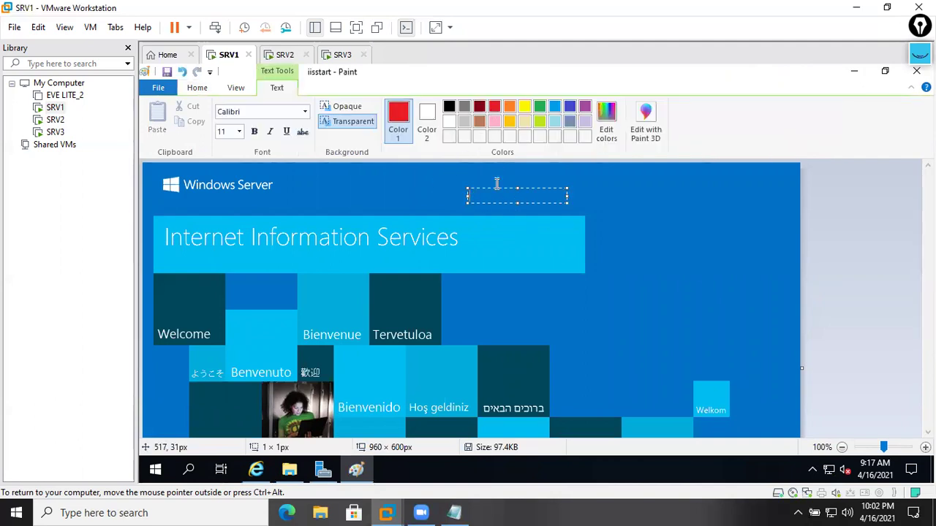
{"action": "left_click", "coordinate": [239, 133]}
{"action": "left_click", "coordinate": [233, 291]}
{"action": "type", "text": "SRV1.MCSE.COM"}
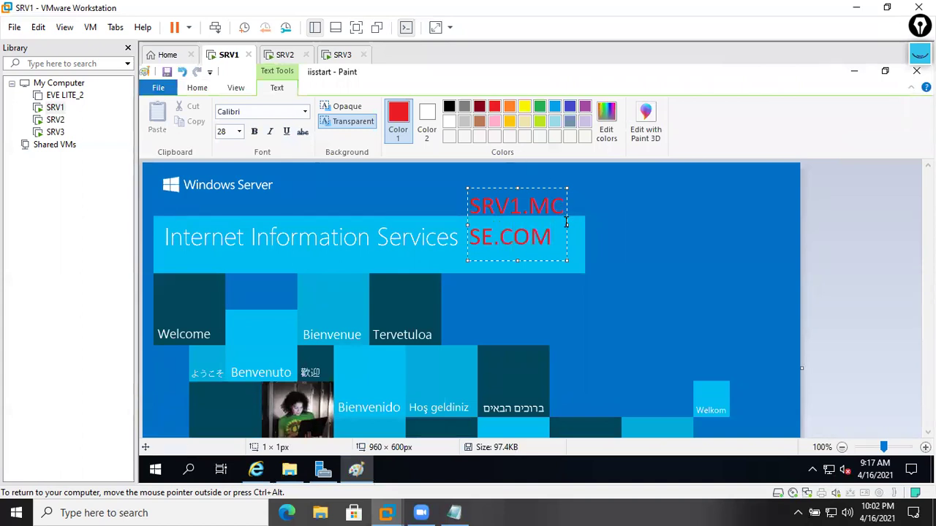
{"action": "mouse_move", "coordinate": [568, 225]}
{"action": "left_mouse_down"}
{"action": "mouse_move", "coordinate": [727, 211]}
{"action": "mouse_move", "coordinate": [759, 219]}
{"action": "left_mouse_up"}
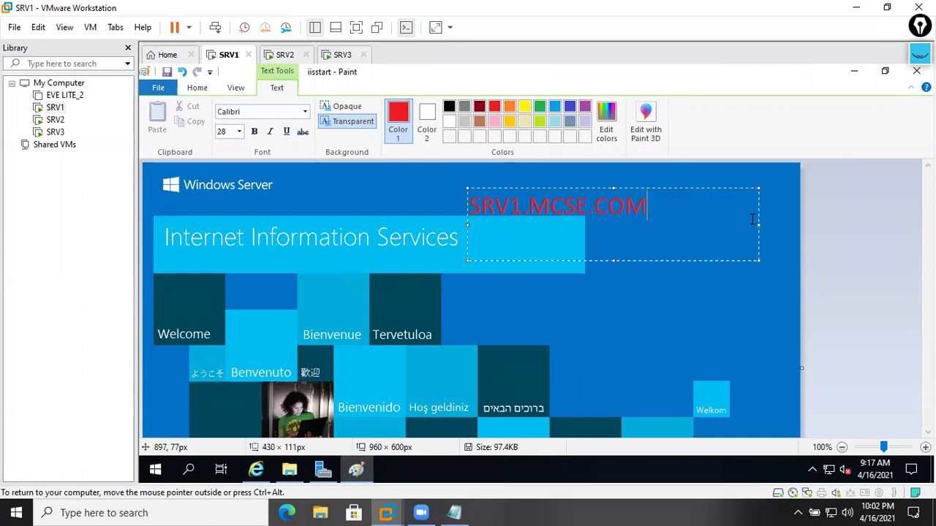
{"action": "left_click", "coordinate": [650, 288]}
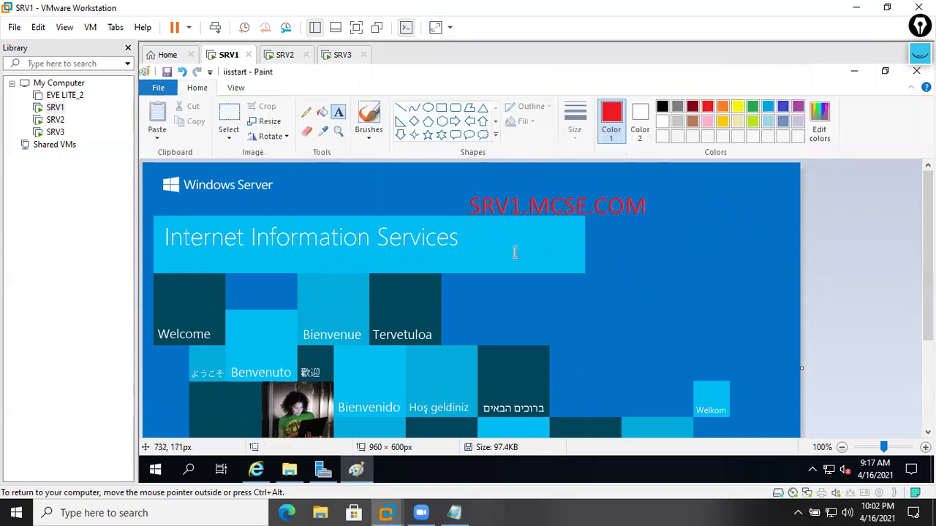
{"action": "left_click", "coordinate": [916, 71]}
{"action": "left_click", "coordinate": [494, 274]}
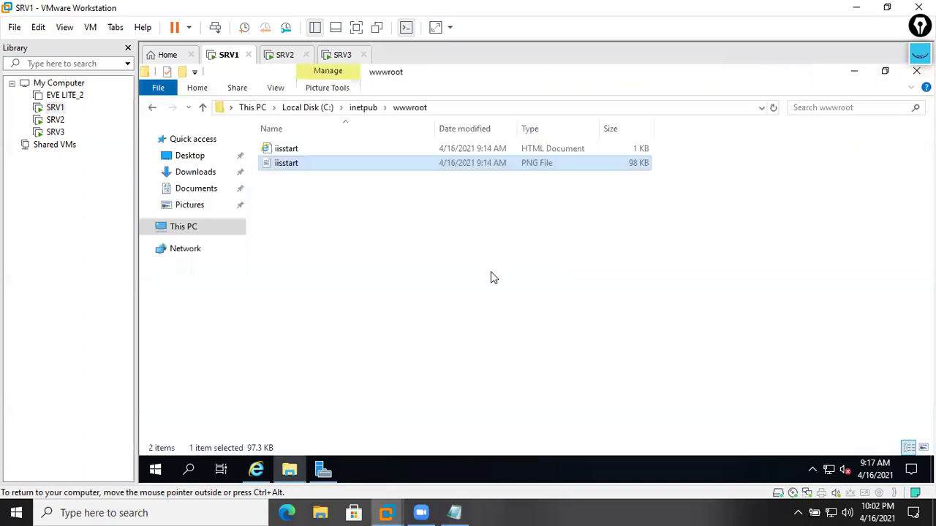
{"action": "left_click", "coordinate": [285, 56]}
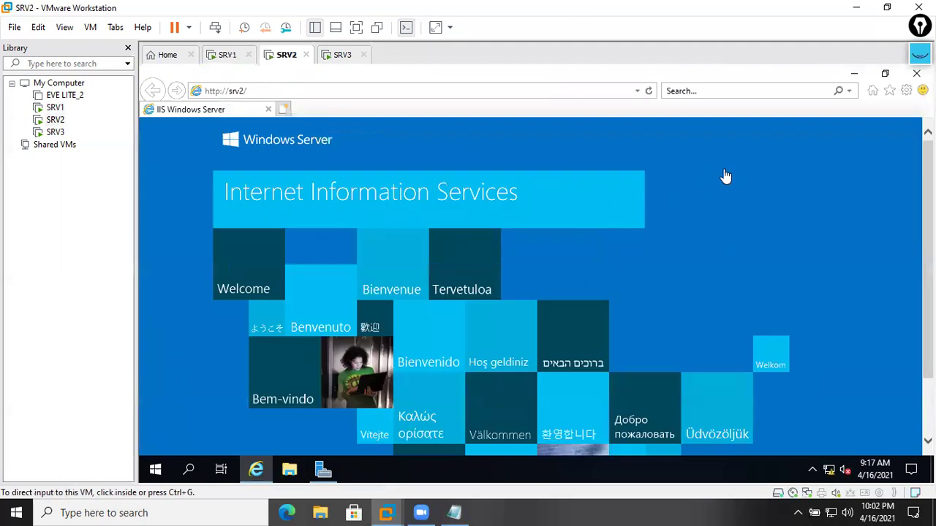
{"action": "left_click", "coordinate": [227, 56]}
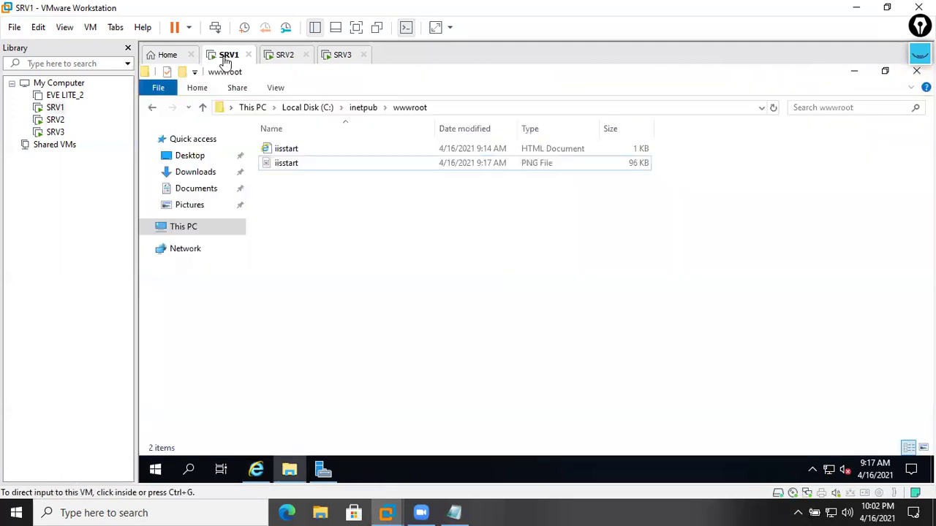
{"action": "left_click", "coordinate": [256, 469]}
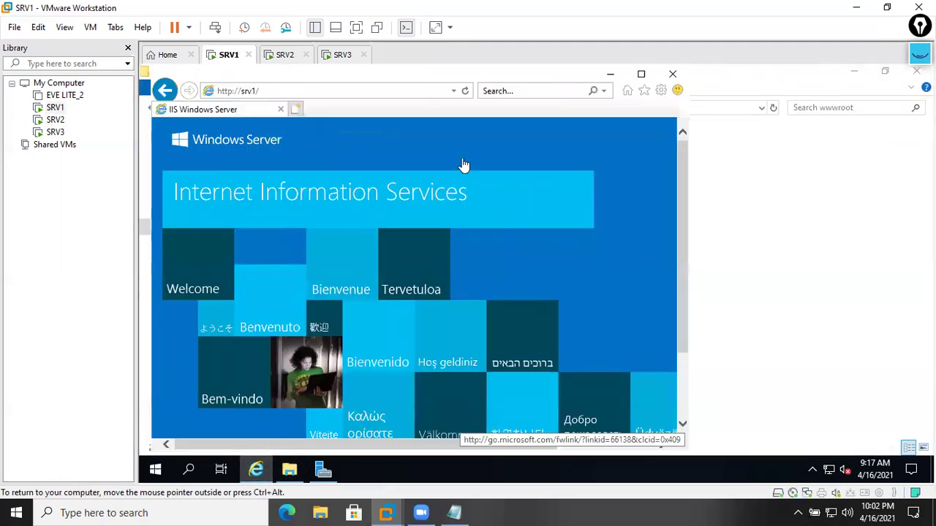
{"action": "left_click", "coordinate": [641, 75]}
{"action": "left_click", "coordinate": [649, 92]}
- On SRV2, open C:\inetpub\wwwroot\iisstart.png in a maximized Paint window
{"action": "left_click", "coordinate": [284, 55]}
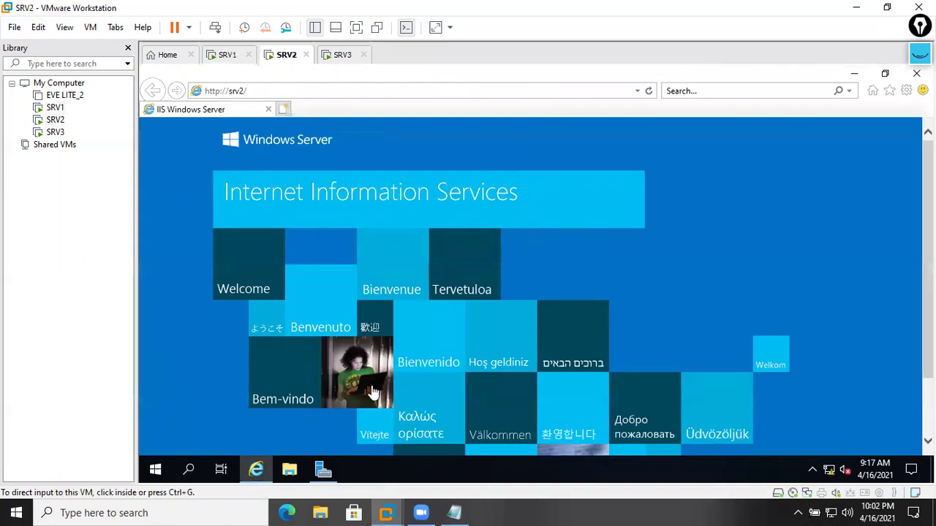
{"action": "left_click", "coordinate": [290, 471]}
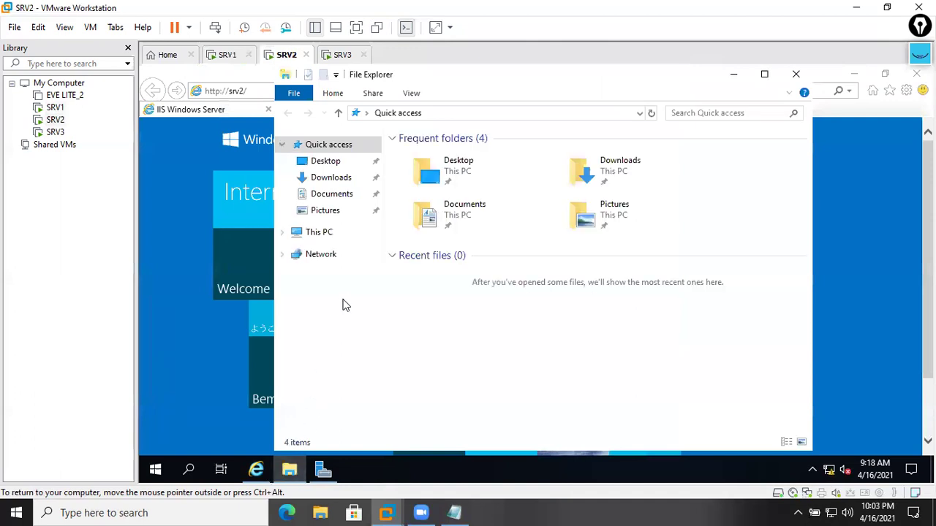
{"action": "left_click", "coordinate": [320, 233]}
{"action": "double_click", "coordinate": [444, 334]}
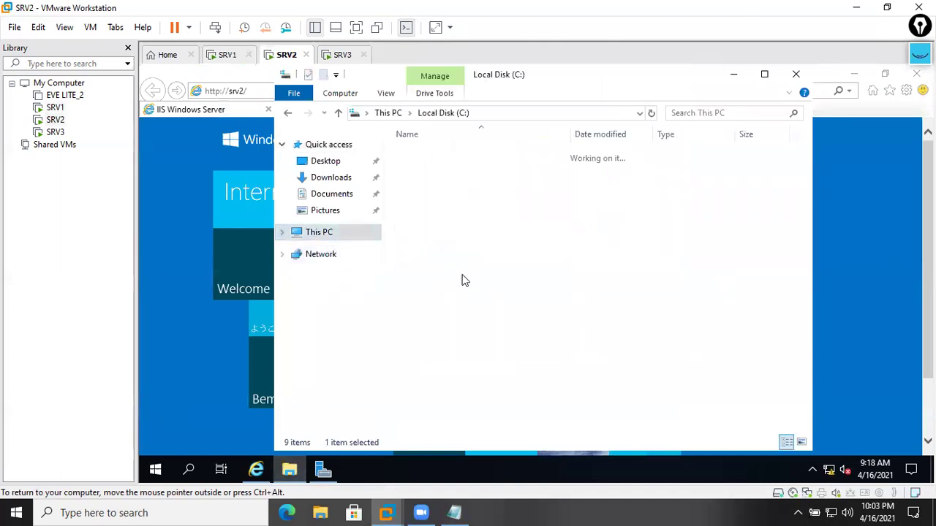
{"action": "double_click", "coordinate": [451, 156]}
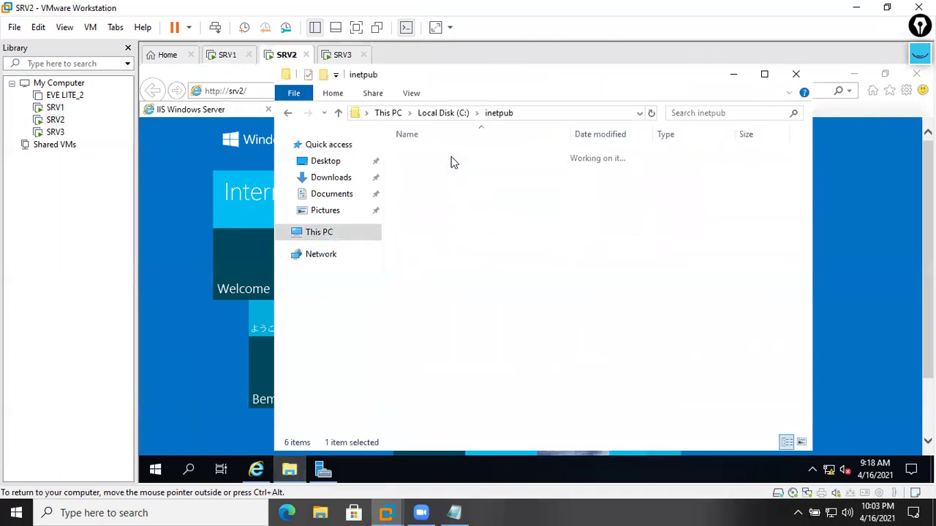
{"action": "double_click", "coordinate": [437, 212]}
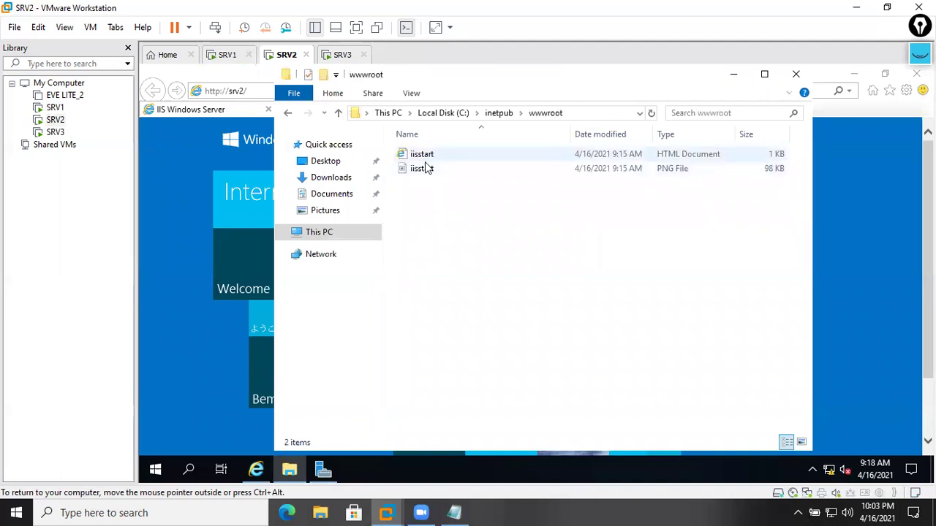
{"action": "left_click", "coordinate": [427, 168]}
{"action": "right_click", "coordinate": [427, 170]}
{"action": "left_click", "coordinate": [456, 178]}
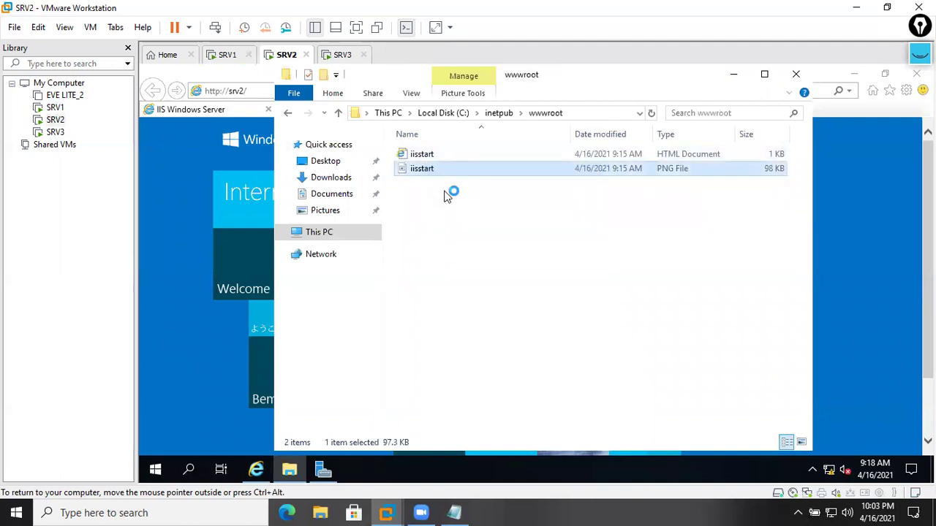
{"action": "left_click", "coordinate": [801, 116]}
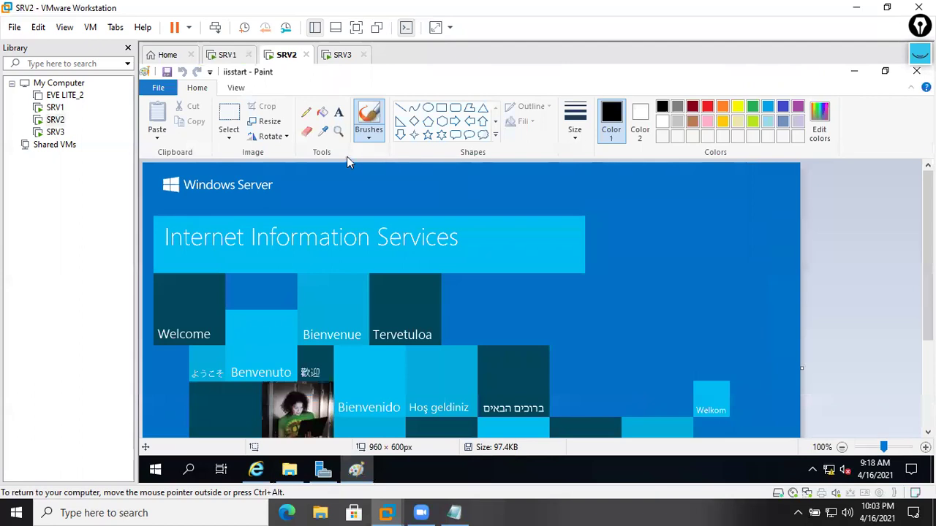
- Add SRV2.MCSE.COM to the image in bold red text at size 36
{"action": "left_click", "coordinate": [337, 115]}
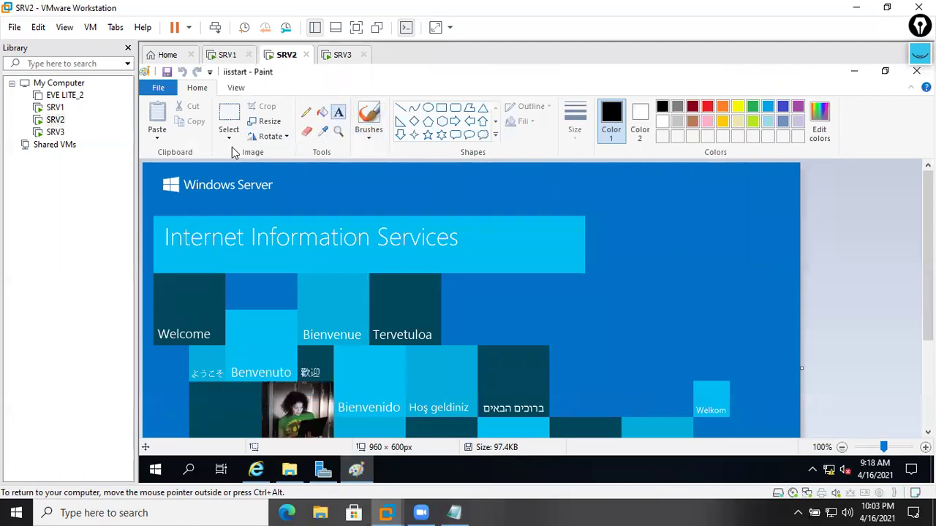
{"action": "left_click", "coordinate": [477, 195]}
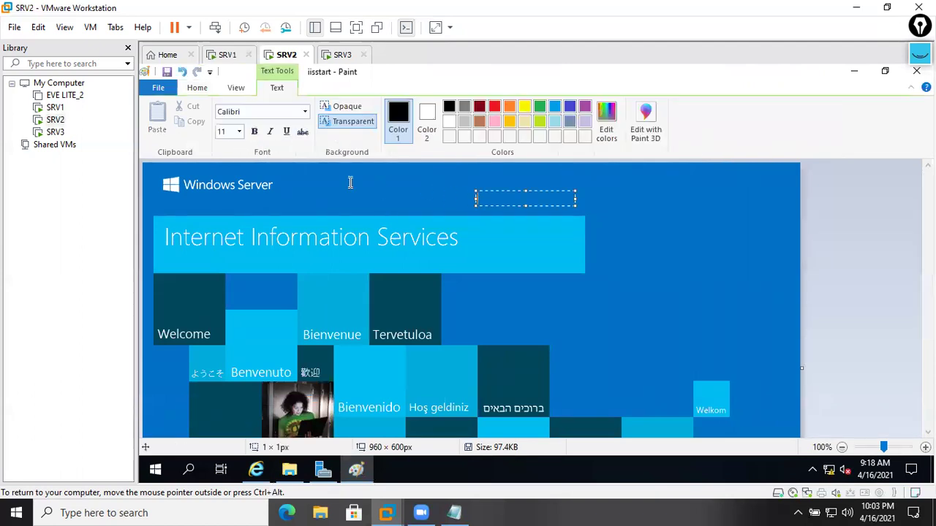
{"action": "left_click", "coordinate": [238, 133]}
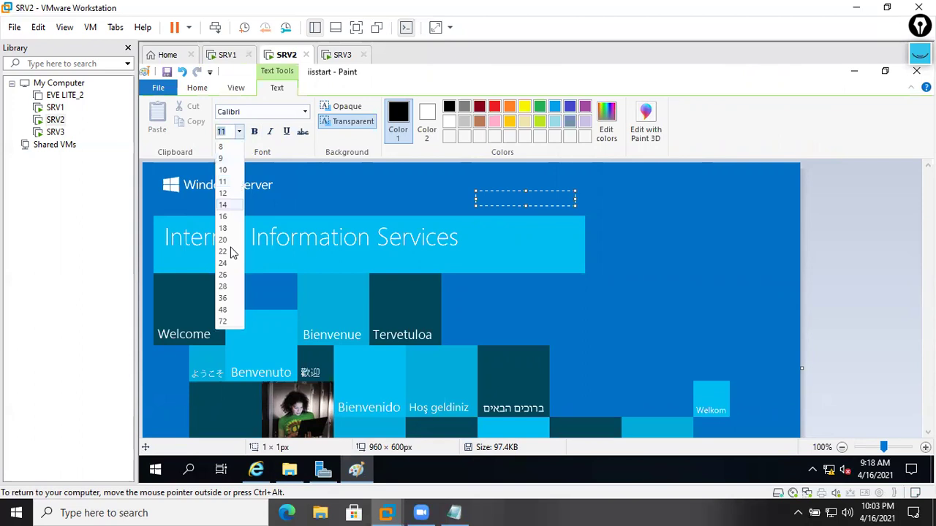
{"action": "left_click", "coordinate": [223, 299]}
{"action": "left_click", "coordinate": [254, 132]}
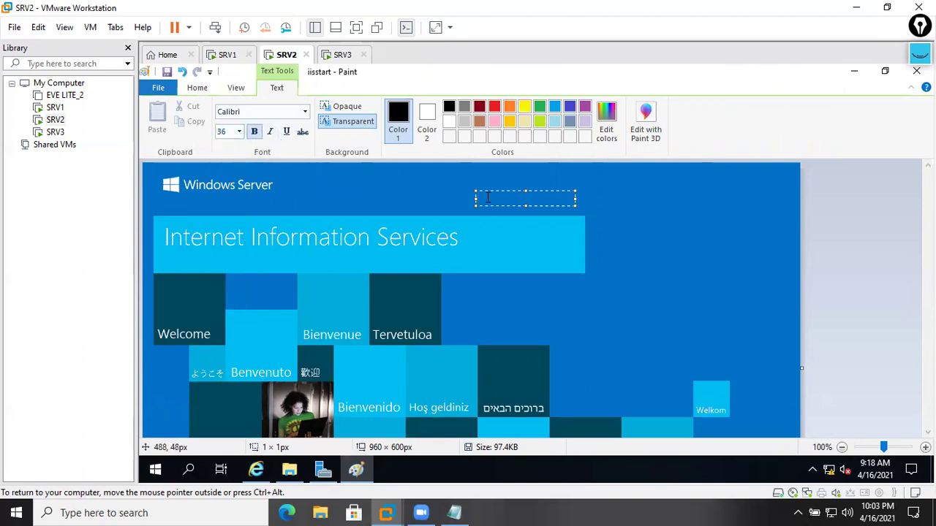
{"action": "type", "text": "SRV"}
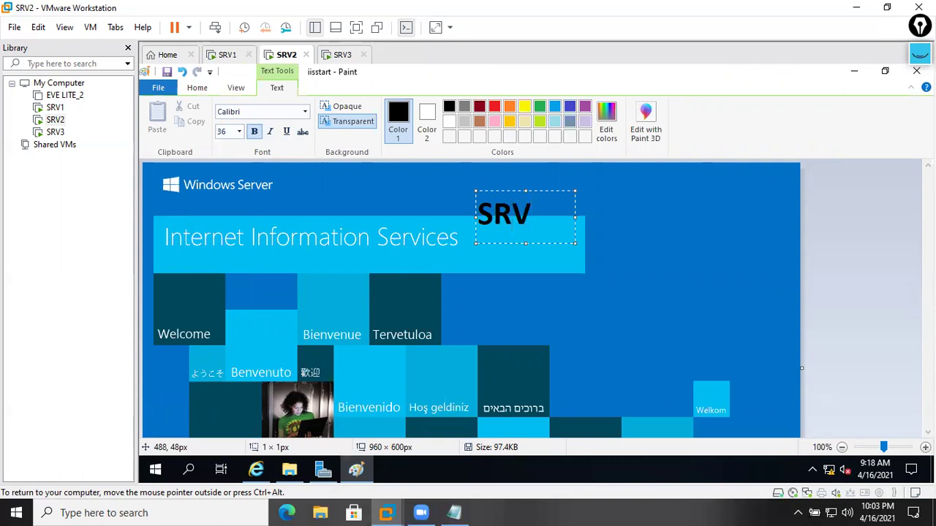
{"action": "type", "text": "2."}
{"action": "key", "text": "Return"}
{"action": "type", "text": "MCSE."}
{"action": "key", "text": "Return"}
{"action": "type", "text": "COM"}
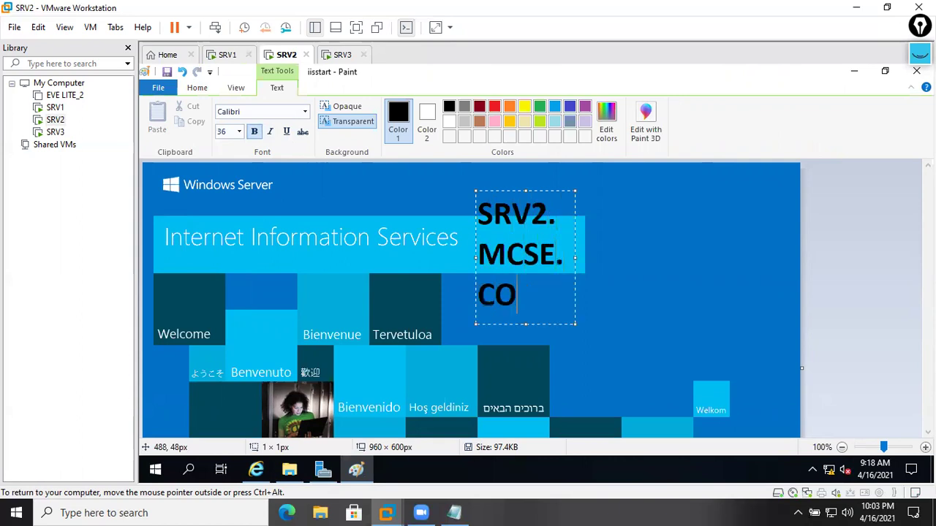
{"action": "mouse_move", "coordinate": [549, 287]}
{"action": "left_mouse_down"}
{"action": "mouse_move", "coordinate": [474, 248]}
{"action": "mouse_move", "coordinate": [449, 198]}
{"action": "left_mouse_up"}
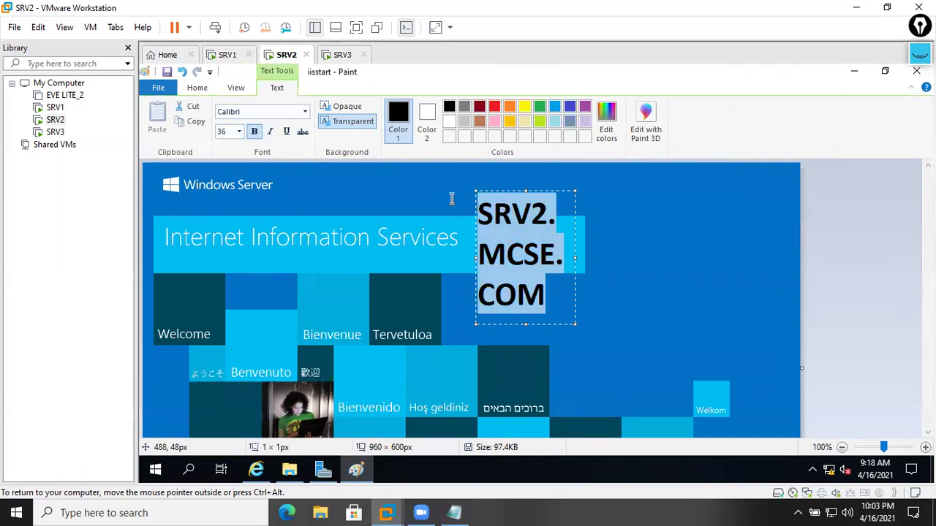
{"action": "left_click", "coordinate": [494, 107]}
{"action": "left_click_drag", "start_coordinate": [575, 258], "coordinate": [784, 258]}
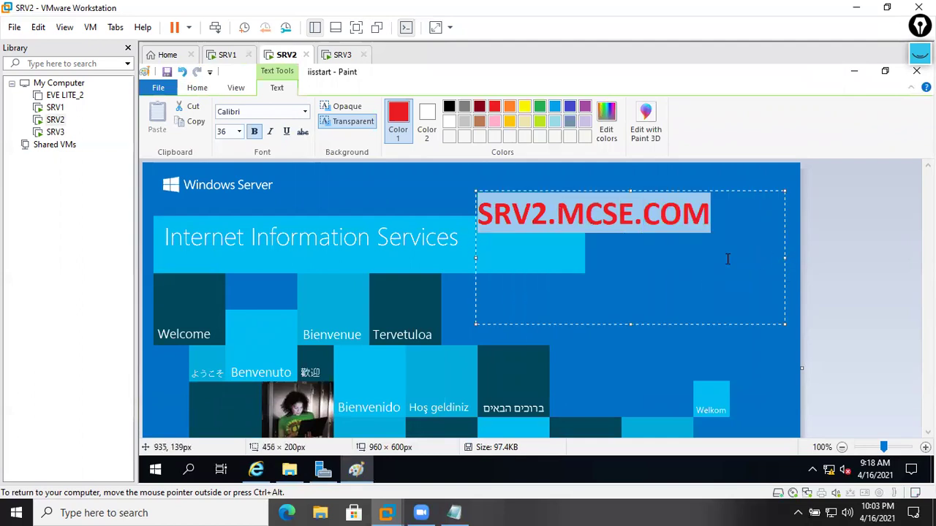
{"action": "left_click", "coordinate": [695, 360]}
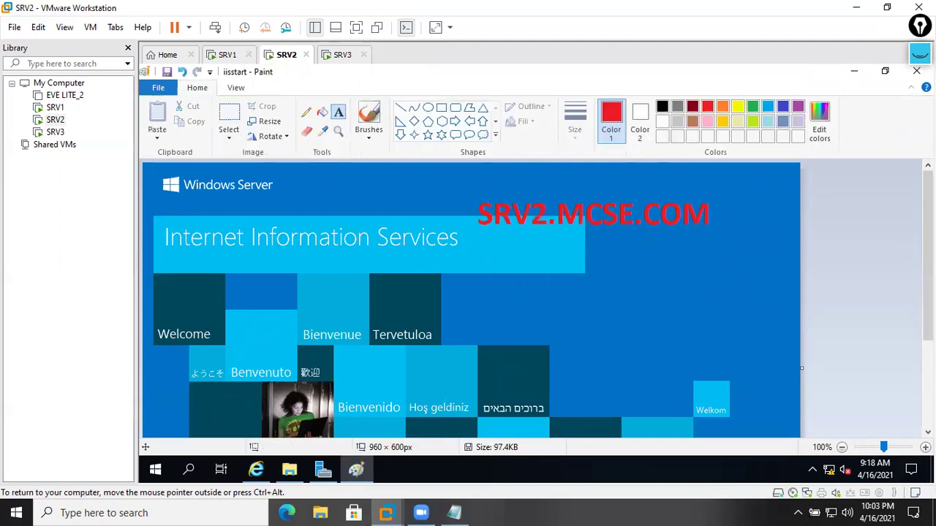
- Save iisstart.png, close the wwwroot window, and reload the browser's start page
{"action": "left_click", "coordinate": [916, 71]}
{"action": "left_click", "coordinate": [512, 275]}
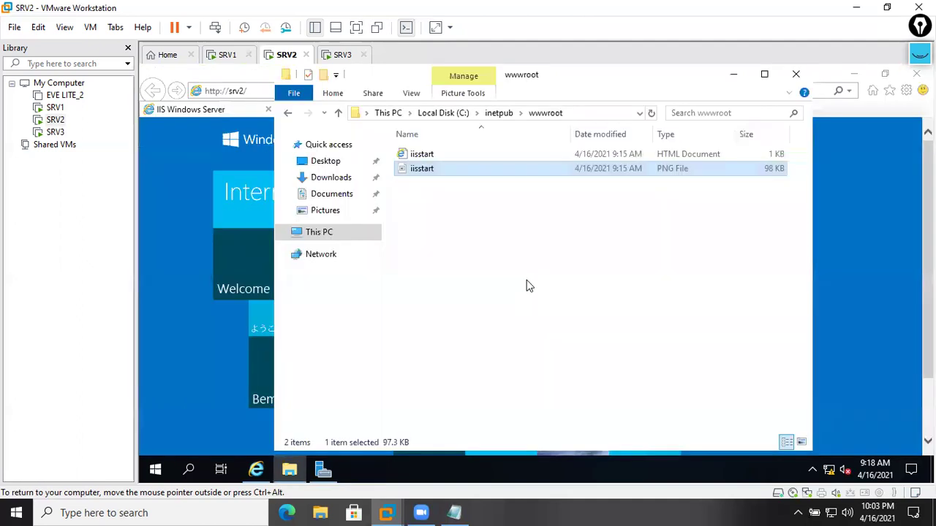
{"action": "left_click", "coordinate": [795, 75]}
{"action": "left_click", "coordinate": [649, 91]}
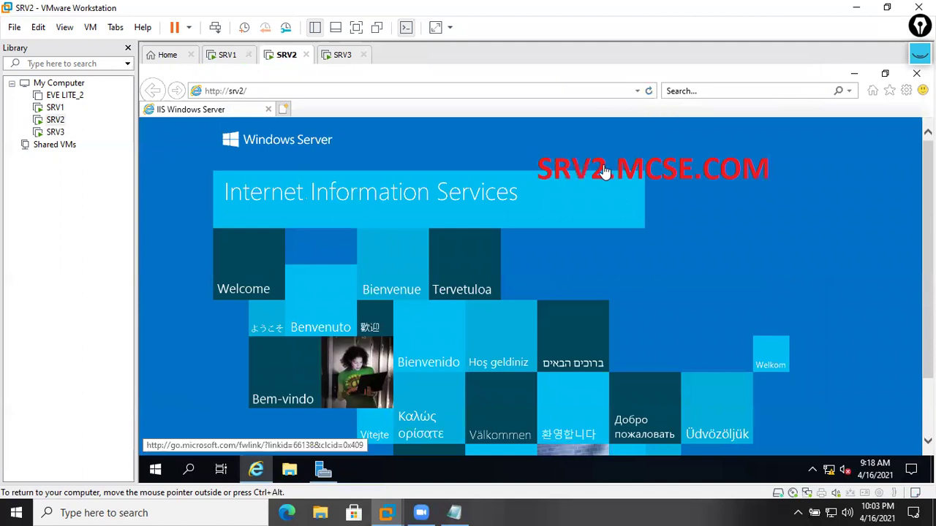
- On SRV3, close the completed install wizard and browse File Explorer to C:\inetpub\wwwroot
{"action": "left_click", "coordinate": [344, 58]}
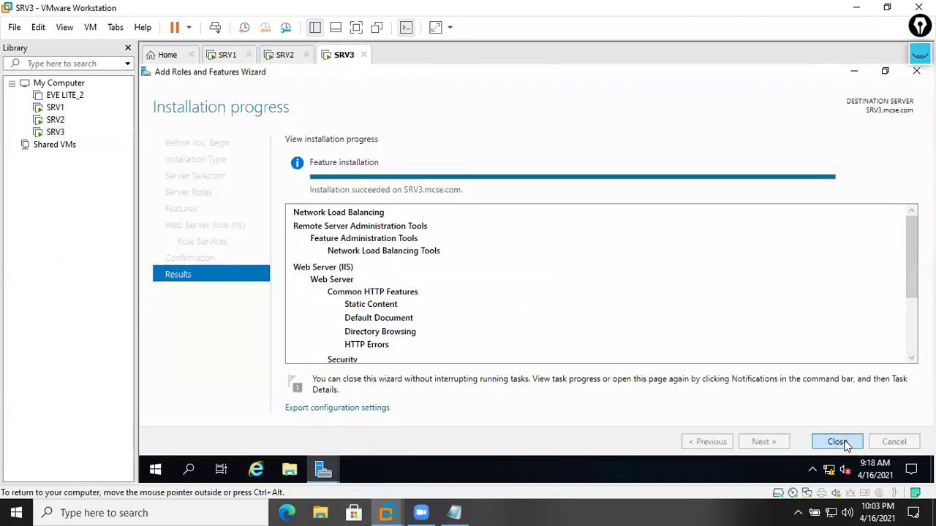
{"action": "left_click", "coordinate": [837, 442]}
{"action": "left_click", "coordinate": [854, 73]}
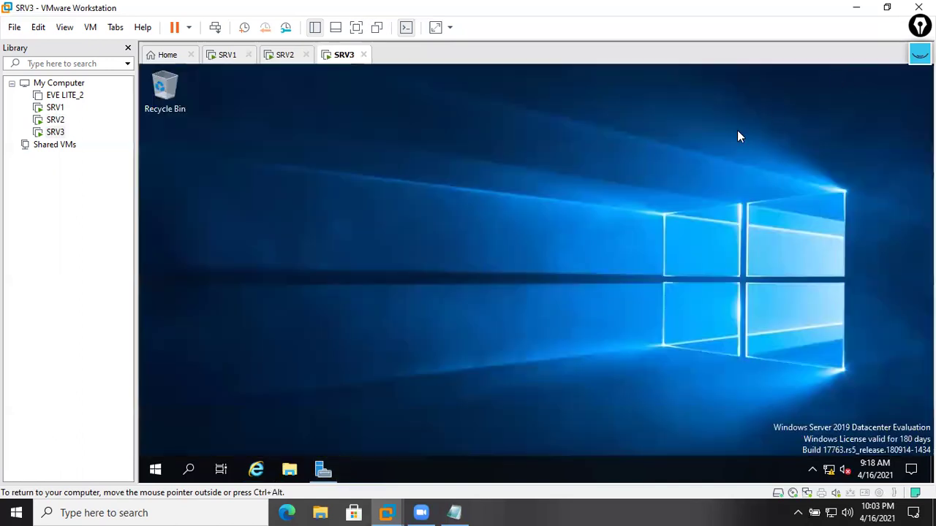
{"action": "left_click", "coordinate": [296, 469]}
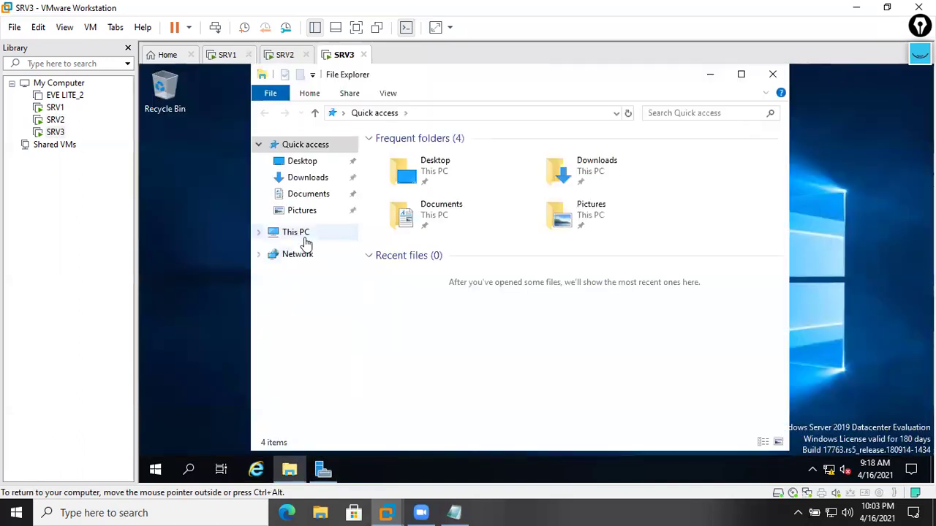
{"action": "left_click", "coordinate": [304, 239]}
{"action": "double_click", "coordinate": [479, 342]}
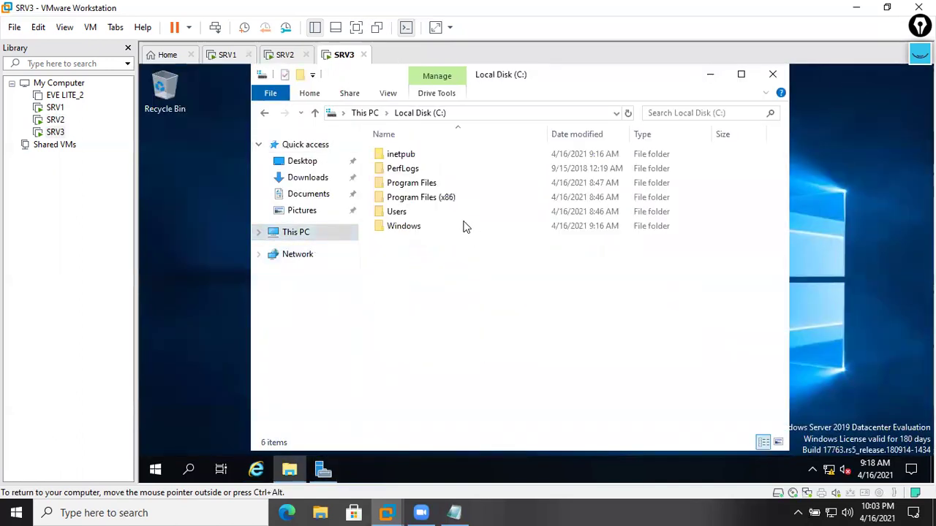
{"action": "double_click", "coordinate": [417, 155]}
{"action": "double_click", "coordinate": [432, 212]}
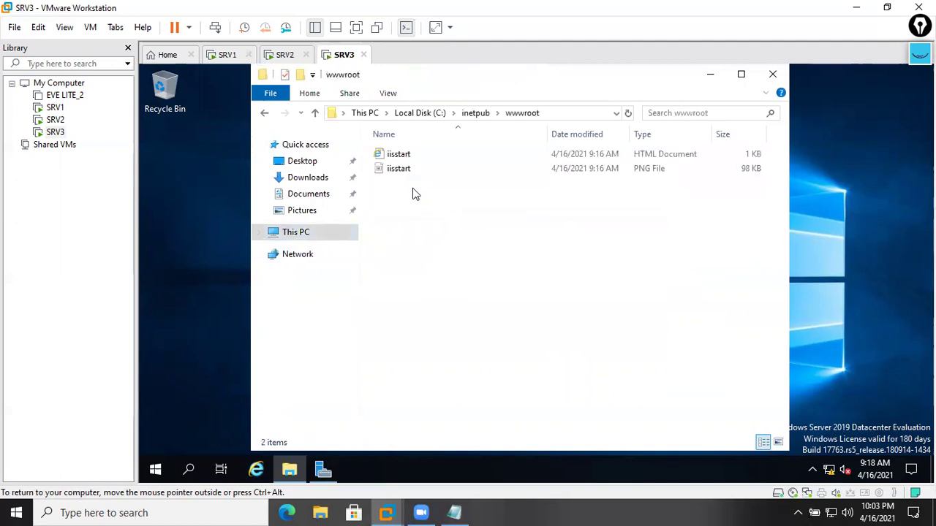
- Open SRV3's iisstart.png in a maximized Paint window
{"action": "left_click", "coordinate": [404, 168]}
{"action": "right_click", "coordinate": [404, 168]}
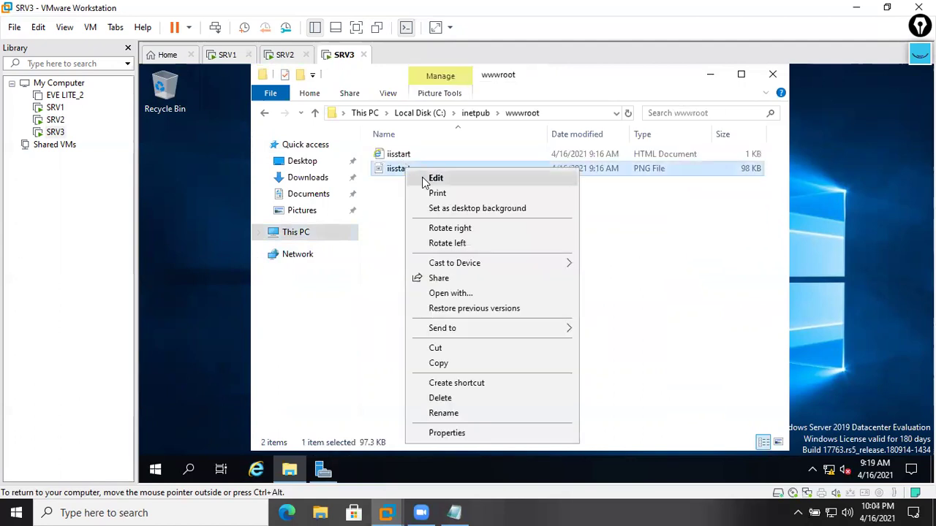
{"action": "left_click", "coordinate": [424, 182]}
{"action": "left_click", "coordinate": [800, 118]}
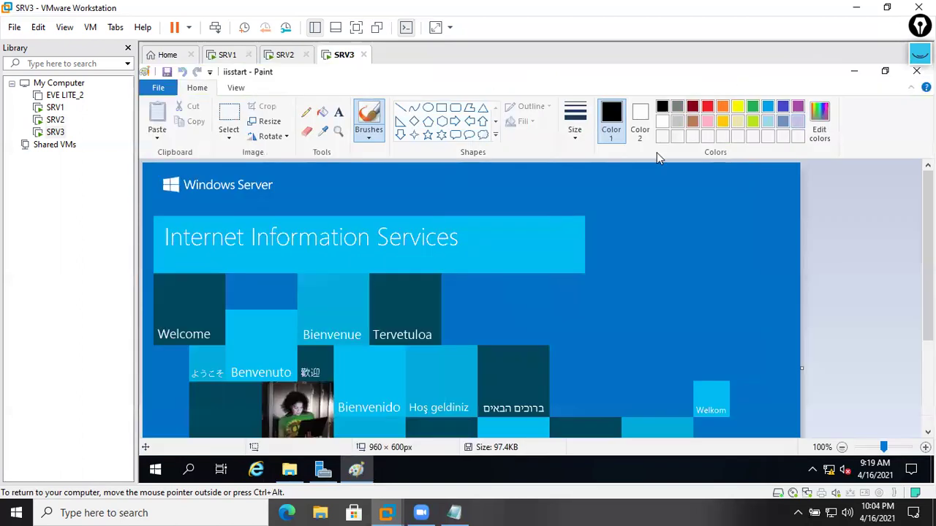
- Write SRV3.MCSE.COM in bold red at size 36 above the banner and save iisstart.png
{"action": "left_click", "coordinate": [339, 112]}
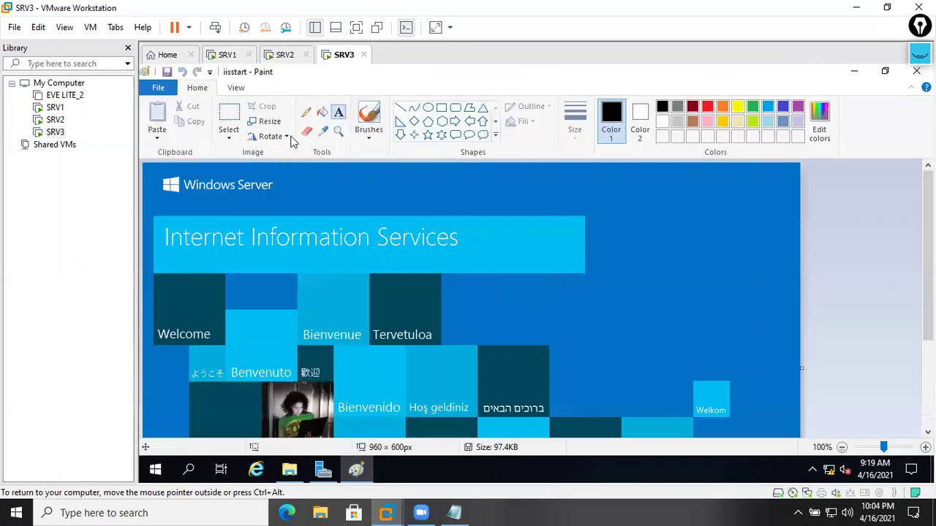
{"action": "left_click", "coordinate": [384, 190]}
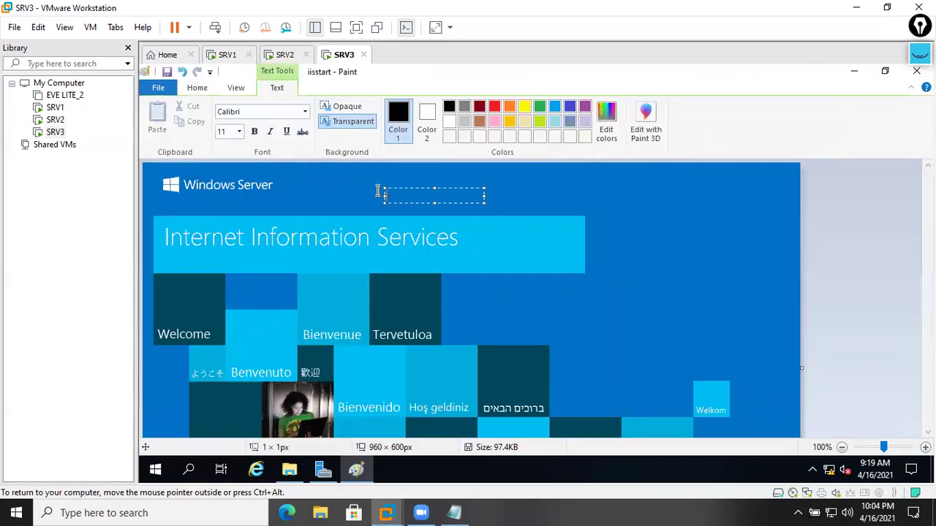
{"action": "left_click", "coordinate": [238, 132]}
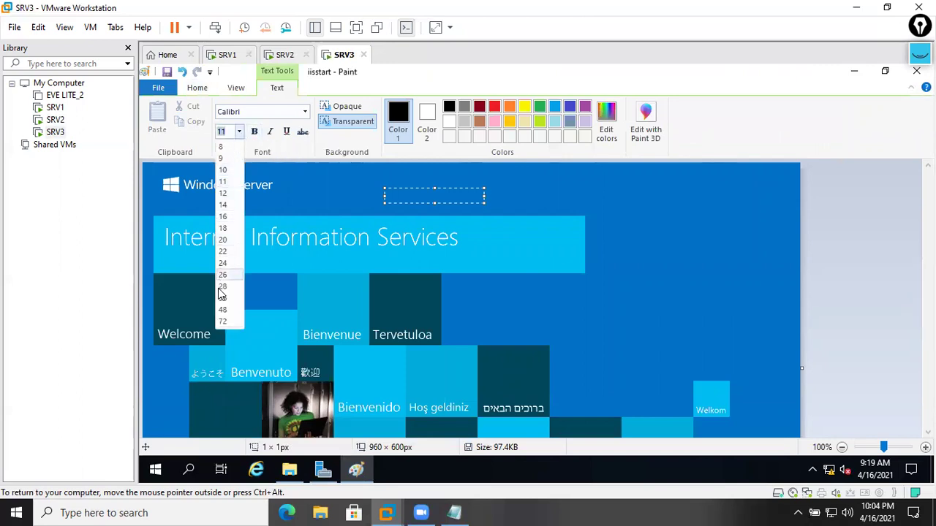
{"action": "left_click", "coordinate": [223, 299]}
{"action": "left_click", "coordinate": [254, 132]}
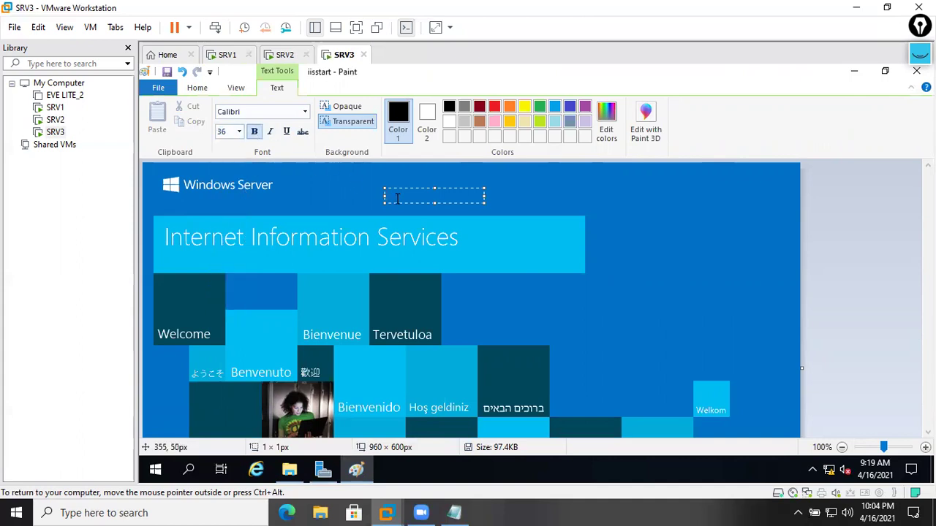
{"action": "type", "text": "SRV"}
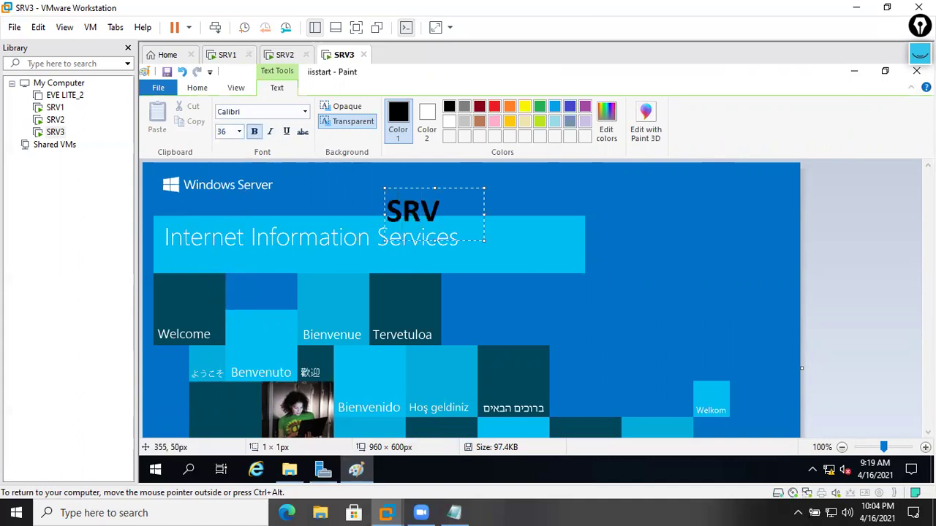
{"action": "type", "text": "3.MCSE.COM"}
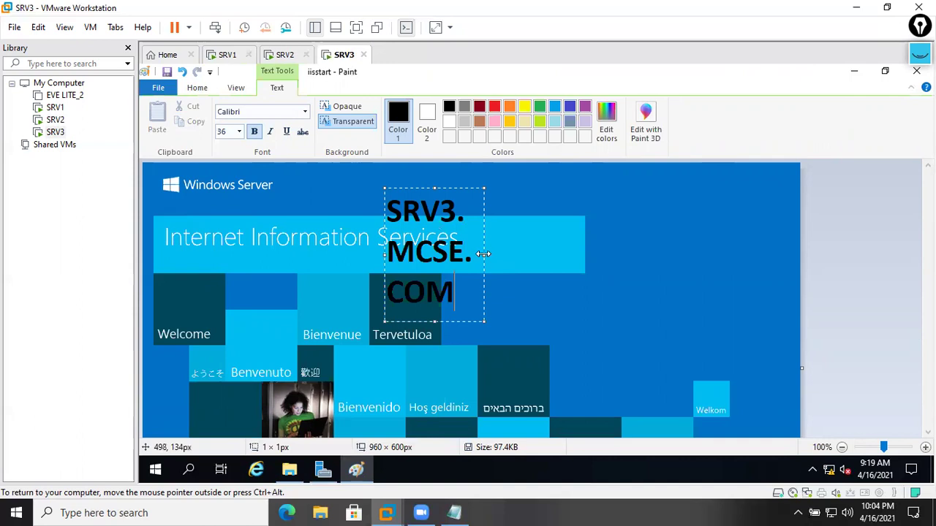
{"action": "left_click_drag", "start_coordinate": [484, 255], "coordinate": [740, 240]}
{"action": "left_click_drag", "start_coordinate": [621, 210], "coordinate": [386, 213]}
{"action": "left_click", "coordinate": [494, 107]}
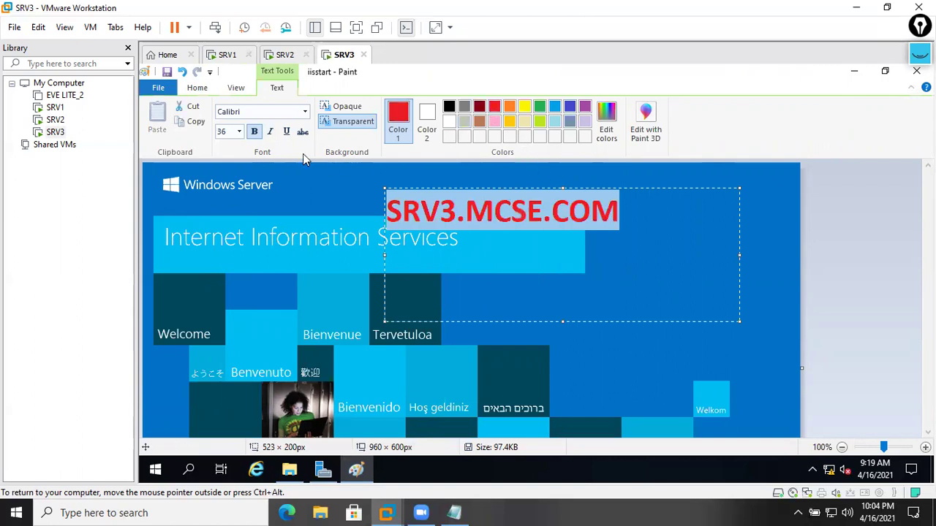
{"action": "left_click", "coordinate": [330, 204]}
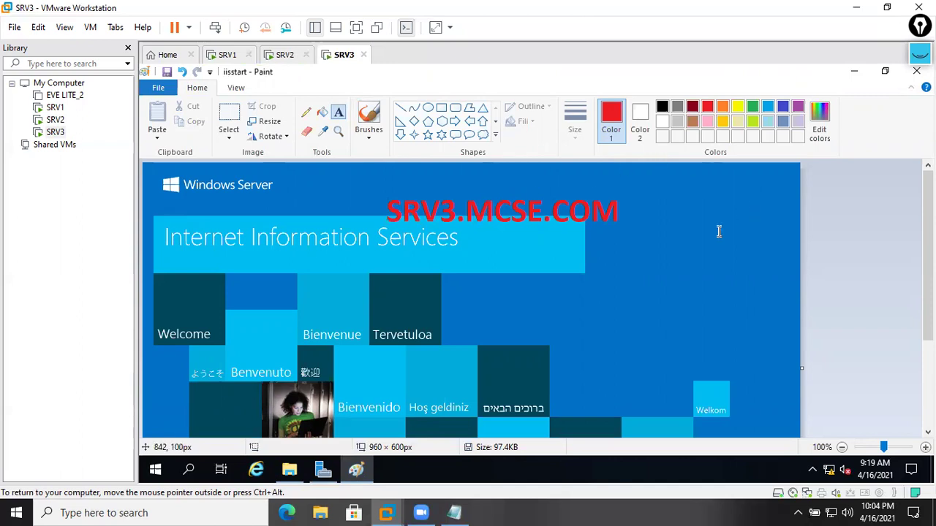
{"action": "left_click", "coordinate": [916, 71]}
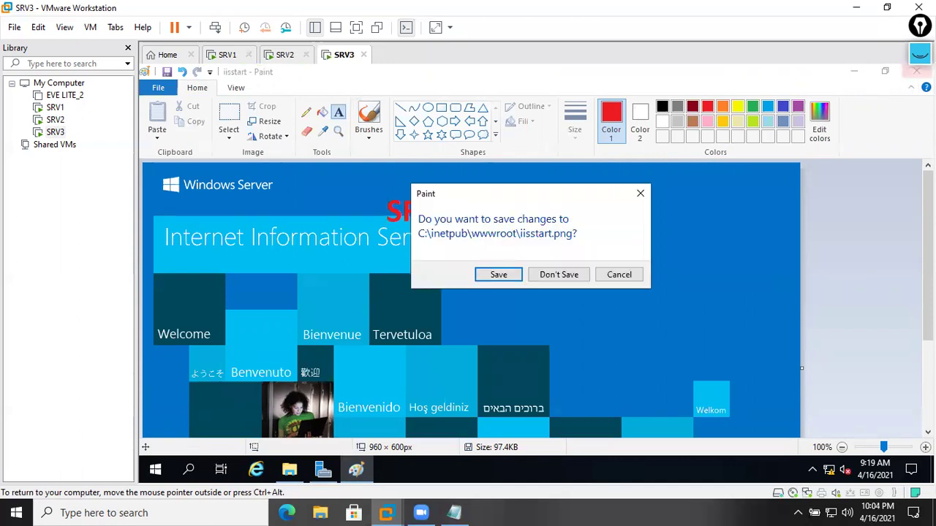
{"action": "left_click", "coordinate": [532, 273]}
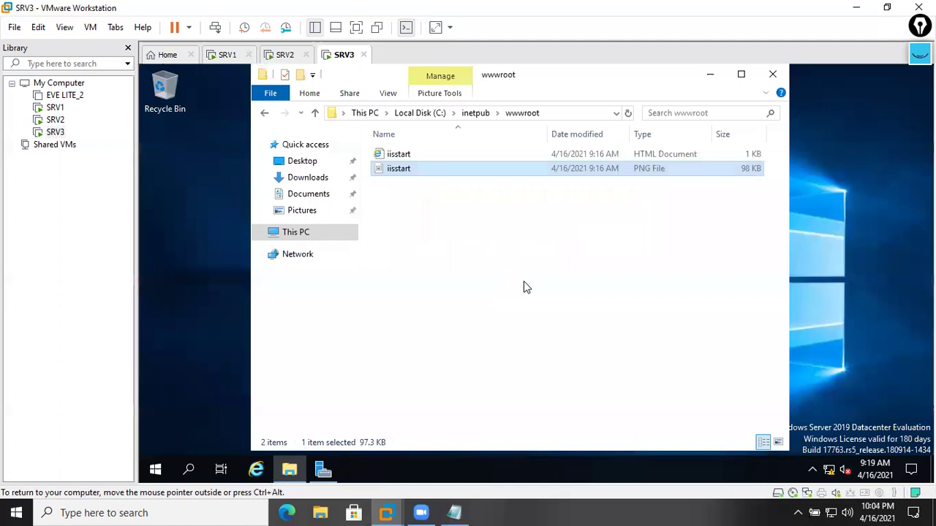
{"action": "key", "text": "super+r"}
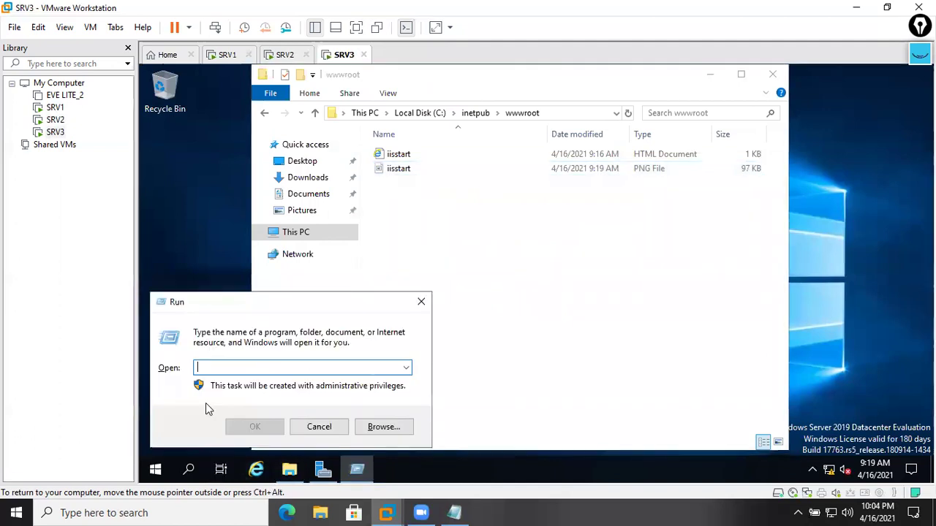
{"action": "type", "text": "http"}
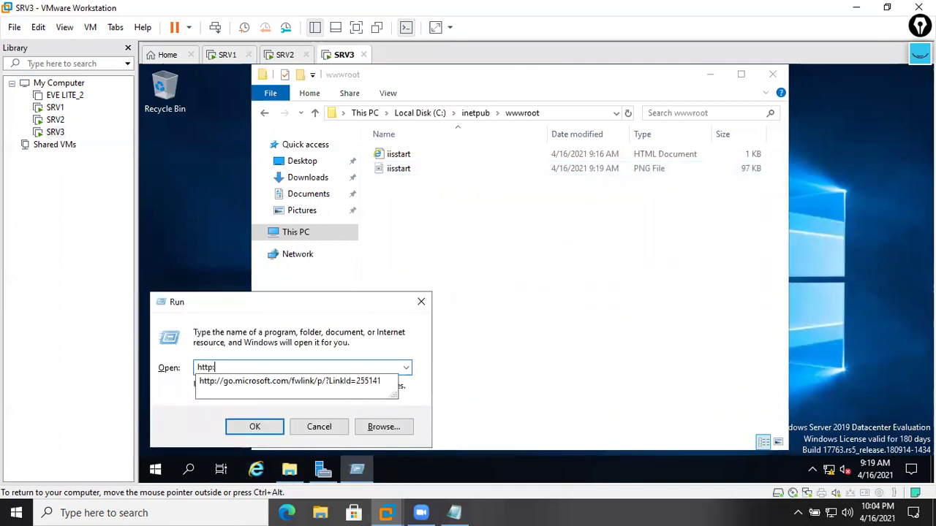
{"action": "type", "text": "://SRV3"}
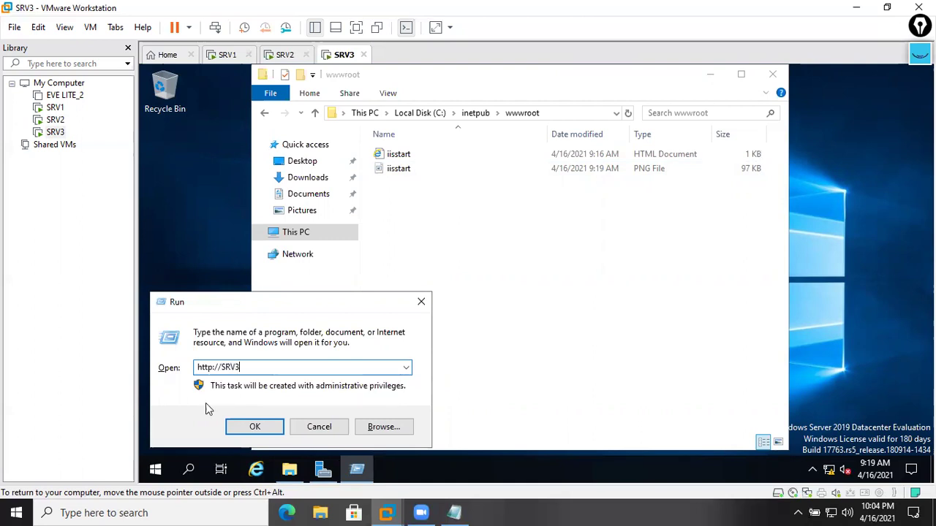
{"action": "key", "text": "Return"}
{"action": "left_click", "coordinate": [612, 385]}
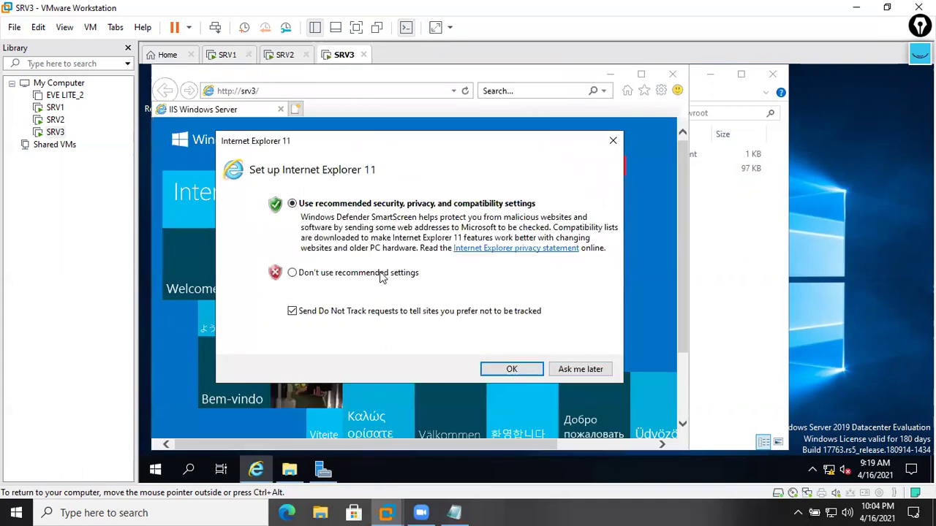
- Dismiss the first-run, blocked-content and security prompts, then maximize IE showing SRV3.MCSE.COM in red
{"action": "left_click", "coordinate": [571, 371]}
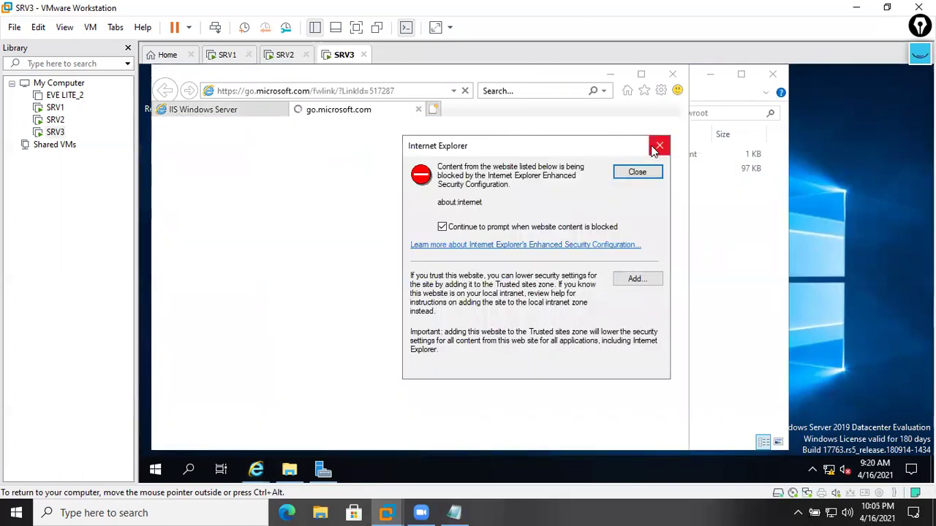
{"action": "left_click", "coordinate": [635, 173]}
{"action": "left_click", "coordinate": [418, 109]}
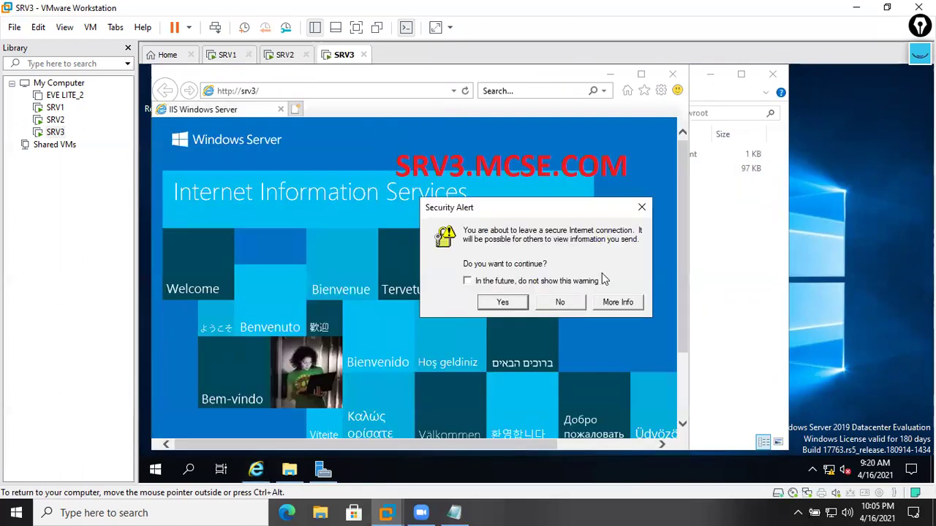
{"action": "left_click", "coordinate": [560, 302]}
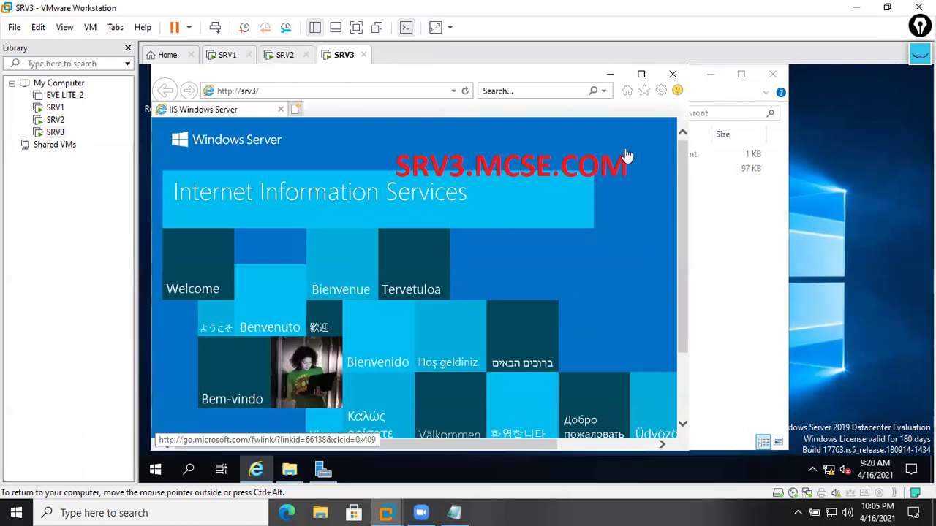
{"action": "left_click", "coordinate": [641, 73]}
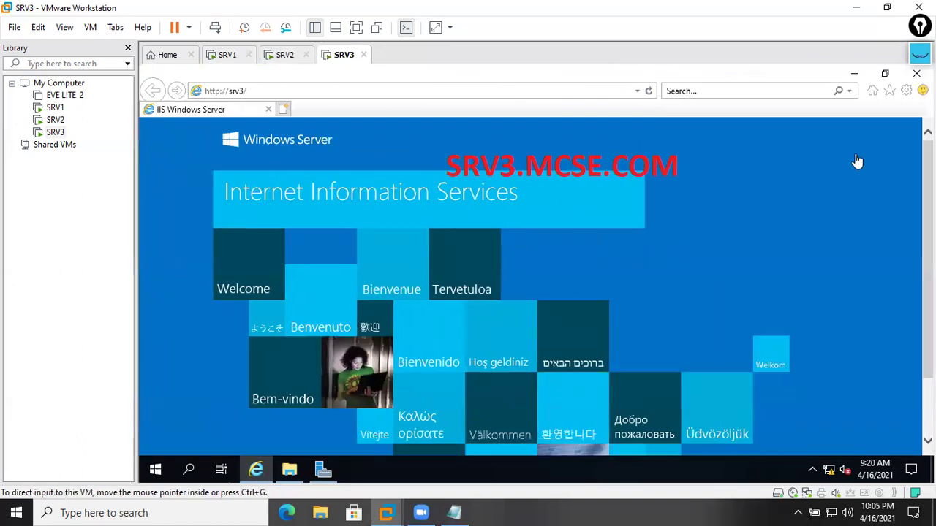
- Close SRV3's browser and wwwroot windows, then check SRV2's customised IIS page and close it
{"action": "left_click", "coordinate": [858, 74]}
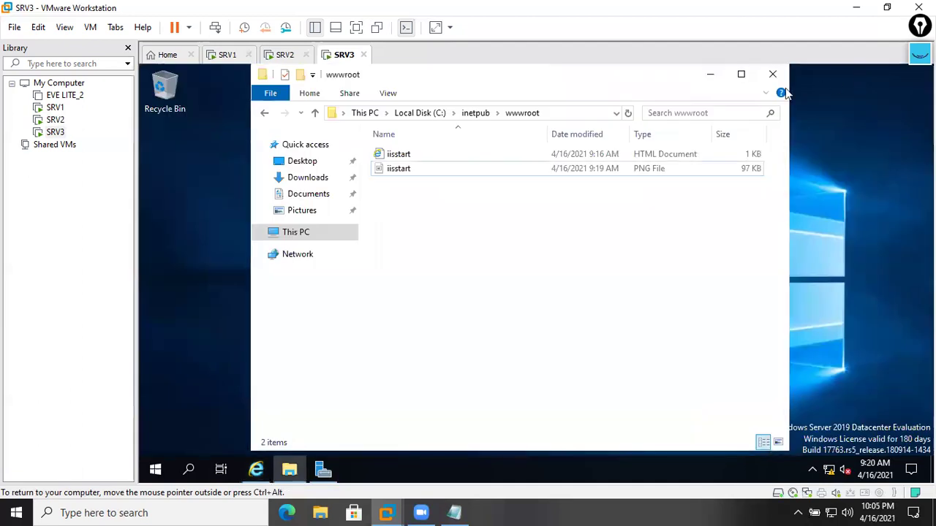
{"action": "left_click", "coordinate": [772, 75]}
{"action": "left_click", "coordinate": [286, 57]}
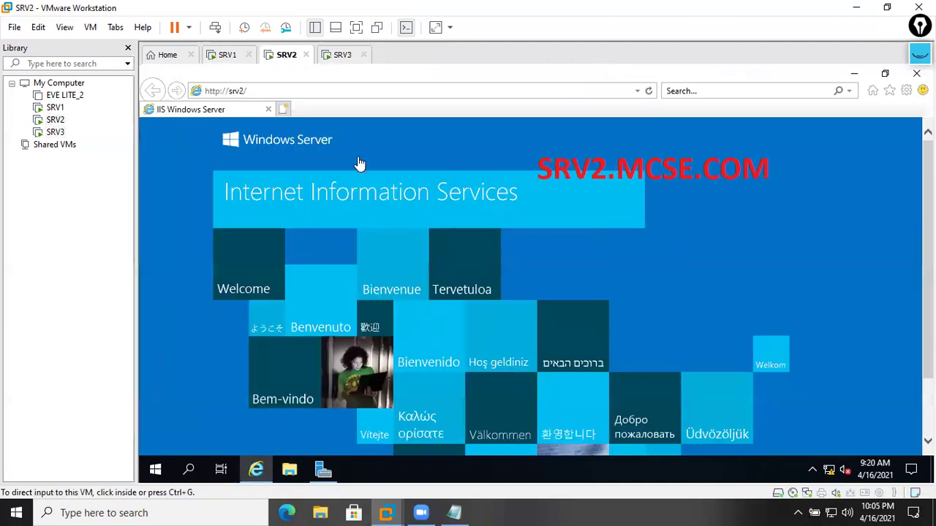
{"action": "left_click", "coordinate": [916, 73]}
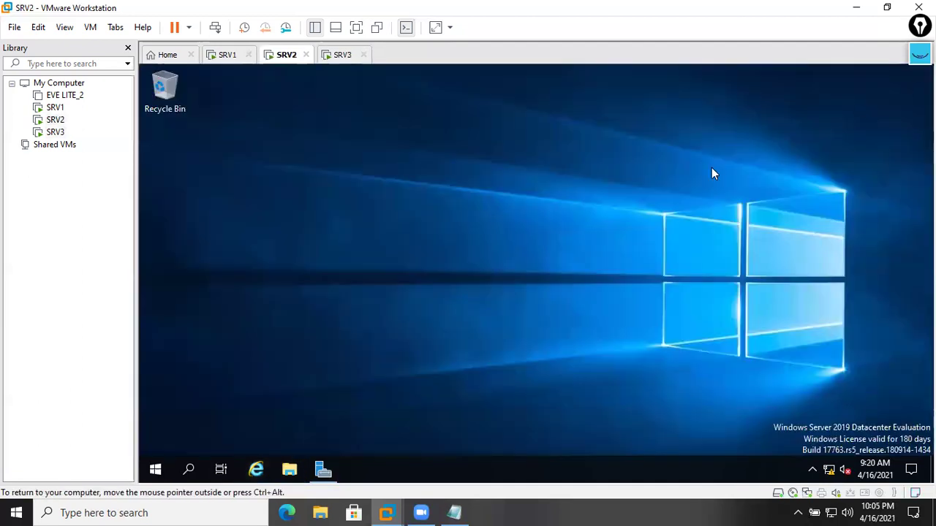
- Check SRV1's customised IIS page, then close it and its wwwroot folder window
{"action": "left_click", "coordinate": [229, 61]}
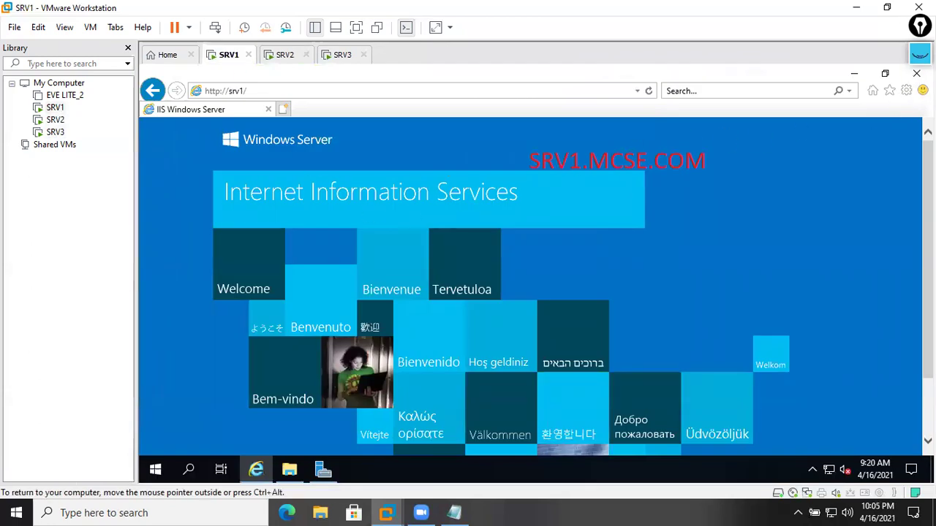
{"action": "left_click", "coordinate": [914, 74]}
{"action": "left_click", "coordinate": [909, 76]}
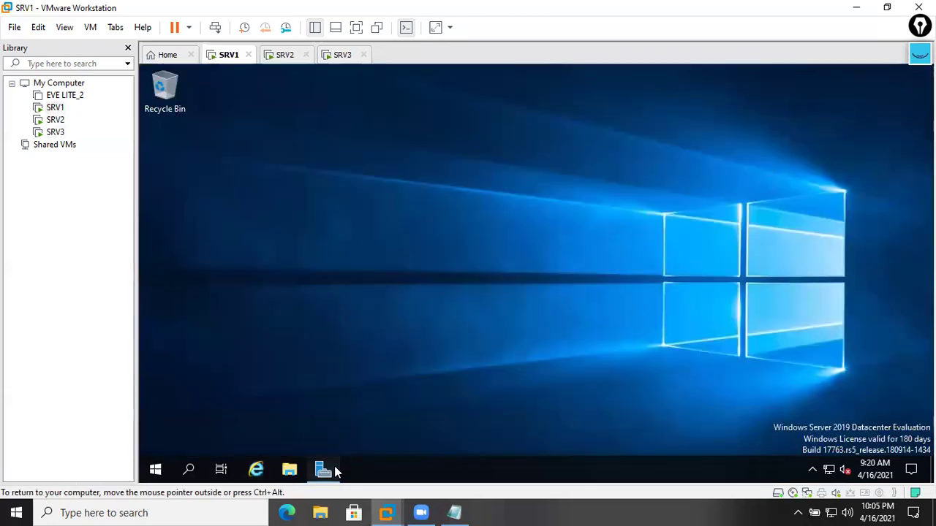
{"action": "left_click", "coordinate": [333, 469]}
- Open Active Directory Users and Computers maximized and browse mcse.com's containers and the Users container
{"action": "left_click", "coordinate": [840, 106]}
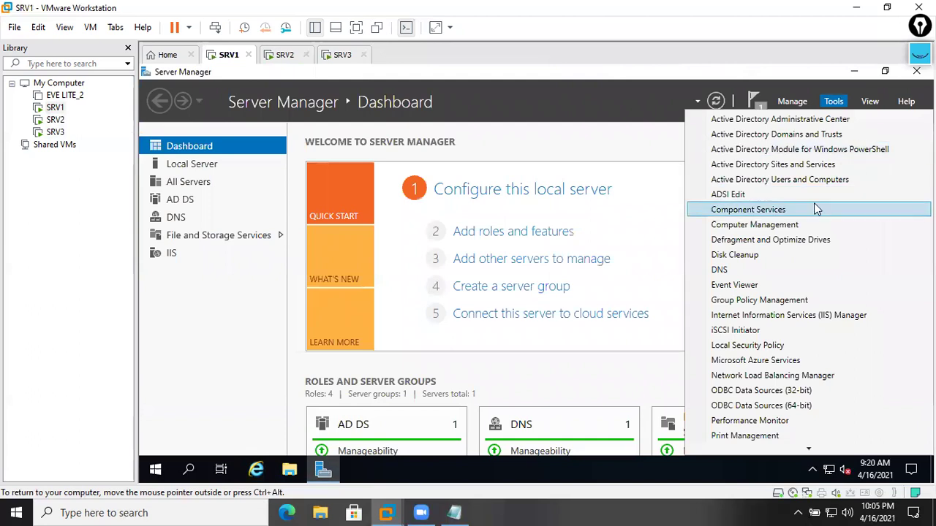
{"action": "left_click", "coordinate": [811, 182]}
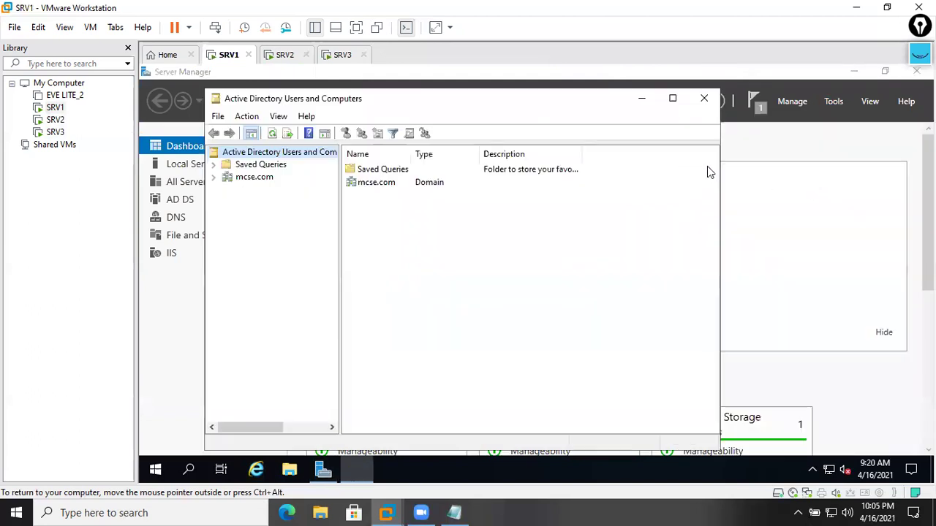
{"action": "left_click", "coordinate": [673, 100]}
{"action": "double_click", "coordinate": [311, 153]}
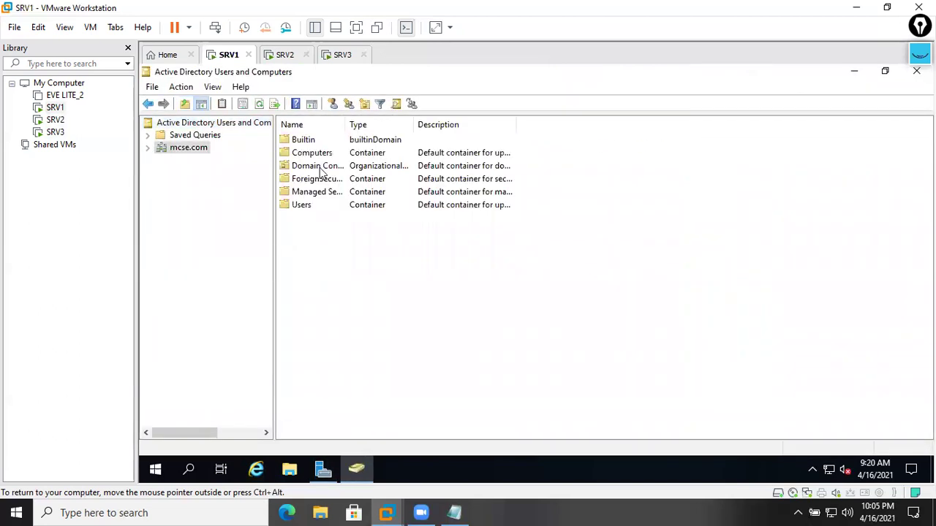
{"action": "double_click", "coordinate": [187, 151]}
{"action": "double_click", "coordinate": [192, 221]}
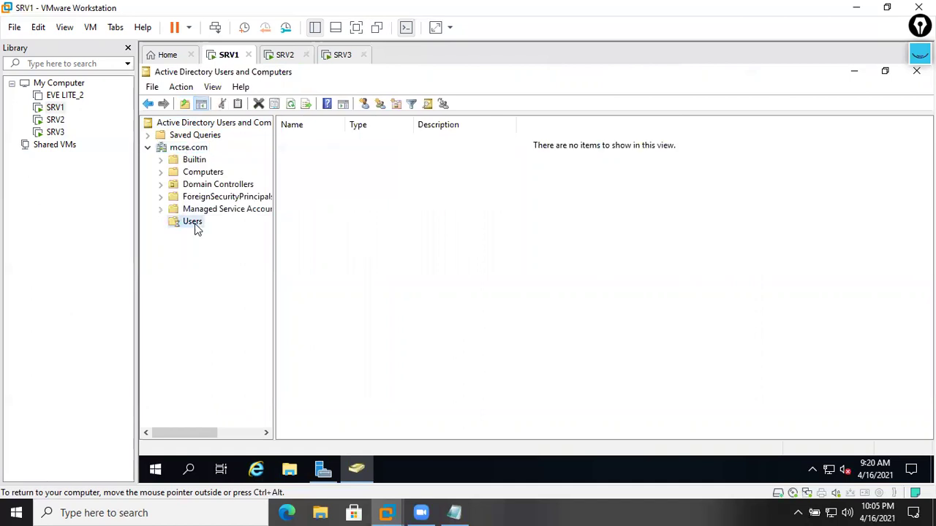
{"action": "left_click", "coordinate": [194, 150]}
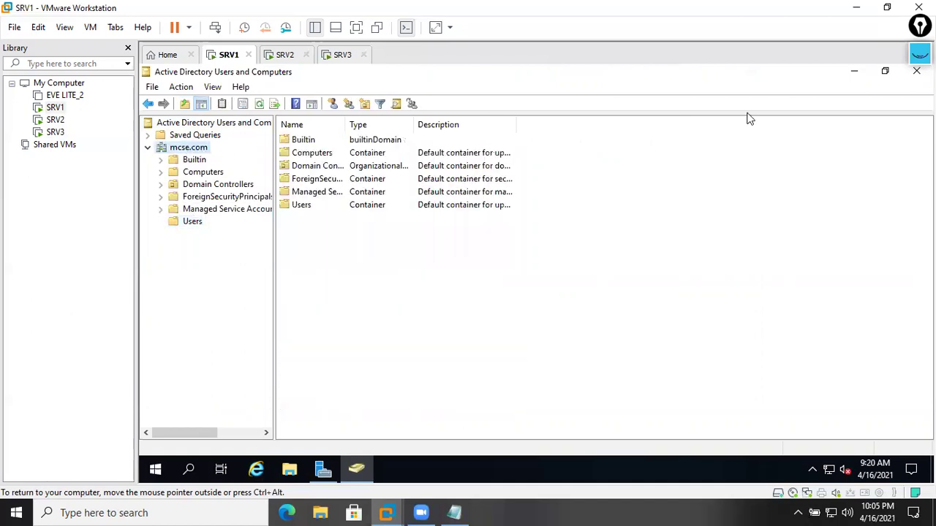
- Minimize the directory window and start DNS Manager from Server Manager Tools
{"action": "left_click", "coordinate": [855, 71]}
{"action": "left_click", "coordinate": [834, 101]}
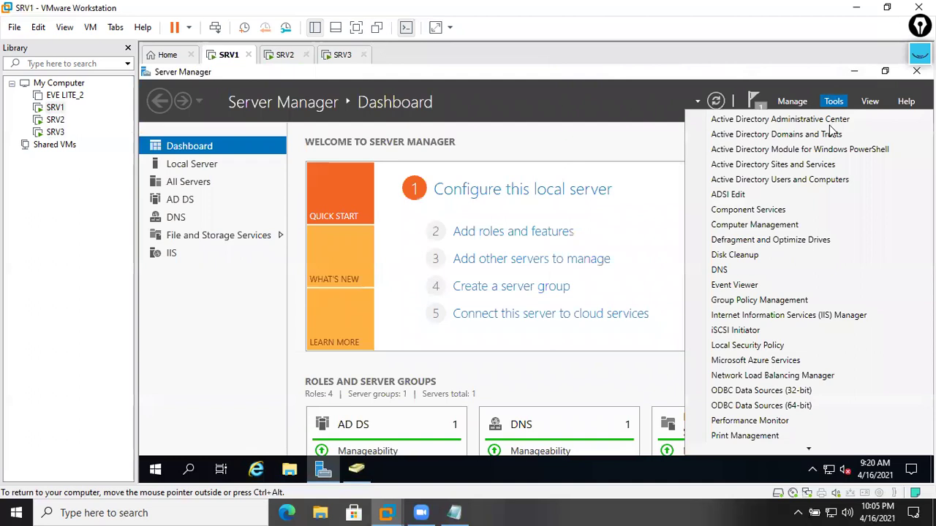
{"action": "left_click", "coordinate": [741, 269]}
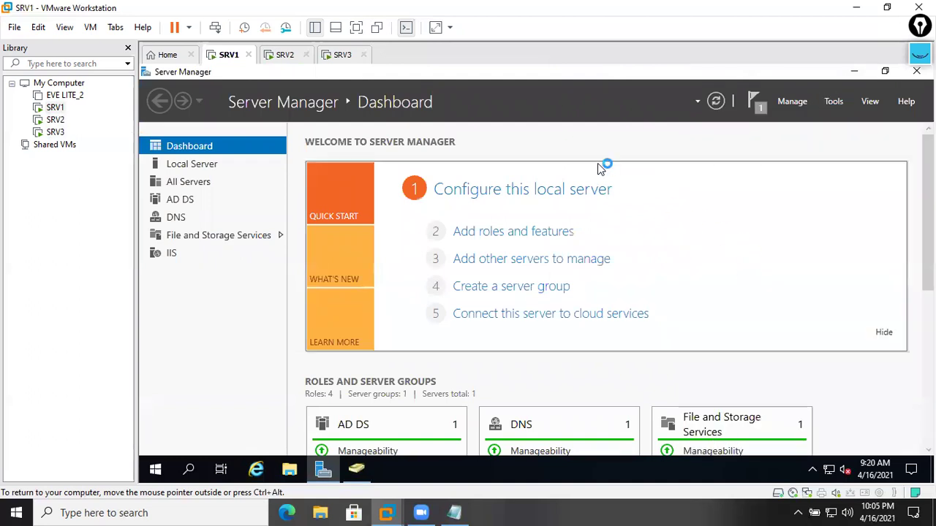
- Maximize DNS Manager and expand SRV1 > Forward Lookup Zones > mcse.com
{"action": "left_click", "coordinate": [641, 101]}
{"action": "left_click", "coordinate": [293, 144]}
{"action": "double_click", "coordinate": [293, 143]}
{"action": "double_click", "coordinate": [176, 134]}
{"action": "double_click", "coordinate": [212, 147]}
{"action": "left_click", "coordinate": [210, 173]}
{"action": "double_click", "coordinate": [209, 174]}
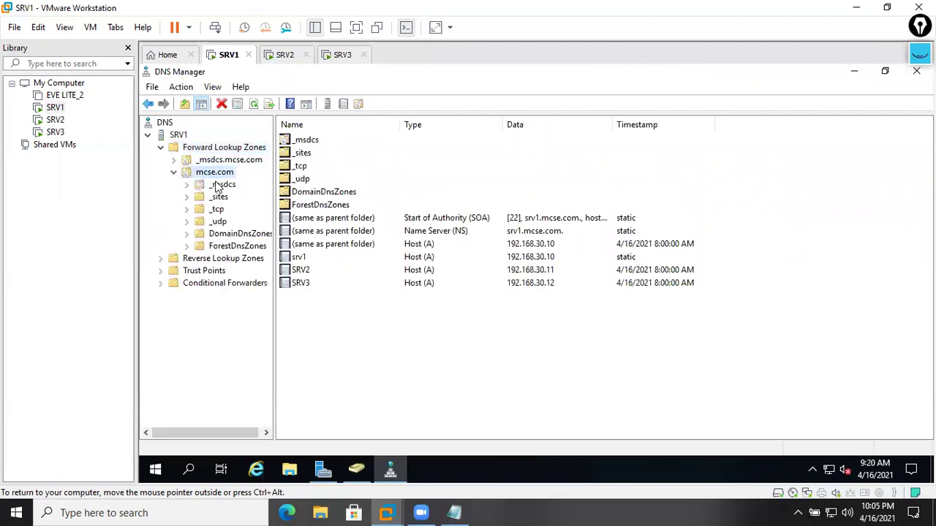
- Inspect the srv1, SRV2 and SRV3 host records (192.168.30.10–12), refresh the zone, then minimize DNS and Server Manager
{"action": "left_click", "coordinate": [320, 301]}
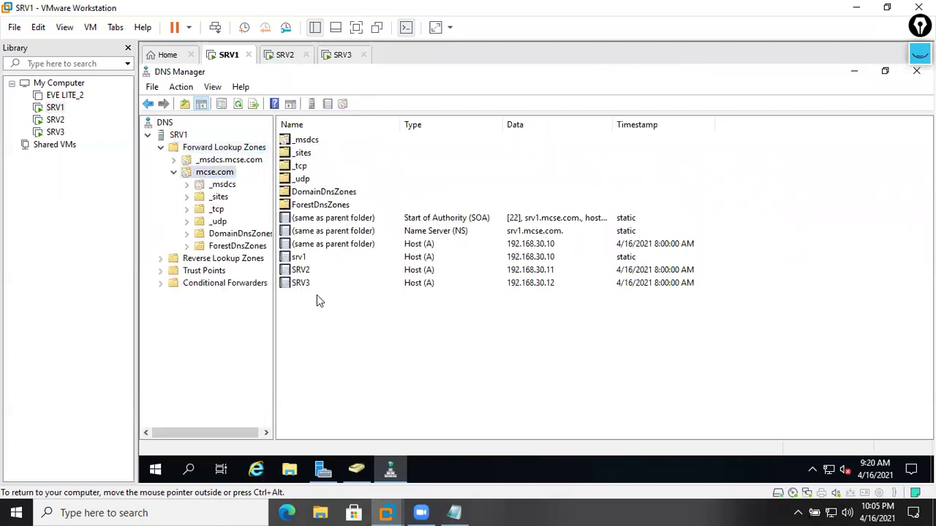
{"action": "left_click", "coordinate": [303, 258]}
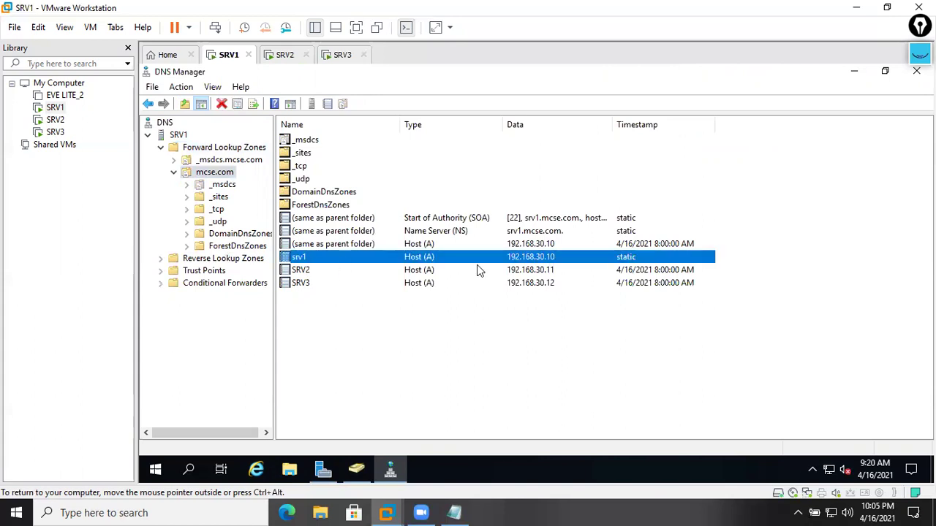
{"action": "left_click", "coordinate": [558, 271]}
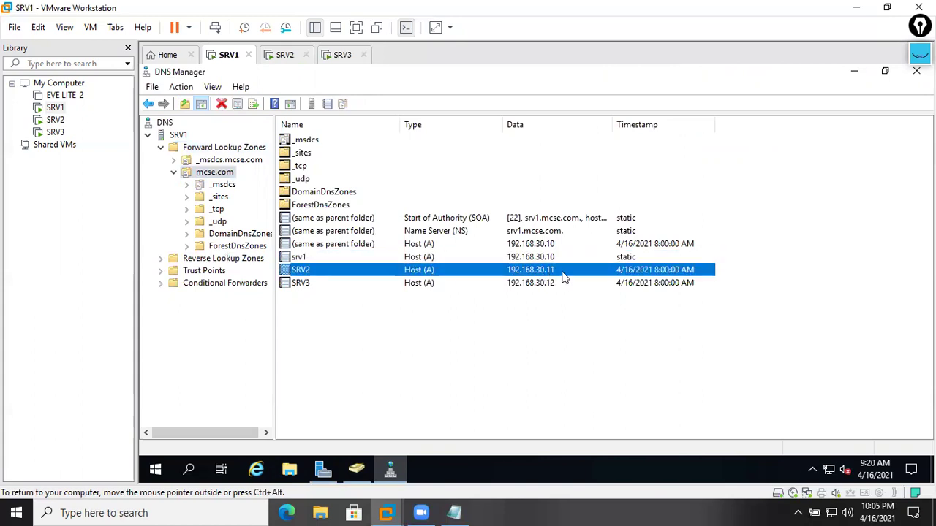
{"action": "left_click", "coordinate": [411, 286]}
{"action": "left_click_drag", "start_coordinate": [544, 319], "coordinate": [539, 266]}
{"action": "right_click", "coordinate": [523, 346]}
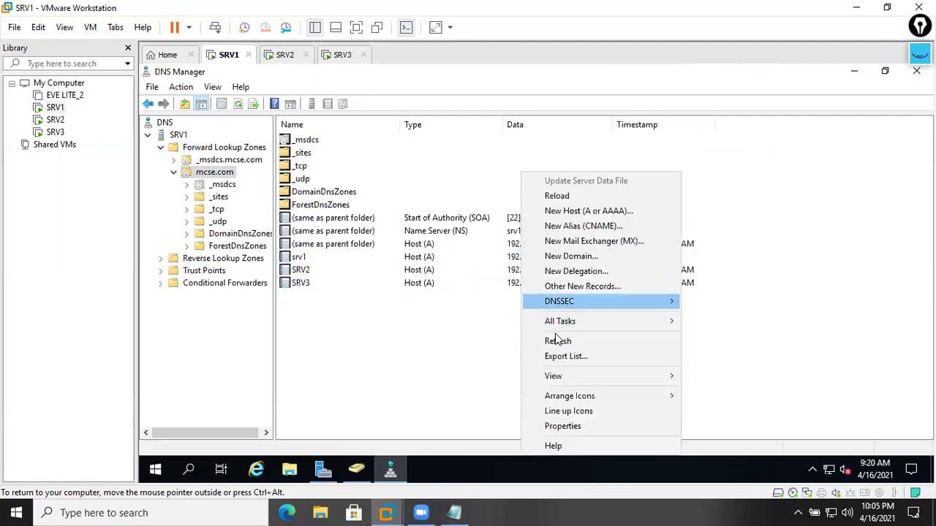
{"action": "left_click", "coordinate": [554, 341]}
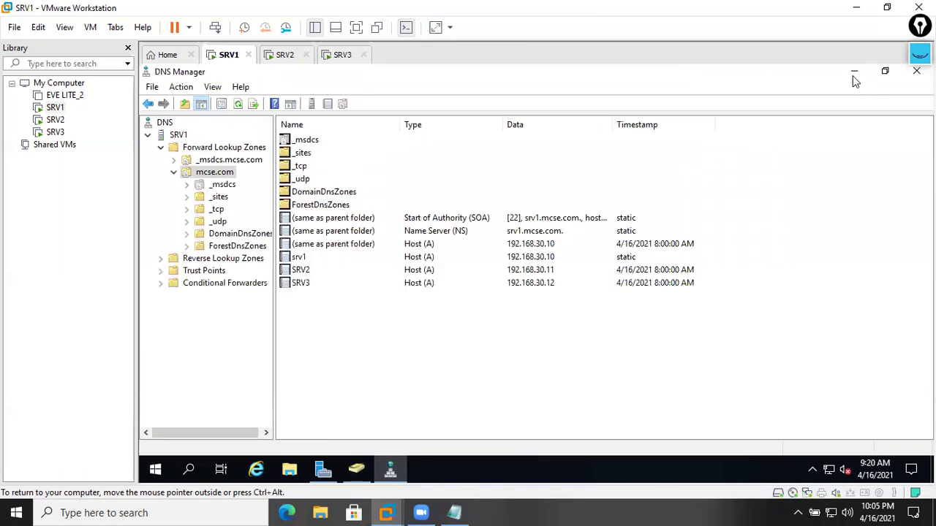
{"action": "left_click", "coordinate": [854, 73]}
{"action": "left_click", "coordinate": [853, 73]}
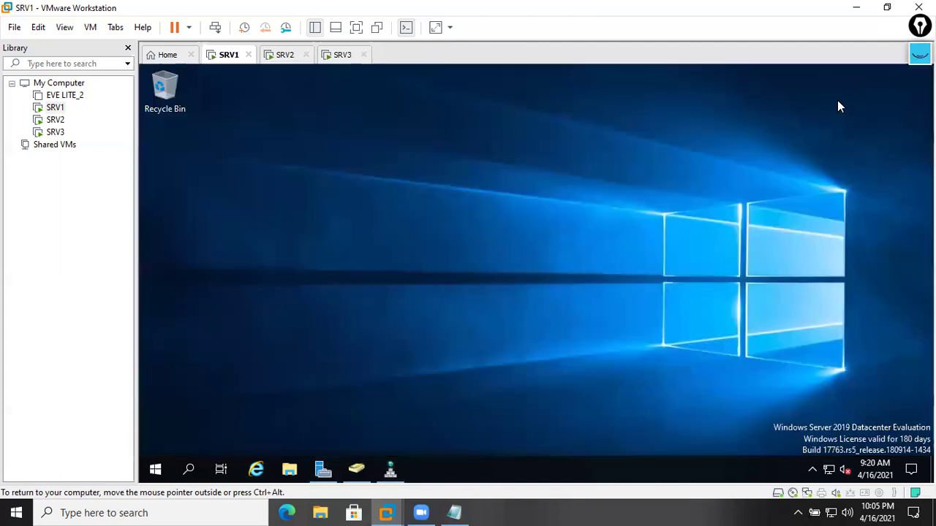
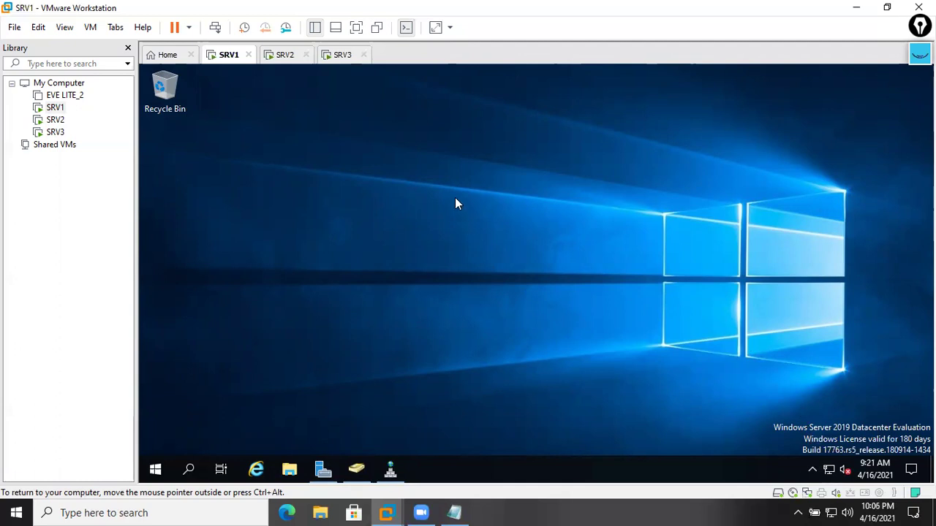
- Sketch three pink server brackets over the desktop and an arrow pointing at the first server
{"action": "left_click", "coordinate": [915, 52]}
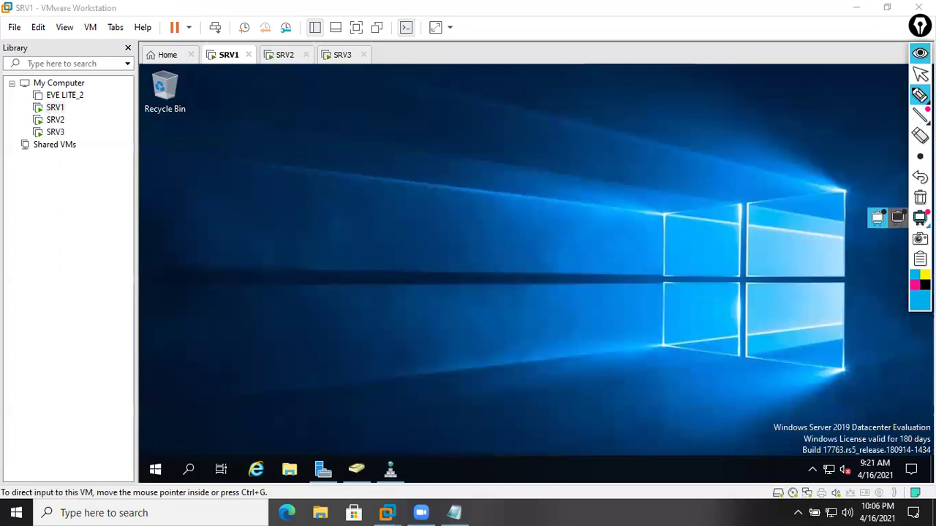
{"action": "left_click", "coordinate": [914, 284]}
{"action": "mouse_move", "coordinate": [355, 222]}
{"action": "left_mouse_down"}
{"action": "mouse_move", "coordinate": [380, 241]}
{"action": "mouse_move", "coordinate": [359, 257]}
{"action": "left_mouse_up"}
{"action": "mouse_move", "coordinate": [497, 153]}
{"action": "left_mouse_down"}
{"action": "mouse_move", "coordinate": [497, 138]}
{"action": "mouse_move", "coordinate": [504, 165]}
{"action": "left_mouse_up"}
{"action": "left_click_drag", "start_coordinate": [552, 250], "coordinate": [579, 252]}
{"action": "left_click_drag", "start_coordinate": [211, 280], "coordinate": [283, 257]}
{"action": "left_click_drag", "start_coordinate": [272, 235], "coordinate": [301, 234]}
- Change the annotation pen colour, trying green, black and cyan before settling on yellow
{"action": "key", "text": "b"}
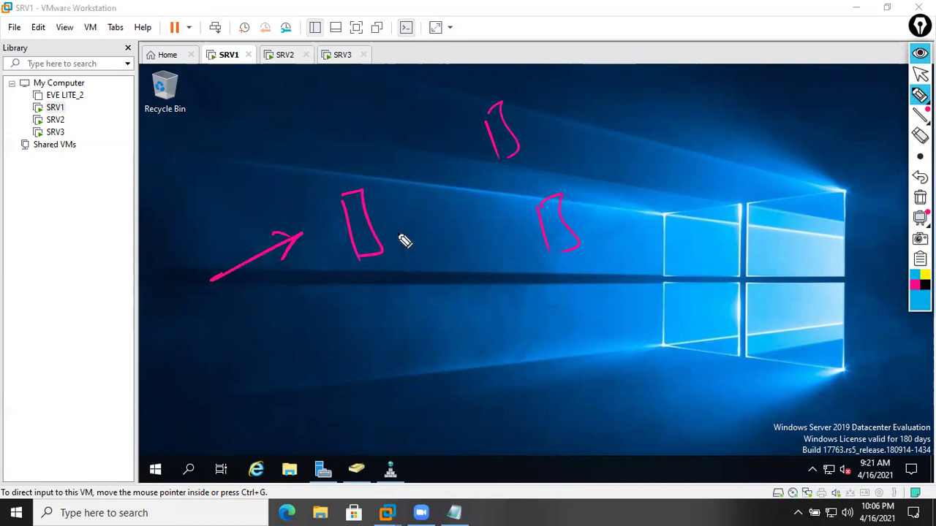
{"action": "left_click", "coordinate": [920, 300]}
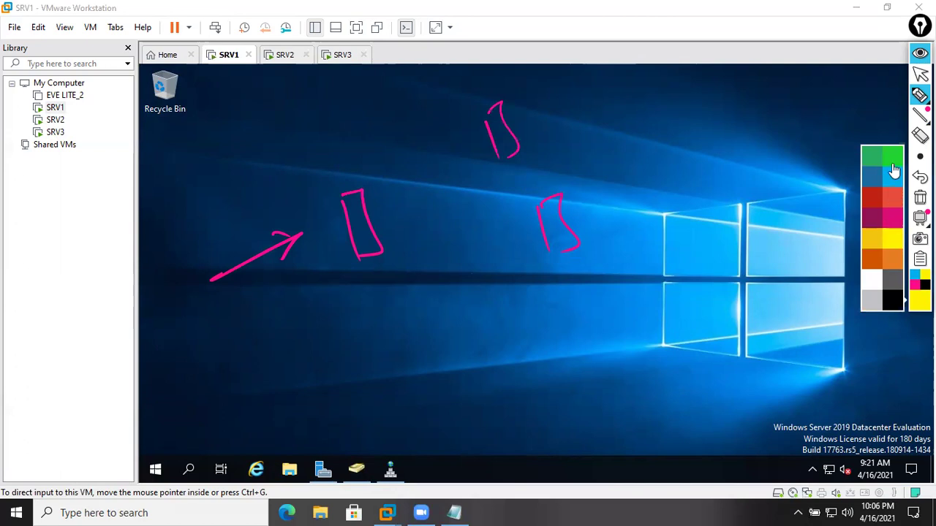
{"action": "left_click", "coordinate": [894, 160]}
{"action": "left_click", "coordinate": [915, 301]}
{"action": "left_click", "coordinate": [893, 301]}
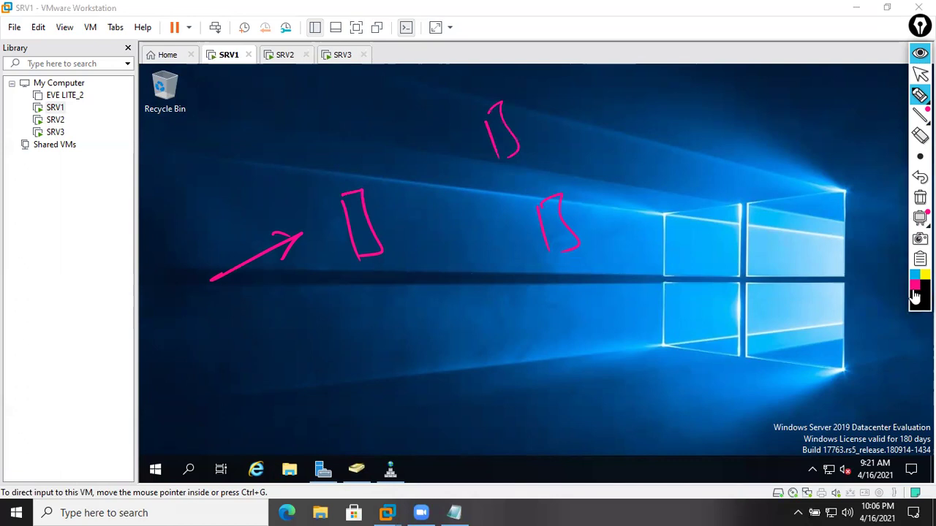
{"action": "left_click", "coordinate": [914, 277]}
{"action": "key", "text": "y"}
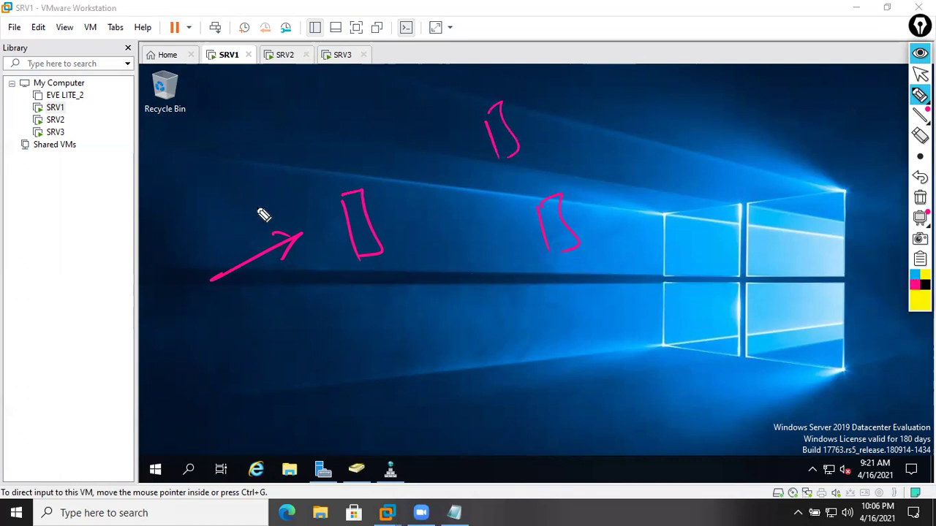
- Label the servers SRV1 192.168.30.10, SRV2 192.168.30.11 and SRV3 192.168.30.12 in yellow
{"action": "mouse_move", "coordinate": [299, 162]}
{"action": "left_mouse_down"}
{"action": "mouse_move", "coordinate": [322, 169]}
{"action": "mouse_move", "coordinate": [359, 147]}
{"action": "mouse_move", "coordinate": [387, 99]}
{"action": "mouse_move", "coordinate": [417, 103]}
{"action": "mouse_move", "coordinate": [381, 194]}
{"action": "mouse_move", "coordinate": [410, 157]}
{"action": "mouse_move", "coordinate": [412, 168]}
{"action": "left_mouse_up"}
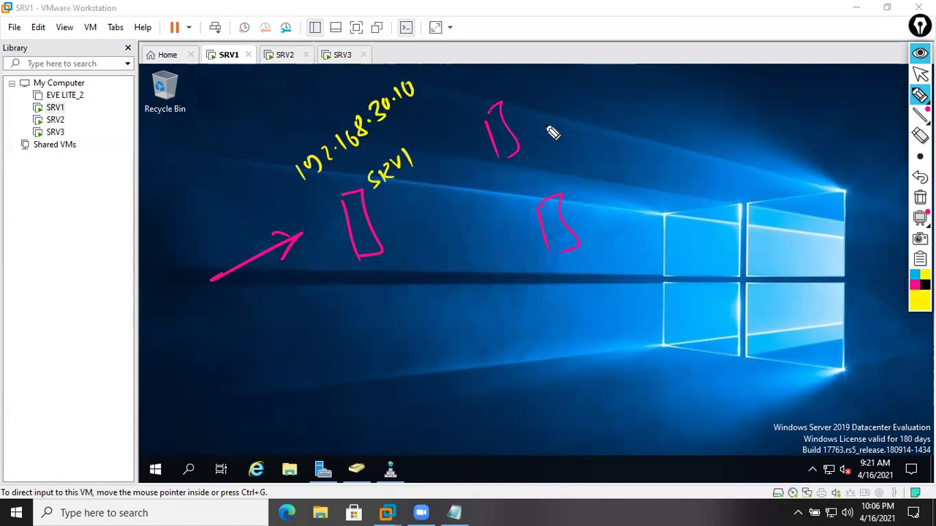
{"action": "mouse_move", "coordinate": [534, 95]}
{"action": "left_mouse_down"}
{"action": "mouse_move", "coordinate": [553, 115]}
{"action": "mouse_move", "coordinate": [650, 56]}
{"action": "mouse_move", "coordinate": [678, 57]}
{"action": "mouse_move", "coordinate": [610, 125]}
{"action": "mouse_move", "coordinate": [626, 125]}
{"action": "mouse_move", "coordinate": [648, 100]}
{"action": "mouse_move", "coordinate": [697, 93]}
{"action": "mouse_move", "coordinate": [682, 90]}
{"action": "left_mouse_up"}
{"action": "mouse_move", "coordinate": [601, 223]}
{"action": "left_mouse_down"}
{"action": "mouse_move", "coordinate": [604, 239]}
{"action": "mouse_move", "coordinate": [646, 231]}
{"action": "left_mouse_up"}
{"action": "mouse_move", "coordinate": [655, 196]}
{"action": "left_mouse_down"}
{"action": "mouse_move", "coordinate": [662, 213]}
{"action": "mouse_move", "coordinate": [696, 188]}
{"action": "mouse_move", "coordinate": [738, 182]}
{"action": "mouse_move", "coordinate": [752, 153]}
{"action": "mouse_move", "coordinate": [756, 182]}
{"action": "left_mouse_up"}
{"action": "left_click_drag", "start_coordinate": [691, 244], "coordinate": [751, 233]}
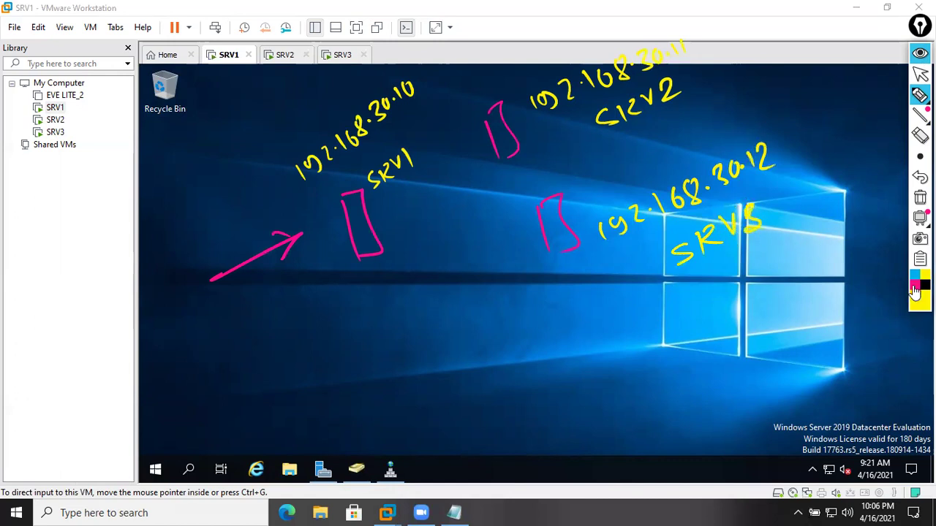
- Write the cluster address 192.168.30.200 in magenta and draw a box around it
{"action": "left_click", "coordinate": [913, 286]}
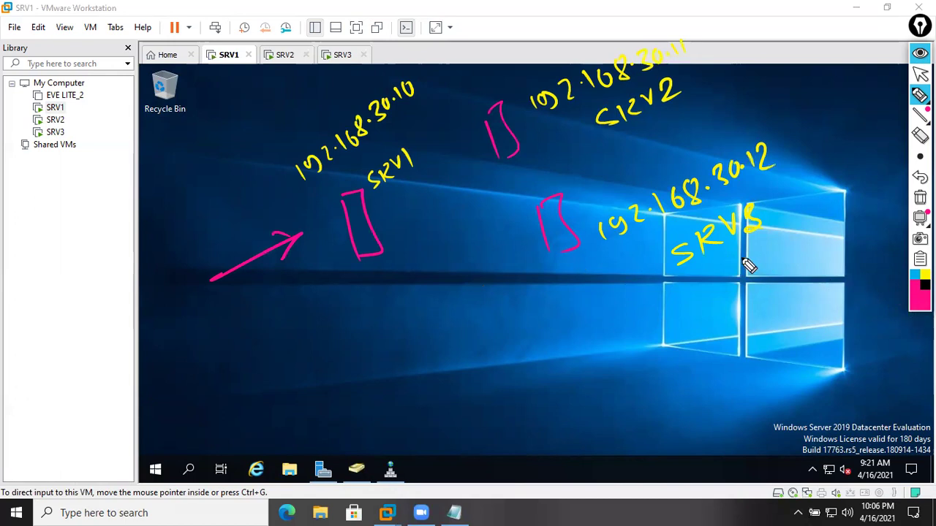
{"action": "mouse_move", "coordinate": [403, 292]}
{"action": "left_mouse_down"}
{"action": "mouse_move", "coordinate": [399, 308]}
{"action": "mouse_move", "coordinate": [436, 281]}
{"action": "mouse_move", "coordinate": [462, 234]}
{"action": "mouse_move", "coordinate": [477, 232]}
{"action": "mouse_move", "coordinate": [543, 155]}
{"action": "left_mouse_up"}
{"action": "mouse_move", "coordinate": [372, 285]}
{"action": "left_mouse_down"}
{"action": "mouse_move", "coordinate": [418, 334]}
{"action": "mouse_move", "coordinate": [519, 230]}
{"action": "mouse_move", "coordinate": [570, 149]}
{"action": "mouse_move", "coordinate": [552, 128]}
{"action": "left_mouse_up"}
{"action": "mouse_move", "coordinate": [378, 286]}
{"action": "left_mouse_down"}
{"action": "mouse_move", "coordinate": [516, 152]}
{"action": "mouse_move", "coordinate": [562, 138]}
{"action": "left_mouse_up"}
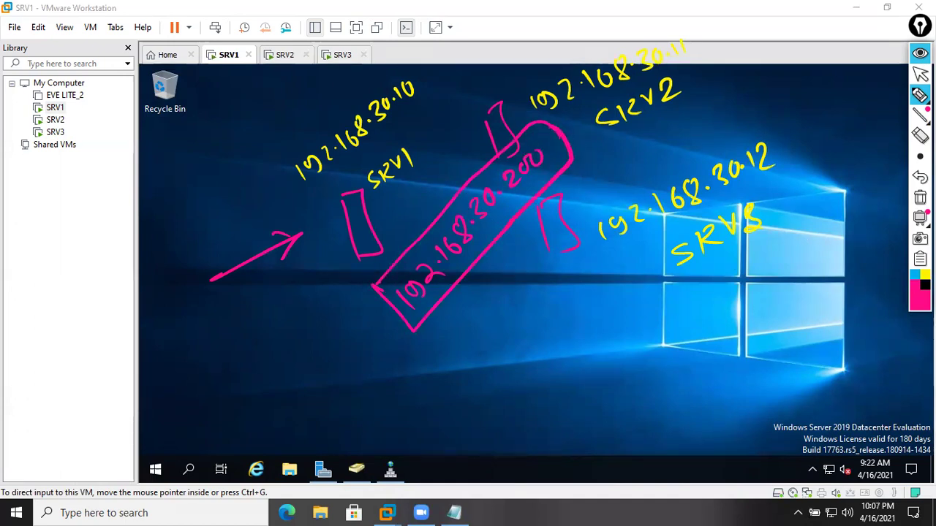
- Draw orange arrows from SRV1 to SRV2 and SRV3, circle 'website', then erase all drawings
{"action": "left_click", "coordinate": [917, 302]}
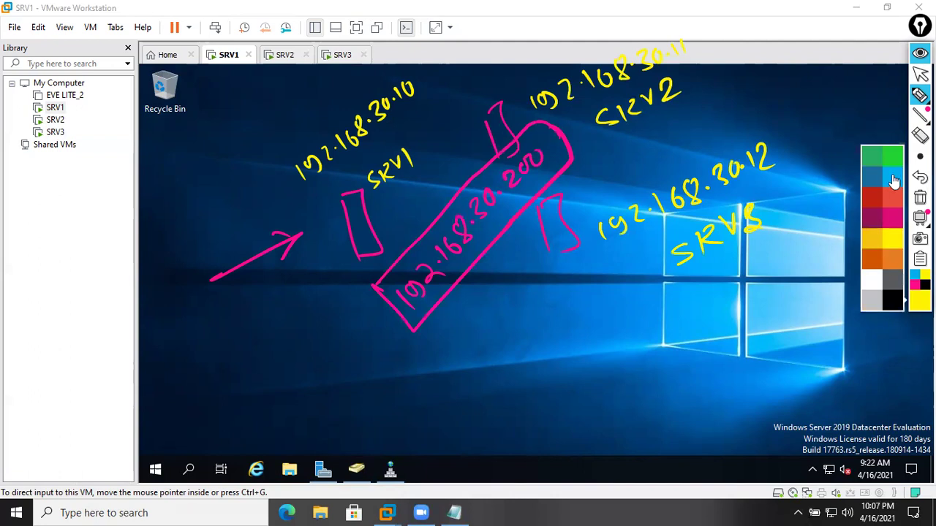
{"action": "left_click", "coordinate": [873, 261]}
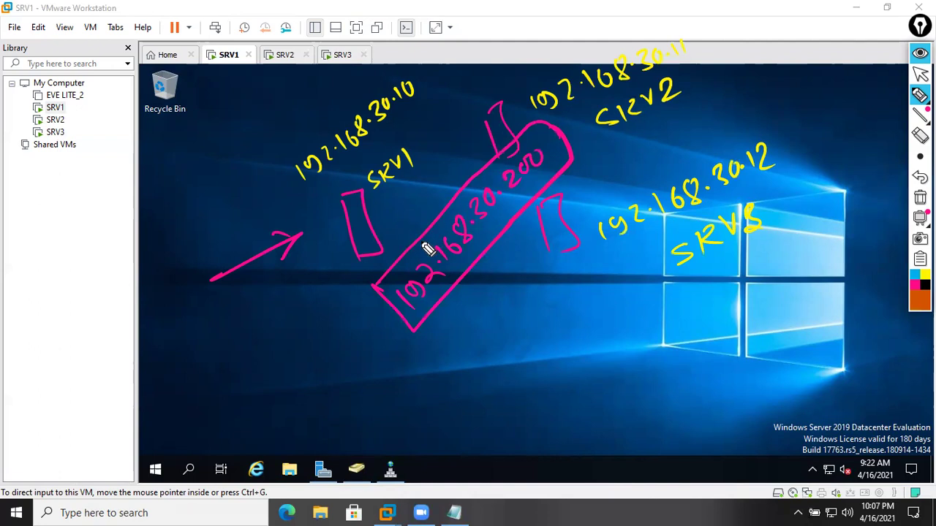
{"action": "mouse_move", "coordinate": [385, 215]}
{"action": "left_mouse_down"}
{"action": "mouse_move", "coordinate": [455, 183]}
{"action": "mouse_move", "coordinate": [475, 150]}
{"action": "left_mouse_up"}
{"action": "left_click_drag", "start_coordinate": [404, 204], "coordinate": [552, 222]}
{"action": "left_click_drag", "start_coordinate": [375, 190], "coordinate": [375, 199]}
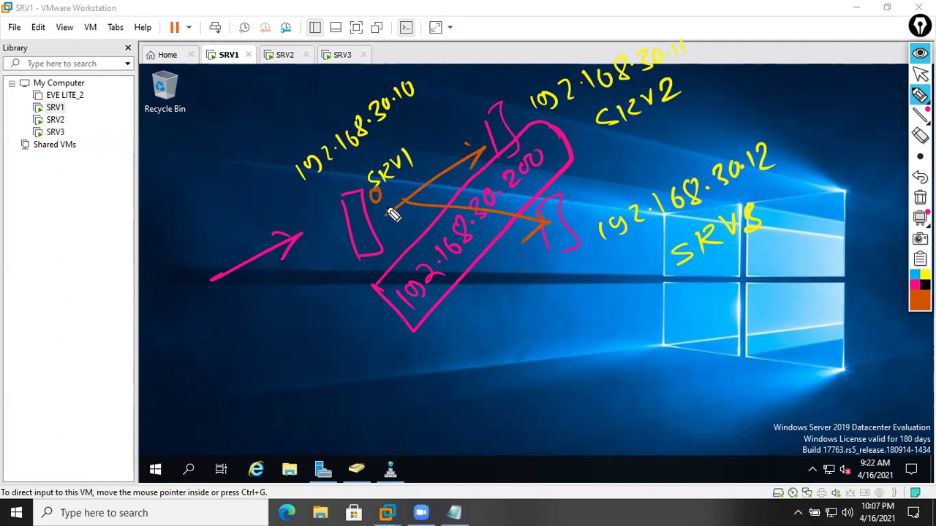
{"action": "mouse_move", "coordinate": [407, 329]}
{"action": "left_mouse_down"}
{"action": "mouse_move", "coordinate": [425, 358]}
{"action": "mouse_move", "coordinate": [442, 302]}
{"action": "left_mouse_up"}
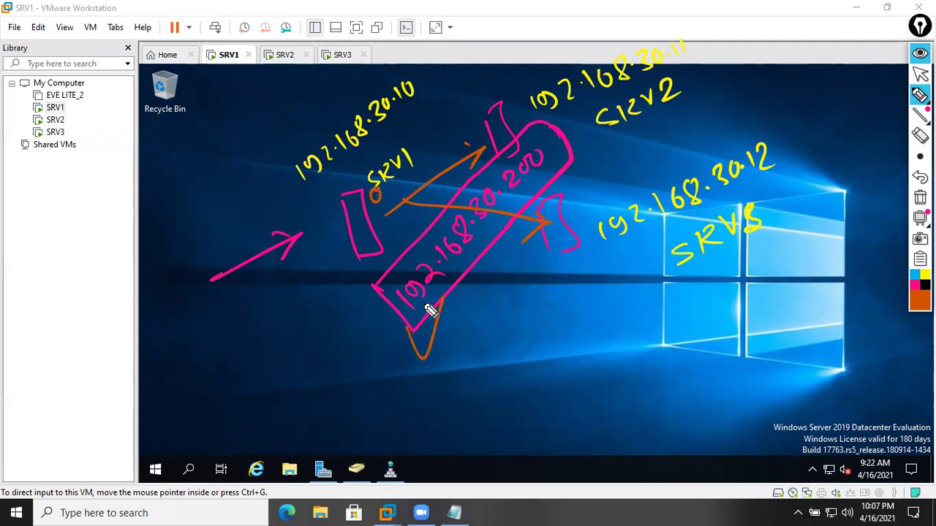
{"action": "mouse_move", "coordinate": [465, 349]}
{"action": "left_mouse_down"}
{"action": "mouse_move", "coordinate": [487, 361]}
{"action": "mouse_move", "coordinate": [533, 317]}
{"action": "mouse_move", "coordinate": [539, 351]}
{"action": "mouse_move", "coordinate": [553, 274]}
{"action": "left_mouse_up"}
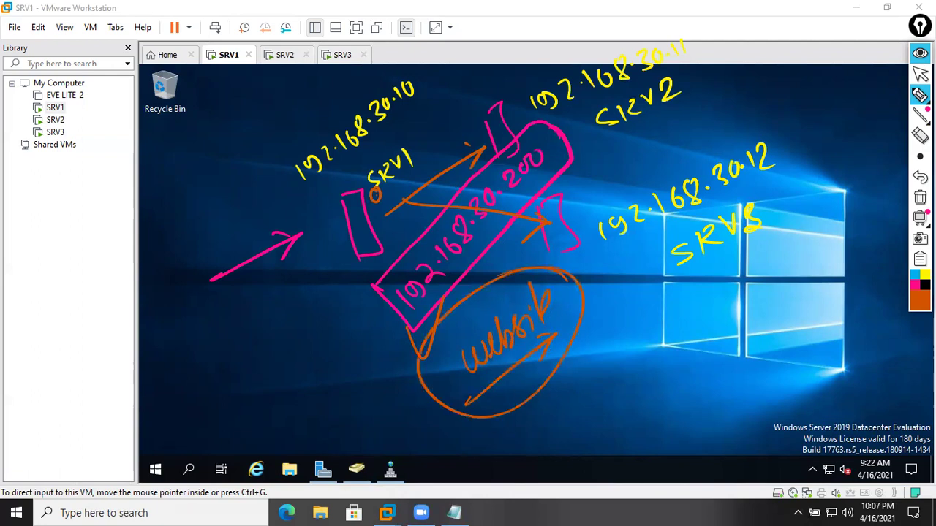
{"action": "left_click", "coordinate": [919, 198]}
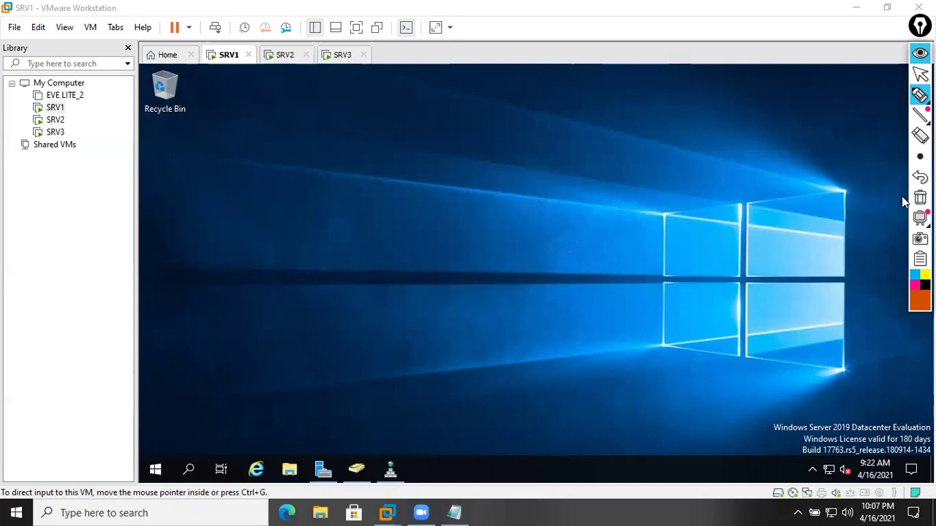
- Put away the annotation tools and launch Network Load Balancing Manager from Server Manager Tools
{"action": "left_click", "coordinate": [919, 53]}
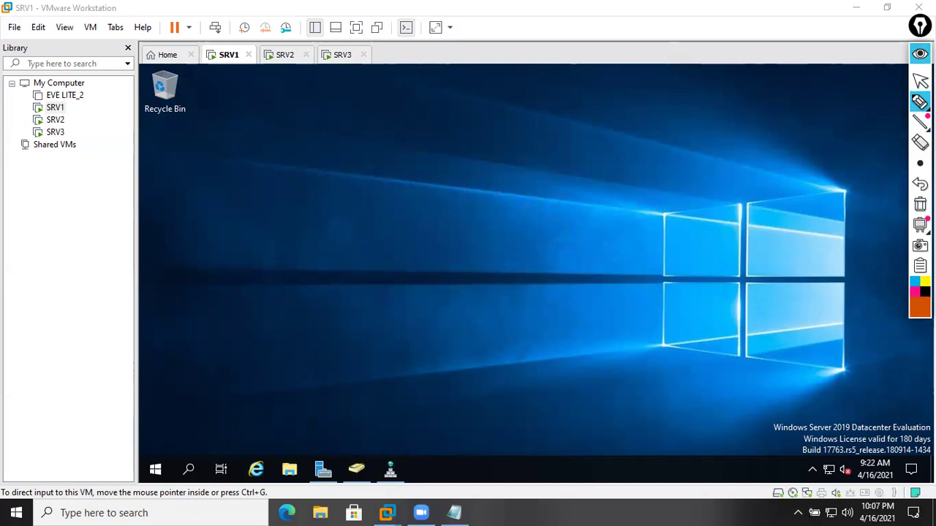
{"action": "left_click", "coordinate": [322, 469]}
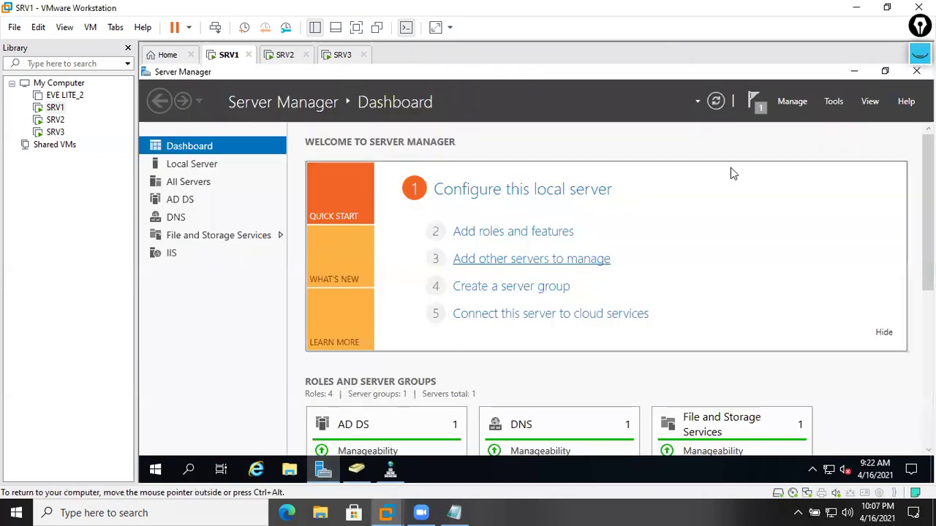
{"action": "left_click", "coordinate": [833, 101]}
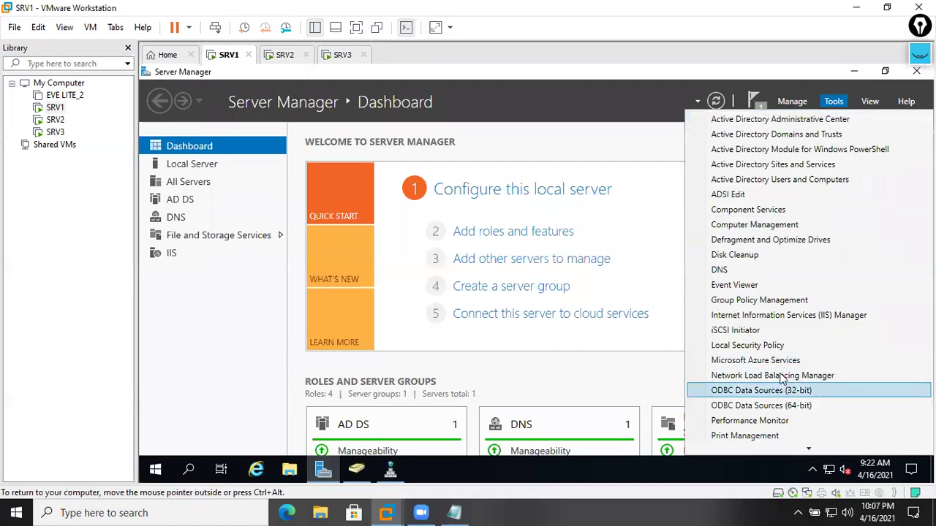
{"action": "scroll", "coordinate": [781, 376], "scroll_direction": "down", "scroll_amount": 2}
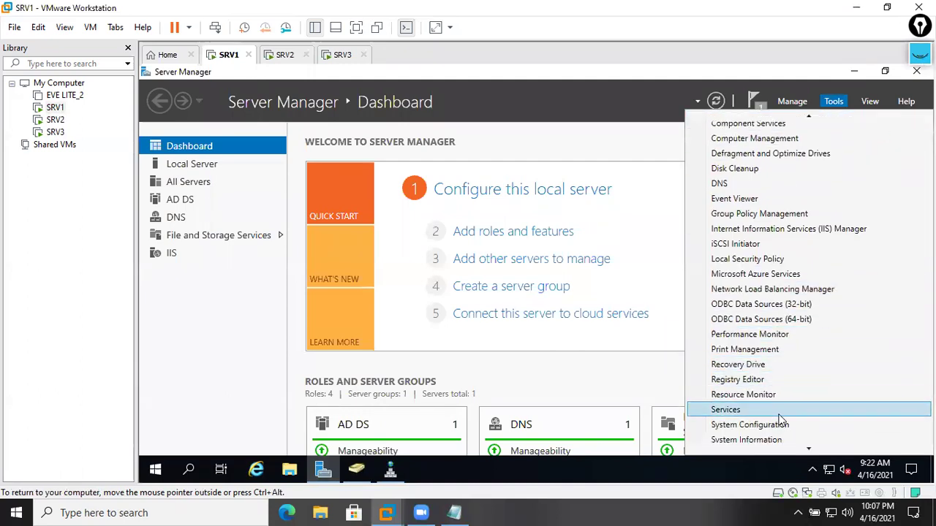
{"action": "scroll", "coordinate": [780, 413], "scroll_direction": "down", "scroll_amount": 2}
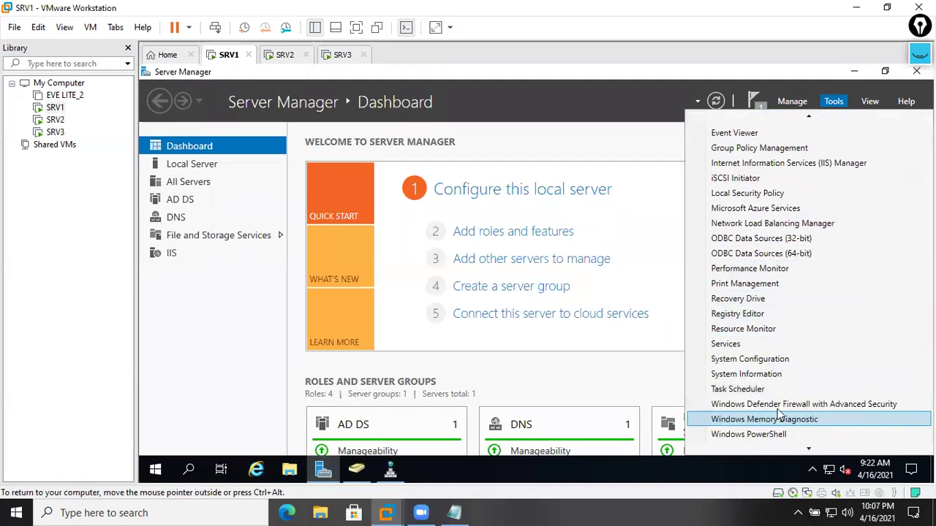
{"action": "left_click", "coordinate": [786, 224]}
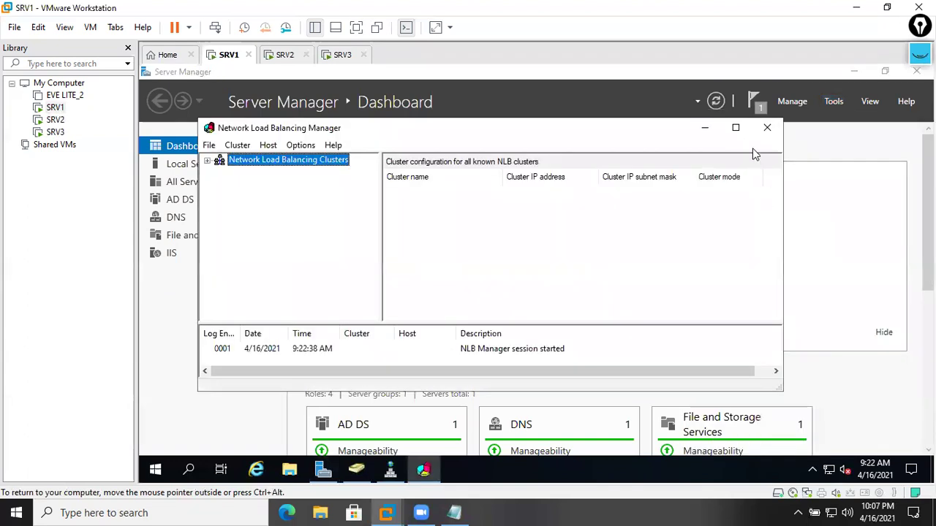
- Maximize NLB Manager and switch the VMware view to Full Screen
{"action": "left_click", "coordinate": [734, 126]}
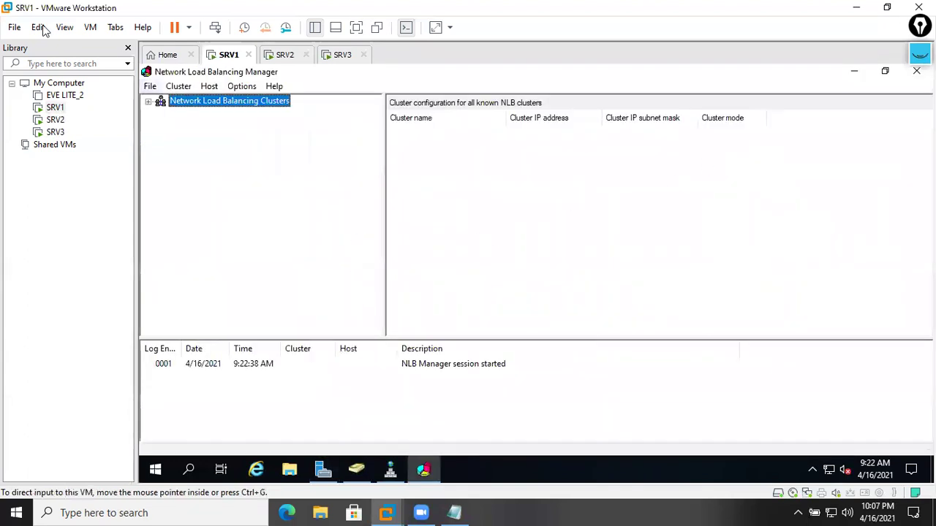
{"action": "left_click", "coordinate": [64, 27]}
{"action": "left_click", "coordinate": [82, 43]}
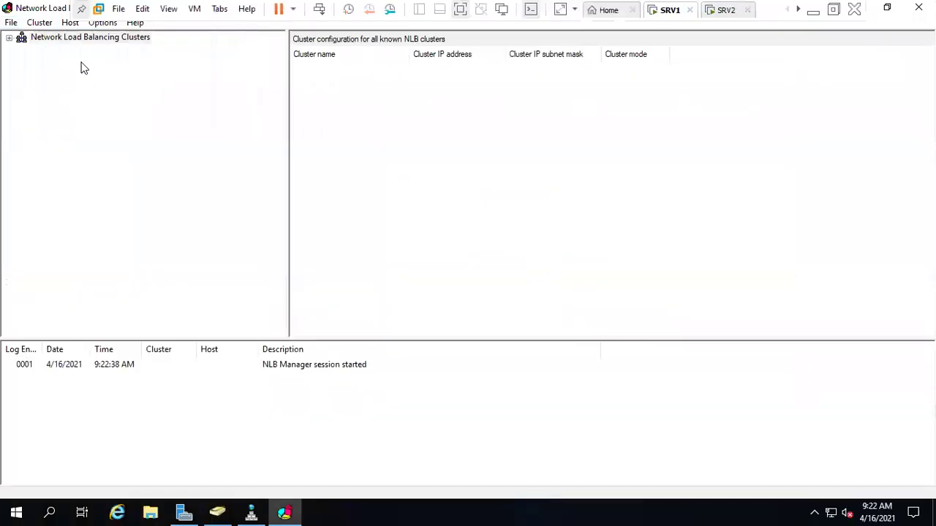
- Start a New Cluster on host SRV1 and accept the default host parameters
{"action": "right_click", "coordinate": [23, 38]}
{"action": "left_click", "coordinate": [58, 46]}
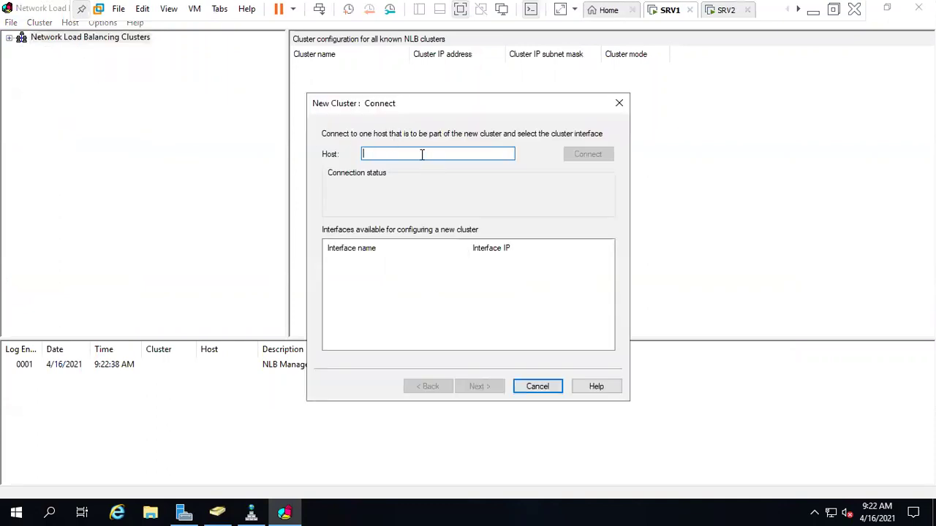
{"action": "type", "text": "SRV1"}
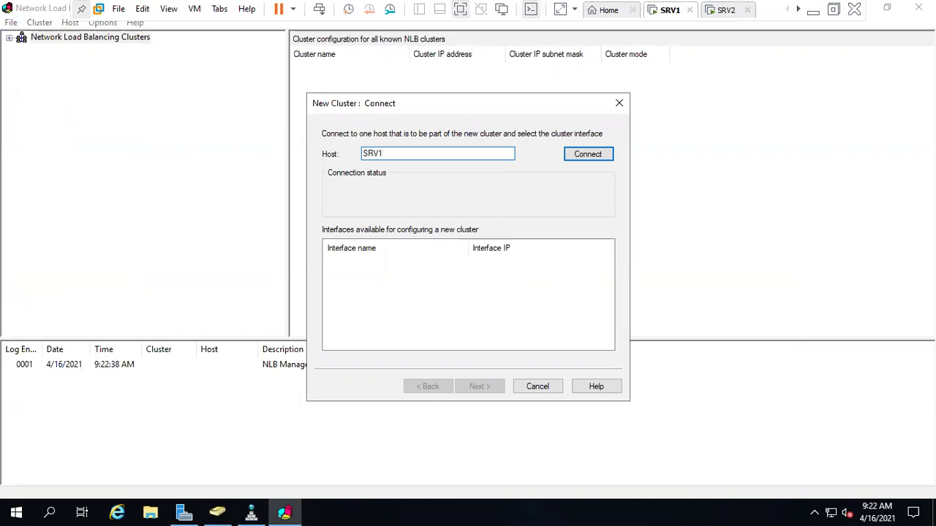
{"action": "left_click", "coordinate": [607, 153]}
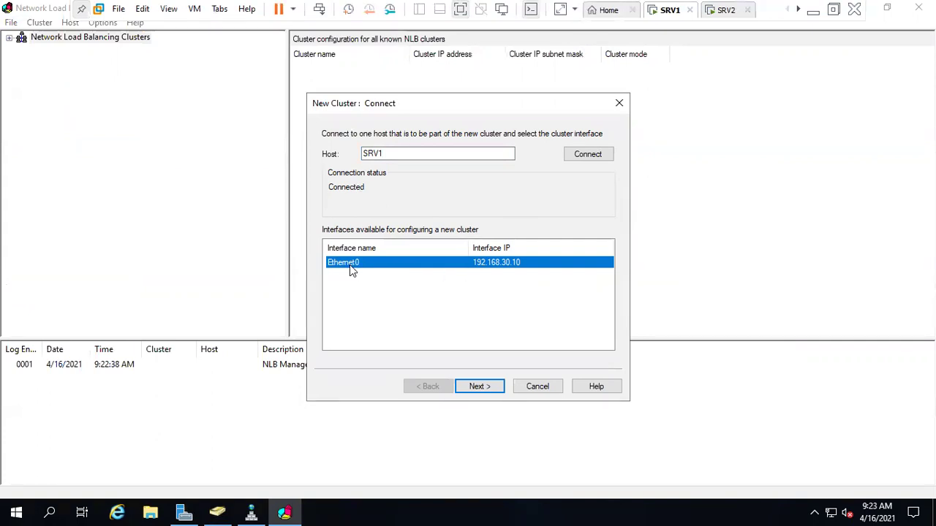
{"action": "left_click", "coordinate": [480, 388]}
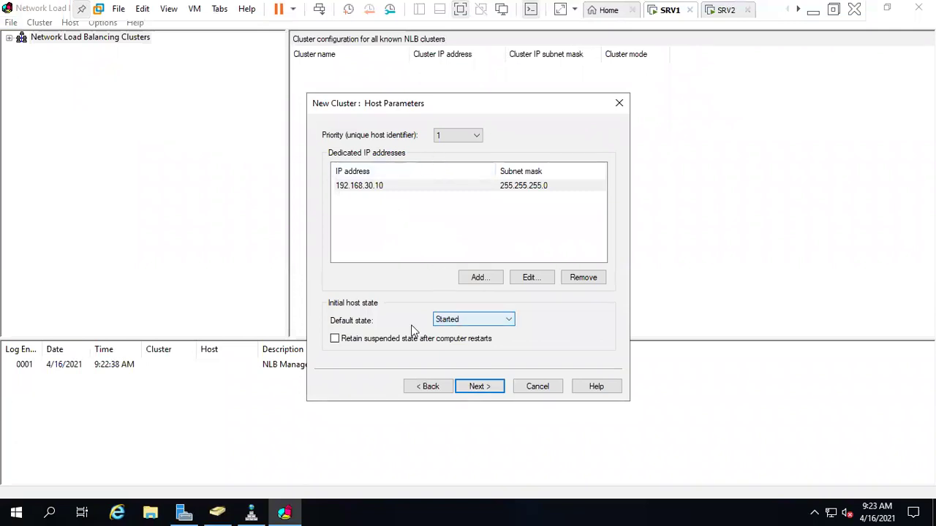
{"action": "left_click", "coordinate": [485, 385]}
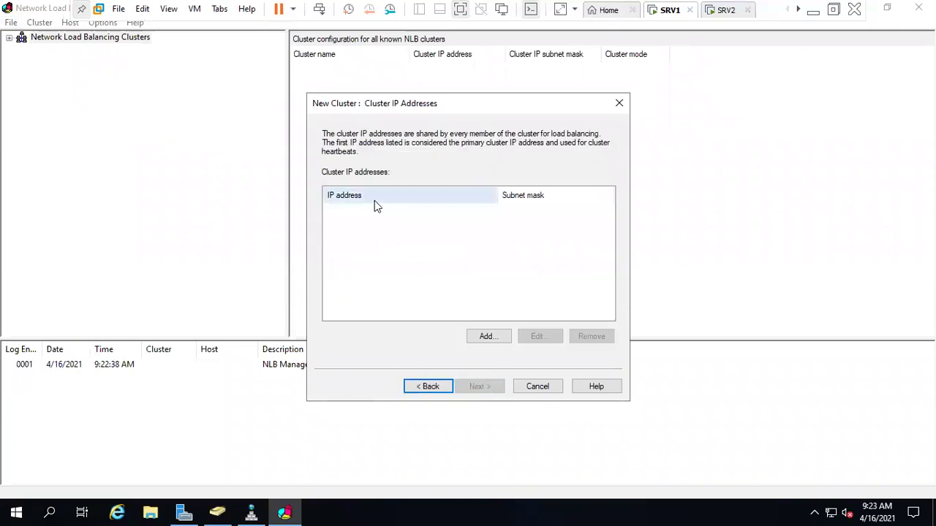
- Add cluster IP 192.168.30.200 with mask 255.255.255.0 and set multicast mode
{"action": "left_click", "coordinate": [481, 336]}
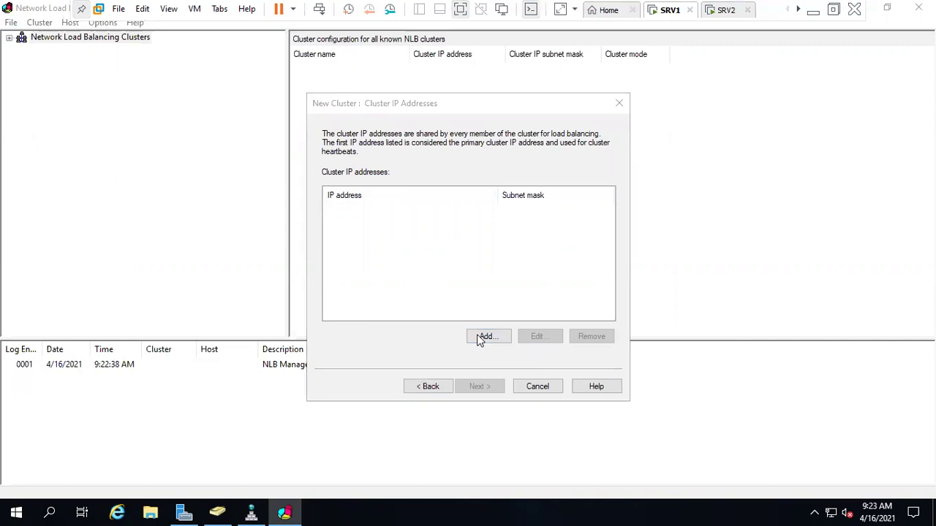
{"action": "type", "text": "192 . 168 . 30 . 200"}
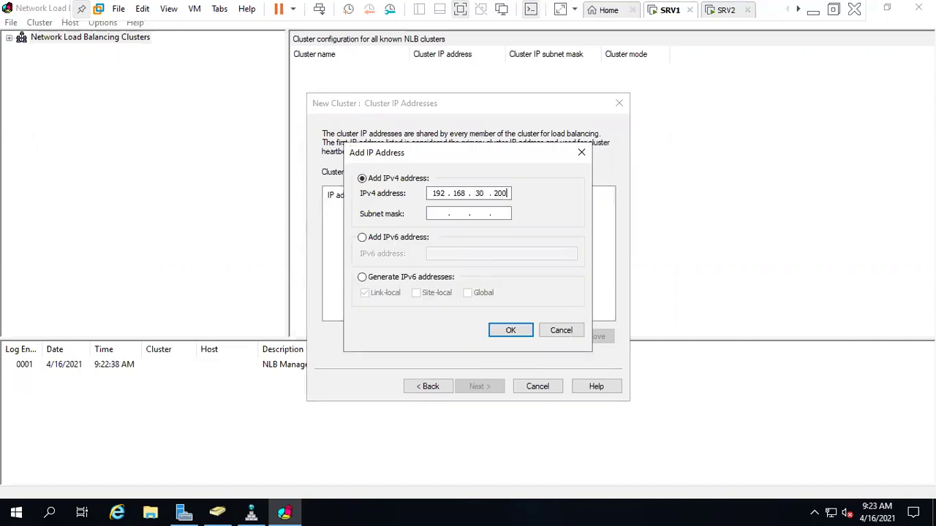
{"action": "left_click", "coordinate": [486, 213]}
{"action": "left_click", "coordinate": [509, 334]}
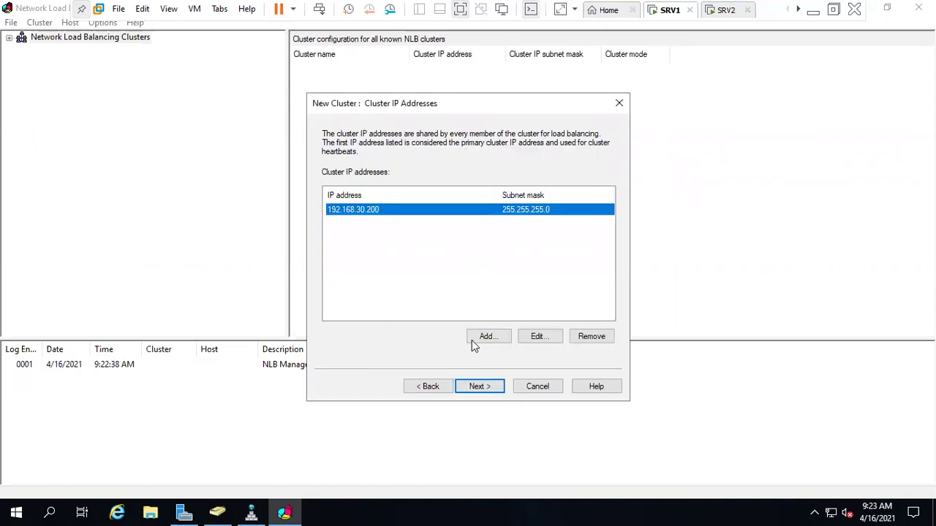
{"action": "left_click", "coordinate": [500, 387]}
{"action": "left_click", "coordinate": [361, 270]}
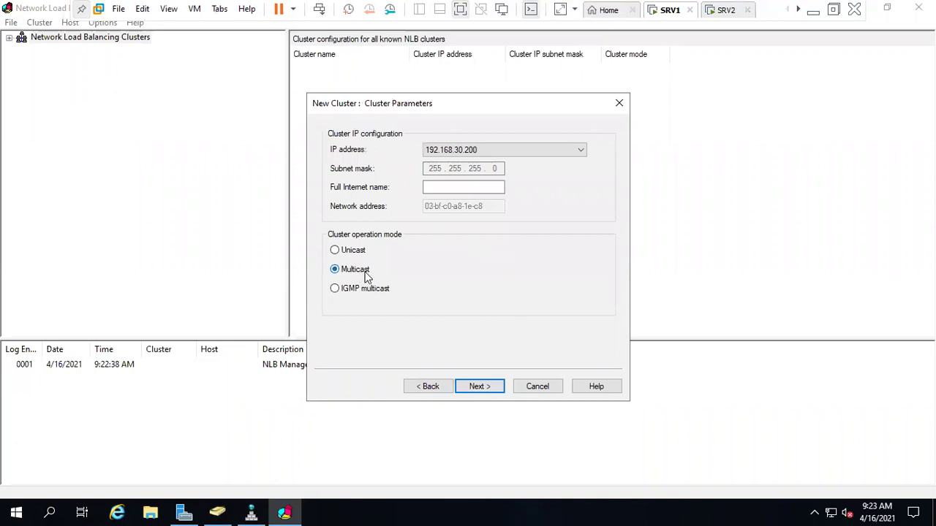
- Edit the default port rule to cover only TCP port 80 through 80
{"action": "left_click", "coordinate": [479, 386]}
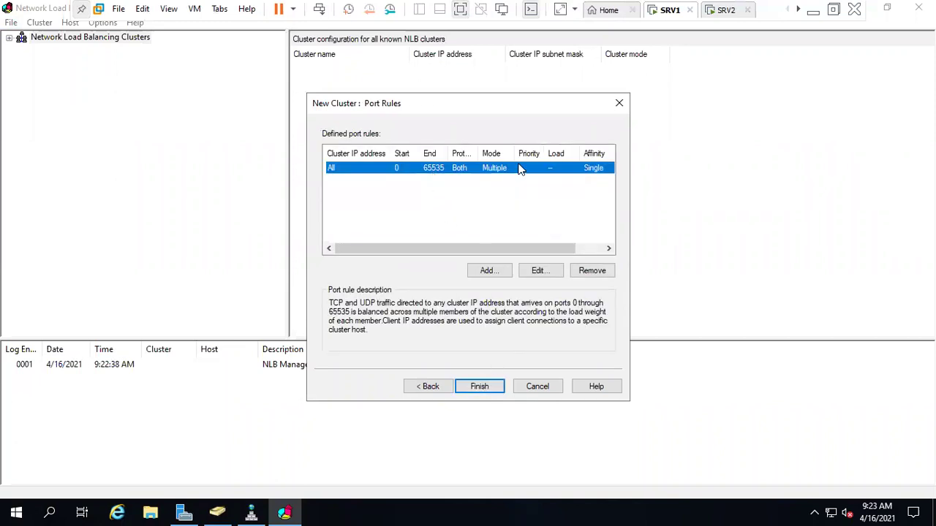
{"action": "left_click", "coordinate": [537, 270]}
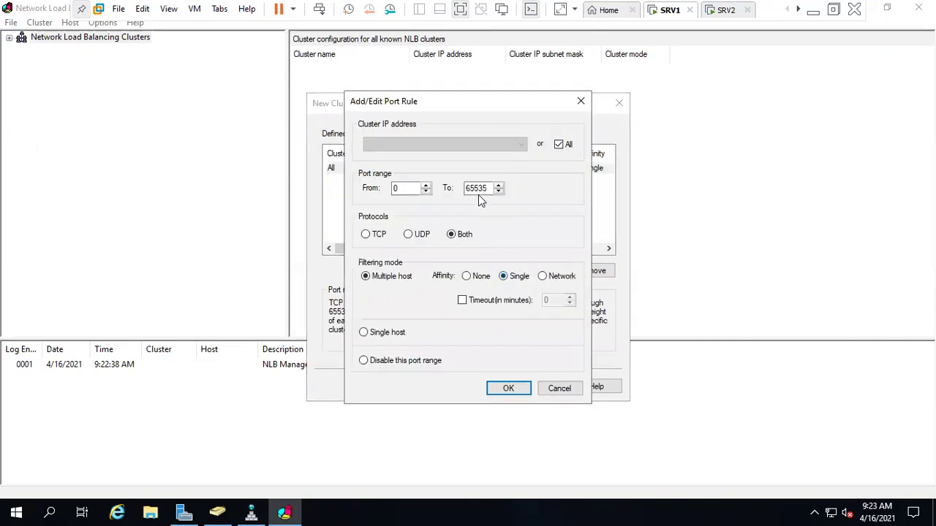
{"action": "left_click", "coordinate": [389, 188]}
{"action": "double_click", "coordinate": [388, 188]}
{"action": "key", "text": "Tab"}
{"action": "key", "text": "BackSpace"}
{"action": "left_click", "coordinate": [379, 239]}
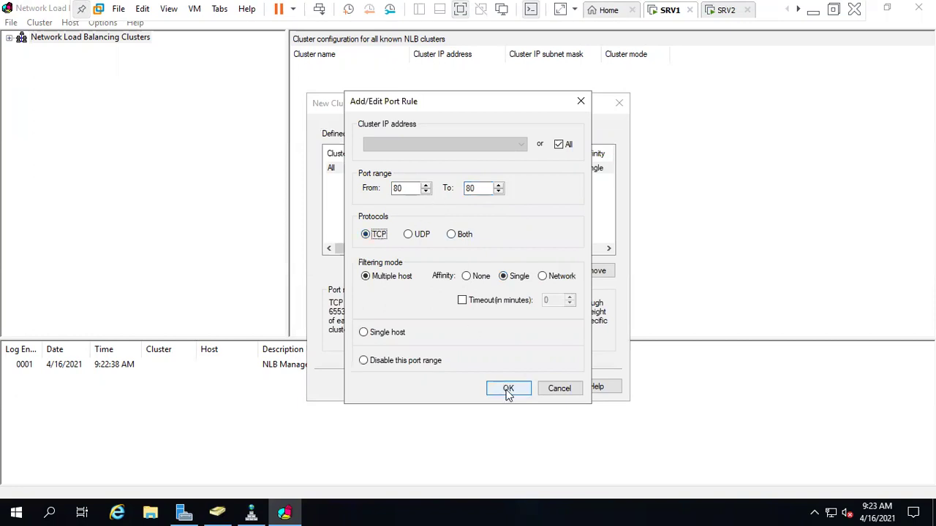
{"action": "left_click", "coordinate": [507, 390]}
{"action": "left_click", "coordinate": [448, 173]}
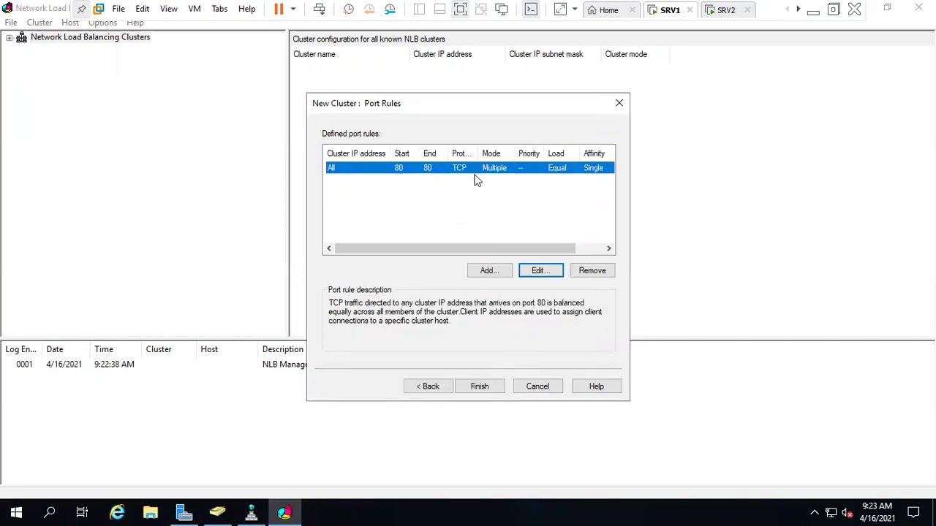
- Finish creating the cluster and review SRV1's port rules and the cluster's hosts
{"action": "left_click", "coordinate": [491, 388]}
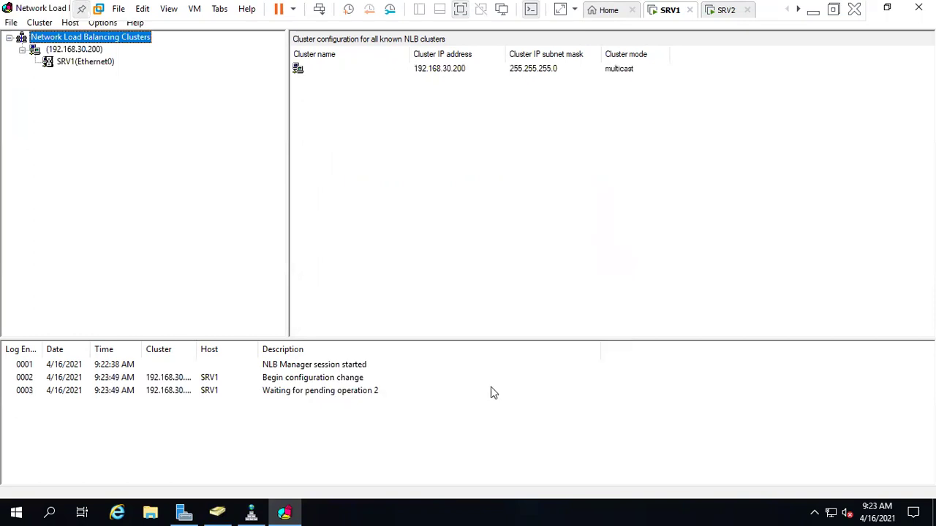
{"action": "left_click", "coordinate": [86, 62]}
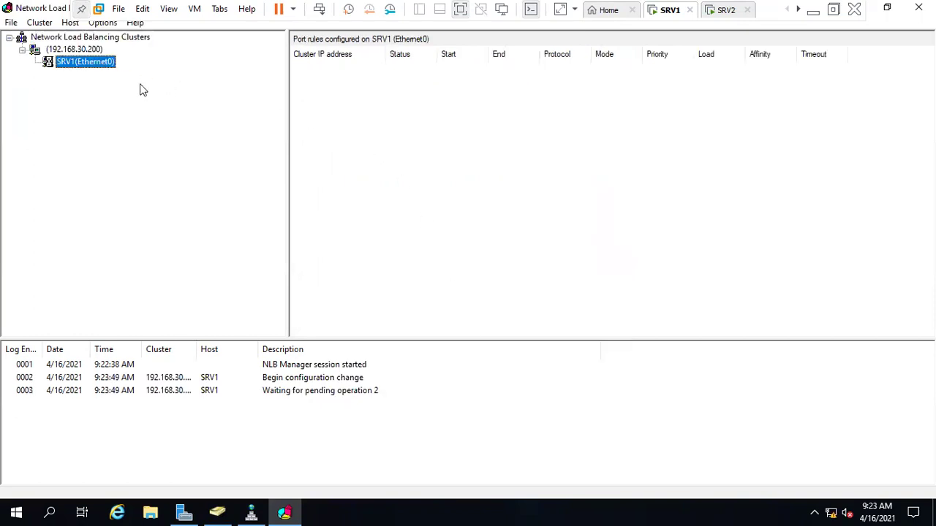
{"action": "right_click", "coordinate": [83, 51]}
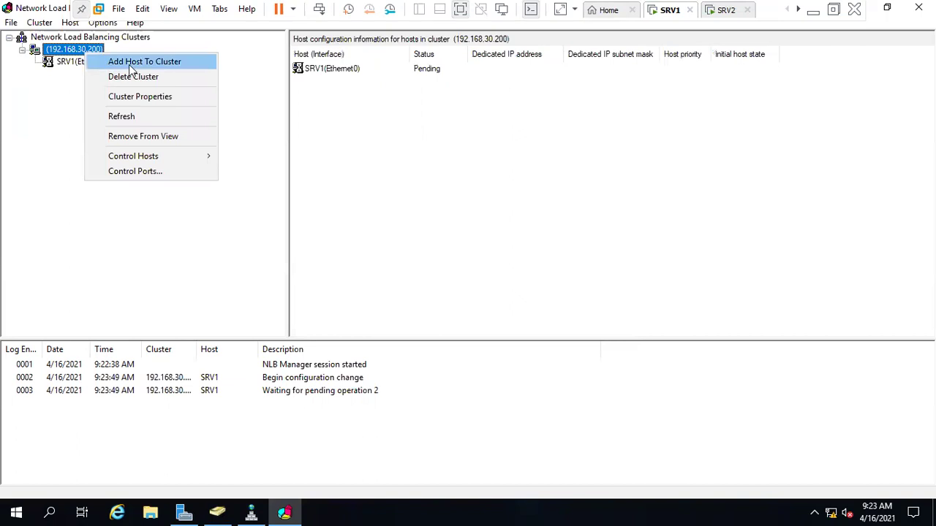
{"action": "left_click", "coordinate": [57, 87]}
{"action": "left_click", "coordinate": [64, 61]}
{"action": "left_click", "coordinate": [62, 52]}
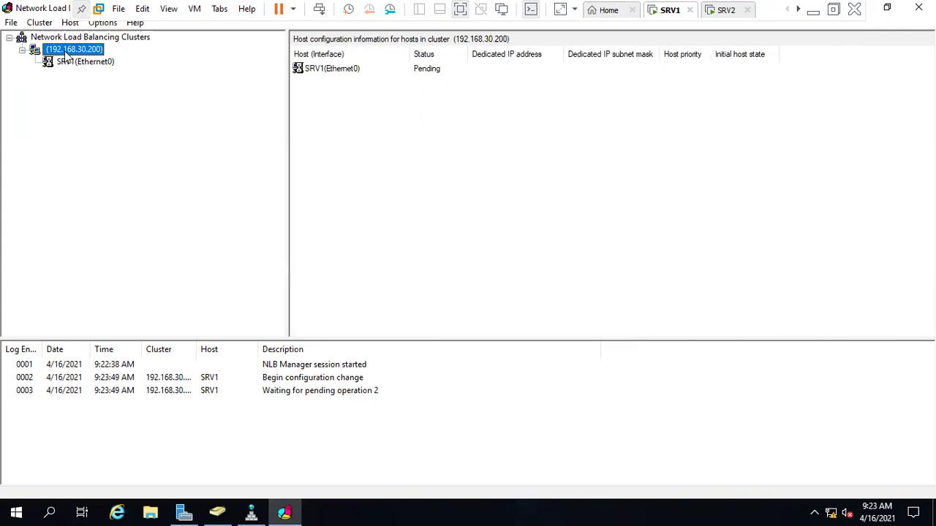
- Begin adding host SRV2 to the cluster and open a command prompt via Win+R
{"action": "right_click", "coordinate": [86, 56]}
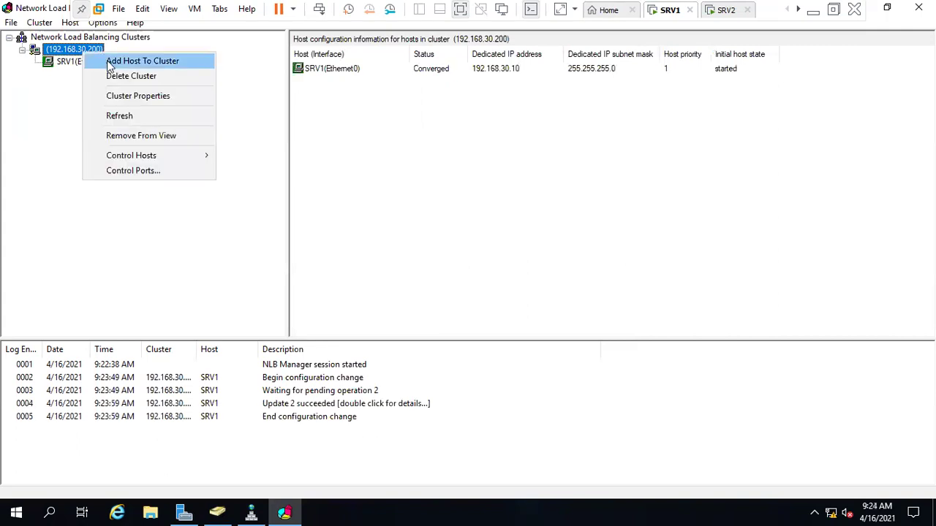
{"action": "left_click", "coordinate": [110, 63]}
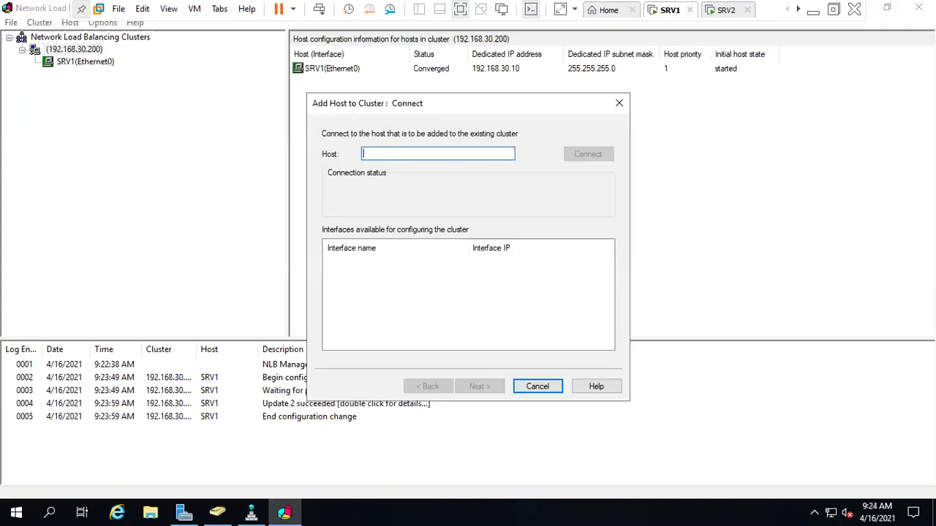
{"action": "type", "text": "SRV2"}
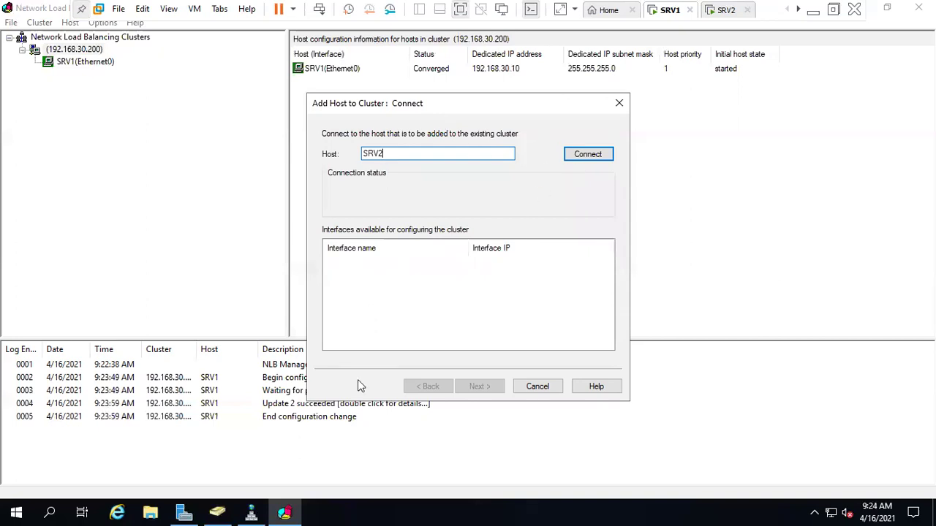
{"action": "key", "text": "super+r"}
{"action": "key", "text": "Return"}
{"action": "key", "text": "Return"}
{"action": "key", "text": "Return"}
{"action": "key", "text": "Return"}
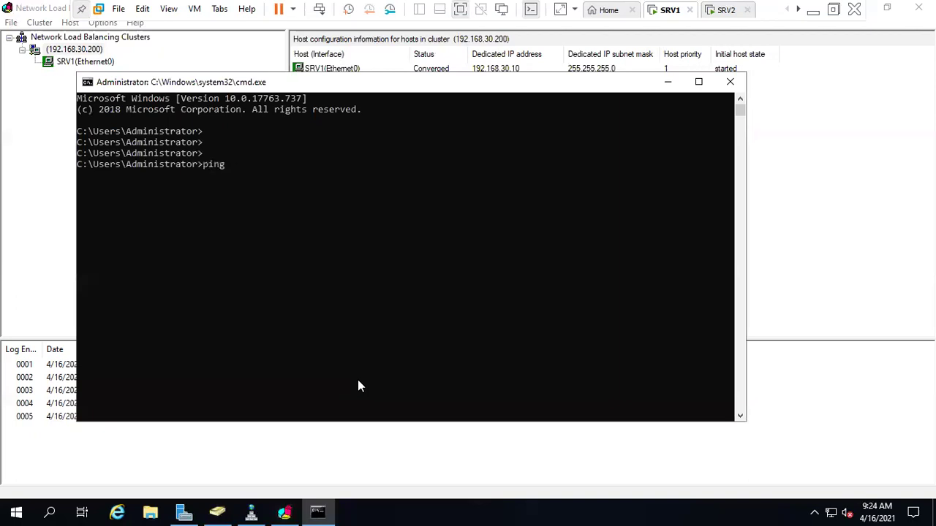
- Ping SRV1, SRV2 and SRV3 from the command prompt, then minimize it
{"action": "type", "text": "ping SRV1"}
{"action": "key", "text": "Return"}
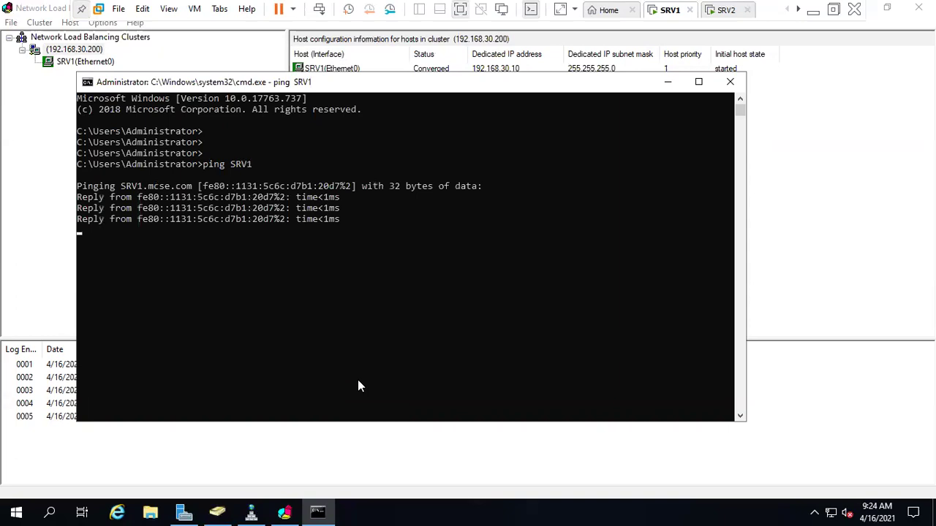
{"action": "key", "text": "Up"}
{"action": "key", "text": "BackSpace"}
{"action": "type", "text": "2"}
{"action": "key", "text": "Return"}
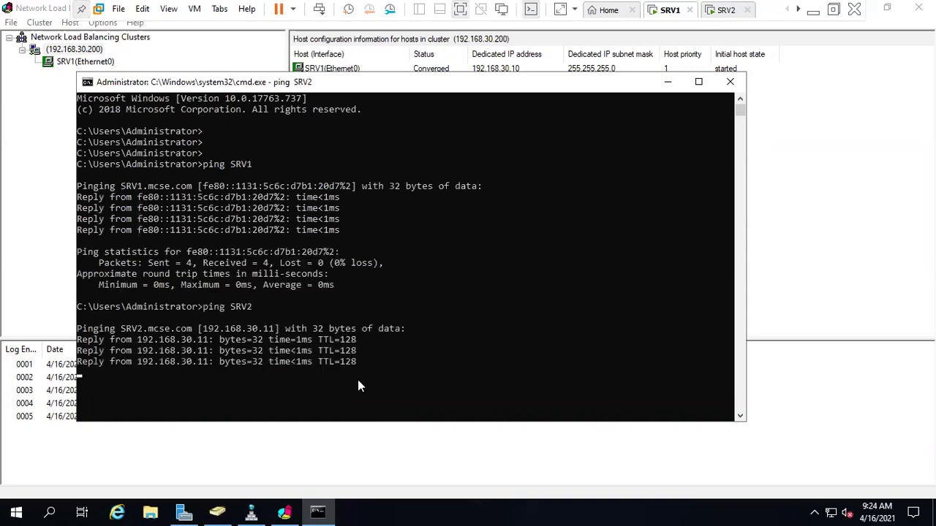
{"action": "key", "text": "Up"}
{"action": "key", "text": "BackSpace"}
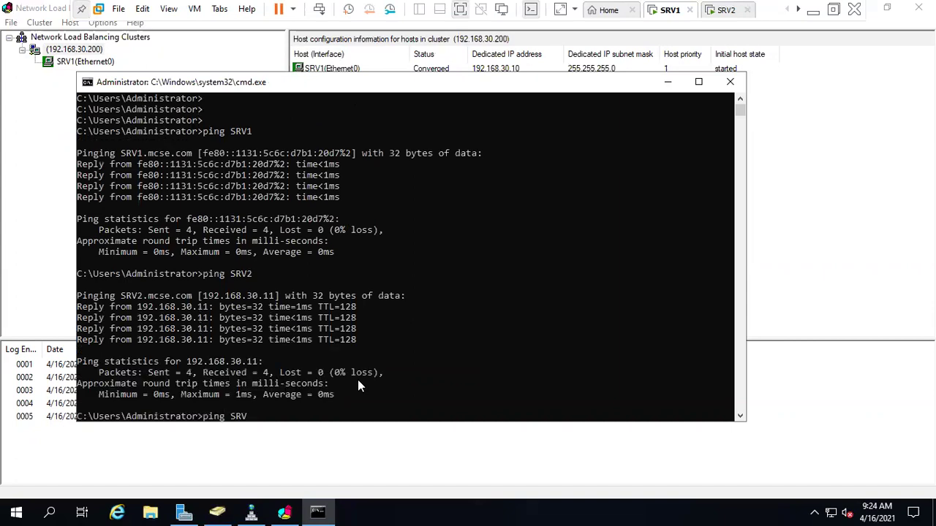
{"action": "type", "text": "3"}
{"action": "key", "text": "Return"}
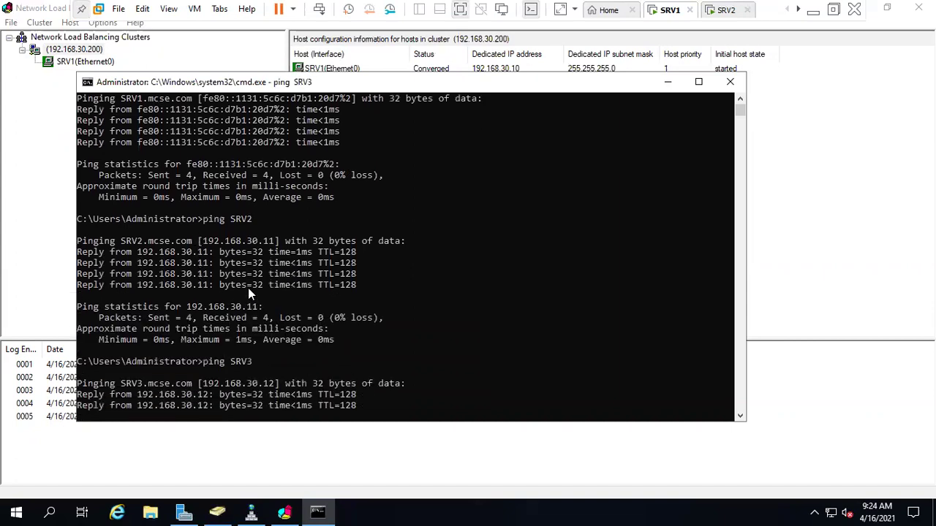
{"action": "left_click", "coordinate": [666, 84]}
- Connect to SRV2 and select its Ethernet0 interface, then cancel the wizard
{"action": "left_click", "coordinate": [599, 163]}
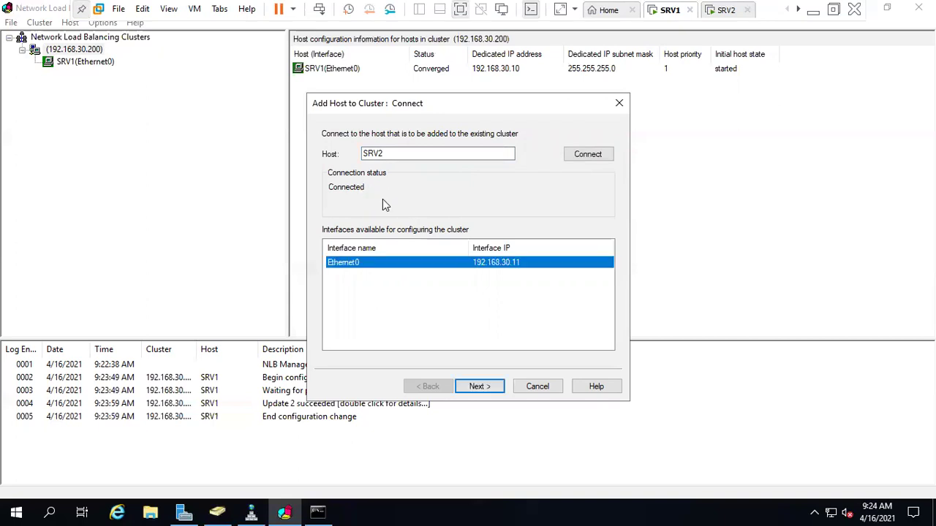
{"action": "left_click", "coordinate": [358, 272]}
{"action": "left_click", "coordinate": [387, 267]}
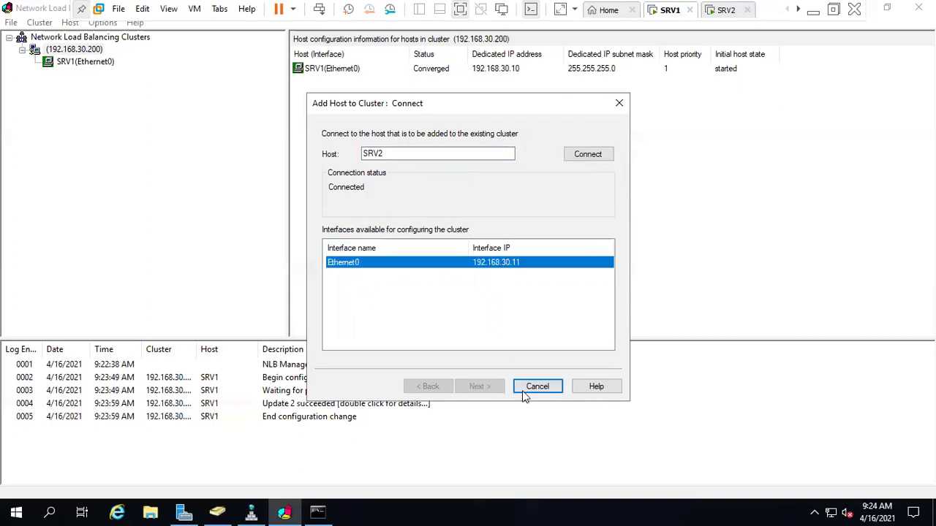
{"action": "left_click", "coordinate": [430, 155]}
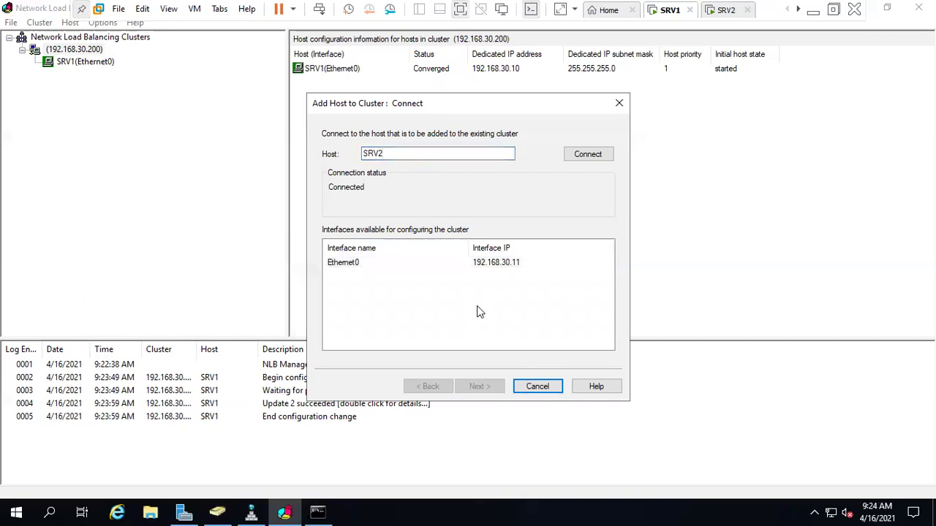
{"action": "left_click", "coordinate": [476, 264]}
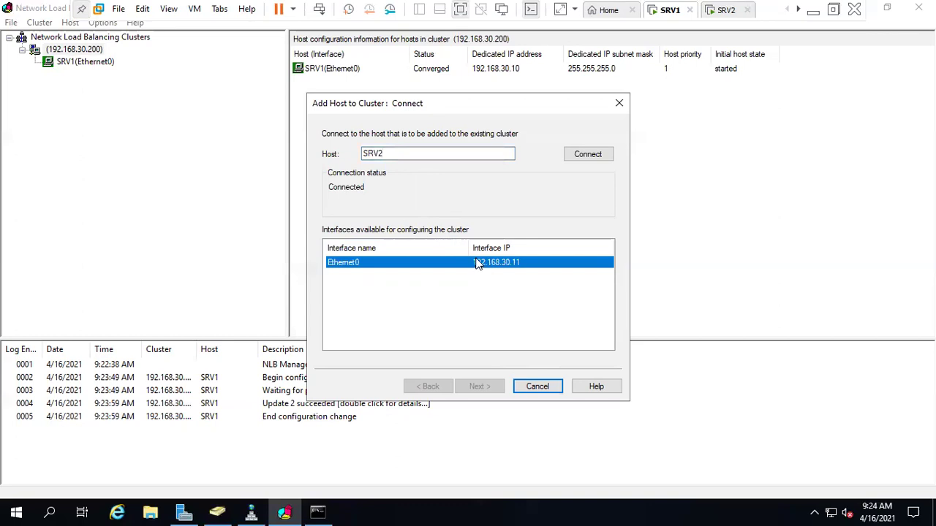
{"action": "left_click", "coordinate": [539, 386]}
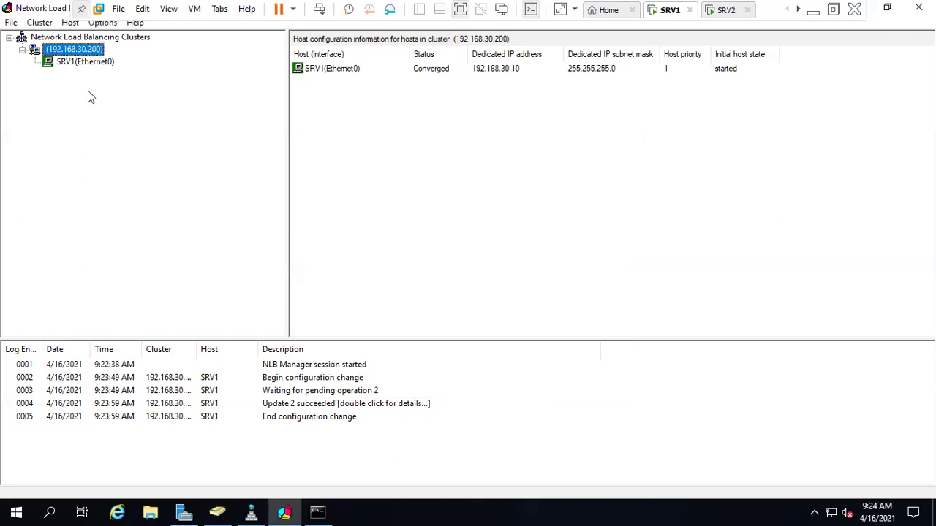
- Re-run Add Host To Cluster for SRV2, connect, and finish with default host settings and port rules
{"action": "right_click", "coordinate": [62, 38]}
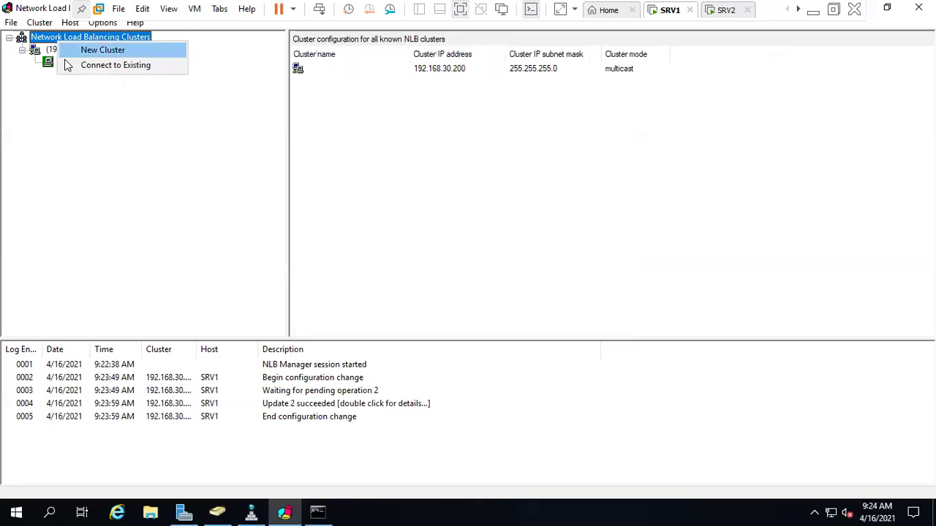
{"action": "left_click", "coordinate": [50, 63]}
{"action": "left_click", "coordinate": [69, 50]}
{"action": "right_click", "coordinate": [71, 51]}
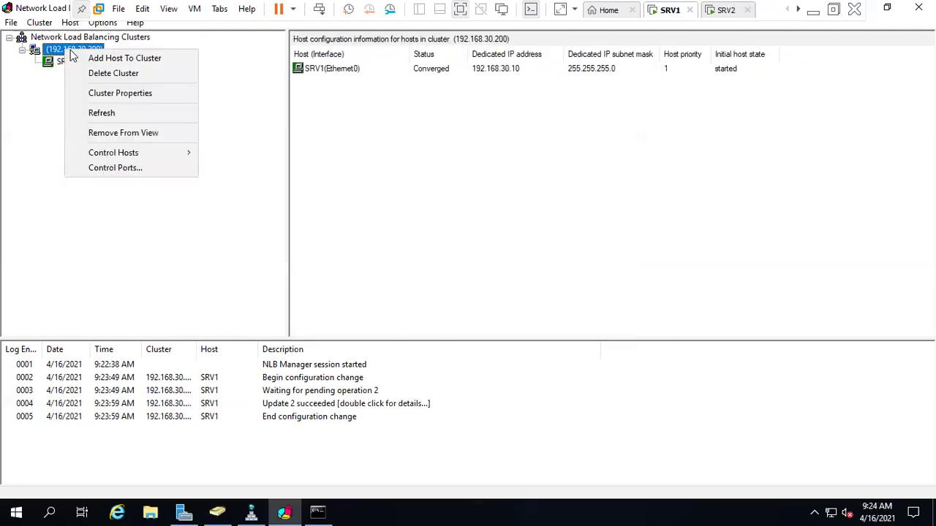
{"action": "left_click", "coordinate": [152, 60]}
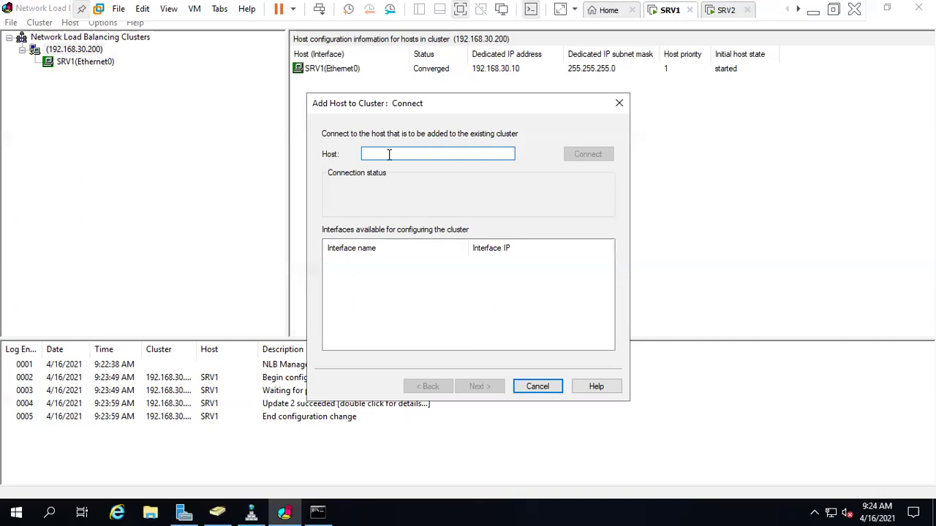
{"action": "type", "text": "SR"}
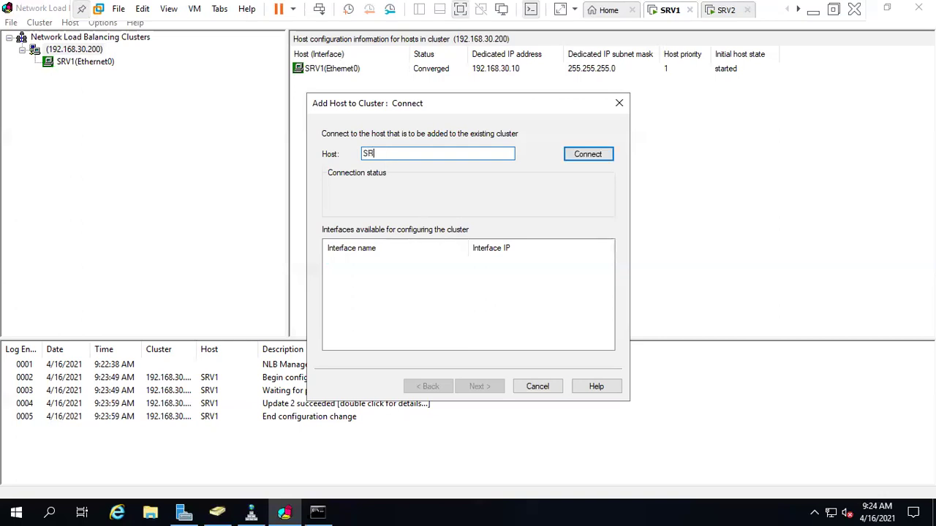
{"action": "left_click", "coordinate": [577, 157]}
{"action": "left_click", "coordinate": [493, 392]}
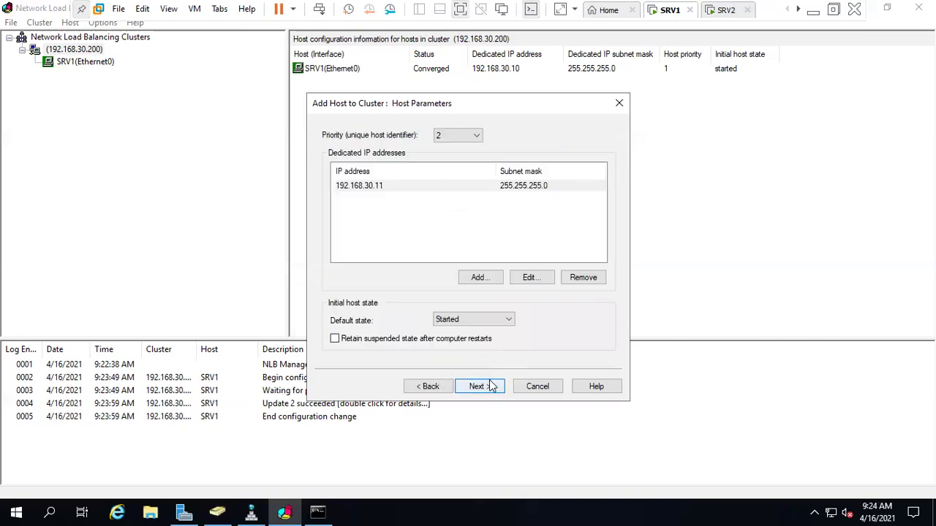
{"action": "left_click", "coordinate": [492, 386]}
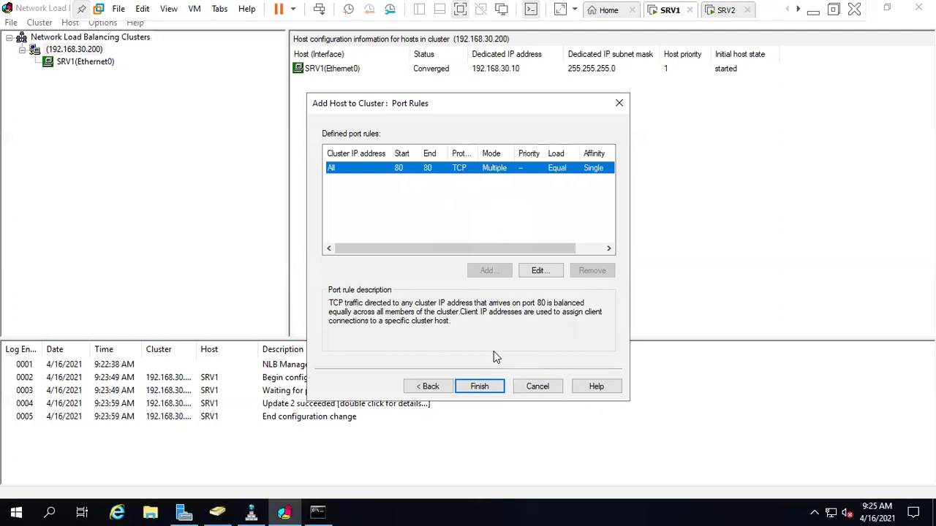
{"action": "left_click", "coordinate": [482, 386]}
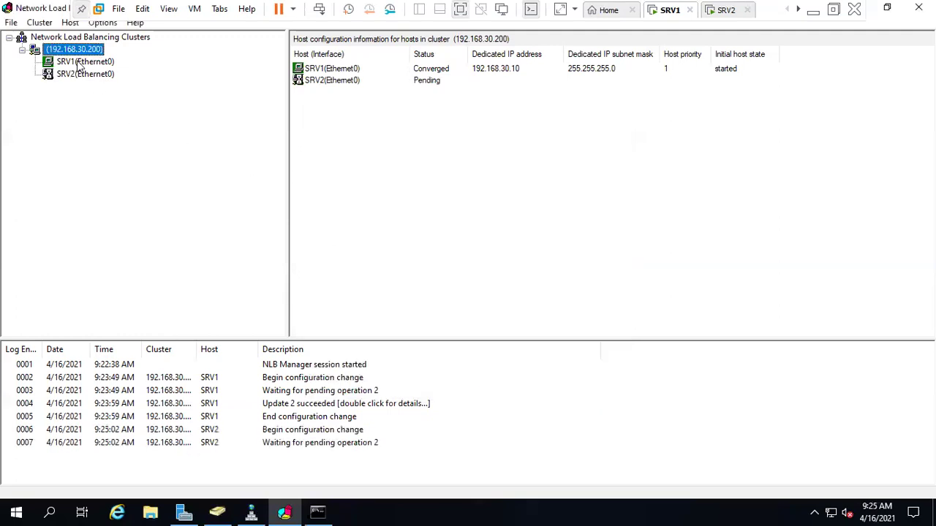
{"action": "right_click", "coordinate": [77, 51]}
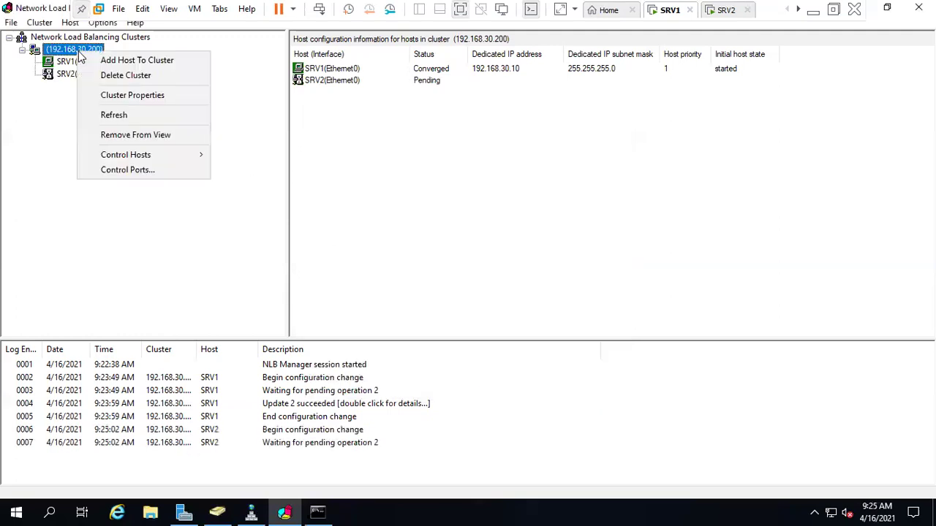
- Connect to SRV3 and choose its Ethernet0 interface, then abandon the wizard
{"action": "left_click", "coordinate": [141, 62]}
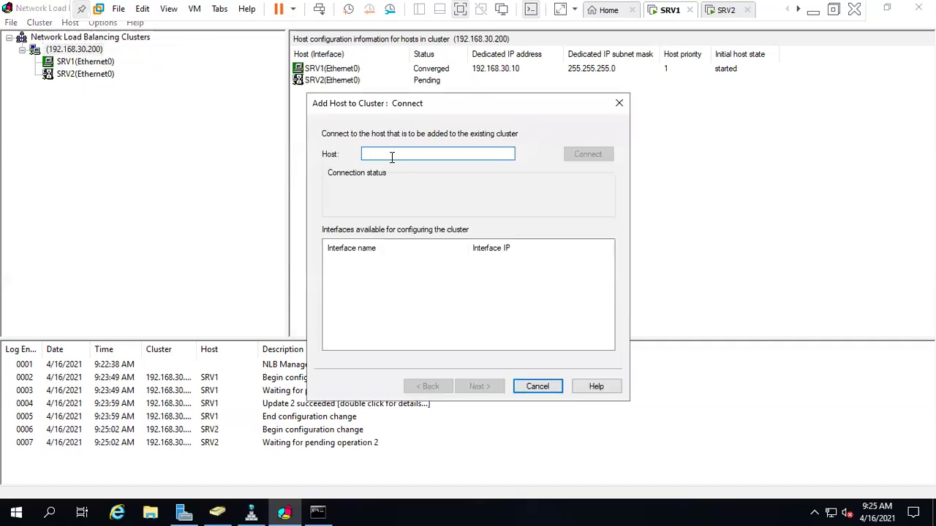
{"action": "type", "text": "SRV3"}
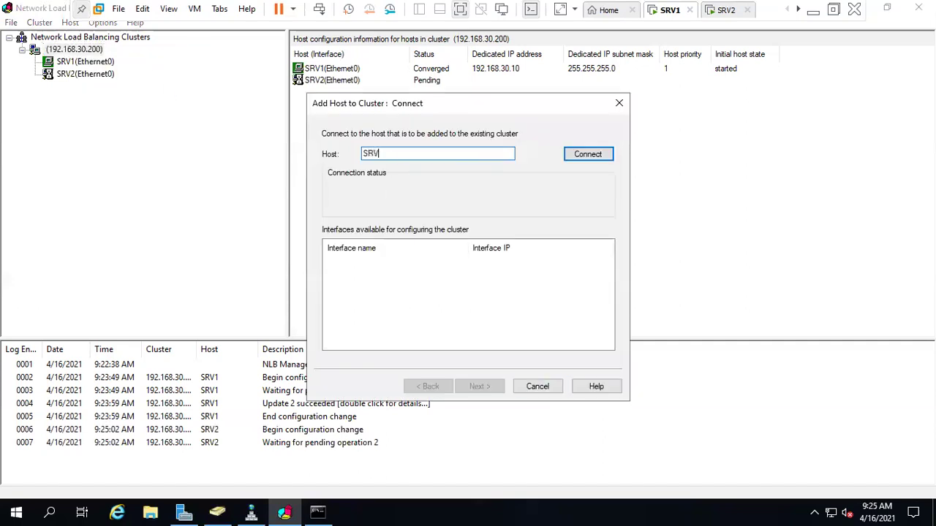
{"action": "left_click", "coordinate": [575, 157]}
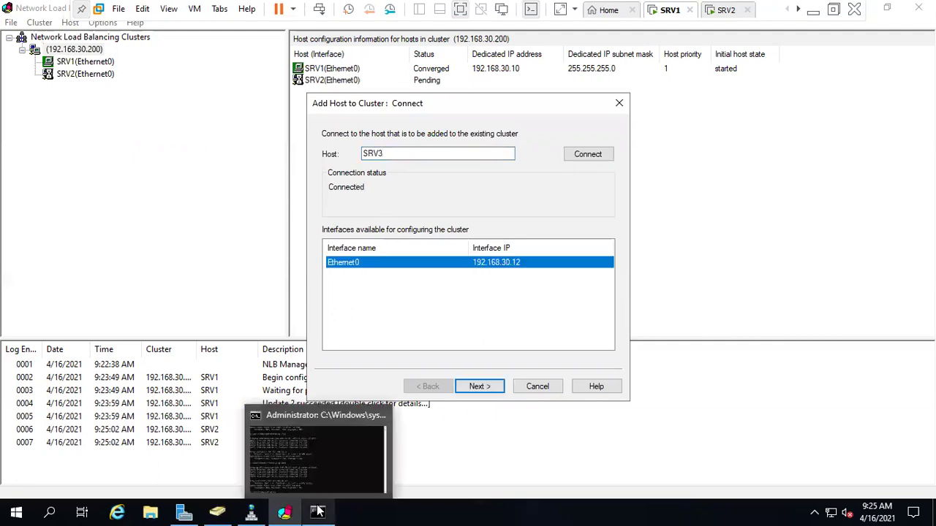
{"action": "left_click", "coordinate": [464, 347]}
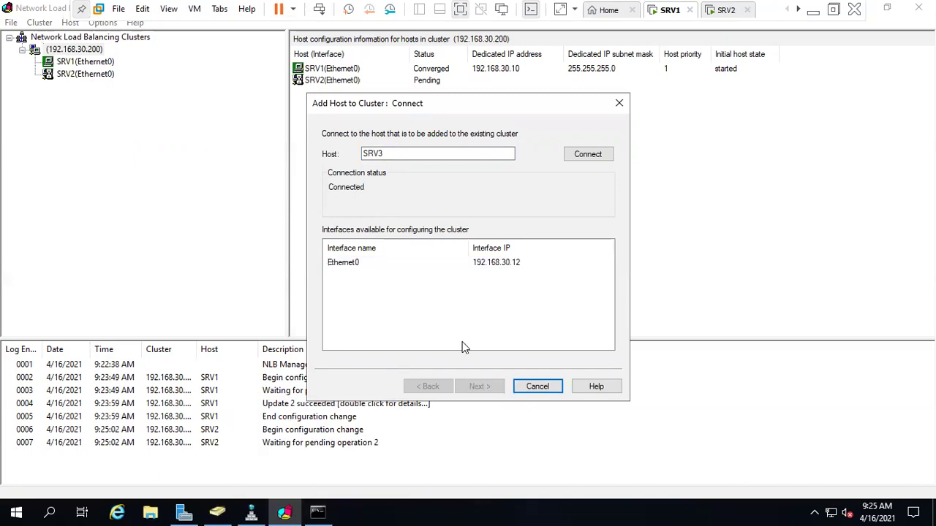
{"action": "left_click", "coordinate": [451, 267]}
{"action": "left_click", "coordinate": [541, 389]}
- Add SRV3 to cluster 192.168.30.200 through Add Host To Cluster with default settings
{"action": "right_click", "coordinate": [80, 56]}
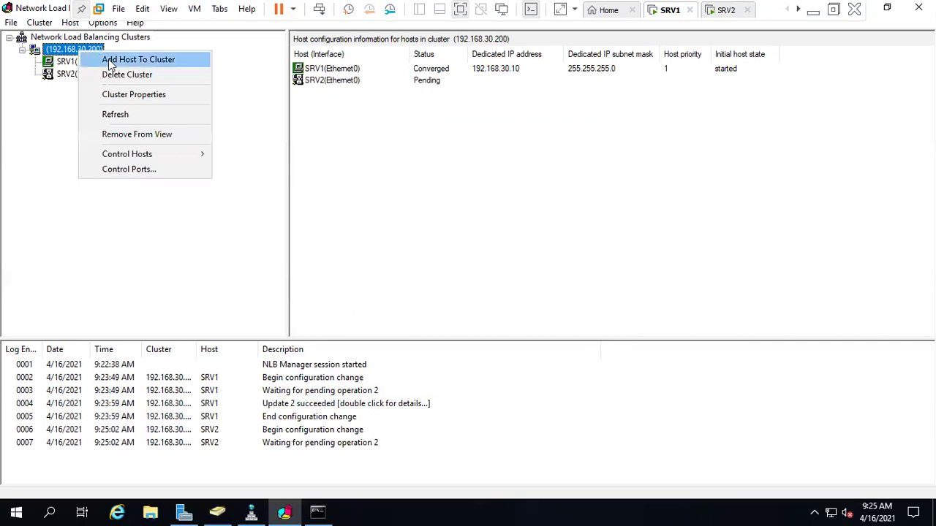
{"action": "left_click", "coordinate": [112, 62]}
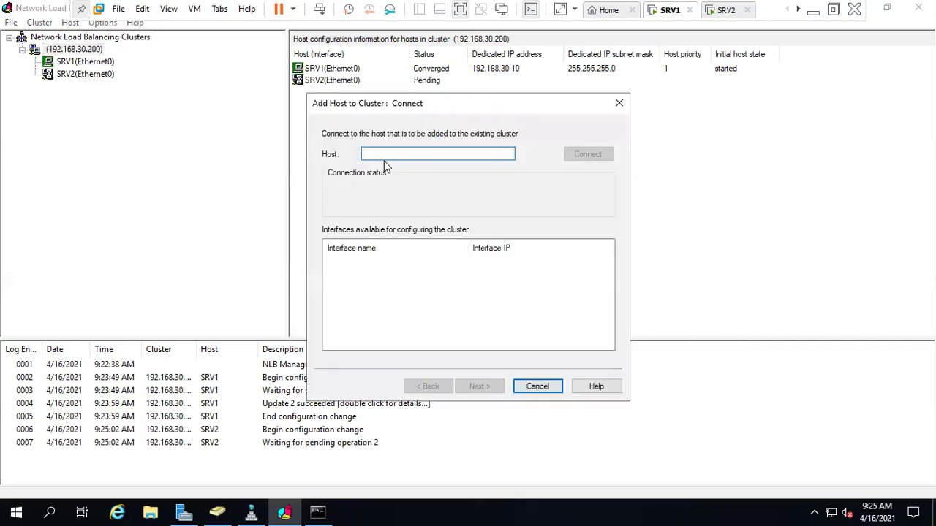
{"action": "type", "text": "SRV3"}
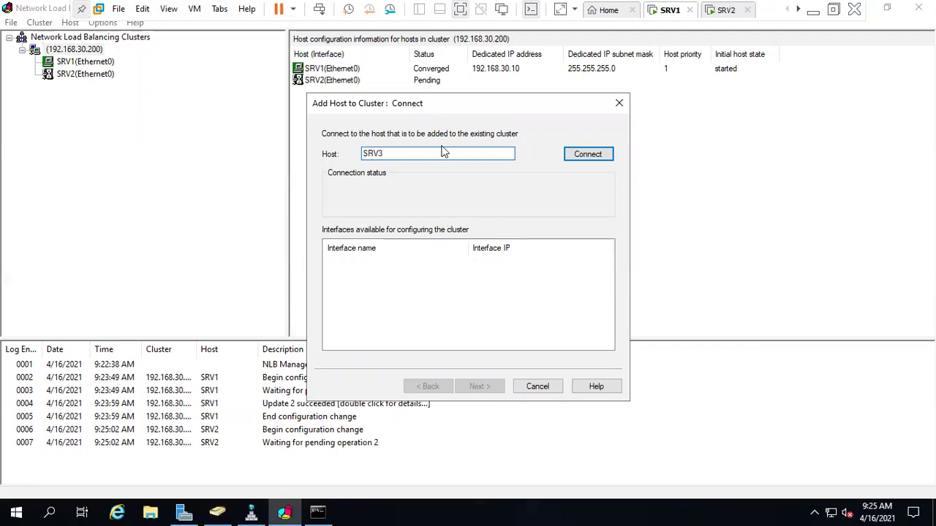
{"action": "left_click", "coordinate": [575, 157]}
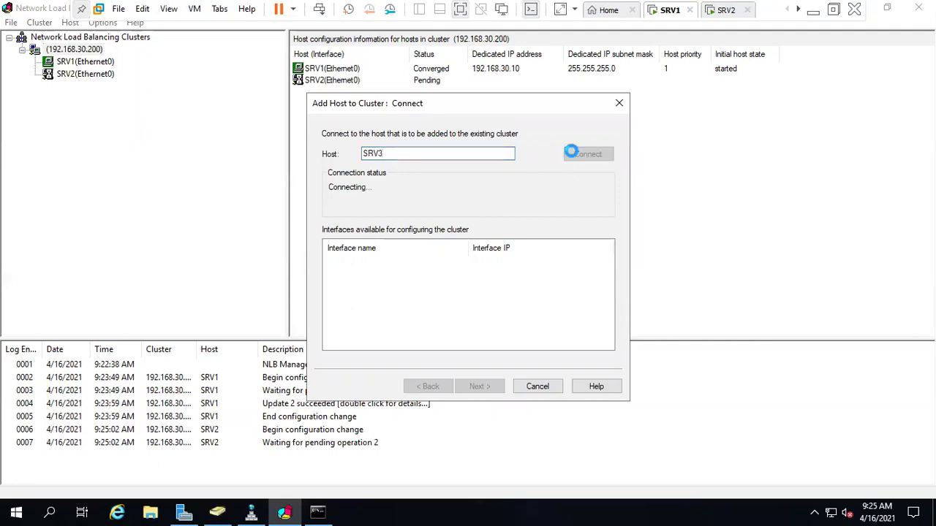
{"action": "left_click", "coordinate": [489, 384]}
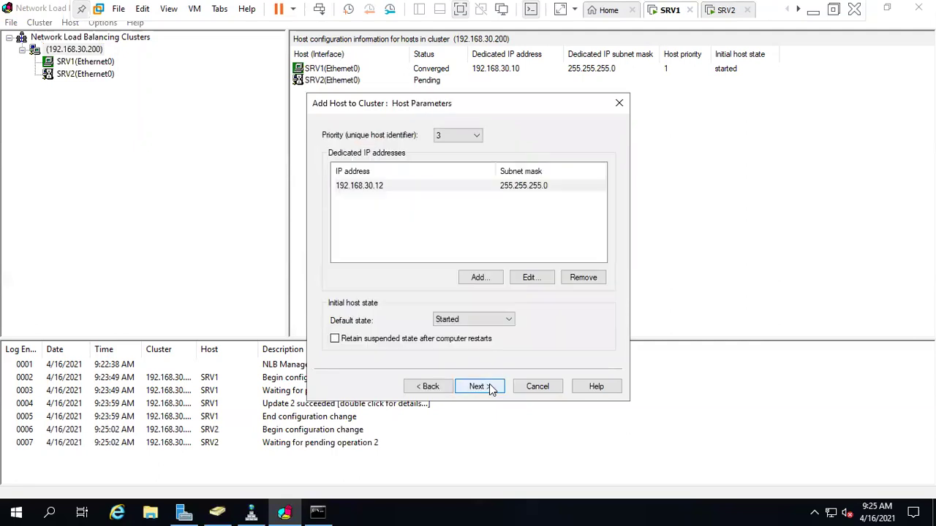
{"action": "left_click", "coordinate": [490, 384]}
{"action": "left_click", "coordinate": [490, 387]}
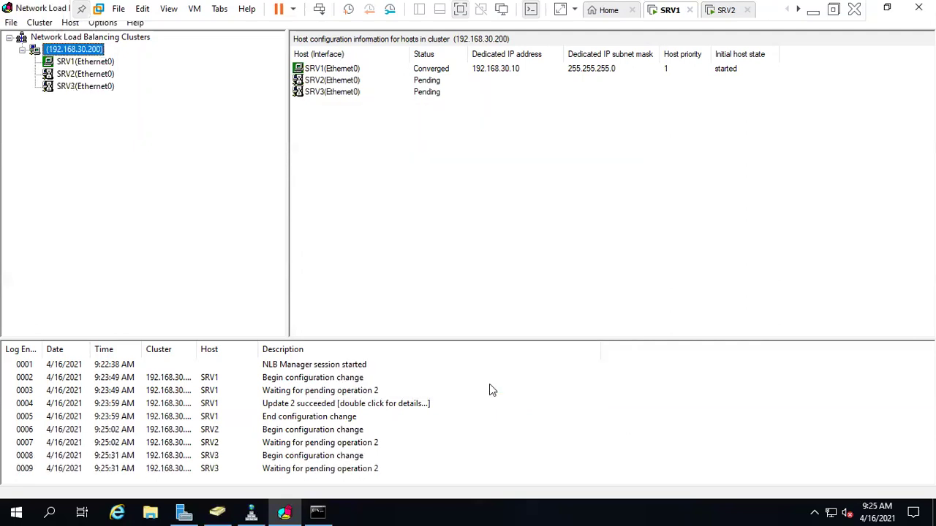
- Review the port 80 rules on SRV1, SRV2 and SRV3, then leave full screen
{"action": "left_click", "coordinate": [53, 63]}
{"action": "left_click", "coordinate": [59, 74]}
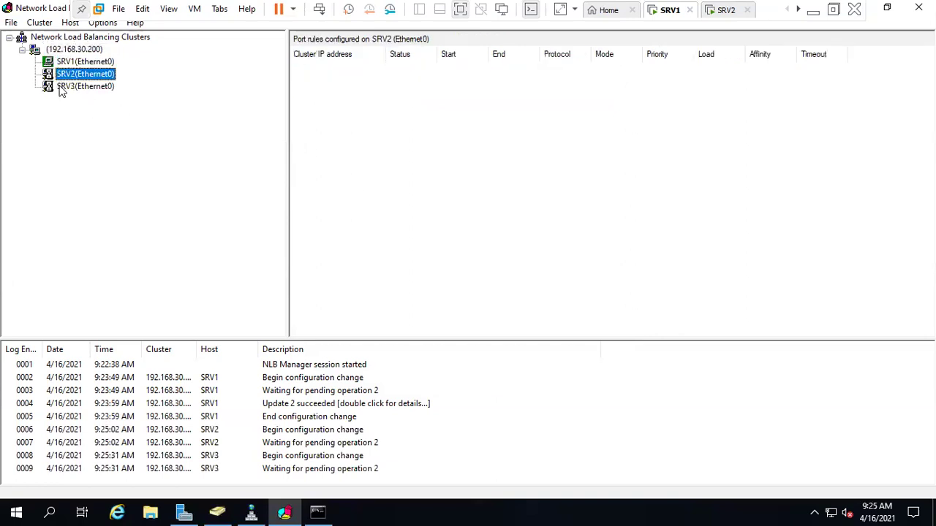
{"action": "left_click", "coordinate": [62, 86]}
{"action": "left_click", "coordinate": [86, 76]}
{"action": "left_click", "coordinate": [85, 63]}
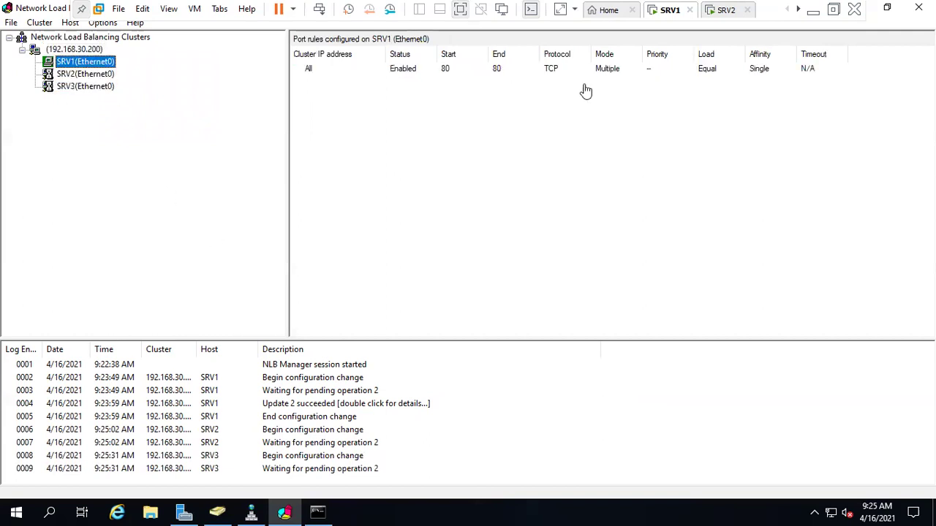
{"action": "left_click", "coordinate": [833, 9]}
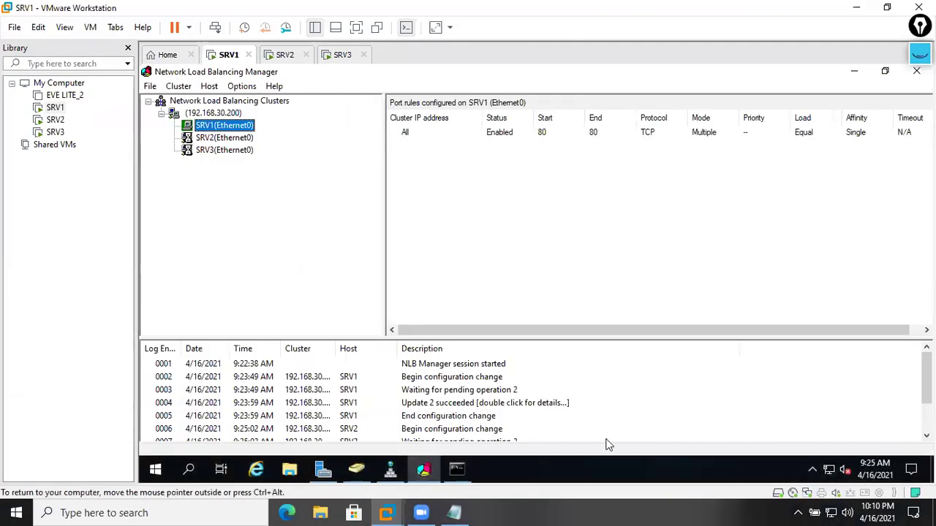
- Open SRV1's Ethernet0 adapter properties from Server Manager's Local Server network connections
{"action": "left_click", "coordinate": [324, 470]}
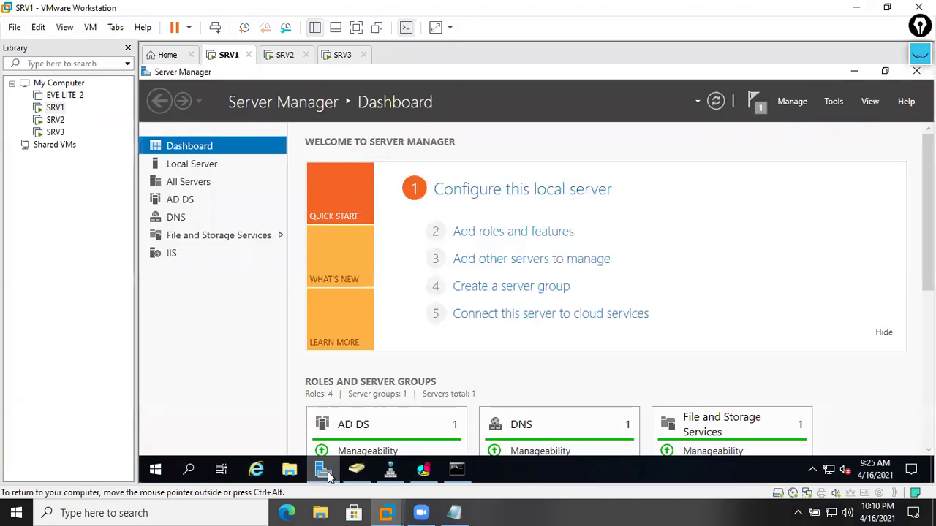
{"action": "left_click", "coordinate": [212, 167]}
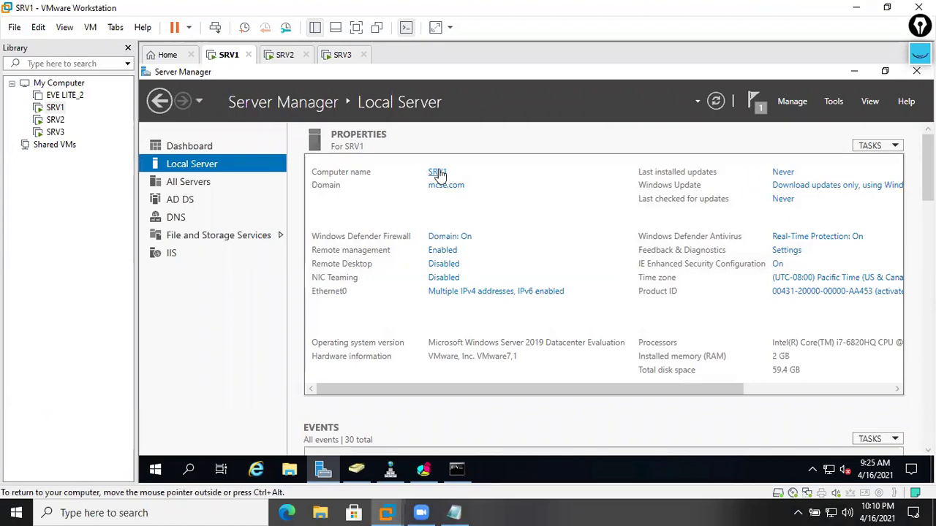
{"action": "left_click", "coordinate": [465, 298]}
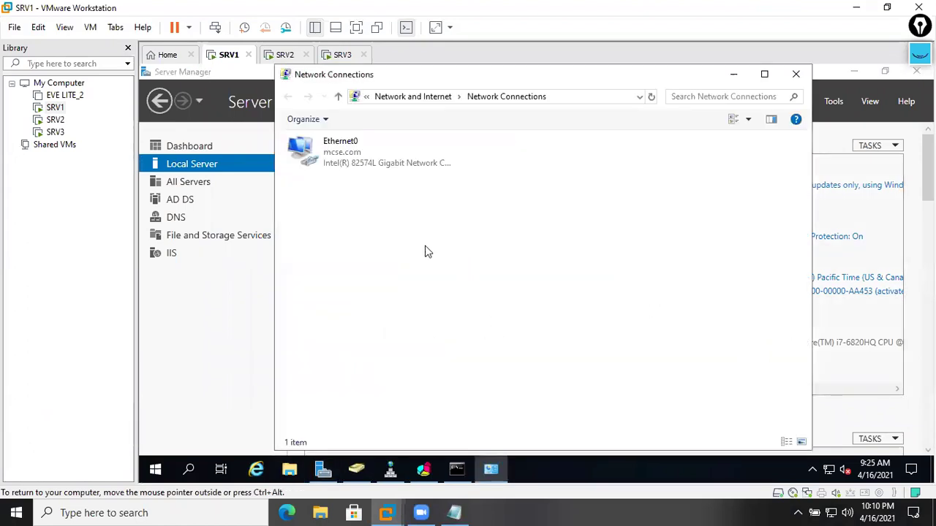
{"action": "right_click", "coordinate": [360, 164]}
{"action": "left_click", "coordinate": [403, 292]}
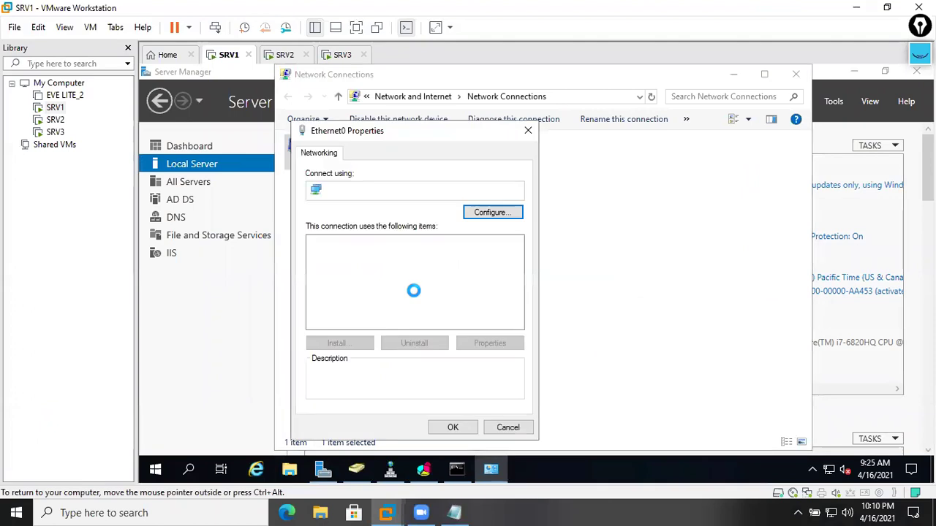
- Verify 192.168.30.200 is listed in the advanced IPv4 settings, then cancel out of all dialogs
{"action": "double_click", "coordinate": [448, 291]}
{"action": "left_click", "coordinate": [552, 404]}
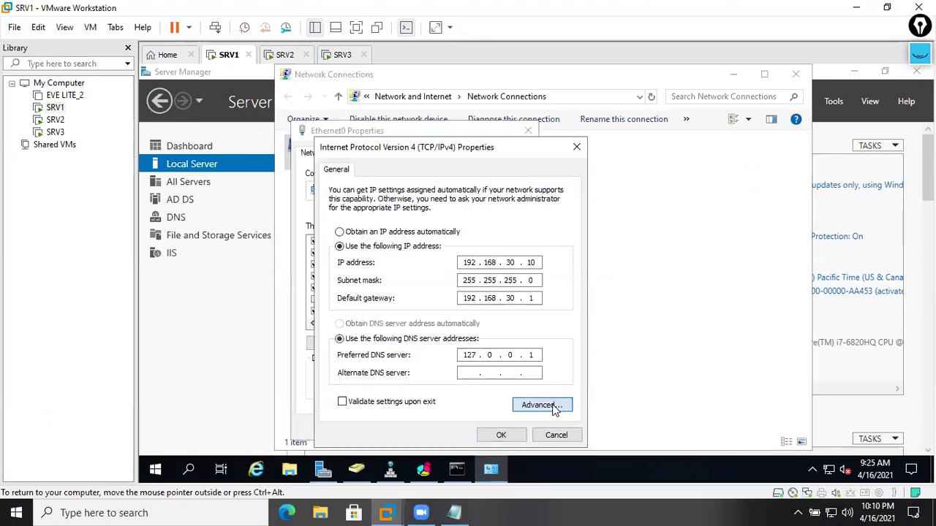
{"action": "left_click", "coordinate": [401, 218]}
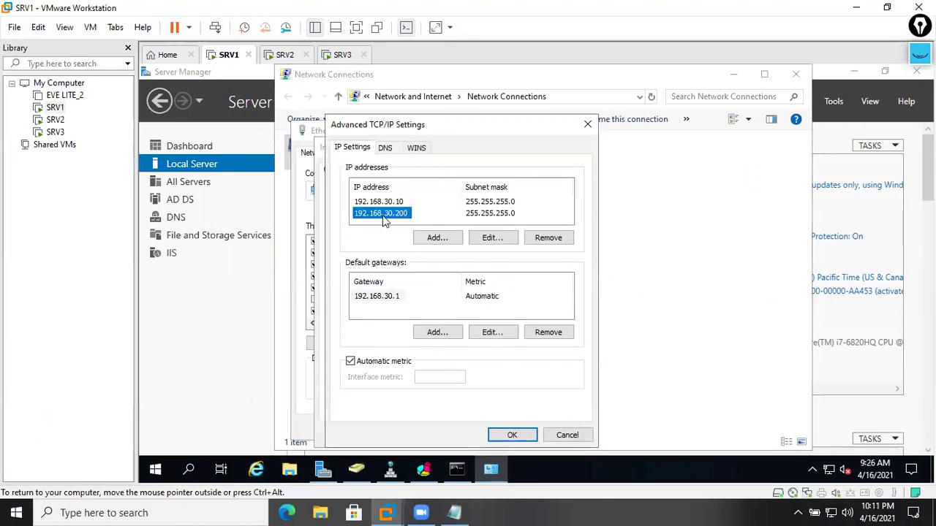
{"action": "left_click", "coordinate": [560, 433]}
{"action": "left_click", "coordinate": [553, 433]}
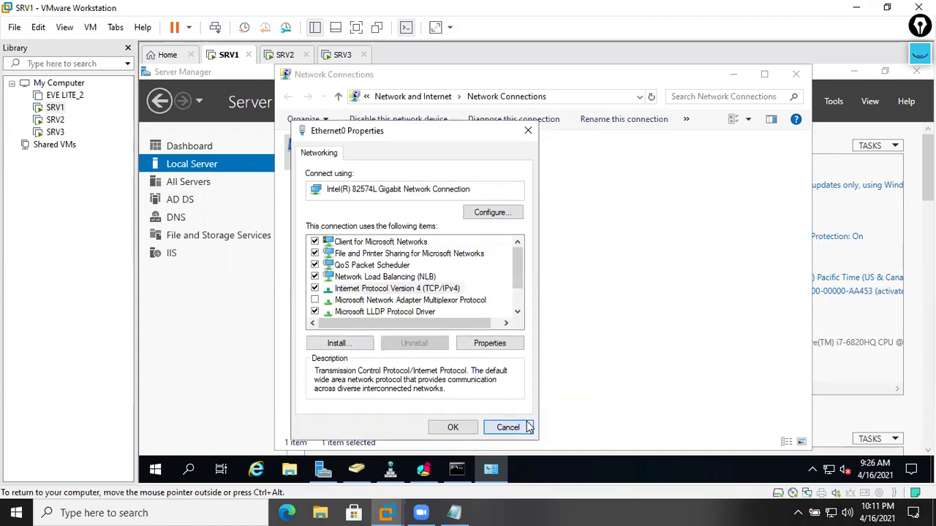
{"action": "left_click", "coordinate": [526, 428]}
- On SRV2, check that Ethernet0's advanced IPv4 settings include 192.168.30.200, closing without changes
{"action": "left_click", "coordinate": [286, 55]}
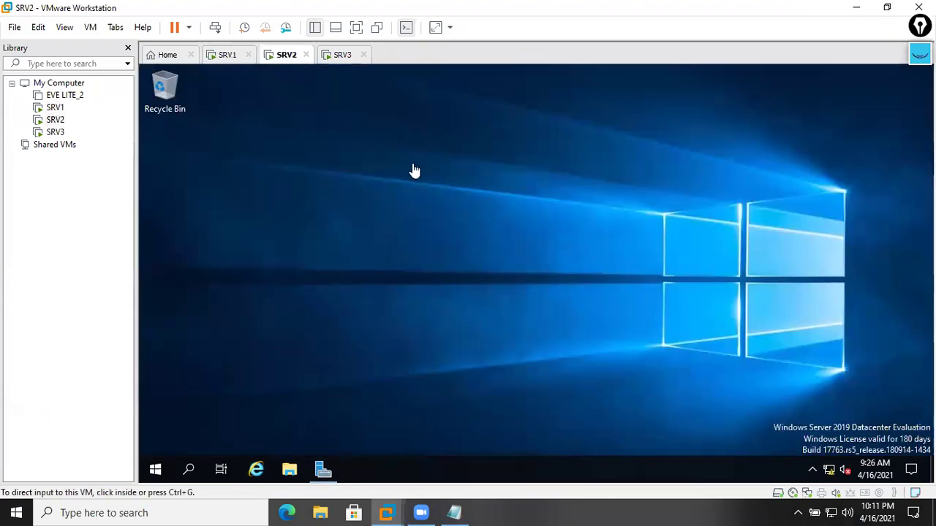
{"action": "left_click", "coordinate": [333, 468]}
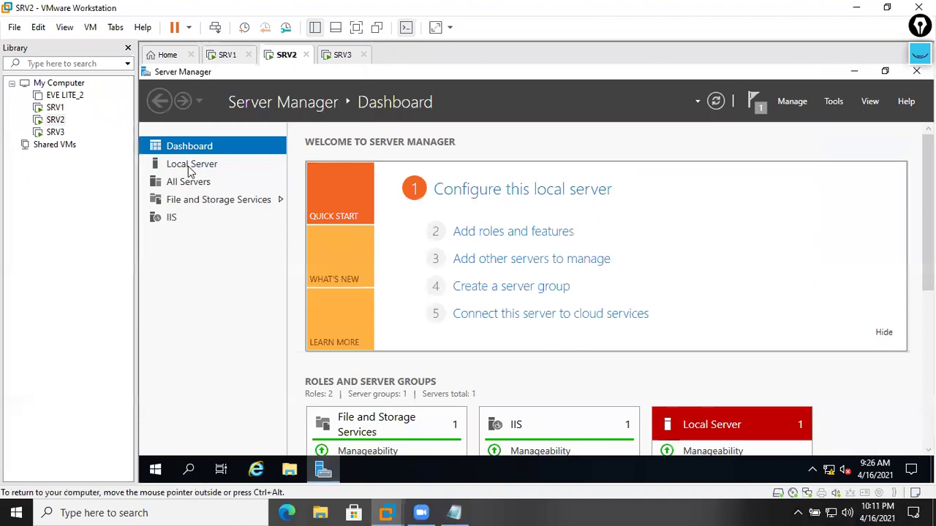
{"action": "left_click", "coordinate": [191, 165]}
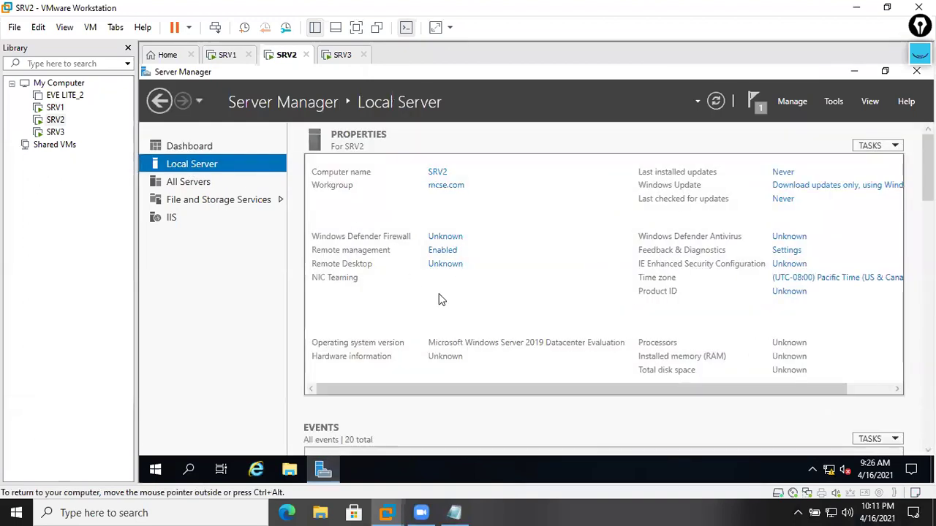
{"action": "left_click", "coordinate": [451, 293]}
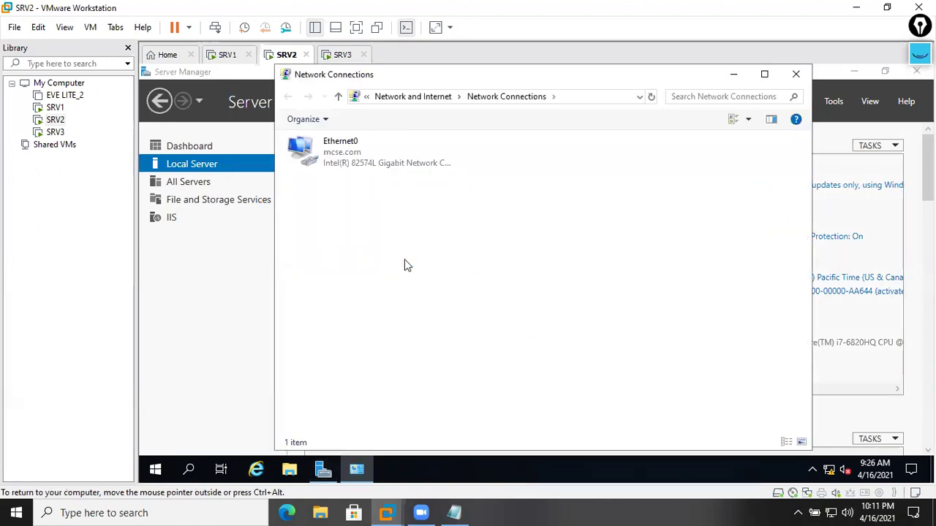
{"action": "right_click", "coordinate": [351, 161]}
{"action": "left_click", "coordinate": [382, 287]}
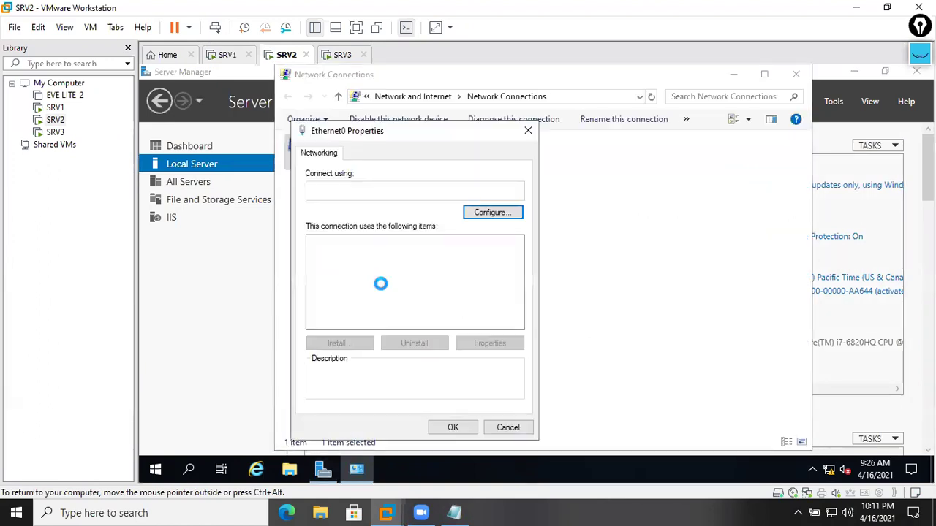
{"action": "double_click", "coordinate": [445, 290]}
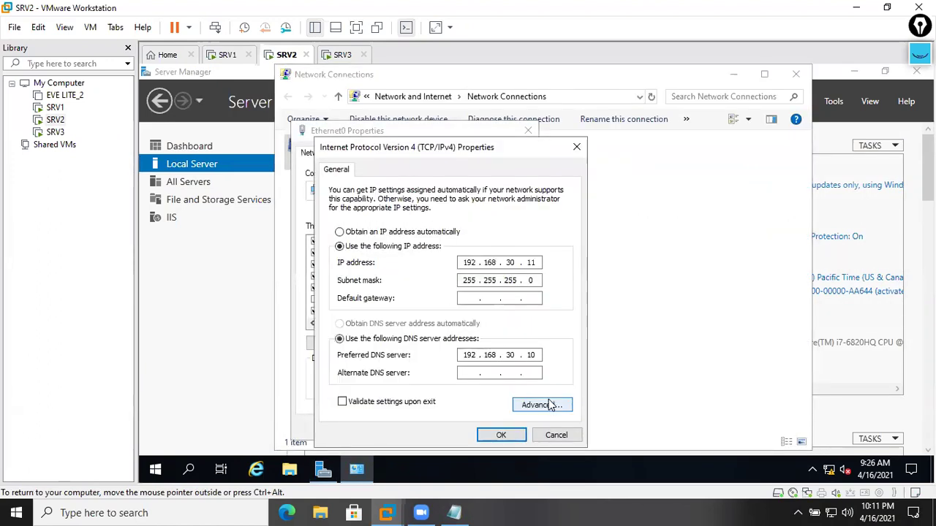
{"action": "left_click", "coordinate": [549, 405]}
{"action": "left_click", "coordinate": [399, 216]}
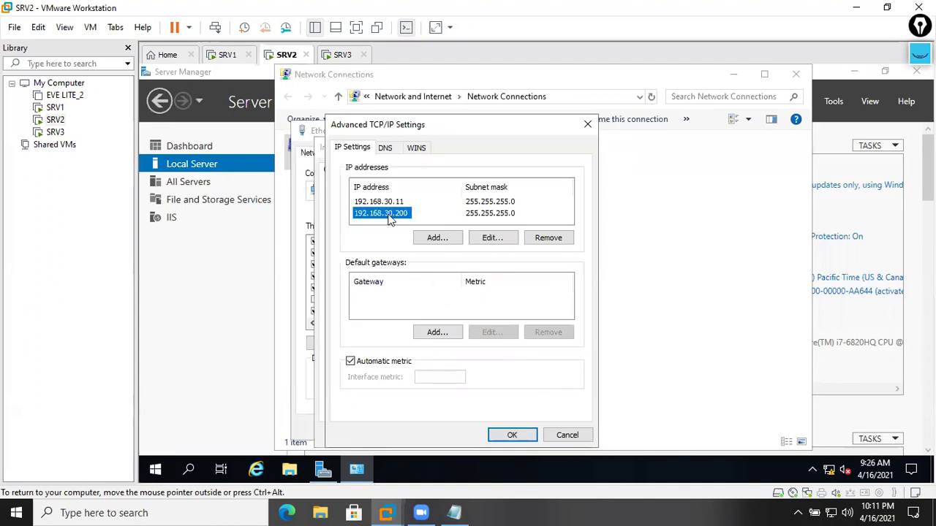
{"action": "left_click", "coordinate": [560, 433]}
{"action": "left_click", "coordinate": [552, 437]}
{"action": "left_click", "coordinate": [528, 429]}
- On SRV3, verify Ethernet0 holds 192.168.30.12 and cluster address 192.168.30.200, then cancel out
{"action": "left_click", "coordinate": [488, 337]}
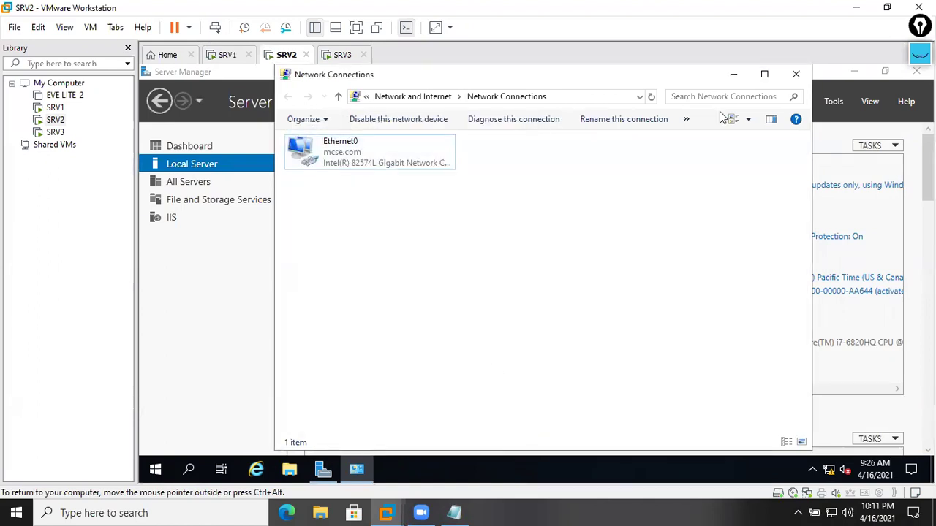
{"action": "left_click", "coordinate": [342, 55]}
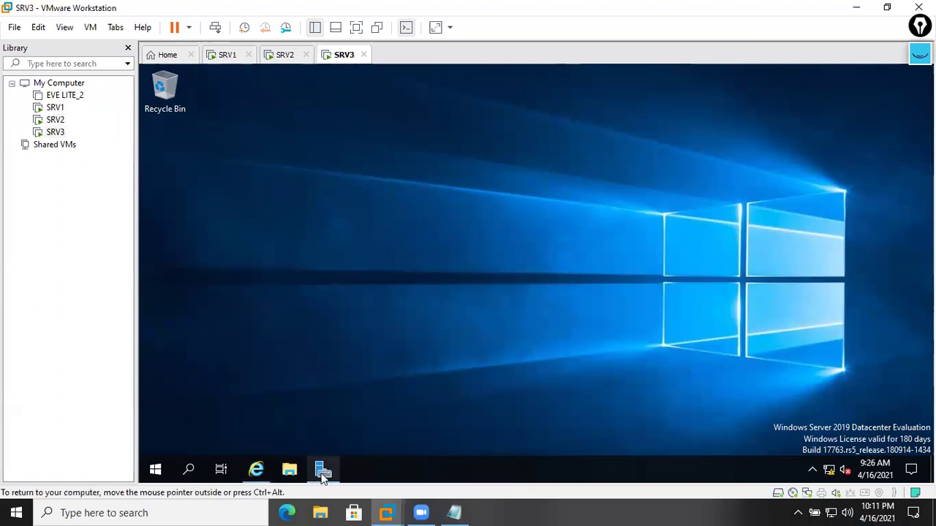
{"action": "left_click", "coordinate": [323, 470]}
{"action": "left_click", "coordinate": [192, 165]}
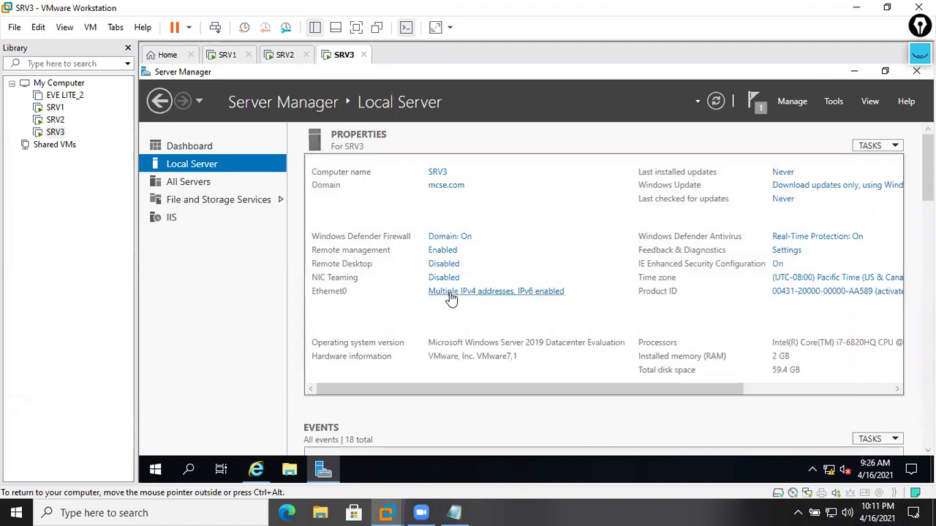
{"action": "left_click", "coordinate": [451, 292]}
{"action": "right_click", "coordinate": [390, 144]}
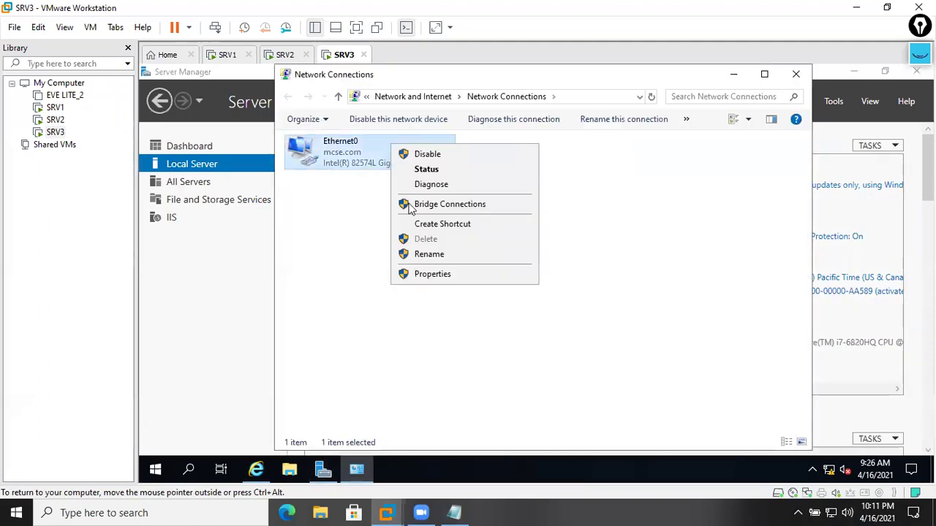
{"action": "left_click", "coordinate": [432, 274]}
{"action": "double_click", "coordinate": [436, 288]}
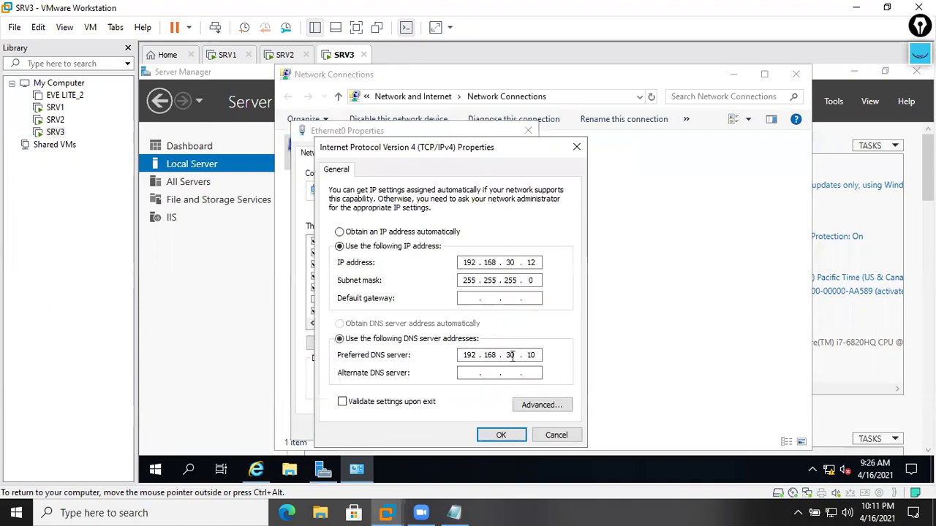
{"action": "left_click", "coordinate": [537, 404]}
{"action": "left_click", "coordinate": [402, 214]}
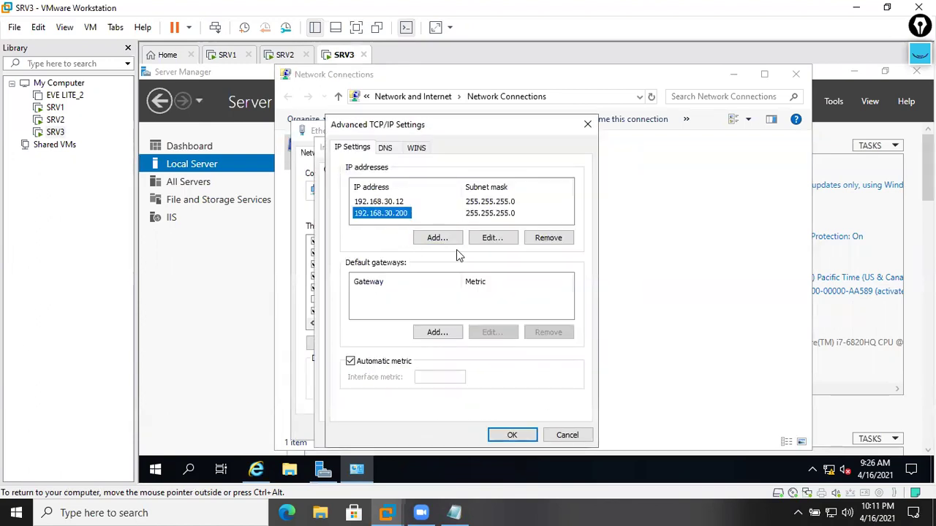
{"action": "left_click", "coordinate": [566, 435]}
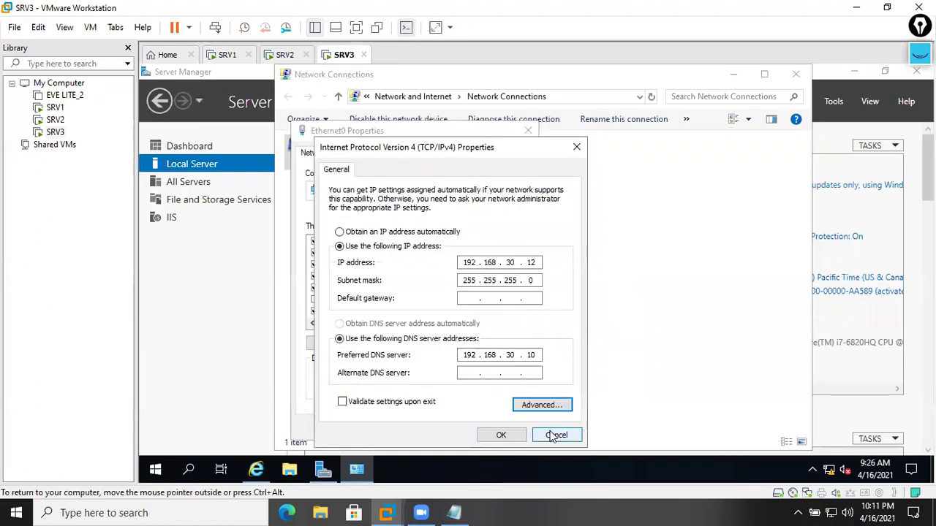
{"action": "left_click", "coordinate": [556, 434]}
{"action": "left_click", "coordinate": [505, 427]}
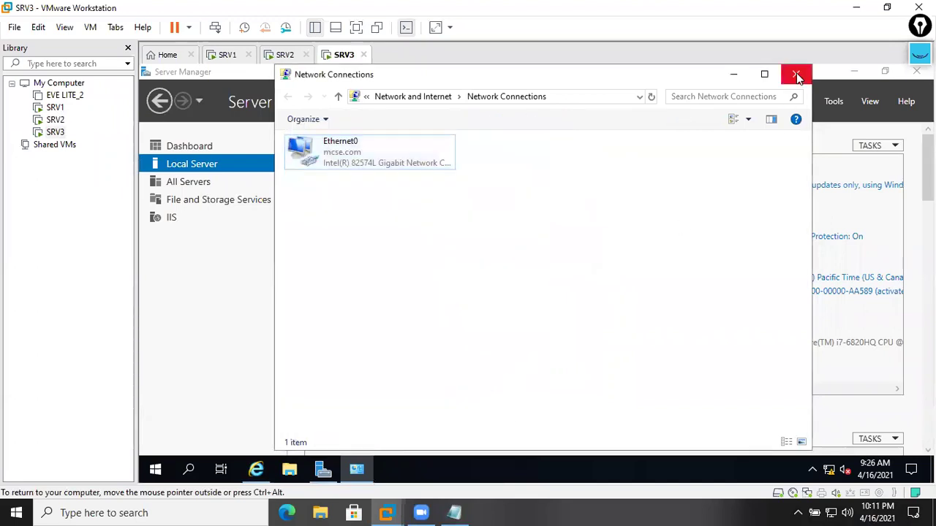
- Switch to SRV1's DNS Manager and refresh mcse.com to reveal the 192.168.30.200 host record
{"action": "left_click", "coordinate": [795, 74]}
{"action": "left_click", "coordinate": [227, 55]}
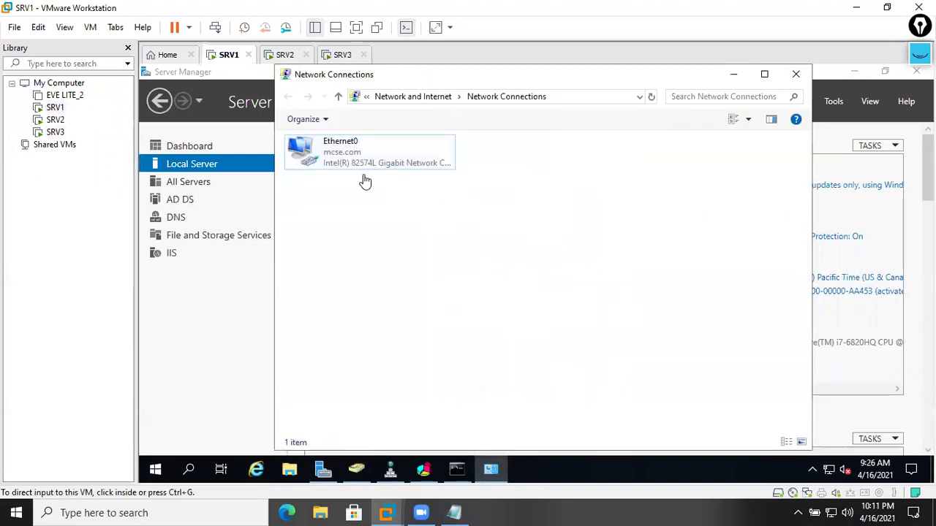
{"action": "left_click", "coordinate": [390, 469]}
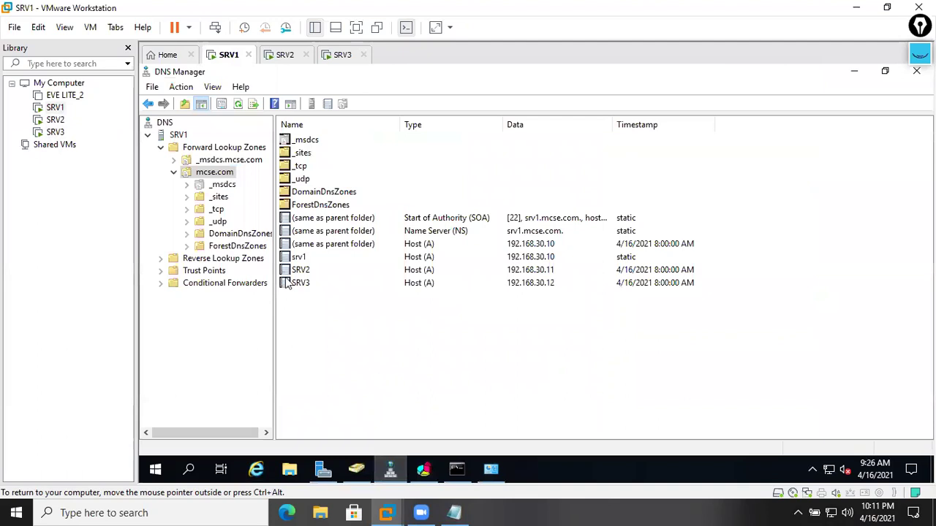
{"action": "right_click", "coordinate": [326, 341]}
{"action": "left_click", "coordinate": [305, 342]}
{"action": "left_click", "coordinate": [559, 285]}
{"action": "key", "text": "Up"}
{"action": "key", "text": "Up"}
{"action": "key", "text": "Up"}
{"action": "left_click", "coordinate": [541, 283]}
{"action": "left_click", "coordinate": [488, 395]}
{"action": "right_click", "coordinate": [488, 394]}
{"action": "left_click", "coordinate": [532, 276]}
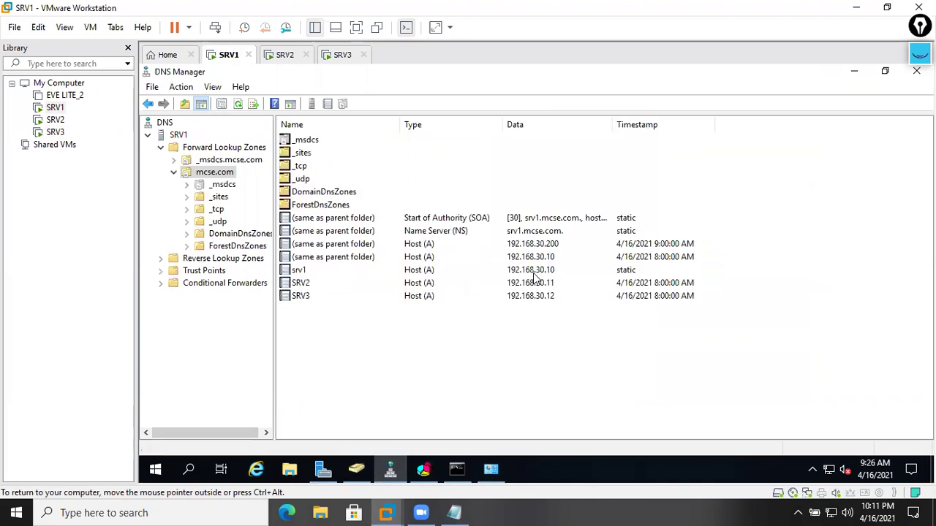
{"action": "left_click", "coordinate": [544, 246]}
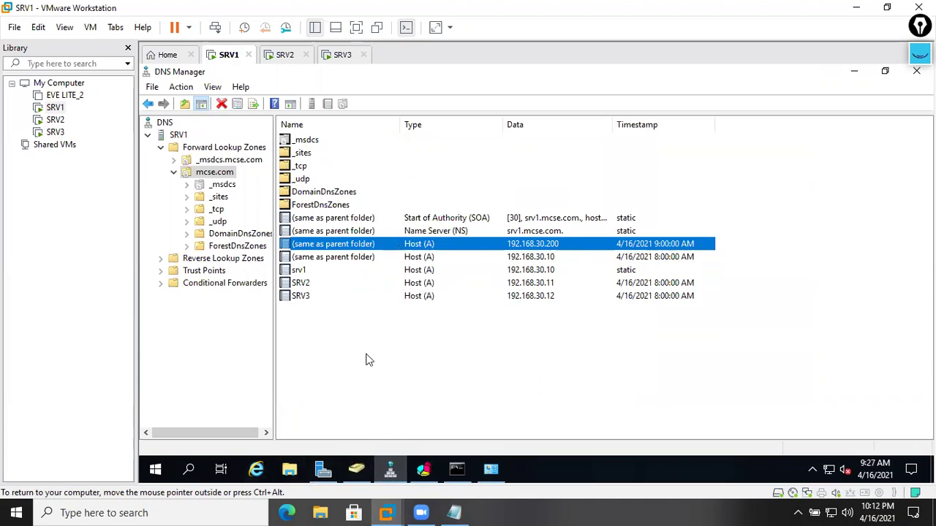
- In NLB Manager, review the port rules of hosts SRV1, SRV2 and SRV3
{"action": "left_click", "coordinate": [423, 469]}
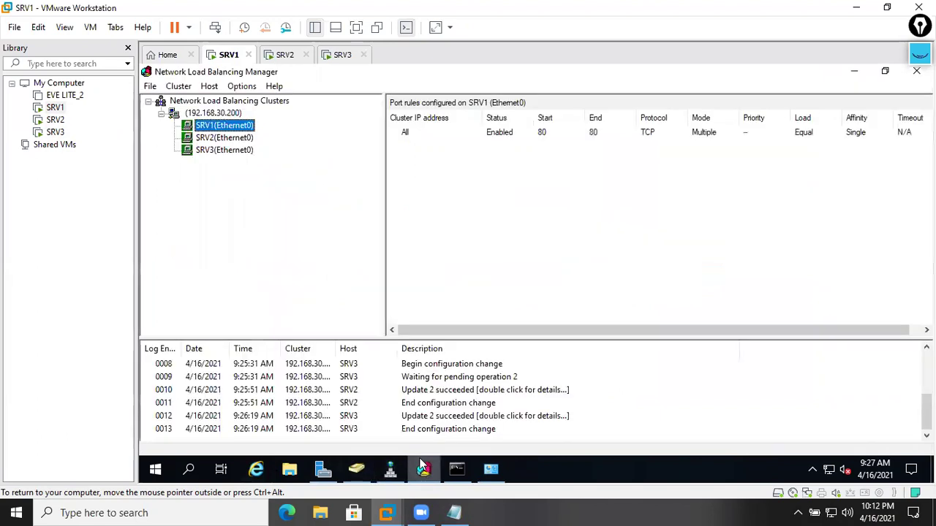
{"action": "left_click", "coordinate": [229, 152]}
{"action": "left_click", "coordinate": [226, 138]}
{"action": "left_click", "coordinate": [226, 126]}
{"action": "left_click", "coordinate": [229, 151]}
{"action": "left_click", "coordinate": [226, 138]}
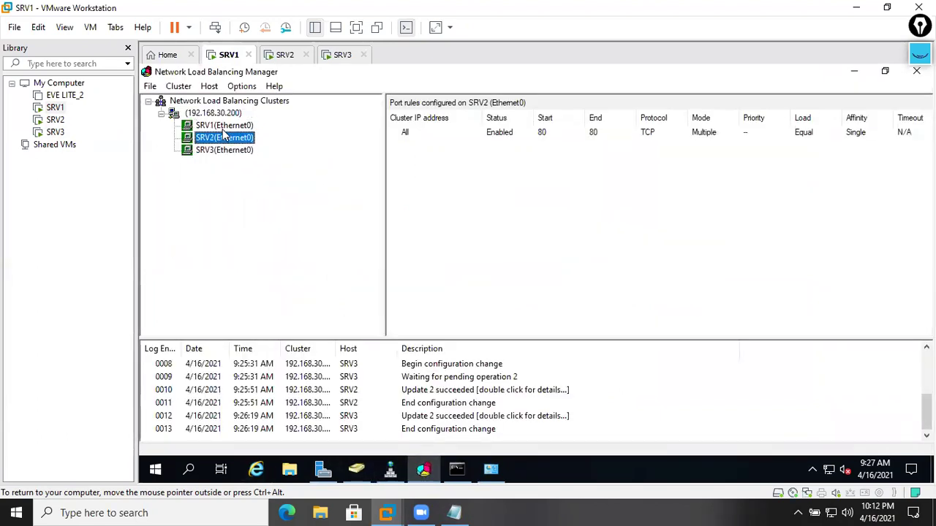
{"action": "left_click", "coordinate": [224, 127]}
{"action": "left_click", "coordinate": [255, 468]}
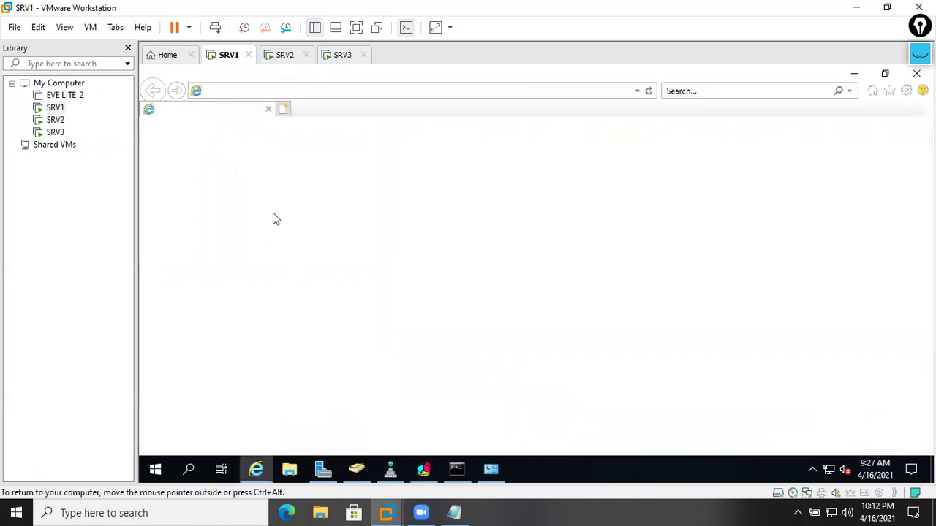
{"action": "left_click", "coordinate": [304, 91]}
{"action": "type", "text": "http://"}
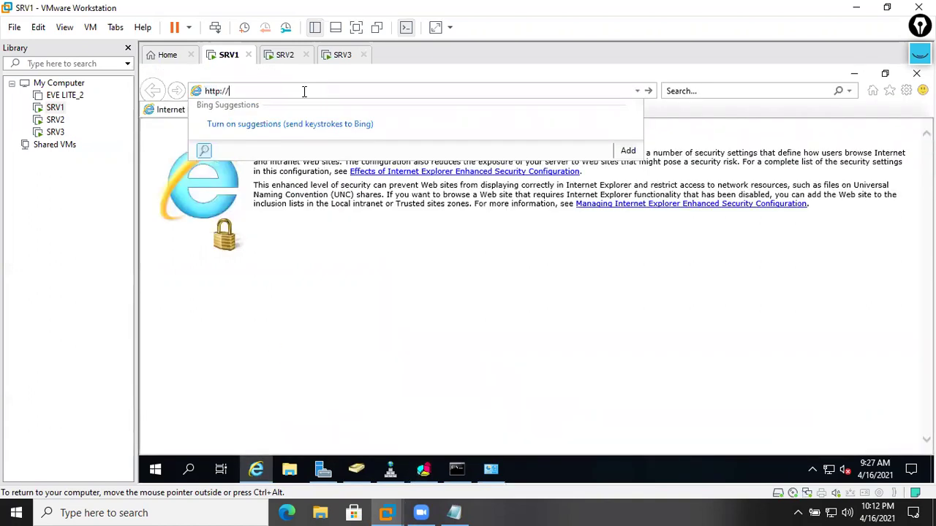
{"action": "type", "text": "192.168.30.200/"}
{"action": "key", "text": "Return"}
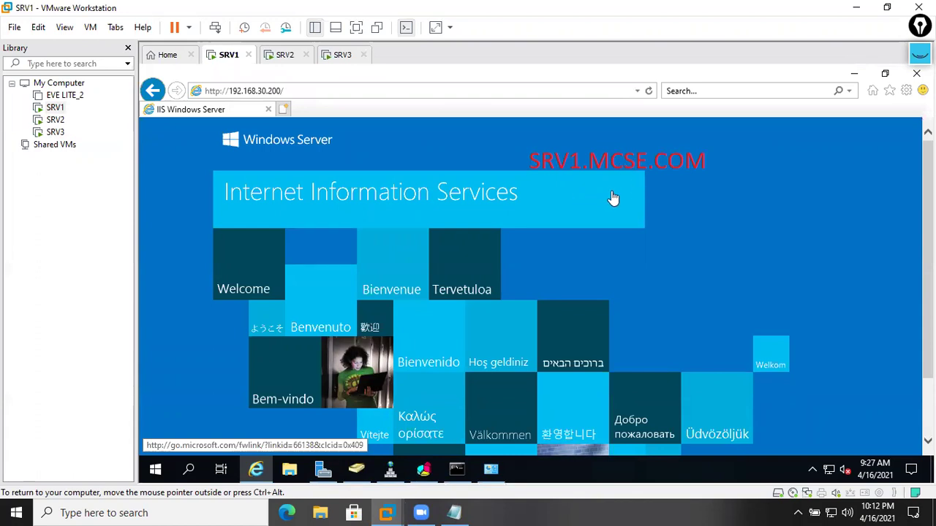
- Load 192.168.30.200 in the host's Edge (answered by SRV2), then return to SRV1's DNS Manager
{"action": "left_click", "coordinate": [289, 514]}
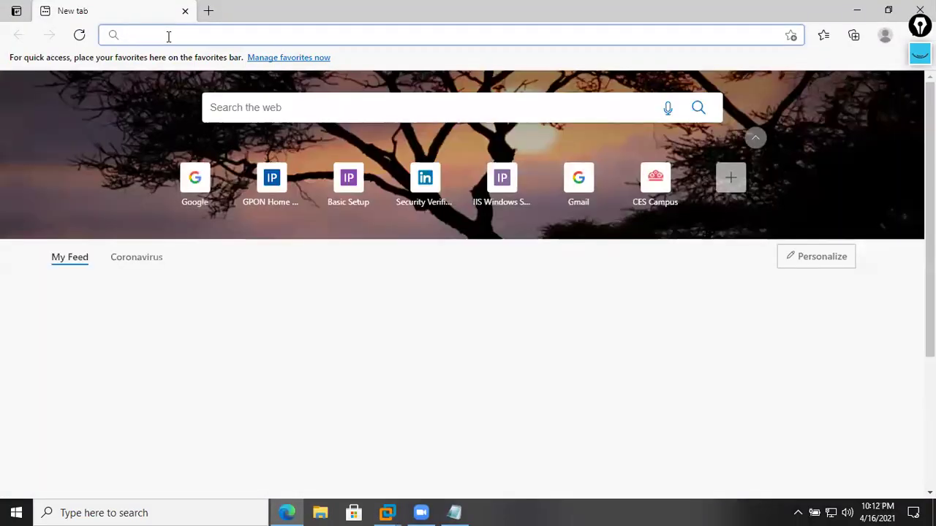
{"action": "type", "text": "https://"}
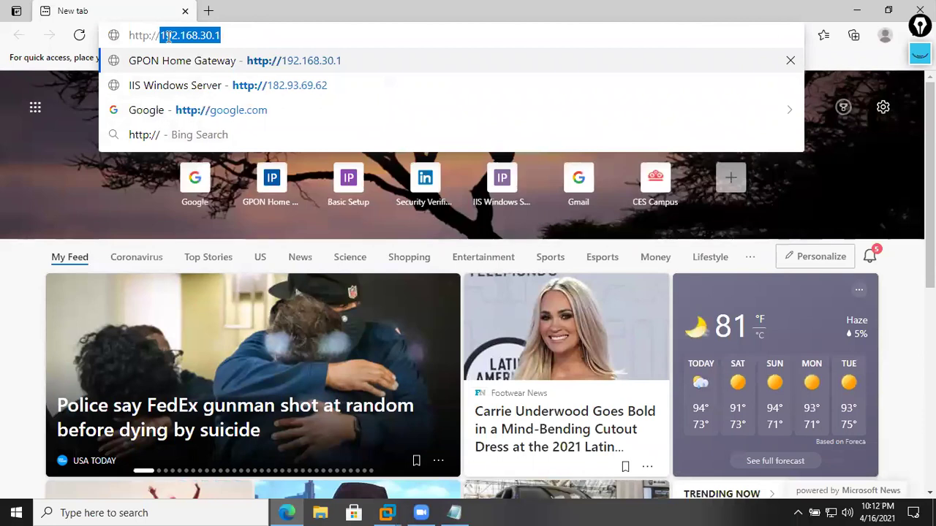
{"action": "key", "text": "Right"}
{"action": "key", "text": "BackSpace"}
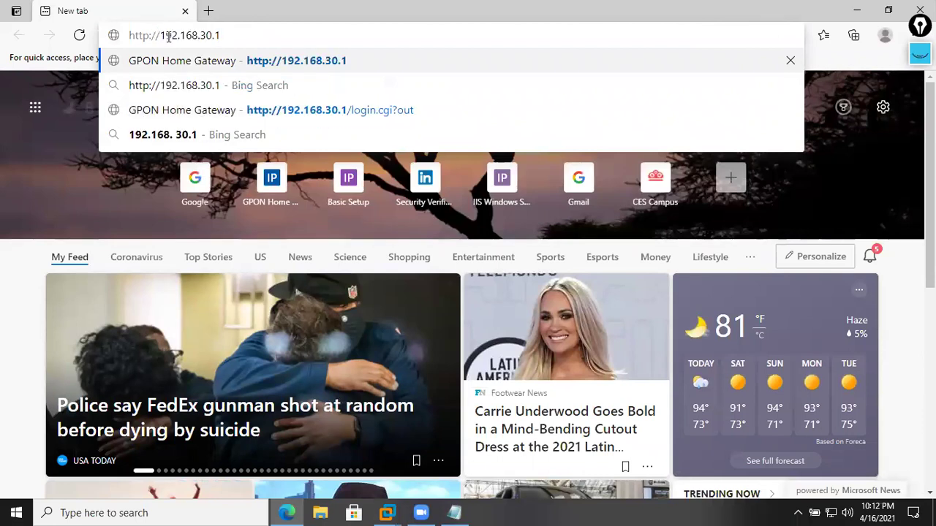
{"action": "type", "text": "200"}
{"action": "key", "text": "Return"}
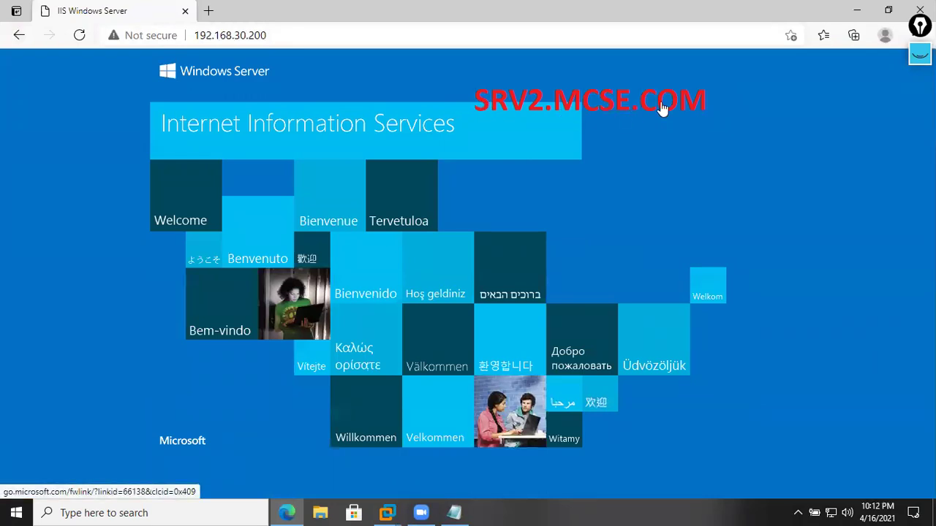
{"action": "left_click", "coordinate": [856, 10]}
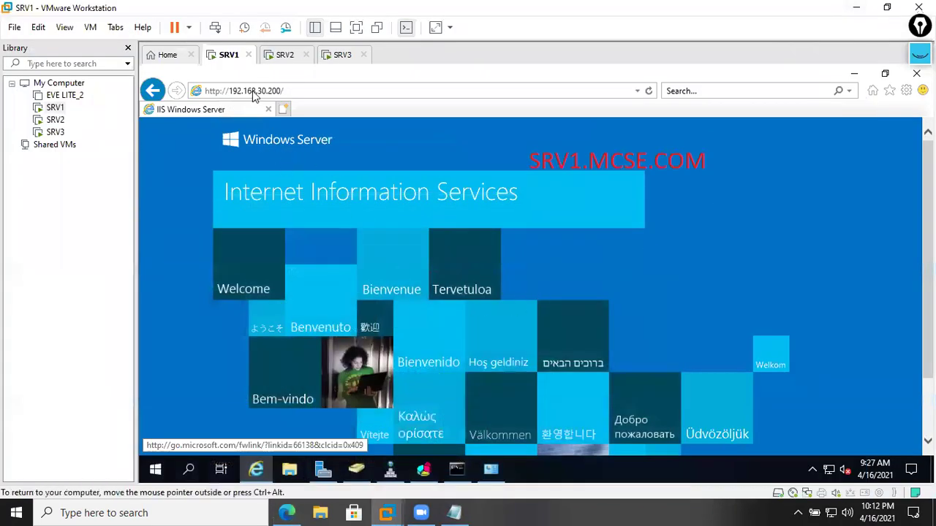
{"action": "left_click", "coordinate": [398, 470]}
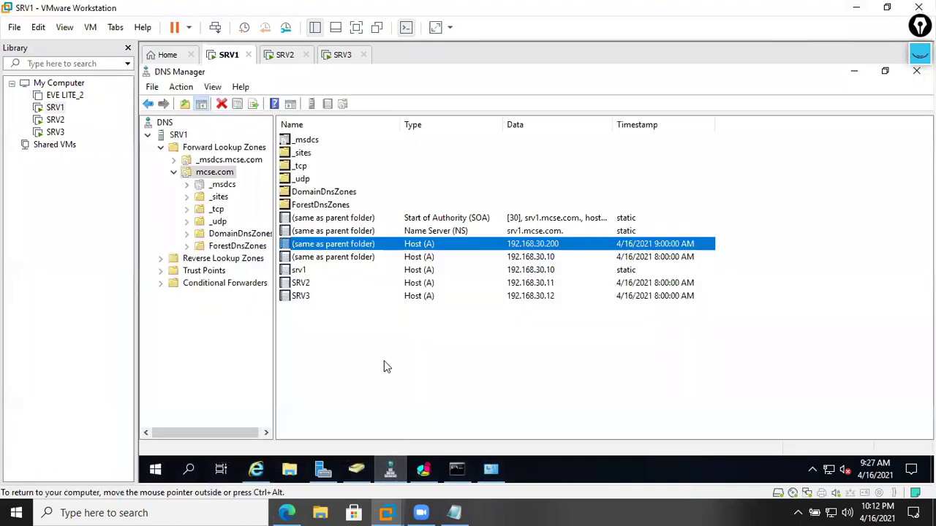
{"action": "right_click", "coordinate": [376, 373]}
{"action": "left_click", "coordinate": [421, 256]}
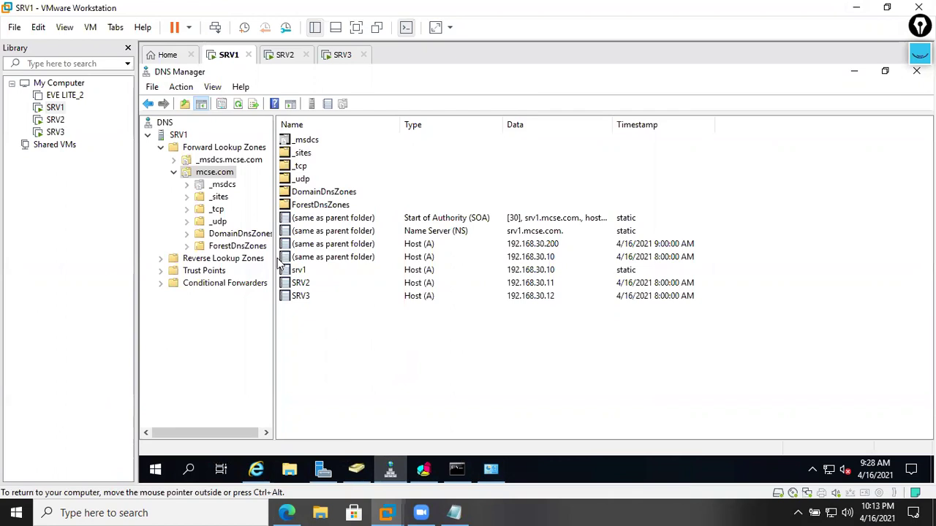
{"action": "right_click", "coordinate": [215, 178]}
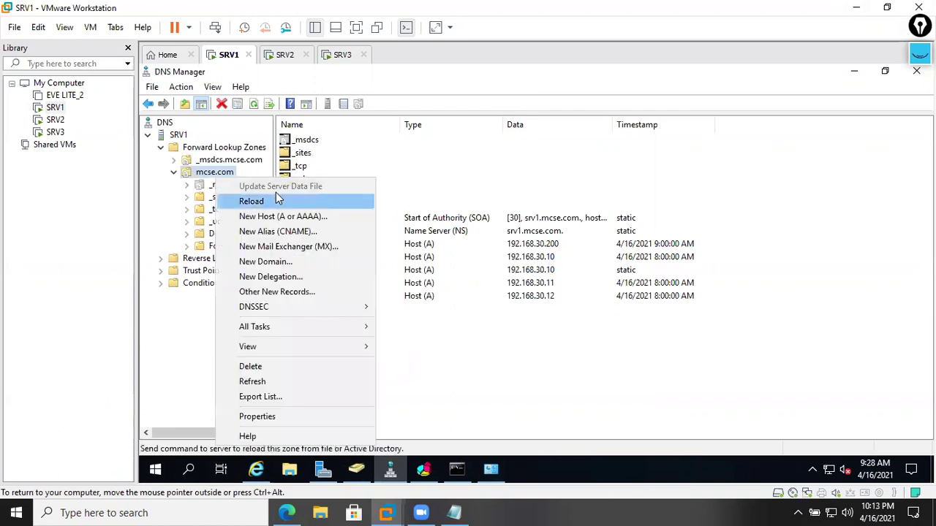
{"action": "left_click", "coordinate": [326, 231]}
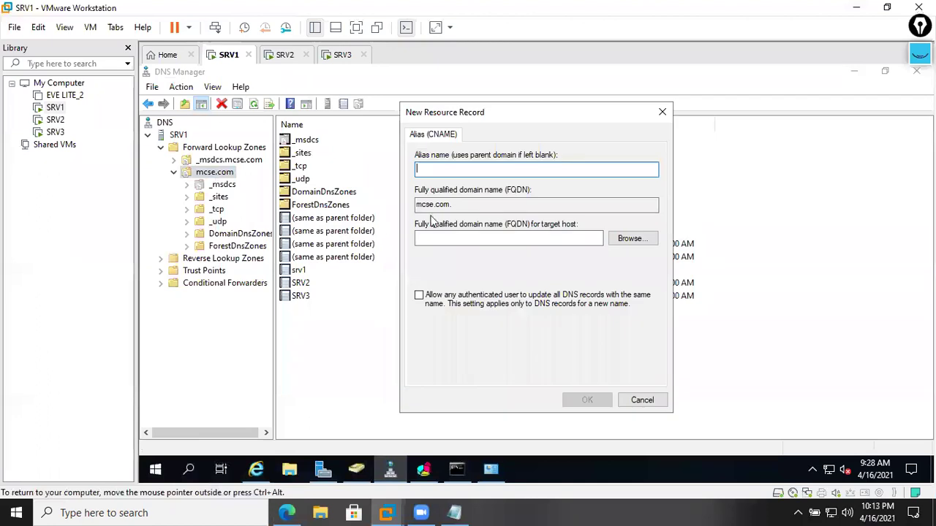
{"action": "type", "text": "www"}
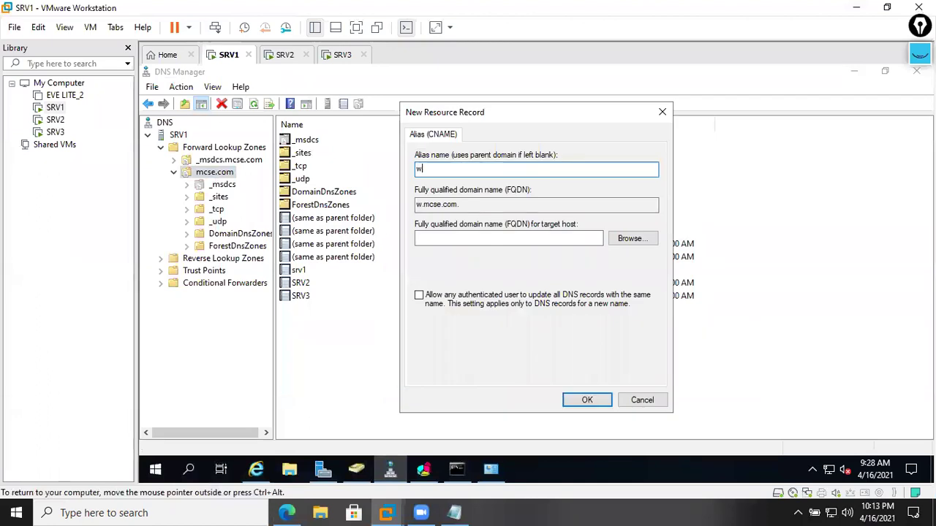
{"action": "left_click", "coordinate": [462, 204]}
{"action": "left_click_drag", "start_coordinate": [473, 204], "coordinate": [384, 210]}
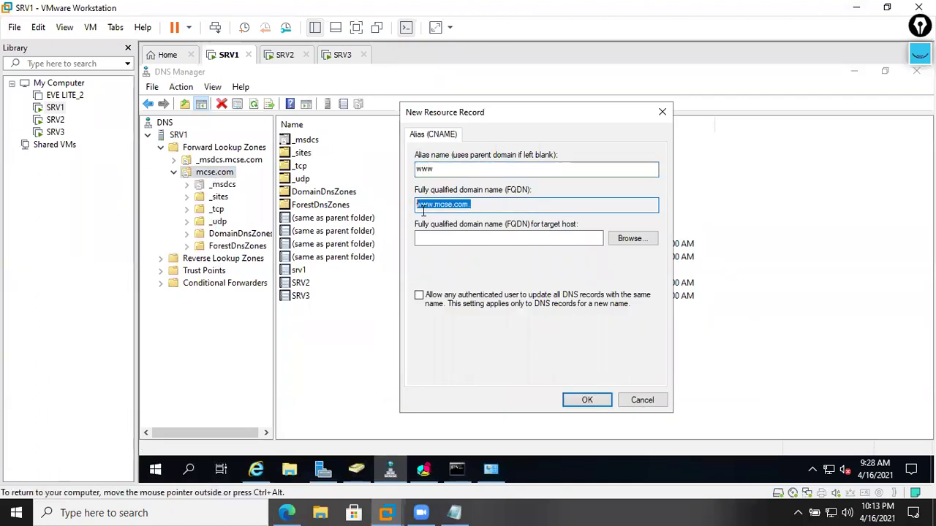
{"action": "left_click", "coordinate": [487, 205]}
- Pick the mcse.com parent host record as target, creating the www CNAME record
{"action": "left_click", "coordinate": [629, 239]}
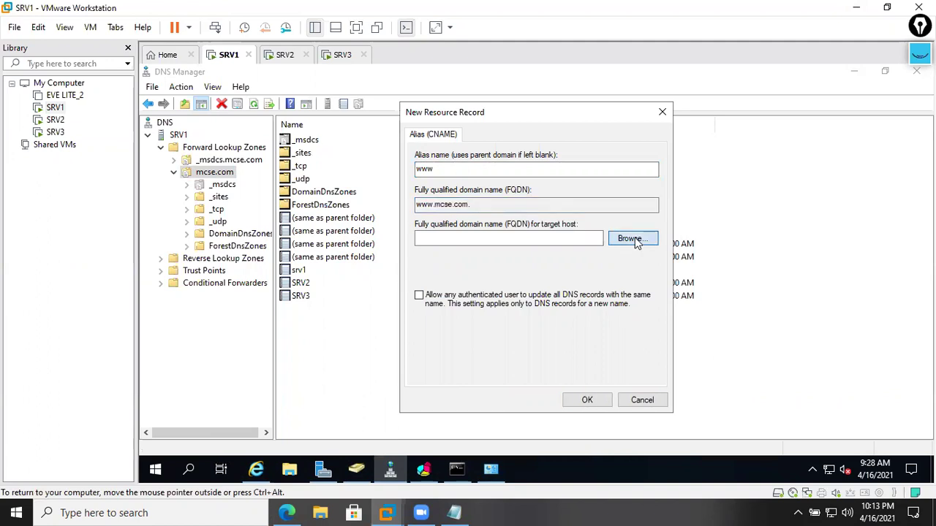
{"action": "double_click", "coordinate": [441, 227]}
{"action": "double_click", "coordinate": [443, 228]}
{"action": "double_click", "coordinate": [443, 236]}
{"action": "scroll", "coordinate": [452, 267], "scroll_direction": "down", "scroll_amount": 1}
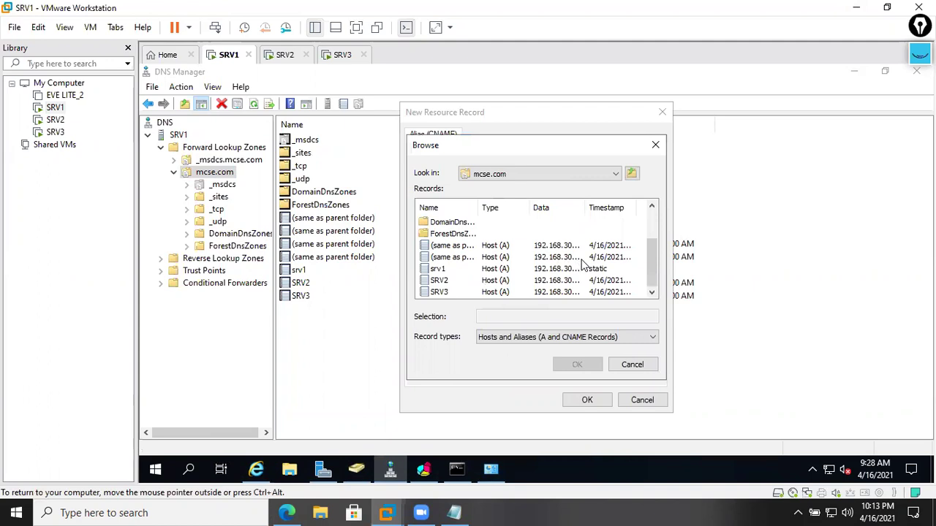
{"action": "left_click_drag", "start_coordinate": [587, 208], "coordinate": [613, 208]}
{"action": "double_click", "coordinate": [453, 246]}
{"action": "left_click", "coordinate": [587, 401]}
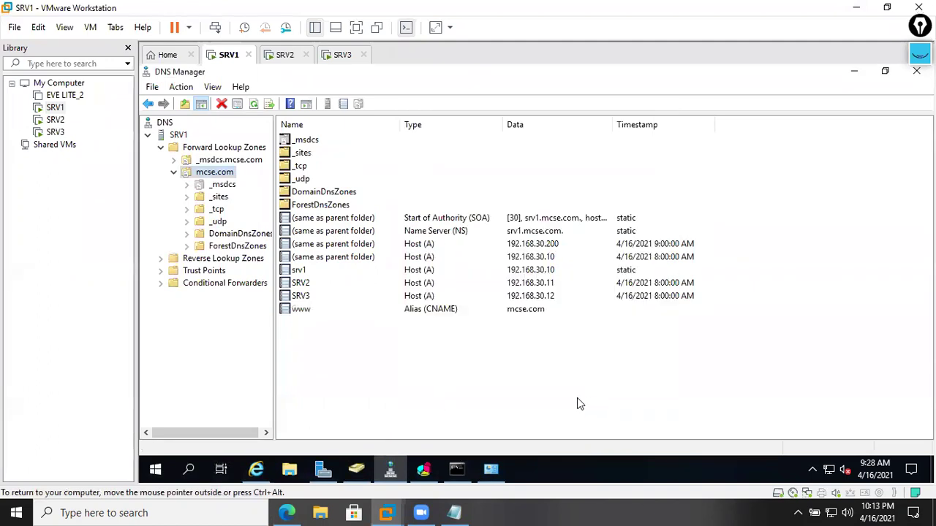
{"action": "left_click", "coordinate": [442, 313]}
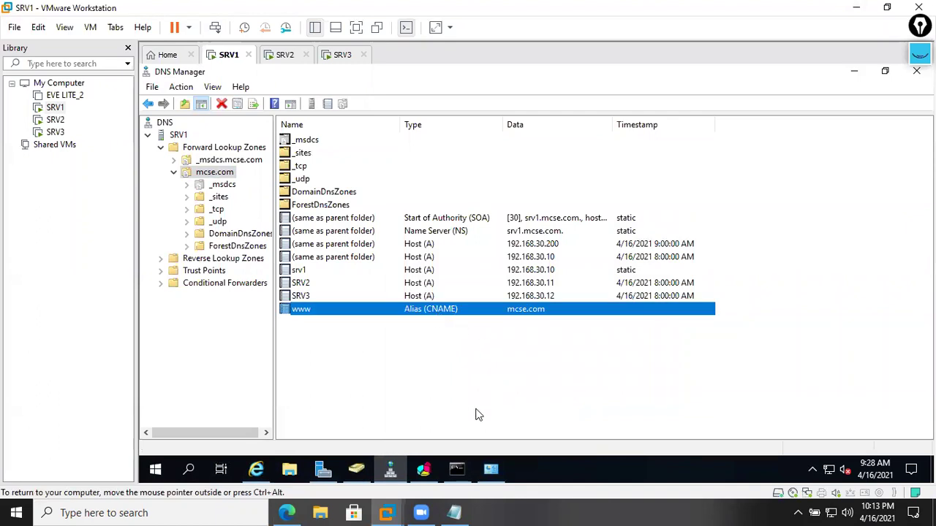
{"action": "left_click", "coordinate": [444, 460]}
{"action": "scroll", "coordinate": [427, 370], "scroll_direction": "down", "scroll_amount": 5}
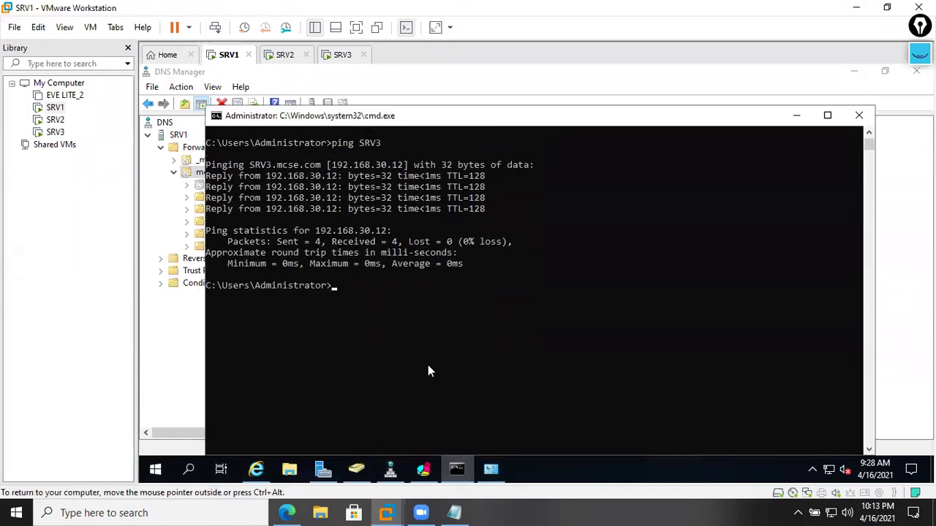
{"action": "type", "text": "ping www.mcse.com"}
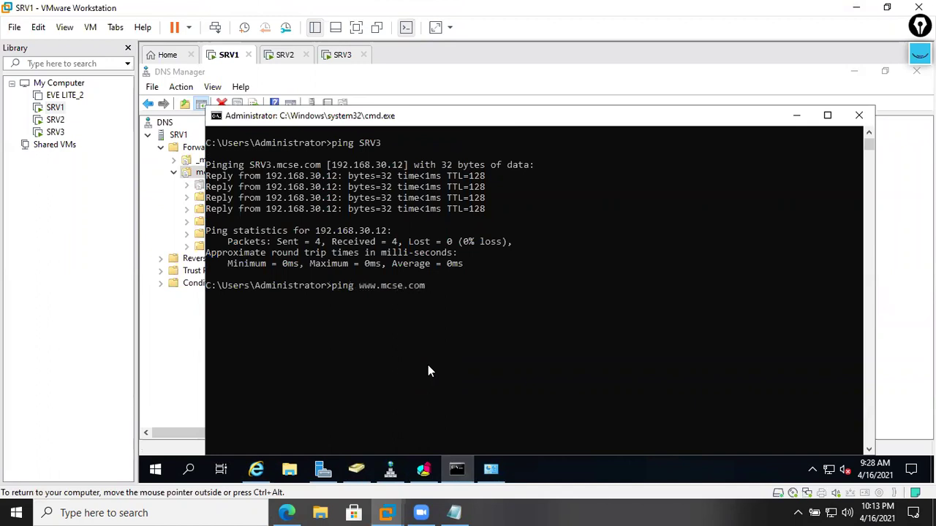
{"action": "key", "text": "Return"}
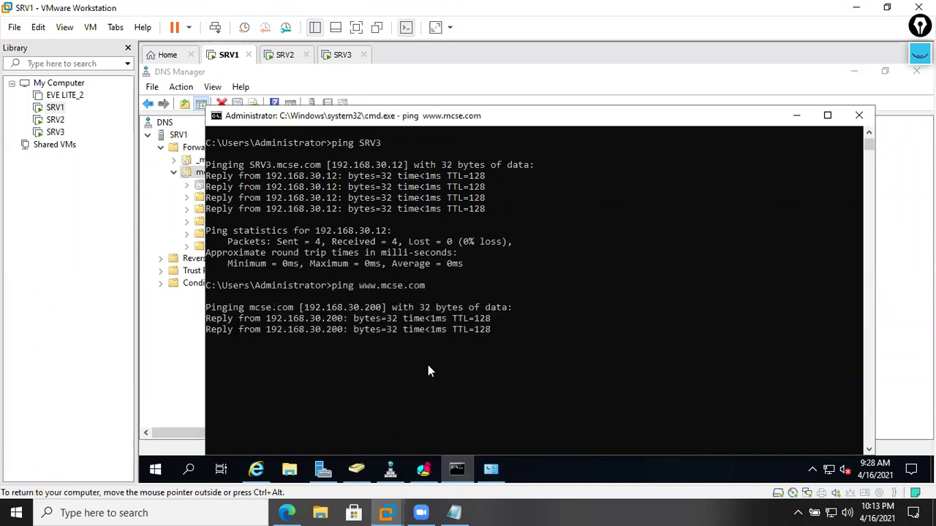
{"action": "left_click", "coordinate": [256, 468]}
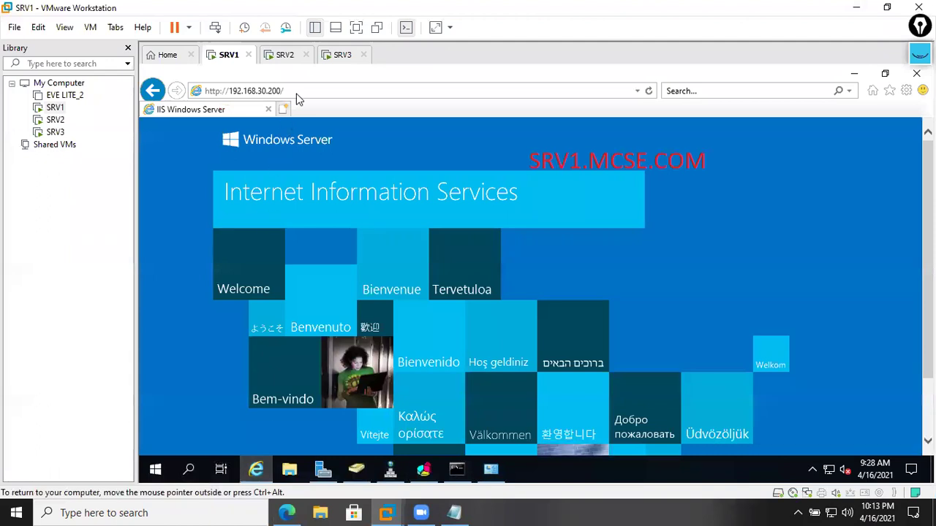
{"action": "left_click", "coordinate": [297, 92]}
{"action": "type", "text": "ttp"}
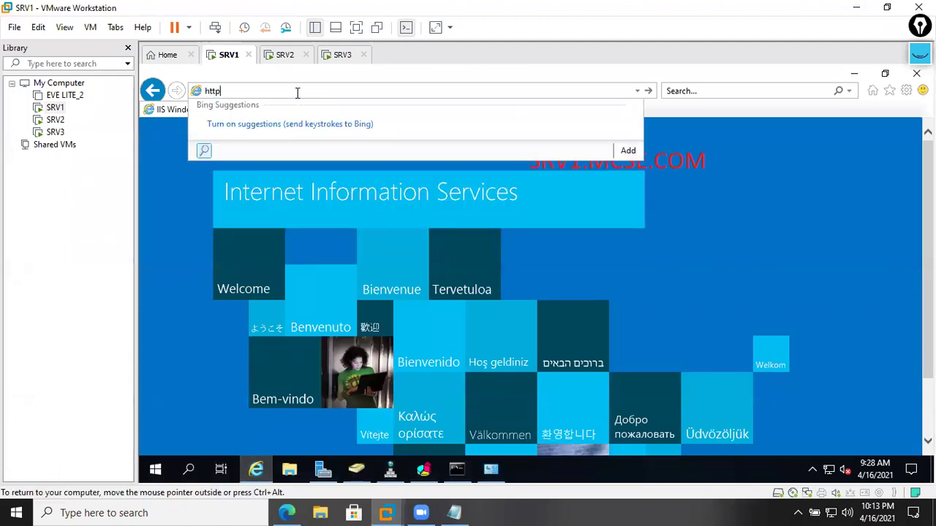
{"action": "type", "text": "://www.mcse.com"}
{"action": "key", "text": "Return"}
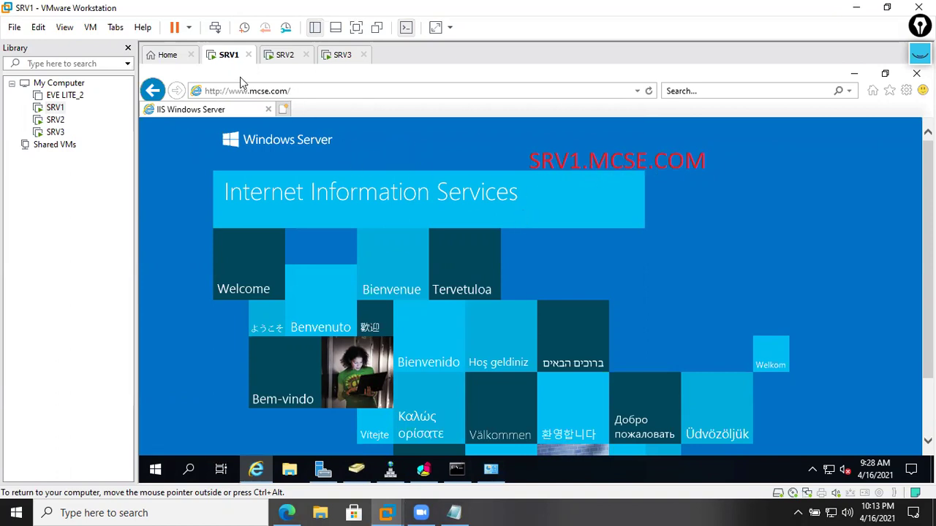
{"action": "left_click", "coordinate": [340, 55]}
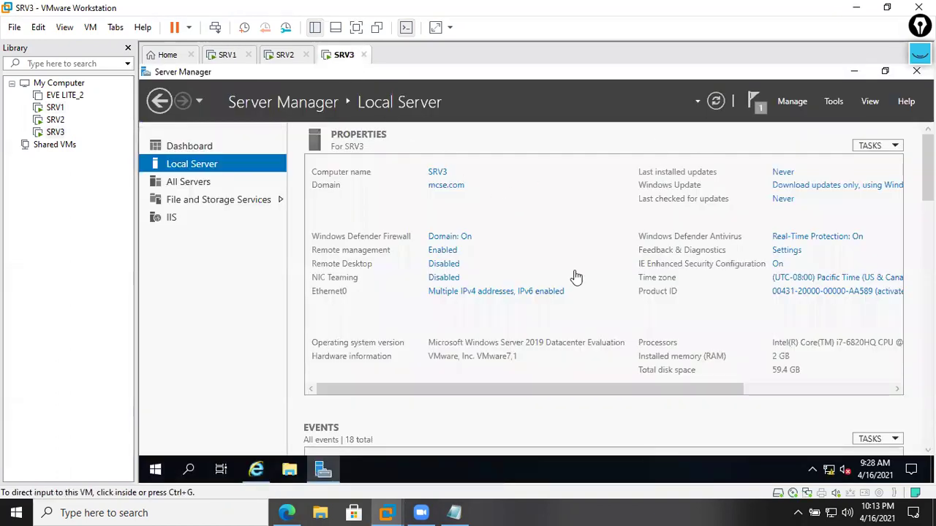
- On SRV3, close Internet Explorer and Server Manager to clear the desktop
{"action": "left_click", "coordinate": [258, 469]}
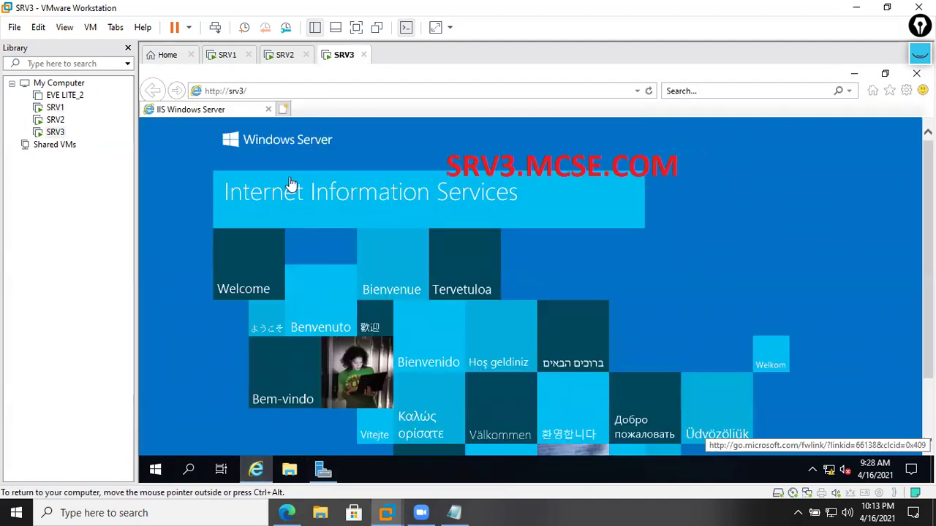
{"action": "left_click", "coordinate": [916, 73]}
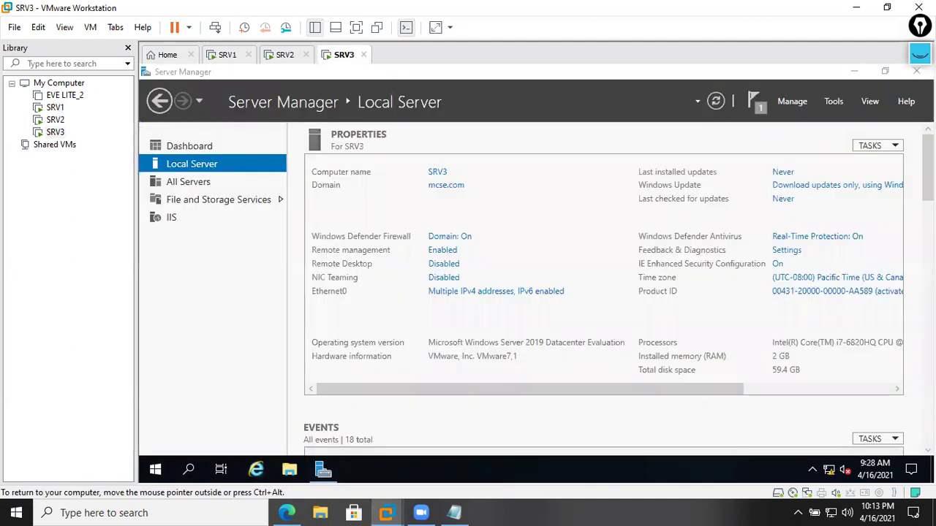
{"action": "left_click", "coordinate": [918, 70]}
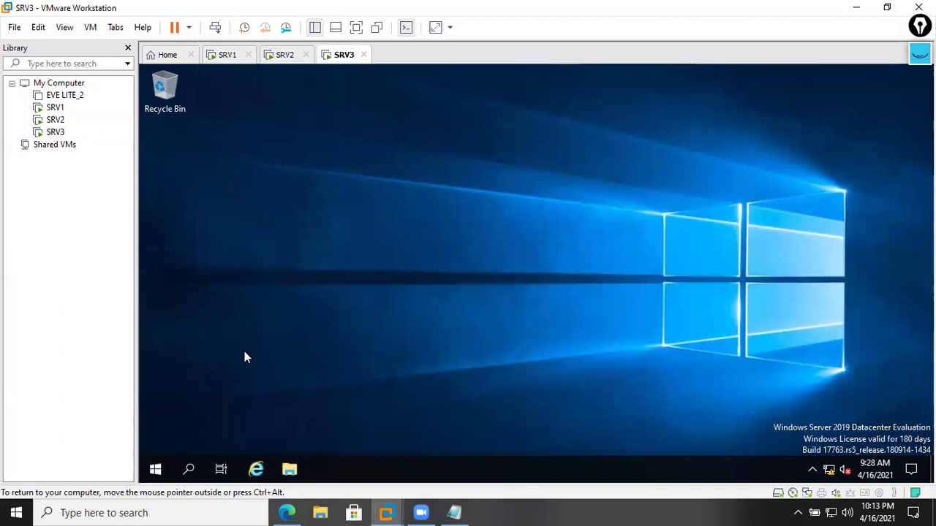
{"action": "key", "text": "super+r"}
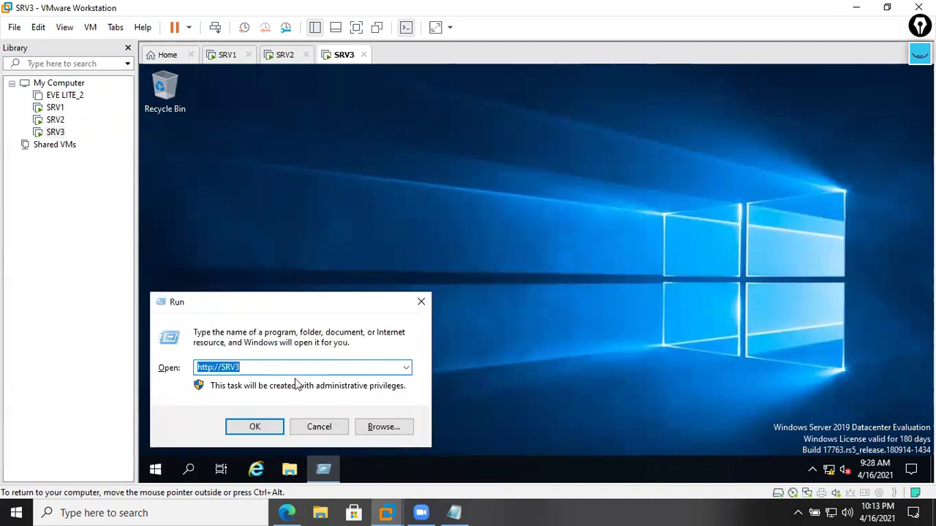
{"action": "type", "text": "http:/"}
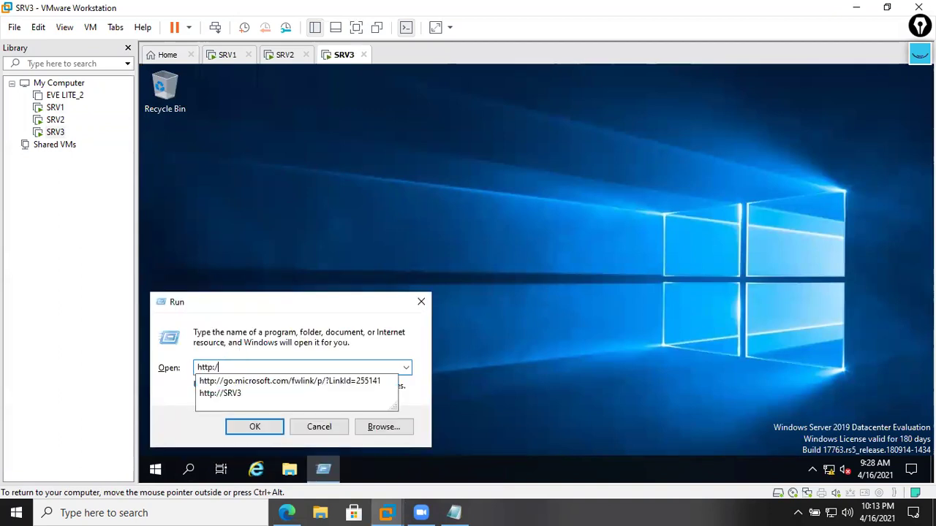
{"action": "type", "text": "/www.mcse."}
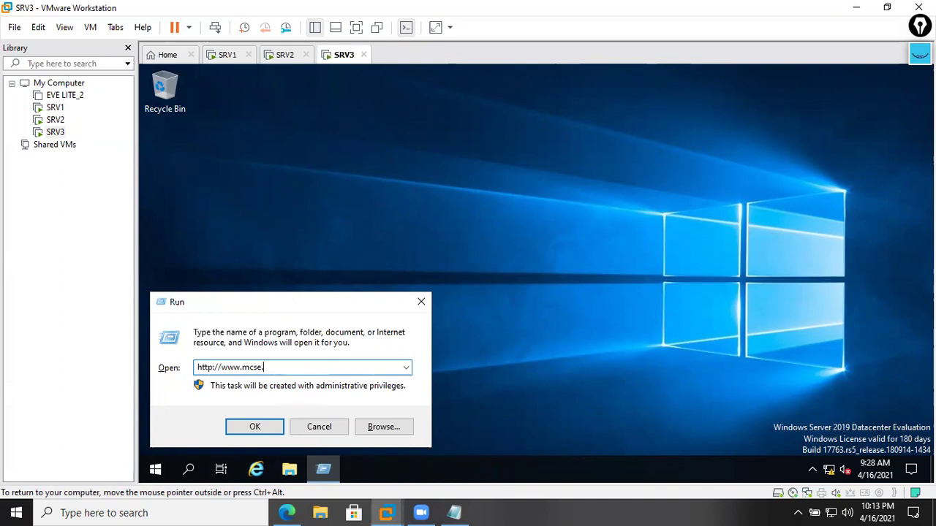
{"action": "type", "text": "com"}
{"action": "key", "text": "Return"}
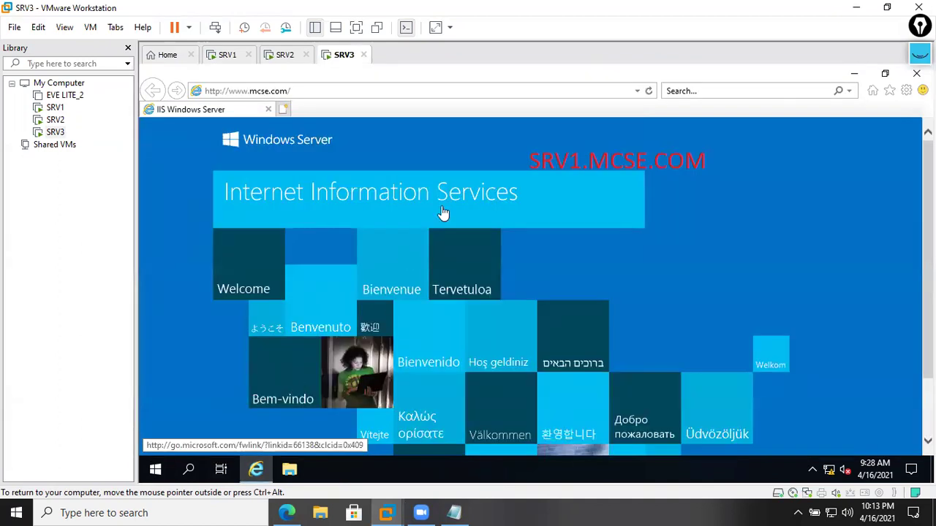
{"action": "left_click", "coordinate": [714, 163]}
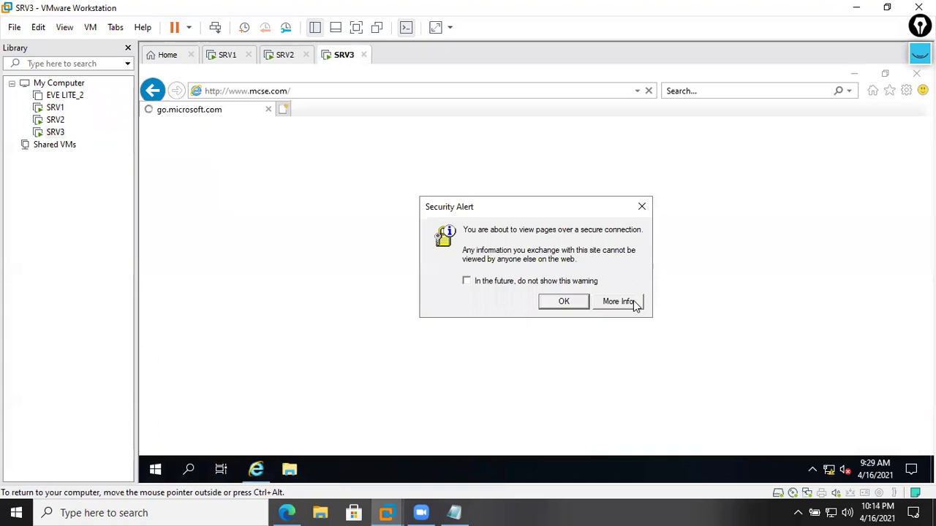
{"action": "left_click", "coordinate": [570, 302]}
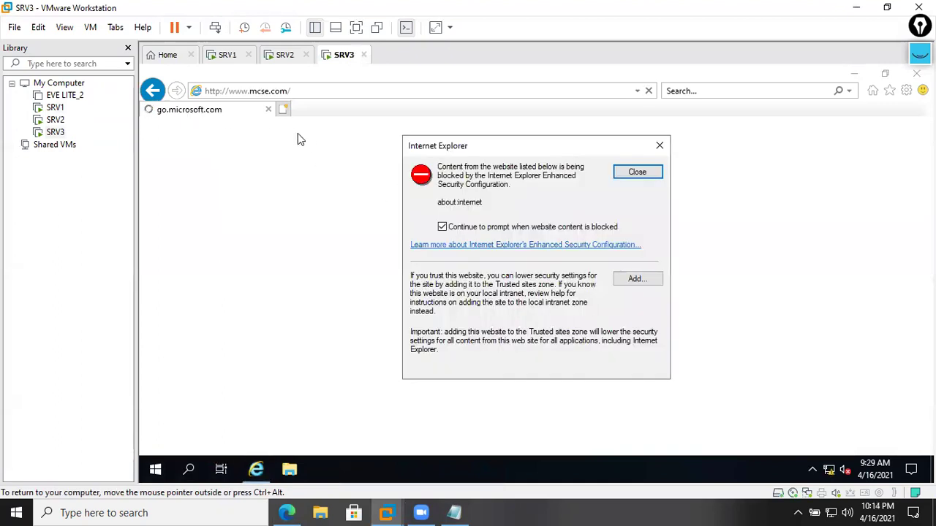
{"action": "left_click", "coordinate": [658, 150]}
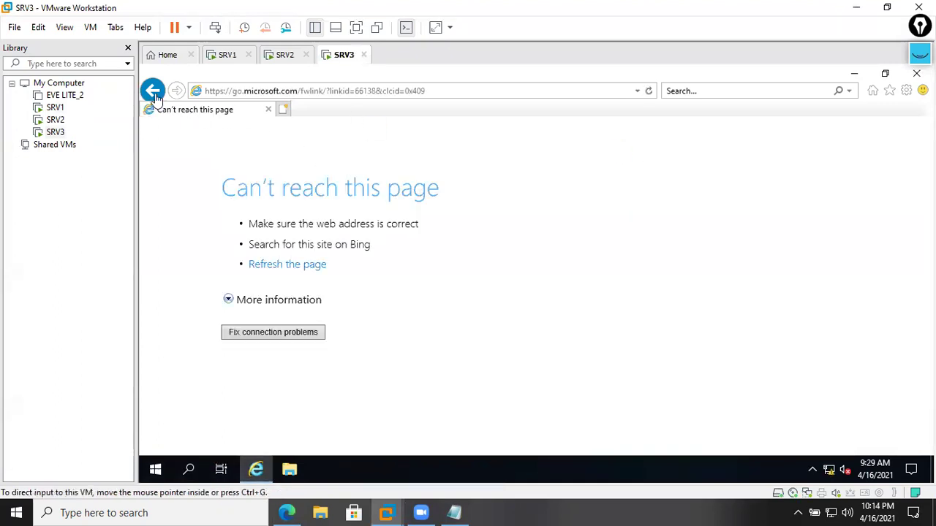
{"action": "left_click", "coordinate": [153, 90]}
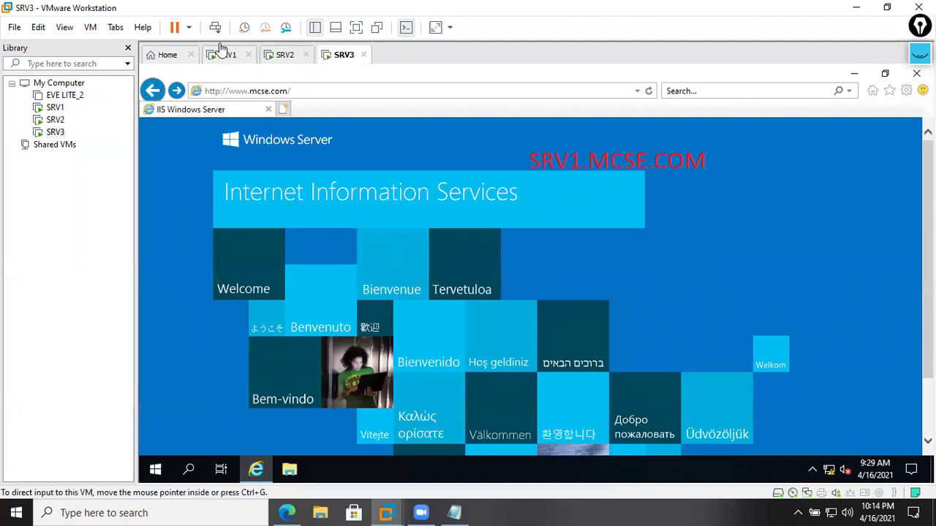
{"action": "left_click", "coordinate": [240, 56]}
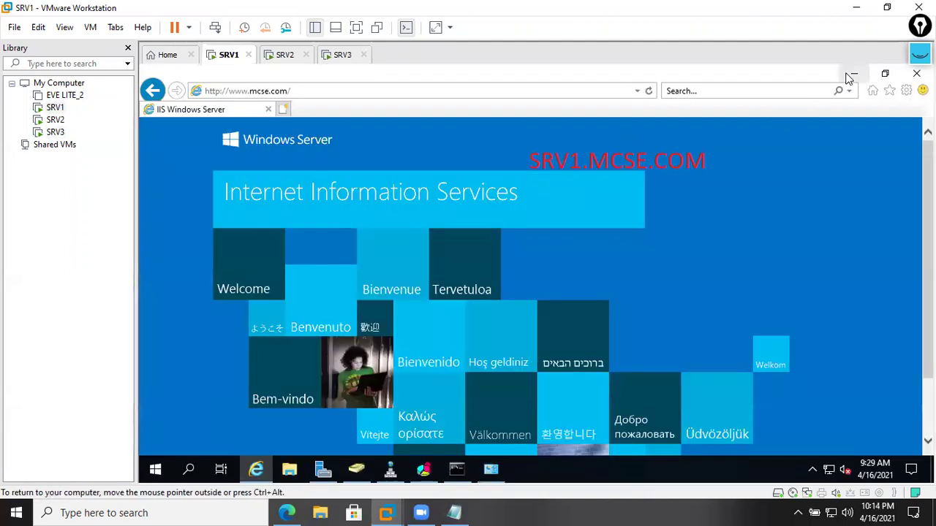
- Minimize the browser, DNS Manager, Network Connections and Server Manager windows on SRV1
{"action": "left_click", "coordinate": [853, 74]}
{"action": "left_click", "coordinate": [851, 74]}
{"action": "left_click", "coordinate": [848, 77]}
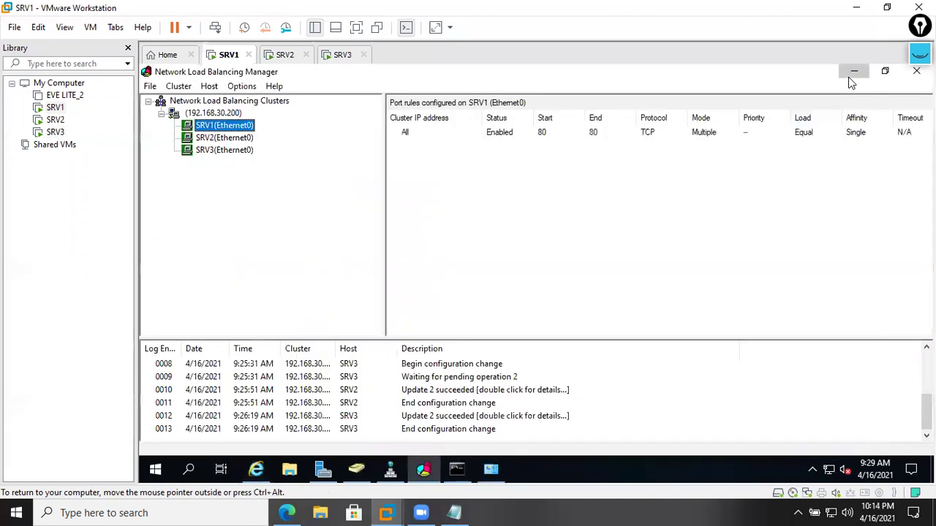
{"action": "left_click", "coordinate": [848, 77]}
{"action": "left_click", "coordinate": [734, 75]}
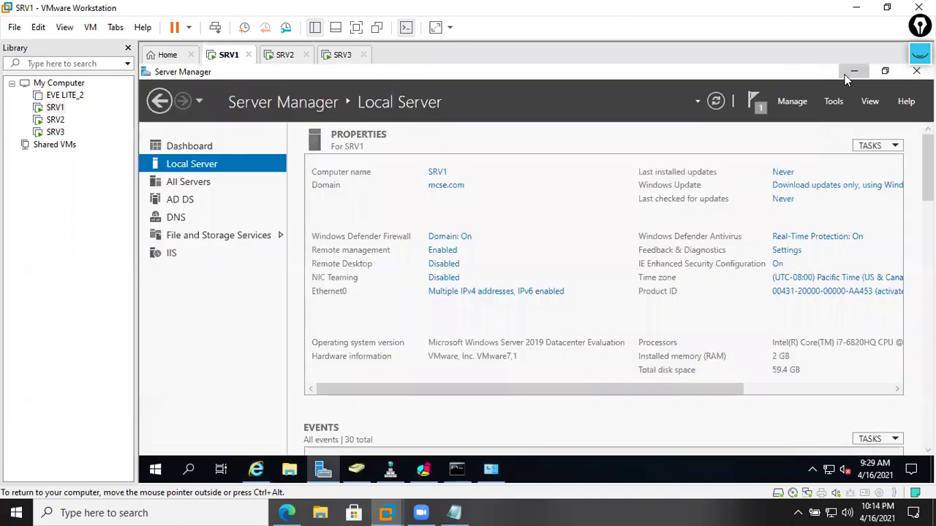
{"action": "left_click", "coordinate": [850, 72]}
- Restore NLB Manager showing SRV1, SRV2 and SRV3 under cluster 192.168.30.200
{"action": "left_click", "coordinate": [423, 469]}
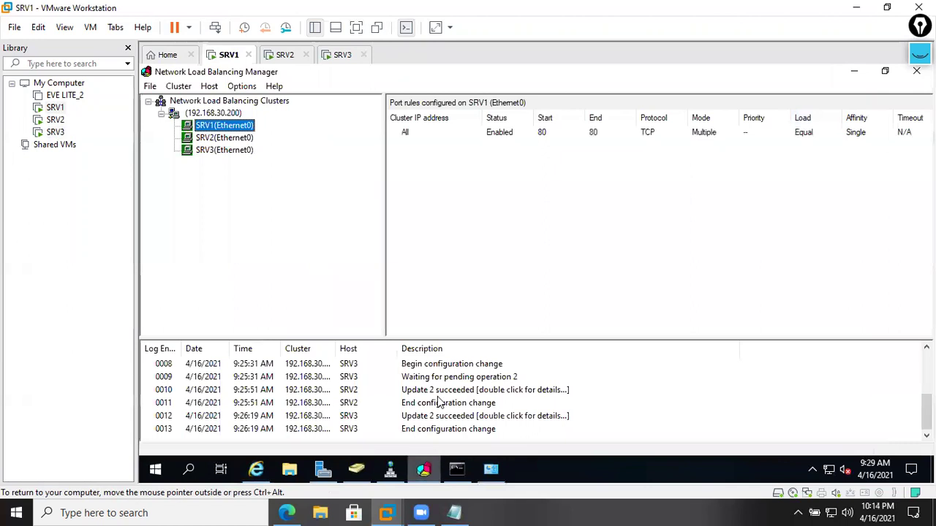
{"action": "right_click", "coordinate": [225, 128]}
{"action": "mouse_move", "coordinate": [295, 189]}
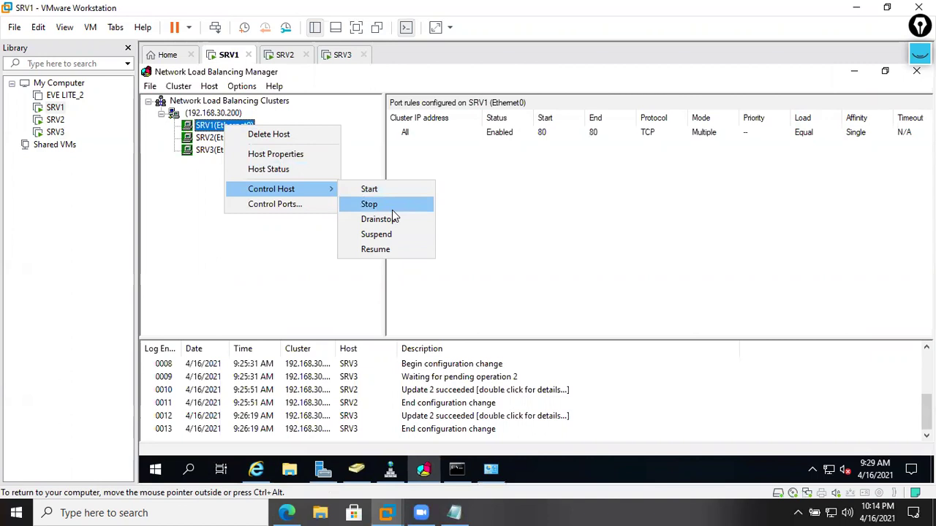
{"action": "left_click", "coordinate": [549, 217]}
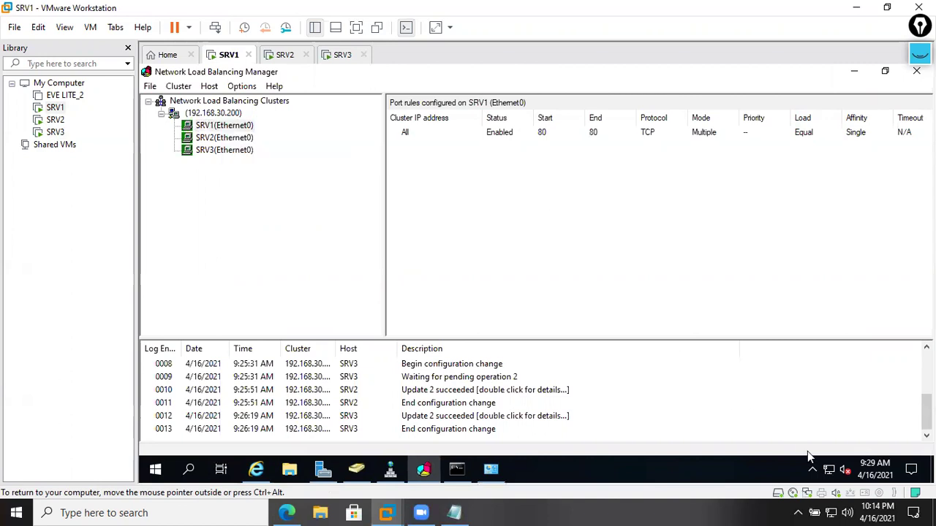
- Disable SRV1's Ethernet0 network adapter from Network Connections
{"action": "left_click", "coordinate": [322, 469]}
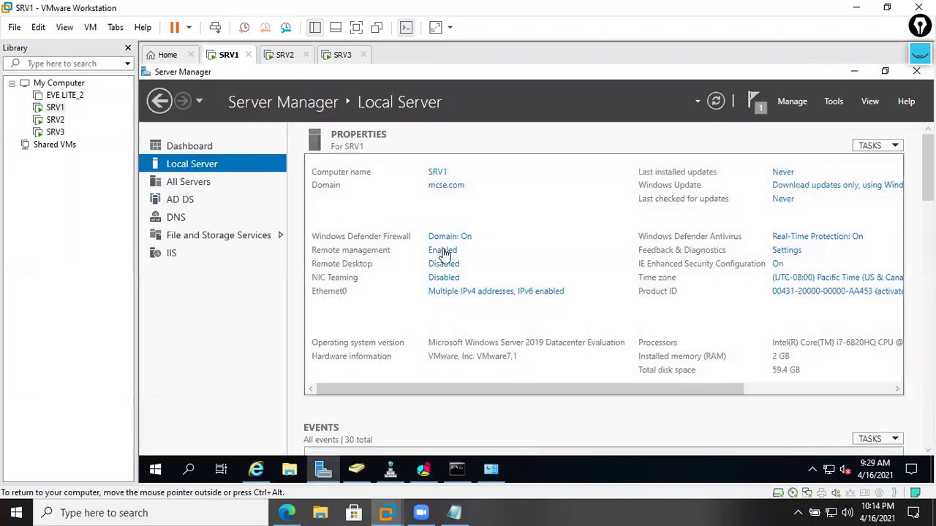
{"action": "left_click", "coordinate": [482, 296]}
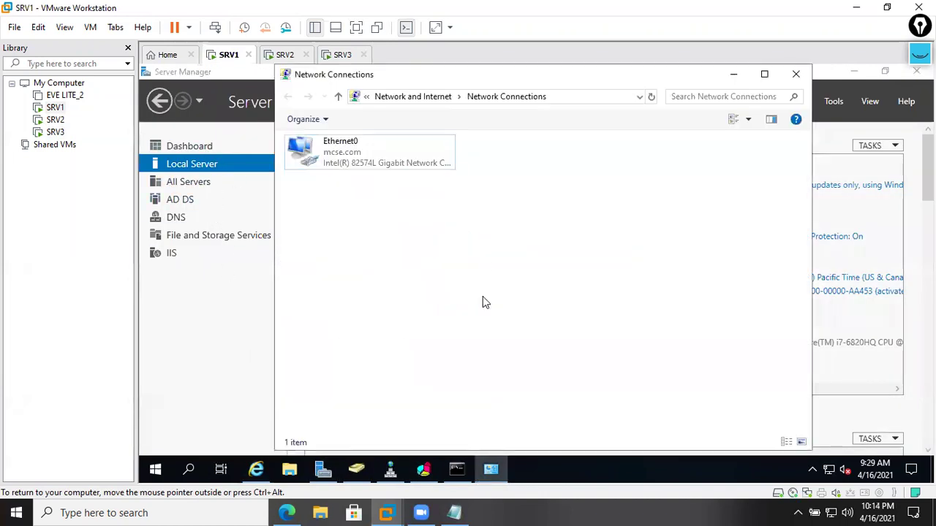
{"action": "left_click", "coordinate": [359, 161]}
{"action": "right_click", "coordinate": [359, 163]}
{"action": "left_click", "coordinate": [378, 174]}
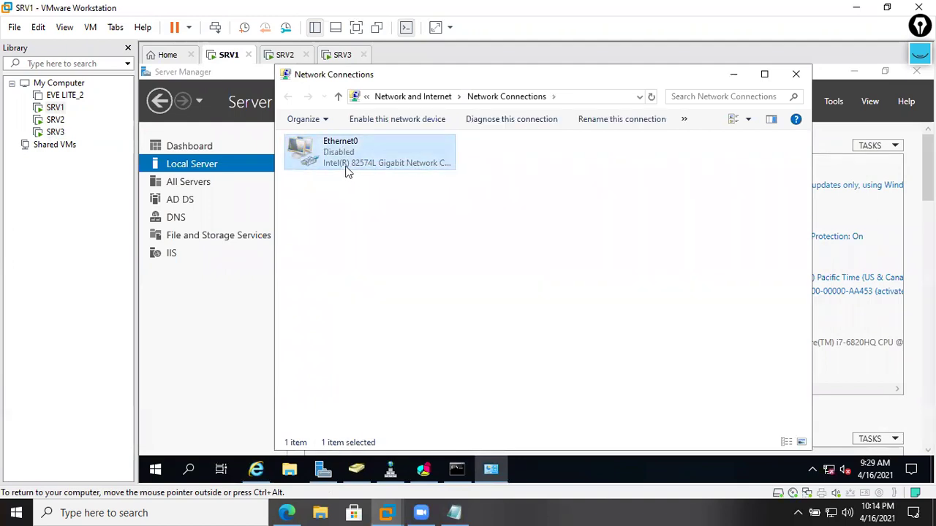
{"action": "left_click", "coordinate": [345, 58]}
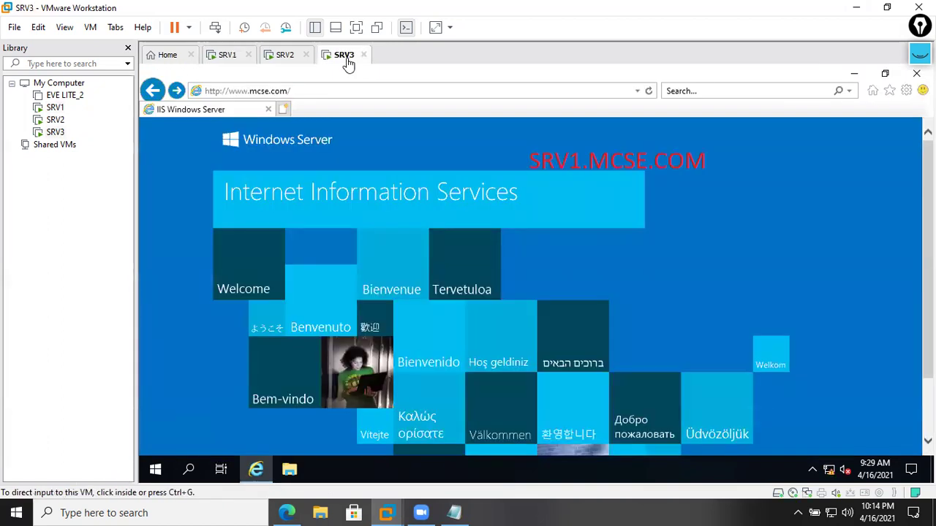
{"action": "left_click", "coordinate": [394, 90]}
{"action": "left_click", "coordinate": [649, 91]}
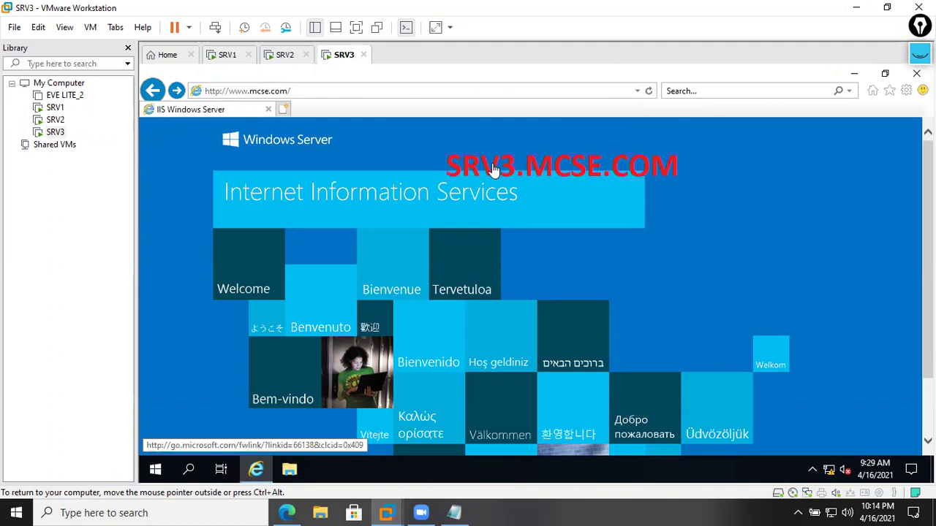
{"action": "left_click", "coordinate": [281, 54]}
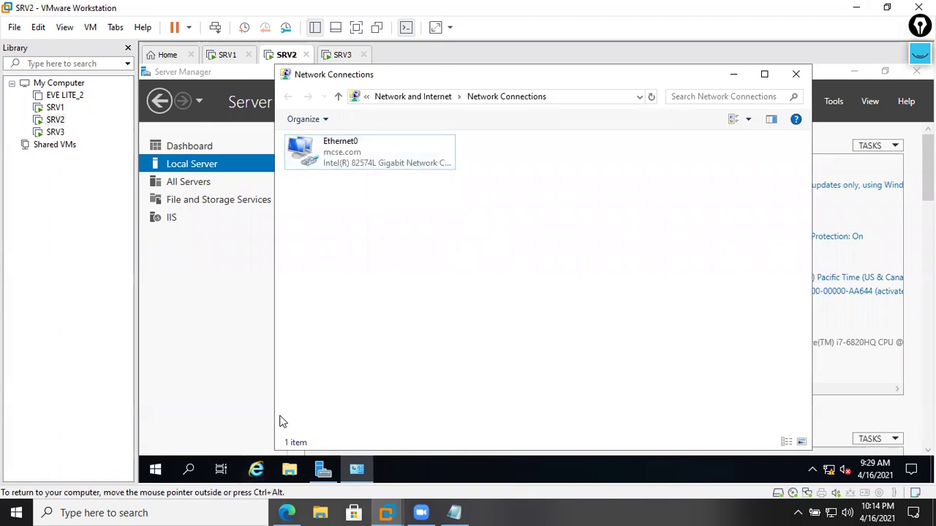
{"action": "key", "text": "super+r"}
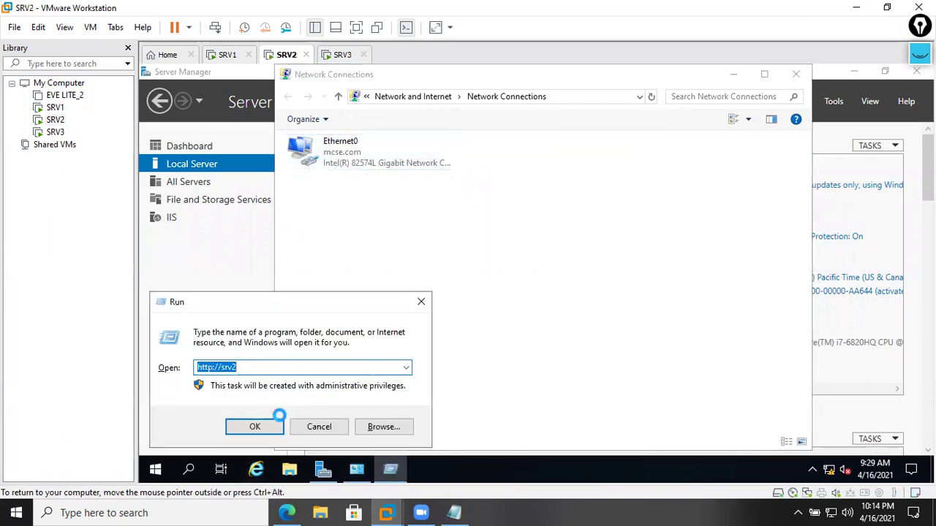
{"action": "key", "text": "BackSpace"}
{"action": "type", "text": "htt"}
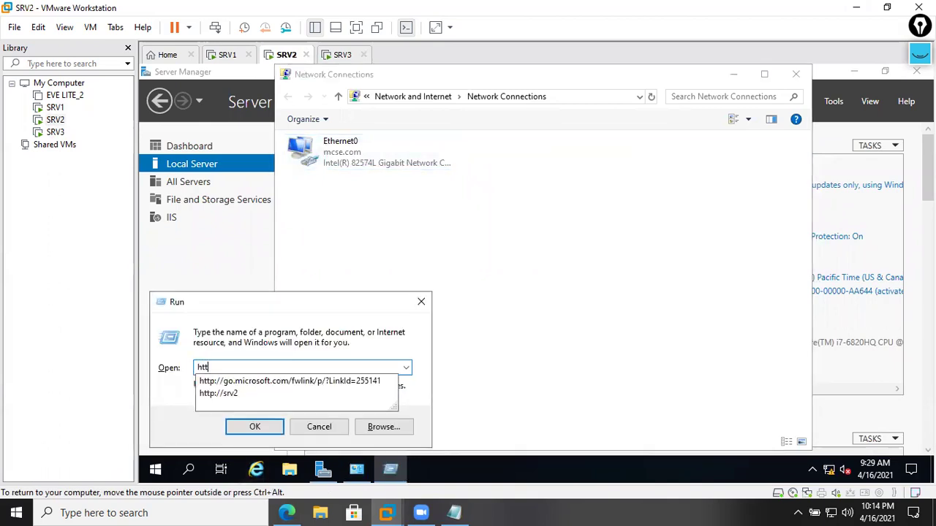
{"action": "type", "text": "p://www.mcse.com"}
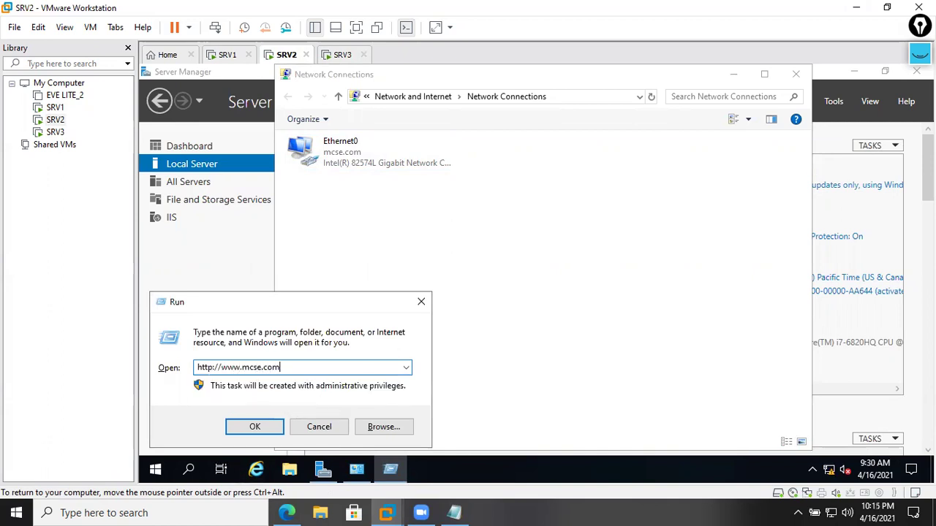
{"action": "key", "text": "Return"}
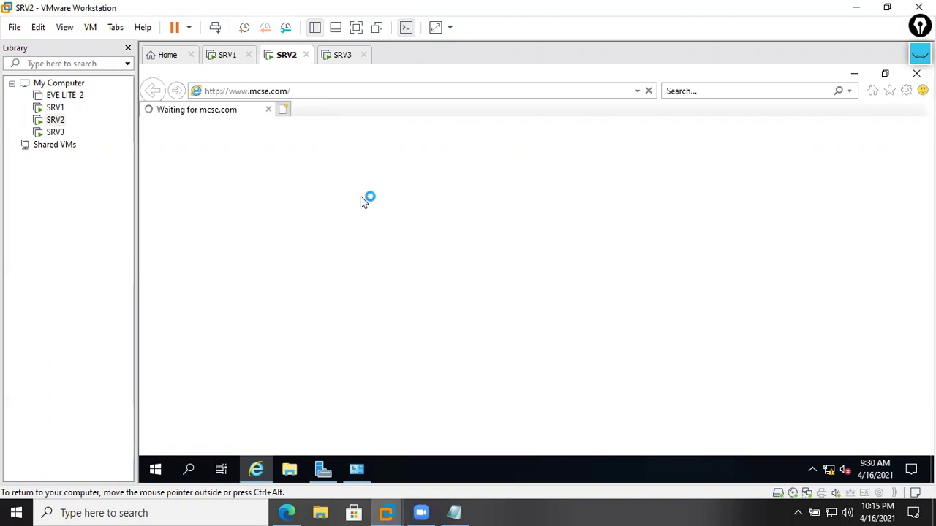
- Cancel the extra Run dialogs and return focus to the browser
{"action": "key", "text": "super+r"}
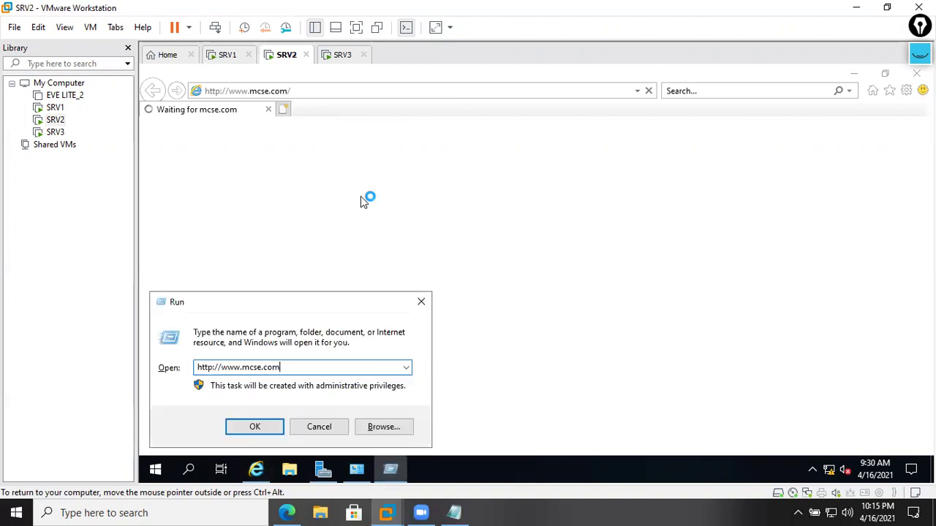
{"action": "key", "text": "BackSpace"}
{"action": "key", "text": "BackSpace"}
{"action": "key", "text": "BackSpace"}
{"action": "key", "text": "BackSpace"}
{"action": "key", "text": "BackSpace"}
{"action": "key", "text": "BackSpace"}
{"action": "key", "text": "BackSpace"}
{"action": "key", "text": "BackSpace"}
{"action": "key", "text": "BackSpace"}
{"action": "key", "text": "BackSpace"}
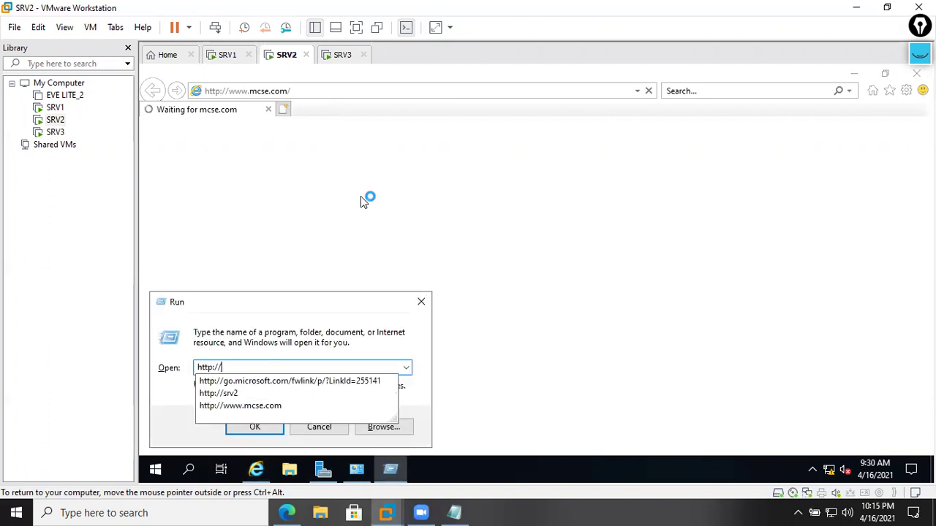
{"action": "type", "text": "10"}
{"action": "key", "text": "BackSpace"}
{"action": "key", "text": "BackSpace"}
{"action": "type", "text": "192.168.30.200"}
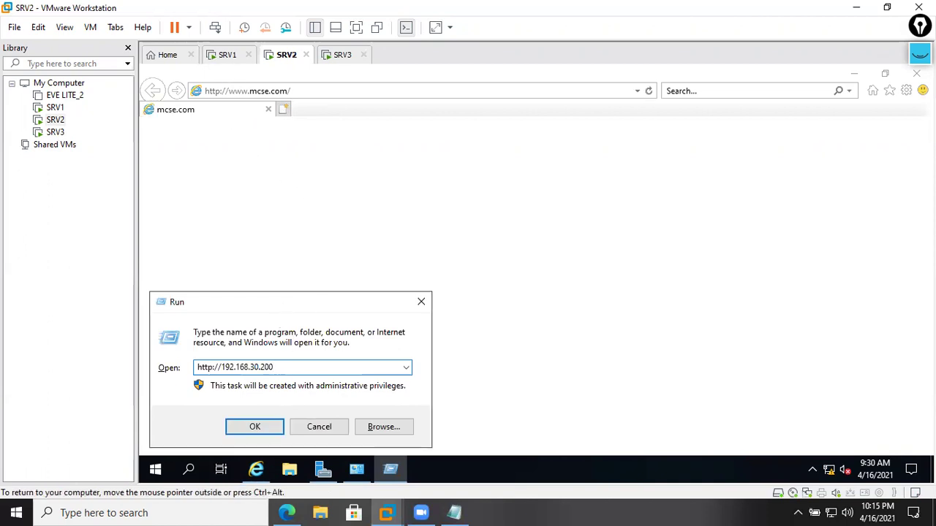
{"action": "left_click_drag", "start_coordinate": [285, 305], "coordinate": [369, 280]}
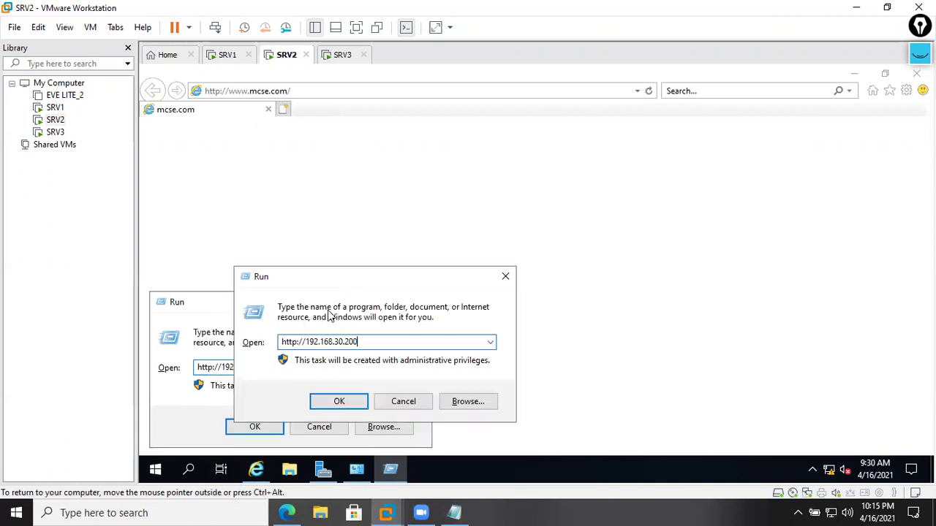
{"action": "left_click", "coordinate": [418, 403]}
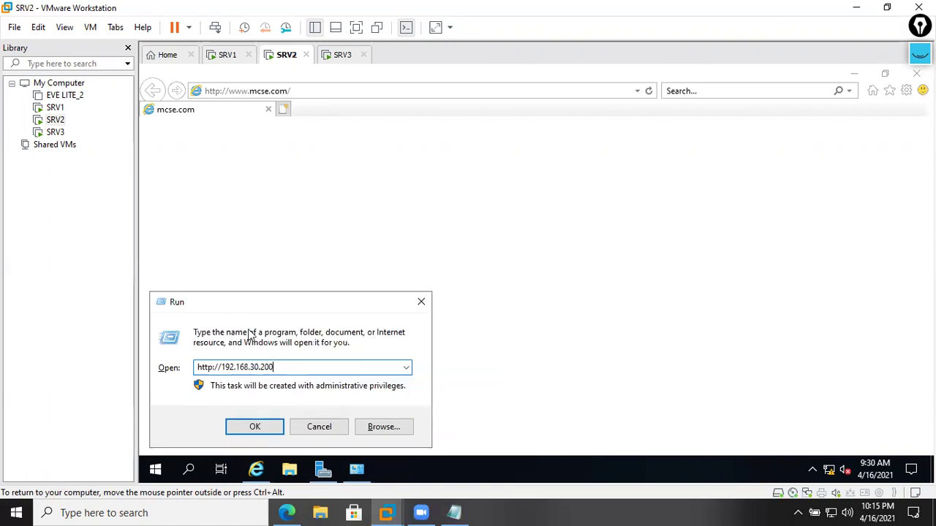
{"action": "left_click", "coordinate": [257, 430]}
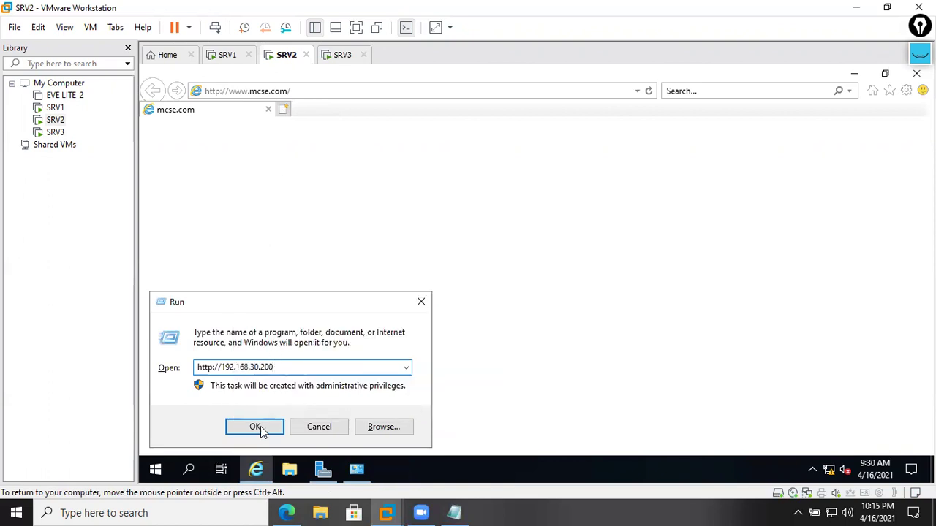
{"action": "left_click", "coordinate": [420, 306]}
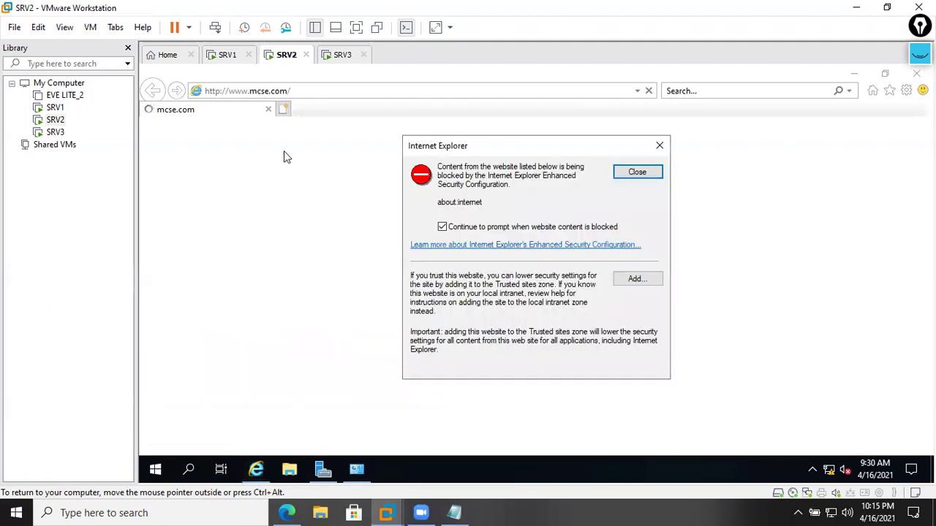
{"action": "left_click", "coordinate": [636, 176]}
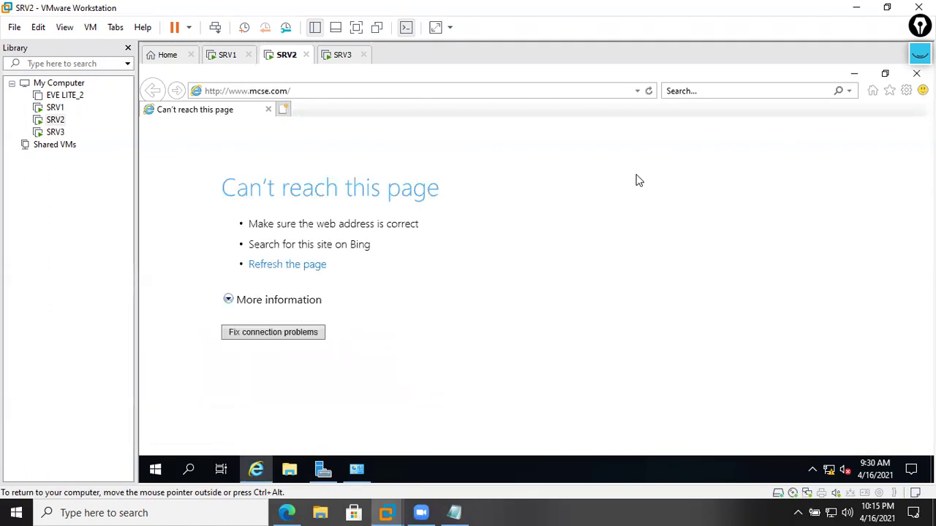
{"action": "left_click", "coordinate": [452, 91]}
{"action": "left_click", "coordinate": [452, 92]}
{"action": "key", "text": "BackSpace"}
{"action": "key", "text": "BackSpace"}
{"action": "key", "text": "BackSpace"}
{"action": "key", "text": "BackSpace"}
{"action": "key", "text": "BackSpace"}
{"action": "key", "text": "BackSpace"}
{"action": "key", "text": "BackSpace"}
{"action": "key", "text": "BackSpace"}
{"action": "key", "text": "BackSpace"}
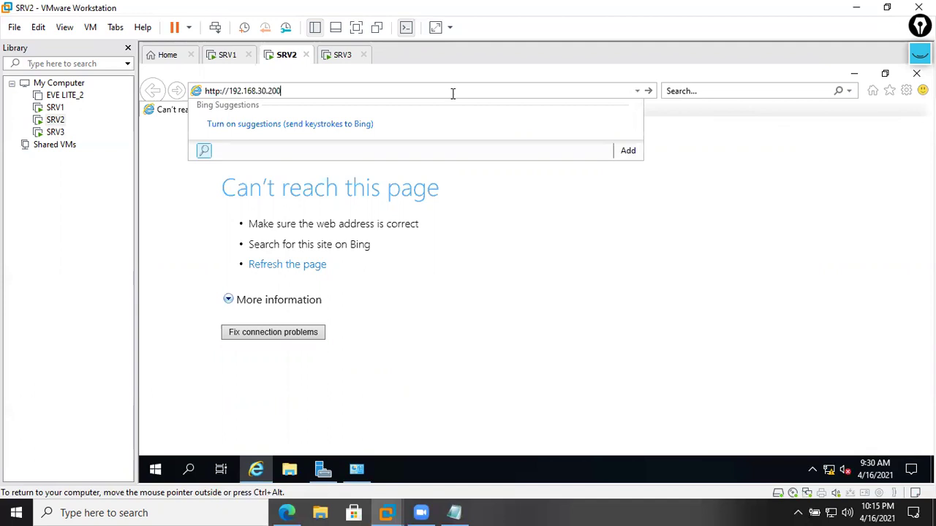
{"action": "key", "text": "Return"}
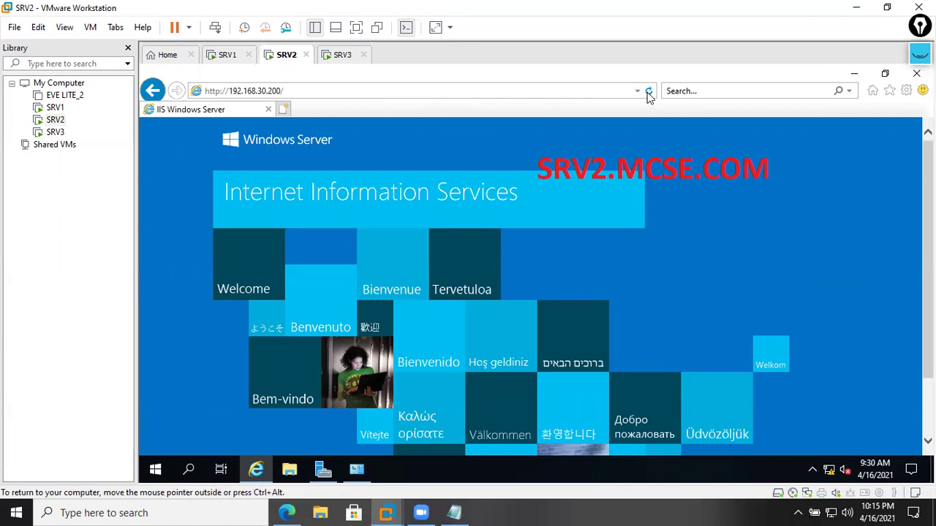
{"action": "left_click", "coordinate": [333, 56]}
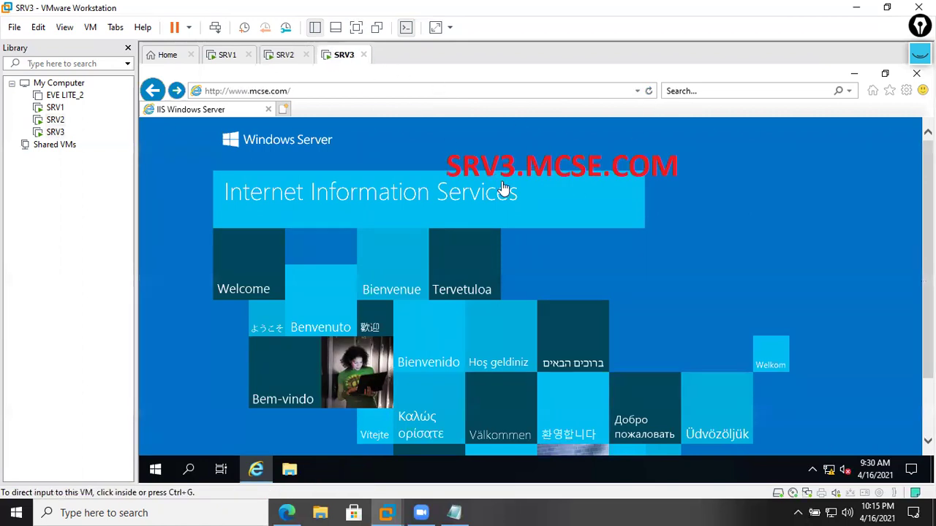
- Delete SRV3's browsing history, including tracking data, passwords, form data and download history
{"action": "left_click", "coordinate": [648, 92]}
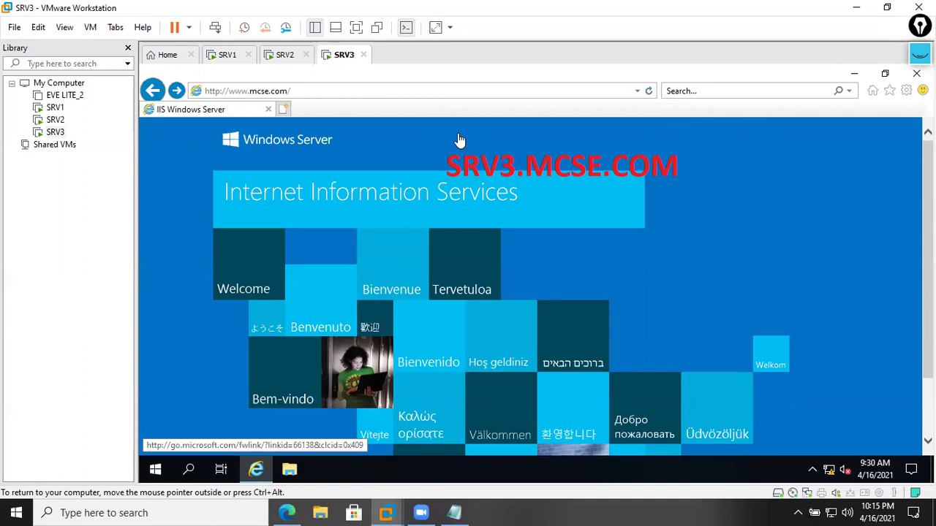
{"action": "left_click", "coordinate": [905, 91]}
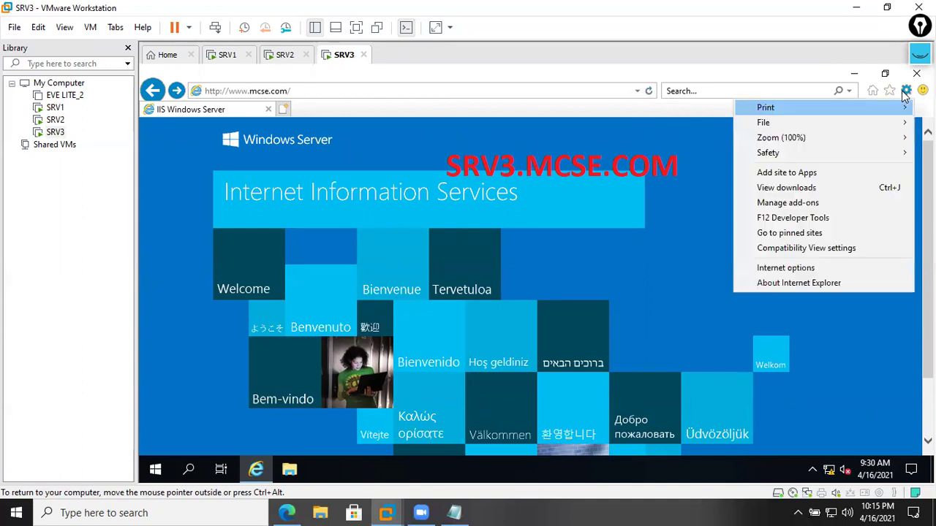
{"action": "left_click", "coordinate": [787, 267]}
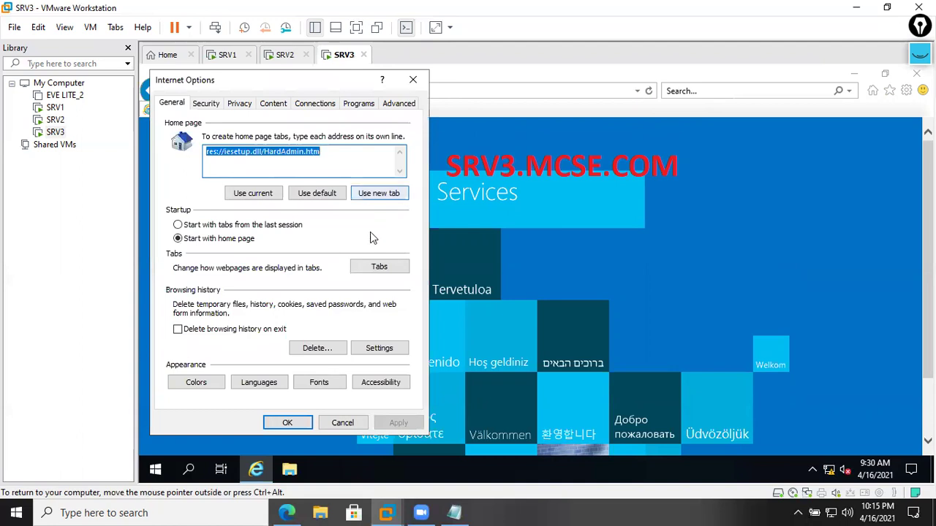
{"action": "left_click", "coordinate": [336, 349]}
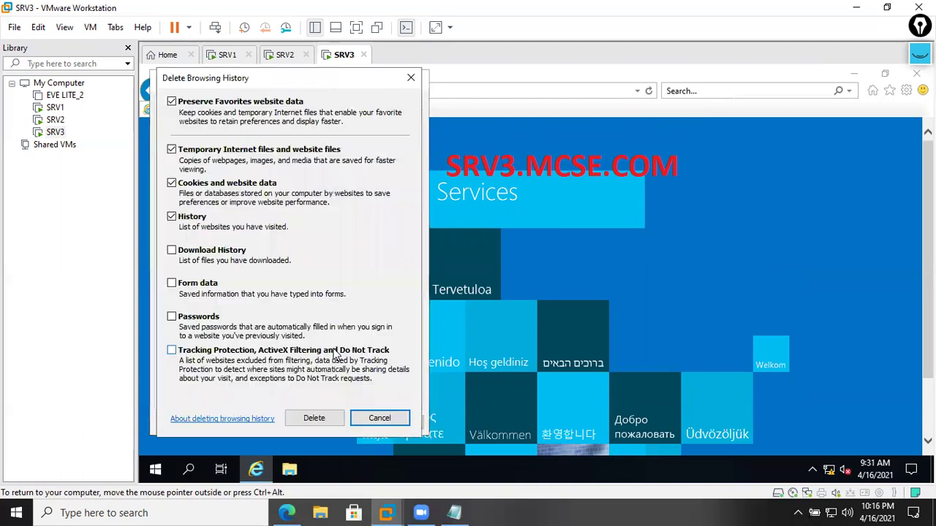
{"action": "left_click", "coordinate": [215, 352]}
{"action": "left_click", "coordinate": [199, 319]}
{"action": "left_click", "coordinate": [199, 284]}
{"action": "left_click", "coordinate": [199, 253]}
{"action": "left_click", "coordinate": [303, 415]}
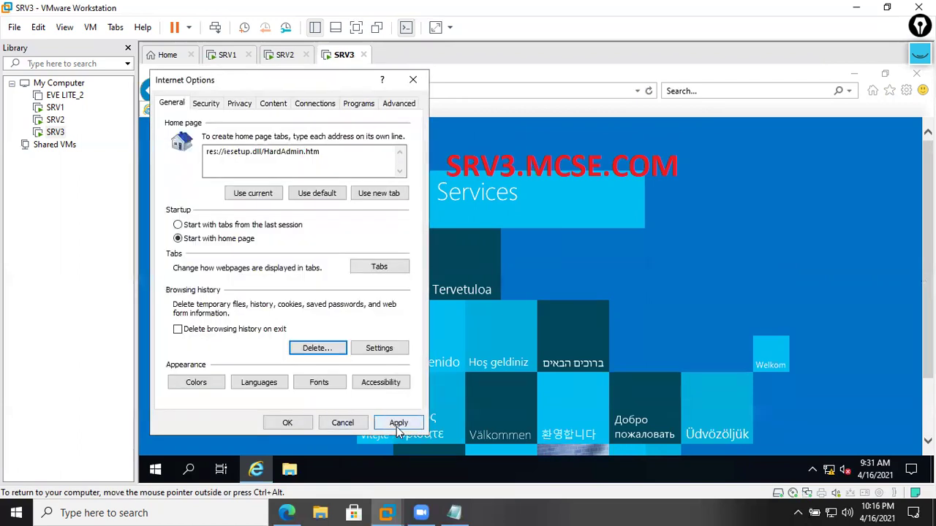
{"action": "left_click", "coordinate": [287, 423]}
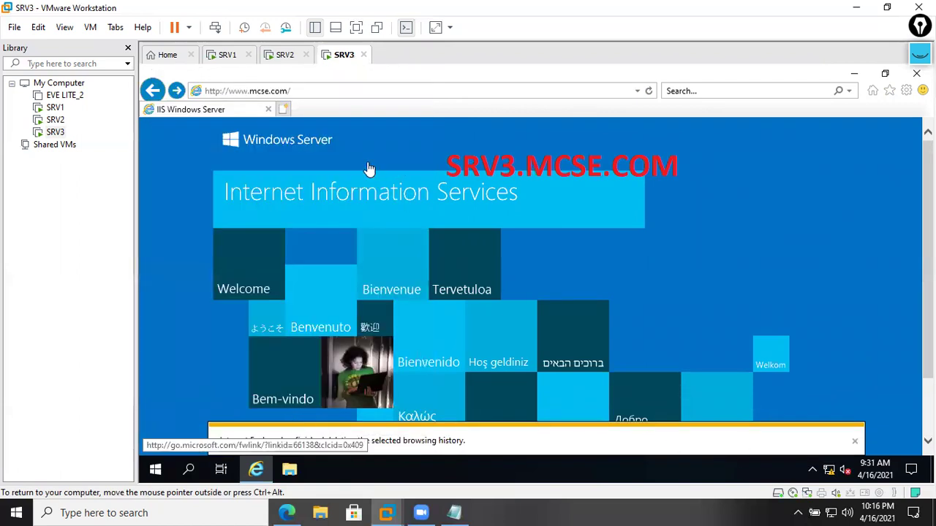
{"action": "left_click", "coordinate": [329, 91]}
{"action": "type", "text": "http://19"}
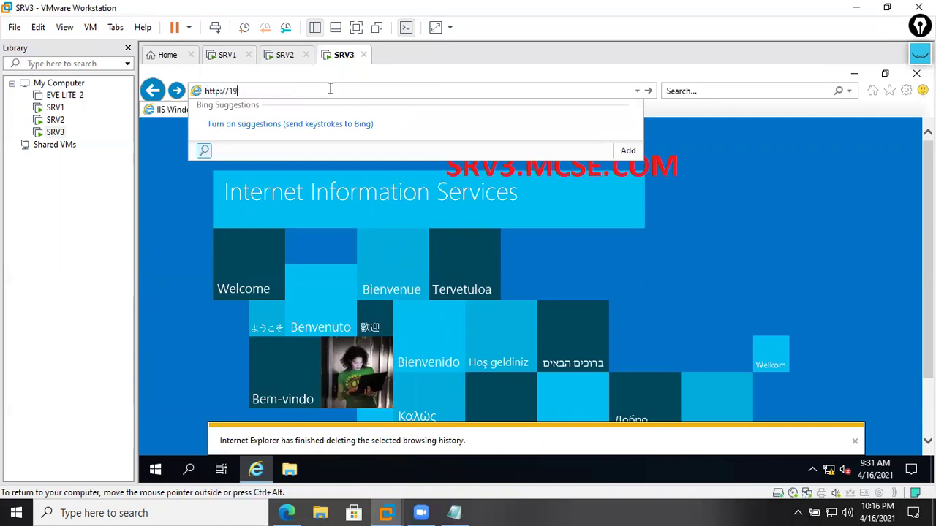
{"action": "type", "text": "2.168.30.200"}
{"action": "key", "text": "Return"}
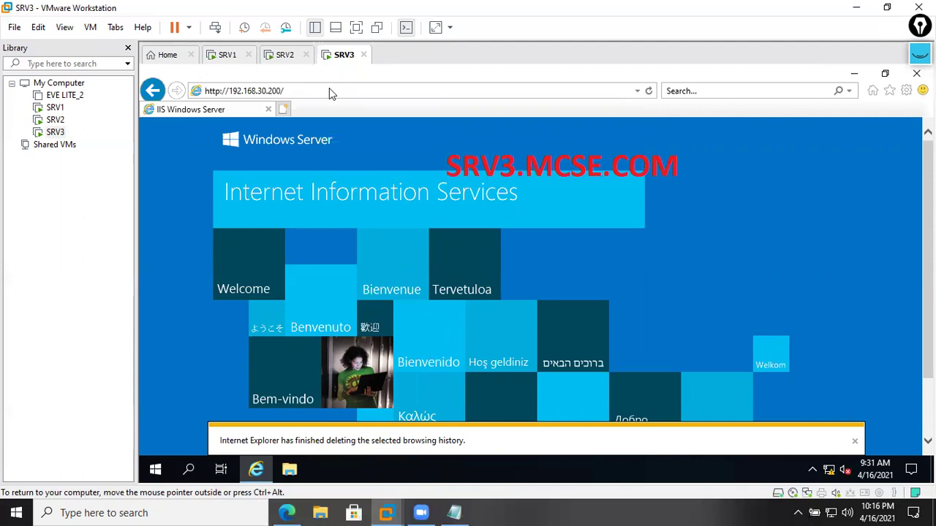
{"action": "left_click", "coordinate": [854, 441]}
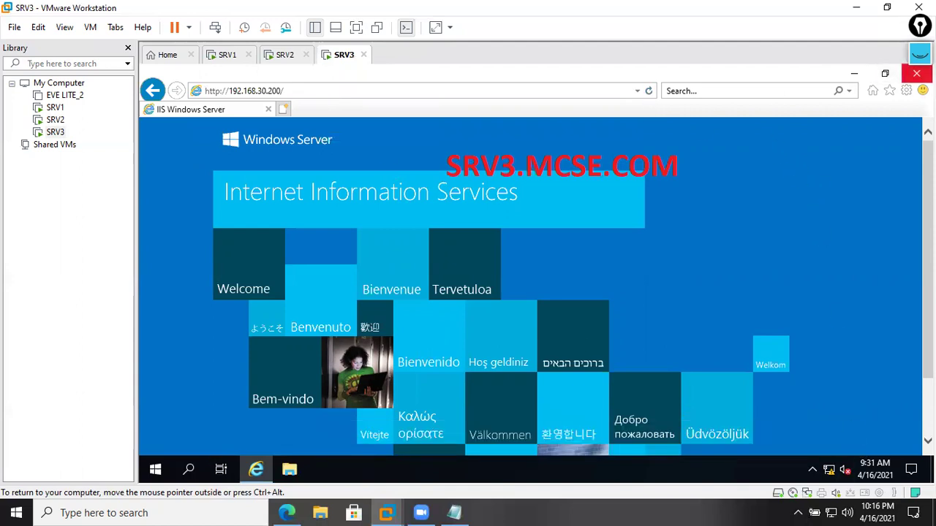
{"action": "left_click", "coordinate": [916, 74]}
{"action": "key", "text": "super+r"}
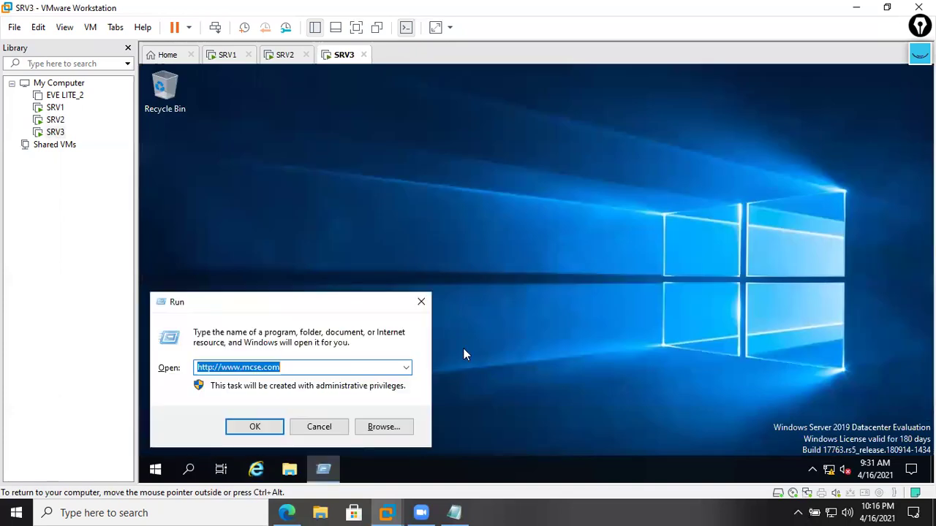
{"action": "key", "text": "BackSpace"}
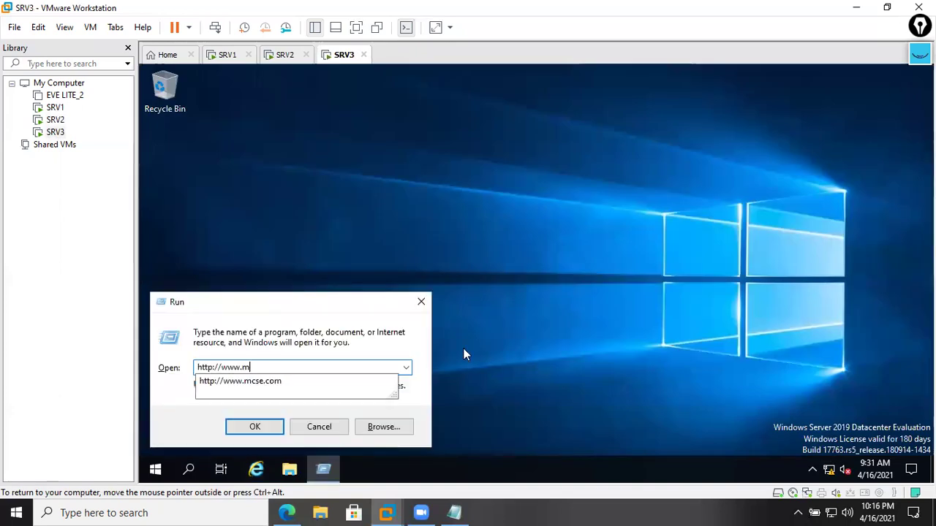
{"action": "key", "text": "BackSpace"}
{"action": "key", "text": "BackSpace"}
{"action": "key", "text": "BackSpace"}
{"action": "key", "text": "BackSpace"}
{"action": "type", "text": "w"}
{"action": "key", "text": "BackSpace"}
{"action": "key", "text": "BackSpace"}
{"action": "key", "text": "Down"}
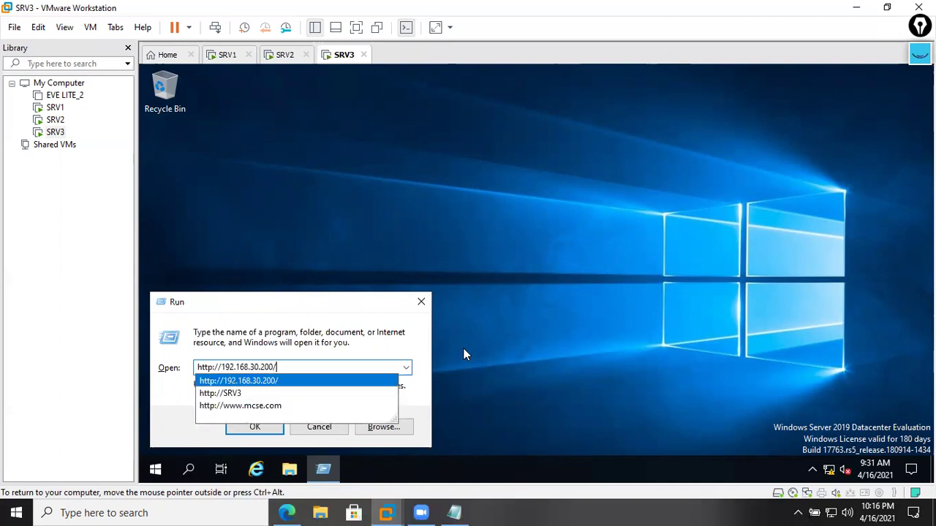
{"action": "key", "text": "Return"}
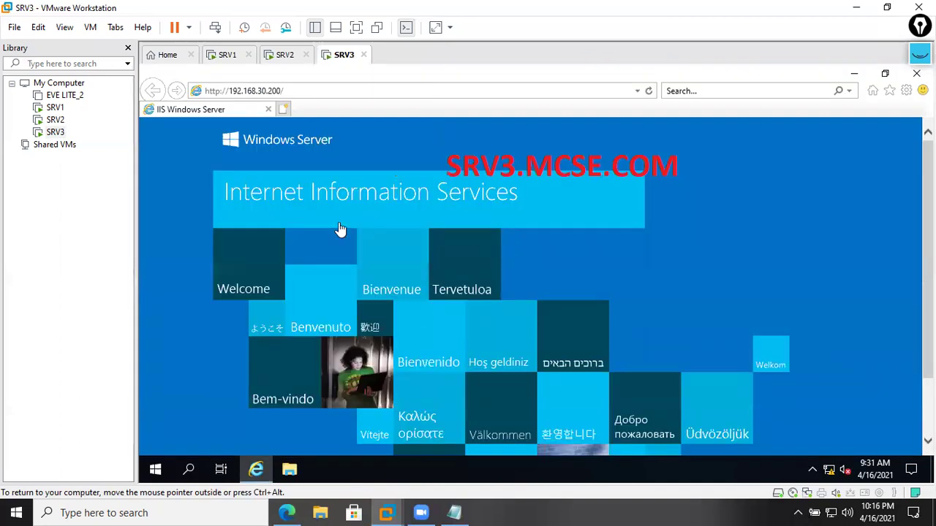
{"action": "left_click", "coordinate": [285, 55]}
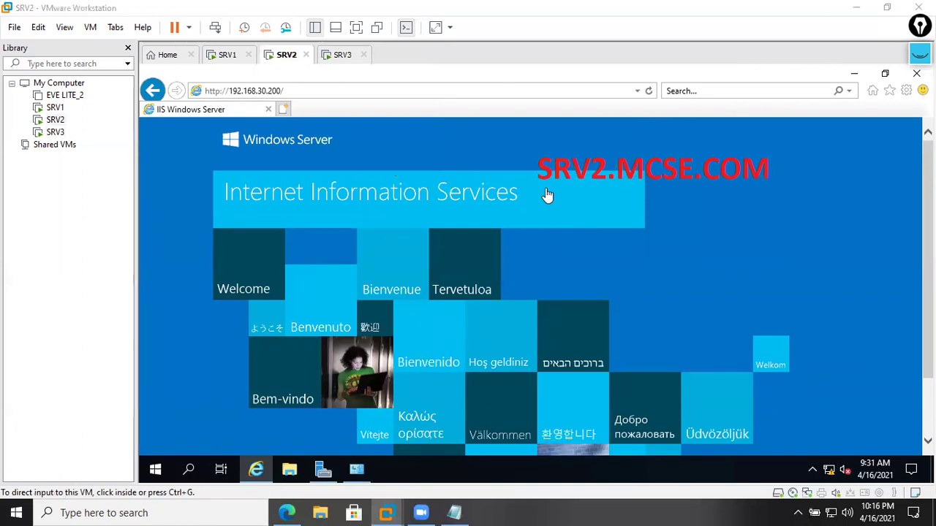
- Delete SRV2's browsing history including download history, form data and tracking protection data
{"action": "key", "text": "super+r"}
{"action": "left_click", "coordinate": [417, 146]}
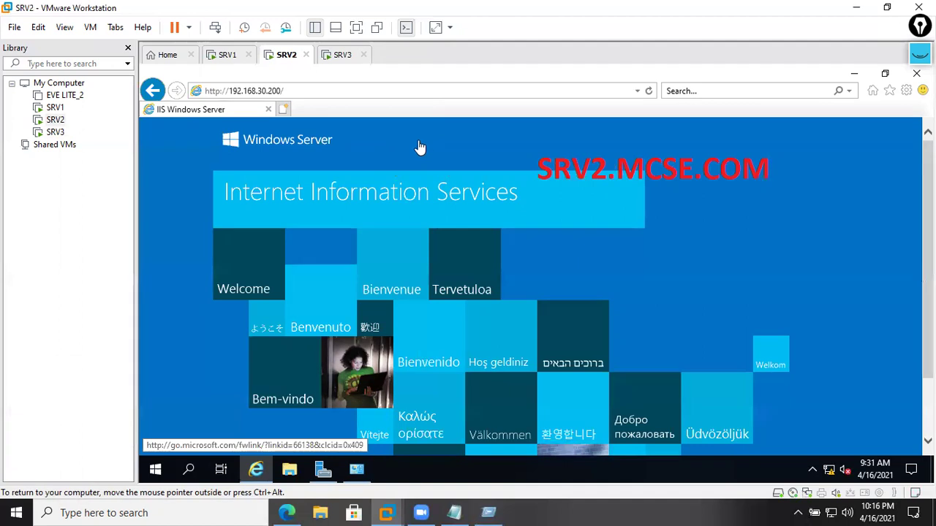
{"action": "key", "text": "super+r"}
{"action": "left_click", "coordinate": [906, 91]}
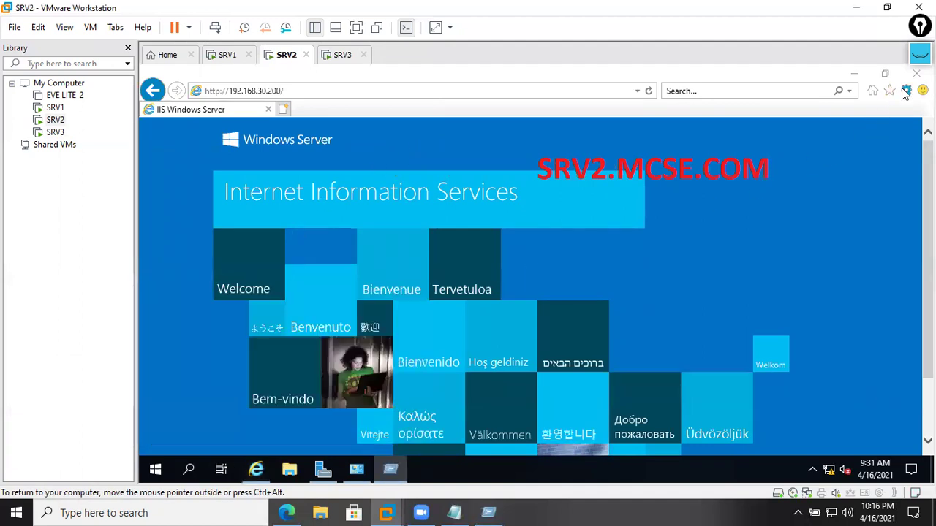
{"action": "left_click", "coordinate": [787, 268]}
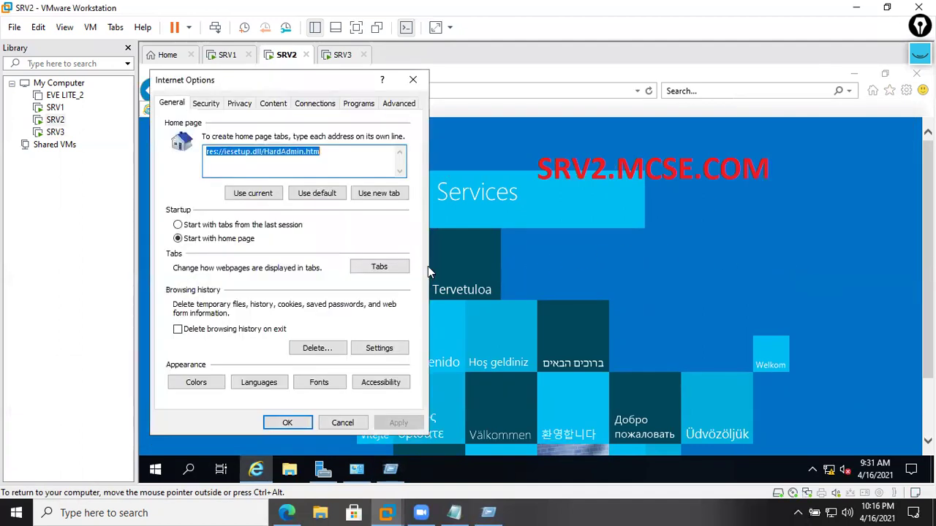
{"action": "left_click", "coordinate": [315, 346]}
{"action": "left_click", "coordinate": [212, 285]}
{"action": "left_click", "coordinate": [212, 252]}
{"action": "left_click", "coordinate": [196, 352]}
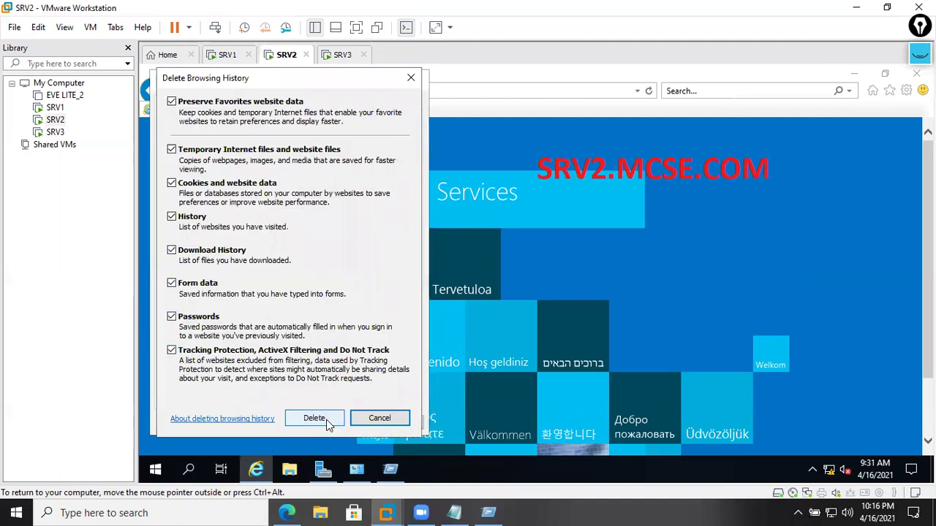
{"action": "left_click", "coordinate": [308, 418]}
{"action": "left_click", "coordinate": [397, 423]}
{"action": "left_click", "coordinate": [287, 423]}
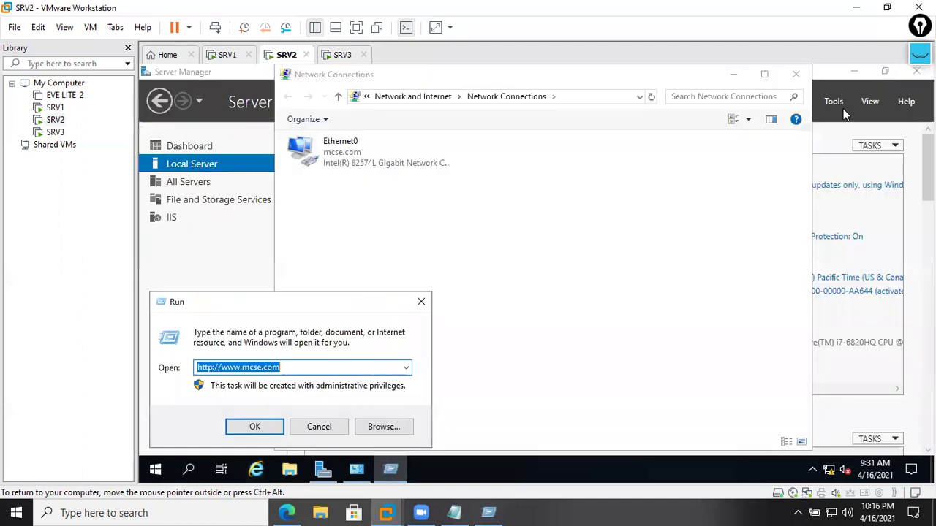
- Close Network Connections and Server Manager on SRV2 and dismiss the Run prompt
{"action": "left_click", "coordinate": [795, 74]}
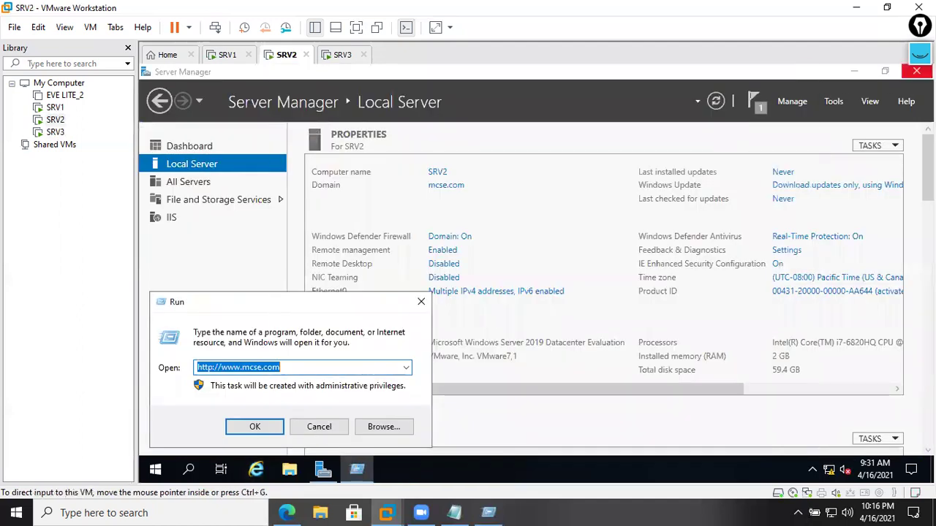
{"action": "left_click", "coordinate": [915, 72]}
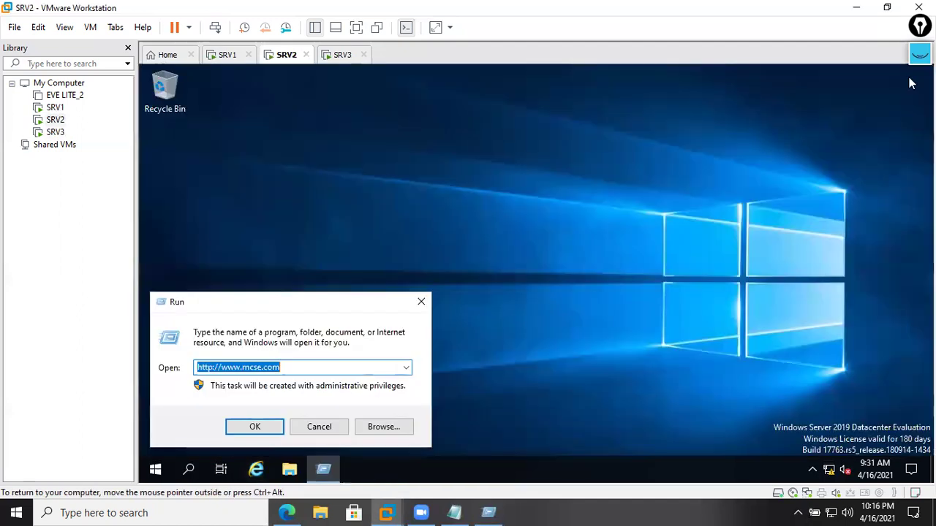
{"action": "key", "text": "Escape"}
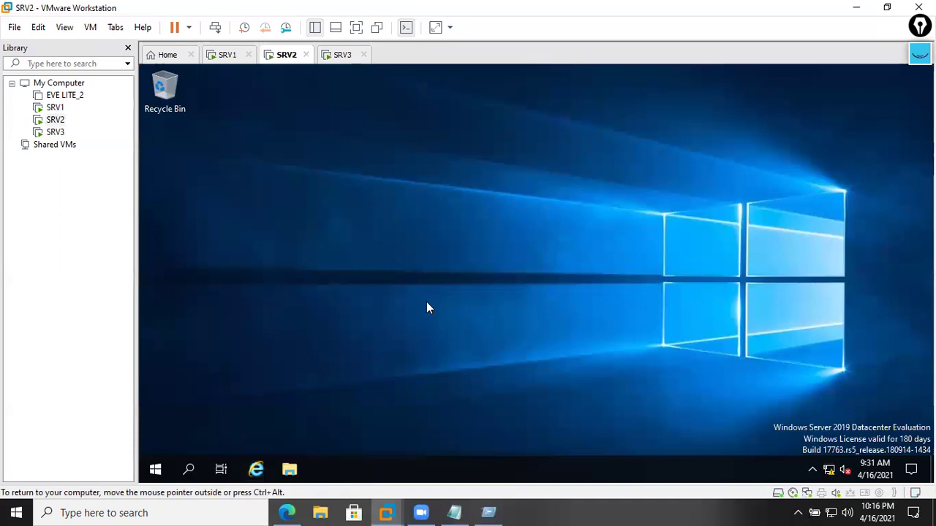
{"action": "key", "text": "super+r"}
{"action": "left_click", "coordinate": [254, 427]}
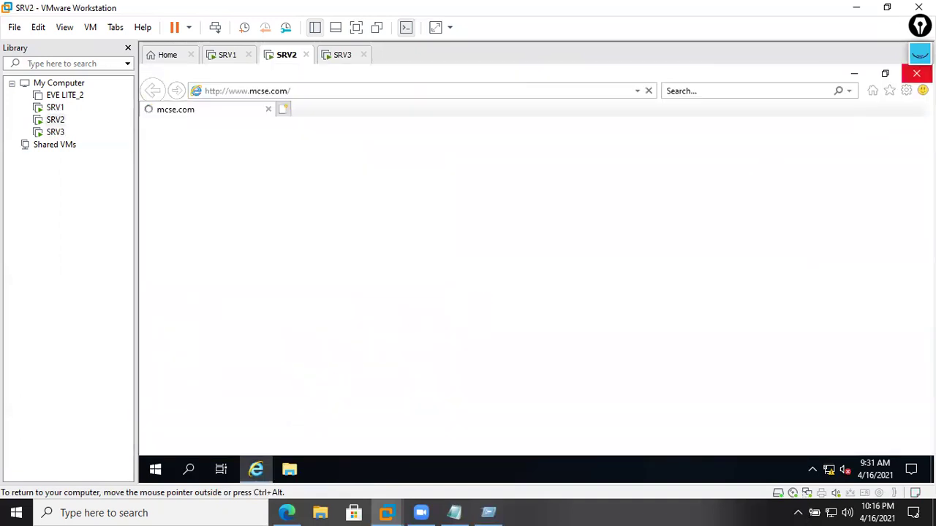
{"action": "left_click", "coordinate": [916, 73]}
{"action": "key", "text": "super+r"}
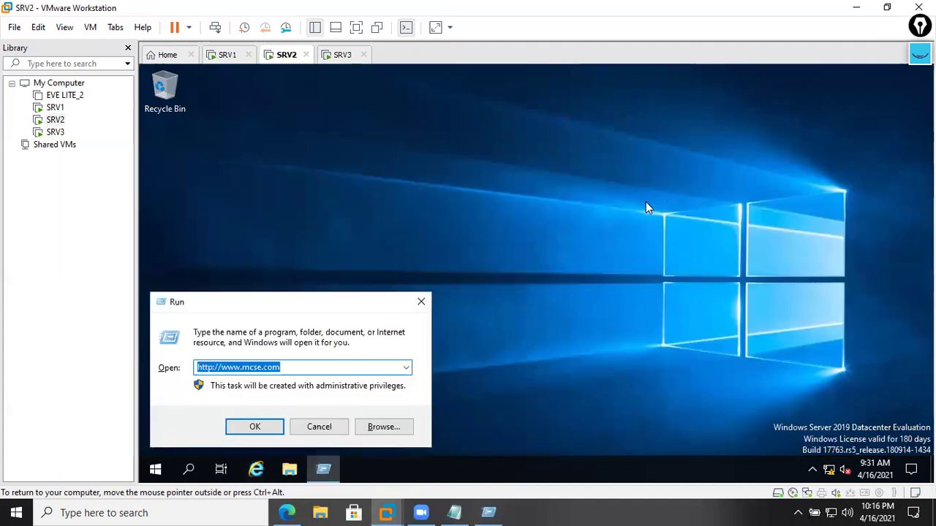
{"action": "type", "text": "http://srv2"}
{"action": "key", "text": "ctrl+z"}
{"action": "key", "text": "End"}
{"action": "key", "text": "BackSpace"}
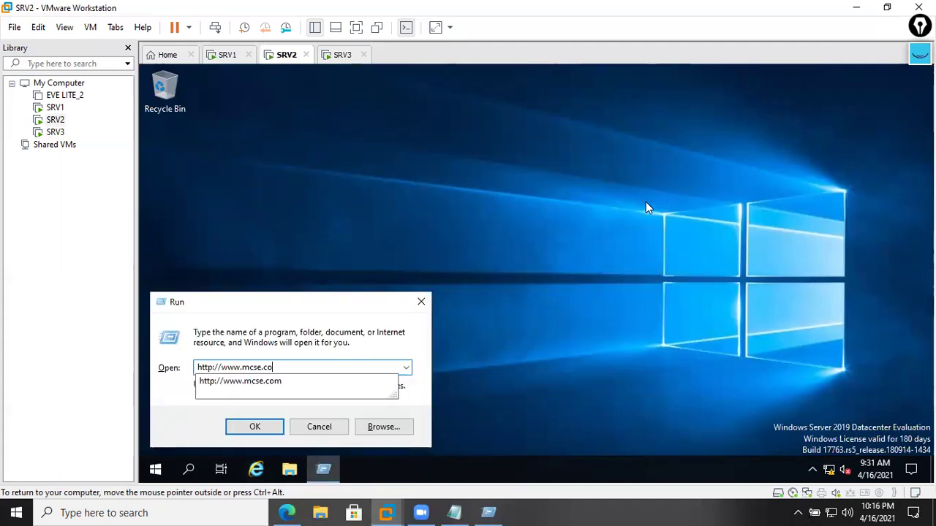
{"action": "key", "text": "BackSpace"}
{"action": "type", "text": "19"}
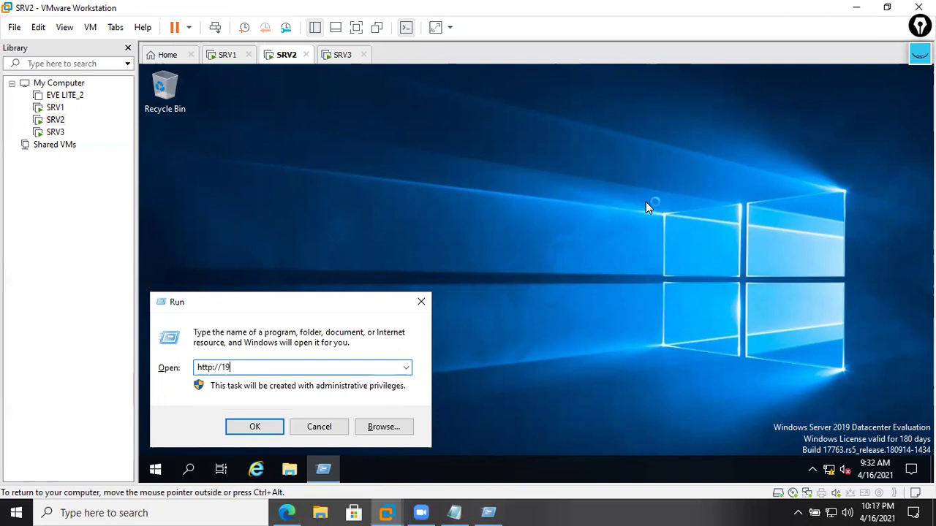
{"action": "type", "text": "2.168.30.200"}
{"action": "key", "text": "Return"}
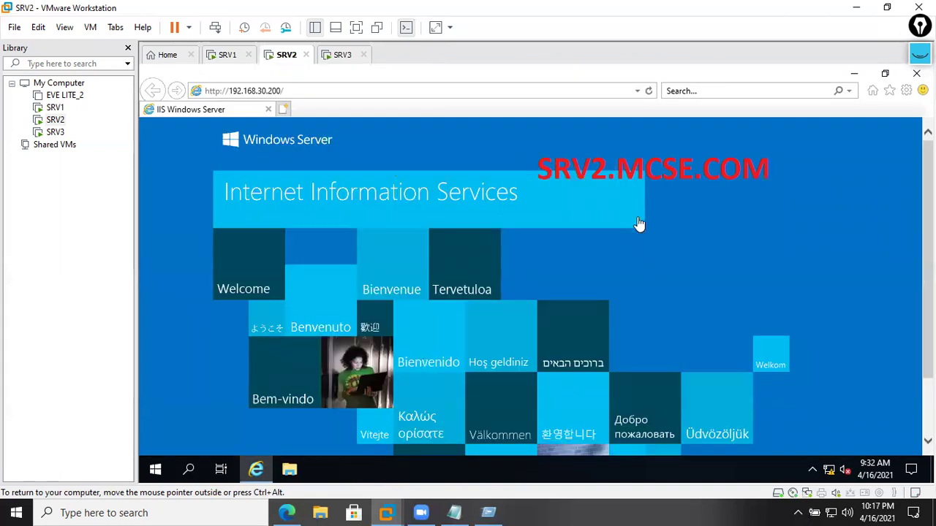
- Highlight the cluster URL in the address bar, then move to SRV1's console
{"action": "left_click", "coordinate": [337, 95]}
{"action": "left_click_drag", "start_coordinate": [317, 91], "coordinate": [177, 93]}
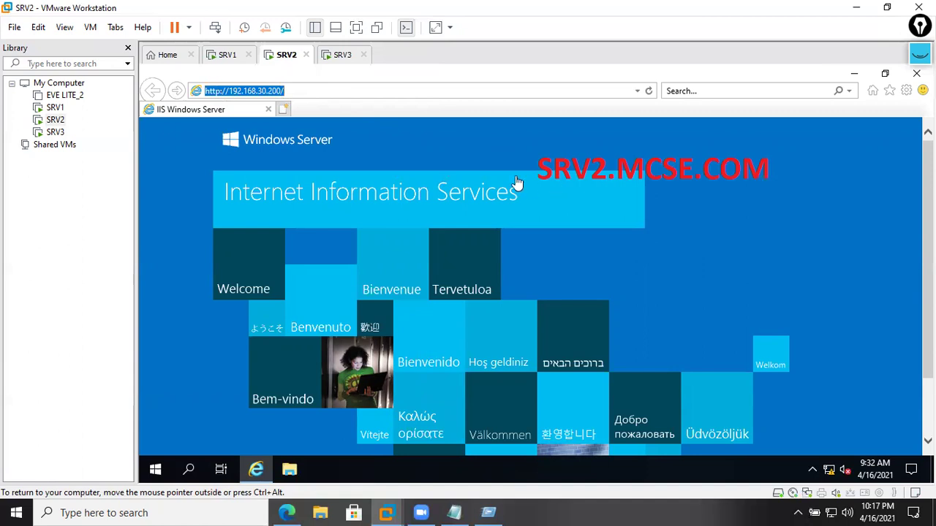
{"action": "left_click", "coordinate": [342, 56]}
{"action": "left_click", "coordinate": [285, 57]}
{"action": "left_click", "coordinate": [225, 55]}
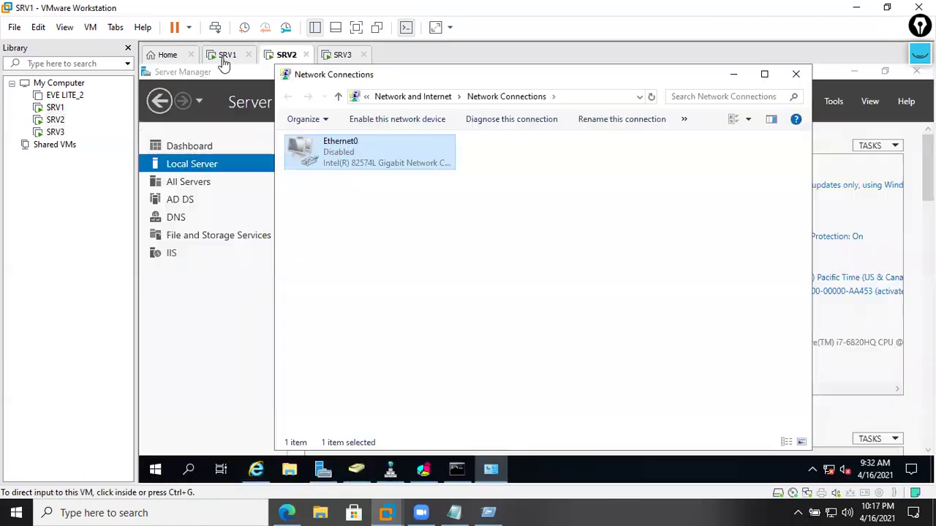
- Enable SRV1's Ethernet0 adapter and refresh the 192.168.30.200 cluster in NLB Manager
{"action": "right_click", "coordinate": [355, 167]}
{"action": "left_click", "coordinate": [384, 171]}
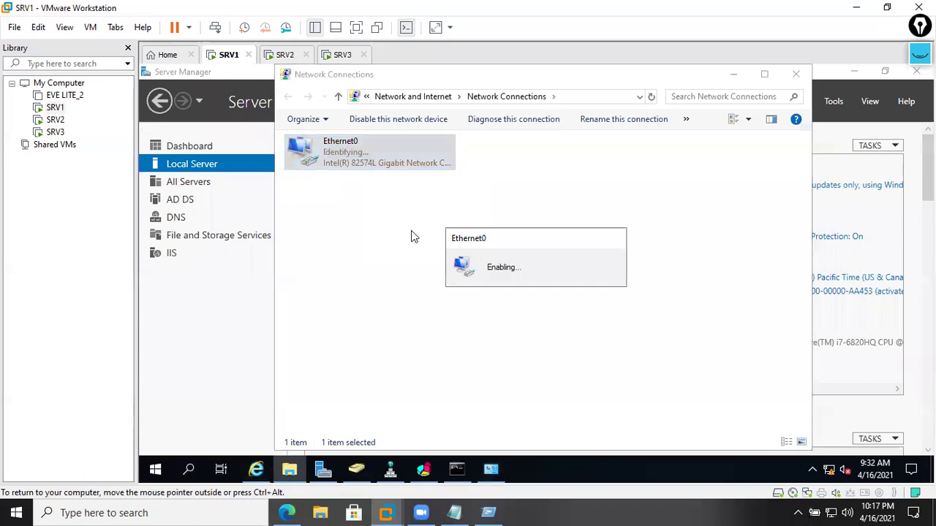
{"action": "left_click", "coordinate": [424, 469]}
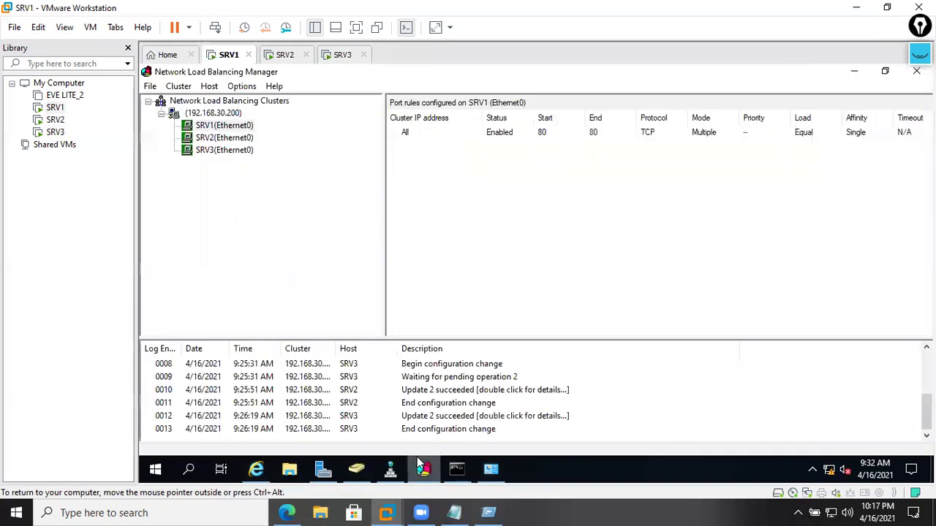
{"action": "right_click", "coordinate": [219, 114]}
{"action": "left_click", "coordinate": [256, 182]}
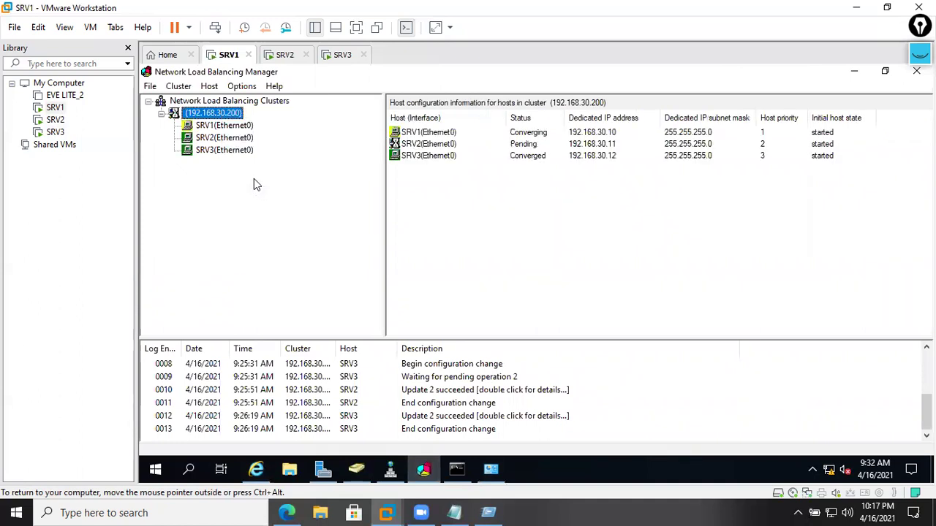
- Review the port rules of SRV1, SRV2 and SRV3 and the cluster's host status
{"action": "left_click", "coordinate": [224, 127]}
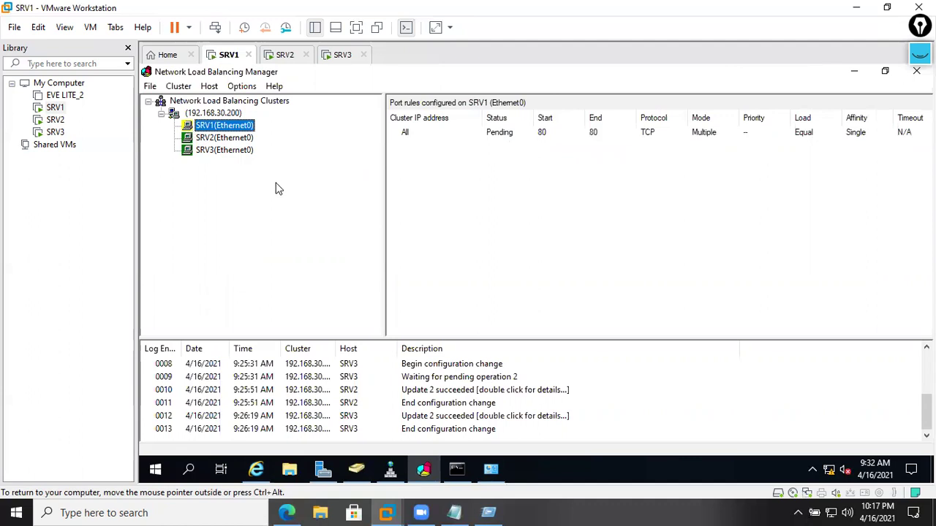
{"action": "left_click", "coordinate": [240, 152]}
{"action": "left_click", "coordinate": [230, 138]}
{"action": "left_click", "coordinate": [227, 126]}
{"action": "left_click", "coordinate": [215, 114]}
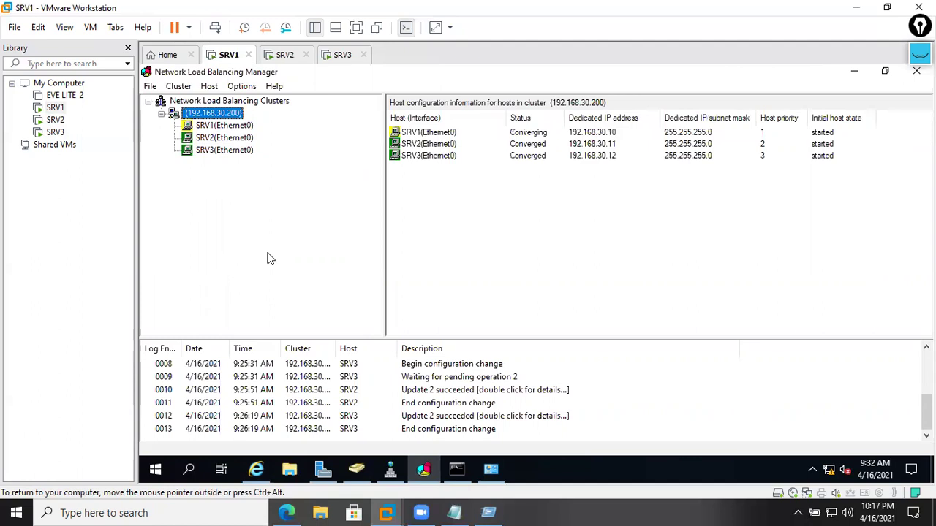
- Minimize NLB Manager, Network Connections and Server Manager to reveal SRV1's desktop
{"action": "left_click", "coordinate": [853, 72]}
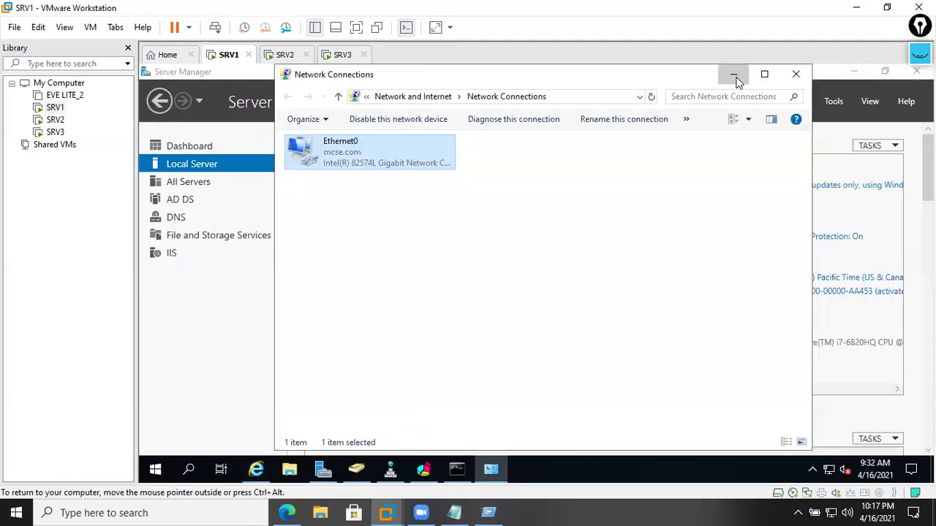
{"action": "left_click", "coordinate": [734, 75]}
{"action": "left_click", "coordinate": [843, 77]}
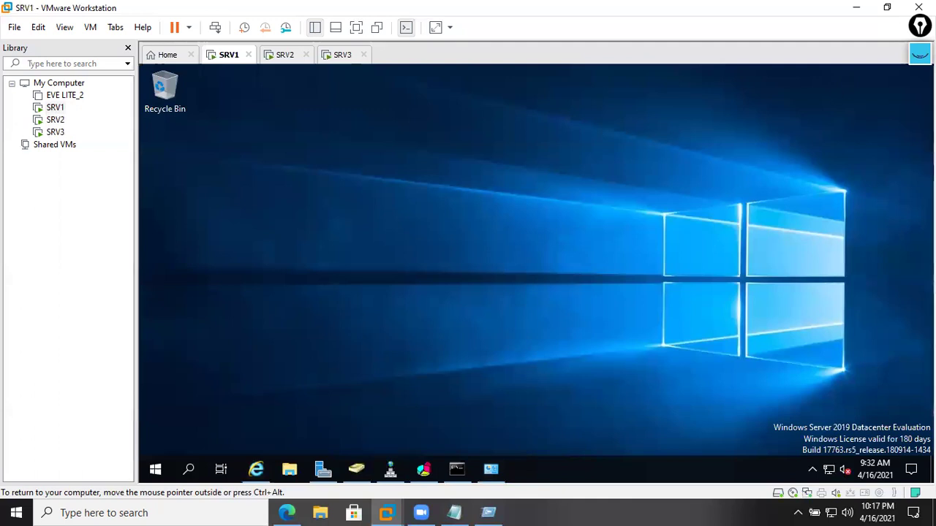
{"action": "left_click", "coordinate": [919, 54]}
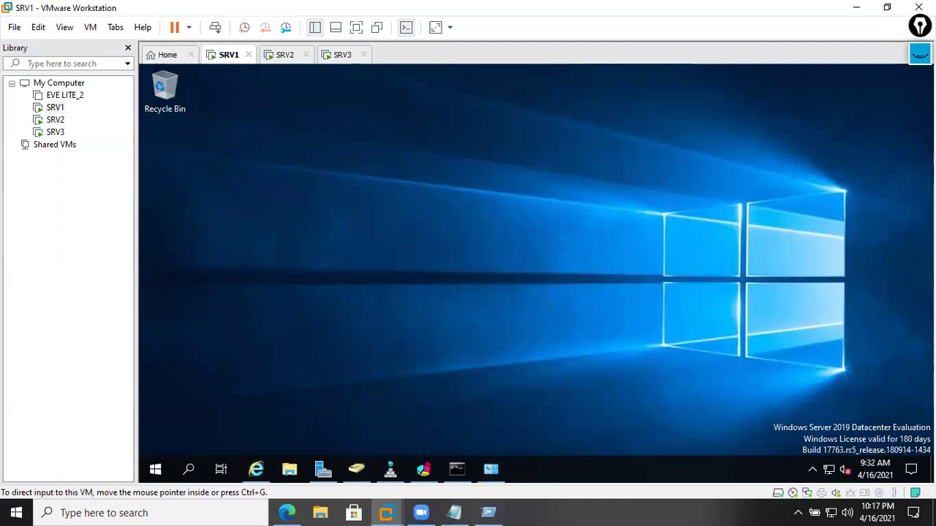
{"action": "left_click", "coordinate": [919, 95]}
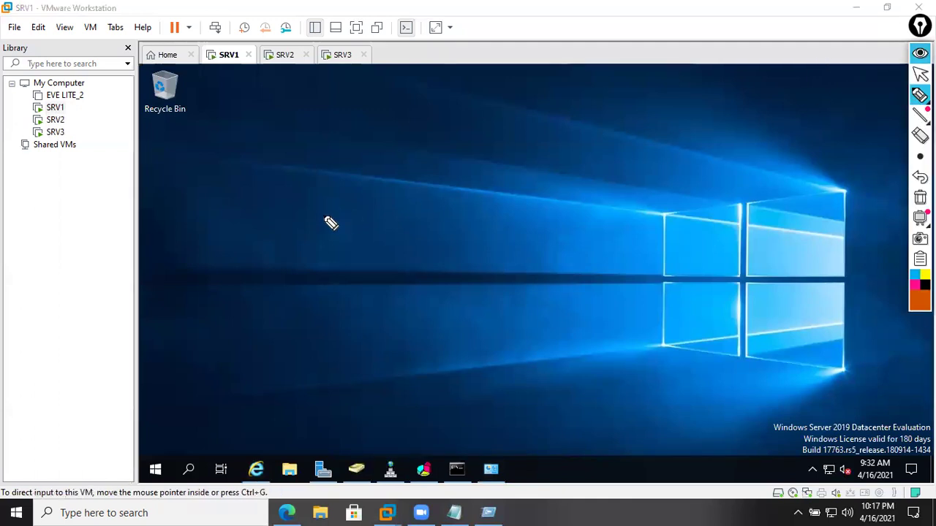
{"action": "mouse_move", "coordinate": [312, 240]}
{"action": "left_mouse_down"}
{"action": "mouse_move", "coordinate": [330, 224]}
{"action": "mouse_move", "coordinate": [365, 223]}
{"action": "mouse_move", "coordinate": [399, 179]}
{"action": "mouse_move", "coordinate": [431, 174]}
{"action": "mouse_move", "coordinate": [510, 108]}
{"action": "left_mouse_up"}
{"action": "left_click_drag", "start_coordinate": [503, 77], "coordinate": [534, 125]}
{"action": "left_click_drag", "start_coordinate": [296, 191], "coordinate": [284, 256]}
{"action": "left_click_drag", "start_coordinate": [236, 329], "coordinate": [618, 103]}
{"action": "left_click", "coordinate": [915, 285]}
{"action": "mouse_move", "coordinate": [475, 266]}
{"action": "left_mouse_down"}
{"action": "mouse_move", "coordinate": [465, 275]}
{"action": "mouse_move", "coordinate": [512, 358]}
{"action": "mouse_move", "coordinate": [501, 362]}
{"action": "mouse_move", "coordinate": [544, 310]}
{"action": "mouse_move", "coordinate": [575, 302]}
{"action": "mouse_move", "coordinate": [631, 248]}
{"action": "mouse_move", "coordinate": [620, 241]}
{"action": "mouse_move", "coordinate": [681, 209]}
{"action": "mouse_move", "coordinate": [755, 143]}
{"action": "left_mouse_up"}
{"action": "left_click_drag", "start_coordinate": [747, 115], "coordinate": [764, 187]}
{"action": "left_click_drag", "start_coordinate": [445, 319], "coordinate": [512, 415]}
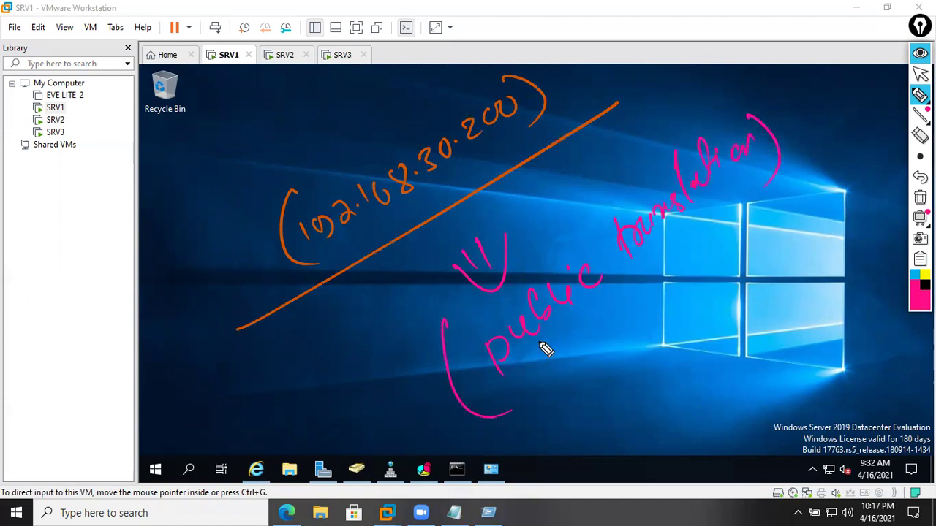
{"action": "left_click", "coordinate": [549, 74]}
{"action": "left_click", "coordinate": [559, 89]}
{"action": "left_click_drag", "start_coordinate": [574, 83], "coordinate": [574, 84]}
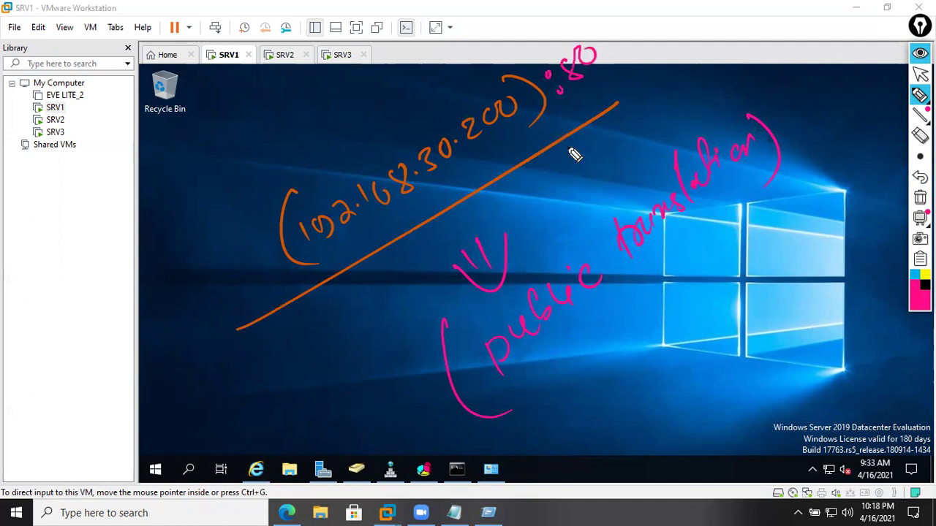
{"action": "left_click_drag", "start_coordinate": [436, 417], "coordinate": [789, 178]}
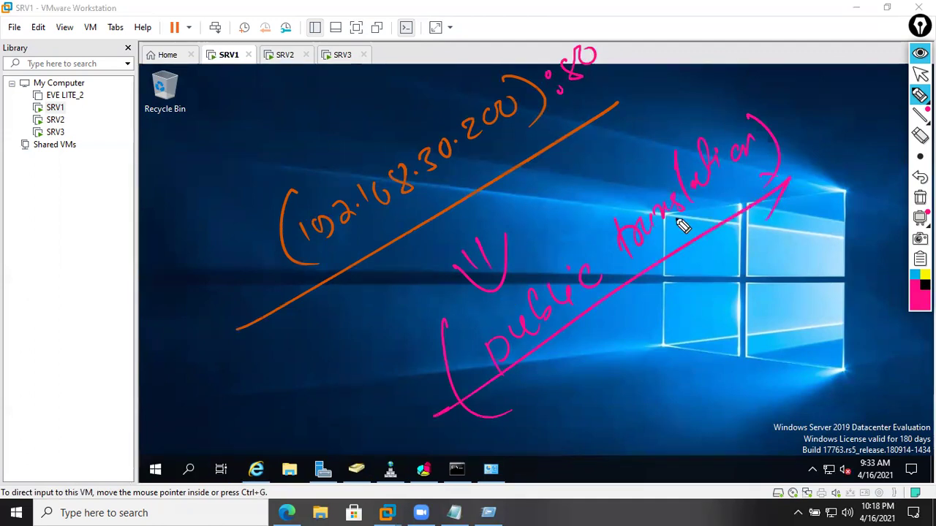
{"action": "left_click", "coordinate": [919, 197]}
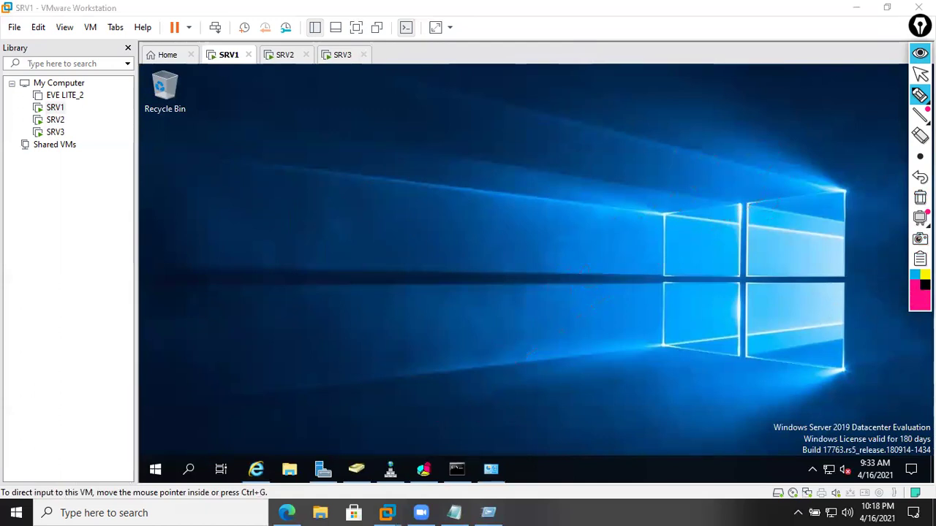
- Sketch three servers on a shared box in magenta, labelled with cluster address 192.168.30.200
{"action": "left_click", "coordinate": [919, 294]}
{"action": "left_click", "coordinate": [915, 297]}
{"action": "mouse_move", "coordinate": [318, 212]}
{"action": "left_mouse_down"}
{"action": "mouse_move", "coordinate": [313, 171]}
{"action": "mouse_move", "coordinate": [334, 213]}
{"action": "left_mouse_up"}
{"action": "mouse_move", "coordinate": [357, 160]}
{"action": "left_mouse_down"}
{"action": "mouse_move", "coordinate": [383, 190]}
{"action": "mouse_move", "coordinate": [405, 145]}
{"action": "mouse_move", "coordinate": [426, 170]}
{"action": "left_mouse_up"}
{"action": "mouse_move", "coordinate": [358, 235]}
{"action": "left_mouse_down"}
{"action": "mouse_move", "coordinate": [429, 199]}
{"action": "mouse_move", "coordinate": [443, 212]}
{"action": "left_mouse_up"}
{"action": "left_click_drag", "start_coordinate": [319, 205], "coordinate": [373, 225]}
{"action": "mouse_move", "coordinate": [384, 207]}
{"action": "left_mouse_down"}
{"action": "mouse_move", "coordinate": [376, 176]}
{"action": "mouse_move", "coordinate": [413, 199]}
{"action": "left_mouse_up"}
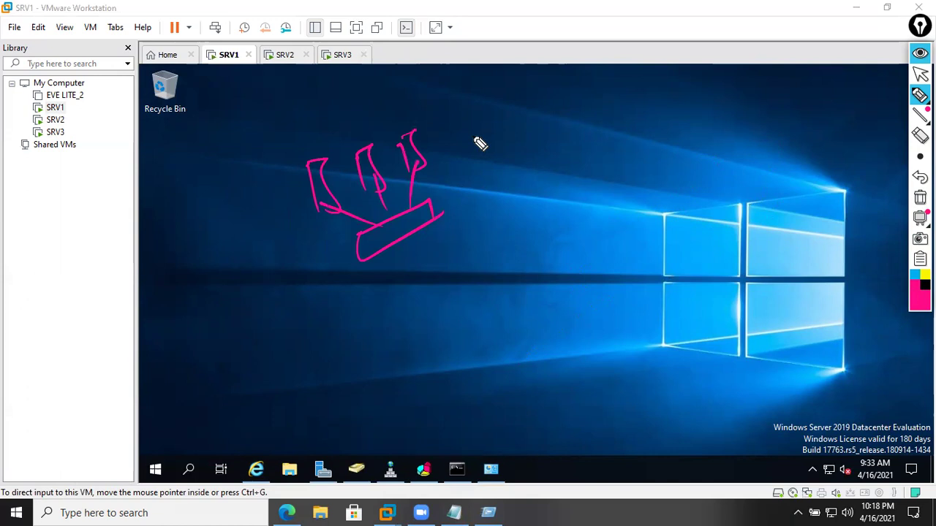
{"action": "mouse_move", "coordinate": [456, 136]}
{"action": "left_mouse_down"}
{"action": "mouse_move", "coordinate": [541, 122]}
{"action": "mouse_move", "coordinate": [549, 98]}
{"action": "mouse_move", "coordinate": [616, 59]}
{"action": "mouse_move", "coordinate": [616, 88]}
{"action": "left_mouse_up"}
{"action": "left_click_drag", "start_coordinate": [459, 102], "coordinate": [481, 153]}
{"action": "left_click_drag", "start_coordinate": [540, 139], "coordinate": [643, 72]}
- In yellow, draw a router, an ISP cloud and a 'public' label with arrows below the cluster
{"action": "left_click", "coordinate": [926, 274]}
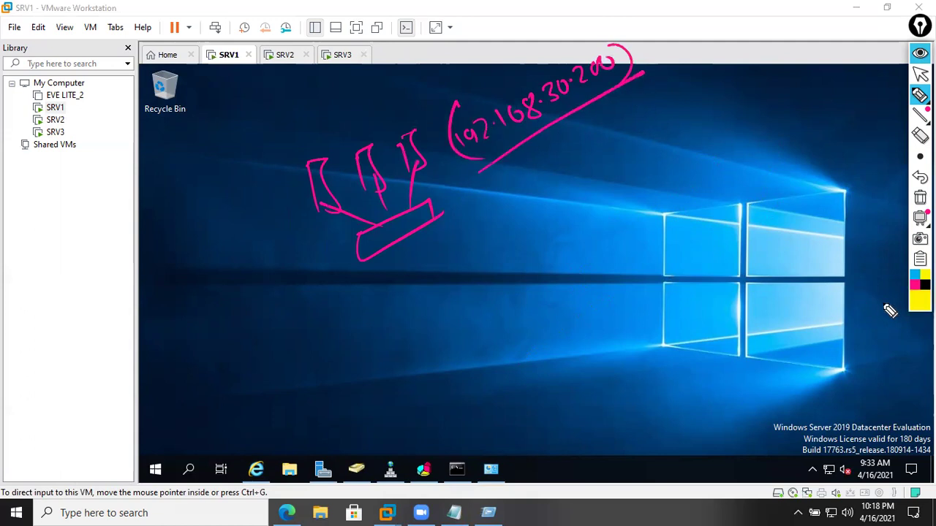
{"action": "mouse_move", "coordinate": [404, 233]}
{"action": "left_mouse_down"}
{"action": "mouse_move", "coordinate": [454, 315]}
{"action": "mouse_move", "coordinate": [441, 318]}
{"action": "left_mouse_up"}
{"action": "left_click_drag", "start_coordinate": [475, 318], "coordinate": [524, 352]}
{"action": "mouse_move", "coordinate": [573, 322]}
{"action": "left_mouse_down"}
{"action": "mouse_move", "coordinate": [540, 378]}
{"action": "mouse_move", "coordinate": [660, 359]}
{"action": "mouse_move", "coordinate": [552, 322]}
{"action": "mouse_move", "coordinate": [562, 367]}
{"action": "left_mouse_up"}
{"action": "mouse_move", "coordinate": [583, 349]}
{"action": "left_mouse_down"}
{"action": "mouse_move", "coordinate": [572, 367]}
{"action": "mouse_move", "coordinate": [594, 369]}
{"action": "left_mouse_up"}
{"action": "left_click_drag", "start_coordinate": [542, 271], "coordinate": [504, 305]}
{"action": "left_click_drag", "start_coordinate": [506, 306], "coordinate": [545, 289]}
{"action": "left_click_drag", "start_coordinate": [564, 248], "coordinate": [570, 257]}
{"action": "left_click_drag", "start_coordinate": [581, 245], "coordinate": [596, 247]}
{"action": "mouse_move", "coordinate": [598, 245]}
{"action": "left_mouse_down"}
{"action": "mouse_move", "coordinate": [640, 215]}
{"action": "mouse_move", "coordinate": [678, 157]}
{"action": "mouse_move", "coordinate": [701, 157]}
{"action": "left_mouse_up"}
{"action": "mouse_move", "coordinate": [541, 144]}
{"action": "left_mouse_down"}
{"action": "mouse_move", "coordinate": [530, 245]}
{"action": "mouse_move", "coordinate": [538, 236]}
{"action": "left_mouse_up"}
{"action": "left_click_drag", "start_coordinate": [670, 333], "coordinate": [736, 316]}
{"action": "mouse_move", "coordinate": [736, 307]}
{"action": "left_mouse_down"}
{"action": "mouse_move", "coordinate": [742, 299]}
{"action": "mouse_move", "coordinate": [767, 342]}
{"action": "mouse_move", "coordinate": [707, 265]}
{"action": "mouse_move", "coordinate": [343, 204]}
{"action": "mouse_move", "coordinate": [334, 252]}
{"action": "left_mouse_up"}
- In pink, connect the ISP cloud to another router and draw two more clouds
{"action": "key", "text": "alt+shift+m"}
{"action": "mouse_move", "coordinate": [640, 376]}
{"action": "left_mouse_down"}
{"action": "mouse_move", "coordinate": [702, 417]}
{"action": "mouse_move", "coordinate": [710, 437]}
{"action": "left_mouse_up"}
{"action": "mouse_move", "coordinate": [717, 212]}
{"action": "left_mouse_down"}
{"action": "mouse_move", "coordinate": [831, 163]}
{"action": "mouse_move", "coordinate": [668, 271]}
{"action": "mouse_move", "coordinate": [834, 333]}
{"action": "mouse_move", "coordinate": [906, 380]}
{"action": "mouse_move", "coordinate": [895, 325]}
{"action": "left_mouse_up"}
{"action": "left_click_drag", "start_coordinate": [815, 199], "coordinate": [706, 400]}
{"action": "mouse_move", "coordinate": [822, 142]}
{"action": "left_mouse_down"}
{"action": "mouse_move", "coordinate": [825, 57]}
{"action": "mouse_move", "coordinate": [848, 150]}
{"action": "left_mouse_up"}
{"action": "left_click", "coordinate": [915, 281]}
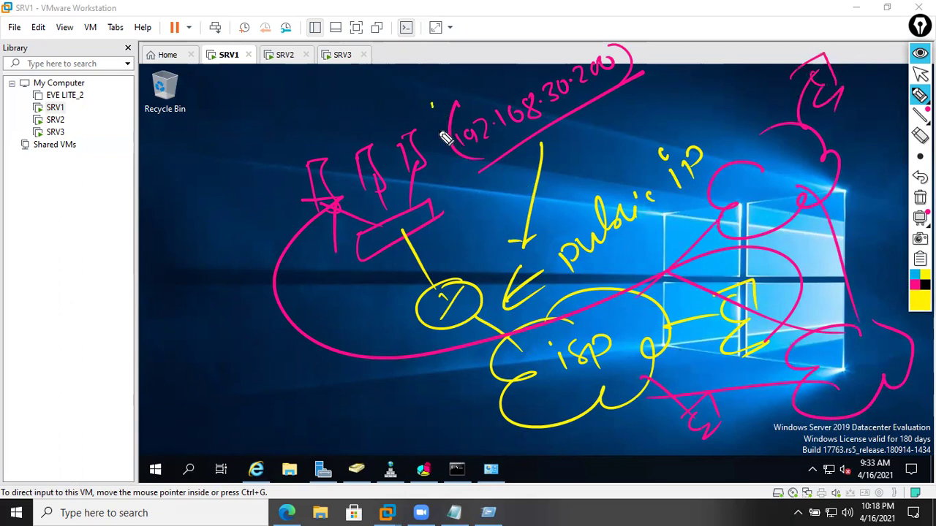
- Circle 192.168.30.200 and underline 'public ip' in yellow, then clear all ink
{"action": "left_click_drag", "start_coordinate": [447, 139], "coordinate": [456, 117]}
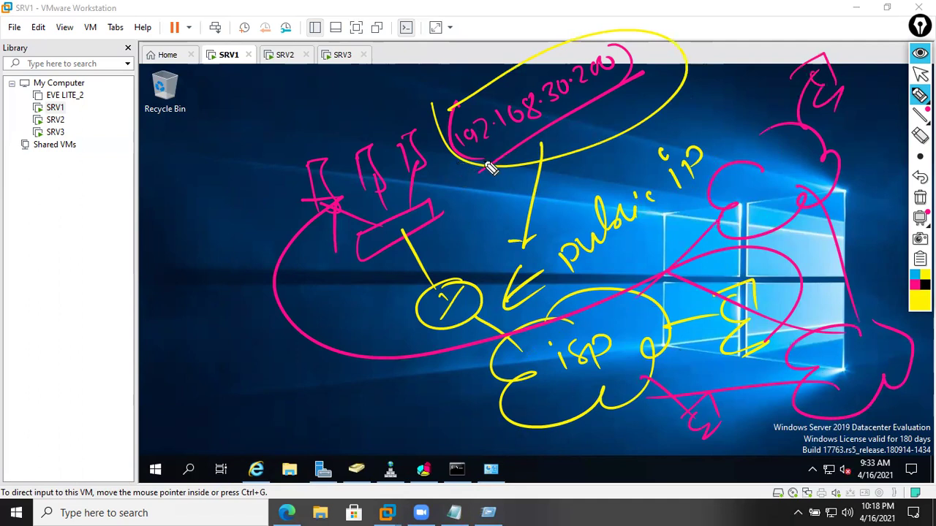
{"action": "left_click_drag", "start_coordinate": [582, 275], "coordinate": [713, 191]}
{"action": "mouse_move", "coordinate": [919, 219]}
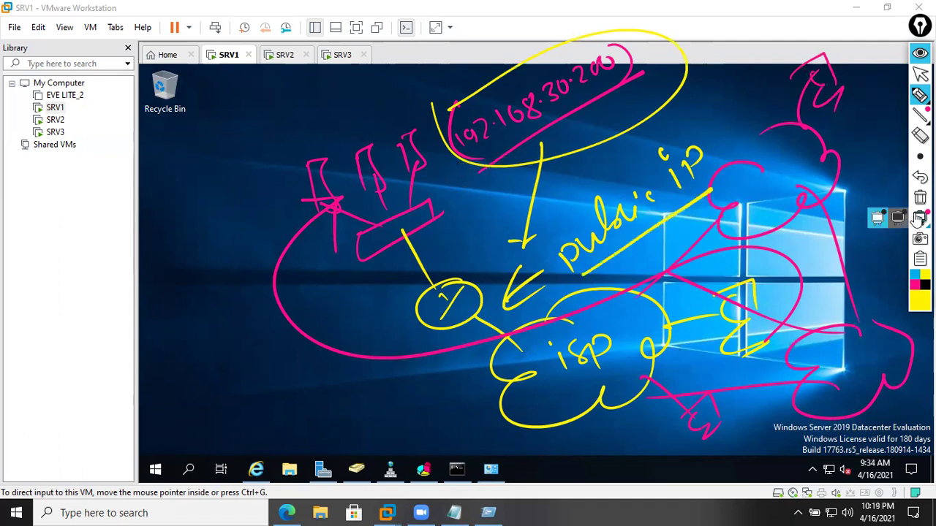
{"action": "left_click", "coordinate": [920, 198]}
{"action": "left_click", "coordinate": [920, 74]}
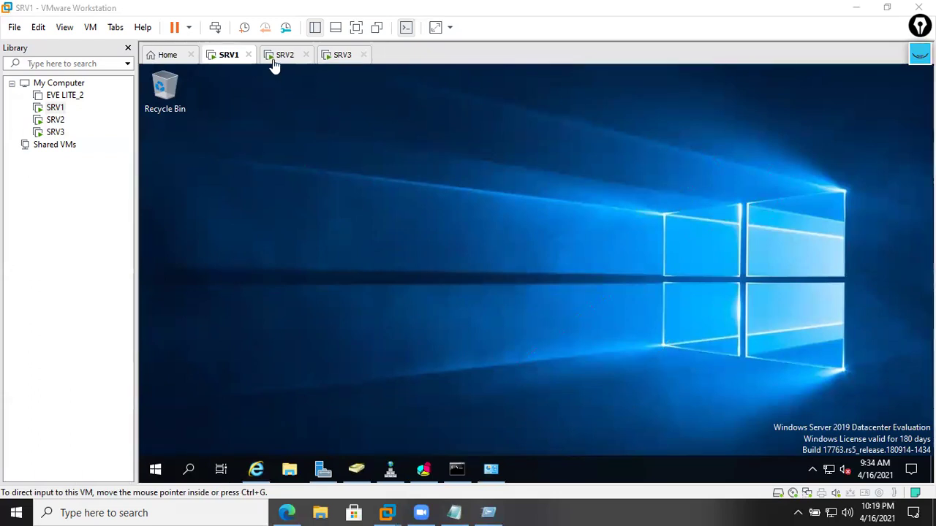
- Refresh the 192.168.30.200 cluster in NLB Manager, check hosts SRV3 to SRV1, then minimize everything
{"action": "left_click", "coordinate": [395, 473]}
{"action": "left_click", "coordinate": [395, 473]}
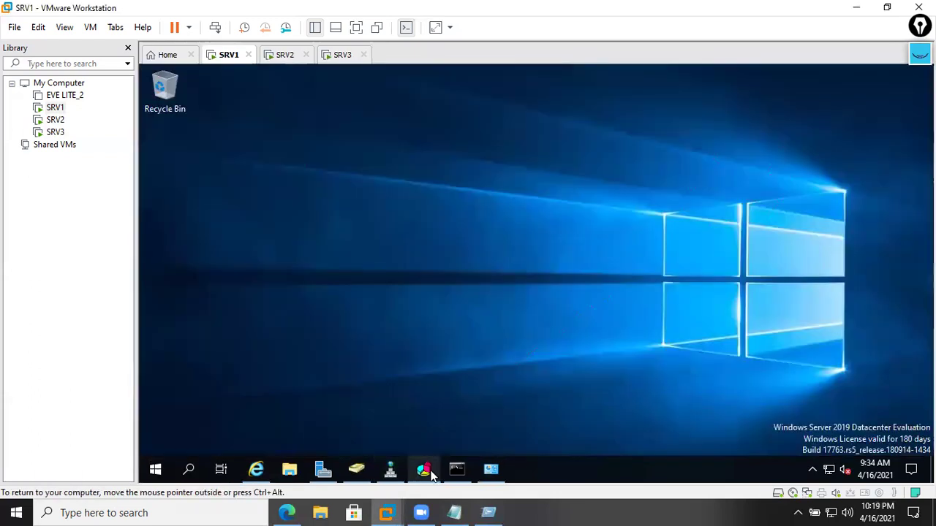
{"action": "left_click", "coordinate": [423, 468]}
{"action": "right_click", "coordinate": [228, 114]}
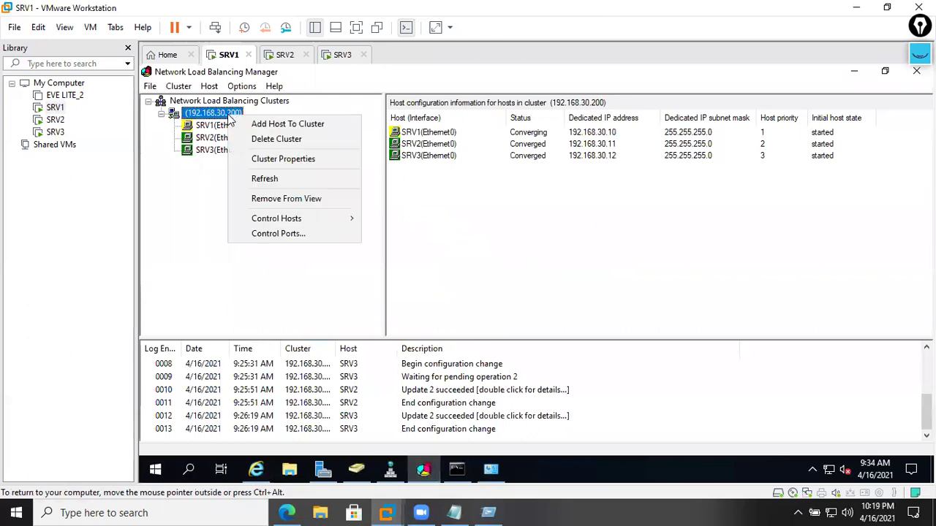
{"action": "left_click", "coordinate": [268, 180]}
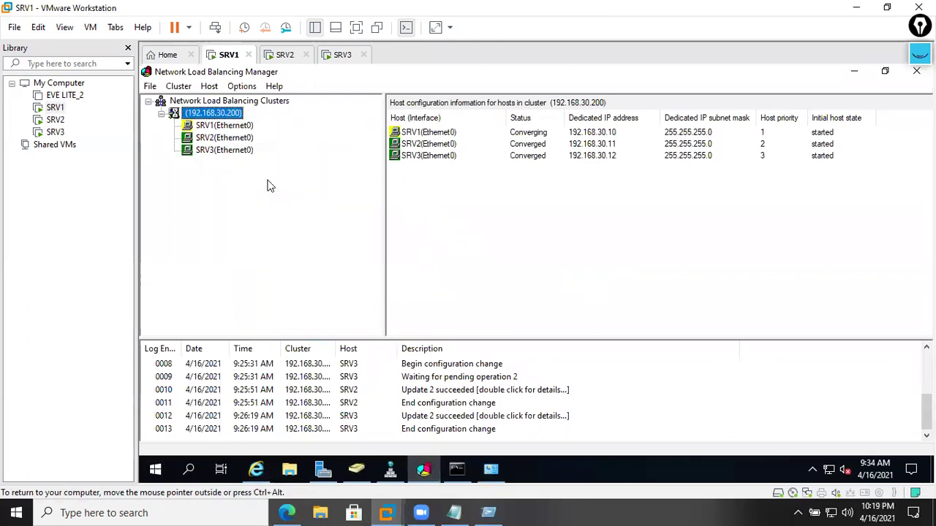
{"action": "left_click", "coordinate": [233, 151]}
{"action": "key", "text": "Up"}
{"action": "key", "text": "Up"}
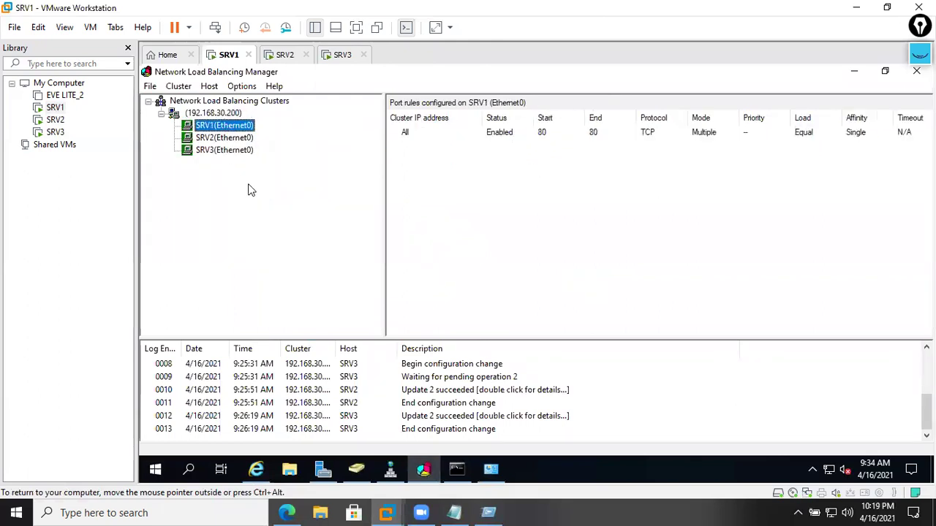
{"action": "left_click", "coordinate": [853, 71]}
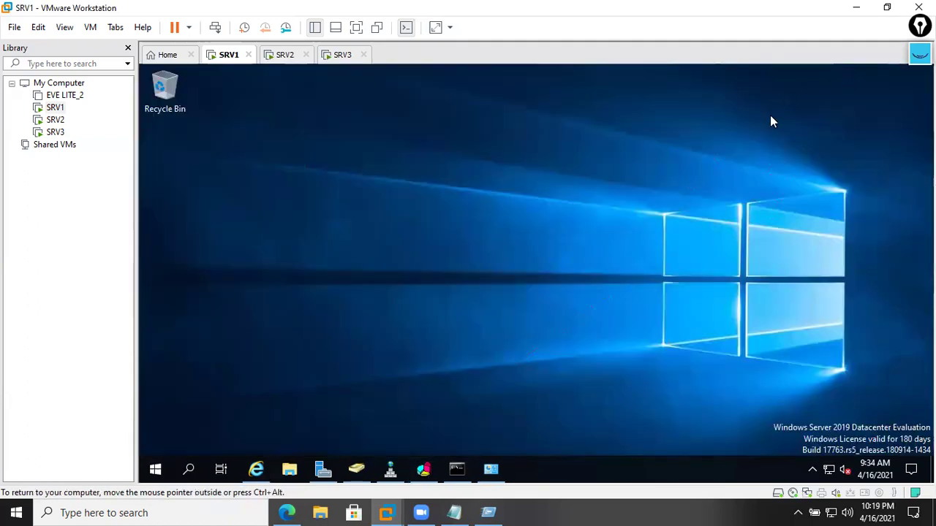
{"action": "left_click", "coordinate": [857, 9]}
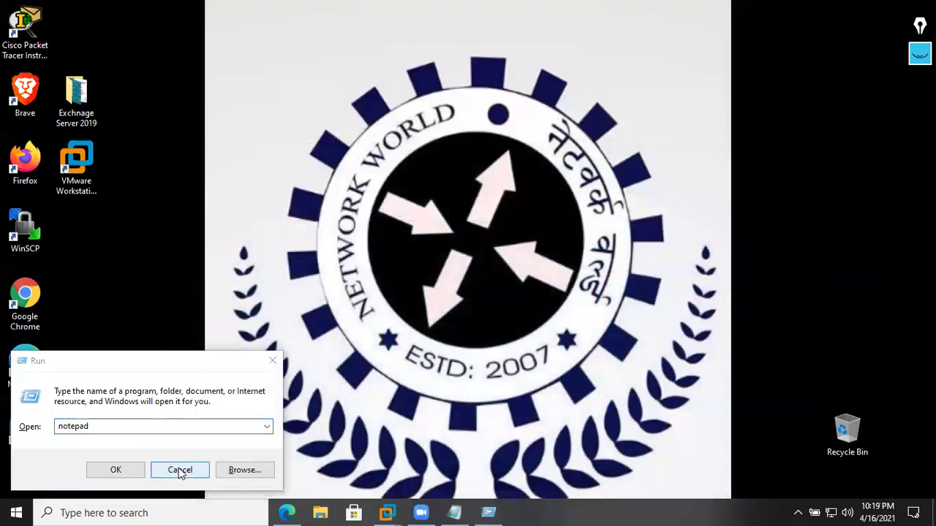
- Search Google for 'what my ip' in a new Edge tab
{"action": "left_click", "coordinate": [180, 473]}
{"action": "left_click", "coordinate": [287, 512]}
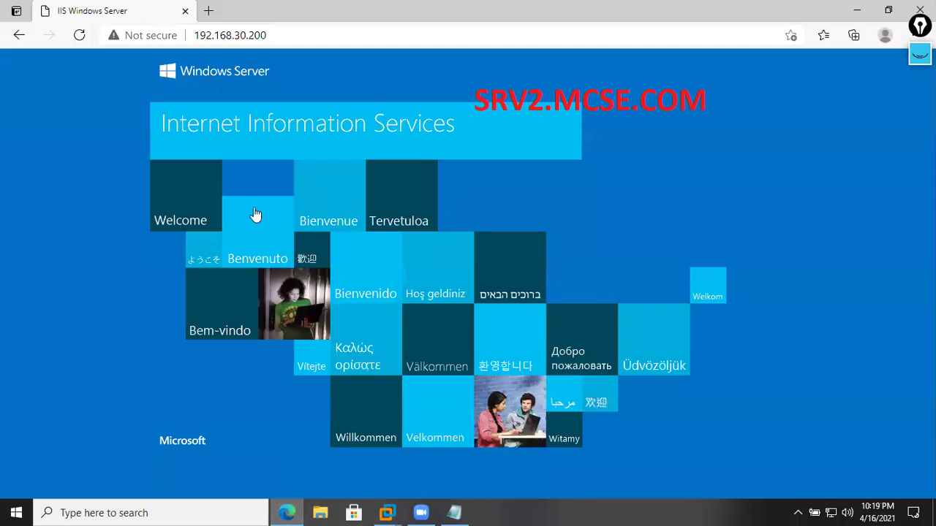
{"action": "left_click", "coordinate": [208, 11]}
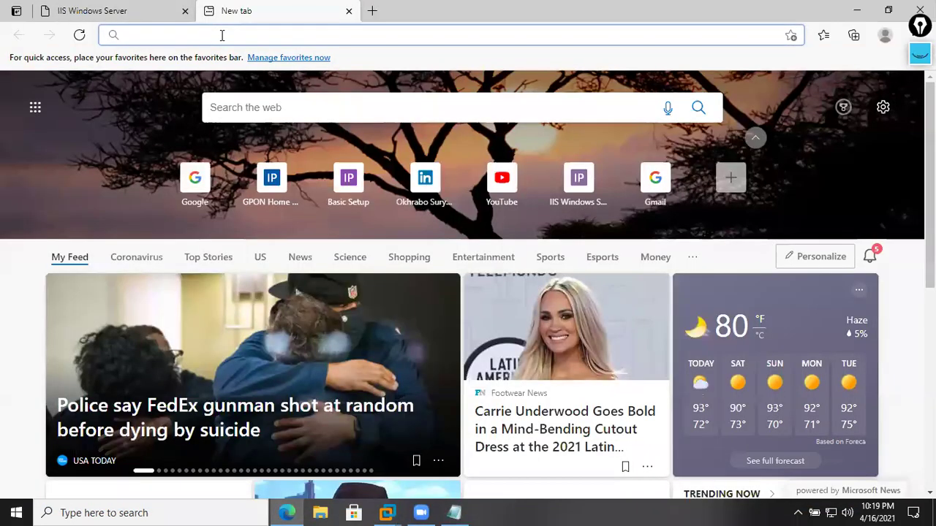
{"action": "type", "text": "go"}
{"action": "key", "text": "Return"}
{"action": "type", "text": "wh"}
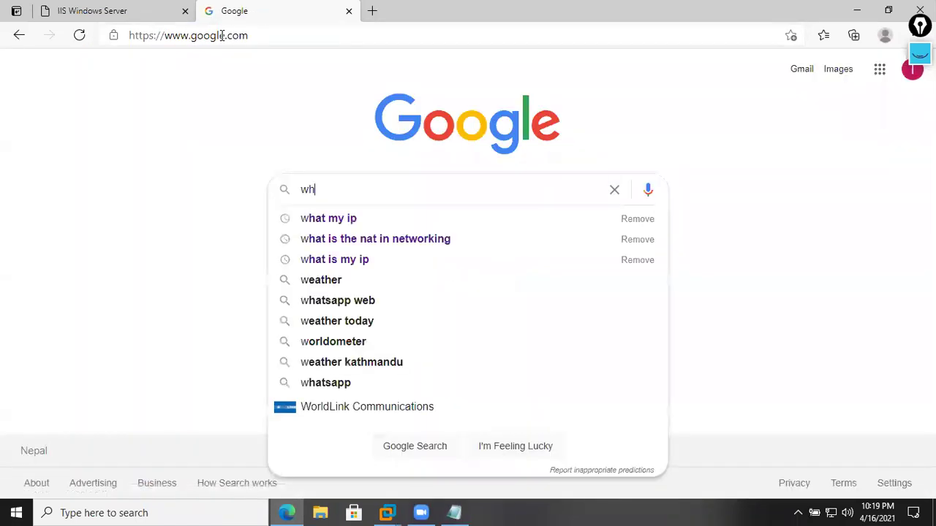
{"action": "type", "text": "at"}
{"action": "key", "text": "Down"}
{"action": "key", "text": "Return"}
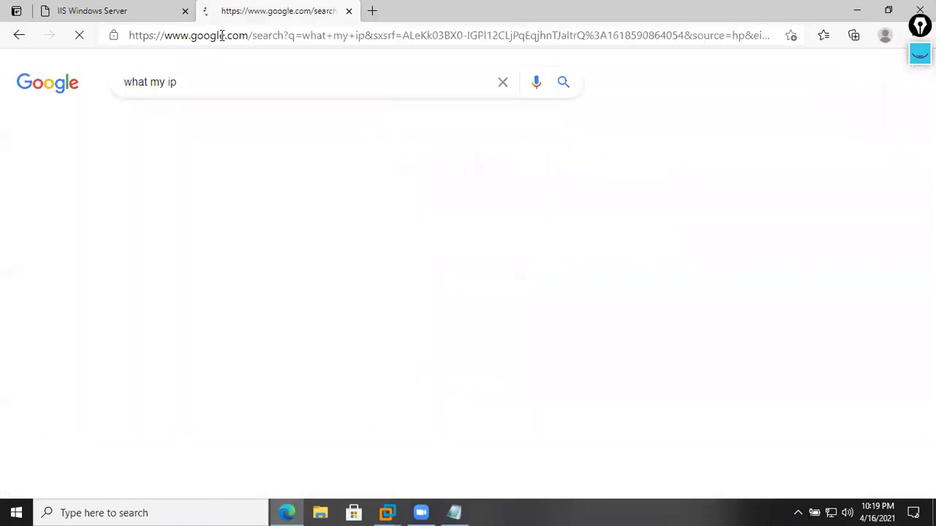
- Select the public IP address in the result and bring up its Copy option
{"action": "left_click_drag", "start_coordinate": [137, 239], "coordinate": [227, 239]}
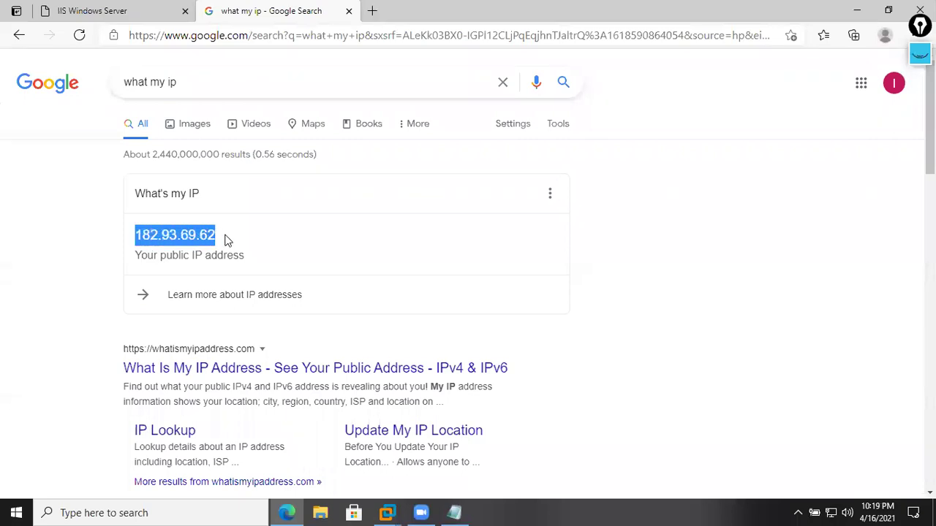
{"action": "left_click", "coordinate": [225, 240]}
{"action": "double_click", "coordinate": [148, 233]}
{"action": "right_click", "coordinate": [211, 235]}
- Copy the public IP and note 'public IP:' with it, plus '80 - 192.168.30.200:80', in Notepad
{"action": "left_click", "coordinate": [241, 251]}
{"action": "left_click", "coordinate": [454, 513]}
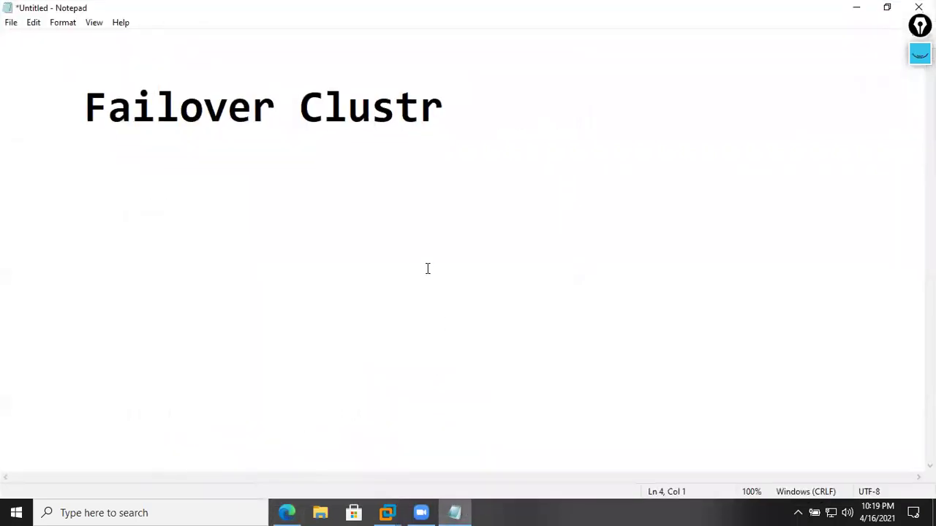
{"action": "type", "text": "public IP:"}
{"action": "key", "text": "ctrl+v"}
{"action": "key", "text": "Return"}
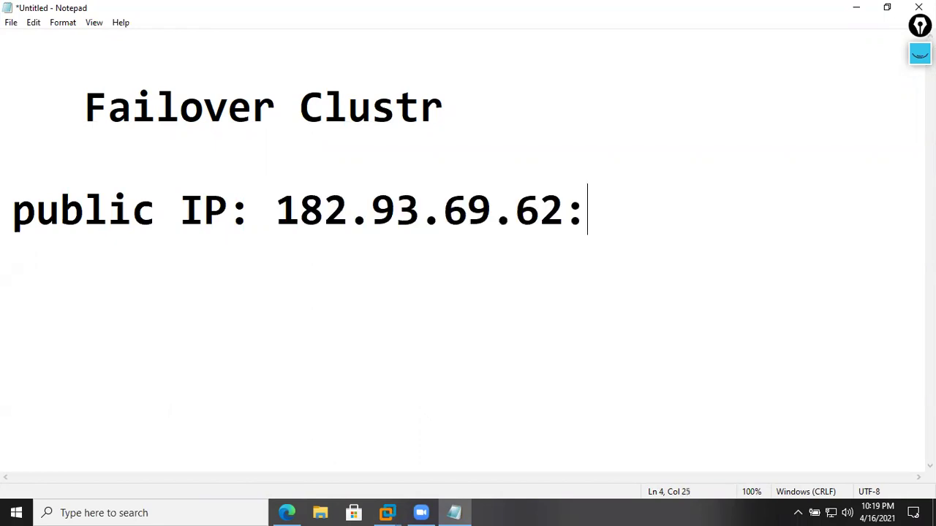
{"action": "type", "text": "80 "}
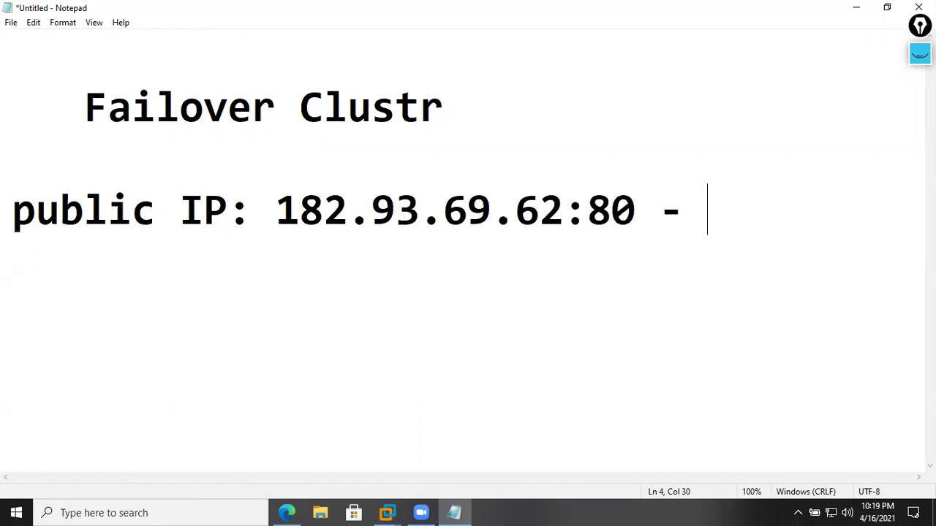
{"action": "type", "text": "-"}
{"action": "key", "text": "Return"}
{"action": "type", "text": "192."}
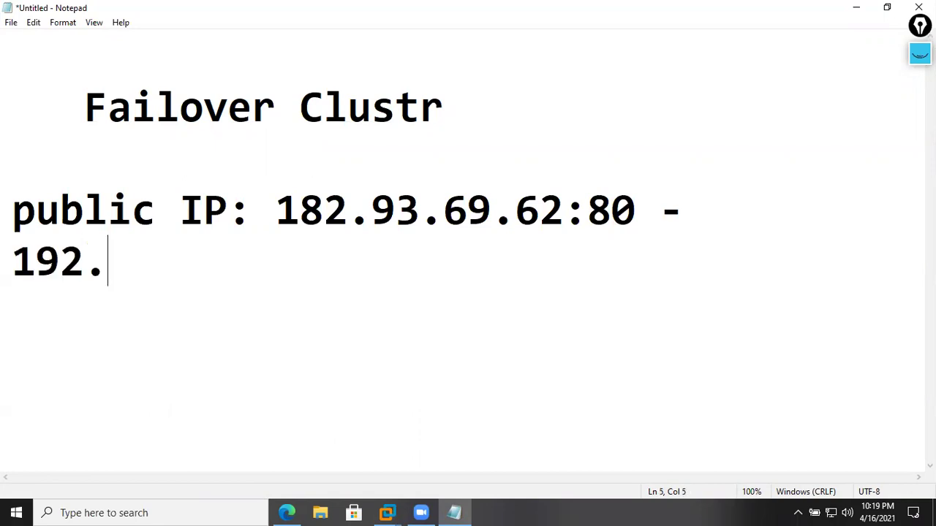
{"action": "type", "text": "168.30."}
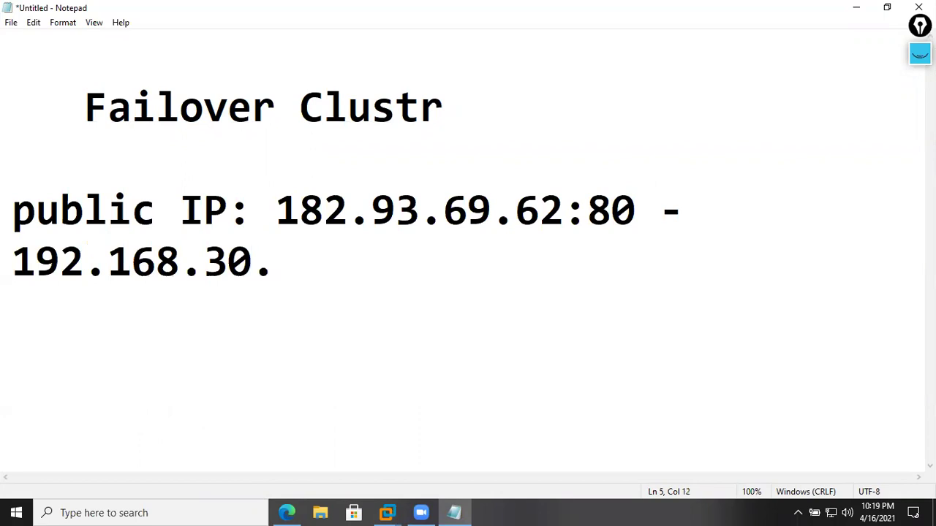
{"action": "type", "text": "200:80"}
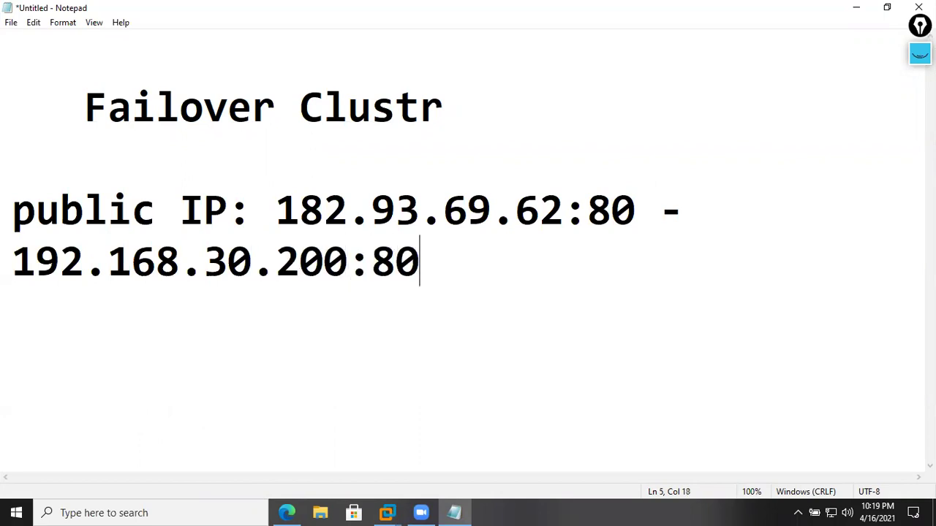
- Set the note to 26-point font and join the cluster address onto the public IP line
{"action": "left_click_drag", "start_coordinate": [452, 273], "coordinate": [10, 211]}
{"action": "left_click", "coordinate": [63, 22]}
{"action": "left_click", "coordinate": [79, 53]}
{"action": "left_click", "coordinate": [264, 182]}
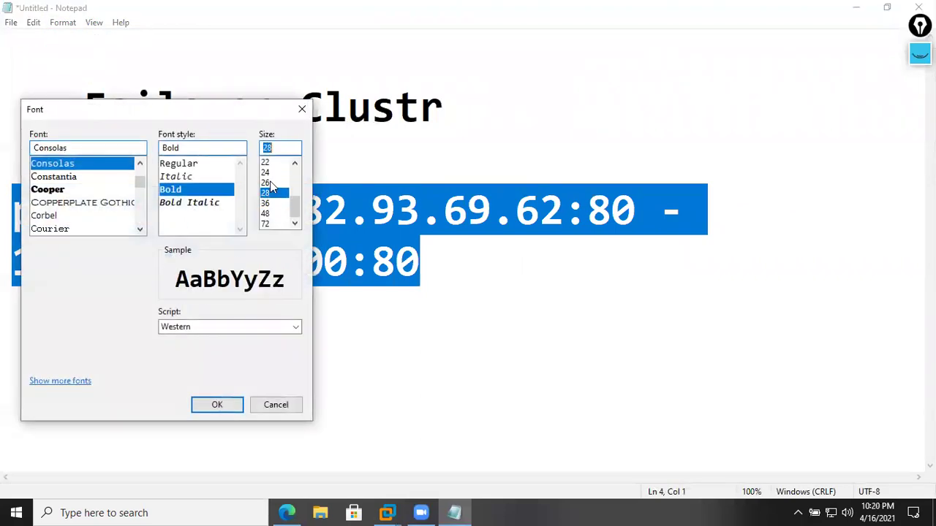
{"action": "left_click", "coordinate": [217, 404]}
{"action": "left_click", "coordinate": [107, 181]}
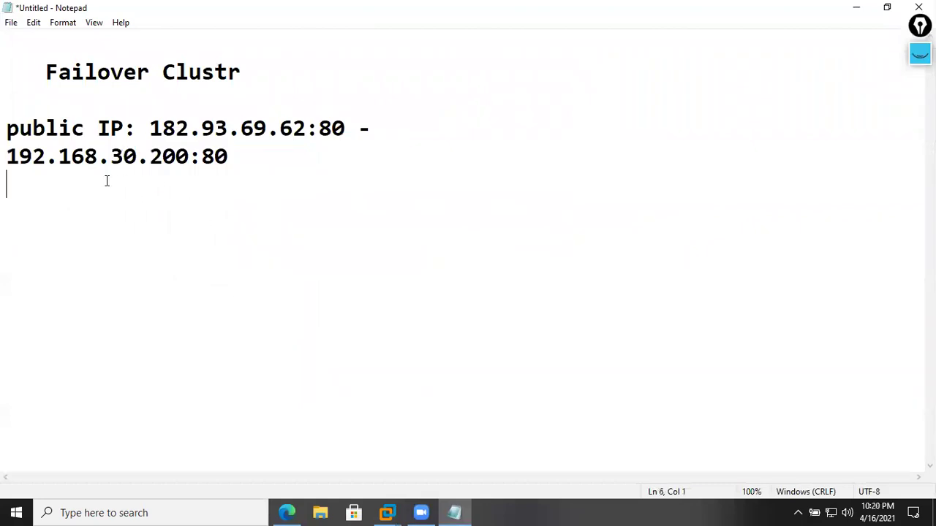
{"action": "key", "text": "BackSpace"}
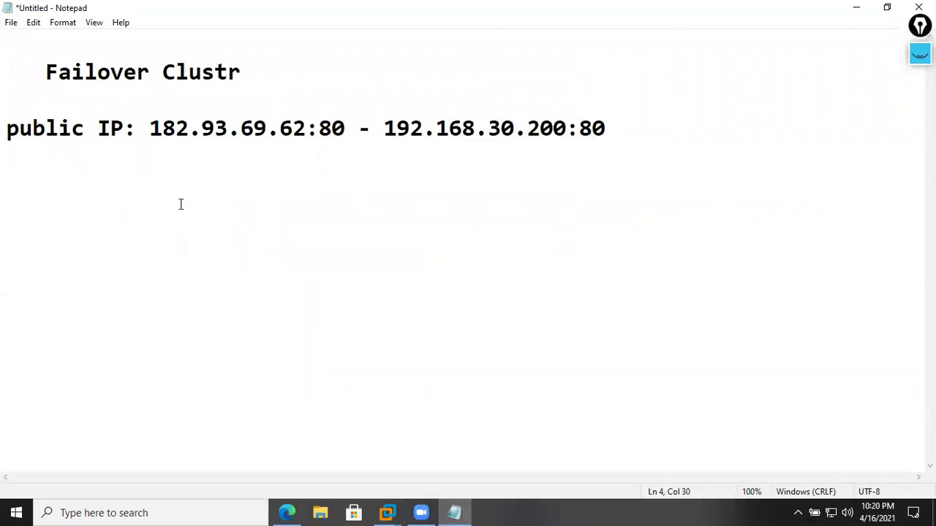
{"action": "key", "text": "shift+Home"}
{"action": "left_click", "coordinate": [204, 230]}
- In a new Edge tab, pick the GPON Home Gateway suggestion to load 192.168.30.1
{"action": "left_click", "coordinate": [286, 513]}
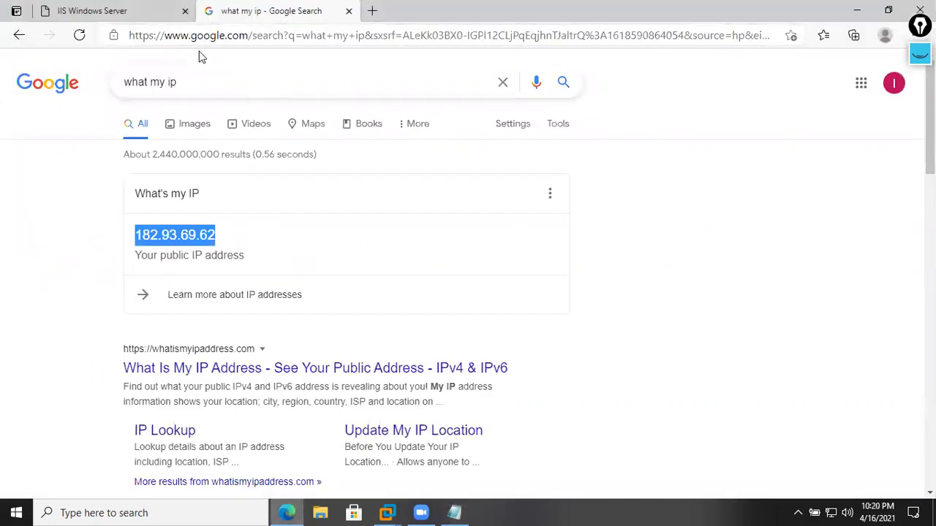
{"action": "left_click", "coordinate": [888, 10]}
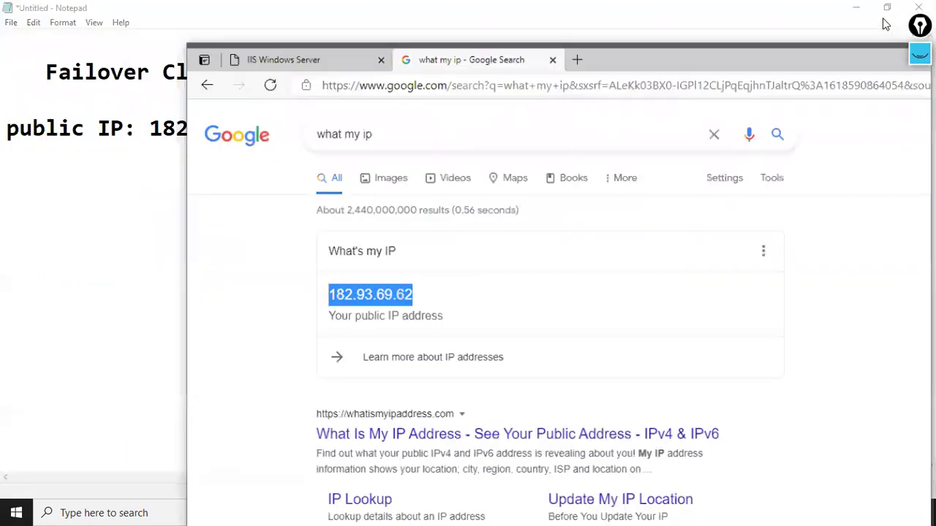
{"action": "left_click", "coordinate": [601, 82]}
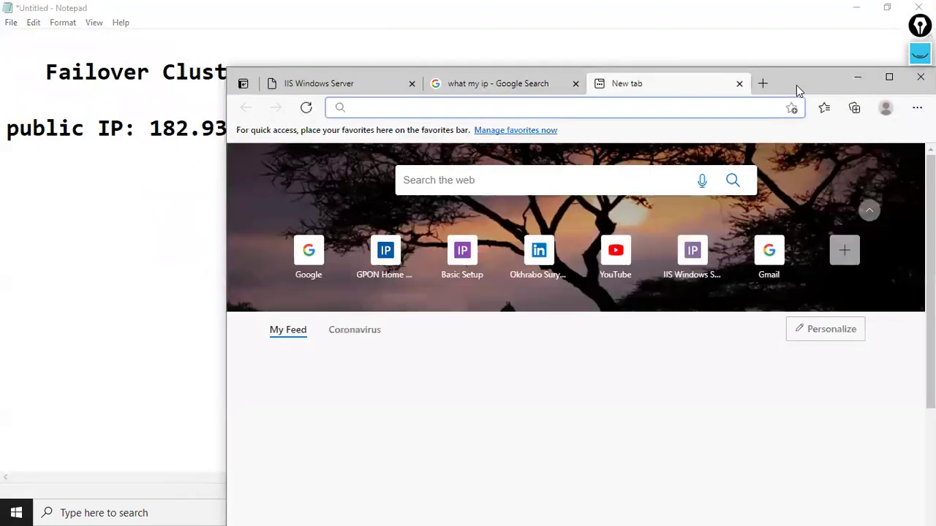
{"action": "double_click", "coordinate": [796, 84]}
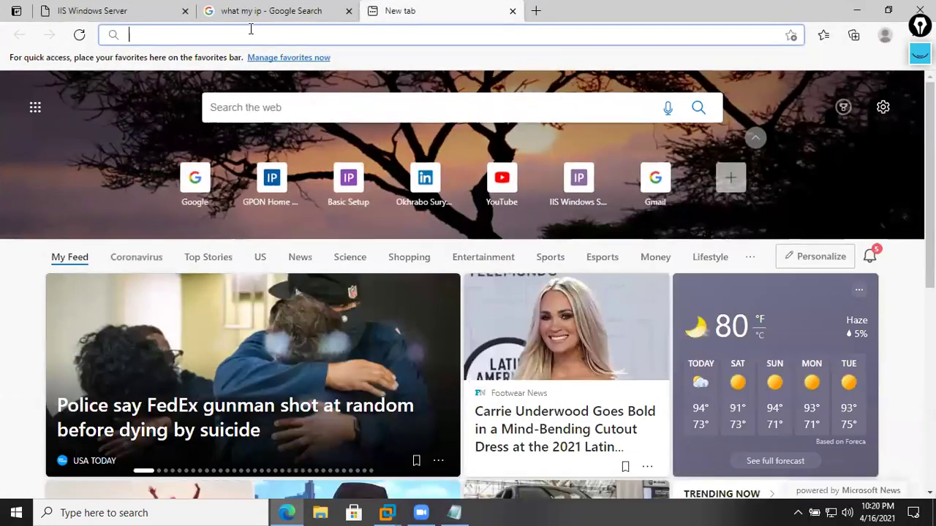
{"action": "type", "text": "htt"}
{"action": "key", "text": "Down"}
{"action": "key", "text": "Down"}
{"action": "key", "text": "Up"}
{"action": "key", "text": "Return"}
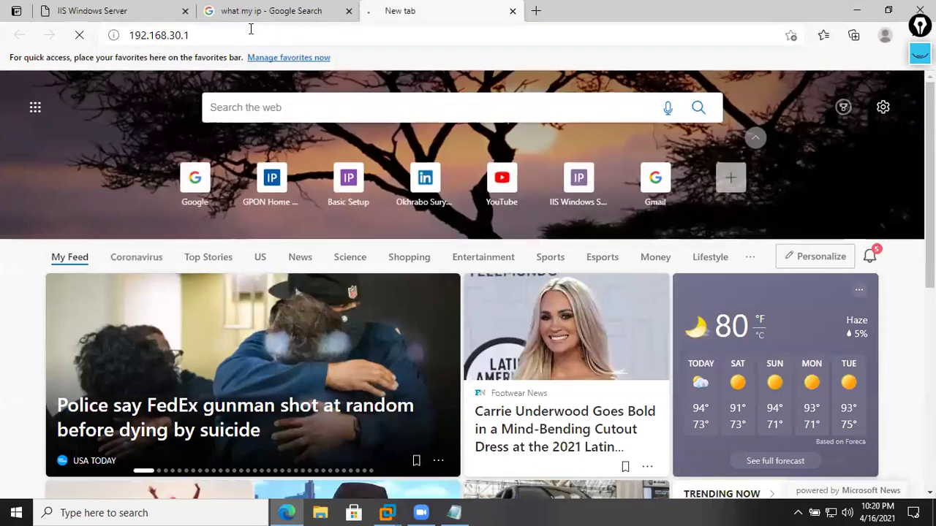
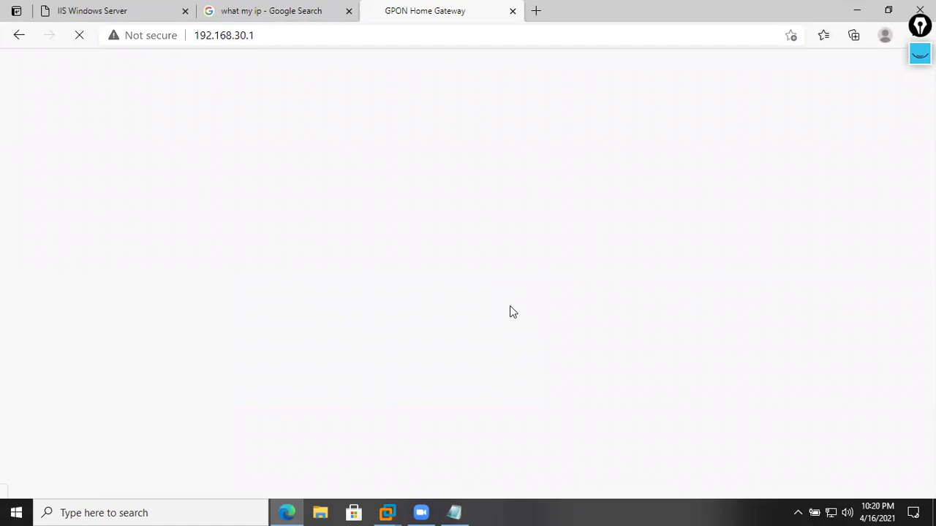
- Log in to the GPON Home Gateway admin page with the saved credentials
{"action": "left_click", "coordinate": [507, 196]}
{"action": "left_click", "coordinate": [508, 222]}
{"action": "left_click", "coordinate": [431, 252]}
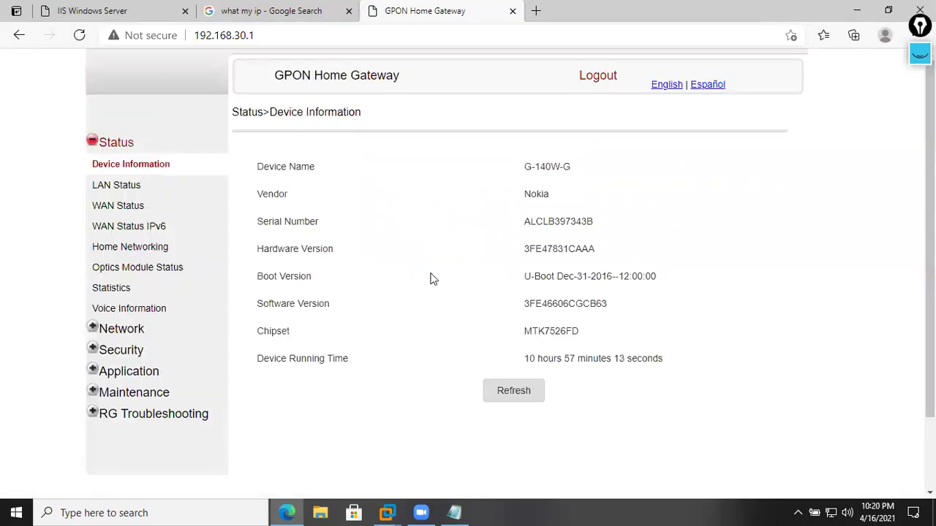
- Copy the public IP 182.93.69.62 from the Notepad failover notes and return to Edge
{"action": "left_click", "coordinate": [454, 512]}
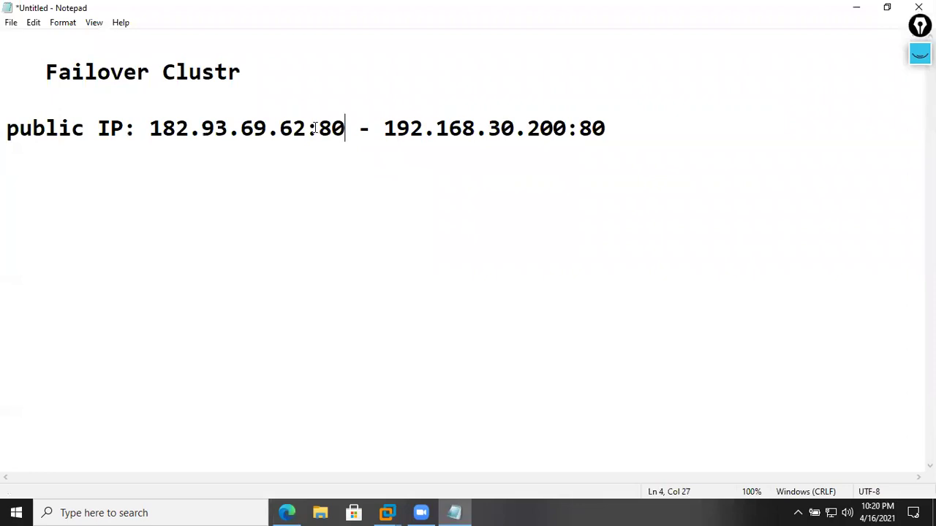
{"action": "left_click_drag", "start_coordinate": [306, 128], "coordinate": [150, 128]}
{"action": "right_click", "coordinate": [182, 133]}
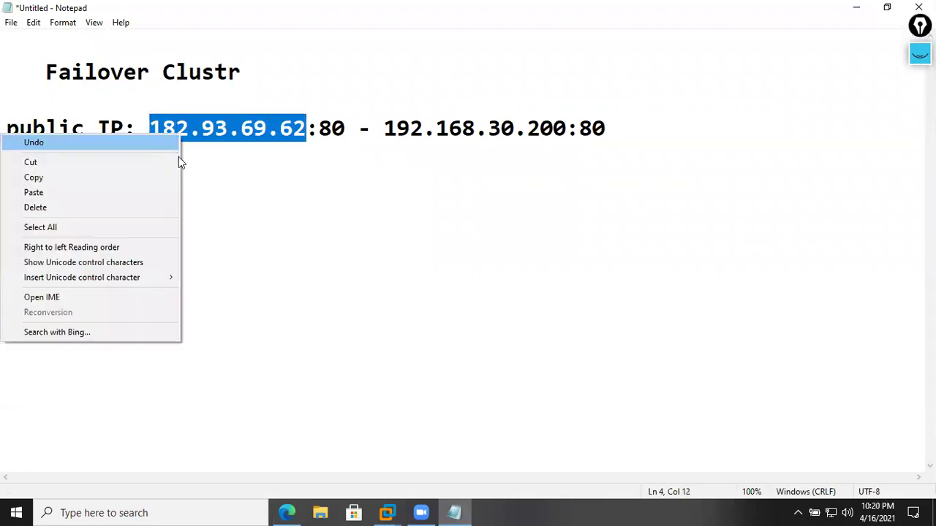
{"action": "left_click", "coordinate": [151, 177]}
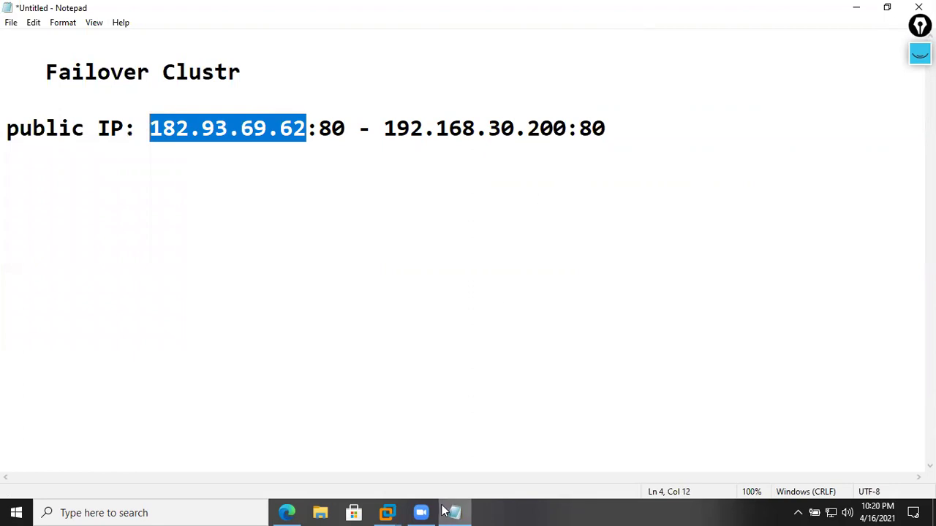
{"action": "left_click", "coordinate": [291, 512]}
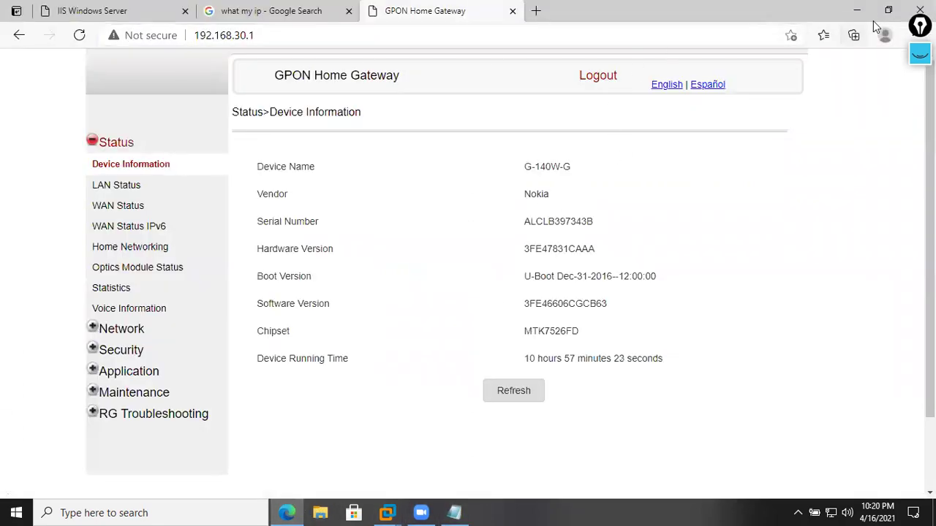
{"action": "left_click", "coordinate": [888, 10]}
{"action": "left_click", "coordinate": [804, 83]}
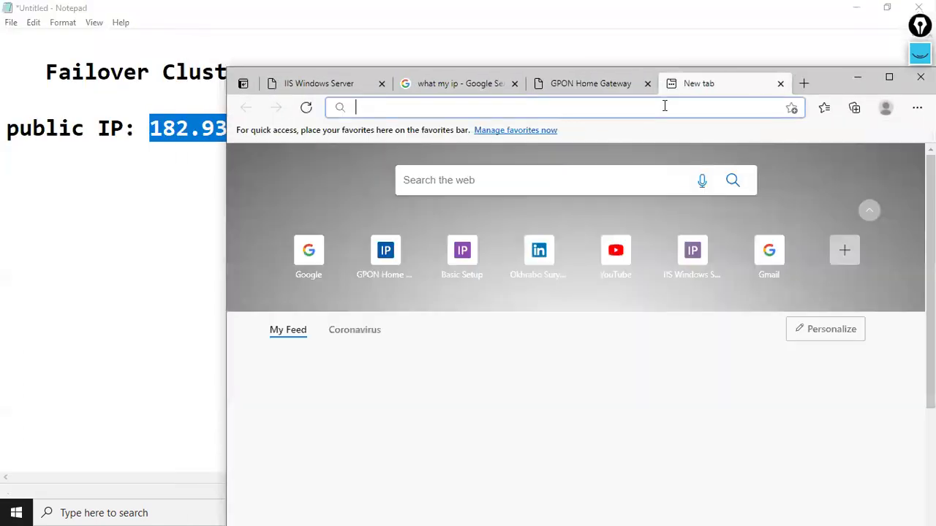
{"action": "type", "text": "http"}
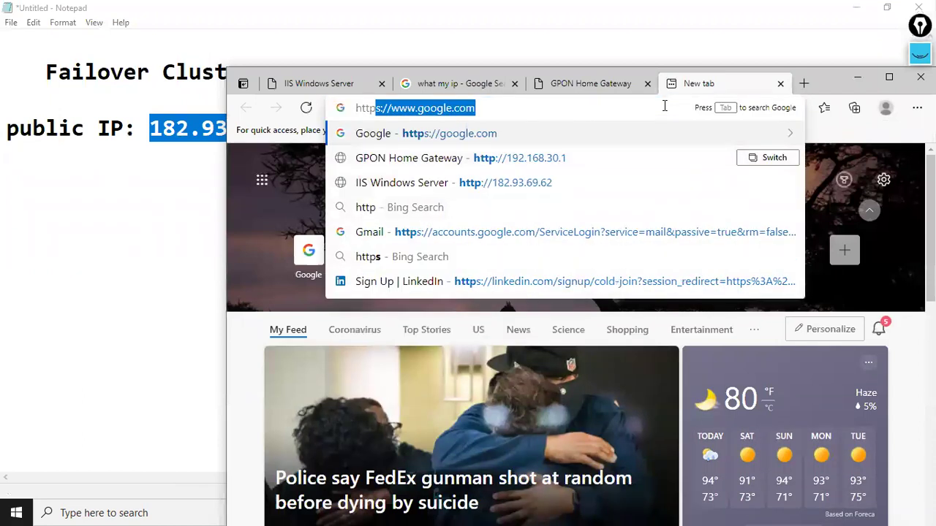
{"action": "type", "text": "://"}
{"action": "key", "text": "ctrl+v"}
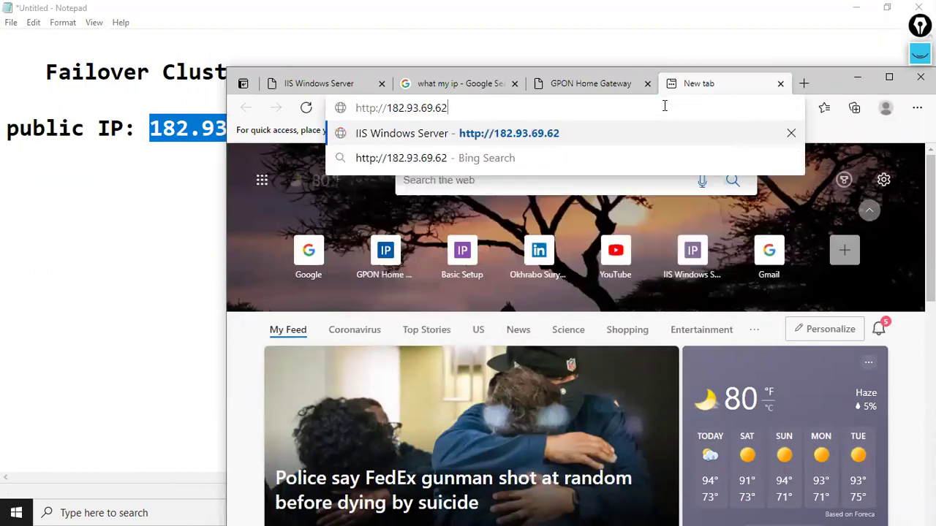
{"action": "key", "text": "Return"}
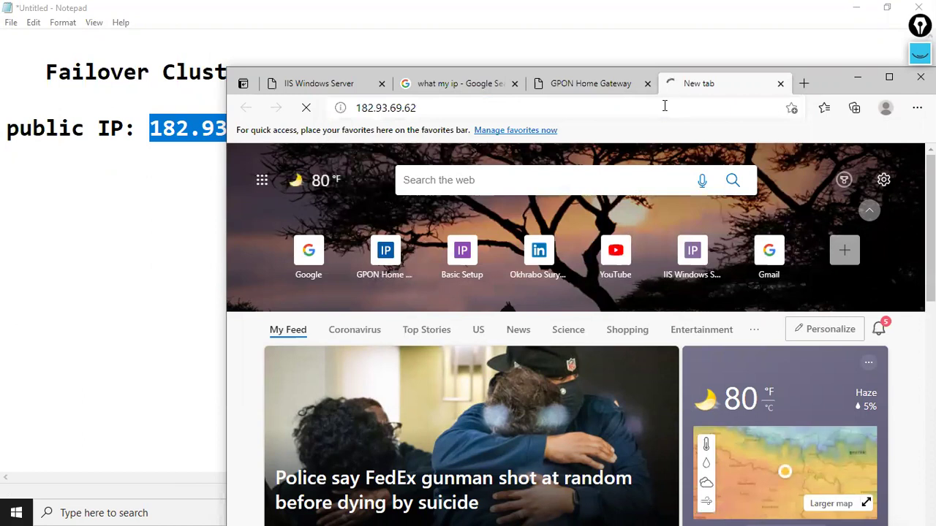
{"action": "left_click", "coordinate": [648, 107]}
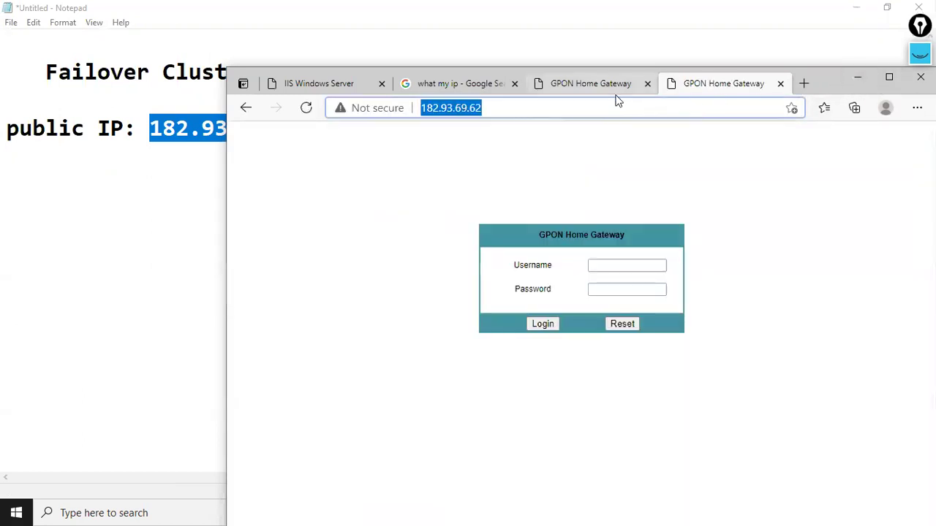
{"action": "left_click", "coordinate": [734, 246]}
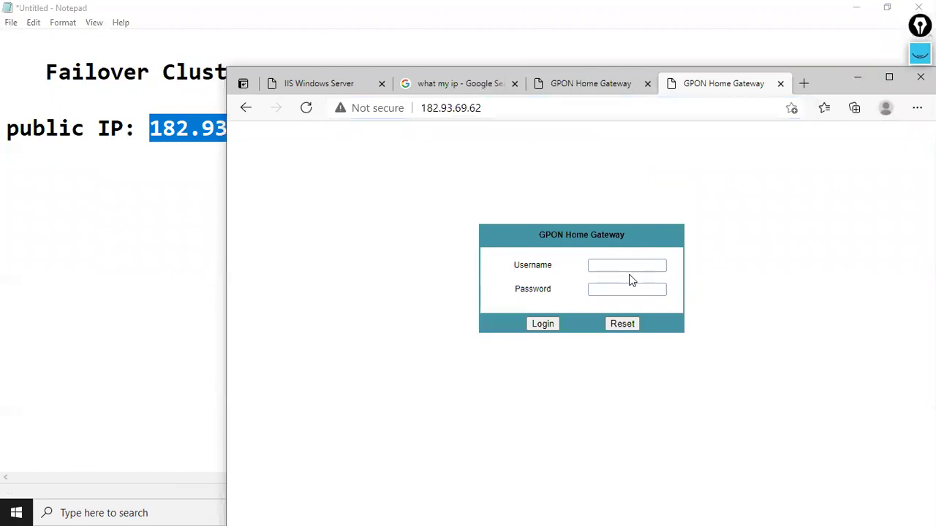
{"action": "left_click", "coordinate": [491, 107]}
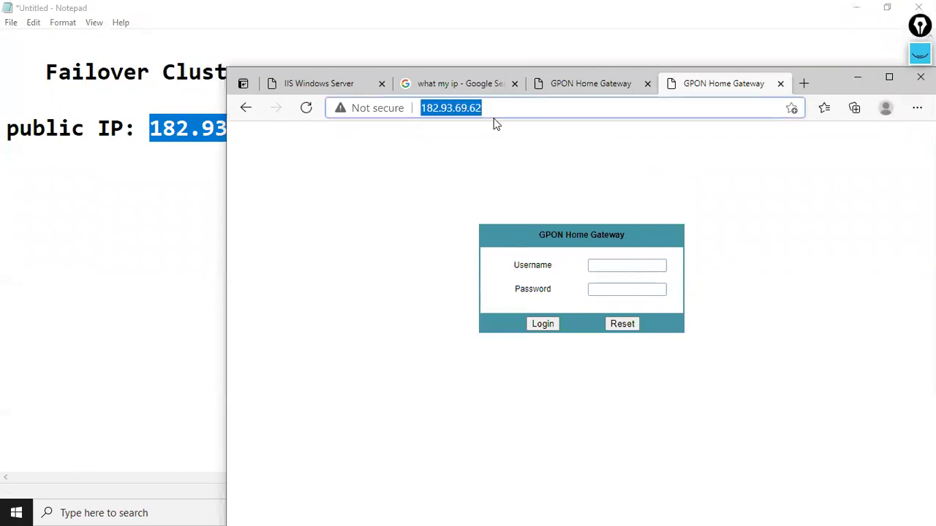
- Return to the 192.168.30.1 router admin tab with Edge maximized
{"action": "left_click", "coordinate": [889, 77]}
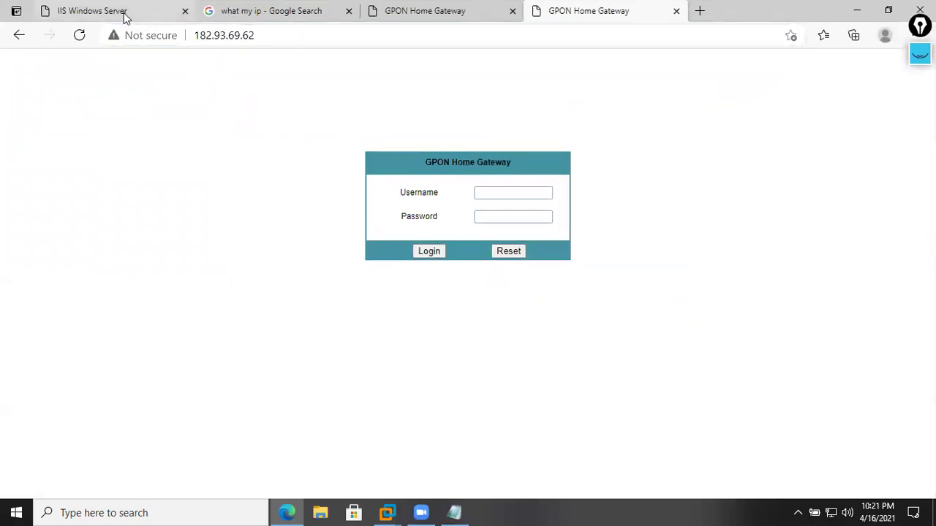
{"action": "left_click", "coordinate": [888, 10]}
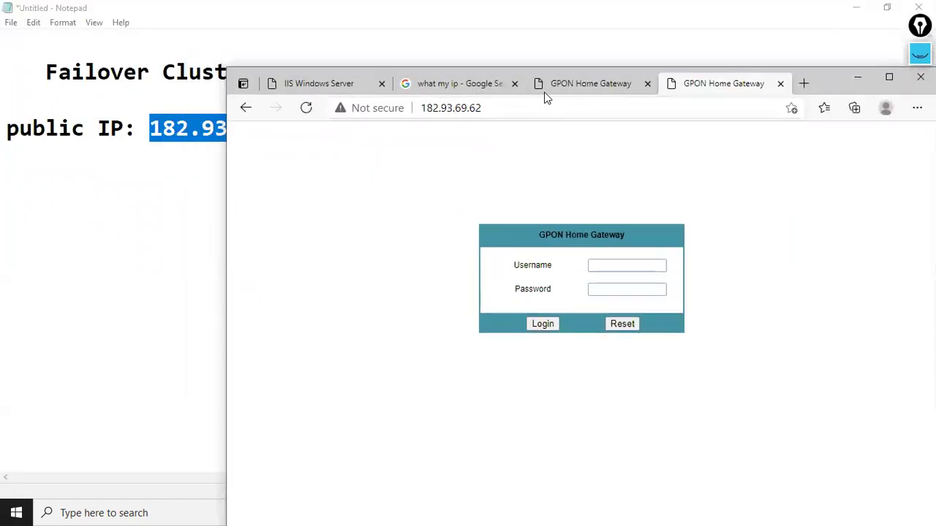
{"action": "left_click", "coordinate": [578, 83]}
{"action": "left_click", "coordinate": [888, 79]}
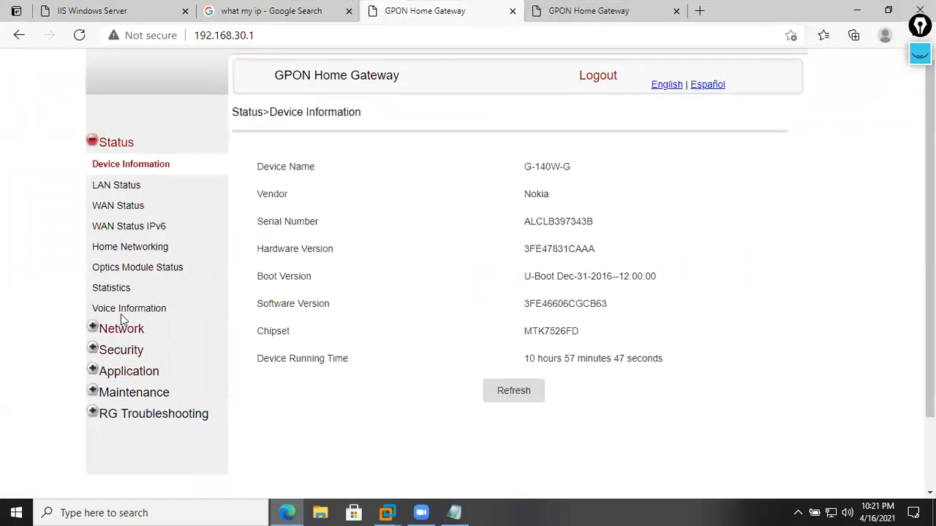
- On the Port Forwarding page, set the WAN and LAN port ranges to 80~80
{"action": "left_click", "coordinate": [135, 380]}
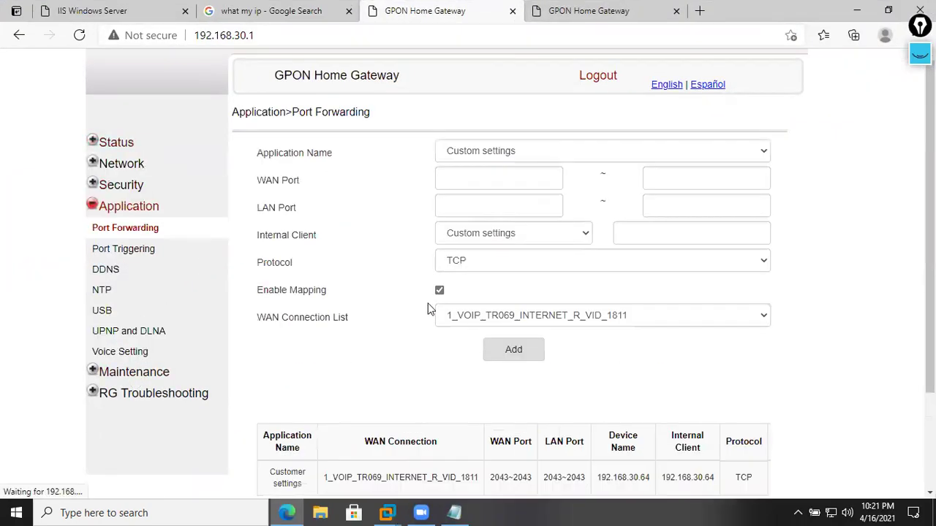
{"action": "left_click", "coordinate": [446, 181]}
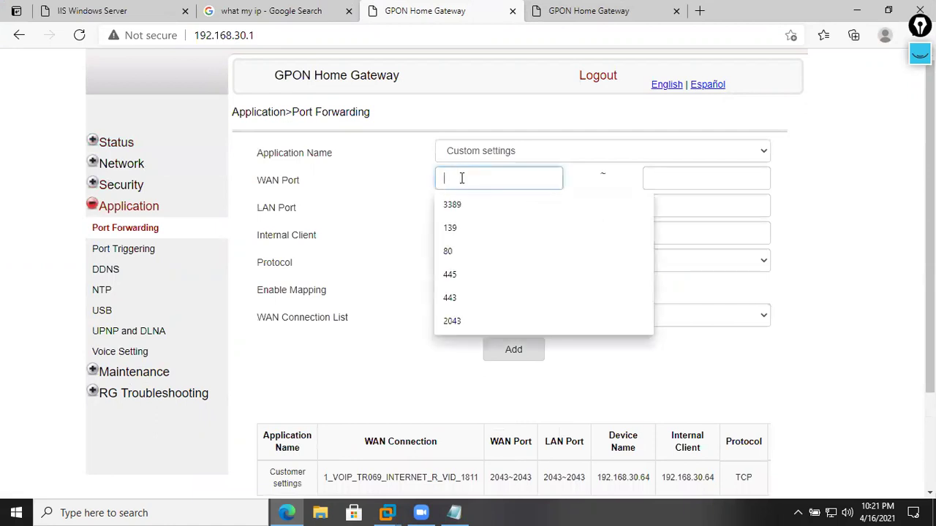
{"action": "left_click", "coordinate": [454, 253]}
{"action": "left_click", "coordinate": [680, 177]}
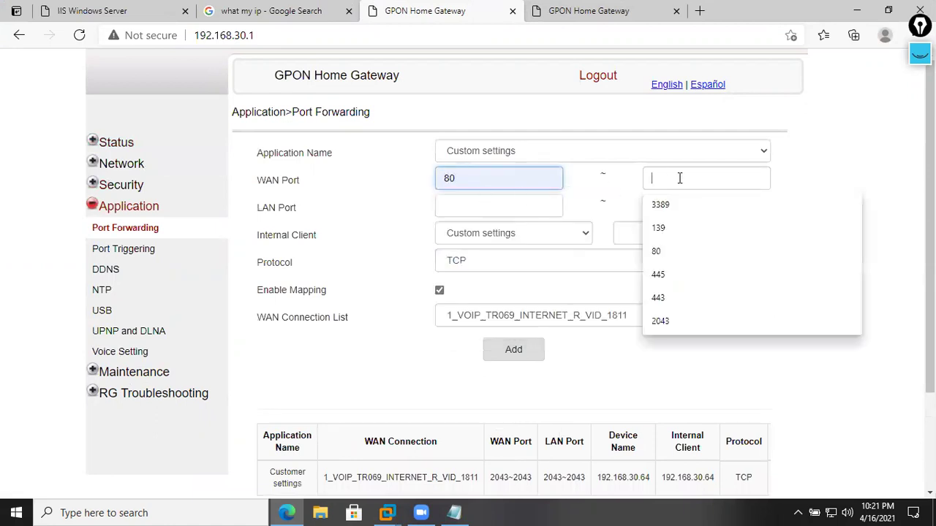
{"action": "left_click", "coordinate": [666, 255]}
{"action": "left_click", "coordinate": [493, 207]}
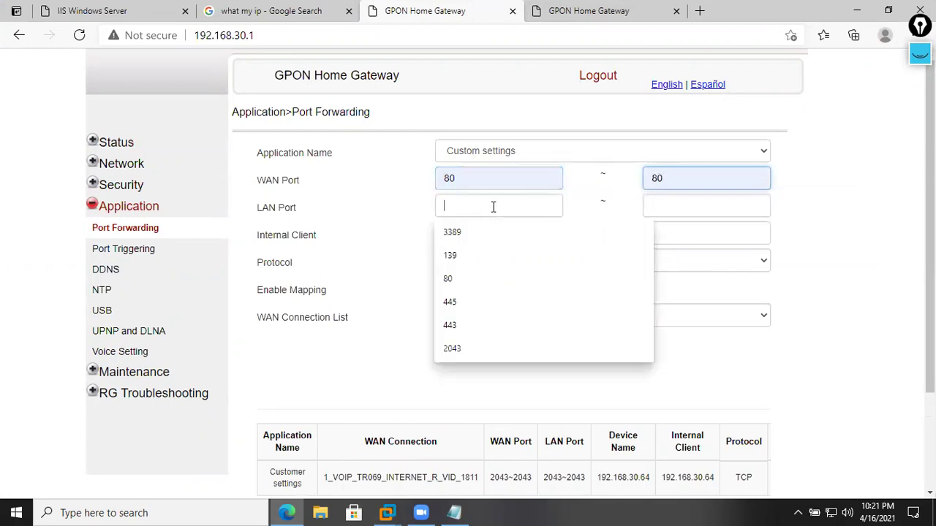
{"action": "left_click", "coordinate": [472, 285]}
{"action": "left_click", "coordinate": [695, 208]}
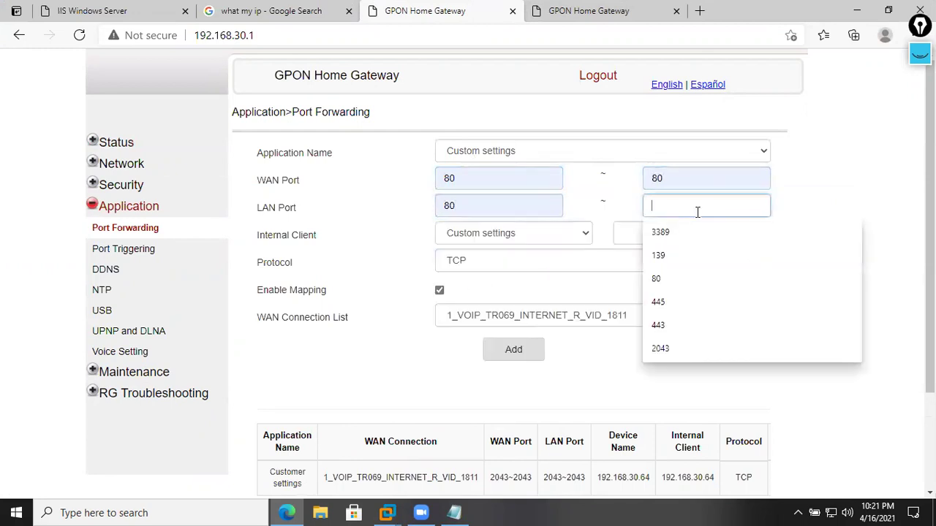
{"action": "left_click", "coordinate": [671, 287]}
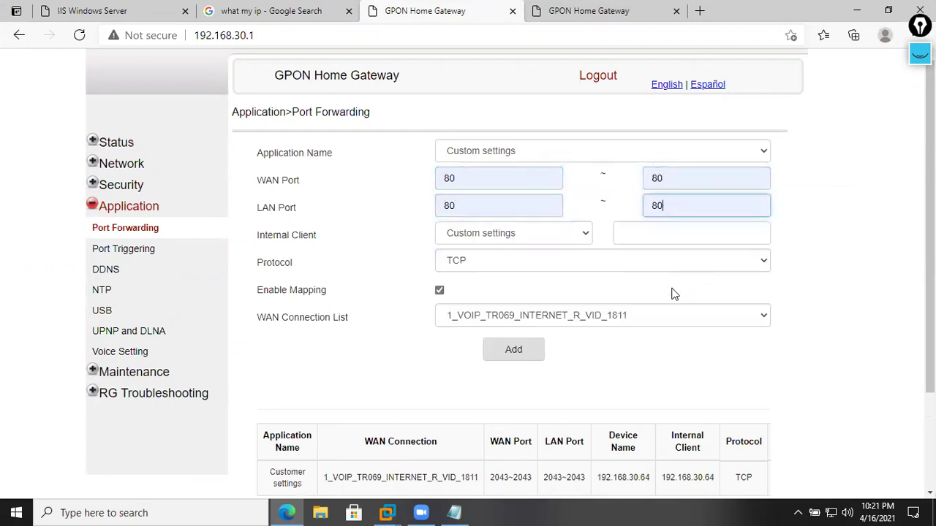
- Enter internal client 192.168.30.200, add the rule, and check it in the rules table
{"action": "left_click", "coordinate": [648, 232]}
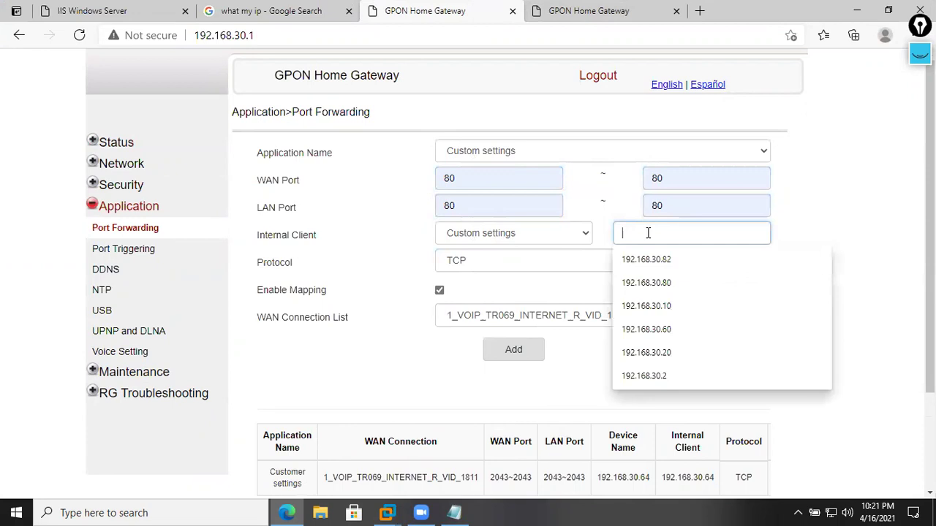
{"action": "left_click", "coordinate": [669, 283]}
{"action": "key", "text": "BackSpace"}
{"action": "key", "text": "BackSpace"}
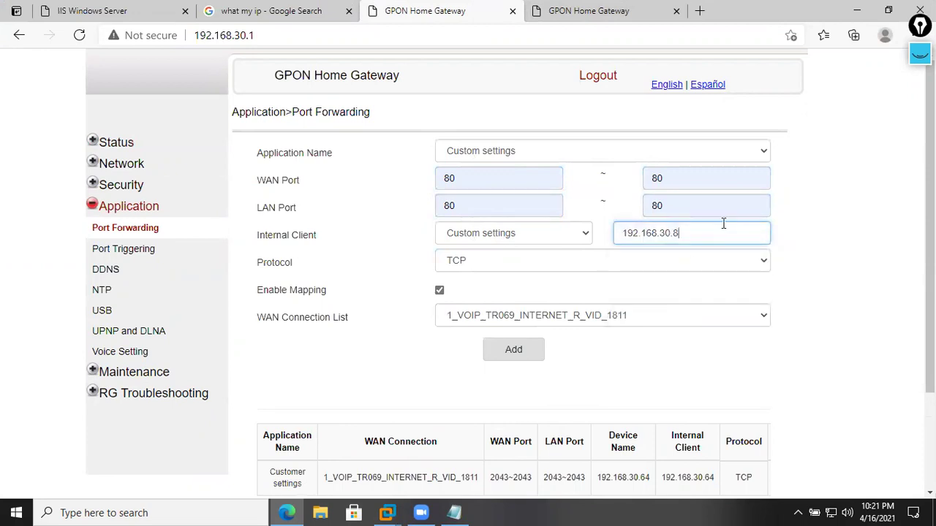
{"action": "type", "text": "200"}
{"action": "left_click", "coordinate": [819, 227]}
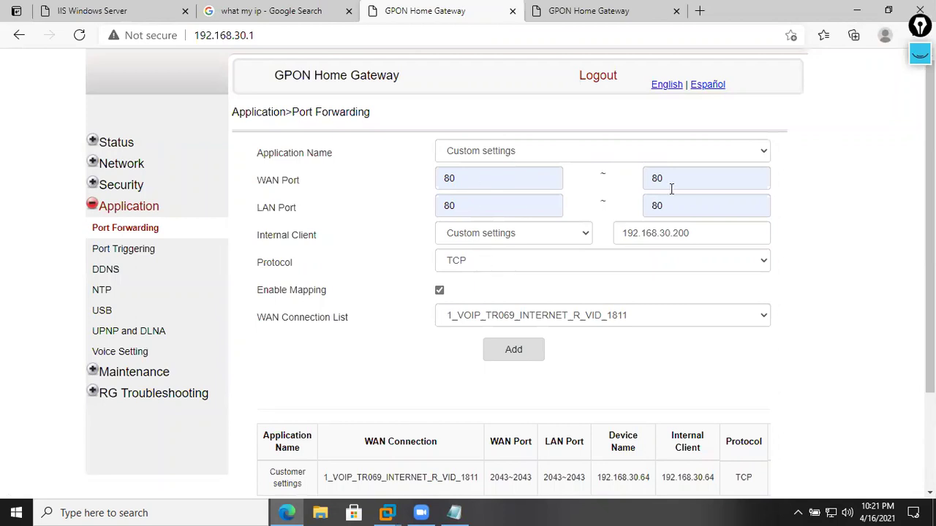
{"action": "left_click", "coordinate": [534, 358]}
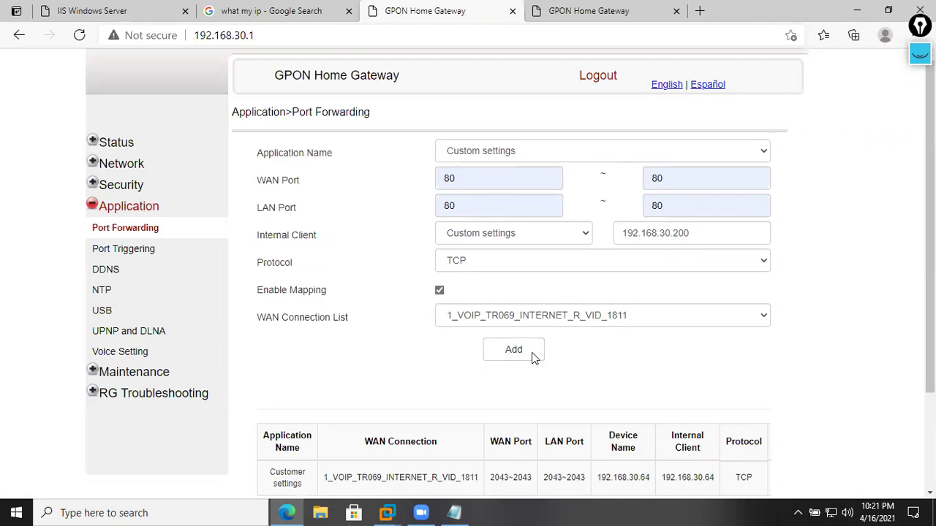
{"action": "scroll", "coordinate": [541, 373], "scroll_direction": "down", "scroll_amount": 3}
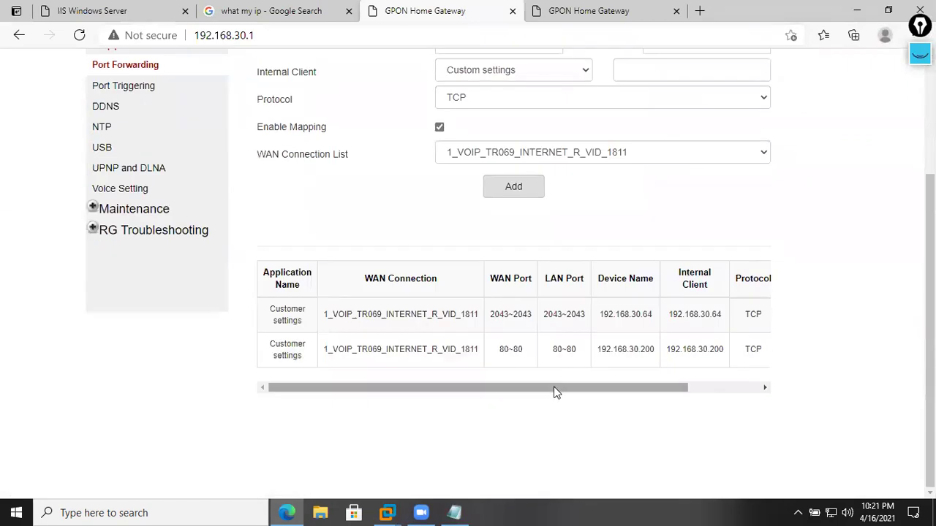
{"action": "left_click_drag", "start_coordinate": [566, 387], "coordinate": [531, 380]}
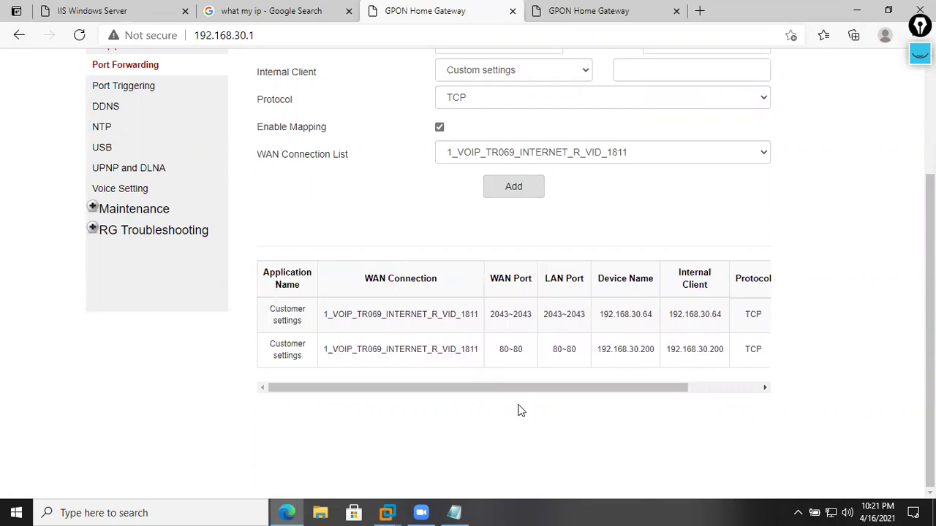
{"action": "left_click_drag", "start_coordinate": [485, 388], "coordinate": [522, 388]}
- On SRV1, launch IIS Manager and select the Default Web Site
{"action": "left_click", "coordinate": [391, 512]}
{"action": "left_click", "coordinate": [377, 429]}
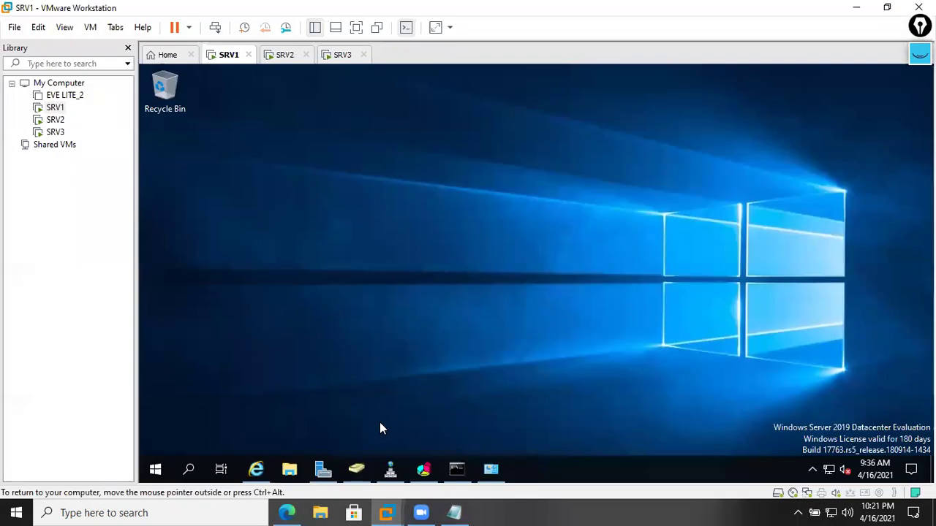
{"action": "left_click", "coordinate": [392, 468]}
{"action": "left_click", "coordinate": [389, 464]}
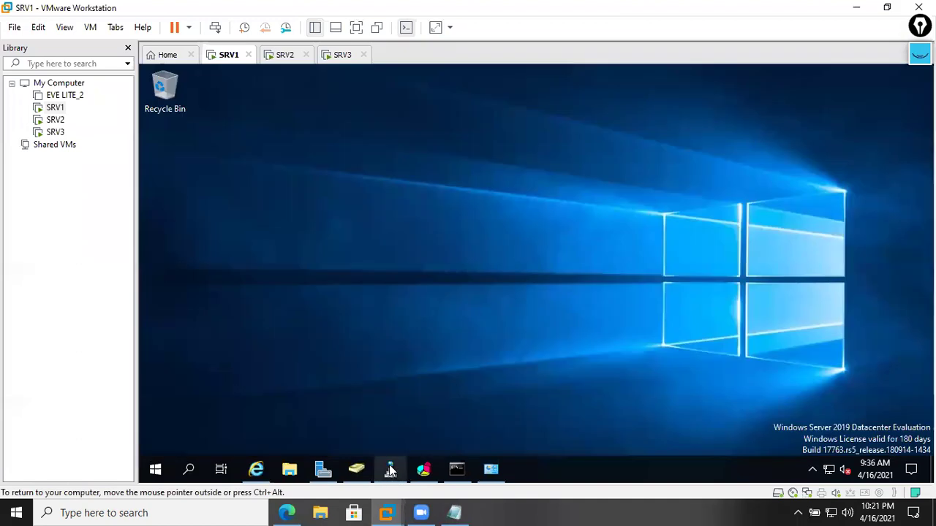
{"action": "left_click", "coordinate": [324, 470]}
{"action": "left_click", "coordinate": [834, 101]}
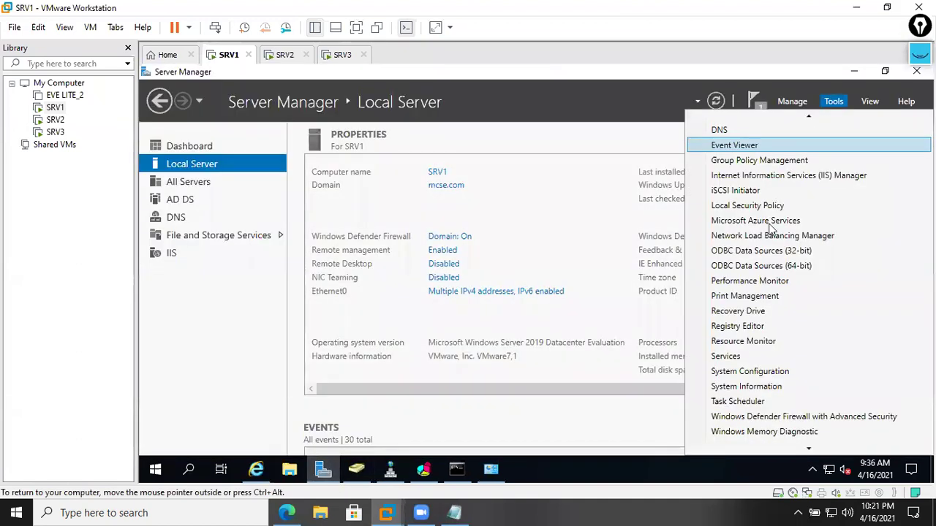
{"action": "left_click", "coordinate": [790, 177]}
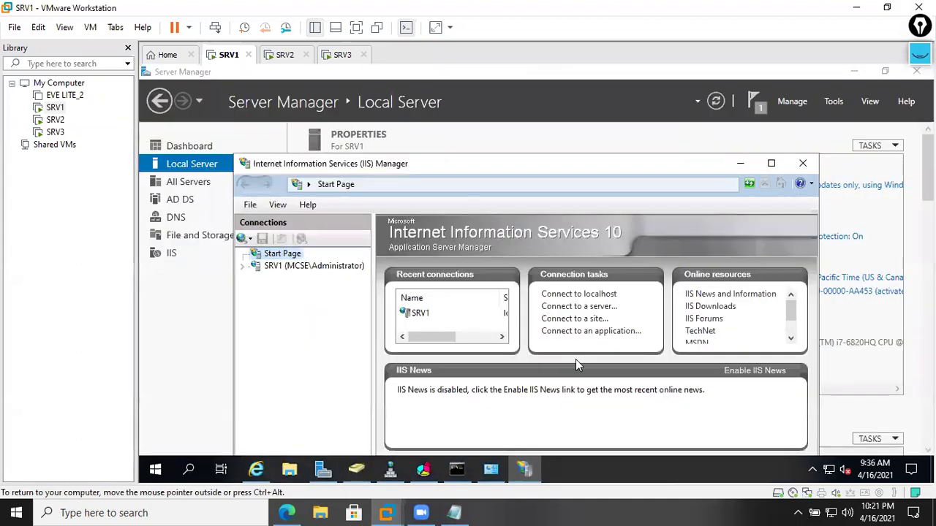
{"action": "left_click", "coordinate": [282, 267]}
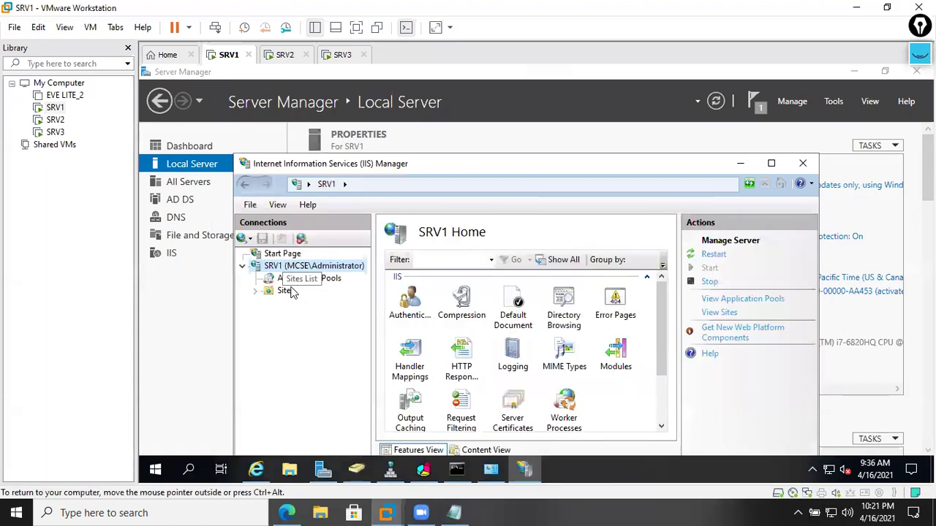
{"action": "left_click", "coordinate": [289, 292]}
{"action": "left_click", "coordinate": [307, 303]}
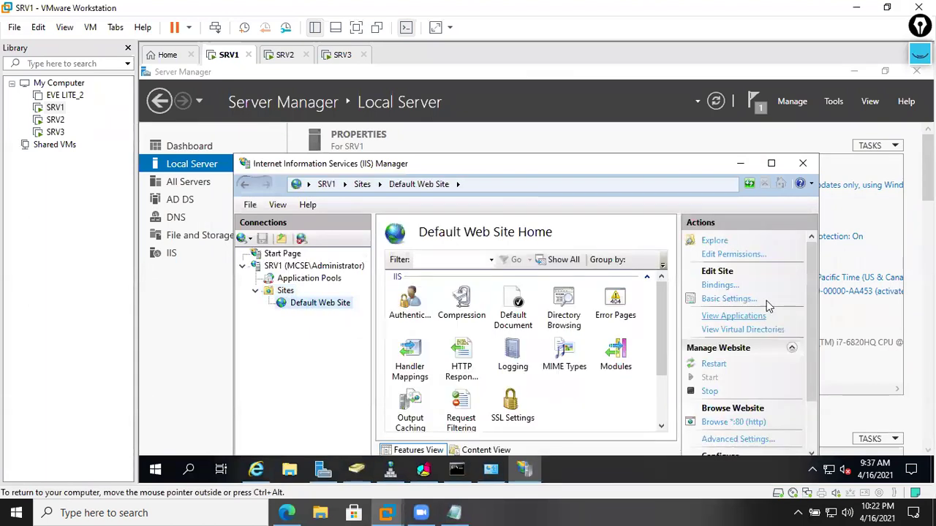
{"action": "left_click", "coordinate": [719, 285]}
{"action": "left_click", "coordinate": [534, 240]}
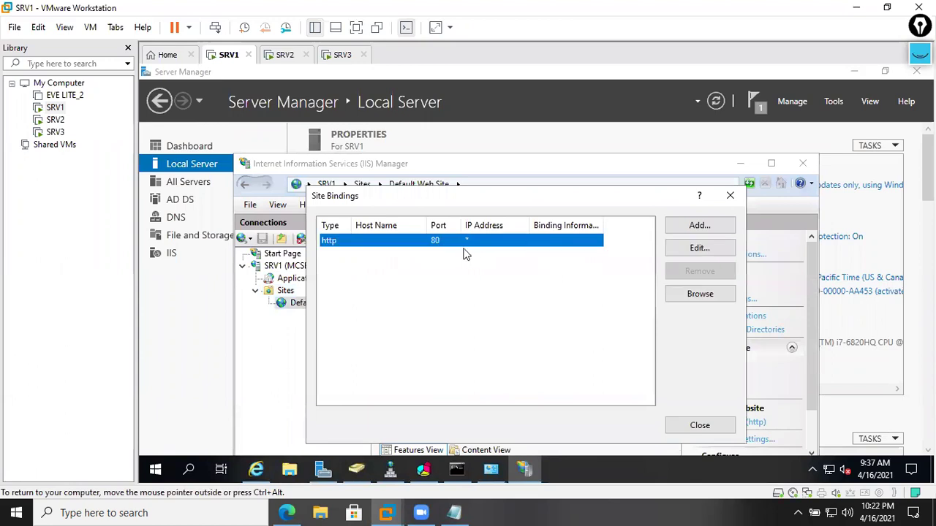
{"action": "left_click", "coordinate": [691, 248]}
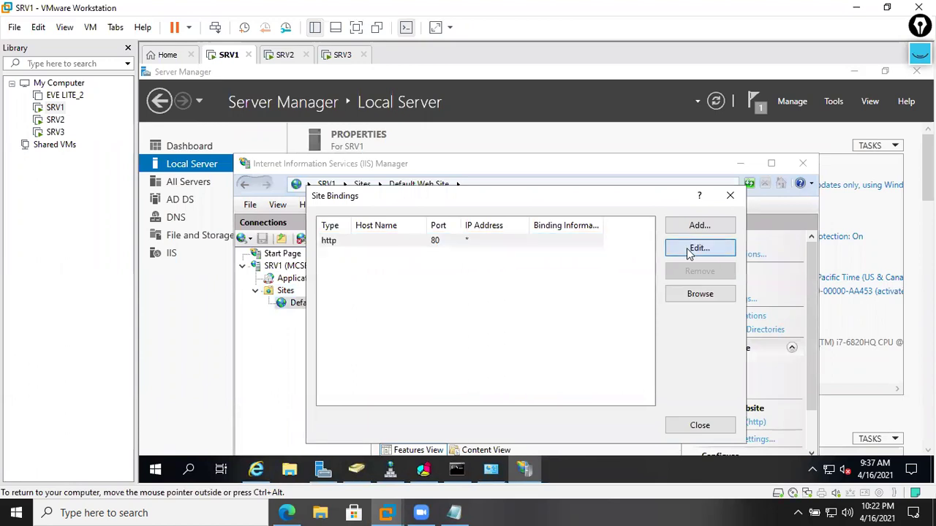
{"action": "left_click", "coordinate": [581, 214]}
{"action": "left_click", "coordinate": [504, 241]}
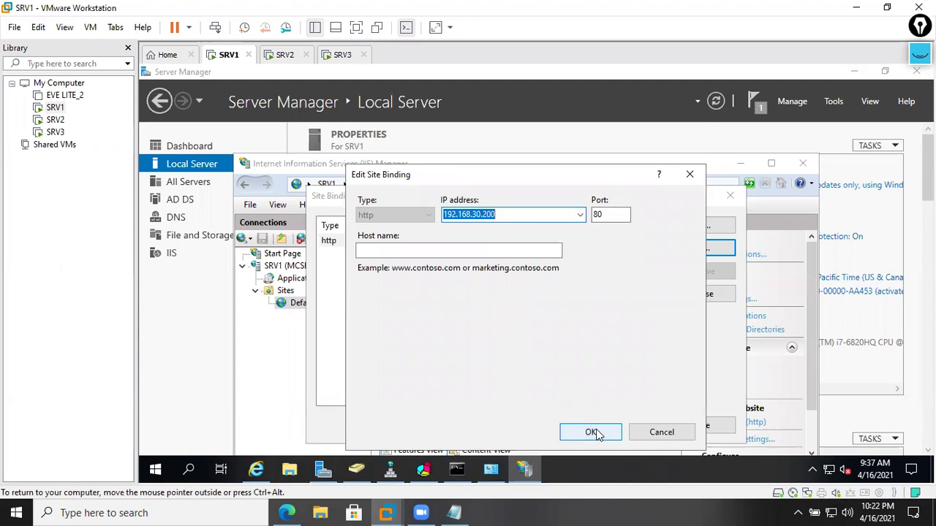
{"action": "left_click", "coordinate": [497, 252]}
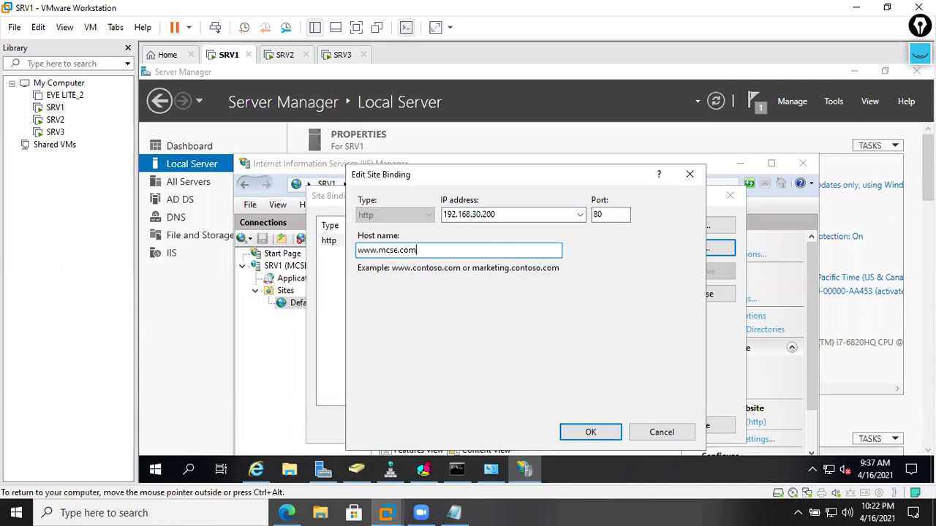
{"action": "left_click", "coordinate": [590, 433]}
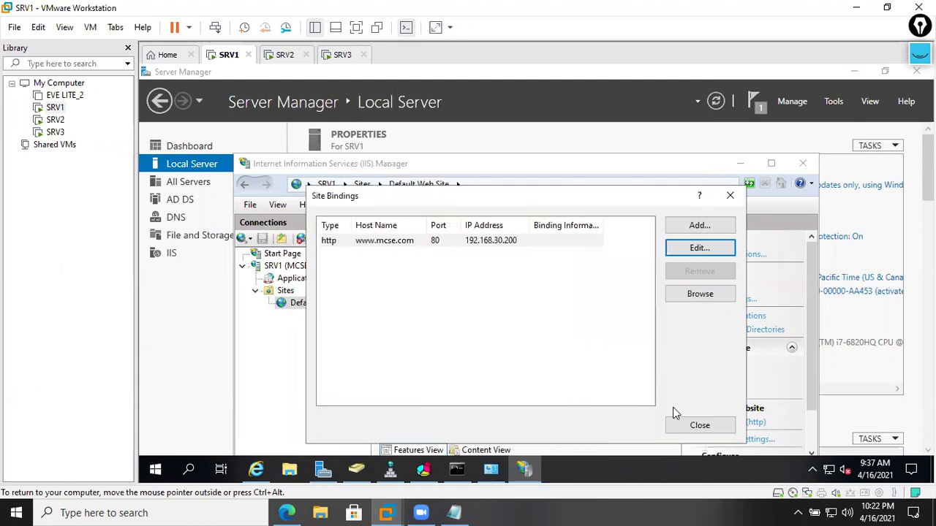
{"action": "left_click", "coordinate": [698, 426]}
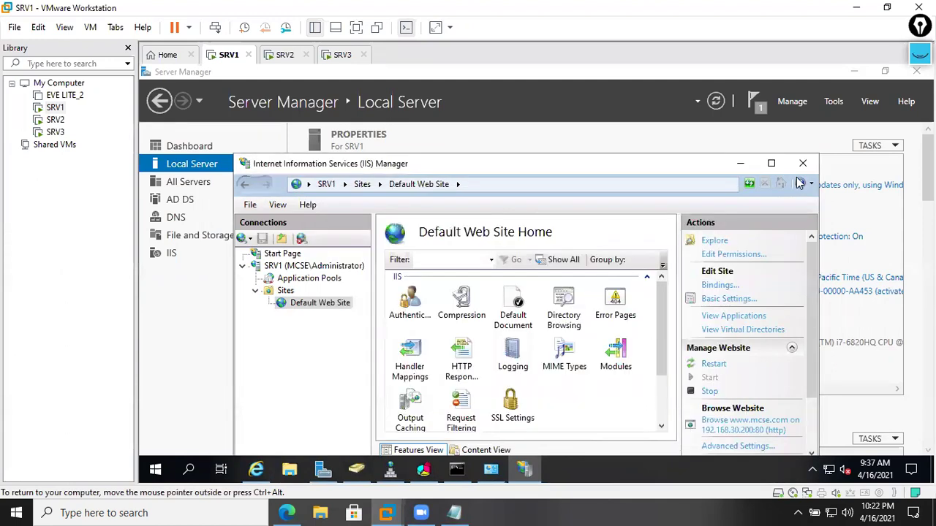
{"action": "left_click", "coordinate": [293, 58]}
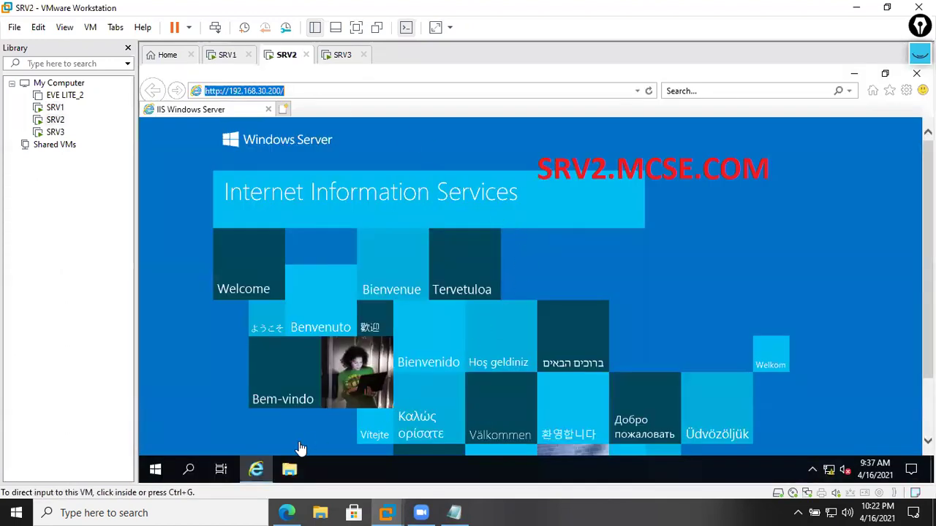
- On SRV2, launch IIS Manager from Server Manager and select the Default Web Site
{"action": "left_click", "coordinate": [852, 73]}
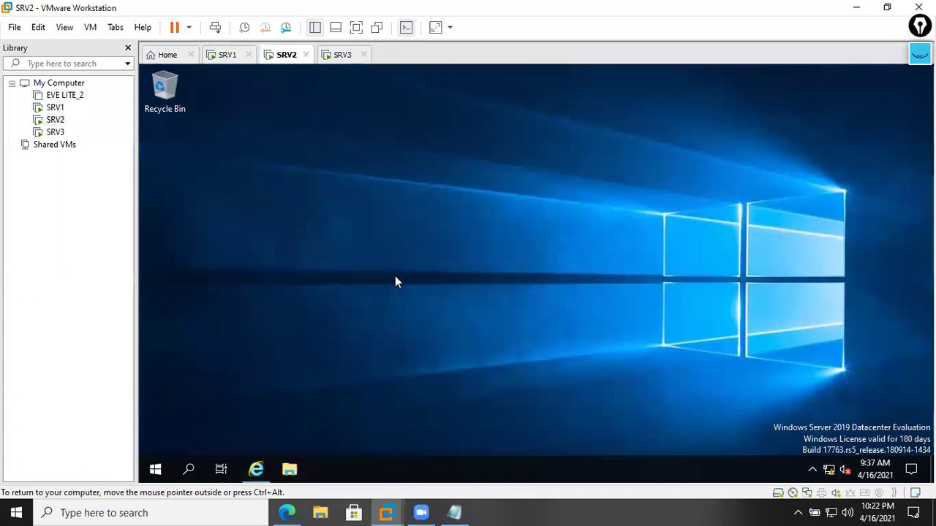
{"action": "left_click", "coordinate": [155, 470]}
{"action": "left_click", "coordinate": [411, 216]}
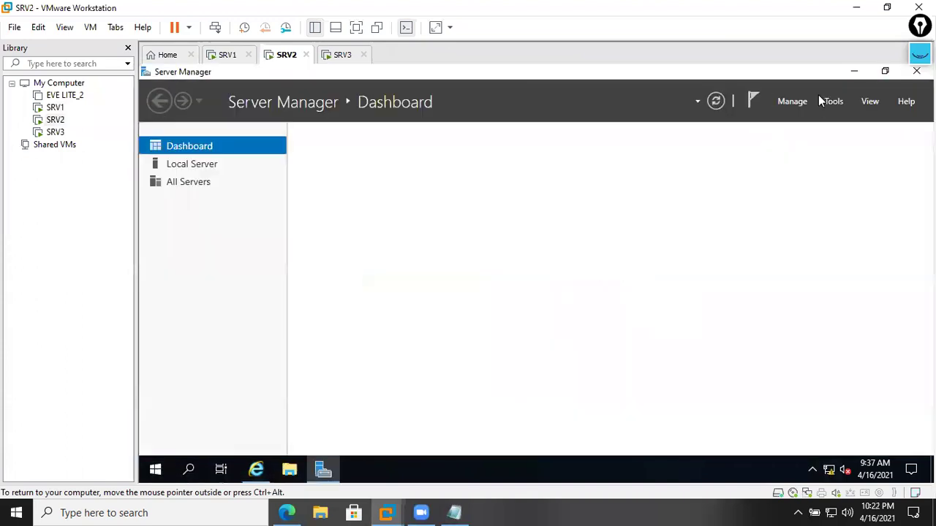
{"action": "left_click", "coordinate": [833, 101]}
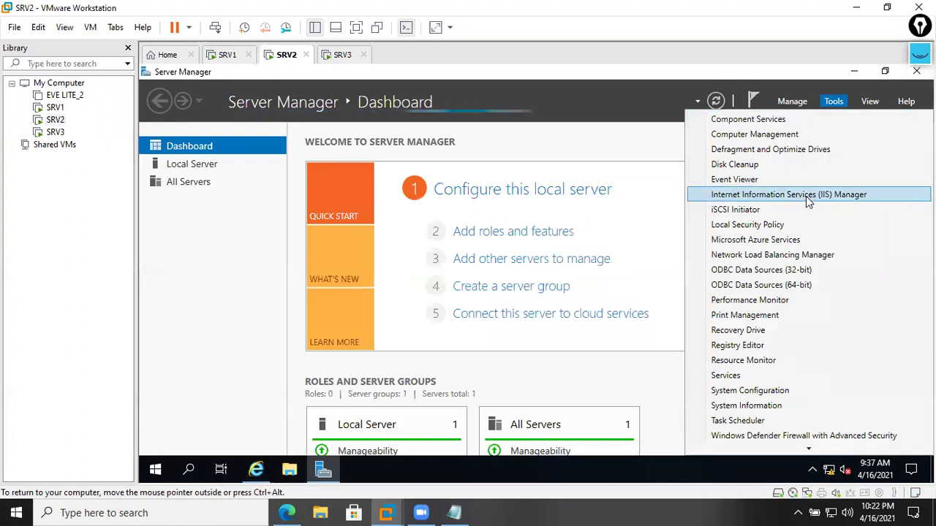
{"action": "left_click", "coordinate": [807, 195]}
{"action": "left_click", "coordinate": [230, 195]}
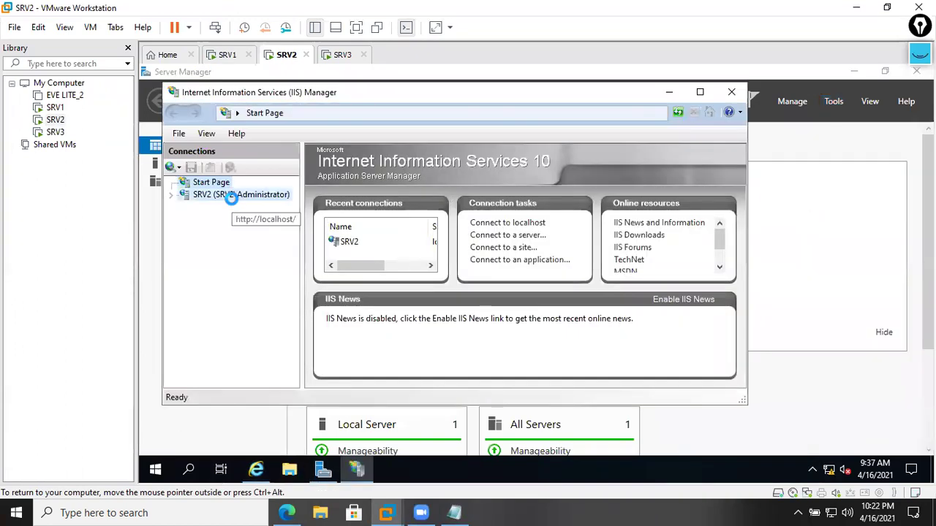
{"action": "double_click", "coordinate": [214, 220]}
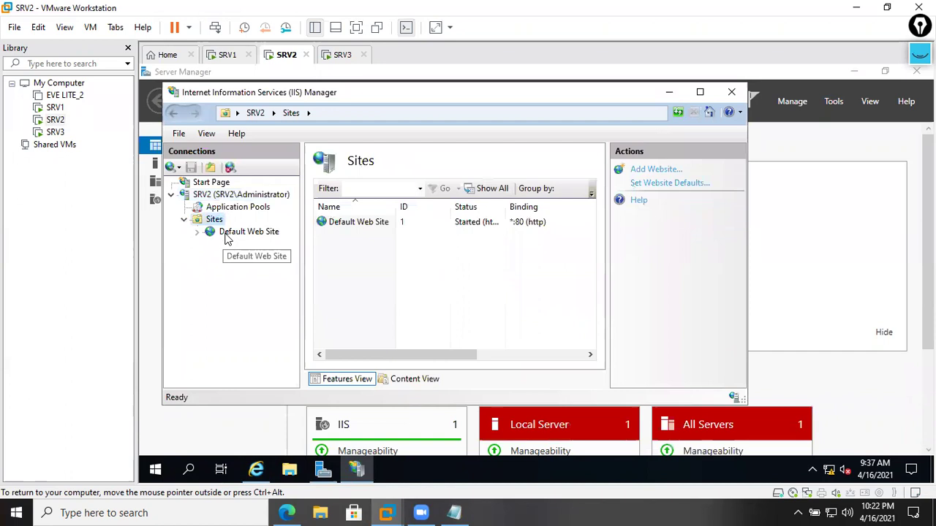
{"action": "left_click", "coordinate": [230, 233]}
{"action": "left_click", "coordinate": [647, 215]}
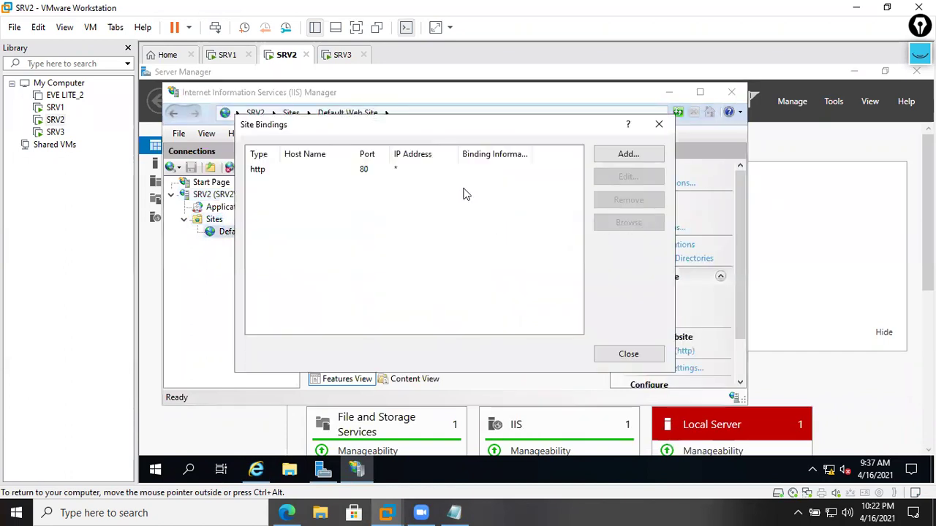
{"action": "left_click", "coordinate": [530, 171]}
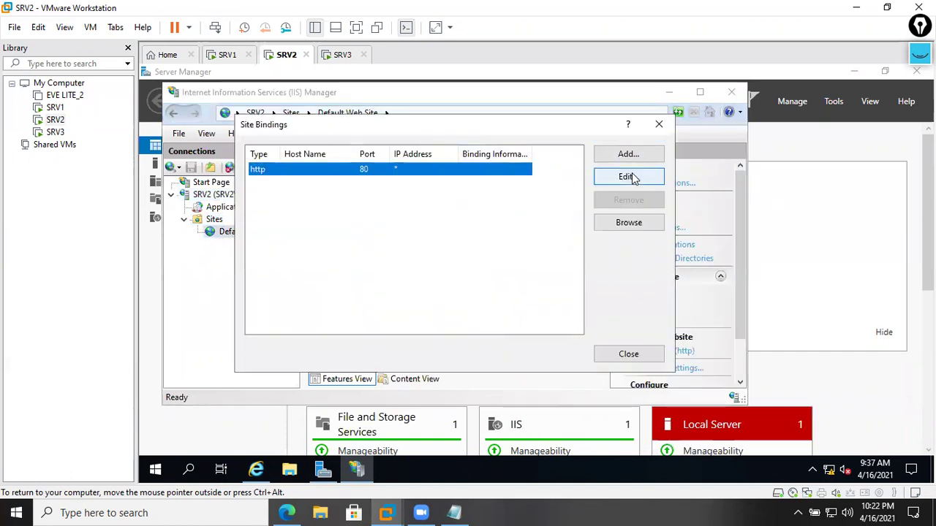
{"action": "left_click", "coordinate": [628, 177]}
{"action": "left_click", "coordinate": [508, 150]}
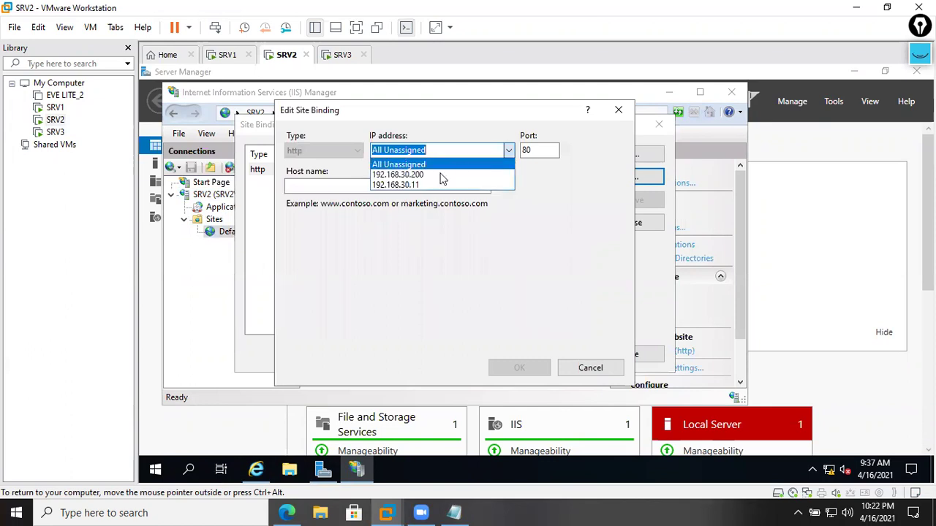
{"action": "left_click", "coordinate": [424, 180]}
{"action": "left_click", "coordinate": [423, 185]}
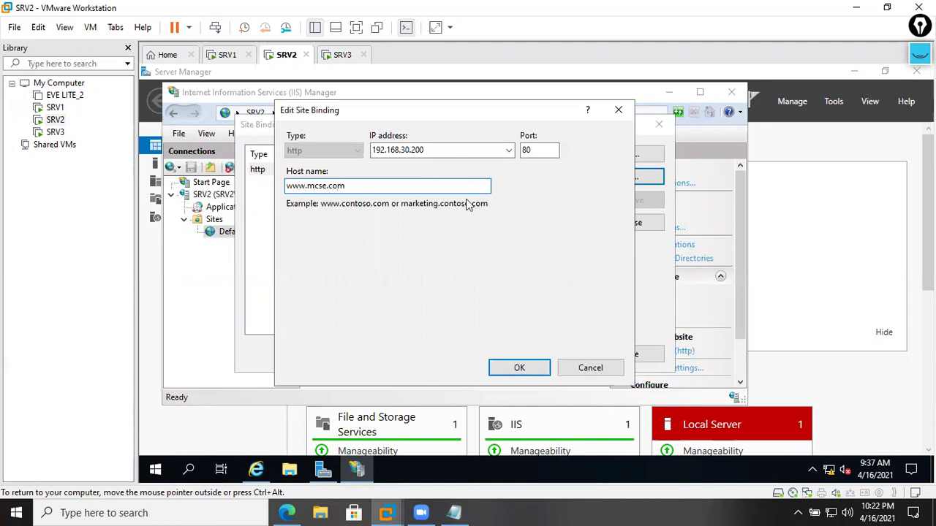
{"action": "left_click", "coordinate": [521, 366]}
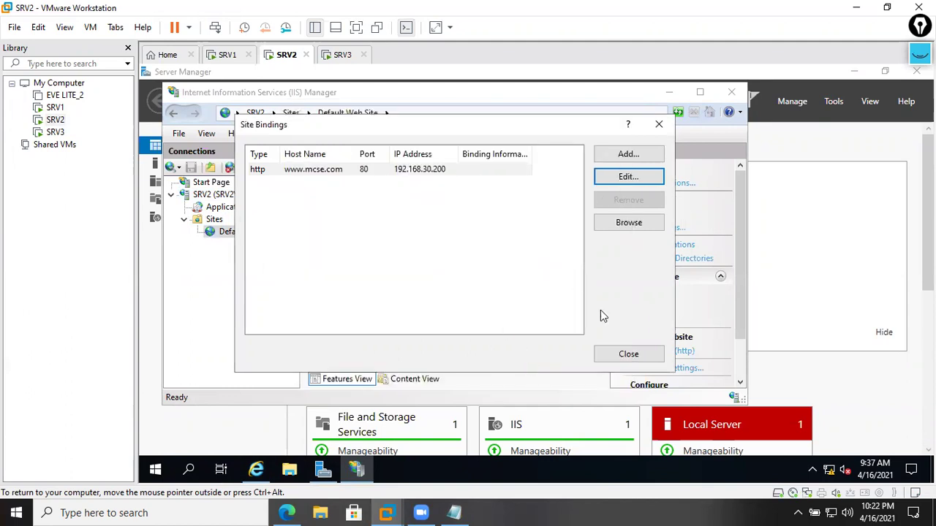
{"action": "left_click", "coordinate": [620, 355]}
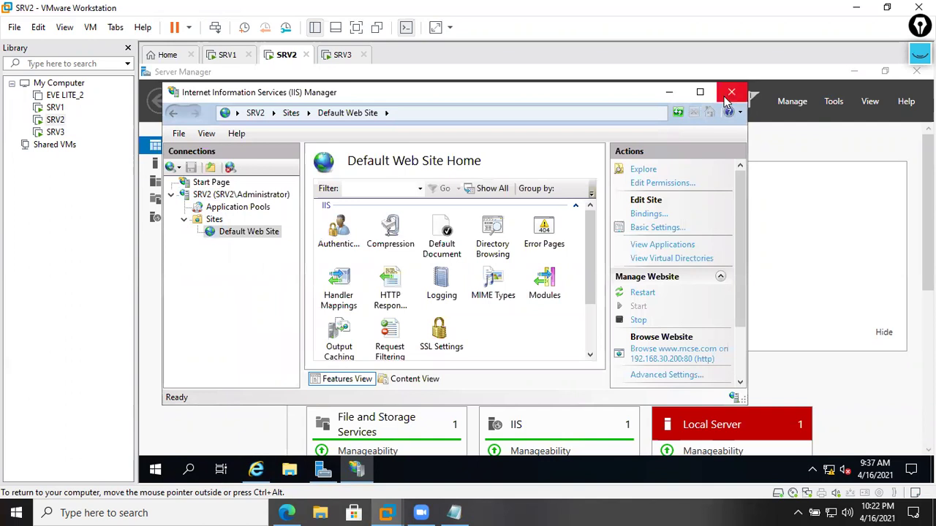
{"action": "left_click", "coordinate": [731, 92]}
{"action": "left_click", "coordinate": [343, 54]}
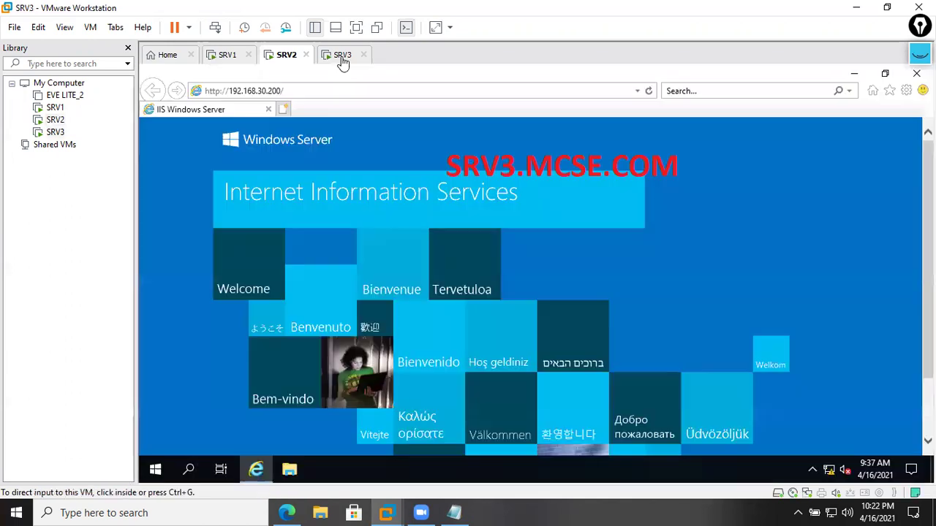
- On SRV3, launch IIS Manager from Server Manager and select the Default Web Site
{"action": "left_click", "coordinate": [158, 472]}
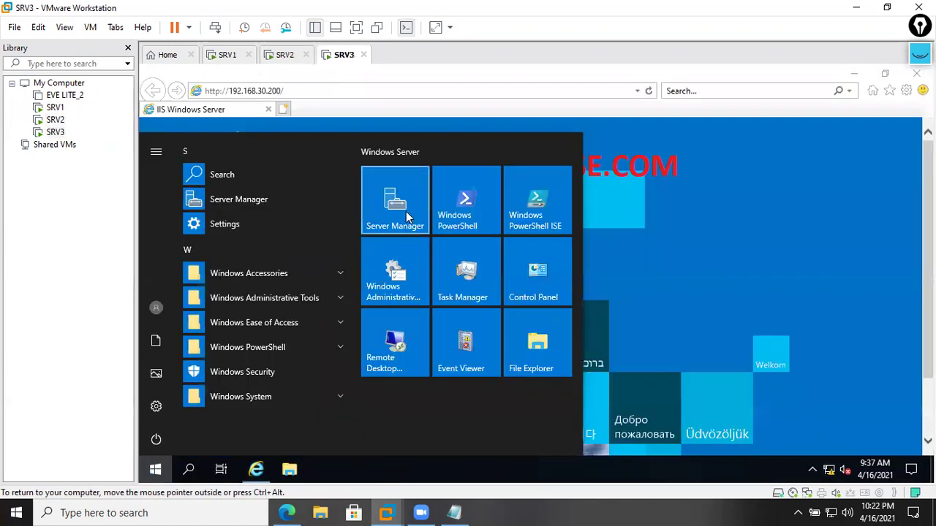
{"action": "left_click", "coordinate": [405, 211]}
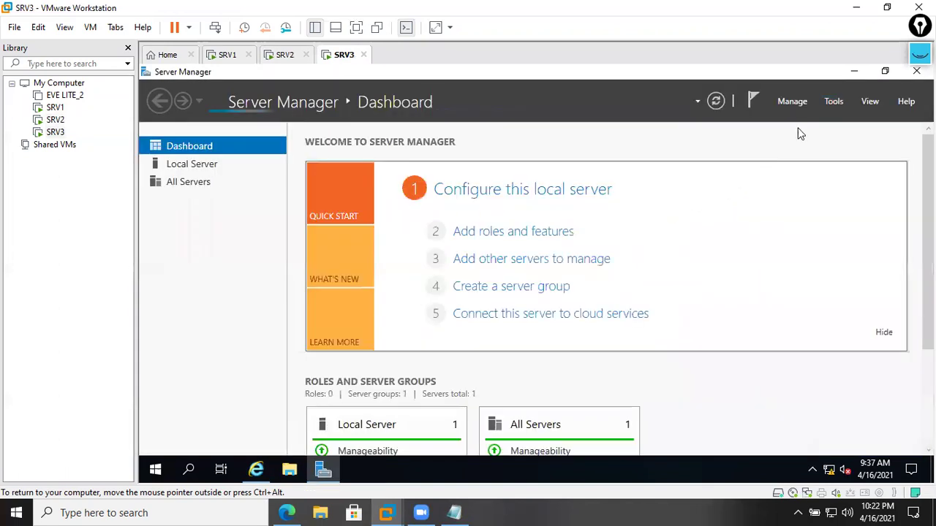
{"action": "left_click", "coordinate": [831, 104]}
{"action": "left_click", "coordinate": [796, 195]}
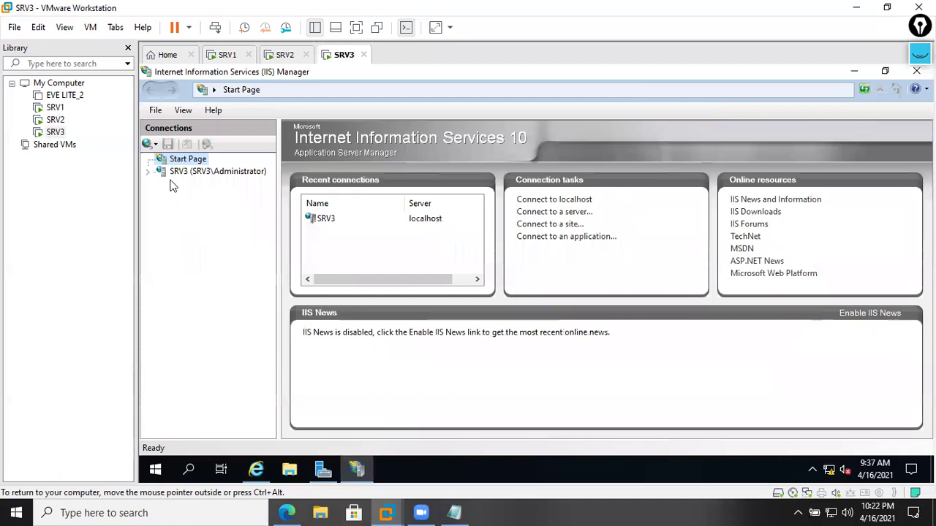
{"action": "left_click", "coordinate": [176, 173]}
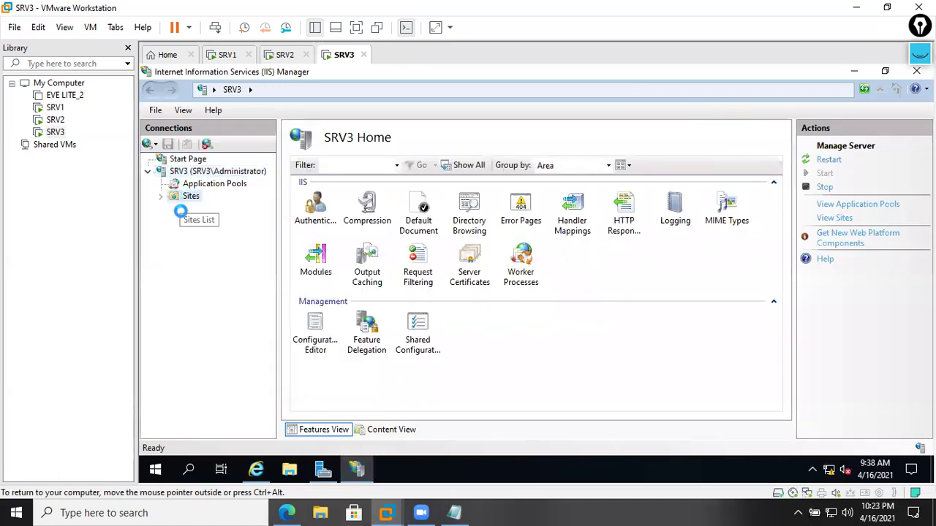
{"action": "left_click", "coordinate": [197, 210]}
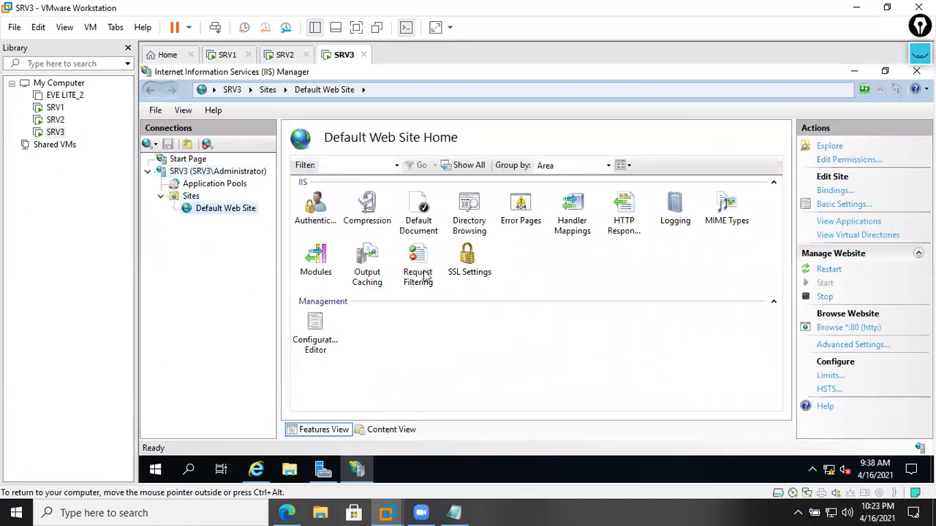
{"action": "left_click", "coordinate": [825, 191]}
{"action": "left_click", "coordinate": [553, 186]}
{"action": "left_click", "coordinate": [680, 188]}
{"action": "left_click", "coordinate": [590, 164]}
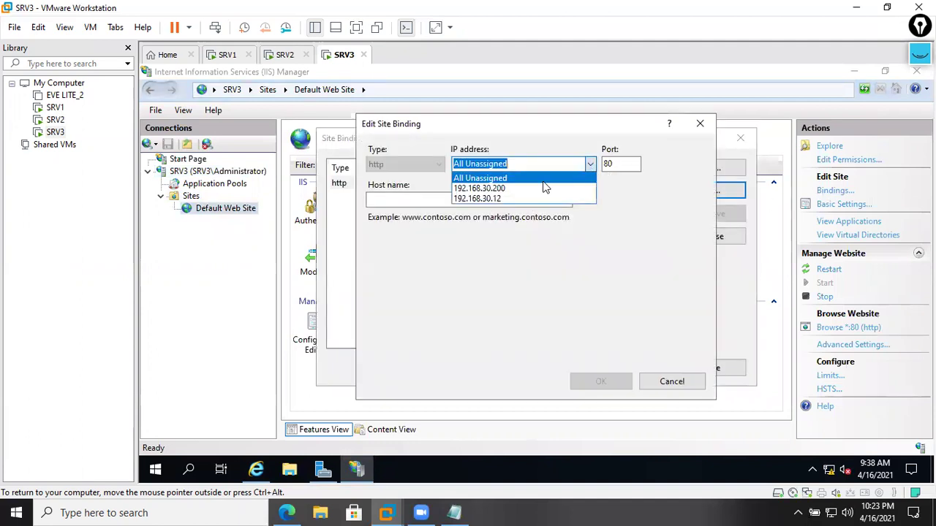
{"action": "left_click", "coordinate": [505, 184]}
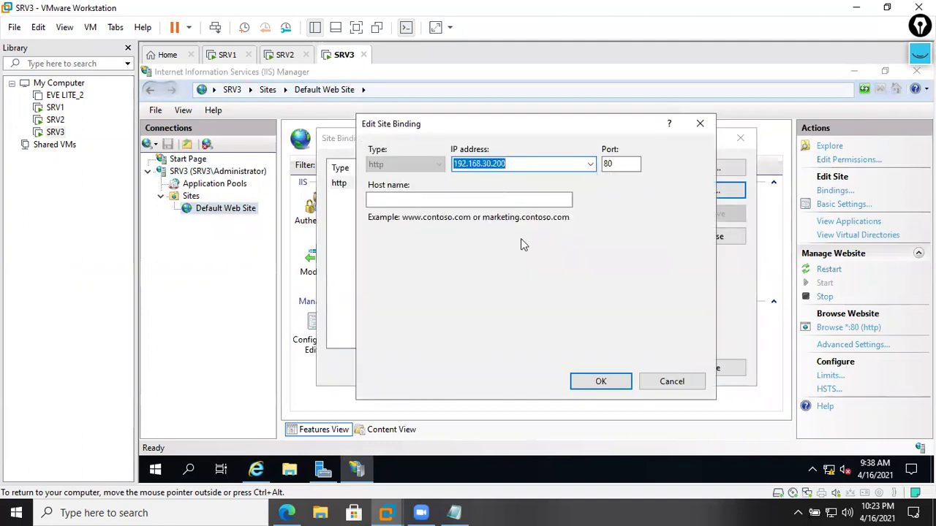
{"action": "left_click", "coordinate": [483, 198]}
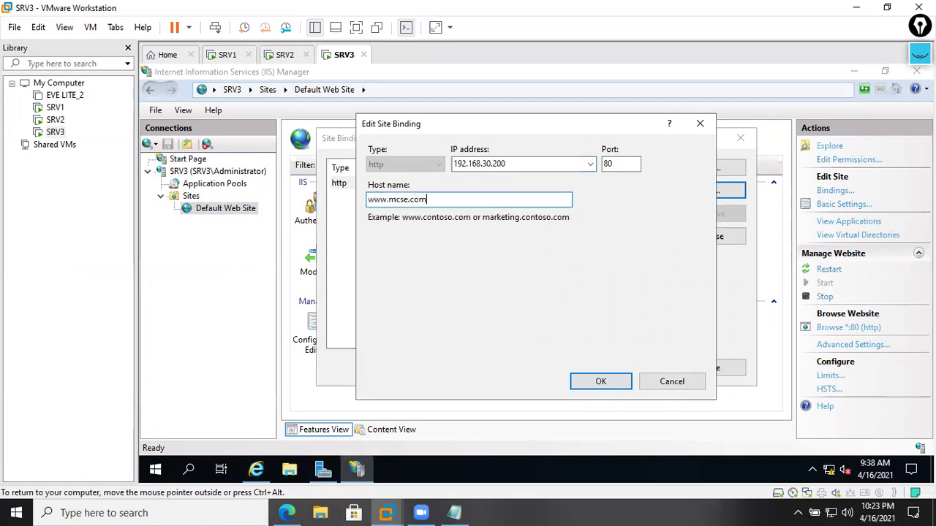
{"action": "left_click", "coordinate": [607, 382]}
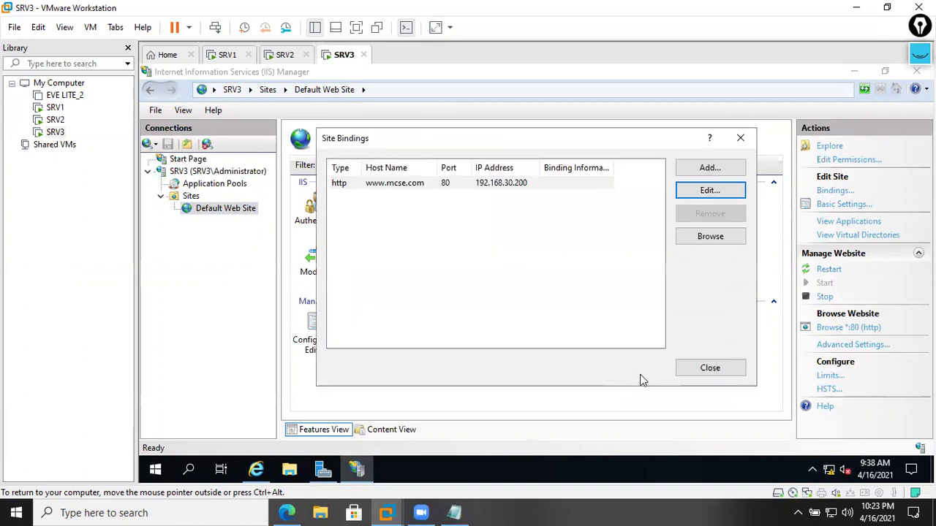
{"action": "left_click", "coordinate": [705, 369]}
{"action": "left_click", "coordinate": [284, 56]}
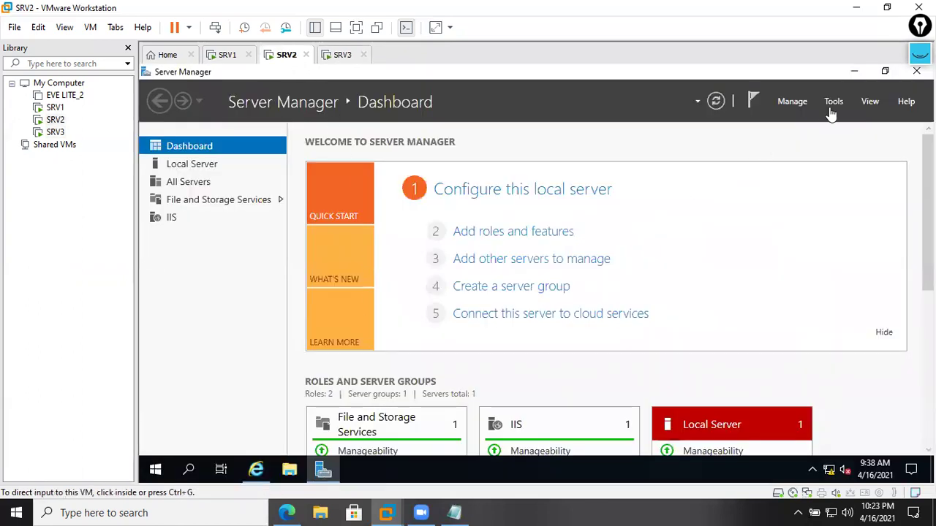
{"action": "left_click", "coordinate": [835, 102]}
{"action": "left_click", "coordinate": [800, 194]}
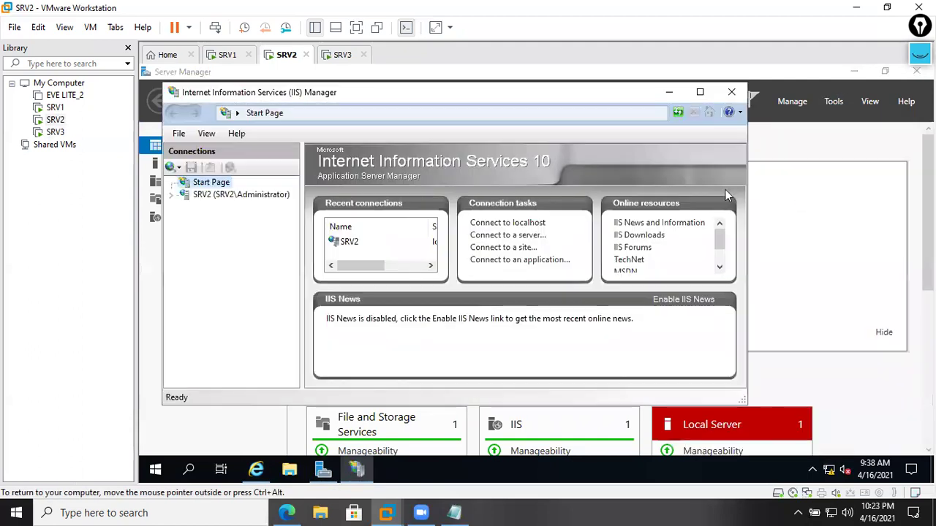
{"action": "left_click", "coordinate": [226, 196]}
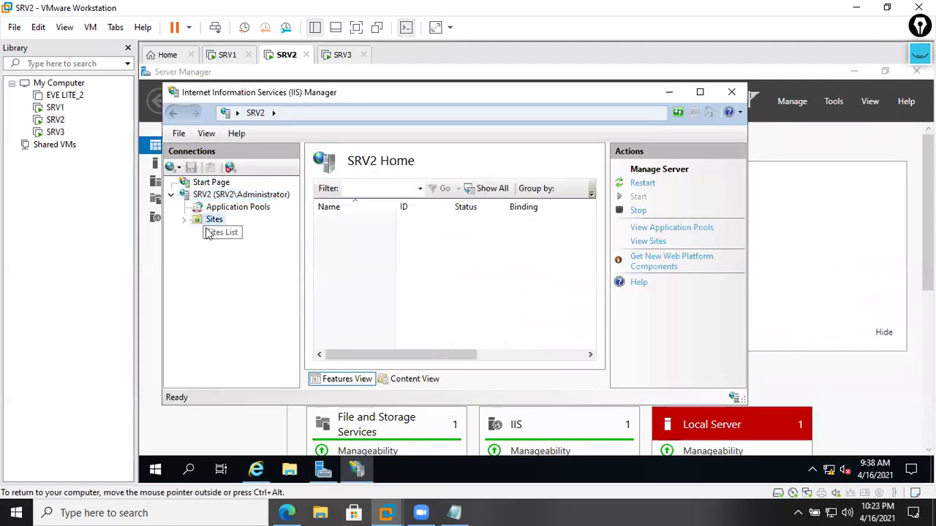
{"action": "left_click", "coordinate": [213, 220]}
{"action": "left_click", "coordinate": [232, 232]}
{"action": "left_click", "coordinate": [643, 213]}
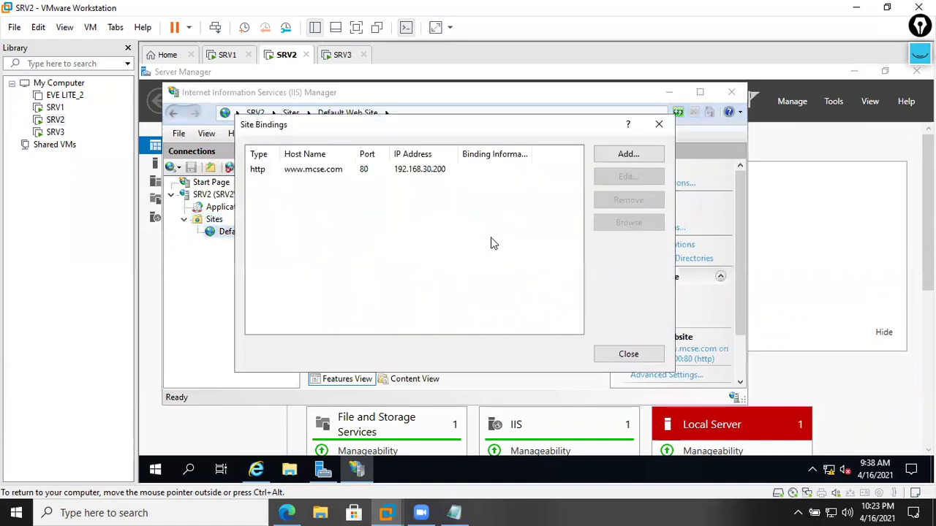
{"action": "left_click", "coordinate": [422, 169]}
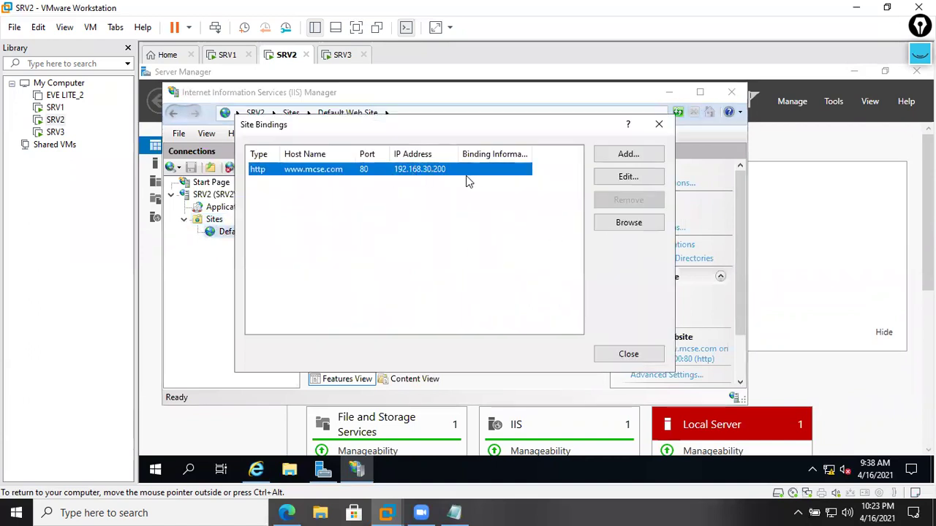
{"action": "left_click", "coordinate": [659, 125]}
- Close or minimize IIS Manager on SRV1, SRV2 and SRV3, then minimize VMware
{"action": "left_click", "coordinate": [227, 54]}
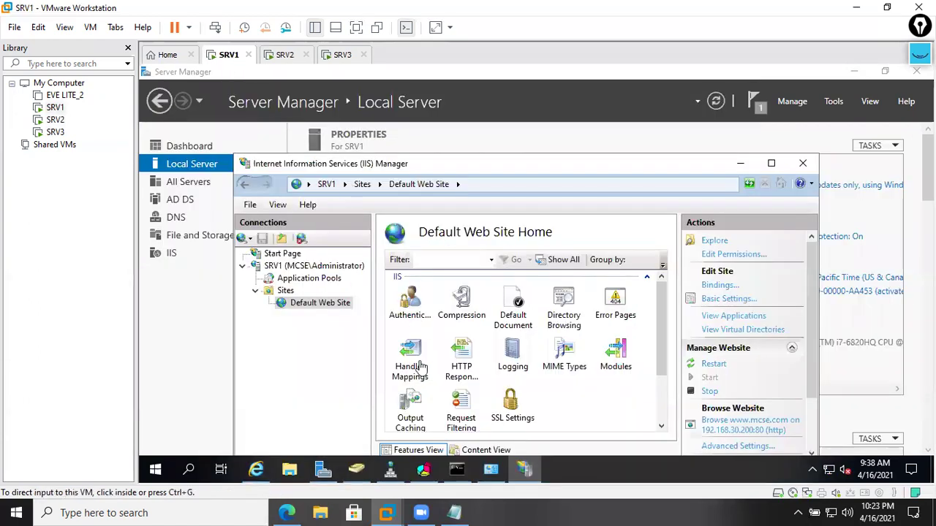
{"action": "left_click", "coordinate": [803, 164]}
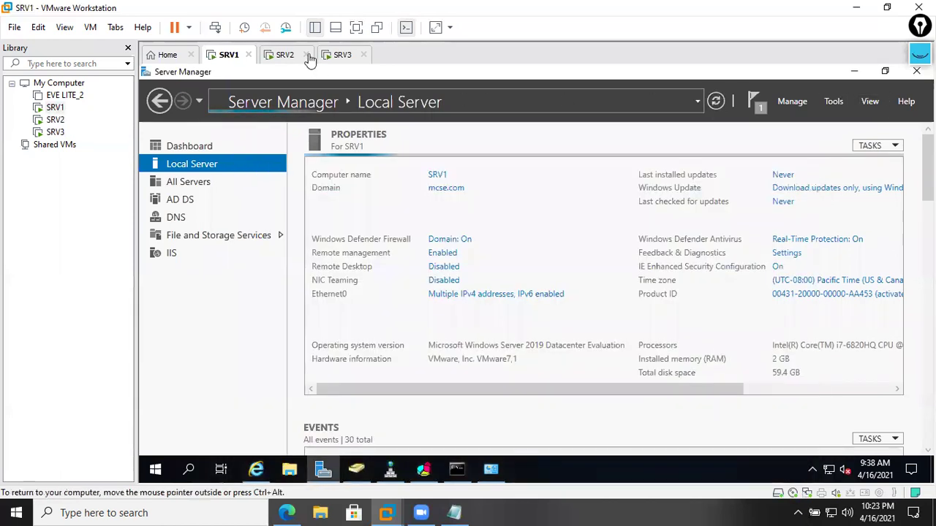
{"action": "left_click", "coordinate": [292, 55]}
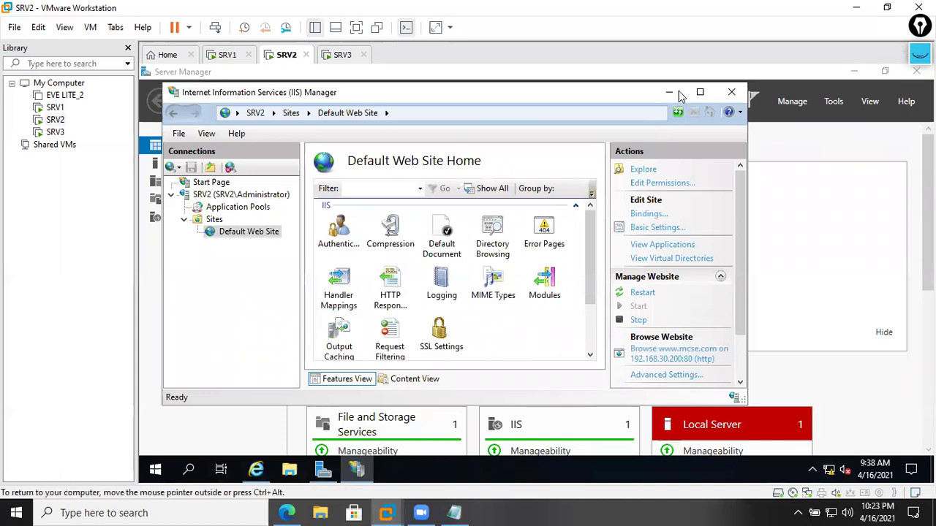
{"action": "left_click", "coordinate": [670, 93]}
{"action": "left_click", "coordinate": [343, 56]}
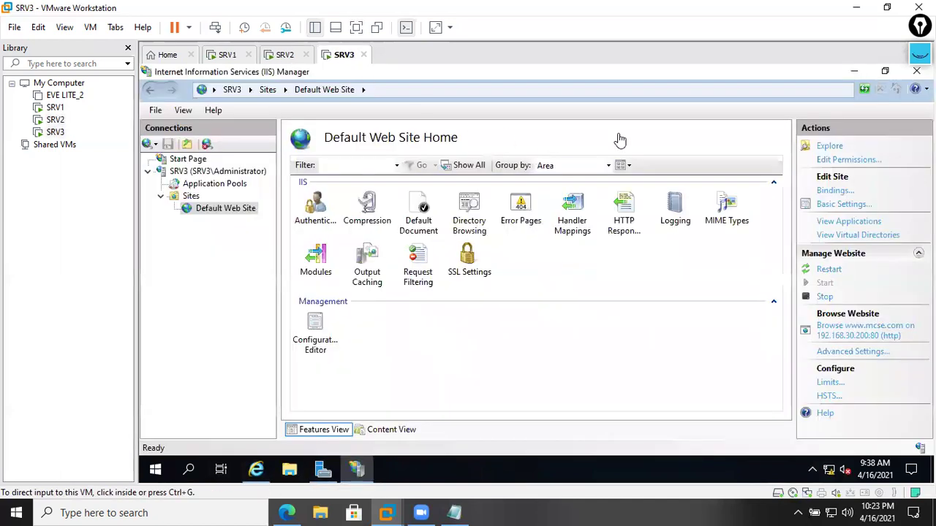
{"action": "left_click", "coordinate": [324, 470]}
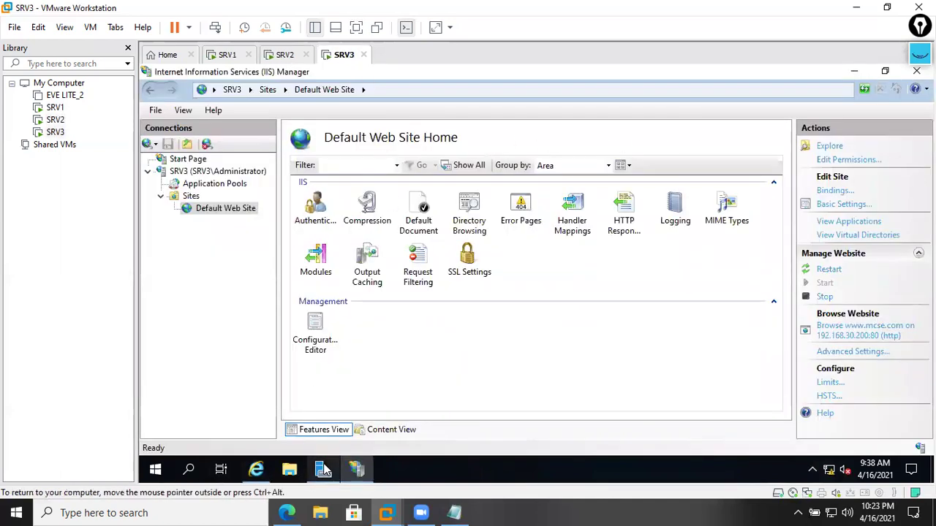
{"action": "left_click", "coordinate": [716, 101]}
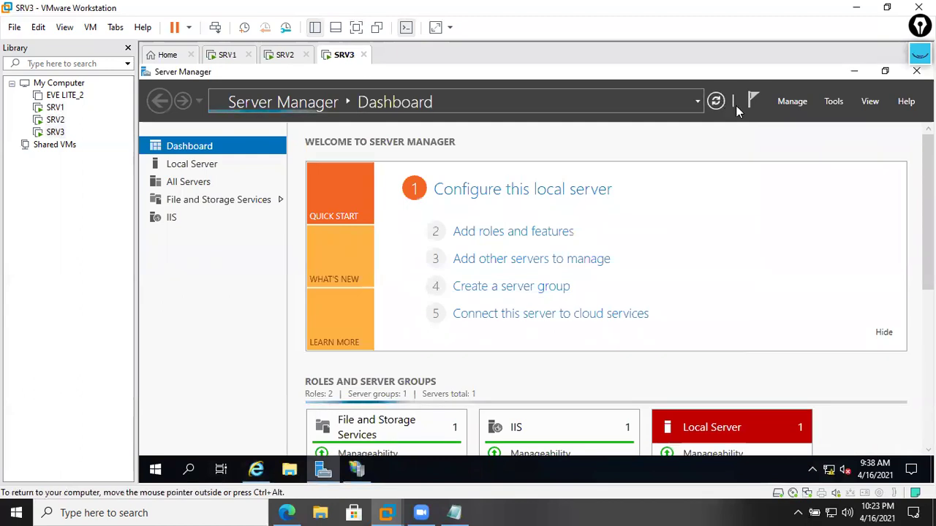
{"action": "left_click", "coordinate": [856, 9]}
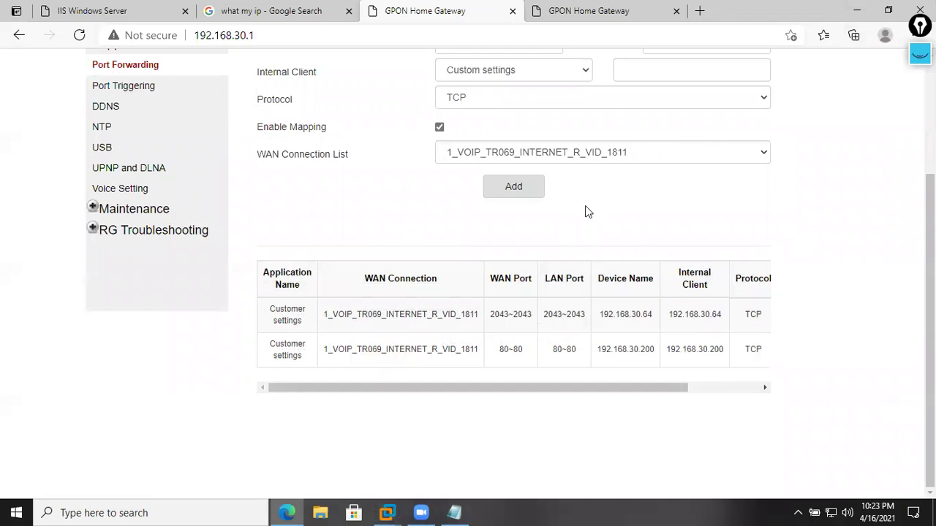
- Scan the gateway's port forwarding rules table for the 80~80 rule
{"action": "left_click_drag", "start_coordinate": [494, 387], "coordinate": [563, 387]}
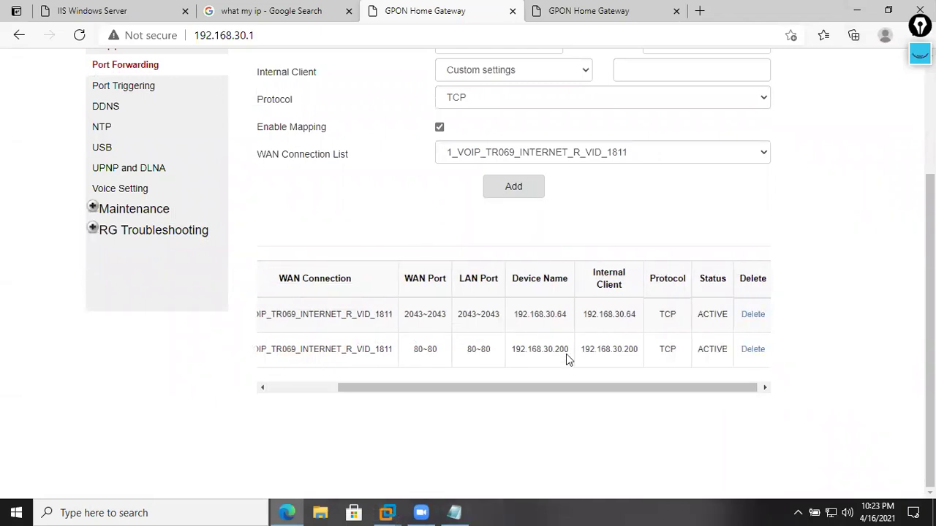
{"action": "left_click_drag", "start_coordinate": [567, 353], "coordinate": [512, 351]}
{"action": "left_click_drag", "start_coordinate": [542, 388], "coordinate": [616, 387]}
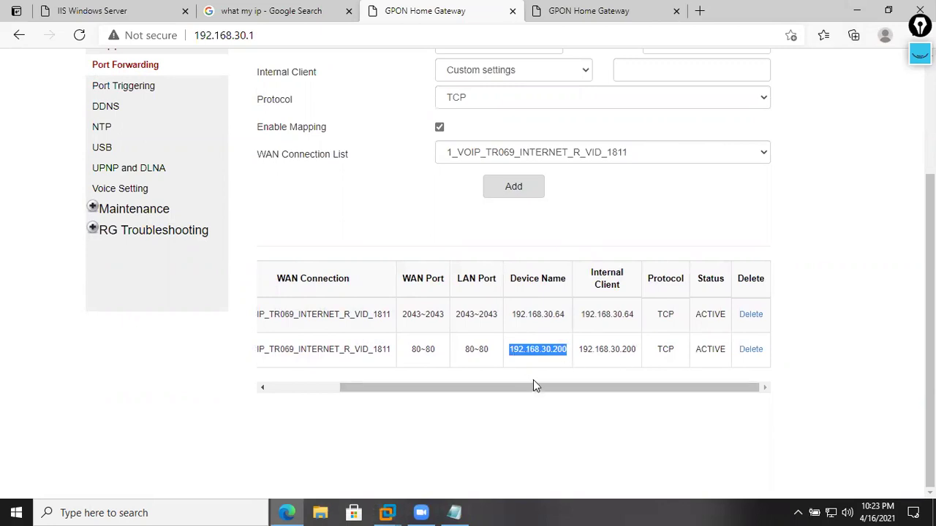
{"action": "left_click_drag", "start_coordinate": [534, 387], "coordinate": [465, 388]}
{"action": "left_click_drag", "start_coordinate": [602, 350], "coordinate": [658, 357]}
{"action": "left_click", "coordinate": [611, 369]}
{"action": "left_click_drag", "start_coordinate": [579, 387], "coordinate": [622, 380]}
- Confirm the rule's internal client is 192.168.30.200, then open a new tab
{"action": "double_click", "coordinate": [621, 350]}
{"action": "left_click", "coordinate": [563, 350]}
{"action": "left_click_drag", "start_coordinate": [550, 350], "coordinate": [598, 359]}
{"action": "left_click", "coordinate": [603, 380]}
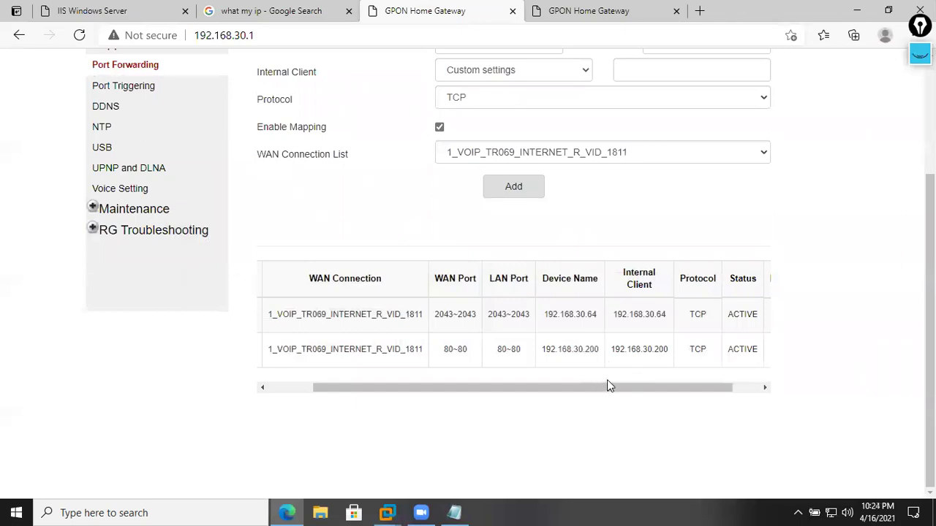
{"action": "left_click_drag", "start_coordinate": [591, 387], "coordinate": [634, 386]}
{"action": "scroll", "coordinate": [519, 310], "scroll_direction": "up", "scroll_amount": 3}
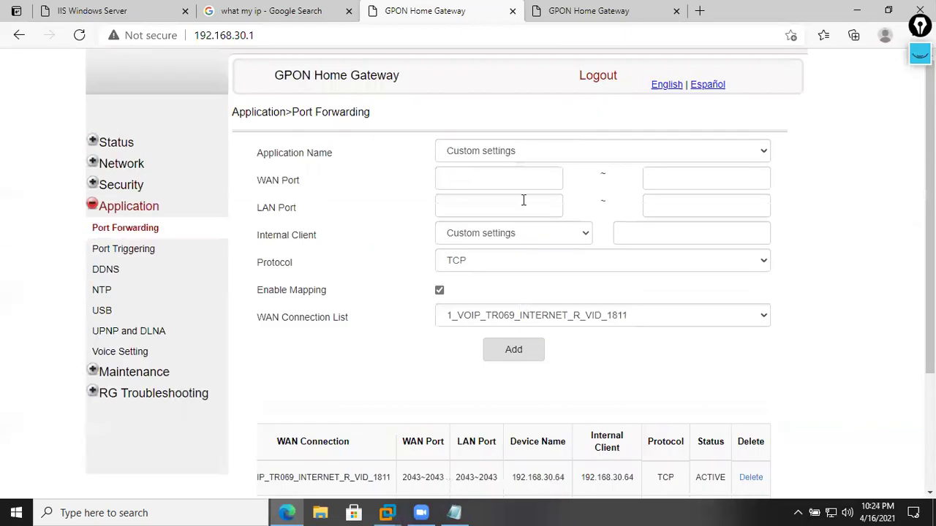
{"action": "left_click", "coordinate": [699, 11]}
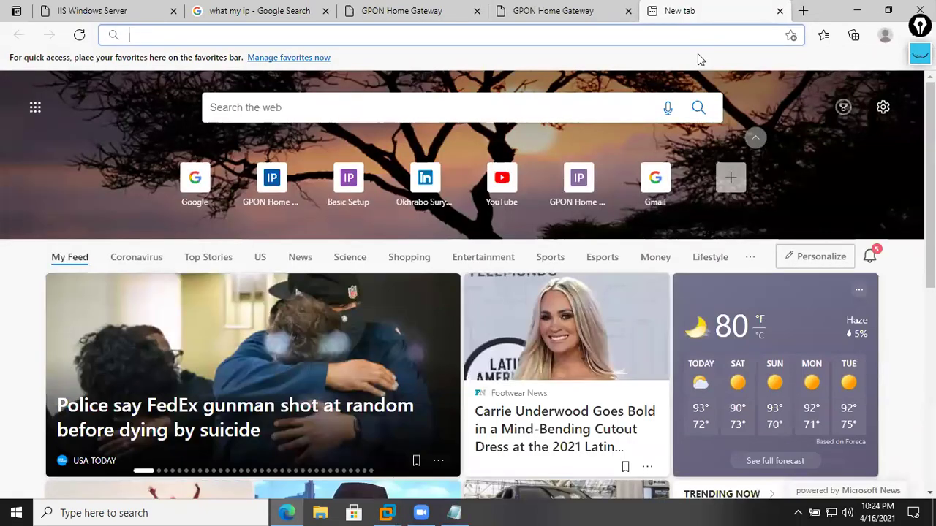
{"action": "type", "text": "http"}
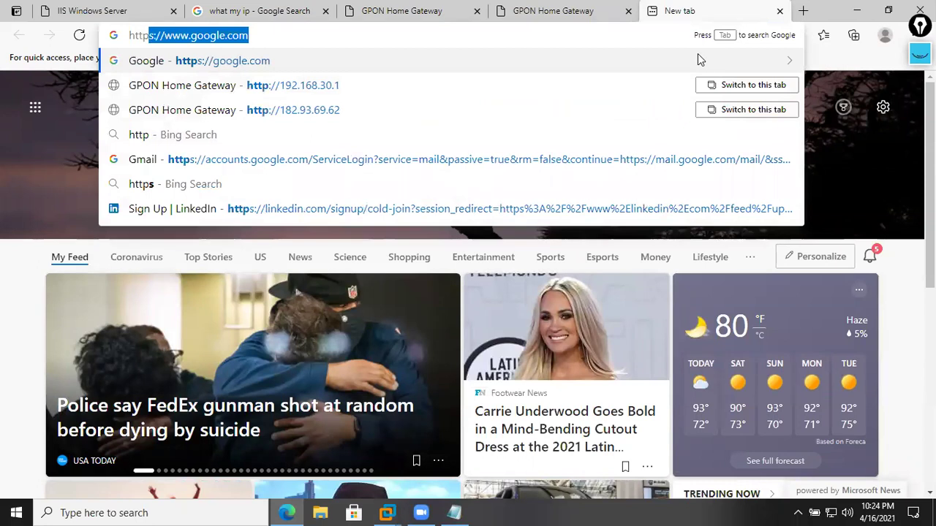
{"action": "type", "text": "://"}
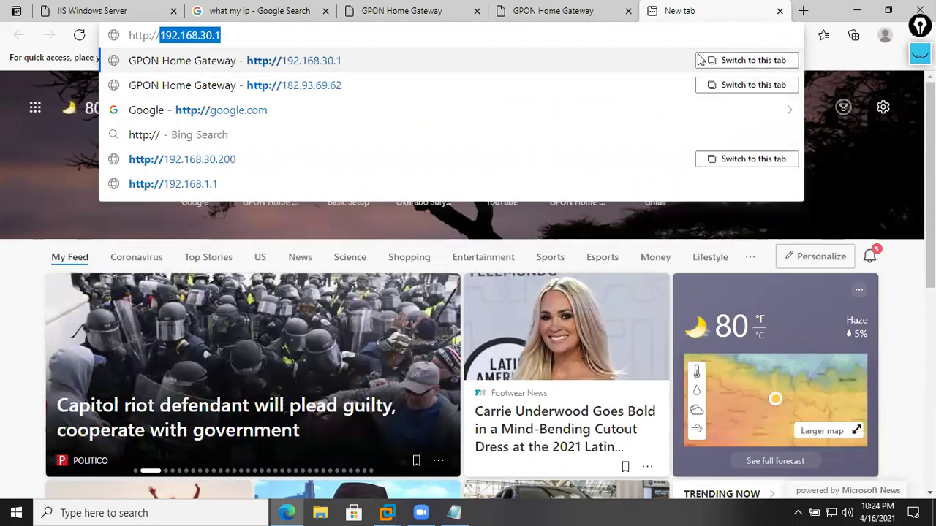
{"action": "key", "text": "Down"}
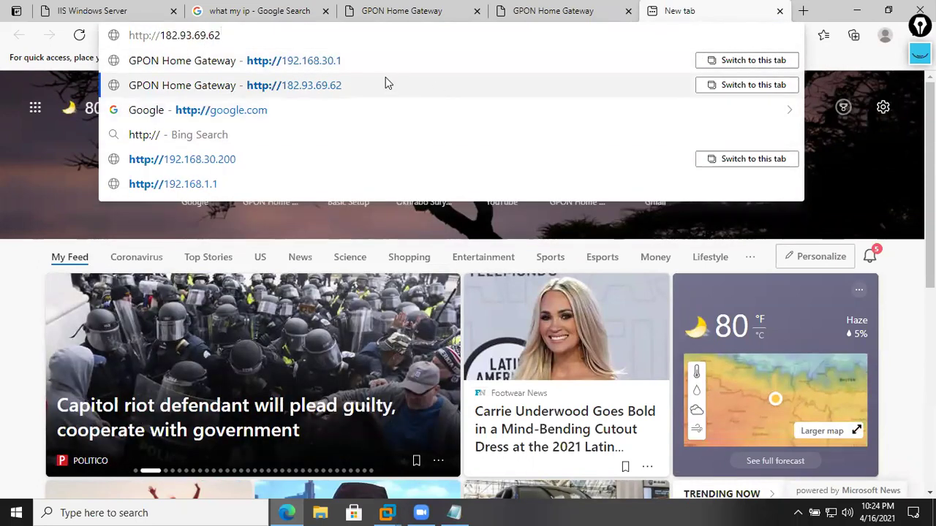
{"action": "left_click", "coordinate": [384, 86]}
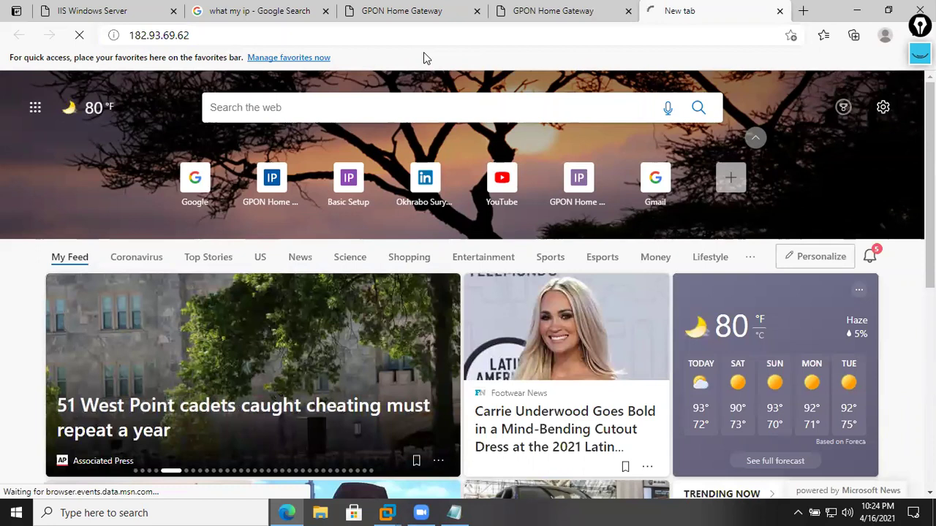
{"action": "left_click", "coordinate": [439, 38]}
{"action": "left_click", "coordinate": [496, 41]}
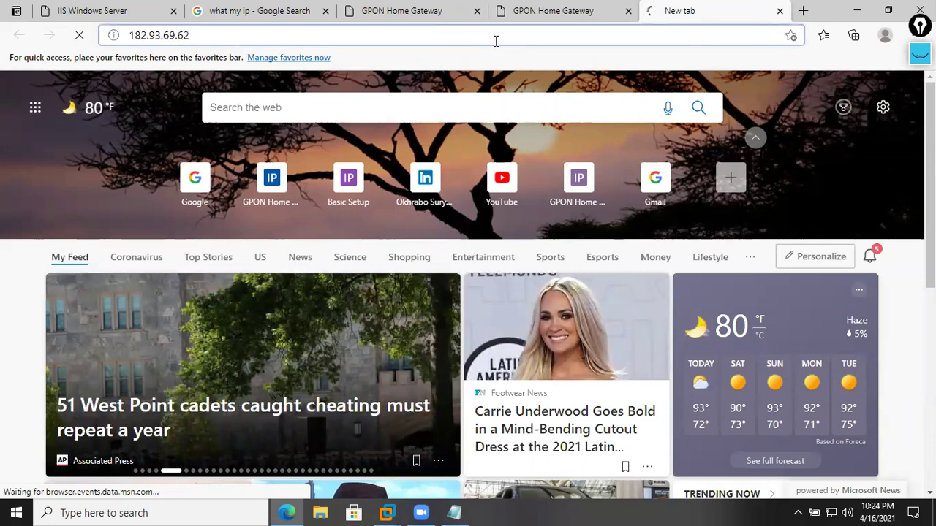
{"action": "key", "text": "Return"}
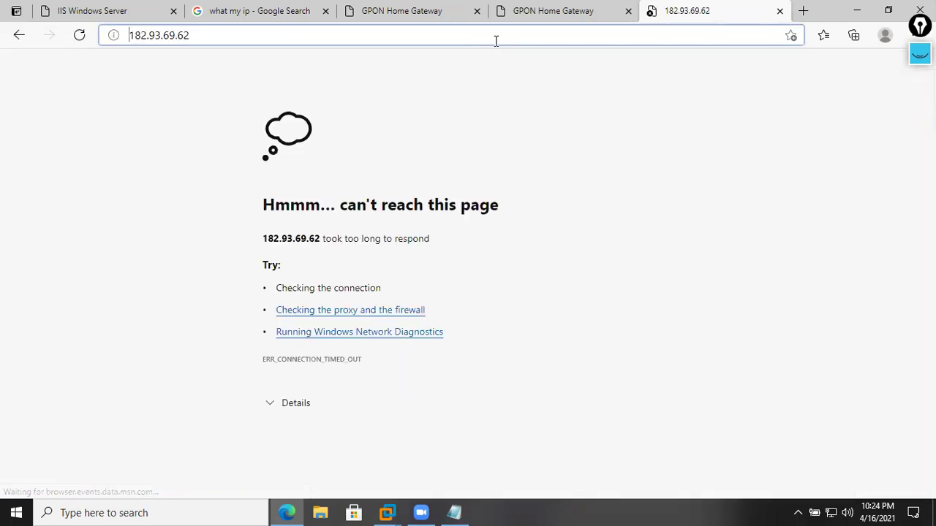
{"action": "left_click", "coordinate": [496, 41]}
{"action": "key", "text": "BackSpace"}
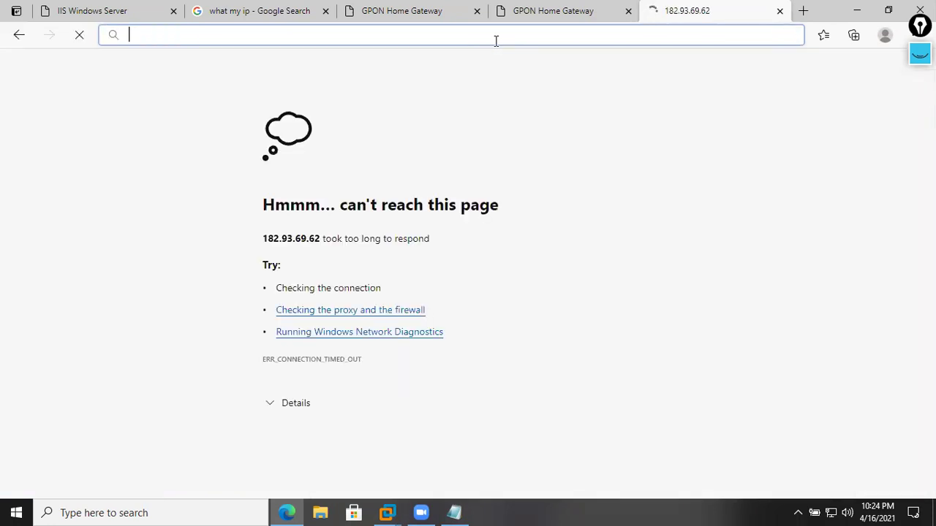
{"action": "type", "text": "http://"}
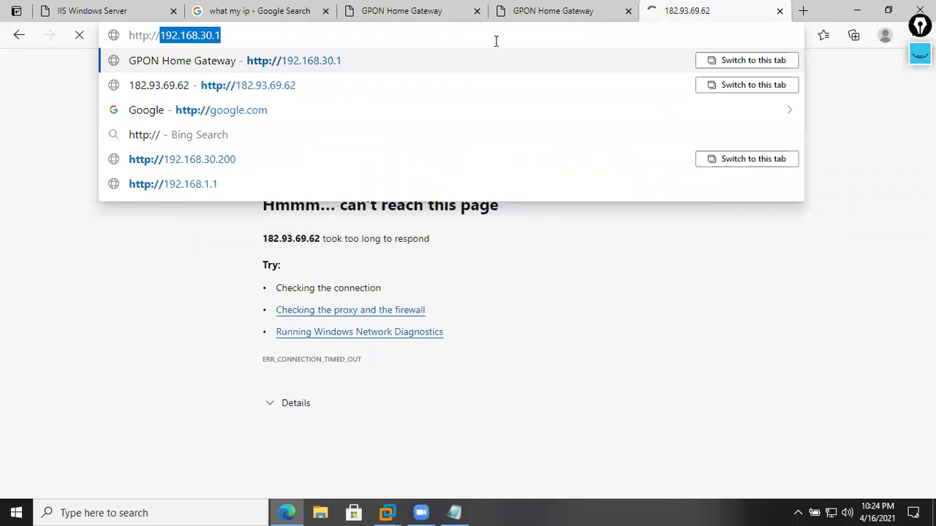
{"action": "key", "text": "Down"}
{"action": "key", "text": "Return"}
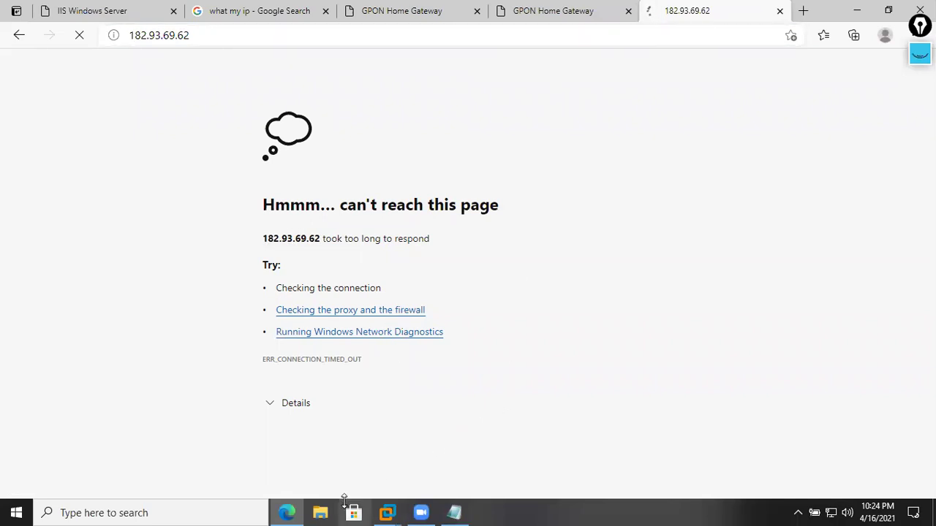
- Look over the gateway's port forwarding page in Edge
{"action": "left_click", "coordinate": [889, 10]}
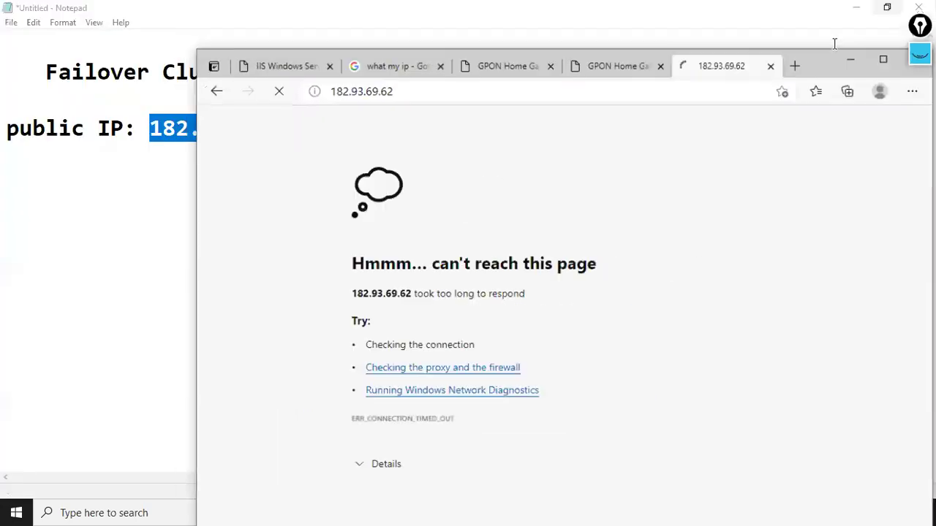
{"action": "left_click", "coordinate": [530, 83]}
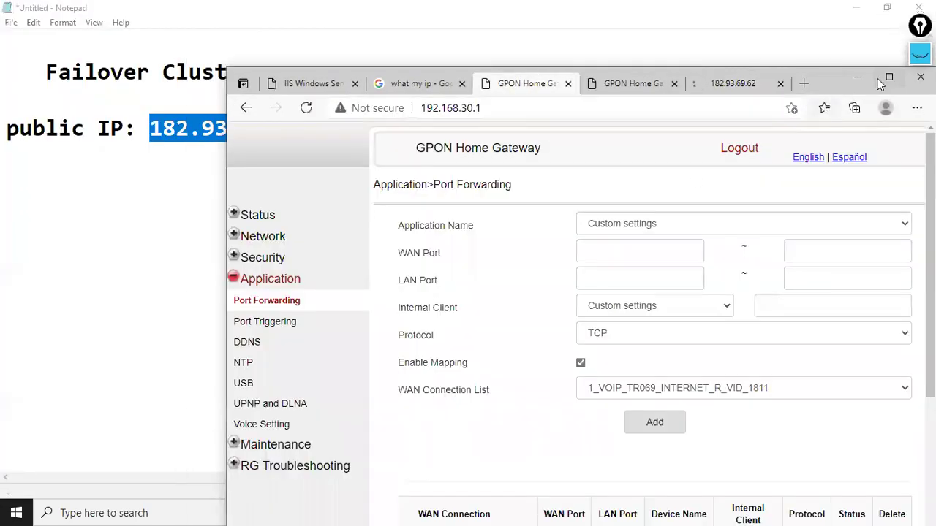
{"action": "left_click", "coordinate": [889, 77]}
{"action": "scroll", "coordinate": [603, 290], "scroll_direction": "down", "scroll_amount": 2}
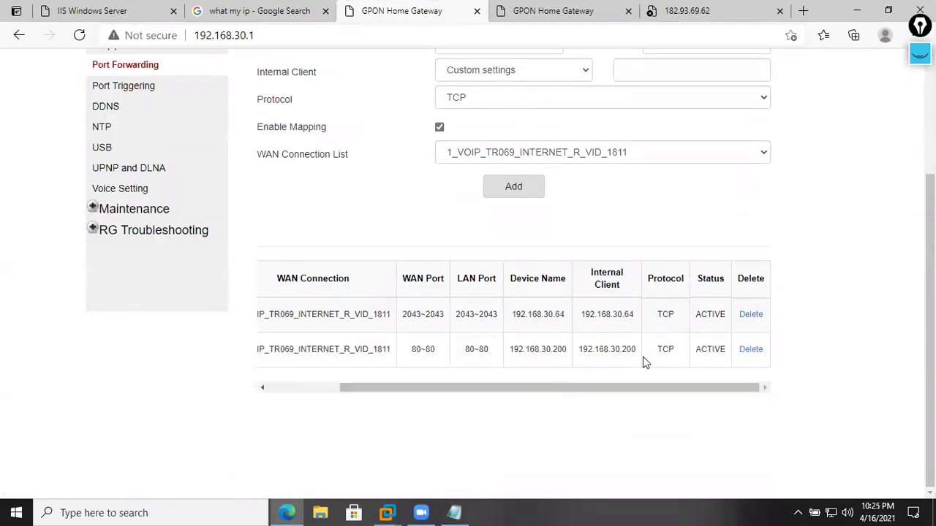
{"action": "scroll", "coordinate": [469, 366], "scroll_direction": "up", "scroll_amount": 1}
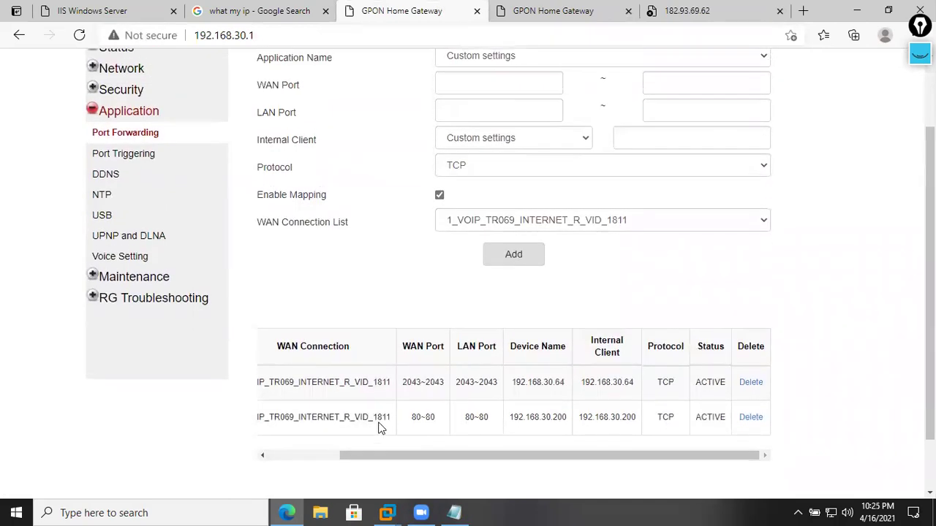
{"action": "scroll", "coordinate": [561, 249], "scroll_direction": "up", "scroll_amount": 2}
- Reload both unreachable 182.93.69.62 tabs, then close them
{"action": "left_click", "coordinate": [680, 16]}
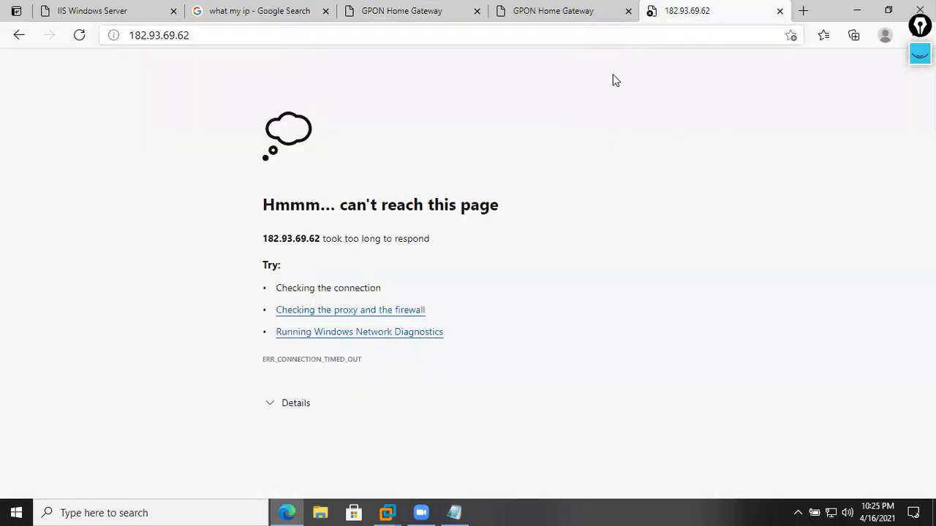
{"action": "right_click", "coordinate": [558, 117]}
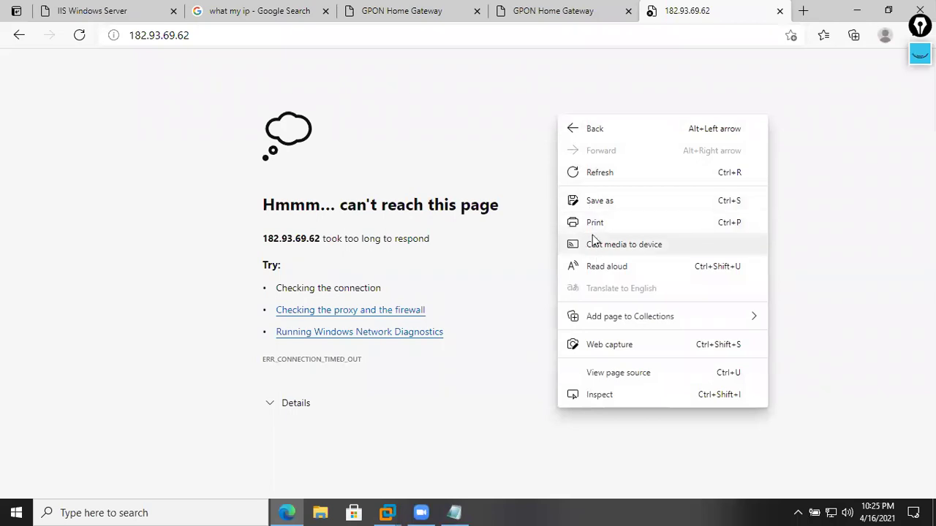
{"action": "left_click", "coordinate": [604, 174]}
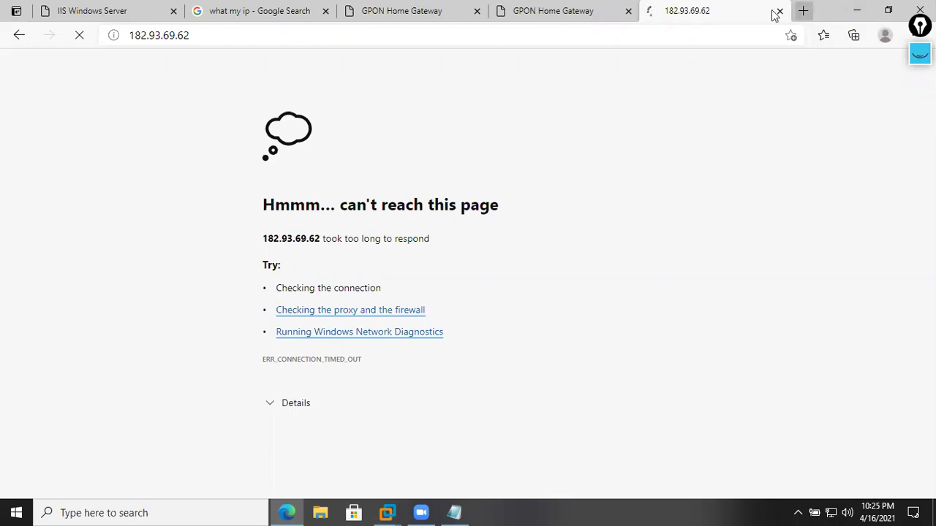
{"action": "left_click", "coordinate": [617, 15]}
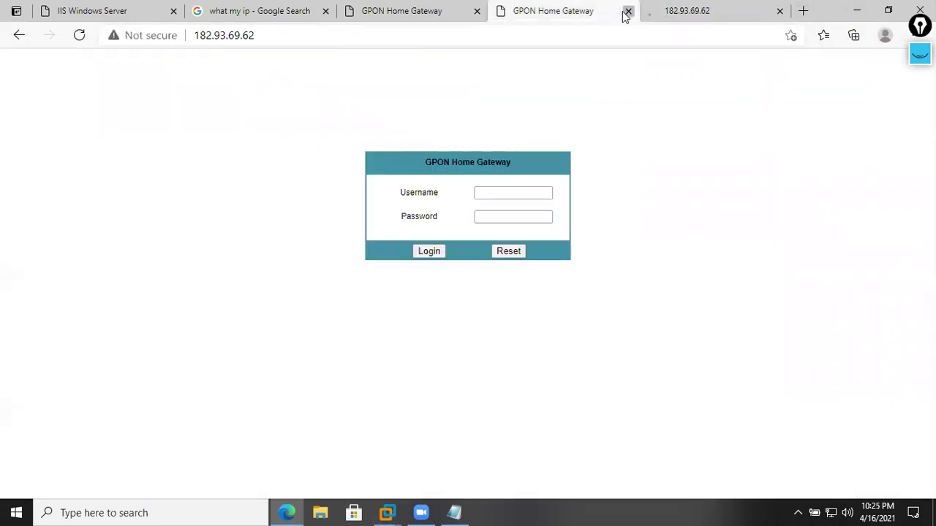
{"action": "left_click", "coordinate": [455, 38]}
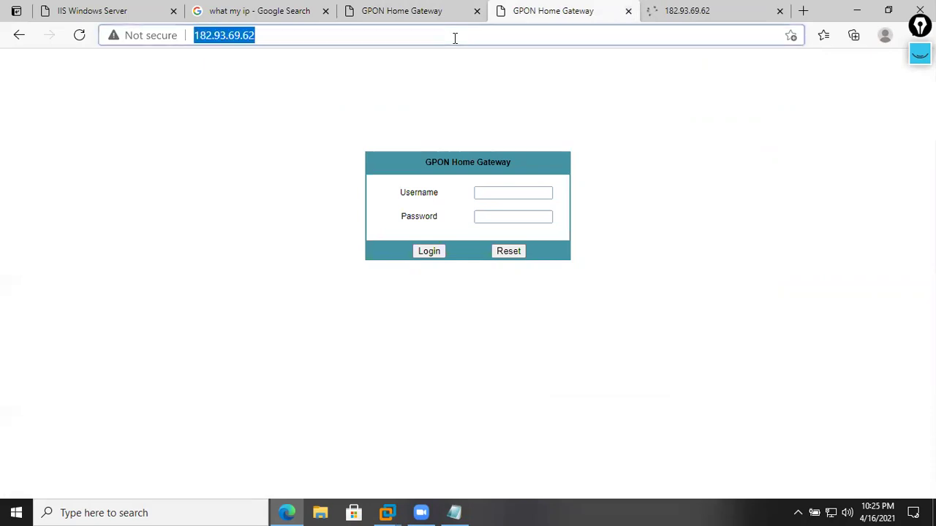
{"action": "key", "text": "Return"}
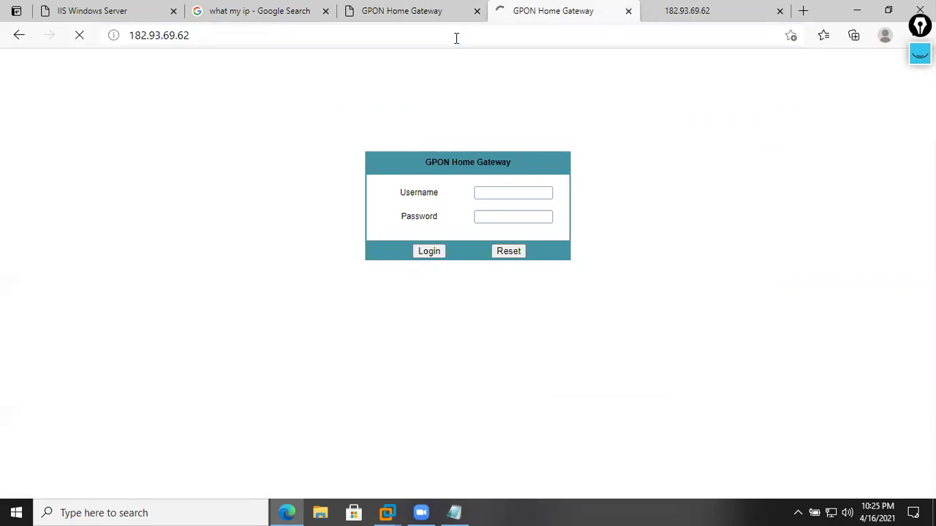
{"action": "left_click", "coordinate": [628, 12]}
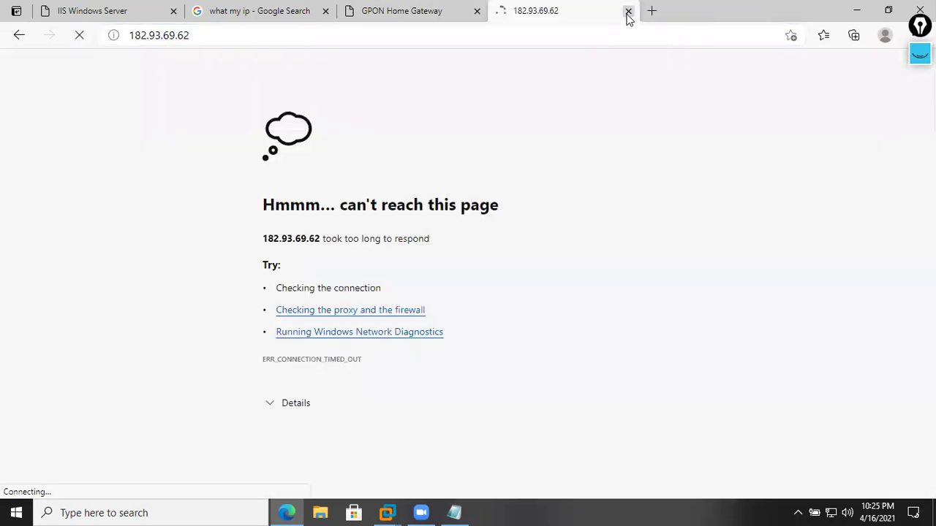
{"action": "left_click", "coordinate": [627, 13]}
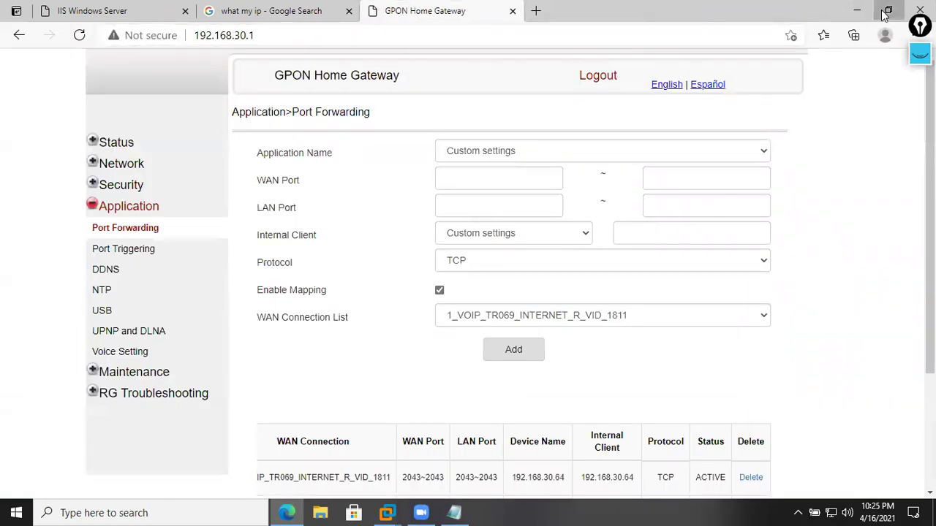
- In a new tab, open google.com and search 'what is my ip'
{"action": "left_click", "coordinate": [888, 11]}
{"action": "left_click", "coordinate": [763, 83]}
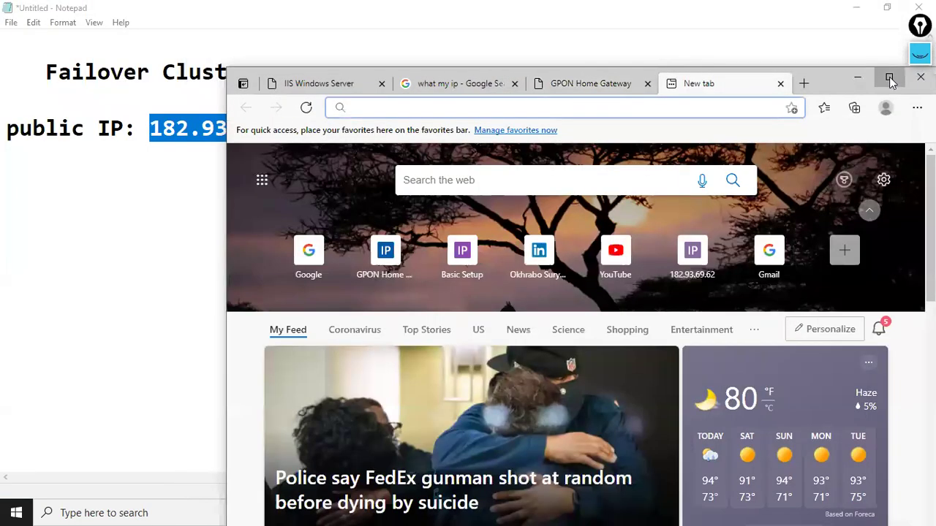
{"action": "left_click", "coordinate": [889, 77]}
{"action": "type", "text": "google.com"}
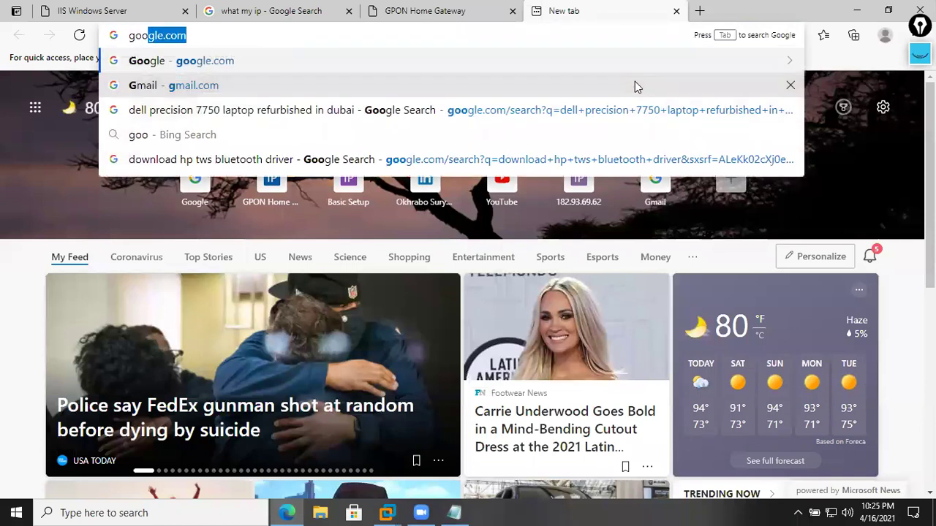
{"action": "key", "text": "Return"}
{"action": "type", "text": "wh"}
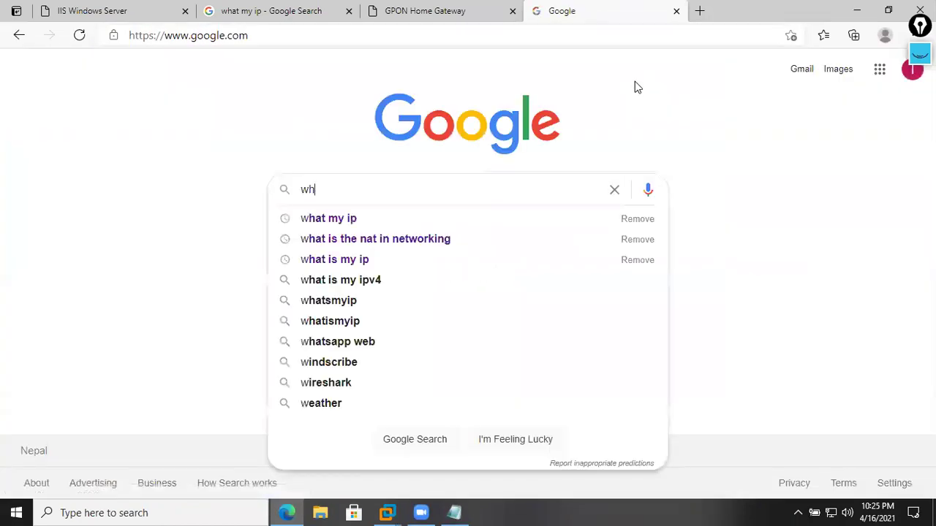
{"action": "type", "text": "at is my ip"}
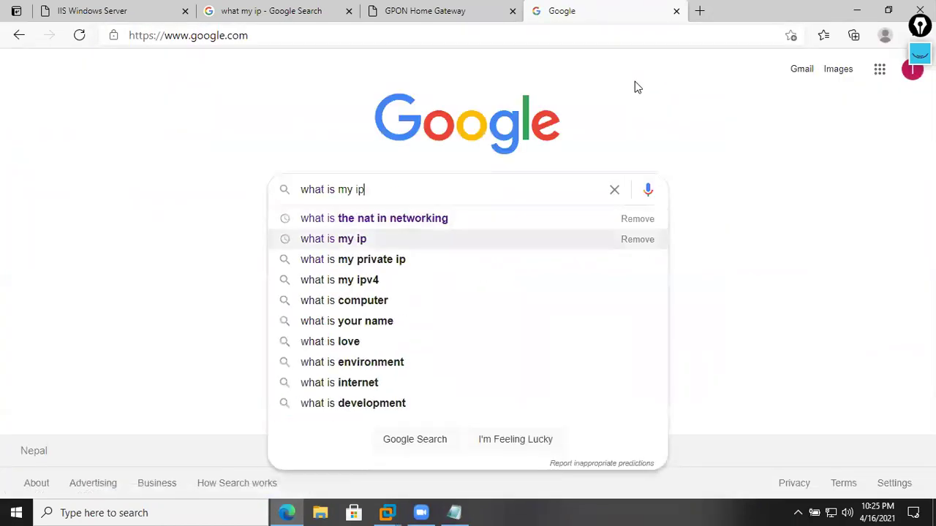
{"action": "key", "text": "Return"}
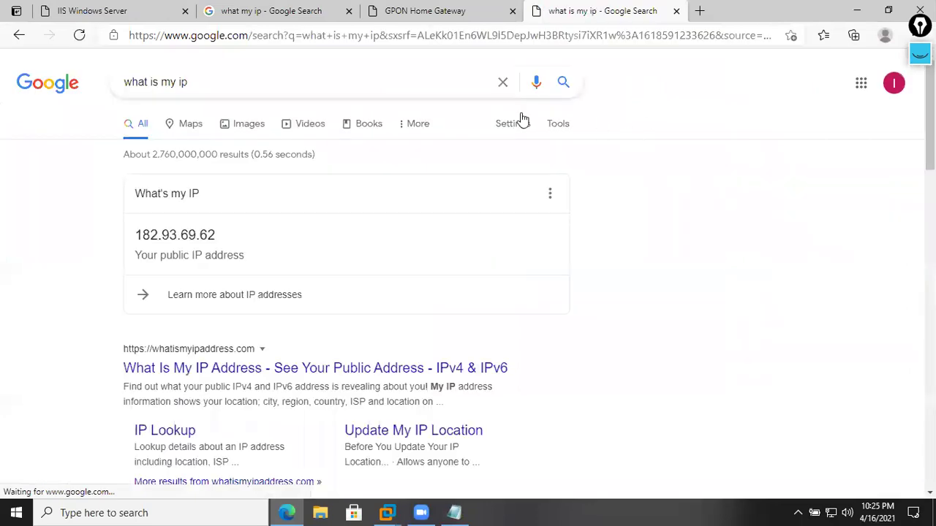
{"action": "left_click", "coordinate": [80, 36]}
{"action": "left_click", "coordinate": [79, 35]}
{"action": "left_click_drag", "start_coordinate": [216, 235], "coordinate": [123, 236]}
{"action": "right_click", "coordinate": [173, 239]}
{"action": "left_click", "coordinate": [198, 246]}
{"action": "left_click", "coordinate": [699, 11]}
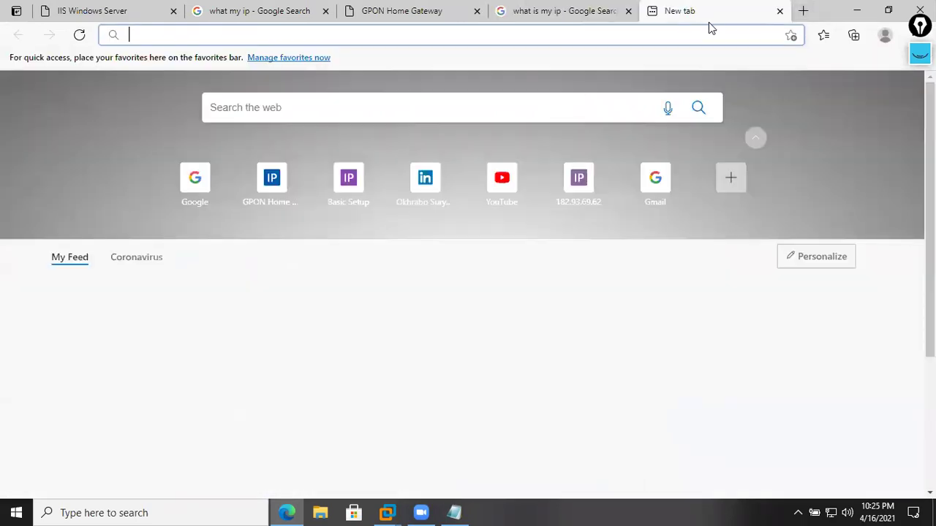
{"action": "type", "text": "http"}
{"action": "key", "text": "BackSpace"}
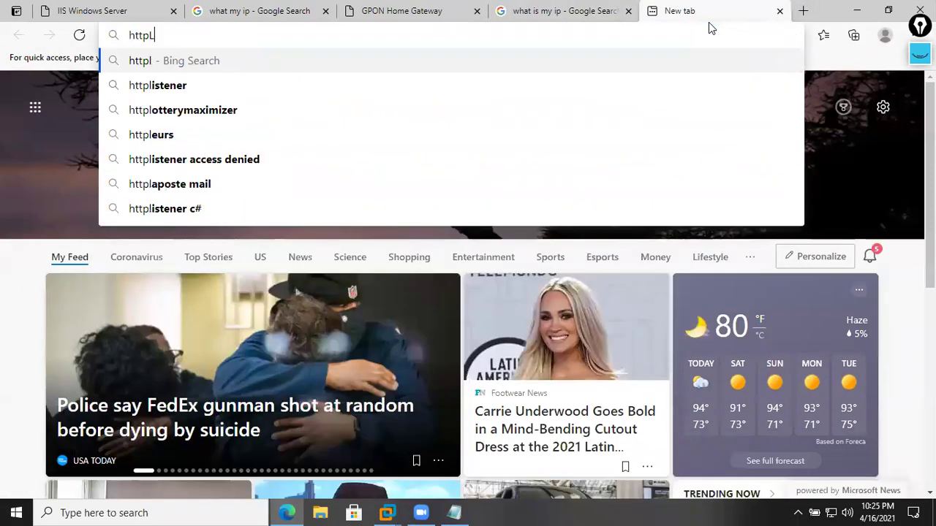
{"action": "type", "text": "://"}
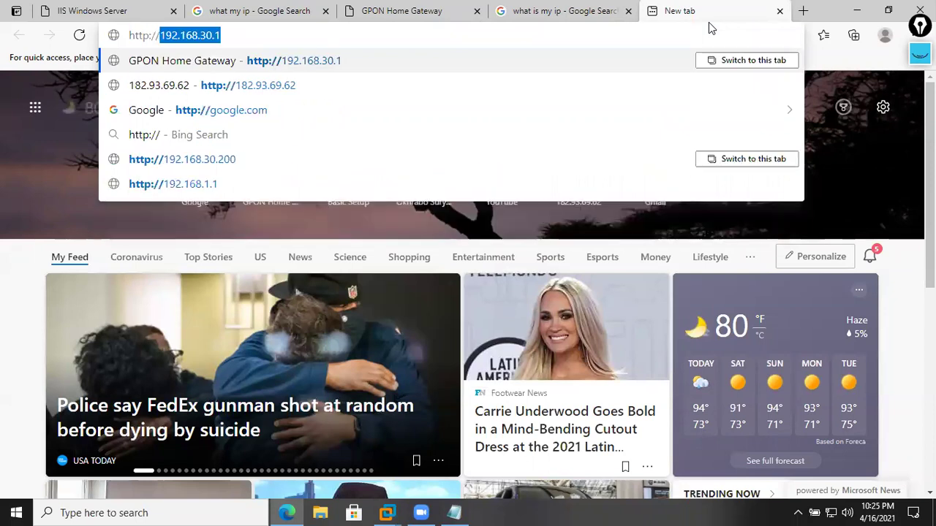
{"action": "key", "text": "ctrl+v"}
{"action": "key", "text": "Return"}
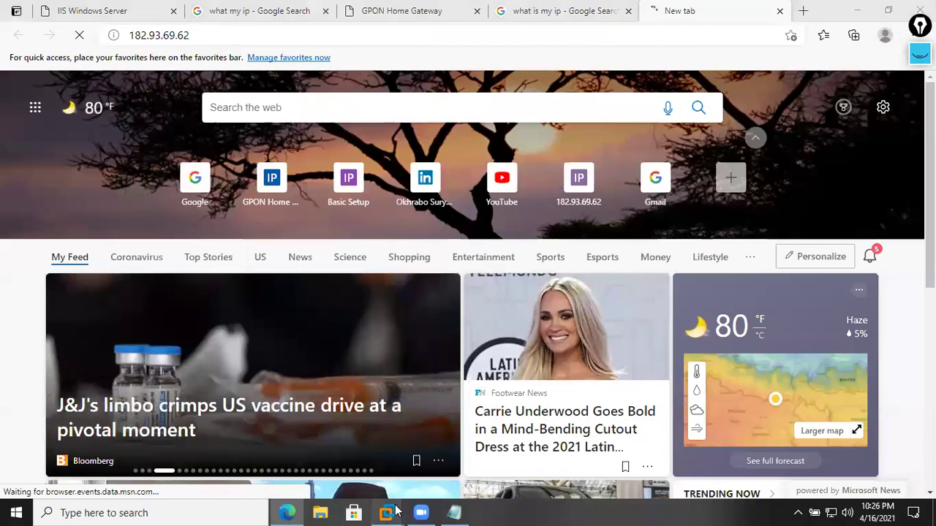
- On SRV1, open a command prompt and ping the public IP 182.93.69.62
{"action": "mouse_move", "coordinate": [393, 496]}
{"action": "left_click", "coordinate": [316, 434]}
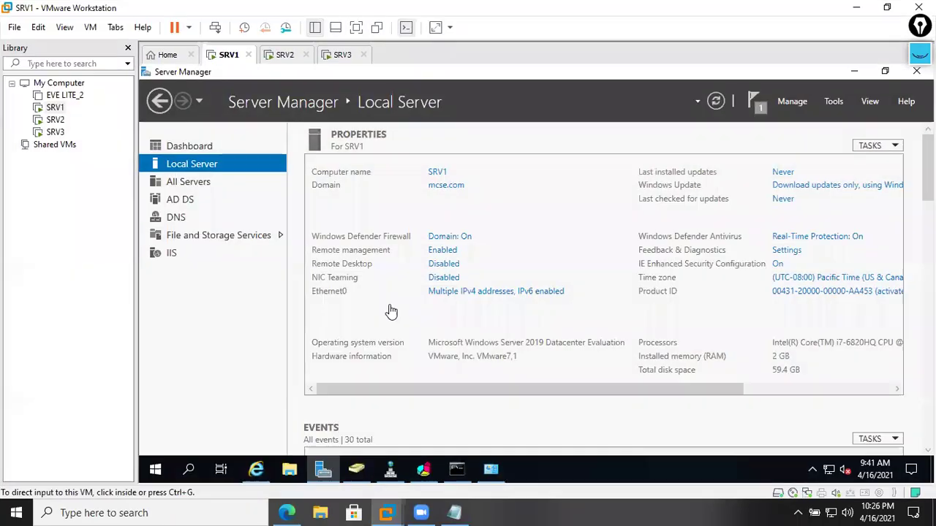
{"action": "left_click", "coordinate": [450, 472]}
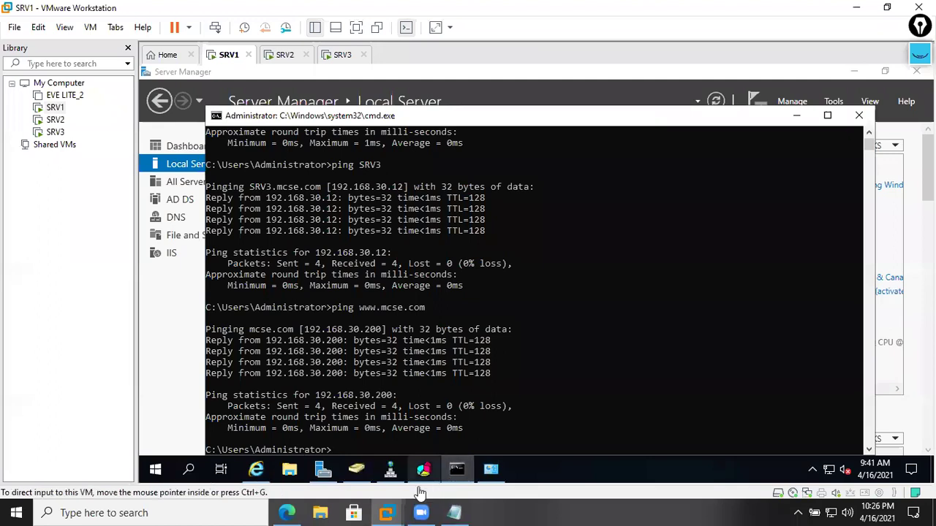
{"action": "key", "text": "super+r"}
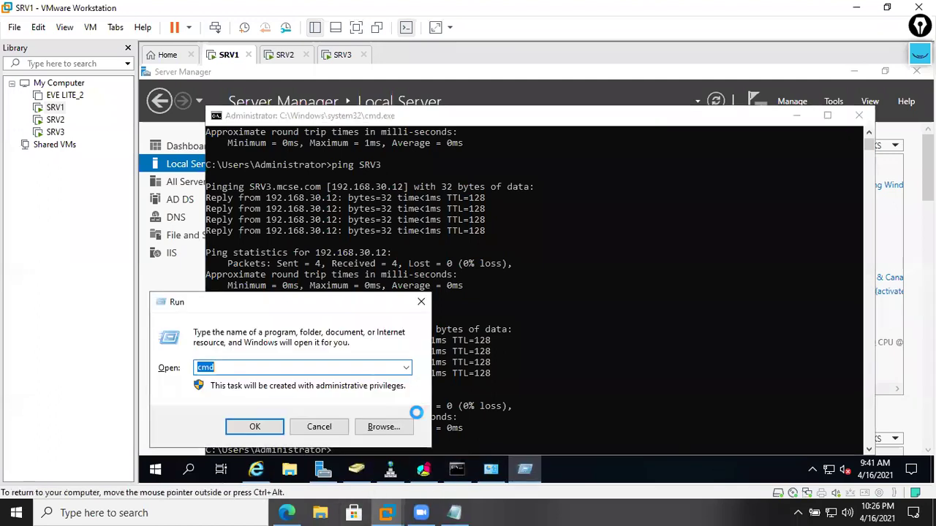
{"action": "key", "text": "Return"}
{"action": "key", "text": "Return"}
{"action": "key", "text": "Return"}
{"action": "key", "text": "Return"}
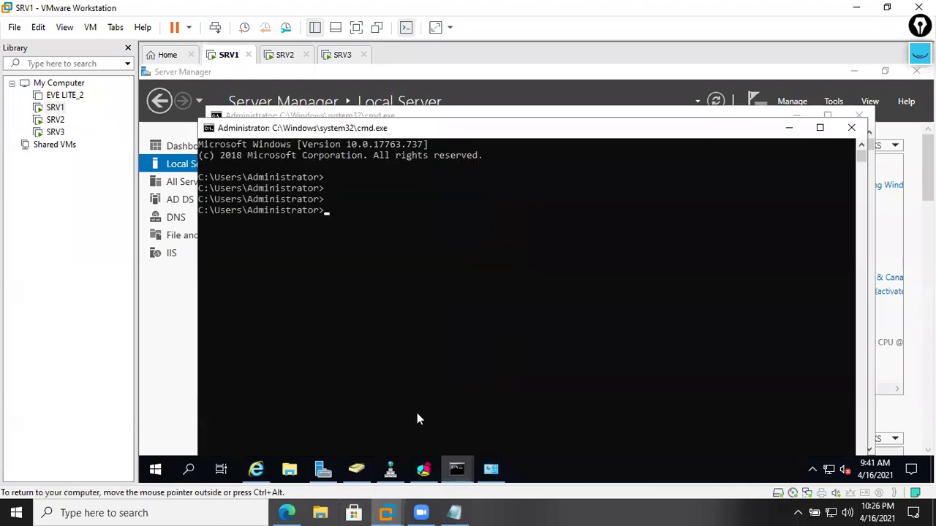
{"action": "right_click", "coordinate": [462, 278]}
{"action": "key", "text": "Home"}
{"action": "type", "text": "ping"}
{"action": "key", "text": "Return"}
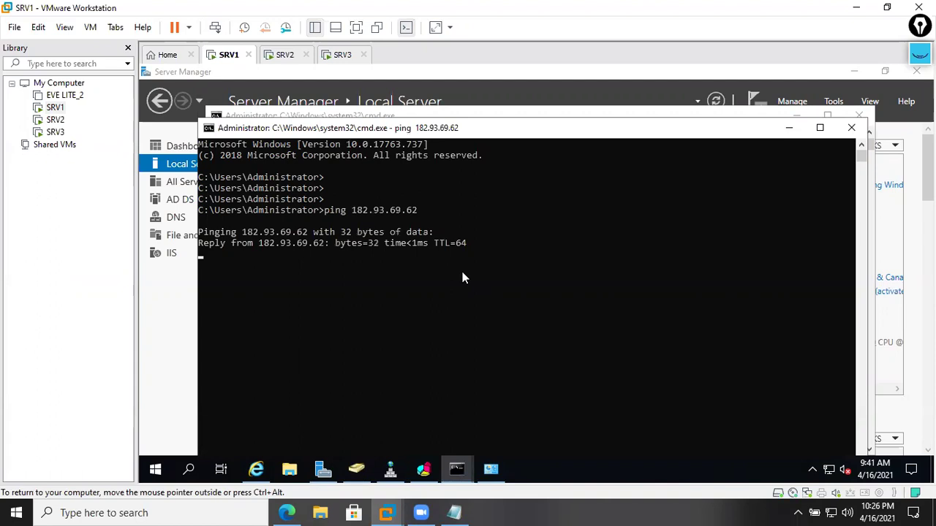
{"action": "left_click", "coordinate": [256, 469]}
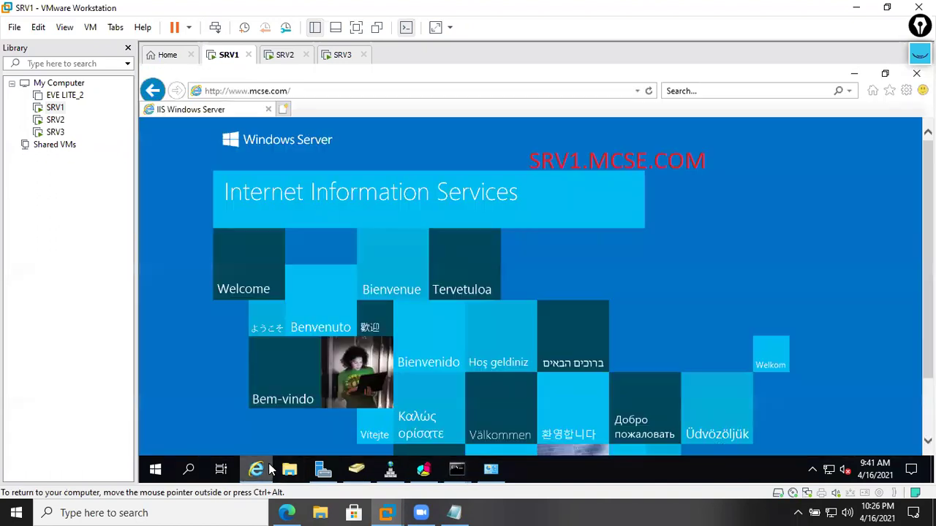
{"action": "left_click", "coordinate": [278, 111]}
{"action": "left_click", "coordinate": [269, 110]}
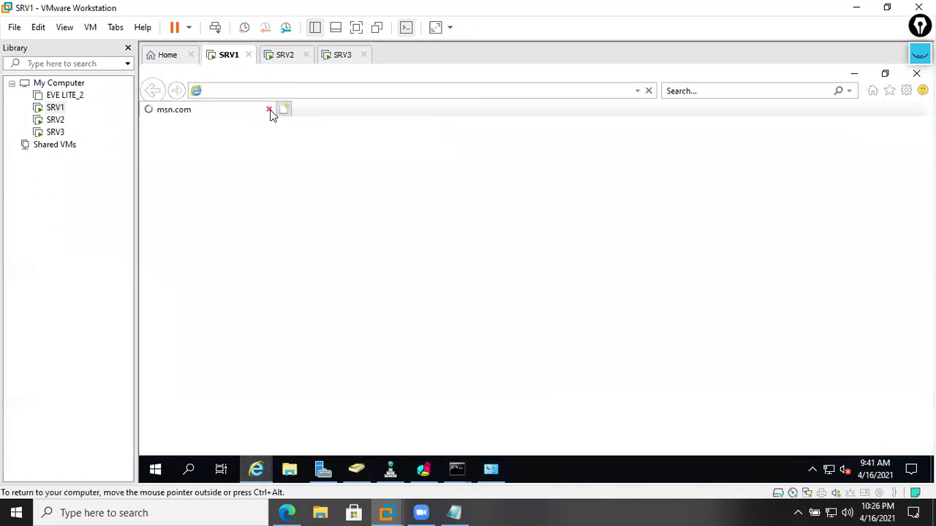
{"action": "right_click", "coordinate": [272, 93]}
{"action": "left_click", "coordinate": [302, 154]}
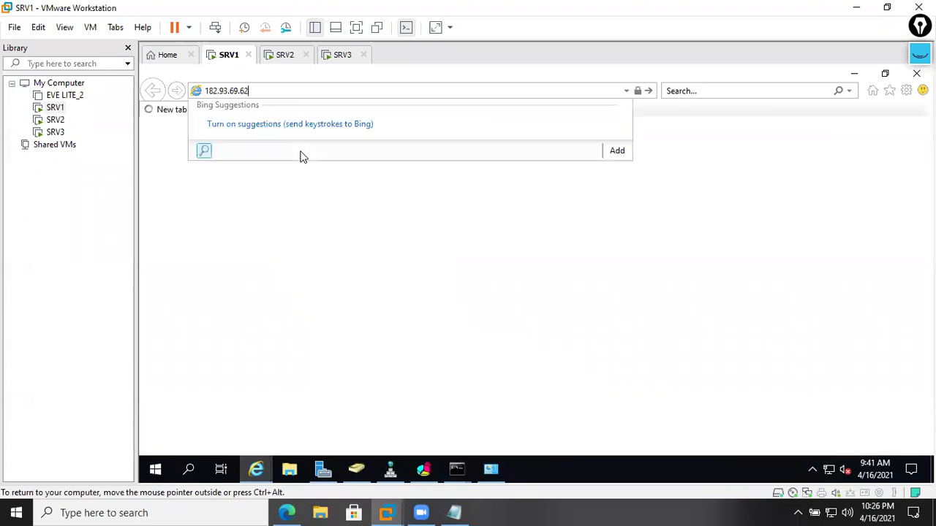
{"action": "type", "text": "http:/"}
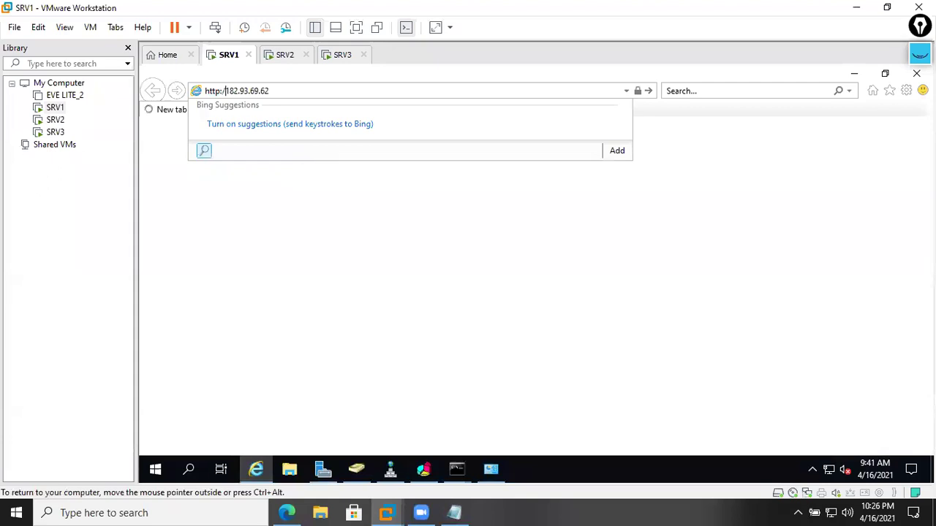
{"action": "type", "text": "/"}
{"action": "key", "text": "Return"}
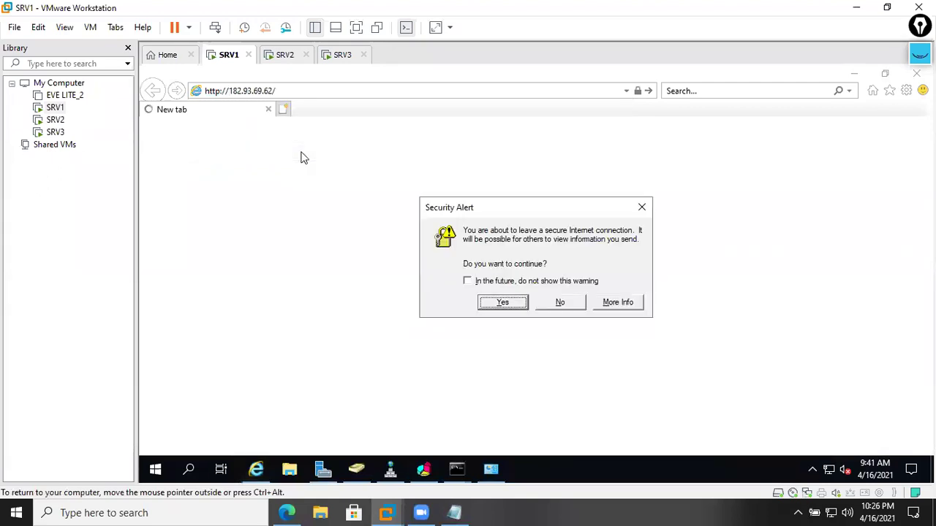
{"action": "left_click", "coordinate": [513, 305]}
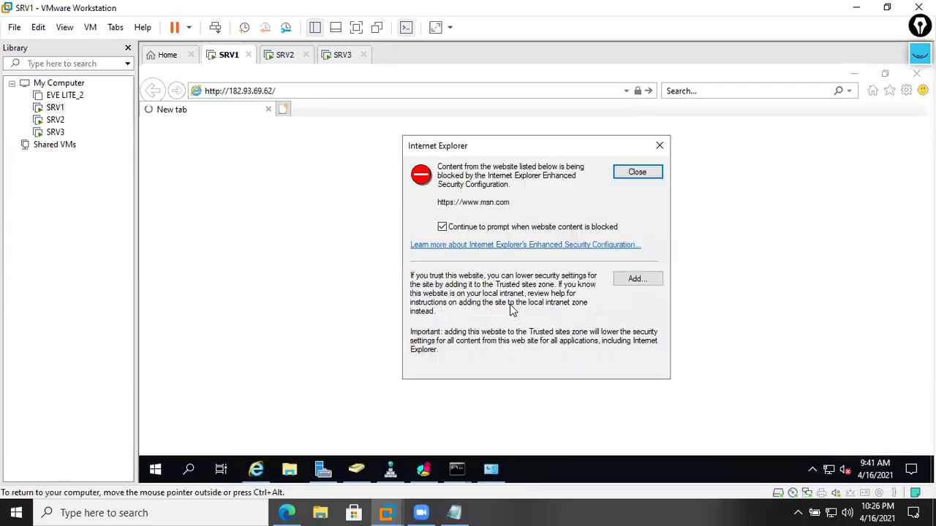
{"action": "left_click", "coordinate": [660, 145]}
{"action": "left_click", "coordinate": [559, 303]}
{"action": "left_click", "coordinate": [334, 88]}
{"action": "left_click", "coordinate": [334, 90]}
{"action": "key", "text": "Return"}
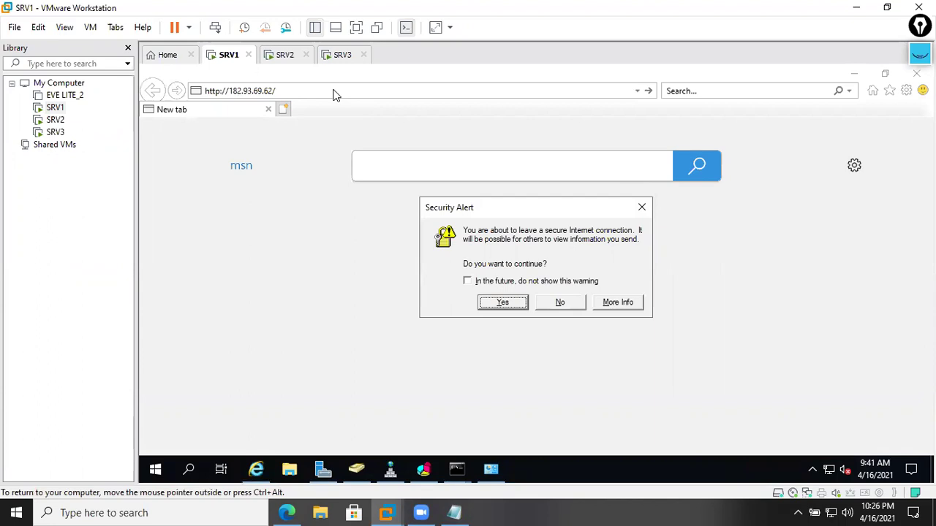
{"action": "left_click", "coordinate": [502, 306]}
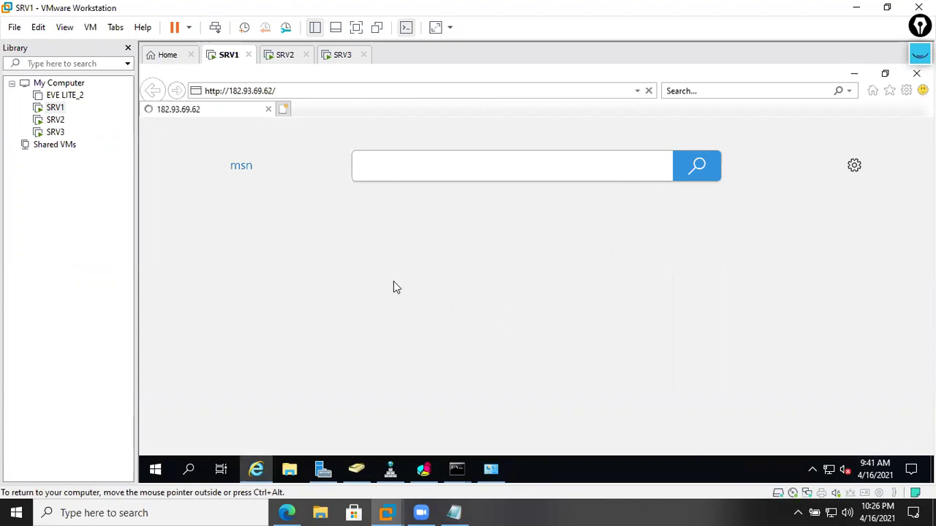
{"action": "left_click", "coordinate": [322, 469]}
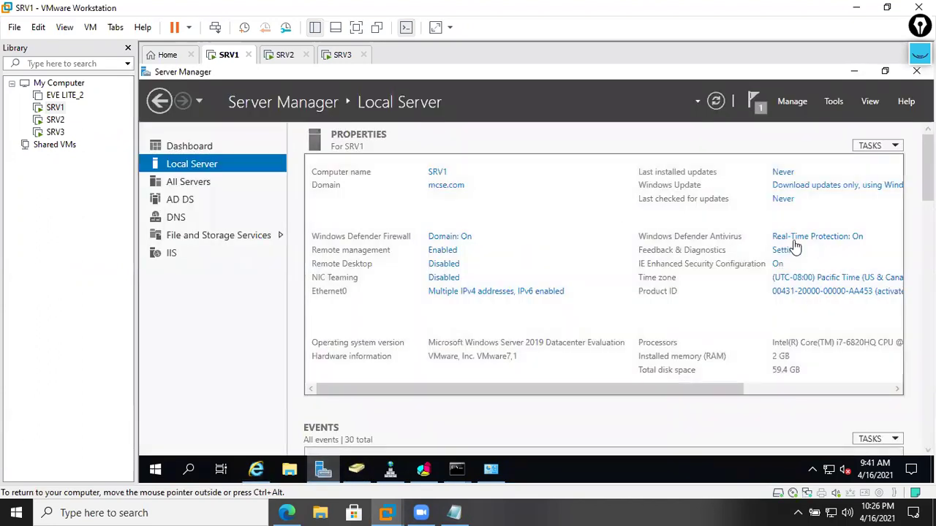
- Turn IE Enhanced Security Configuration off for both Administrators and Users
{"action": "left_click", "coordinate": [778, 266]}
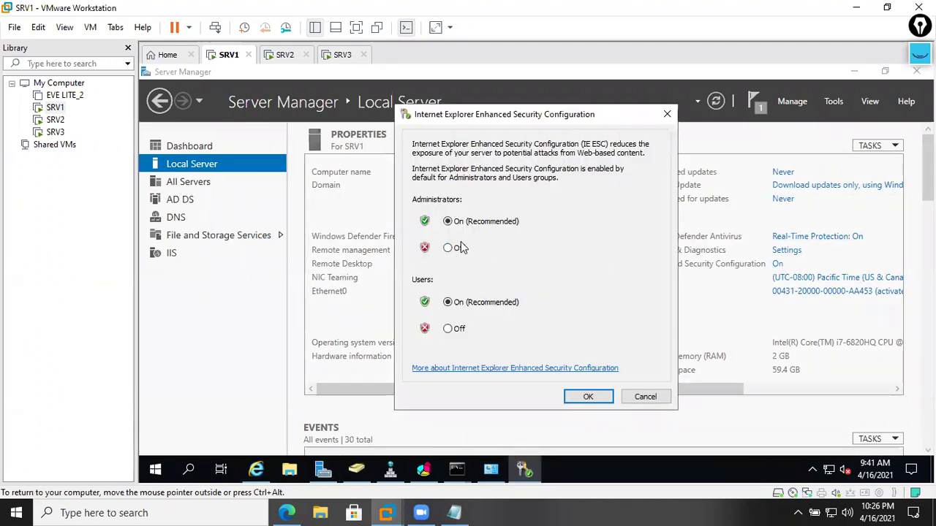
{"action": "left_click", "coordinate": [448, 248]}
{"action": "left_click", "coordinate": [448, 329]}
{"action": "left_click", "coordinate": [589, 395]}
- Retry 182.93.69.62 in SRV1's browser, dismissing the blocked-content warnings
{"action": "left_click", "coordinate": [854, 71]}
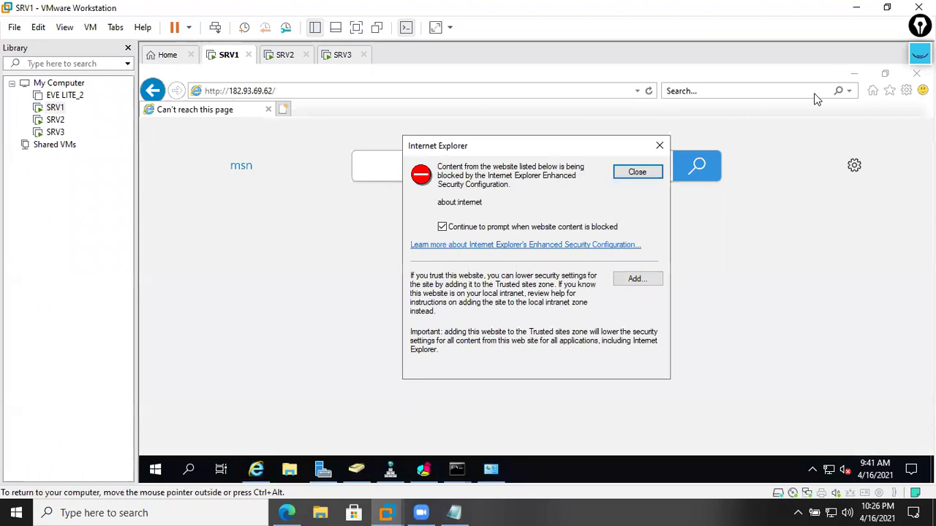
{"action": "left_click", "coordinate": [633, 176]}
{"action": "left_click", "coordinate": [414, 92]}
{"action": "left_click", "coordinate": [413, 93]}
{"action": "key", "text": "Return"}
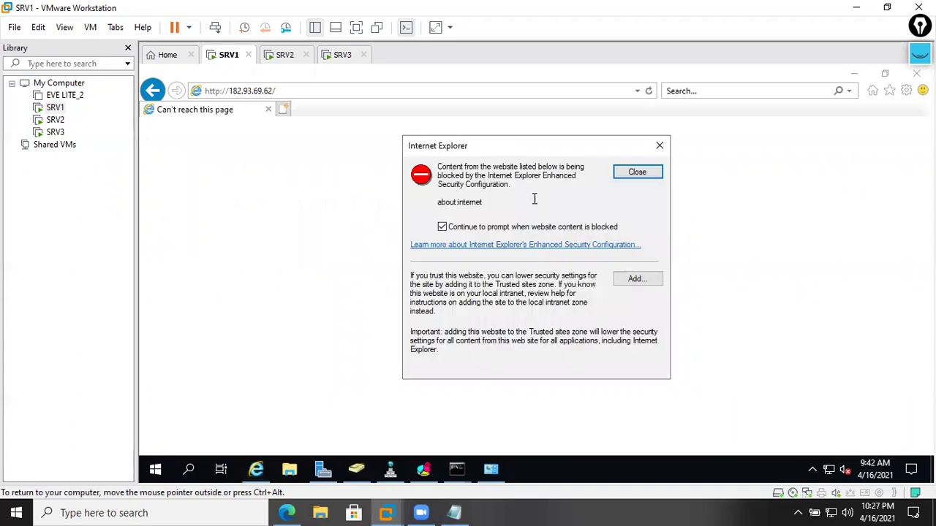
{"action": "left_click", "coordinate": [635, 176]}
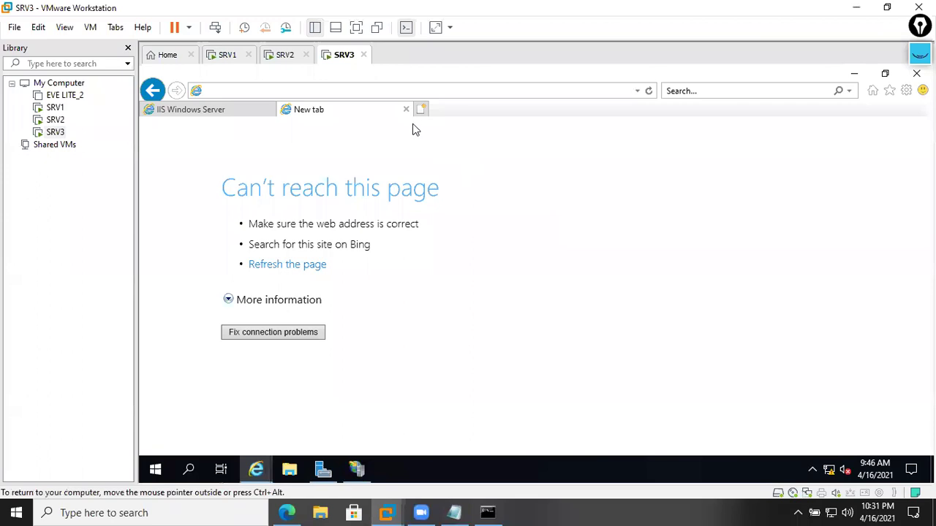
{"action": "left_click", "coordinate": [249, 120]}
{"action": "left_click", "coordinate": [269, 109]}
{"action": "left_click", "coordinate": [269, 109]}
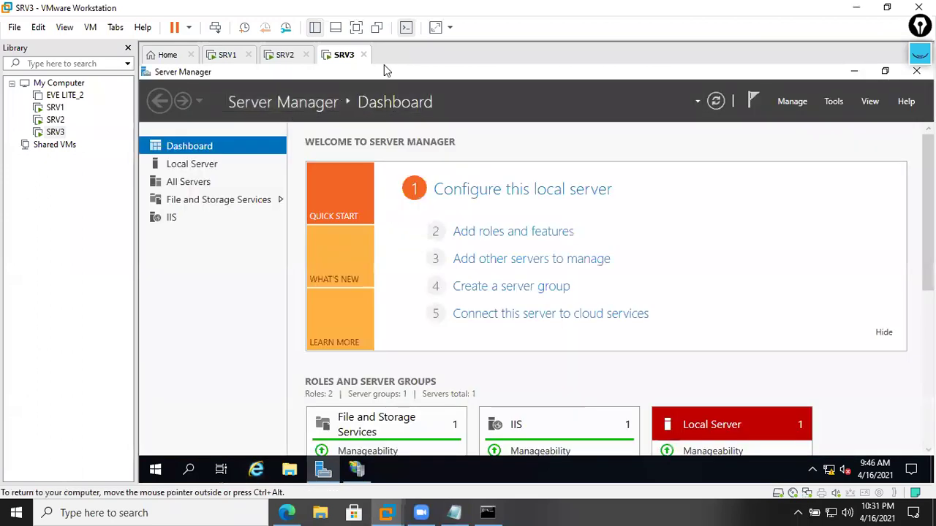
{"action": "left_click", "coordinate": [255, 469]}
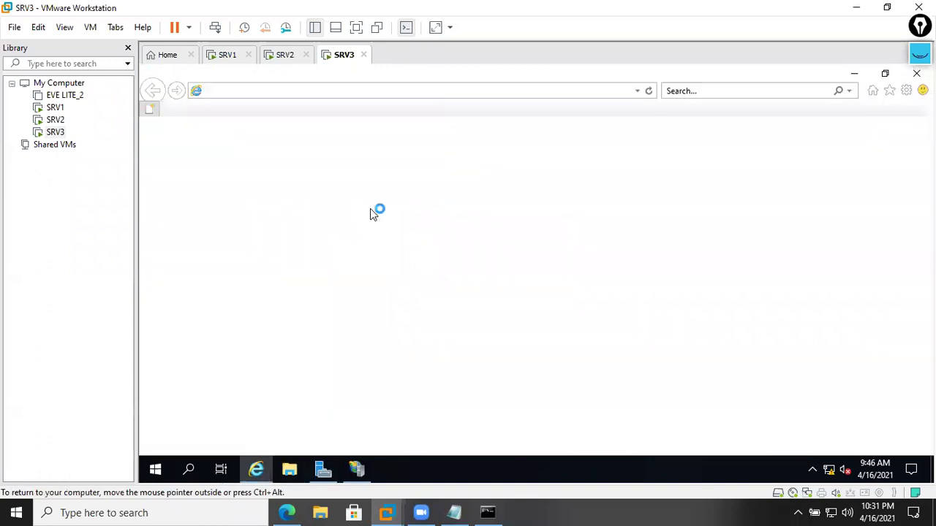
{"action": "left_click", "coordinate": [634, 94]}
{"action": "left_click", "coordinate": [307, 107]}
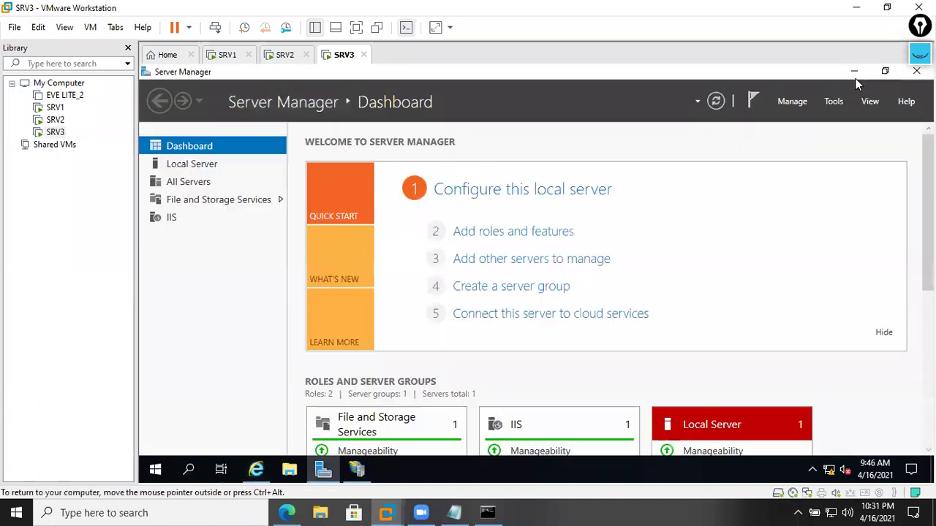
{"action": "left_click", "coordinate": [854, 73]}
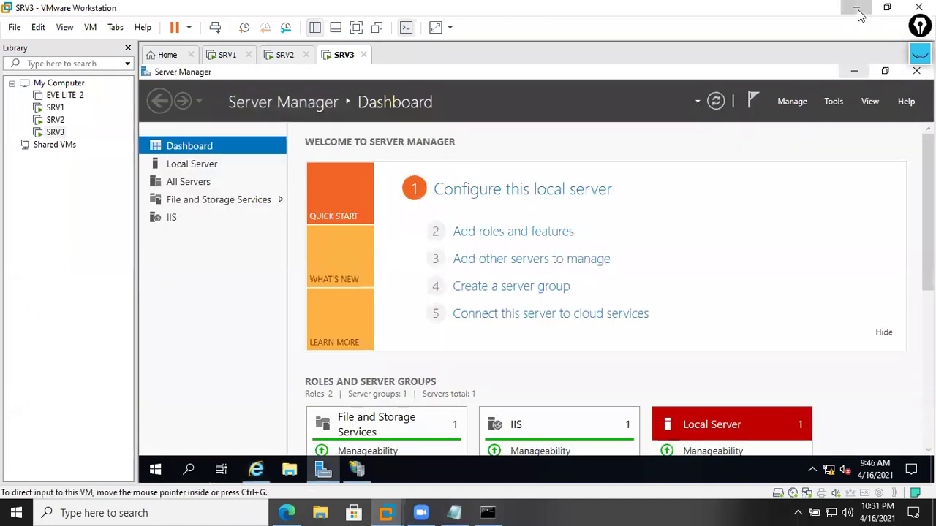
{"action": "left_click", "coordinate": [856, 8]}
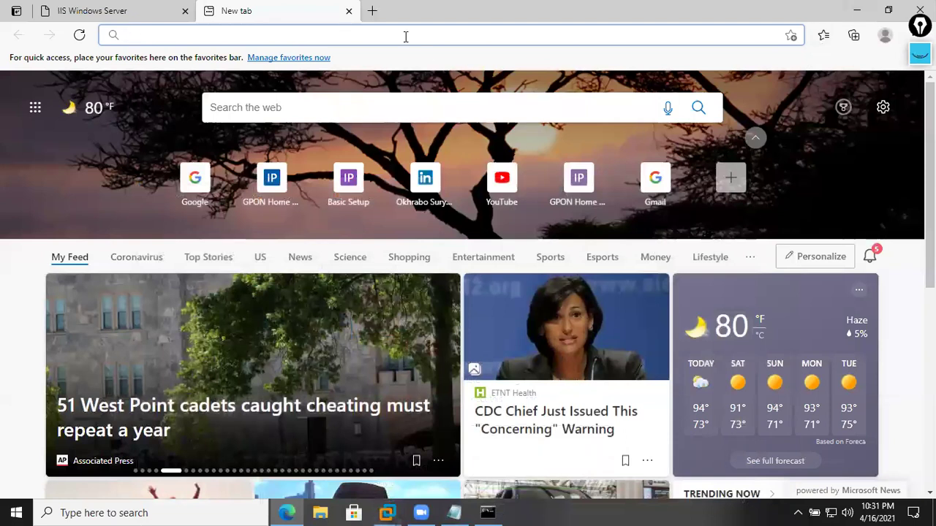
- Close the old IIS tab in Edge and start entering the public address
{"action": "left_click", "coordinate": [185, 10]}
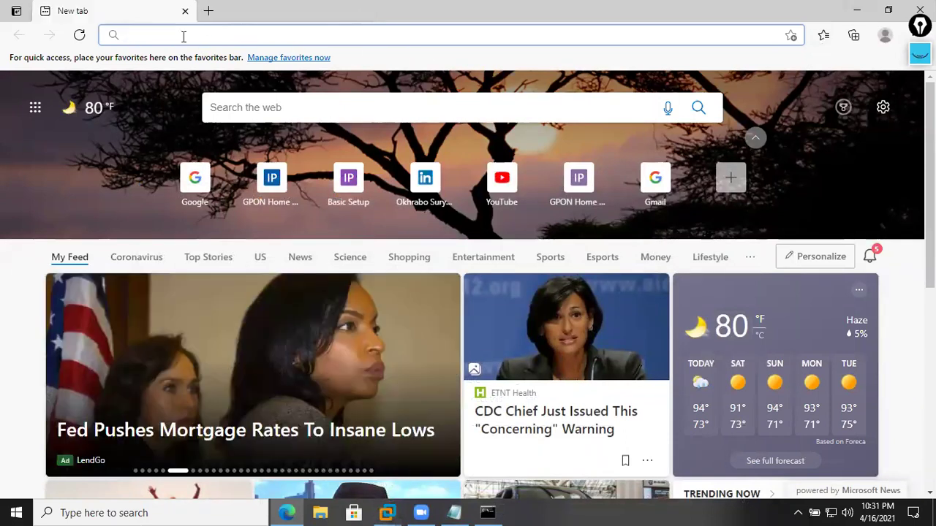
{"action": "type", "text": "https"}
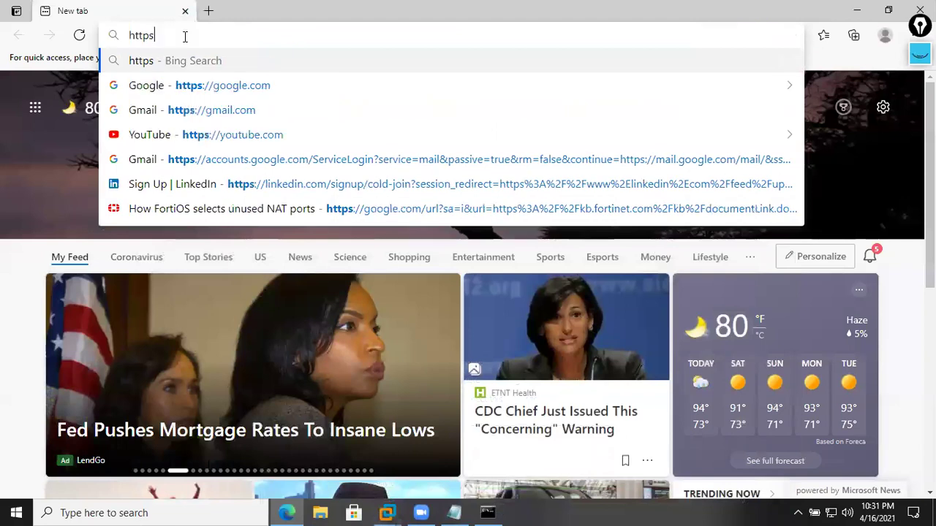
{"action": "key", "text": "BackSpace"}
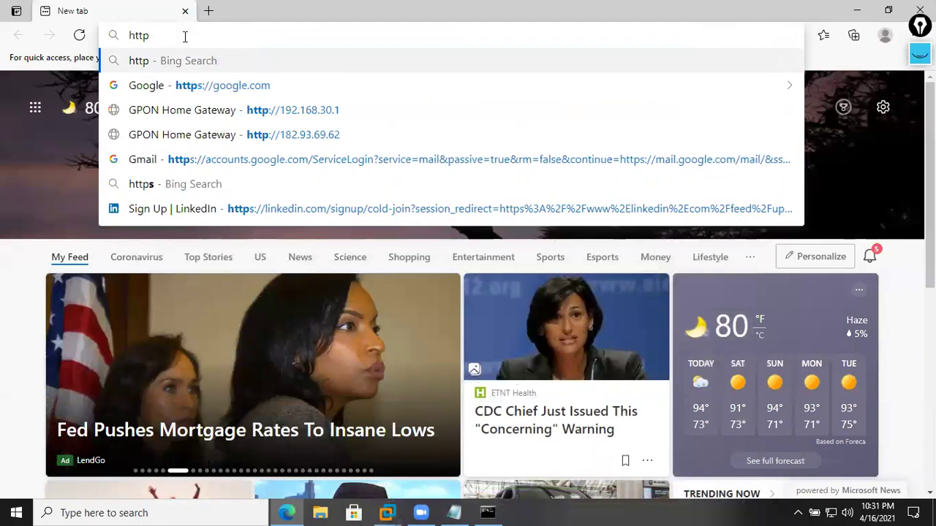
{"action": "type", "text": "://192"}
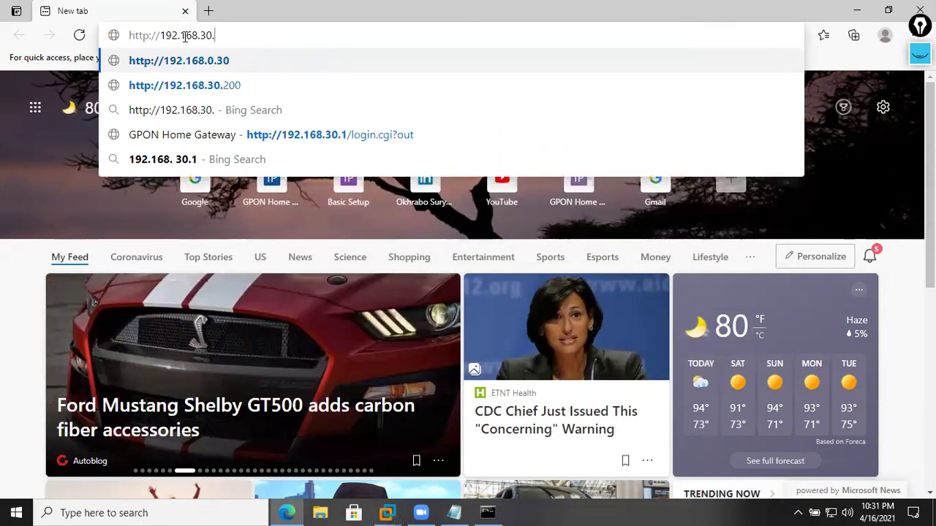
{"action": "key", "text": "BackSpace"}
{"action": "key", "text": "BackSpace"}
{"action": "key", "text": "BackSpace"}
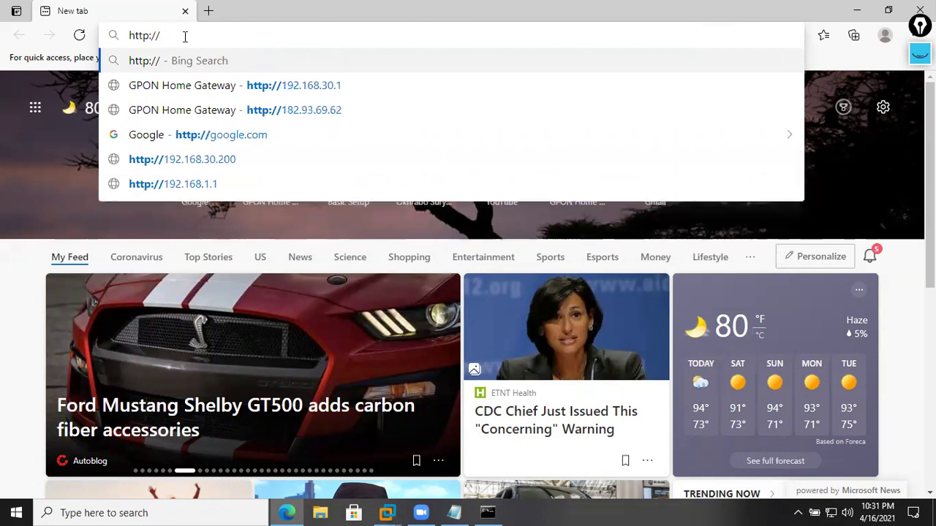
{"action": "type", "text": "http://192.168.30.200/"}
{"action": "key", "text": "BackSpace"}
{"action": "key", "text": "BackSpace"}
{"action": "key", "text": "BackSpace"}
{"action": "key", "text": "BackSpace"}
{"action": "key", "text": "BackSpace"}
{"action": "key", "text": "BackSpace"}
{"action": "key", "text": "BackSpace"}
{"action": "key", "text": "BackSpace"}
{"action": "key", "text": "BackSpace"}
{"action": "key", "text": "BackSpace"}
{"action": "key", "text": "BackSpace"}
{"action": "key", "text": "BackSpace"}
{"action": "key", "text": "BackSpace"}
{"action": "key", "text": "BackSpace"}
{"action": "key", "text": "BackSpace"}
{"action": "key", "text": "BackSpace"}
{"action": "key", "text": "BackSpace"}
{"action": "key", "text": "BackSpace"}
{"action": "key", "text": "BackSpace"}
{"action": "key", "text": "BackSpace"}
{"action": "key", "text": "BackSpace"}
{"action": "key", "text": "BackSpace"}
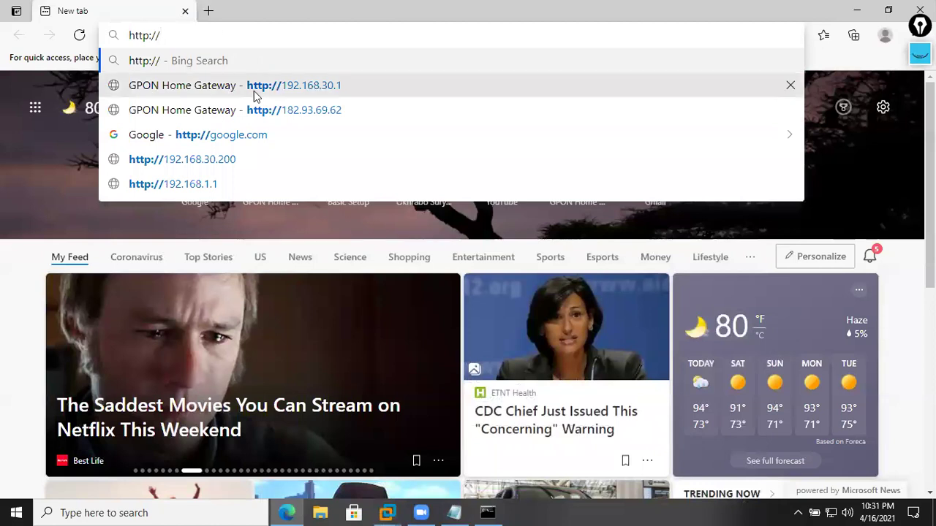
- Load the 182.93.69.62 GPON Home Gateway suggestion, then switch to the SRV1 virtual machine
{"action": "left_click", "coordinate": [295, 111]}
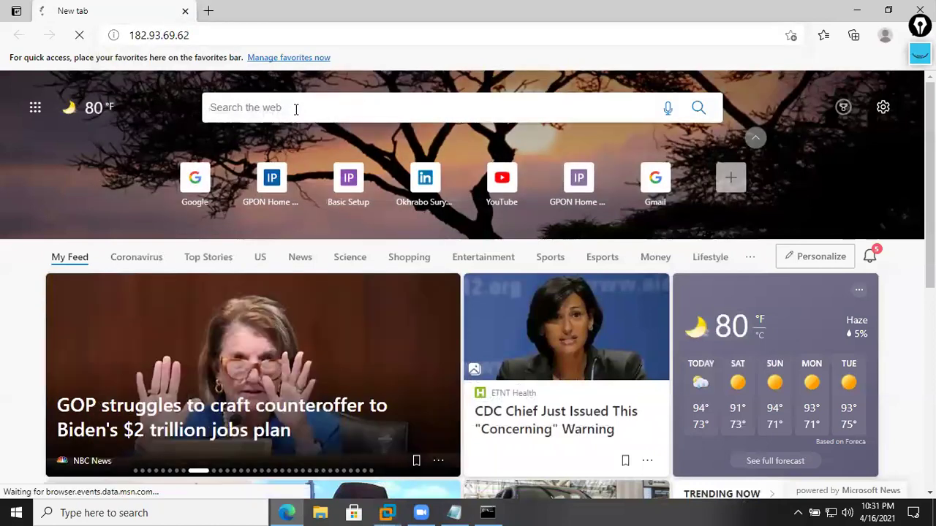
{"action": "left_click", "coordinate": [237, 38]}
{"action": "left_click", "coordinate": [260, 38]}
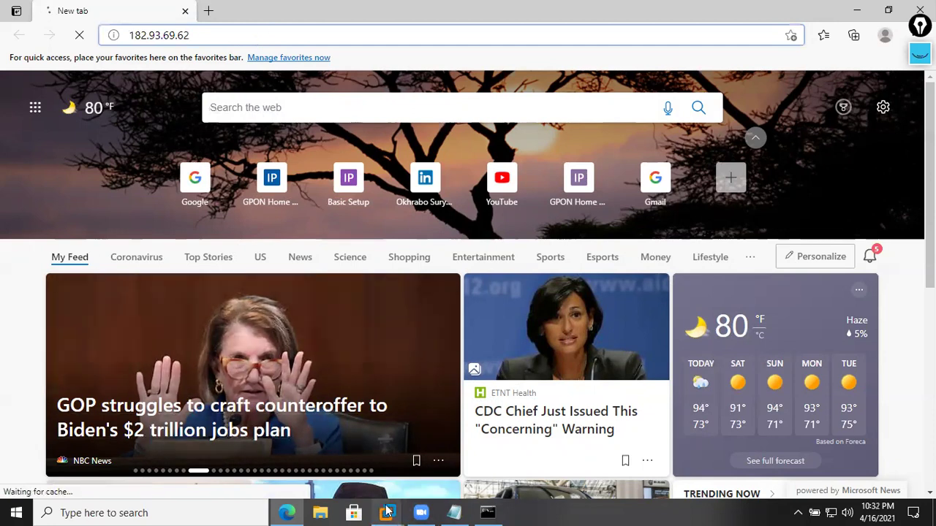
{"action": "mouse_move", "coordinate": [387, 512]}
{"action": "left_click", "coordinate": [315, 421]}
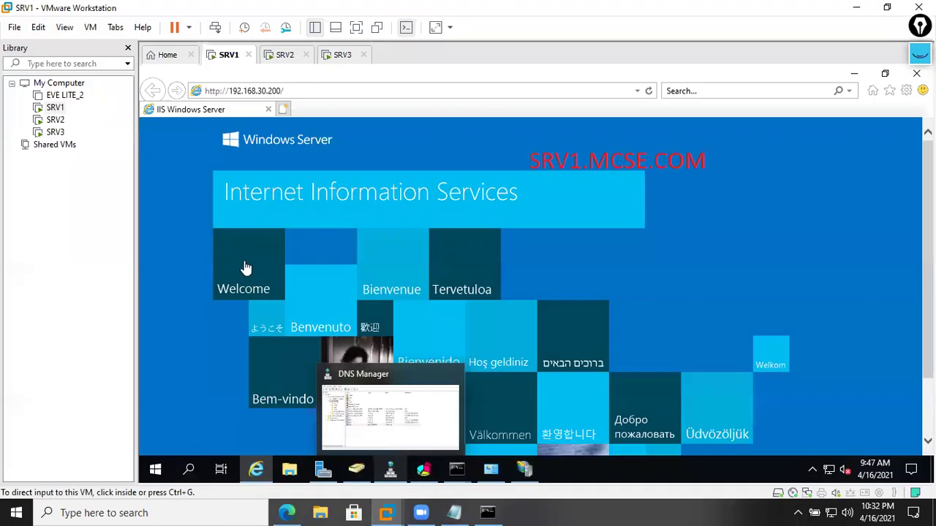
{"action": "left_click", "coordinate": [285, 110]}
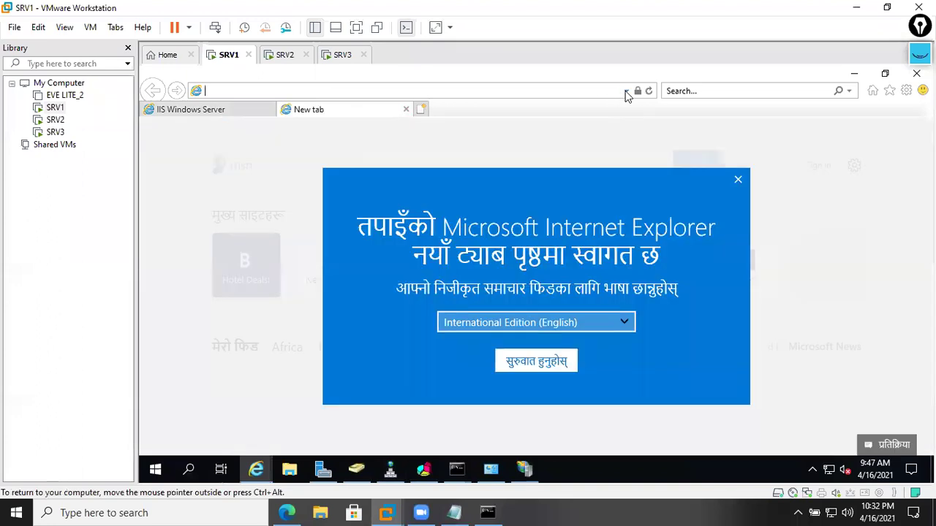
{"action": "left_click", "coordinate": [626, 91]}
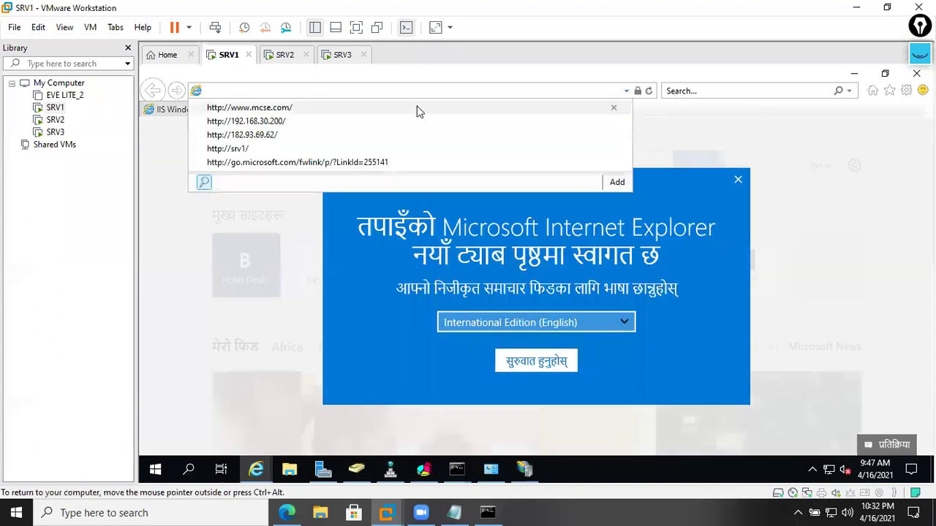
{"action": "left_click", "coordinate": [347, 133]}
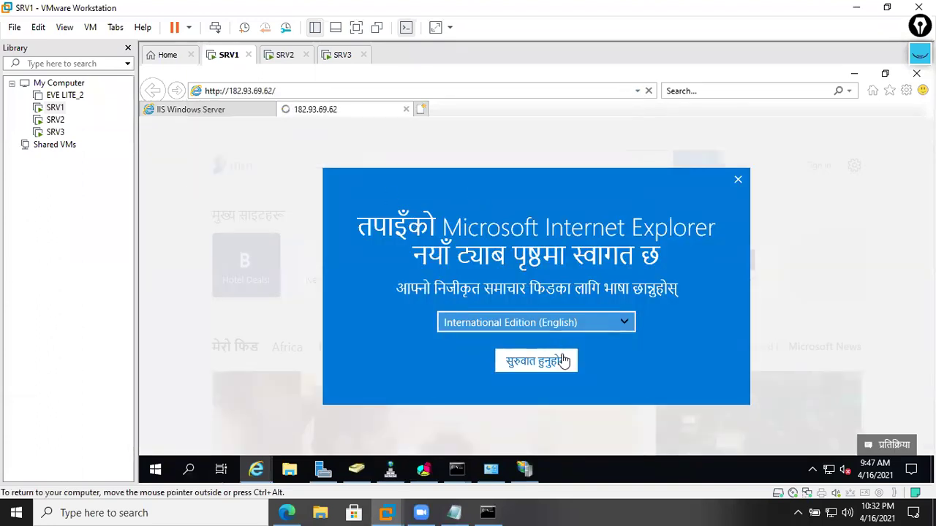
{"action": "left_click", "coordinate": [738, 181]}
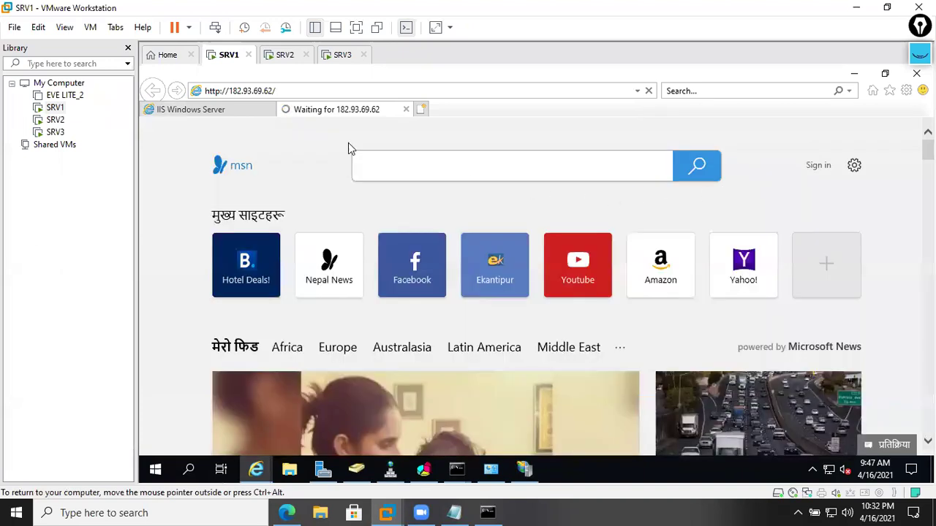
{"action": "left_click", "coordinate": [264, 110]}
{"action": "left_click", "coordinate": [269, 110]}
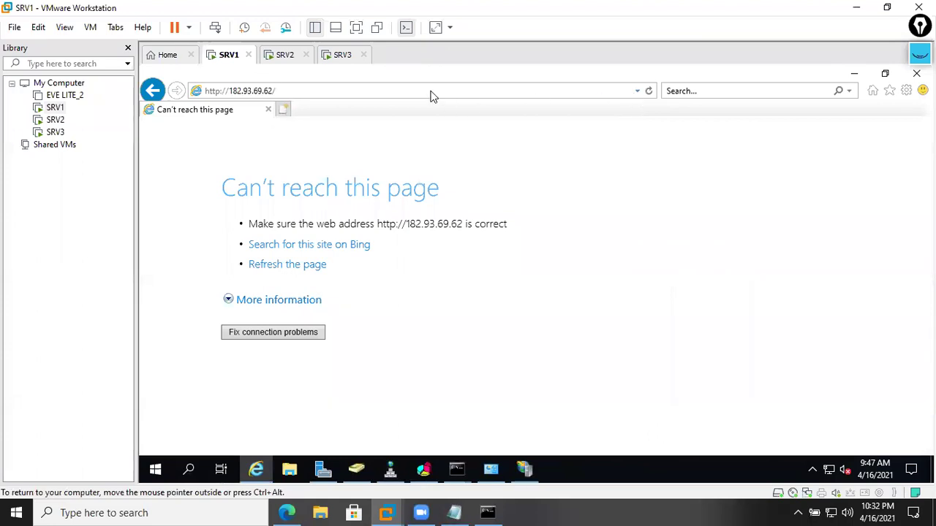
{"action": "left_click", "coordinate": [431, 91]}
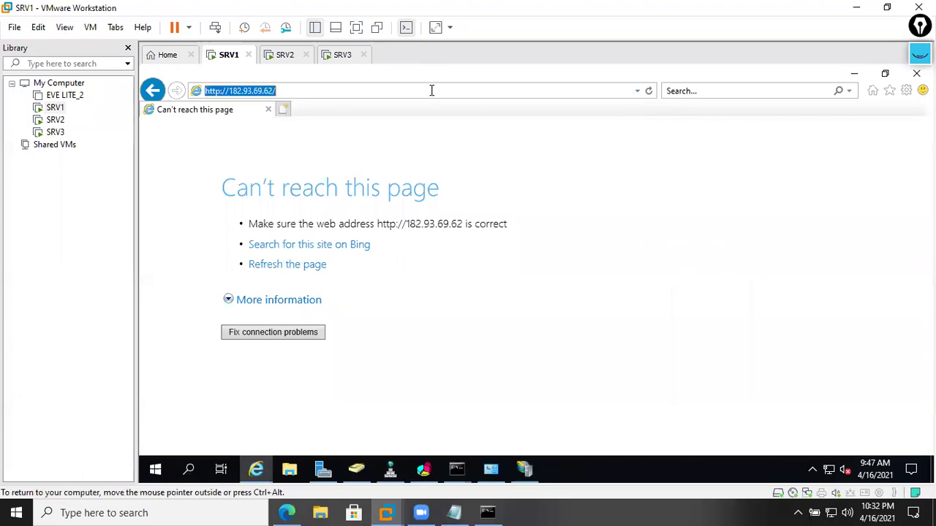
{"action": "key", "text": "Return"}
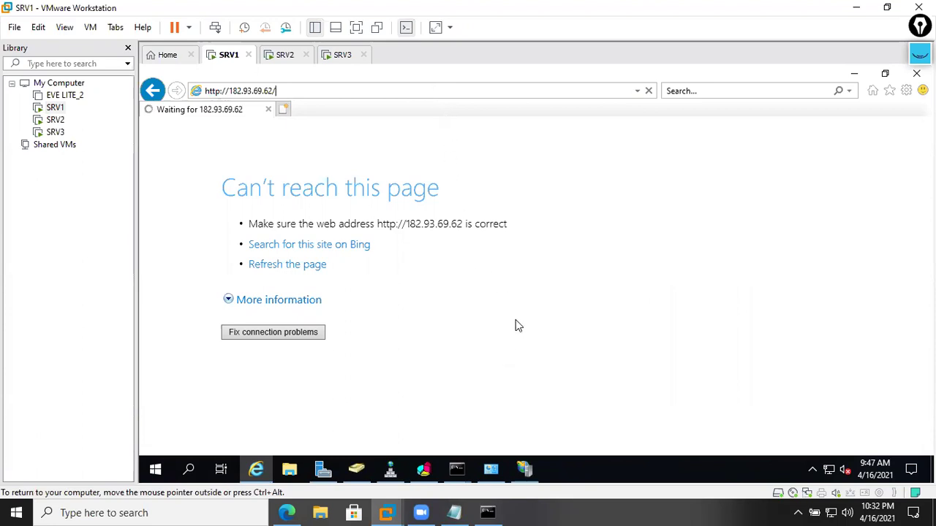
{"action": "left_click", "coordinate": [286, 512]}
{"action": "left_click", "coordinate": [187, 36]}
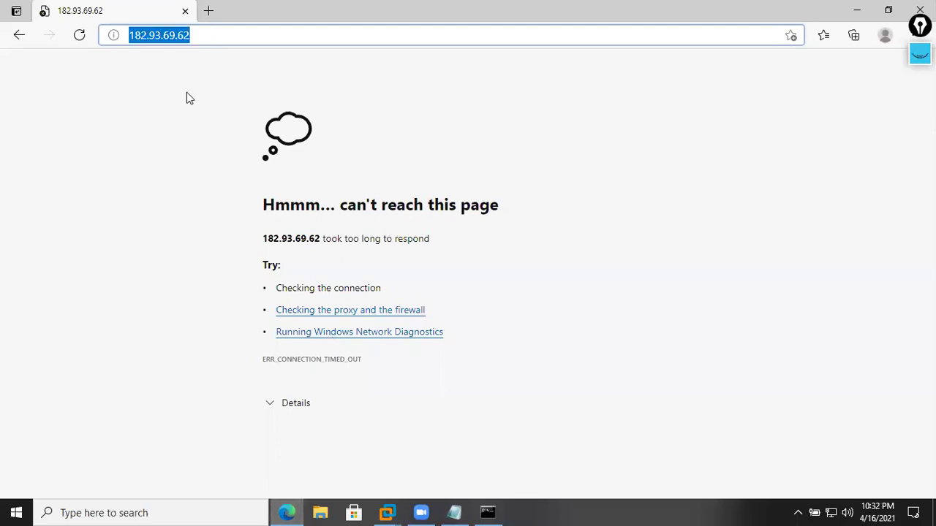
{"action": "type", "text": "ht"}
{"action": "key", "text": "Down"}
{"action": "key", "text": "Return"}
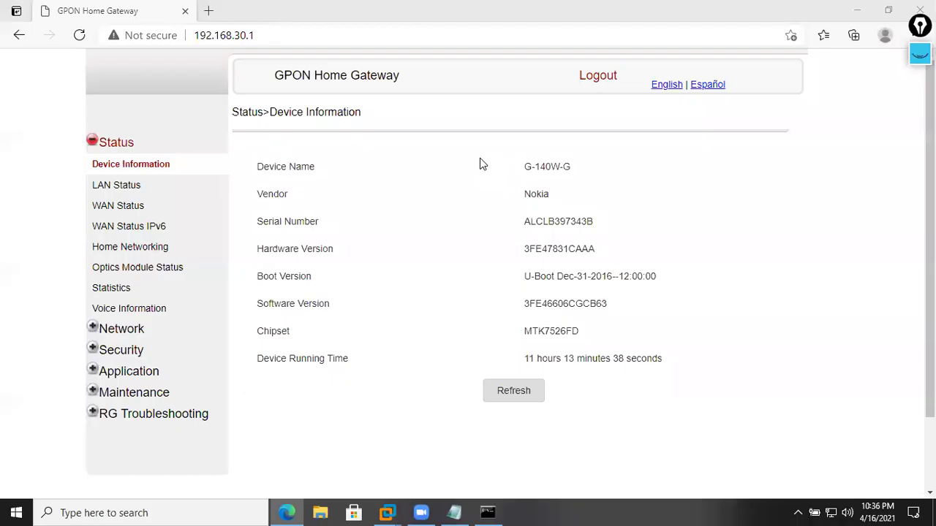
- Open Port Forwarding under Application and inspect the TCP 80~80 rule to 192.168.30.200
{"action": "left_click", "coordinate": [480, 164]}
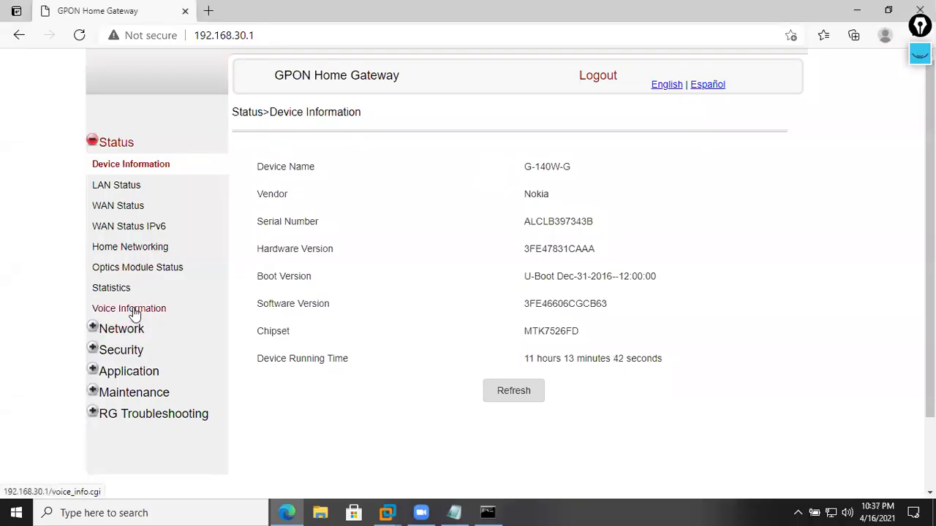
{"action": "left_click", "coordinate": [143, 373]}
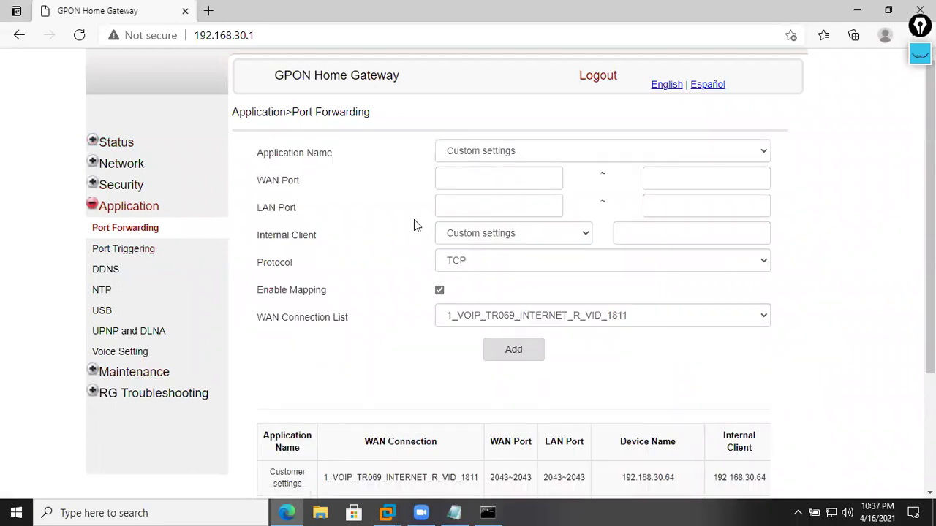
{"action": "scroll", "coordinate": [414, 219], "scroll_direction": "down", "scroll_amount": 2}
{"action": "left_click_drag", "start_coordinate": [326, 377], "coordinate": [531, 378]}
{"action": "left_click_drag", "start_coordinate": [566, 414], "coordinate": [595, 378]}
{"action": "left_click", "coordinate": [599, 406]}
{"action": "left_click_drag", "start_coordinate": [600, 414], "coordinate": [568, 382]}
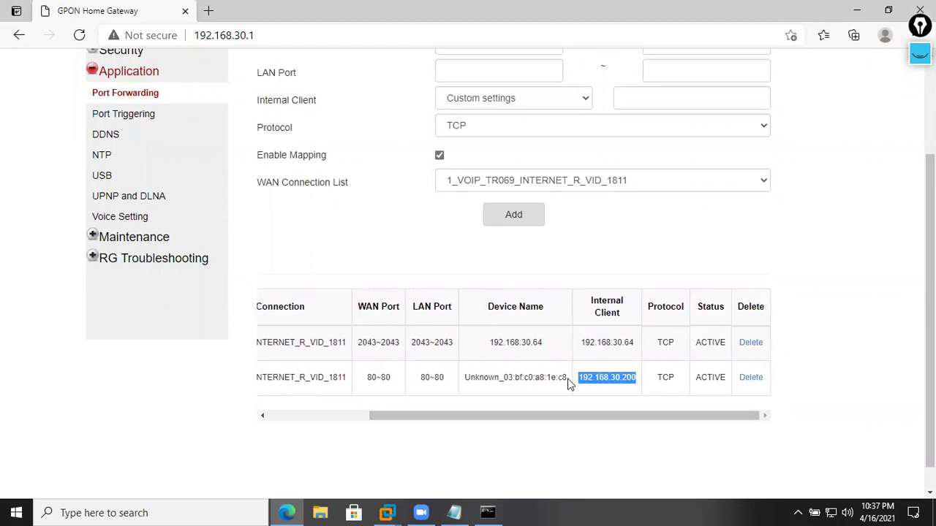
{"action": "left_click", "coordinate": [605, 388]}
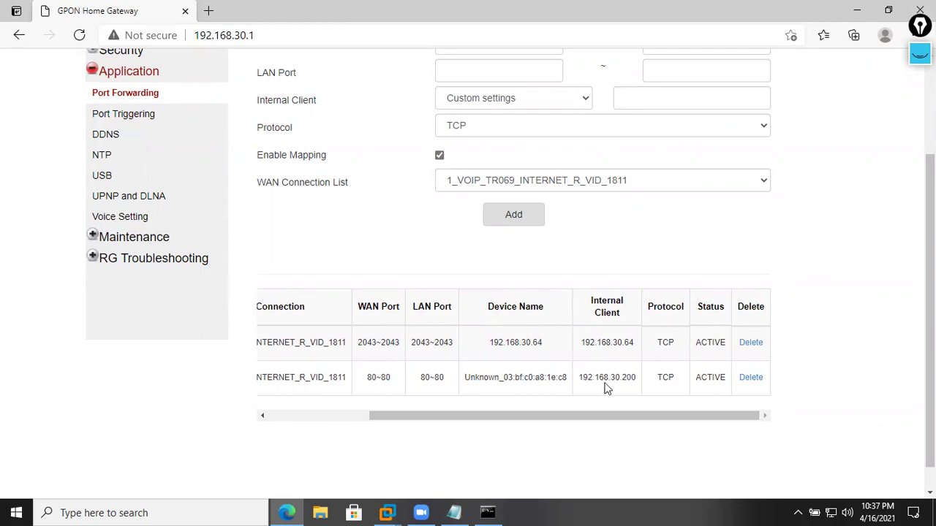
{"action": "left_click_drag", "start_coordinate": [582, 377], "coordinate": [633, 380]}
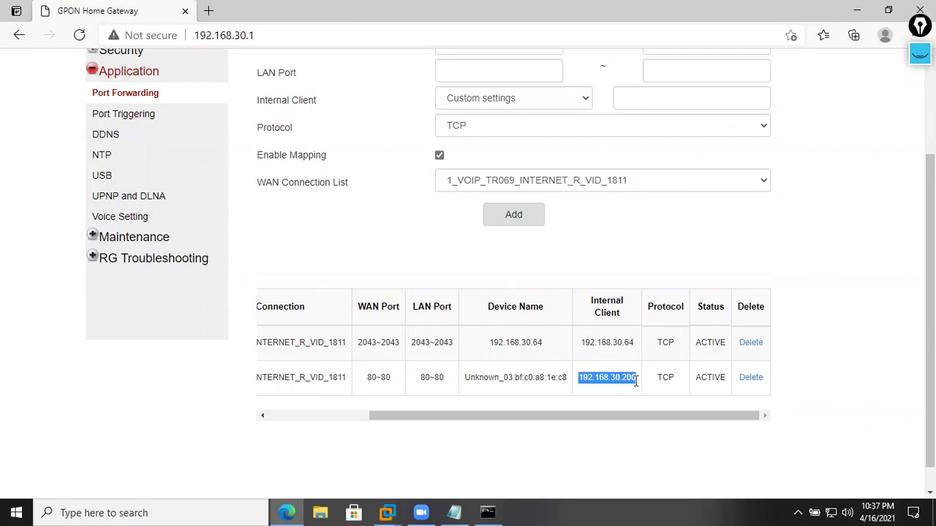
{"action": "left_click_drag", "start_coordinate": [454, 383], "coordinate": [423, 378]}
{"action": "left_click", "coordinate": [443, 381]}
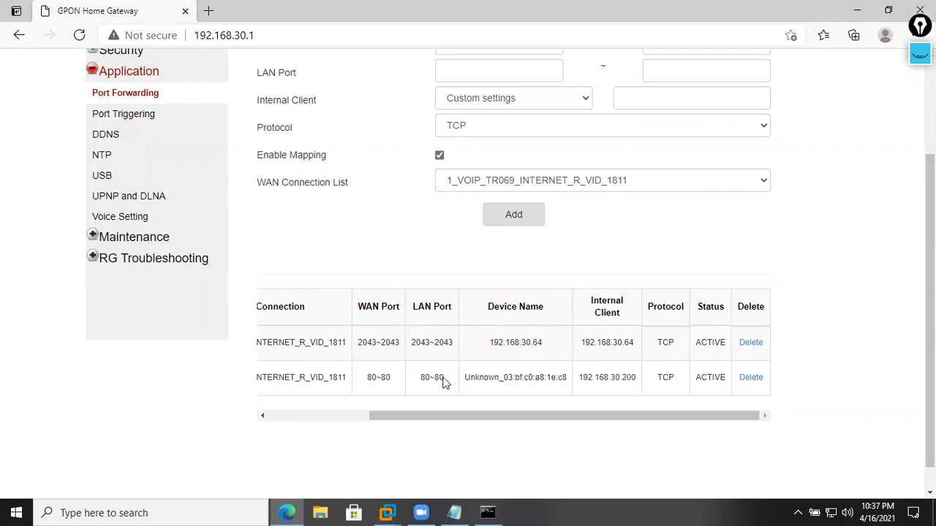
{"action": "scroll", "coordinate": [269, 163], "scroll_direction": "up", "scroll_amount": 2}
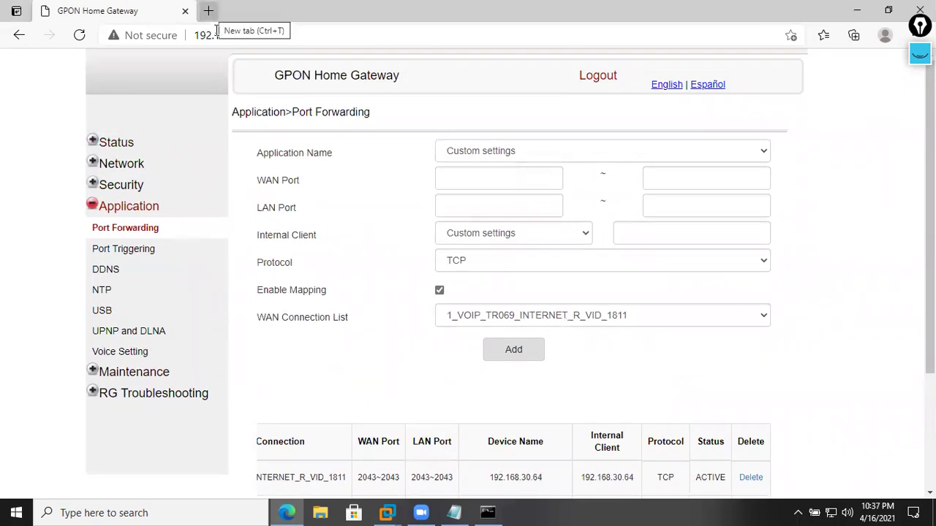
{"action": "left_click", "coordinate": [208, 10]}
{"action": "type", "text": "http"}
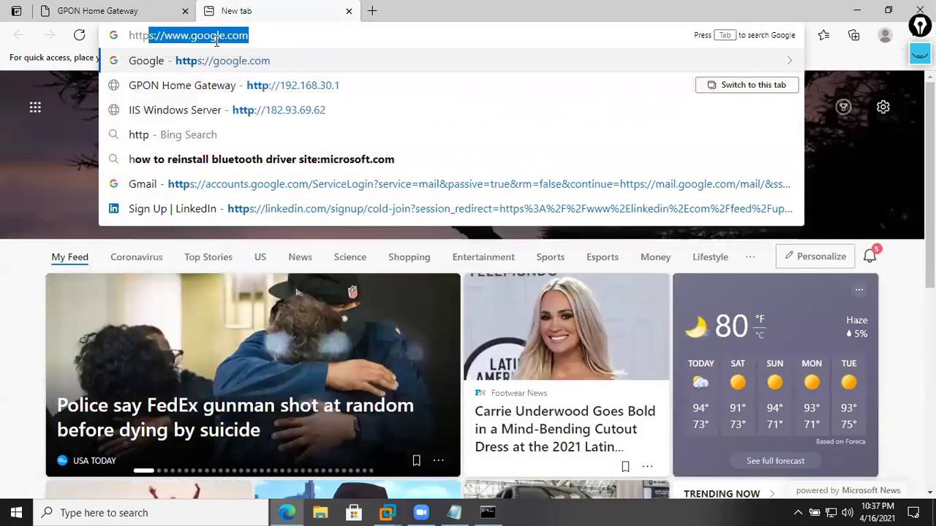
{"action": "type", "text": "://"}
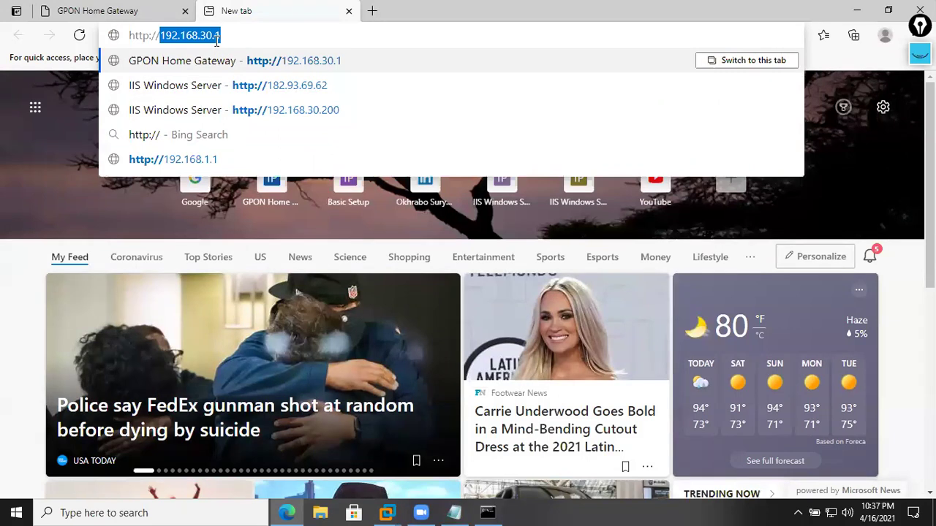
{"action": "key", "text": "Down"}
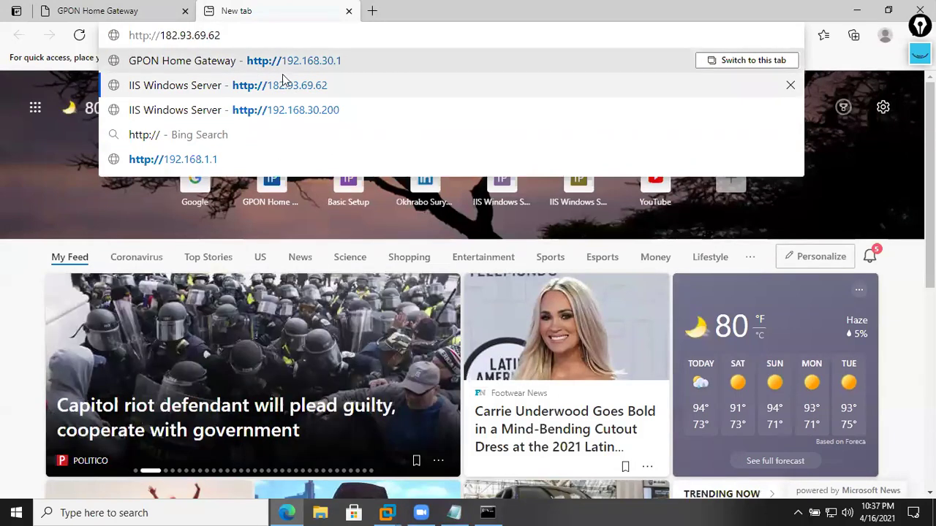
{"action": "left_click", "coordinate": [311, 89]}
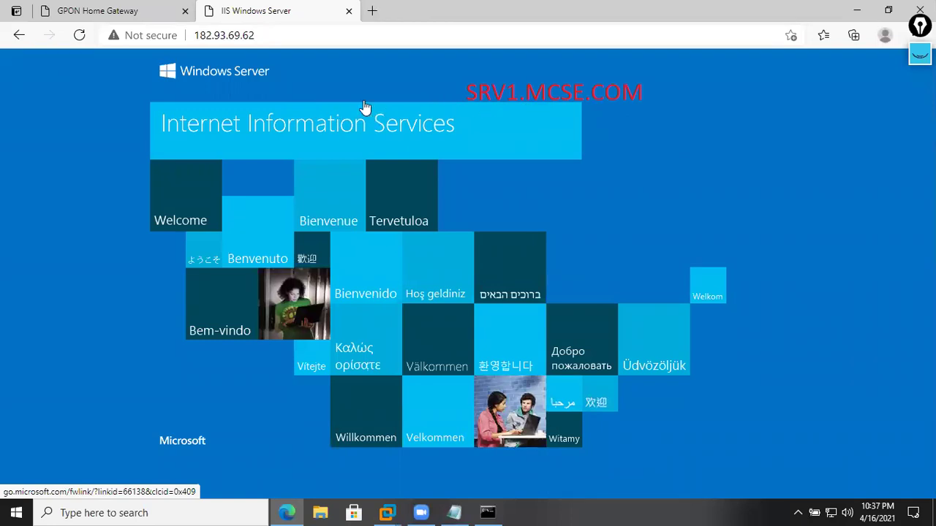
{"action": "mouse_move", "coordinate": [387, 513]}
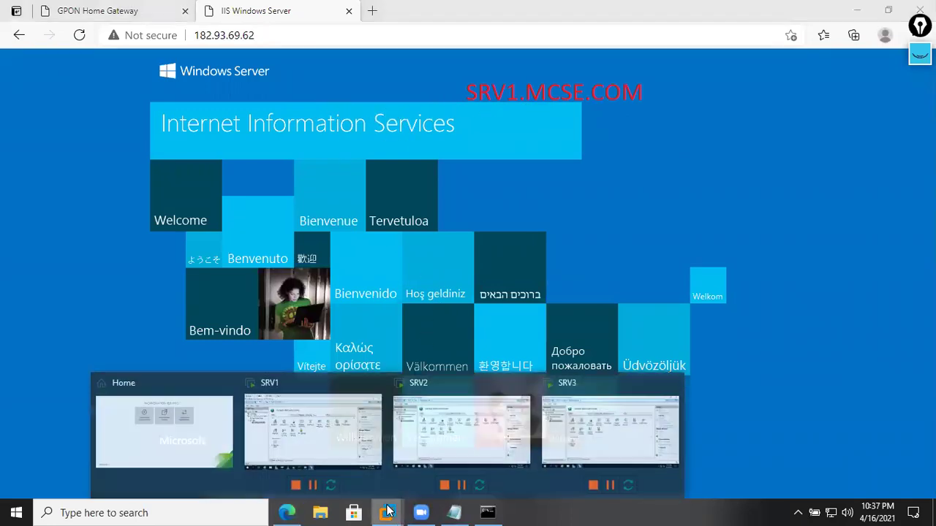
{"action": "left_click", "coordinate": [336, 439]}
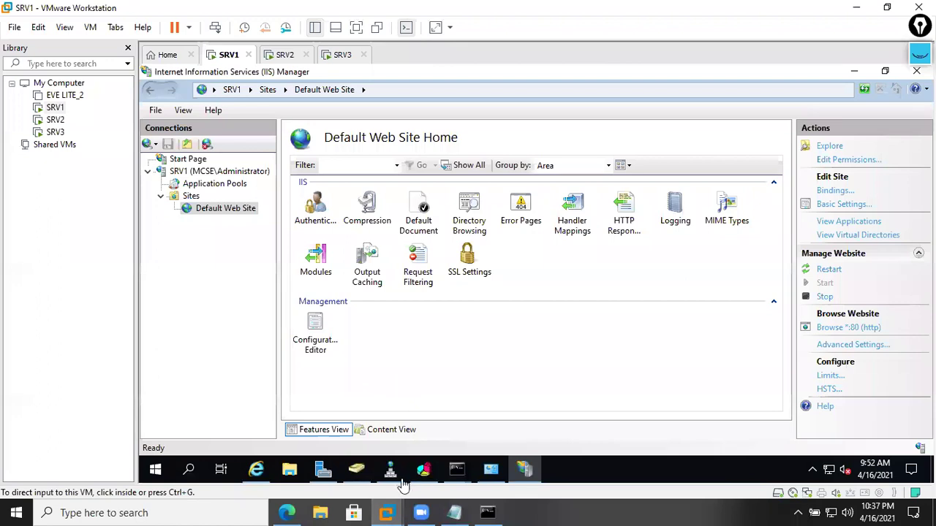
- Review SRV1's network connections and SRV3's Server Manager, then return to the SRV1 machine
{"action": "left_click", "coordinate": [323, 468]}
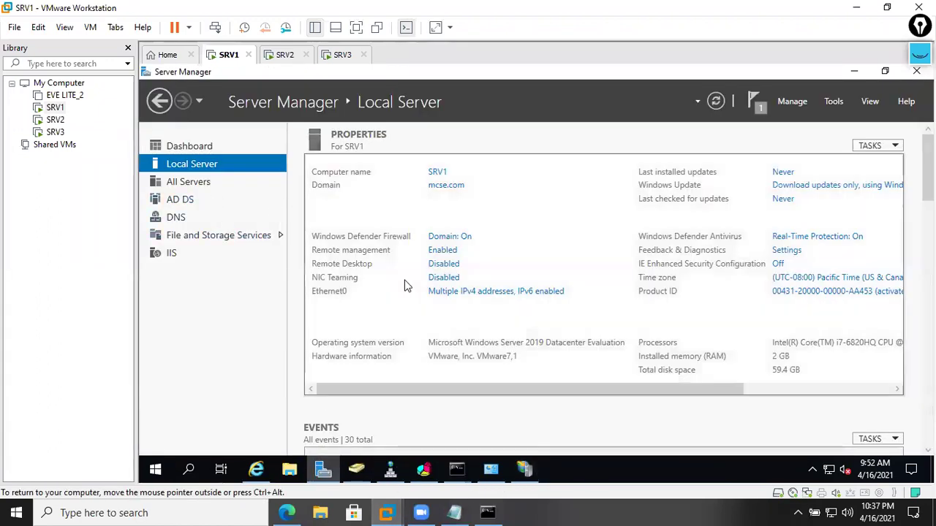
{"action": "left_click", "coordinate": [440, 291]}
{"action": "left_click", "coordinate": [795, 74]}
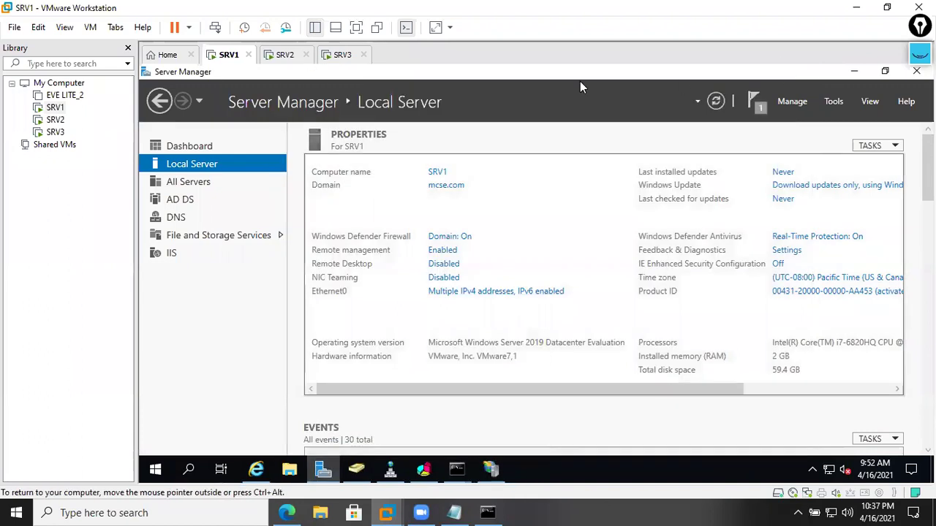
{"action": "left_click", "coordinate": [342, 54]}
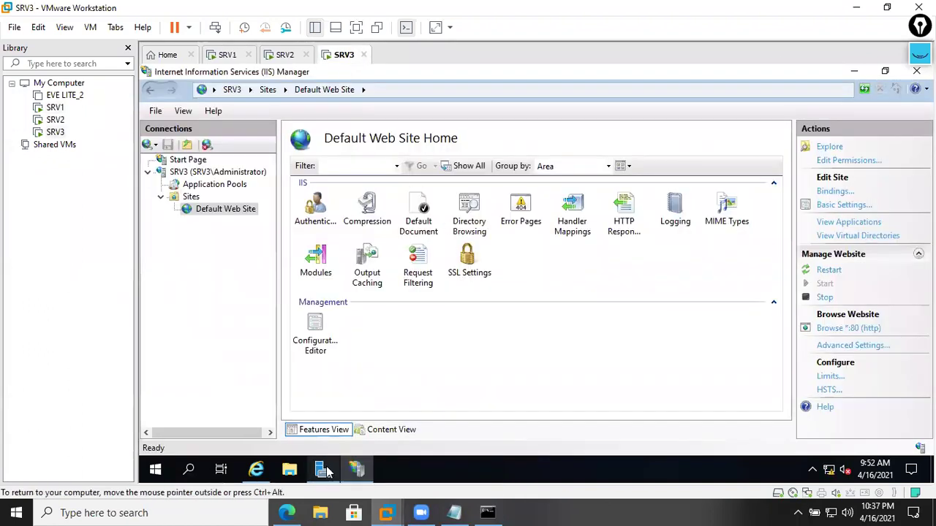
{"action": "left_click", "coordinate": [323, 469]}
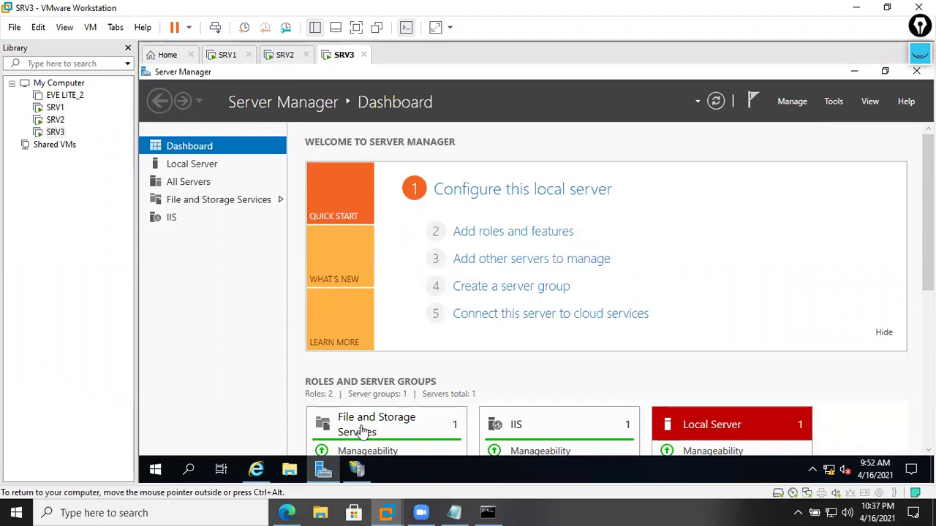
{"action": "left_click", "coordinate": [296, 511]}
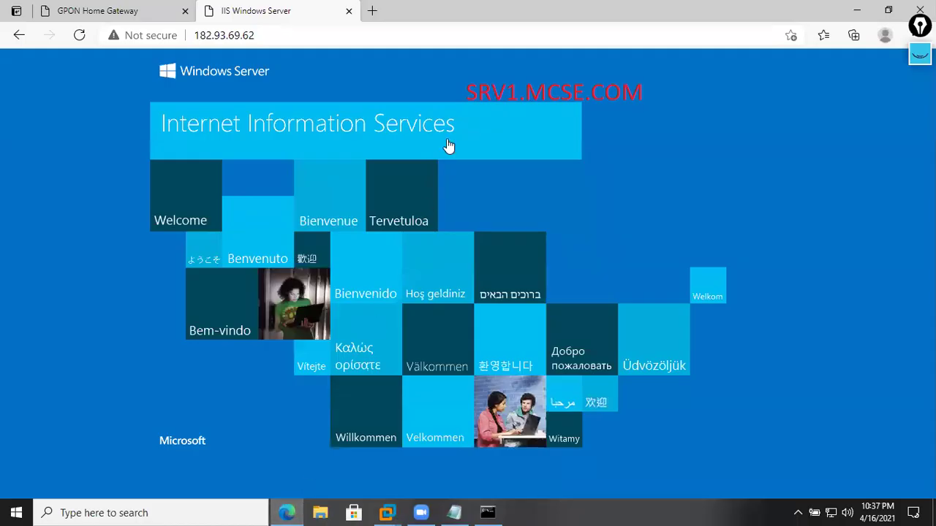
{"action": "left_click", "coordinate": [293, 511]}
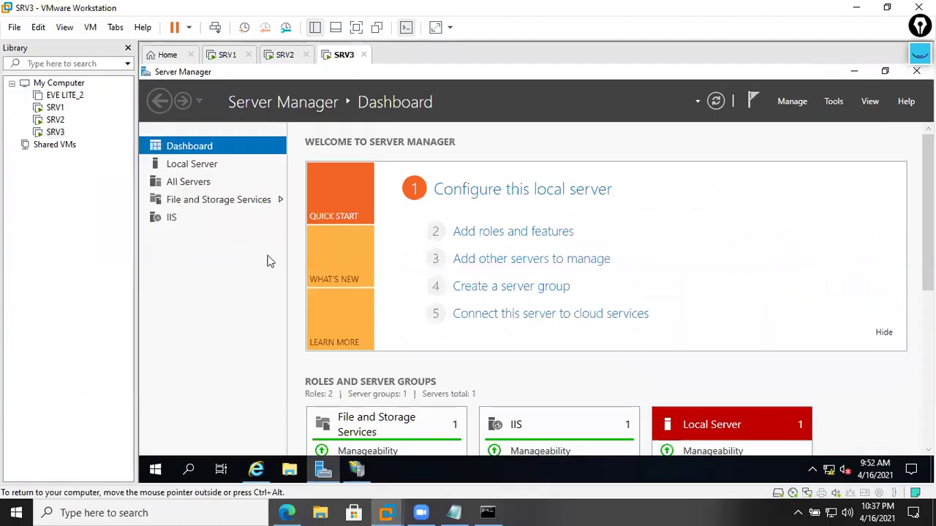
{"action": "left_click", "coordinate": [226, 55]}
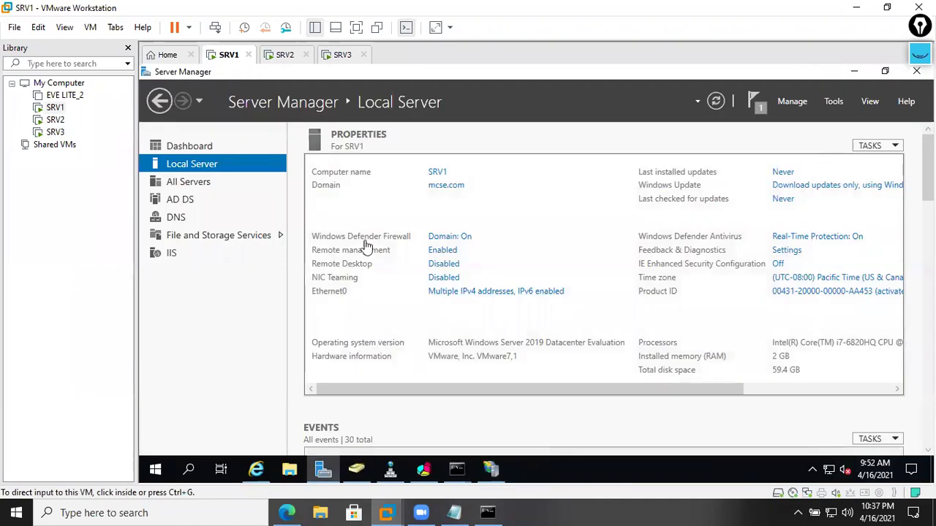
- Disable SRV1's Ethernet0 adapter in Network Connections and refresh the adapter list
{"action": "left_click", "coordinate": [490, 291]}
{"action": "left_click", "coordinate": [360, 164]}
{"action": "right_click", "coordinate": [360, 165]}
{"action": "left_click", "coordinate": [395, 211]}
{"action": "right_click", "coordinate": [398, 226]}
{"action": "left_click", "coordinate": [430, 277]}
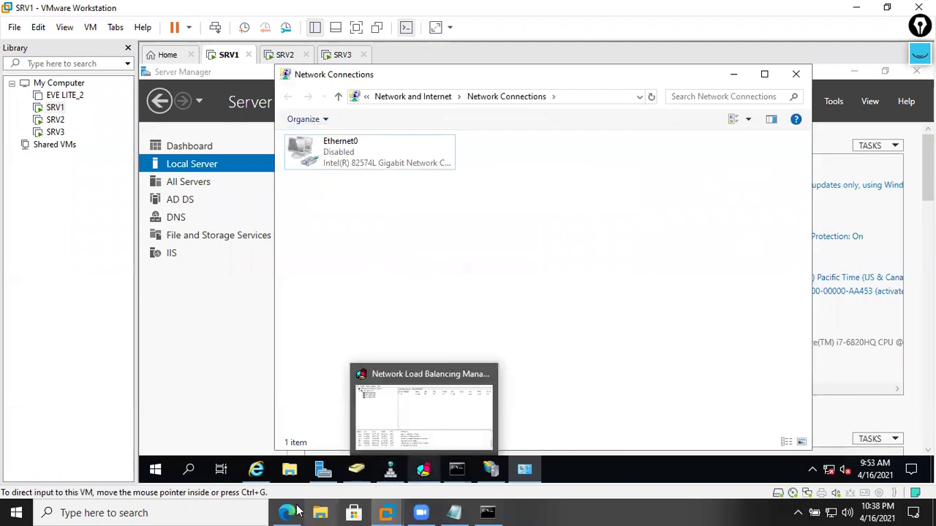
{"action": "left_click", "coordinate": [287, 513]}
{"action": "left_click", "coordinate": [286, 39]}
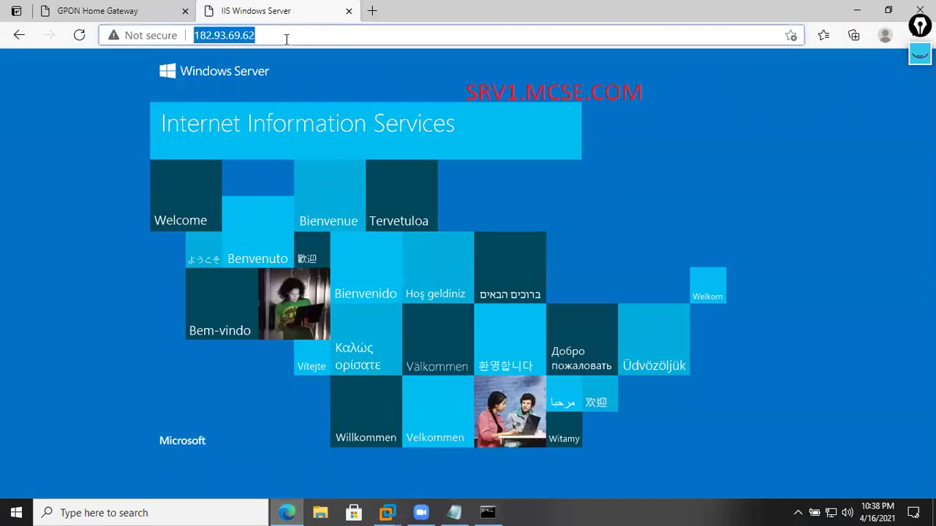
{"action": "key", "text": "Return"}
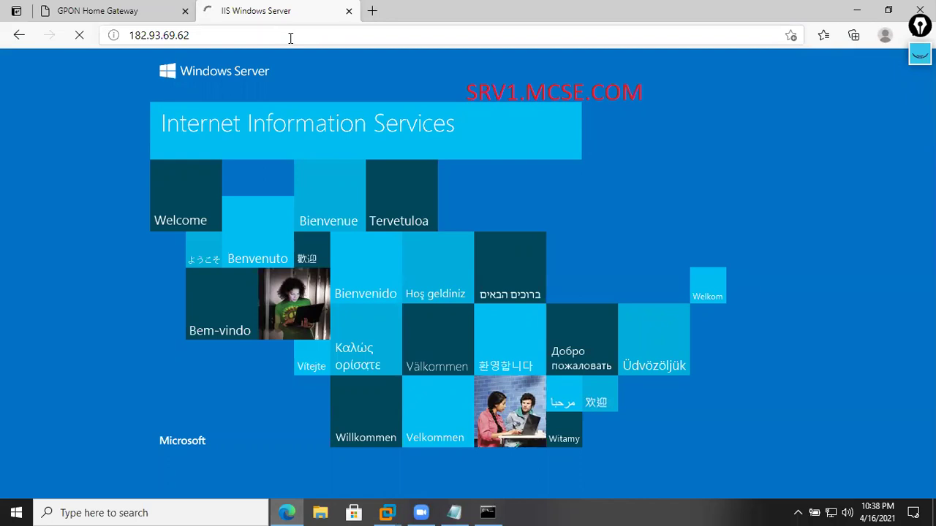
{"action": "left_click", "coordinate": [185, 11]}
{"action": "left_click", "coordinate": [217, 36]}
{"action": "left_click", "coordinate": [242, 36]}
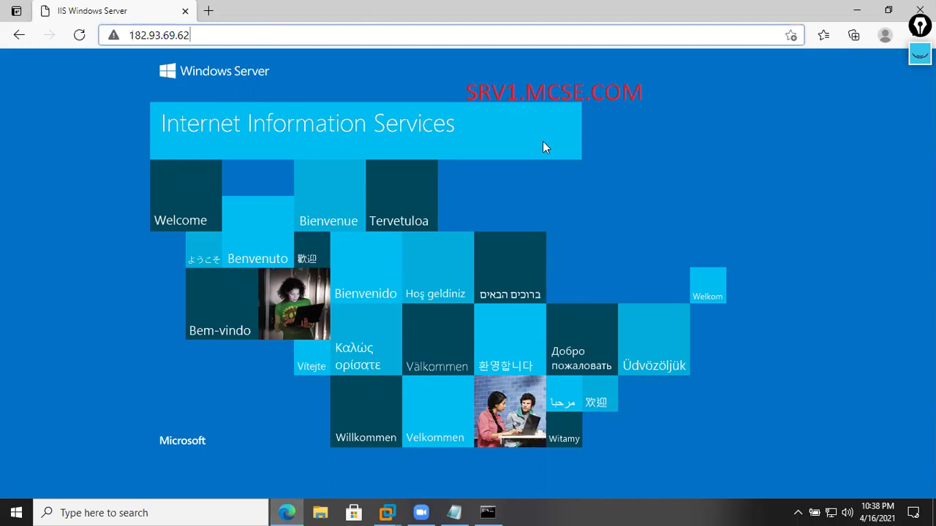
{"action": "key", "text": "Return"}
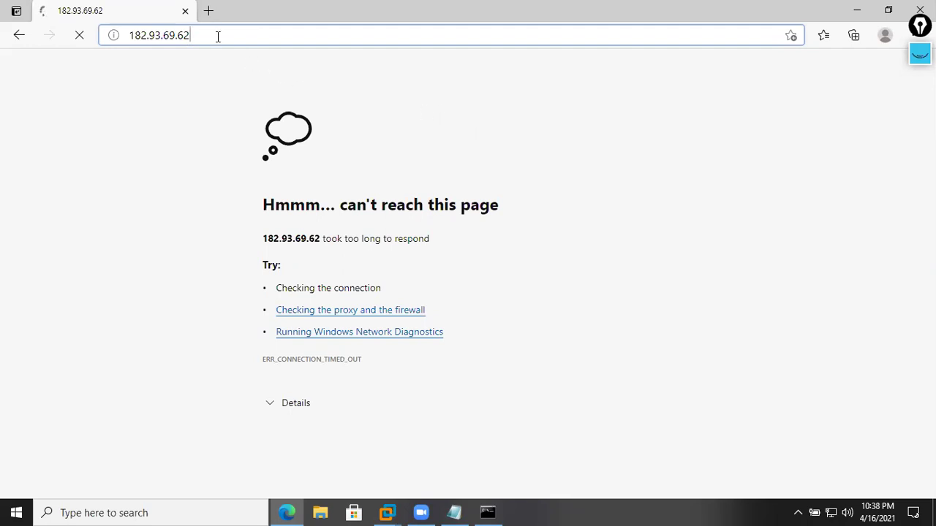
- Copy 182.93.69.62 into a new tab, load it, and close the failed error tab
{"action": "left_click_drag", "start_coordinate": [218, 37], "coordinate": [119, 44]}
{"action": "right_click", "coordinate": [185, 42]}
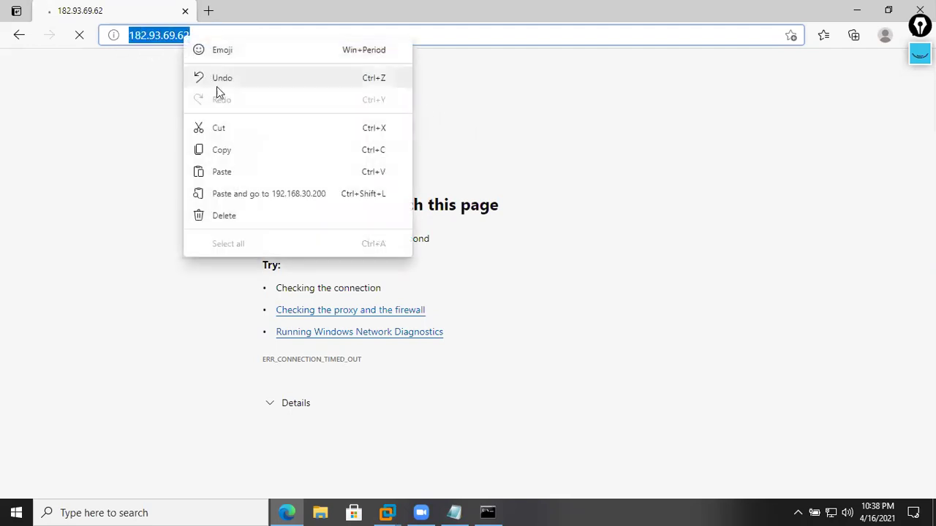
{"action": "left_click", "coordinate": [241, 150]}
{"action": "key", "text": "ctrl+t"}
{"action": "right_click", "coordinate": [219, 37]}
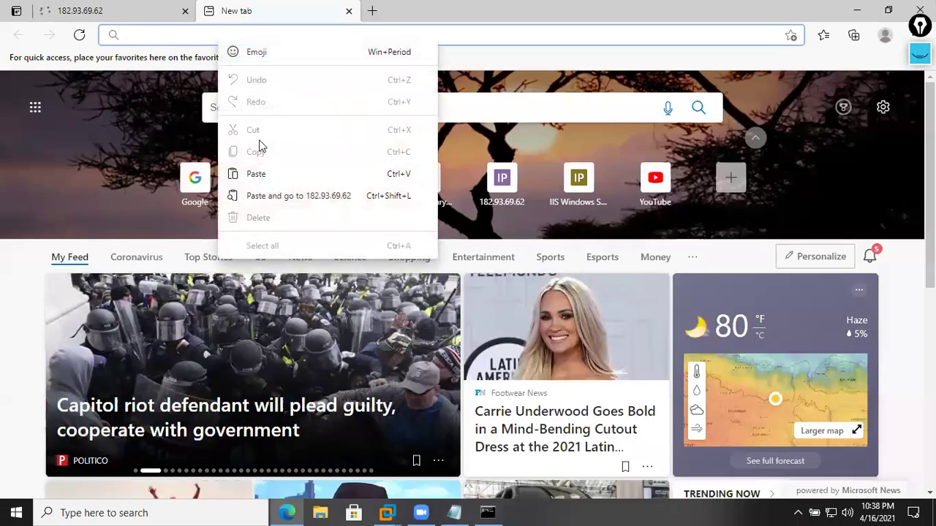
{"action": "left_click", "coordinate": [270, 172]}
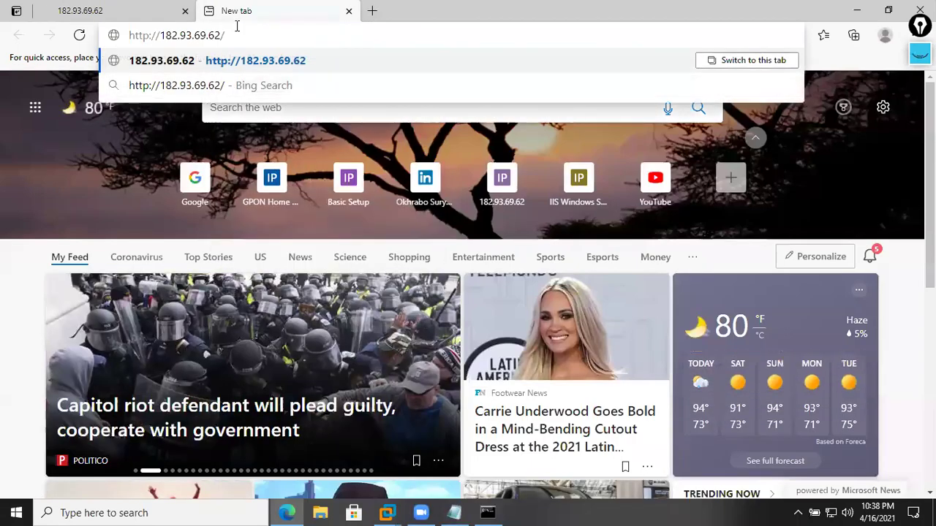
{"action": "key", "text": "Return"}
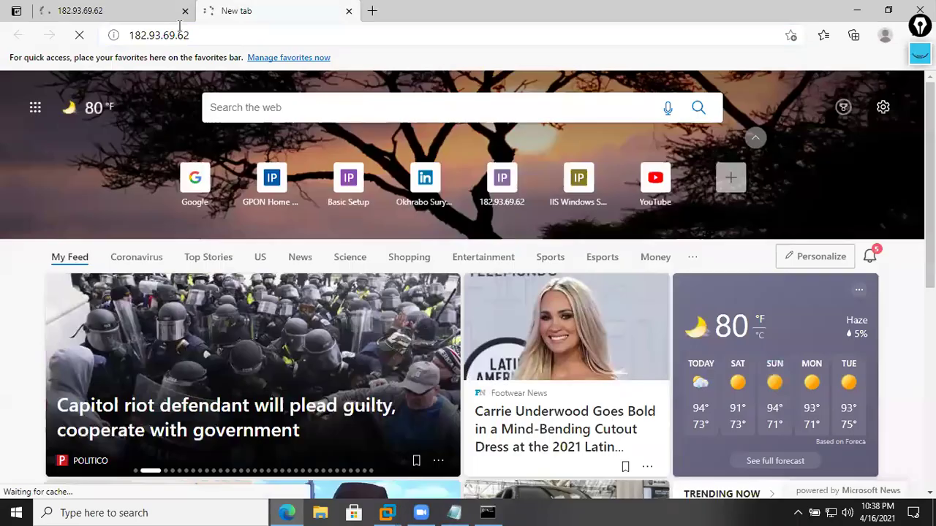
{"action": "left_click", "coordinate": [231, 35]}
{"action": "key", "text": "Return"}
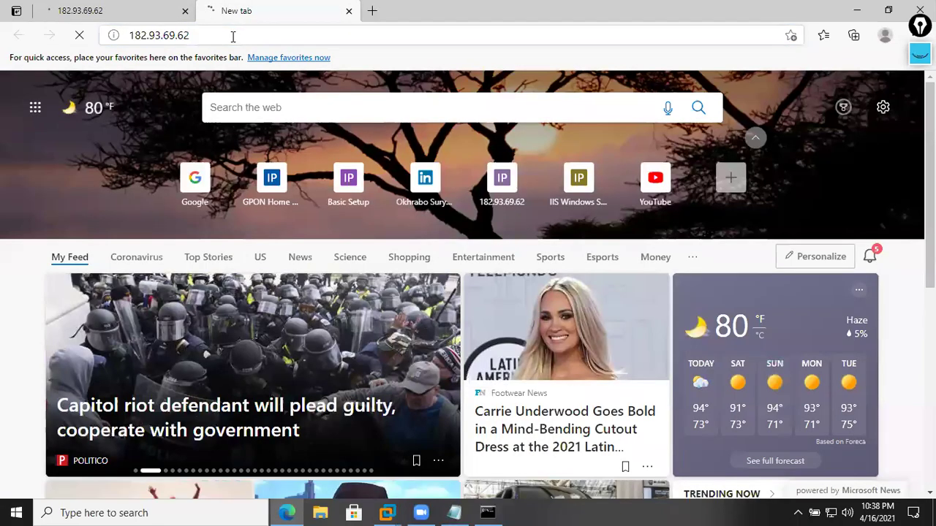
{"action": "left_click", "coordinate": [147, 13]}
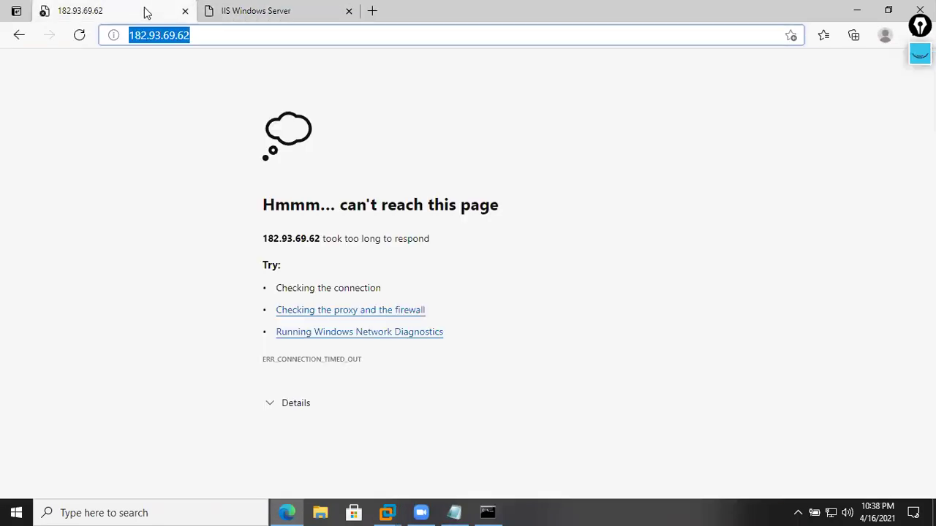
{"action": "left_click", "coordinate": [185, 11]}
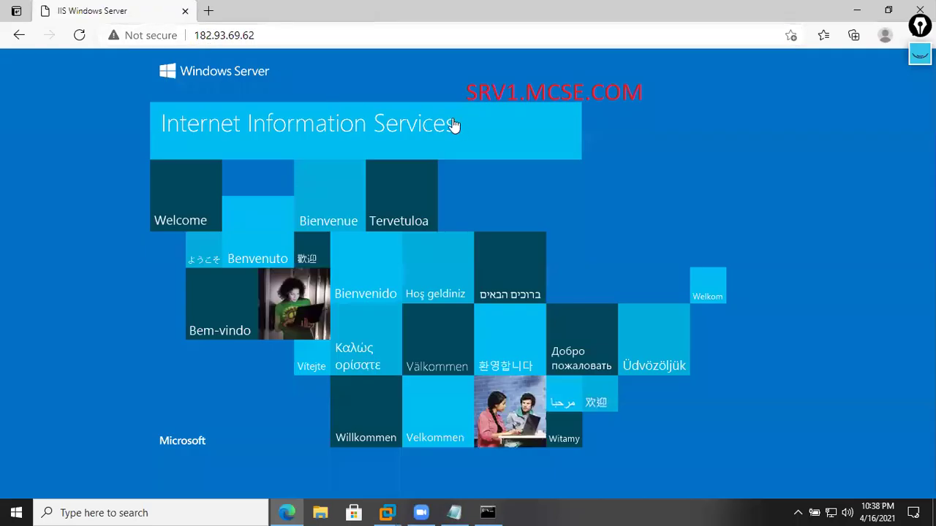
- Reload the IIS page at 182.93.69.62 and bring up link options on it
{"action": "left_click", "coordinate": [264, 35]}
{"action": "key", "text": "Return"}
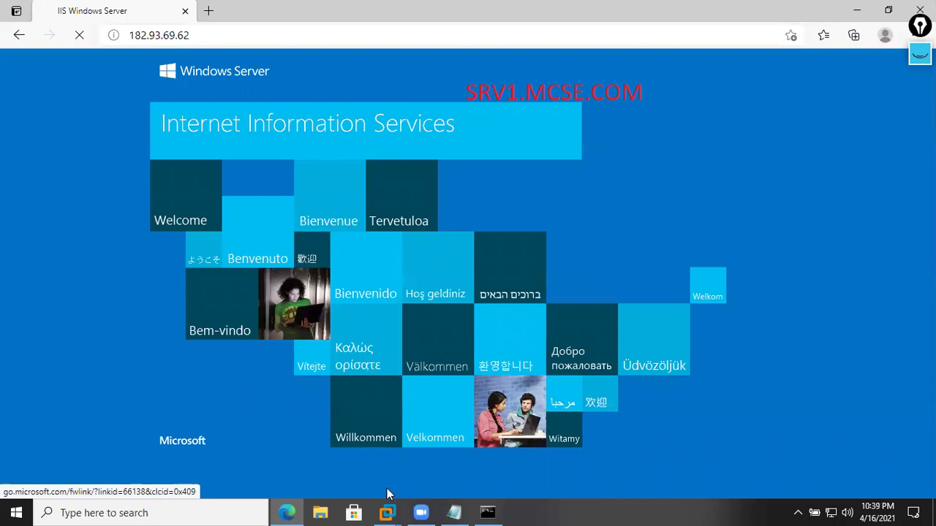
{"action": "left_click", "coordinate": [234, 34]}
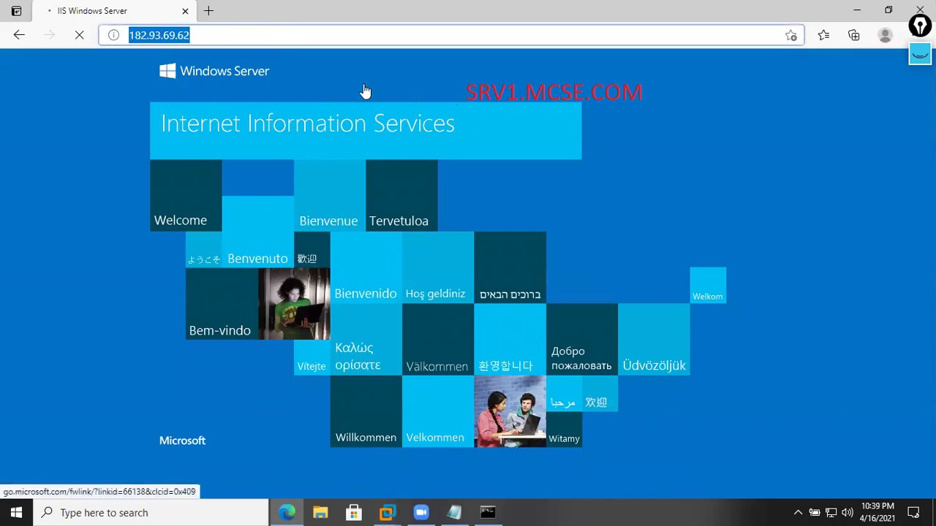
{"action": "left_click", "coordinate": [550, 74]}
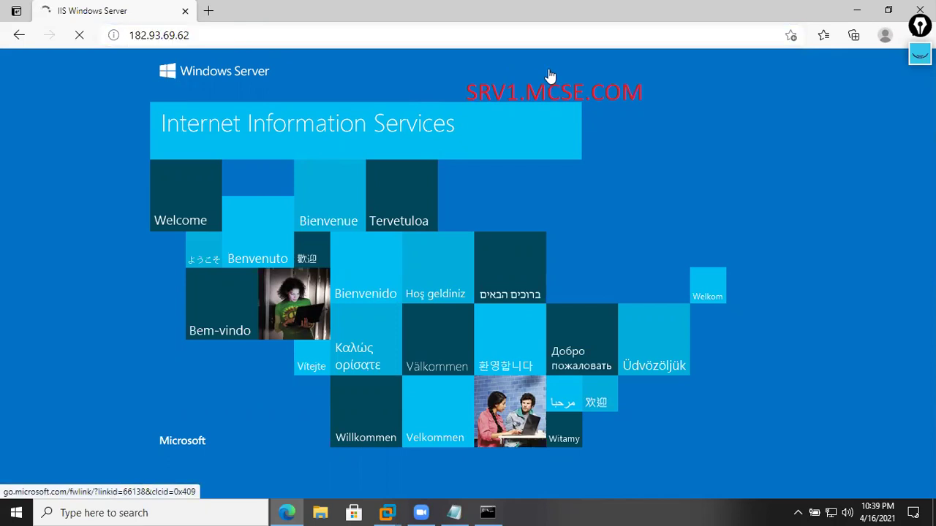
{"action": "right_click", "coordinate": [546, 72]}
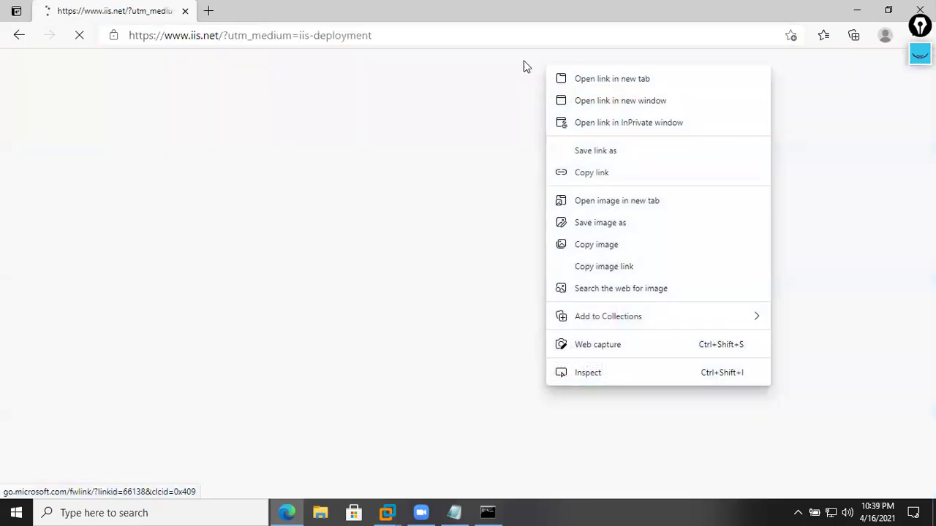
- Load 182.93.69.62 from the address suggestions in a new tab, close the old tab, and restore down Edge
{"action": "key", "text": "ctrl+t"}
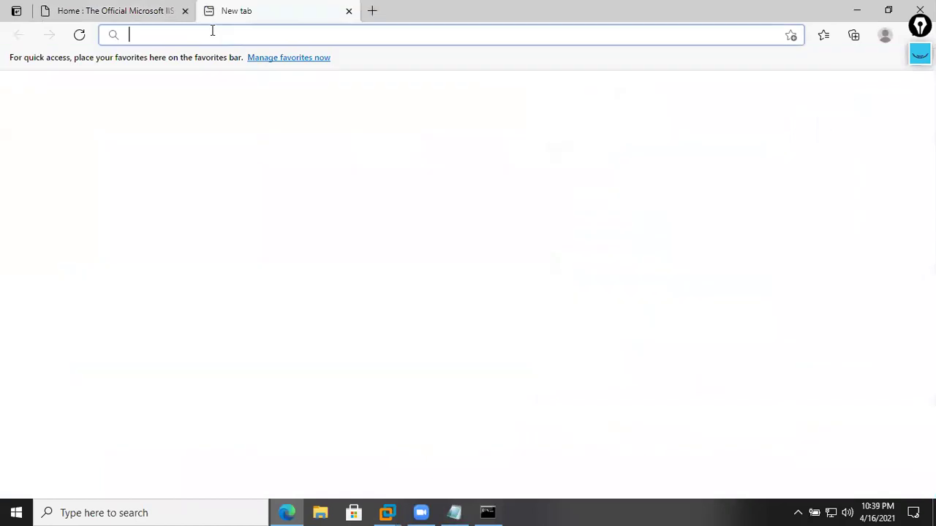
{"action": "right_click", "coordinate": [199, 34]}
{"action": "left_click", "coordinate": [220, 38]}
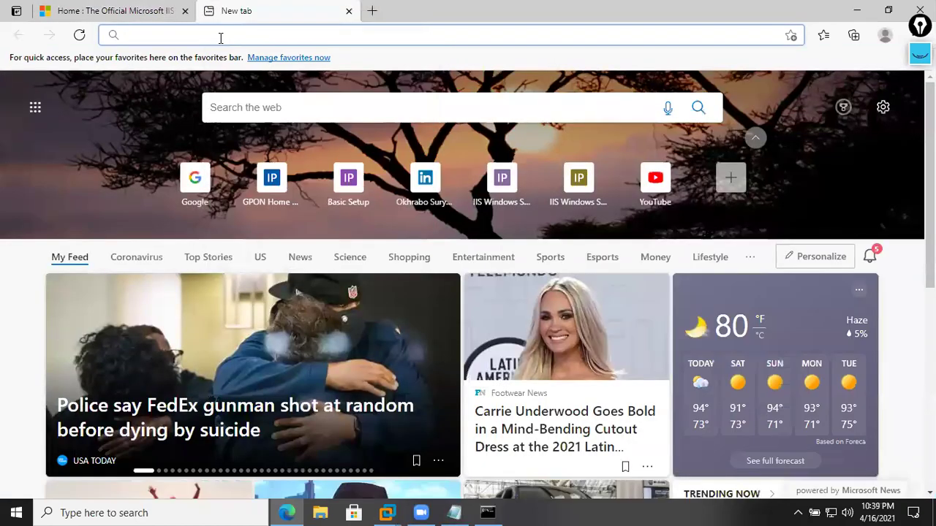
{"action": "type", "text": "htt"}
{"action": "key", "text": "Down"}
{"action": "key", "text": "Down"}
{"action": "key", "text": "Return"}
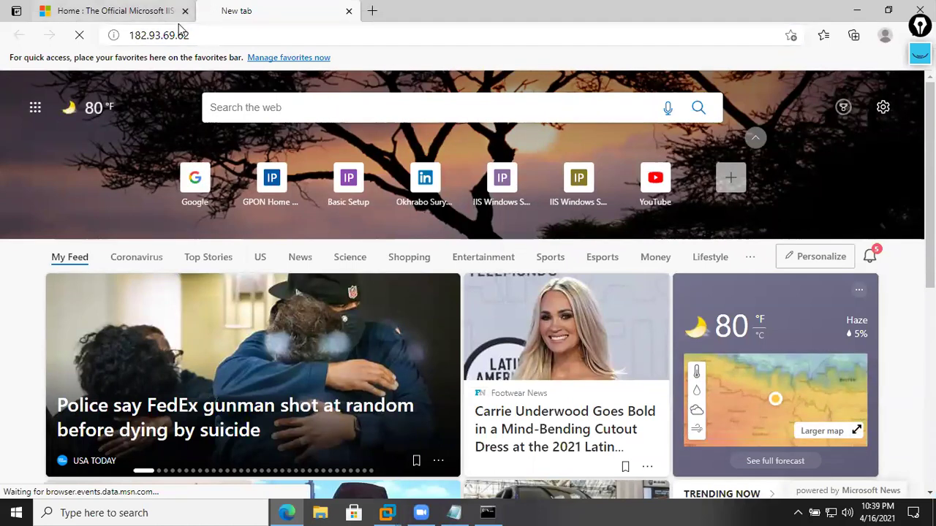
{"action": "left_click", "coordinate": [216, 32]}
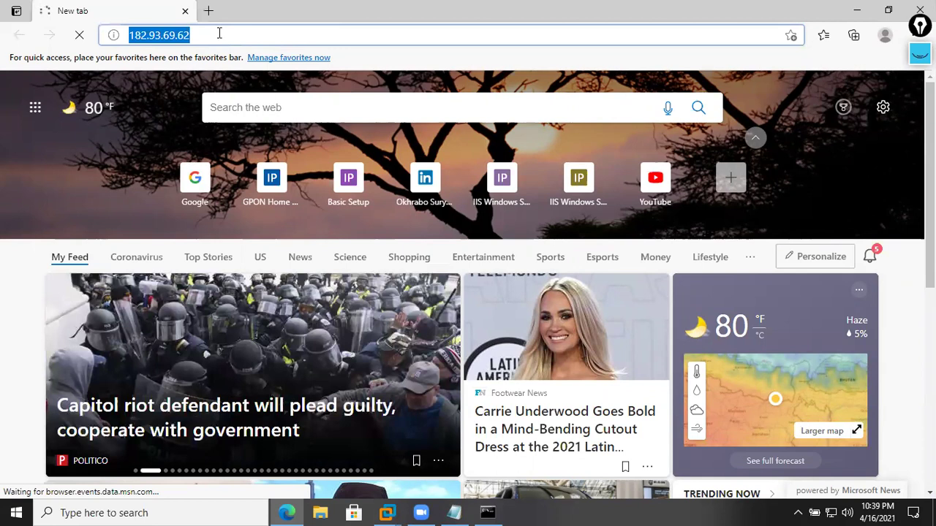
{"action": "left_click", "coordinate": [219, 33]}
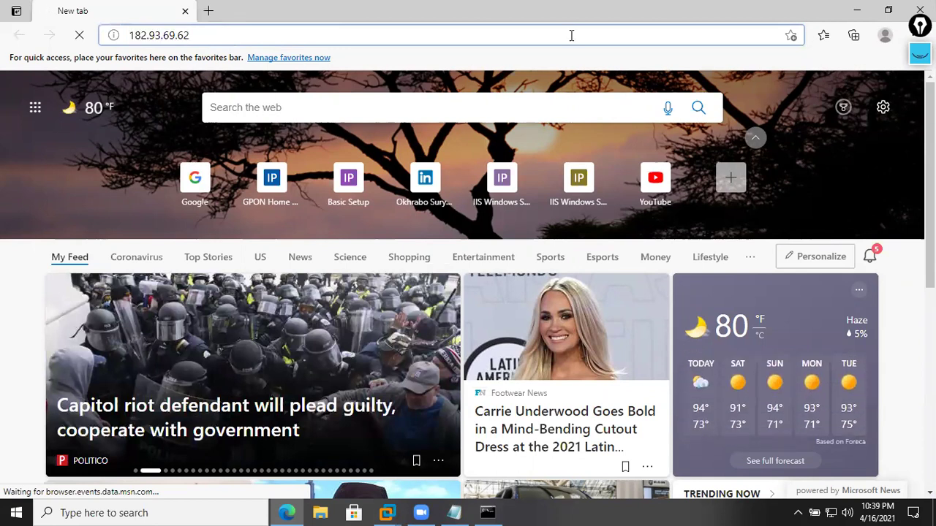
{"action": "left_click", "coordinate": [888, 10]}
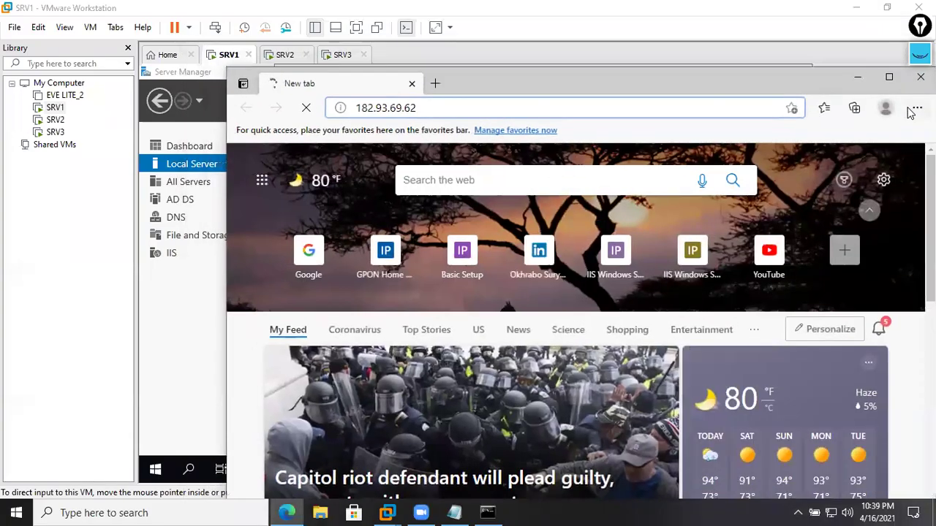
- Open Edge Settings from the ... menu and maximize the Settings window
{"action": "left_click", "coordinate": [889, 76]}
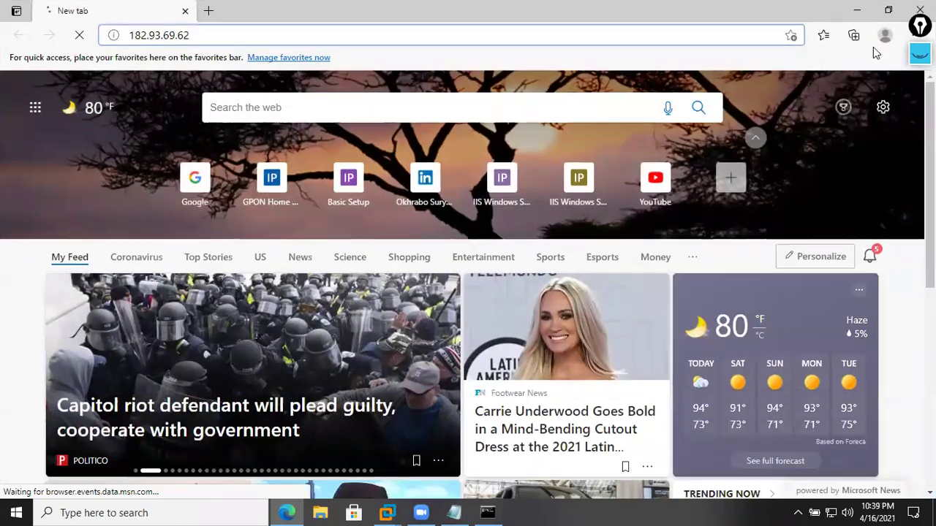
{"action": "left_click", "coordinate": [888, 10]}
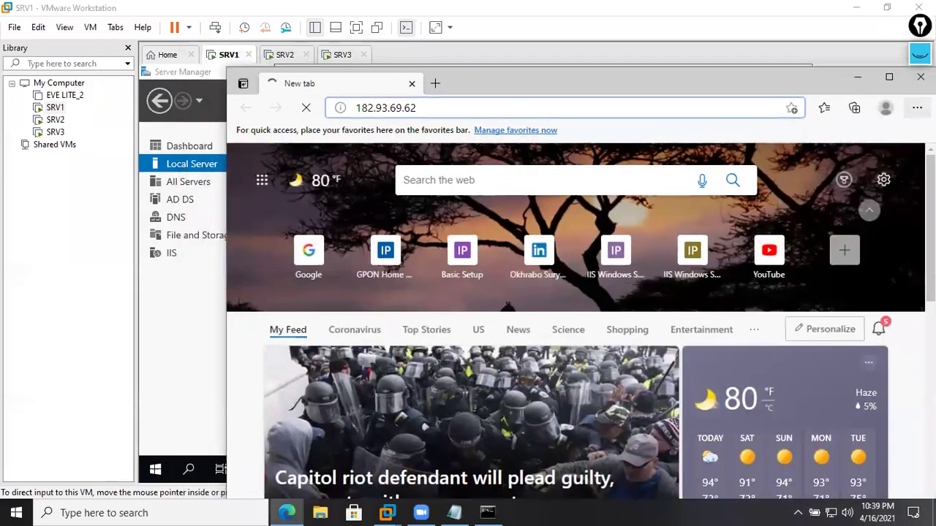
{"action": "left_click", "coordinate": [917, 107]}
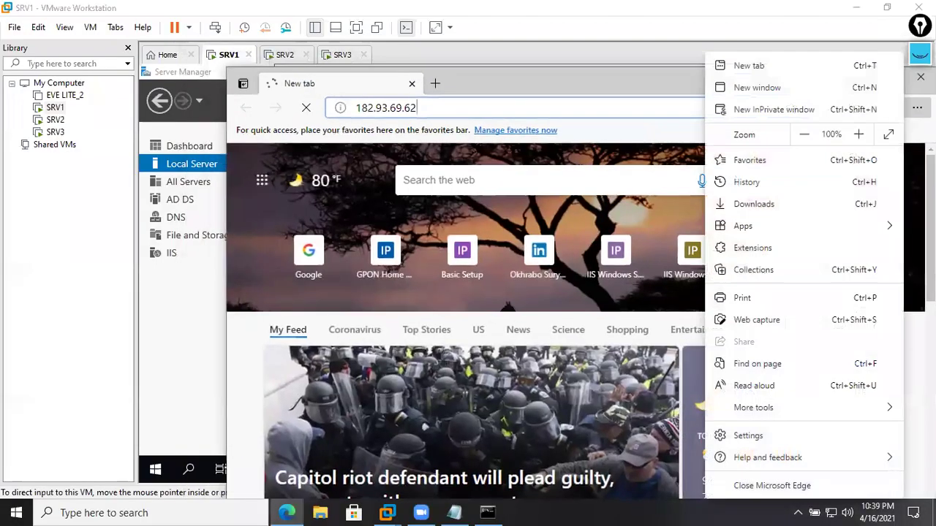
{"action": "left_click", "coordinate": [797, 438]}
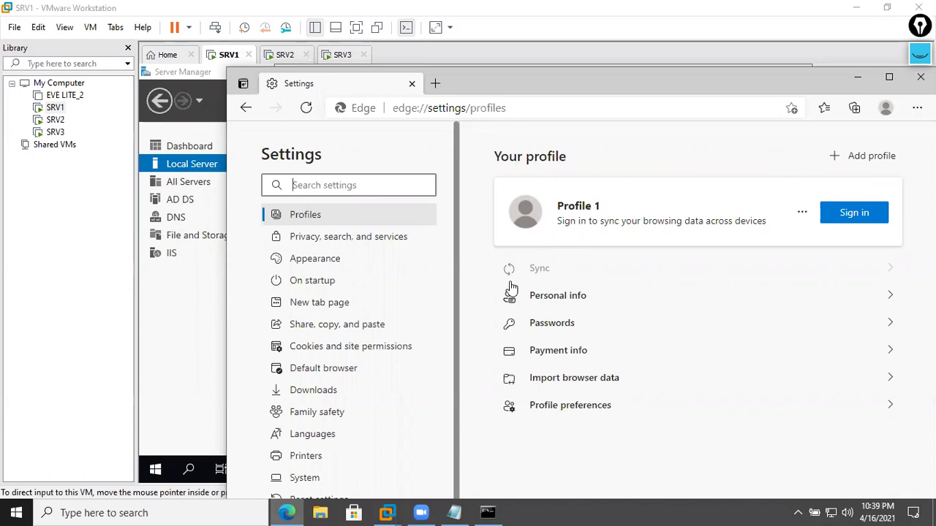
{"action": "scroll", "coordinate": [346, 365], "scroll_direction": "down", "scroll_amount": 1}
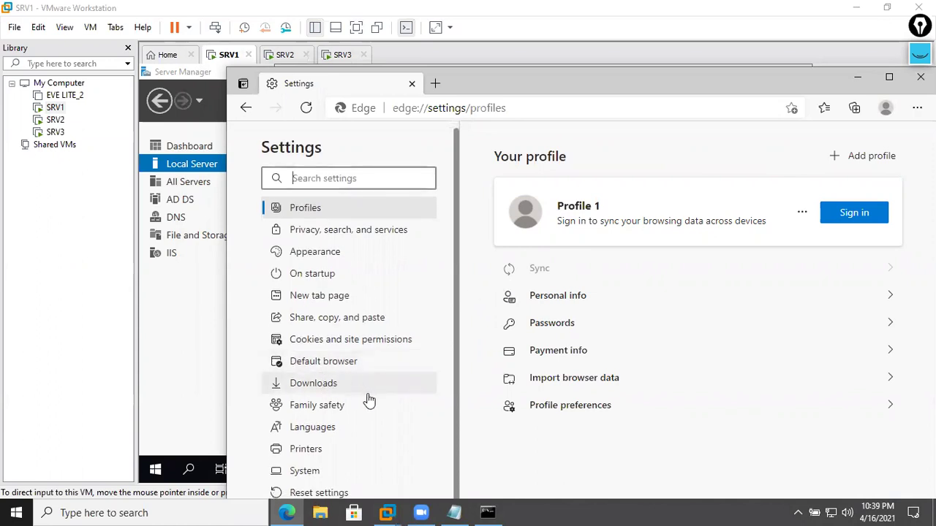
{"action": "double_click", "coordinate": [685, 85]}
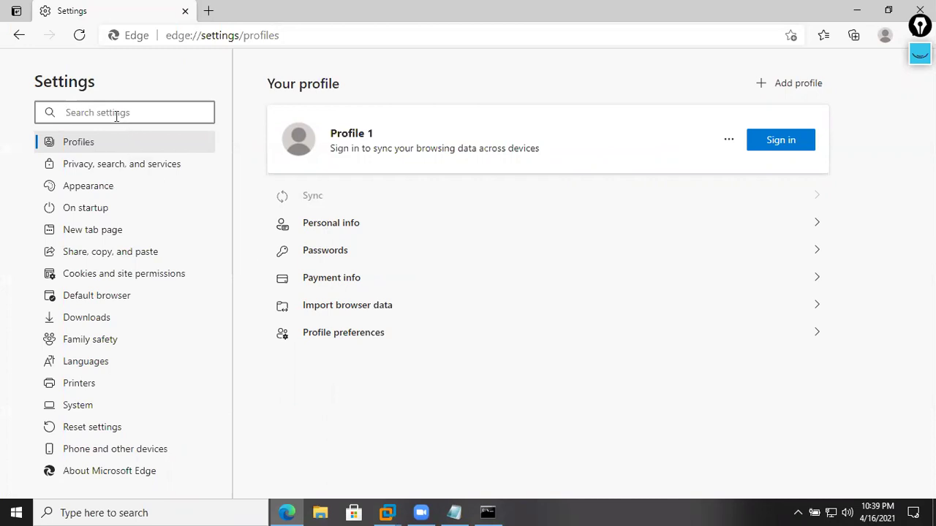
- Go back and load the 192.168.30.200 IIS page from the http address suggestions
{"action": "left_click", "coordinate": [17, 38]}
{"action": "left_click", "coordinate": [161, 36]}
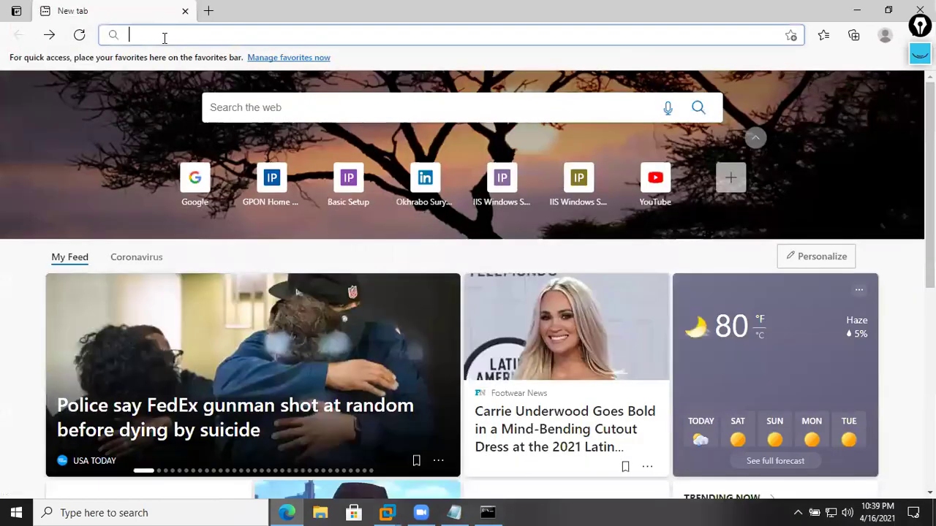
{"action": "type", "text": "j"}
{"action": "key", "text": "BackSpace"}
{"action": "type", "text": "htpp"}
{"action": "key", "text": "BackSpace"}
{"action": "key", "text": "BackSpace"}
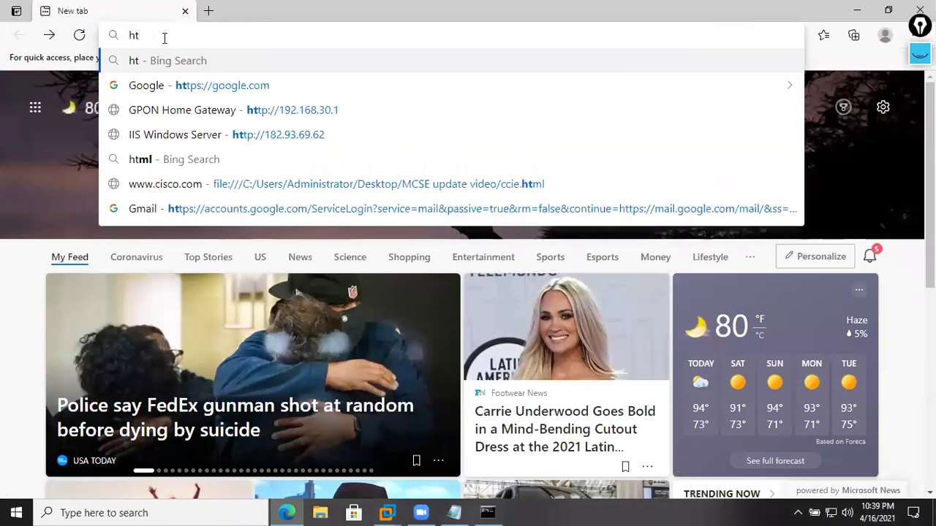
{"action": "type", "text": "tp:/"}
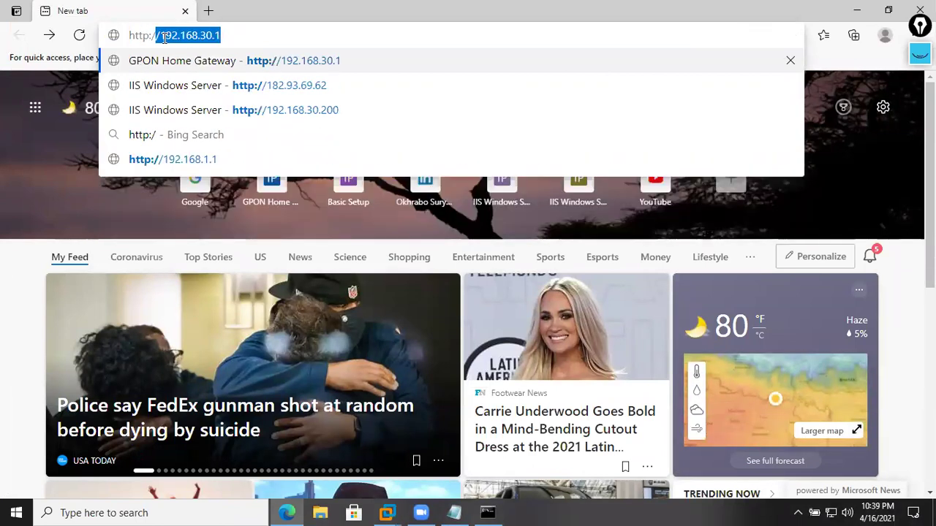
{"action": "key", "text": "Down"}
{"action": "key", "text": "Down"}
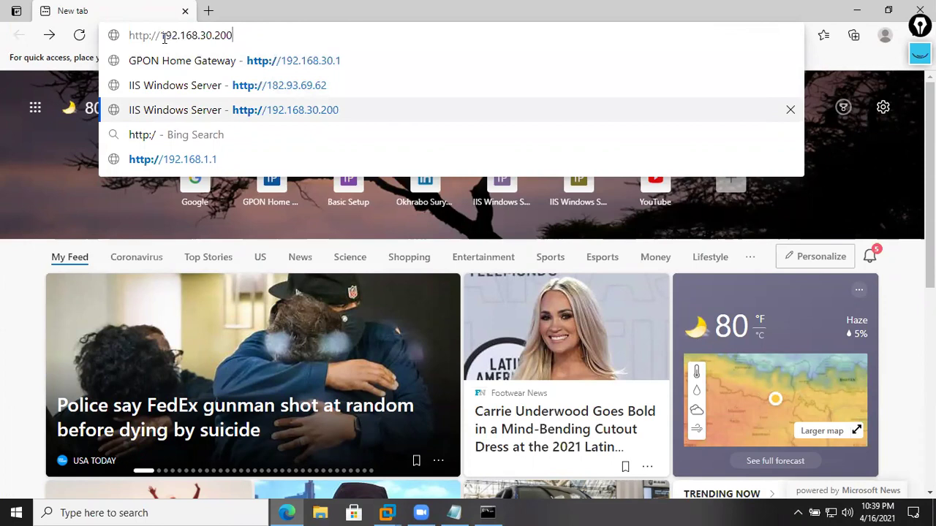
{"action": "key", "text": "Return"}
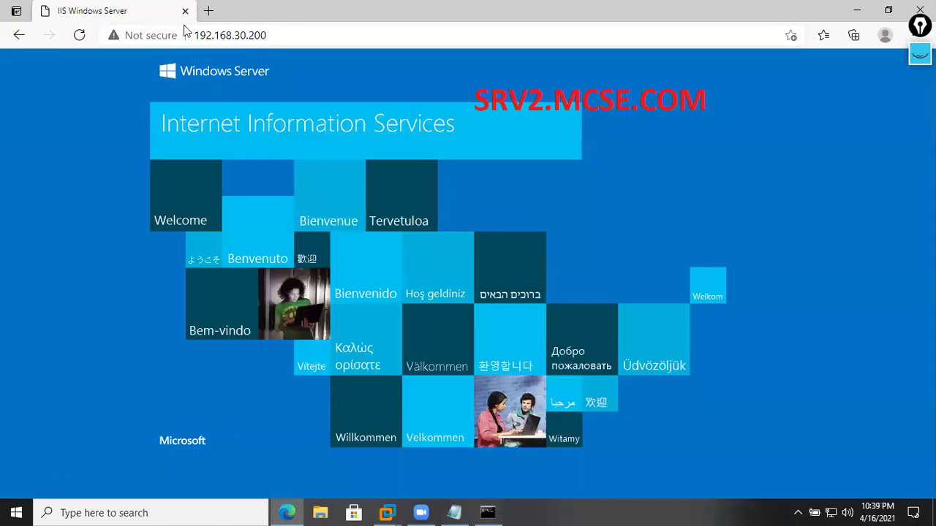
- Load 182.93.69.62 in a second tab from the address suggestions
{"action": "left_click", "coordinate": [208, 10]}
{"action": "type", "text": "ht"}
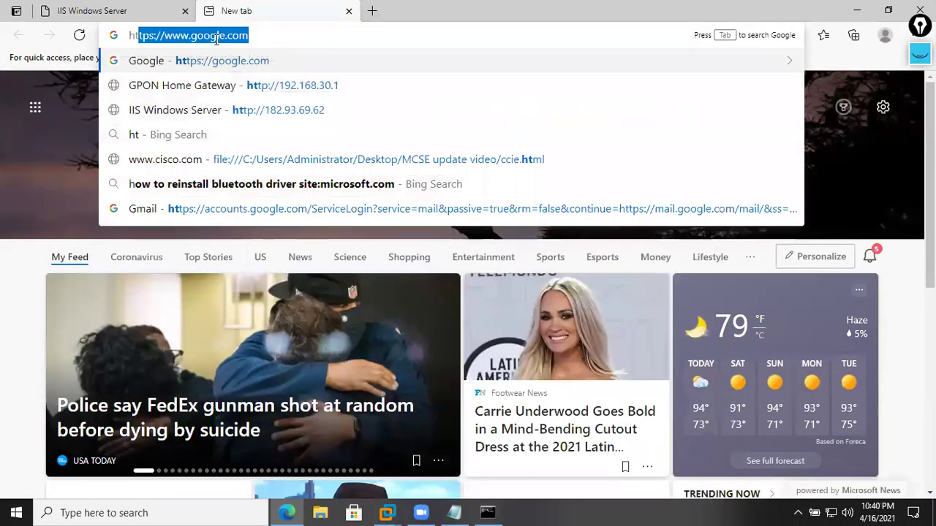
{"action": "key", "text": "Down"}
{"action": "key", "text": "Down"}
{"action": "key", "text": "Return"}
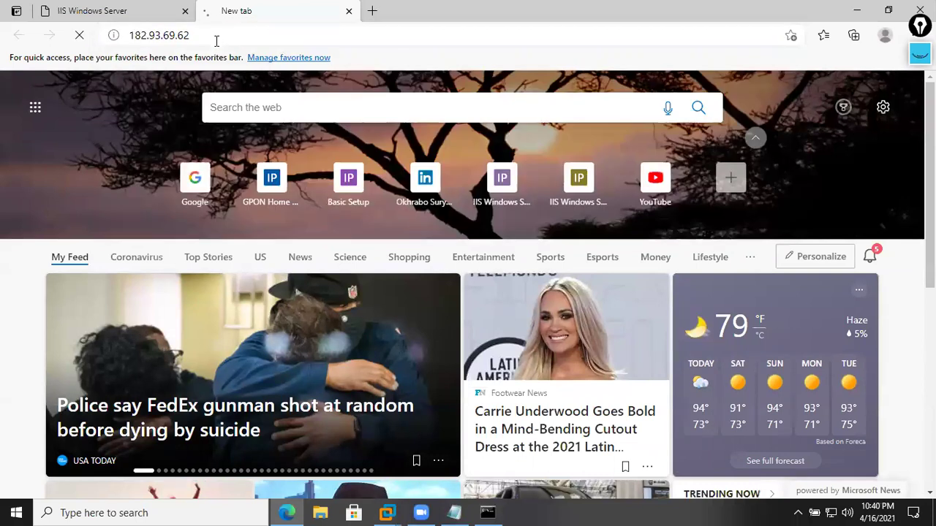
- Check the addresses in both tabs, then preview the VMware virtual machine windows
{"action": "left_click", "coordinate": [133, 21]}
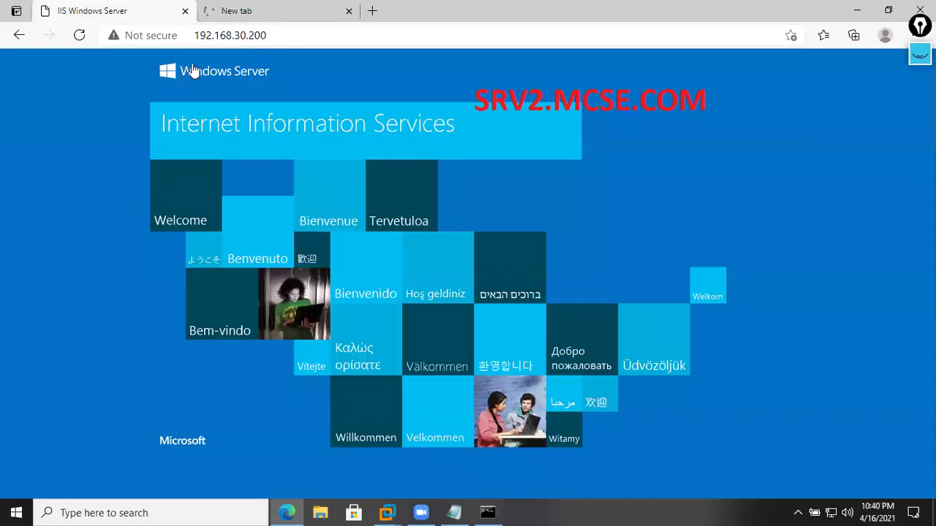
{"action": "left_click", "coordinate": [291, 34]}
{"action": "left_click_drag", "start_coordinate": [280, 35], "coordinate": [184, 33]}
{"action": "left_click", "coordinate": [216, 15]}
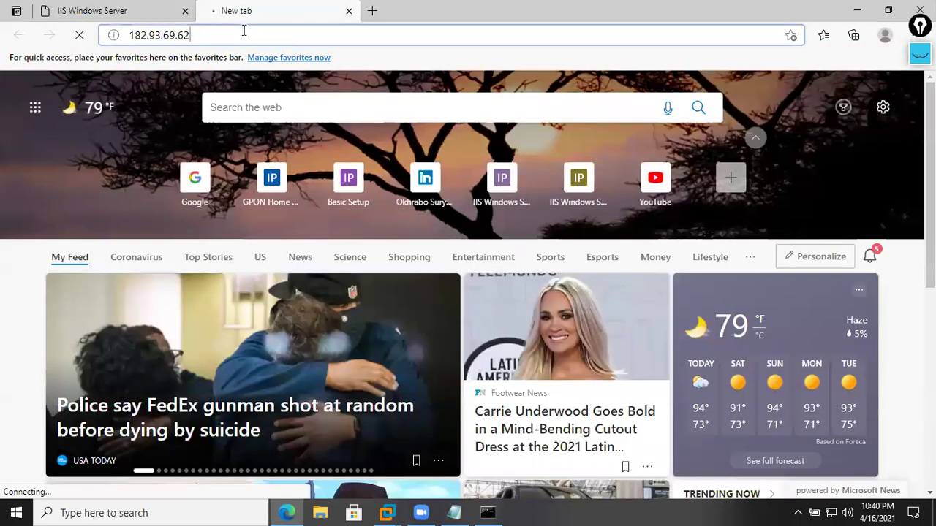
{"action": "left_click", "coordinate": [243, 30]}
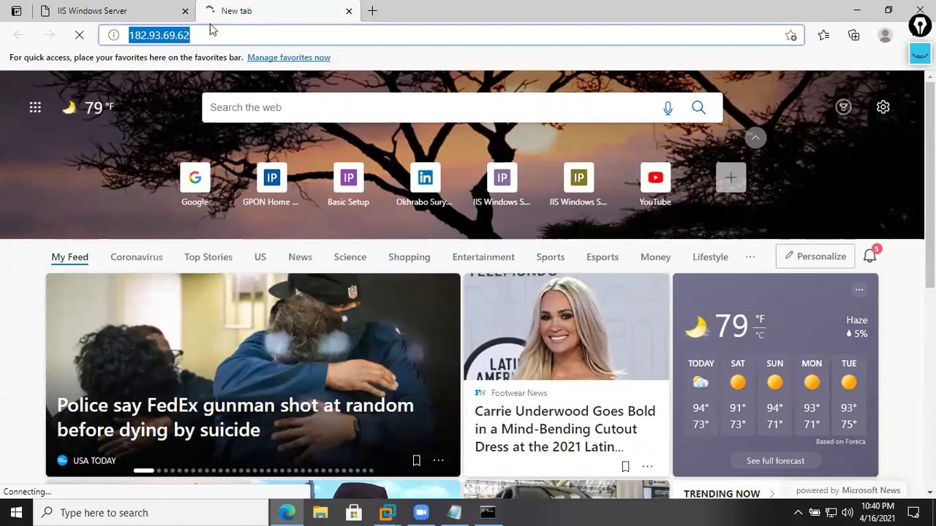
{"action": "key", "text": "ctrl+Tab"}
{"action": "left_click", "coordinate": [286, 34]}
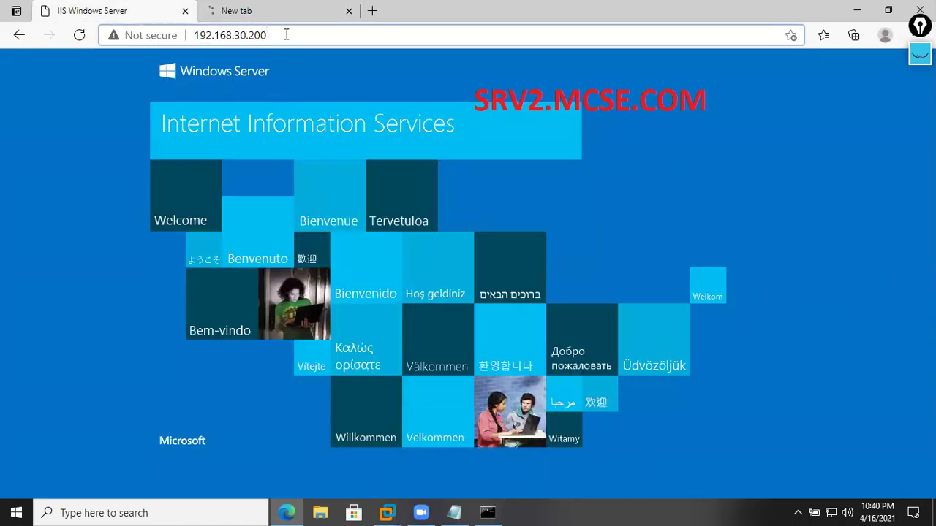
{"action": "left_click", "coordinate": [394, 509]}
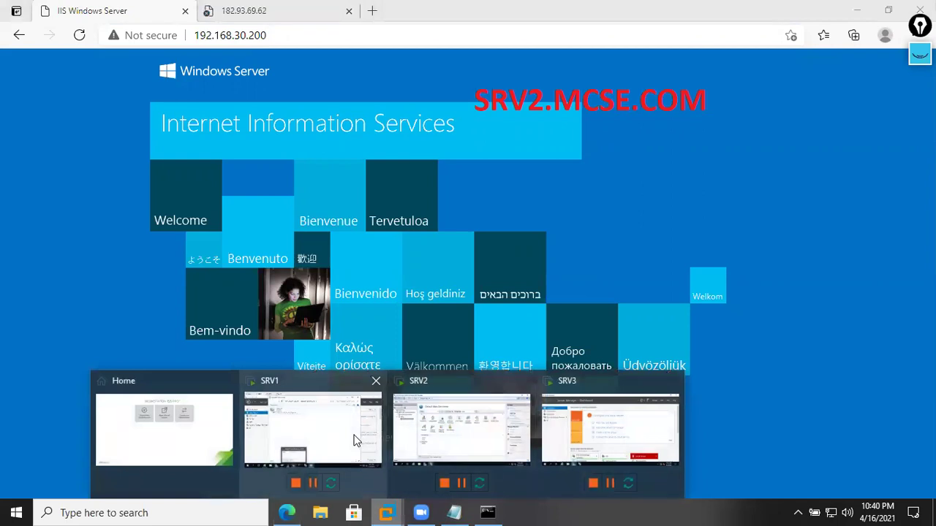
- On SRV2, open Server Manager's Local Server network link and disable the Ethernet0 adapter
{"action": "left_click", "coordinate": [460, 430]}
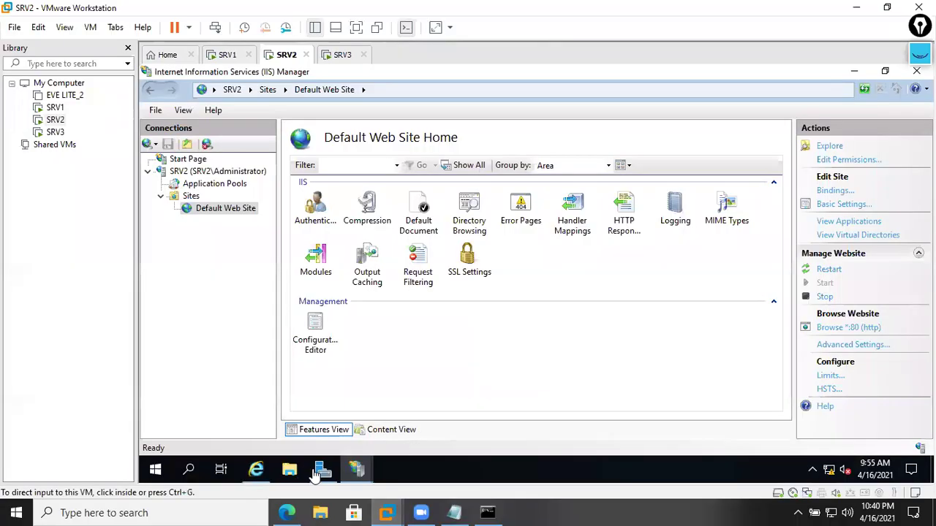
{"action": "left_click", "coordinate": [322, 471]}
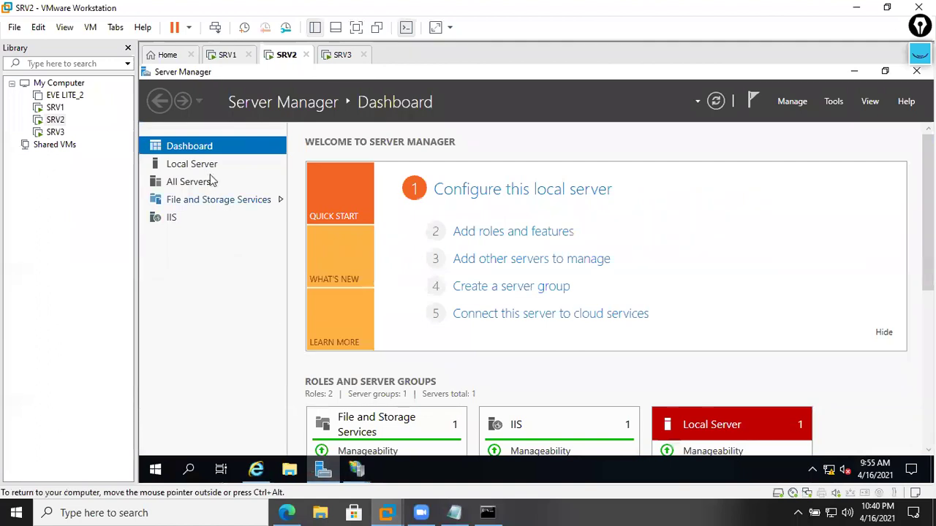
{"action": "left_click", "coordinate": [207, 167]}
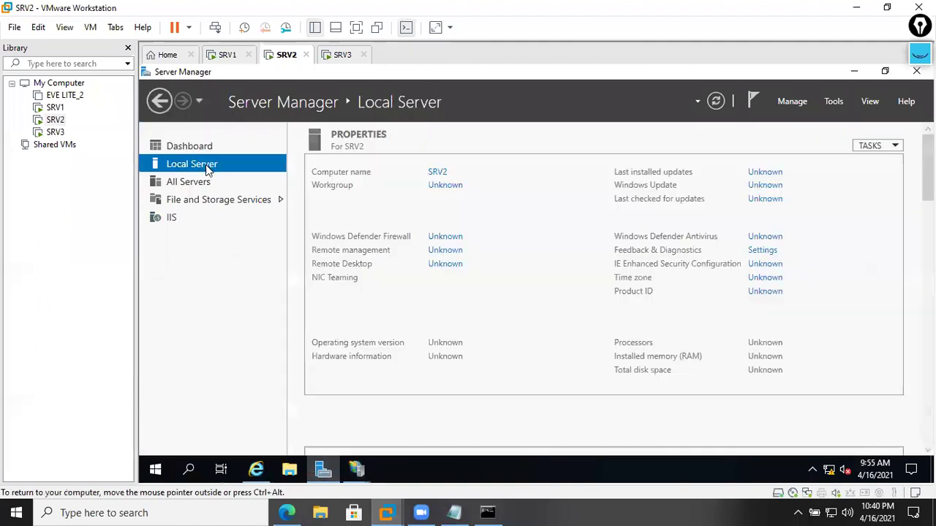
{"action": "left_click", "coordinate": [445, 291]}
{"action": "right_click", "coordinate": [379, 169]}
{"action": "left_click", "coordinate": [395, 168]}
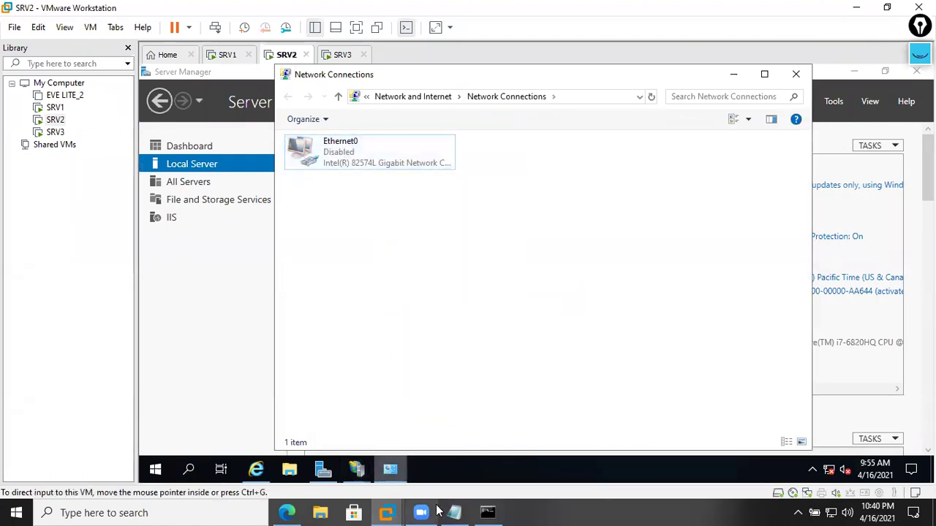
{"action": "left_click", "coordinate": [286, 513]}
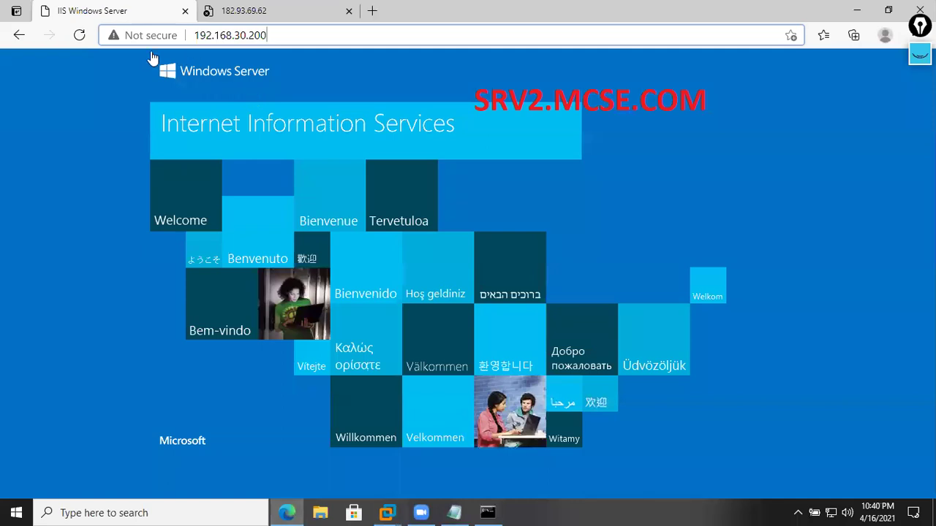
- Reload the 192.168.30.200 and 182.93.69.62 tabs, then ping 192.168.30.200 from cmd
{"action": "left_click", "coordinate": [80, 35]}
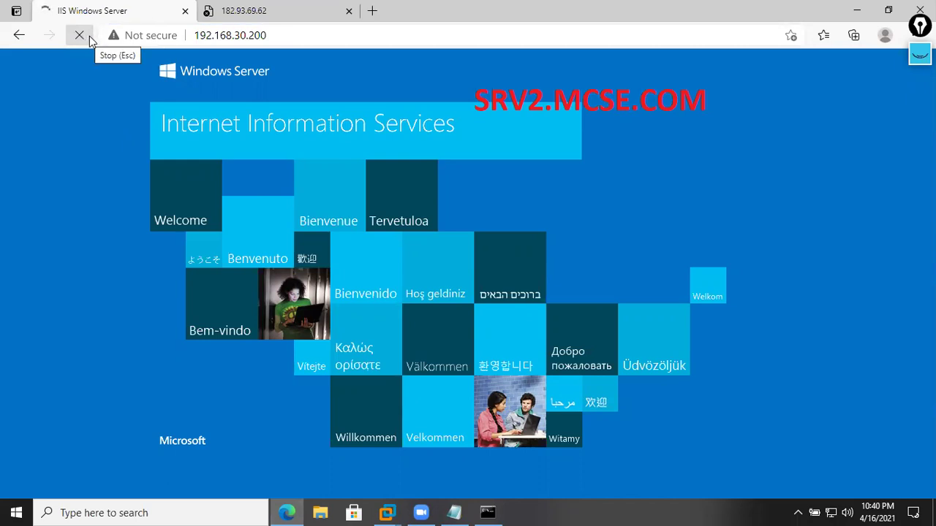
{"action": "left_click", "coordinate": [219, 12]}
{"action": "key", "text": "Return"}
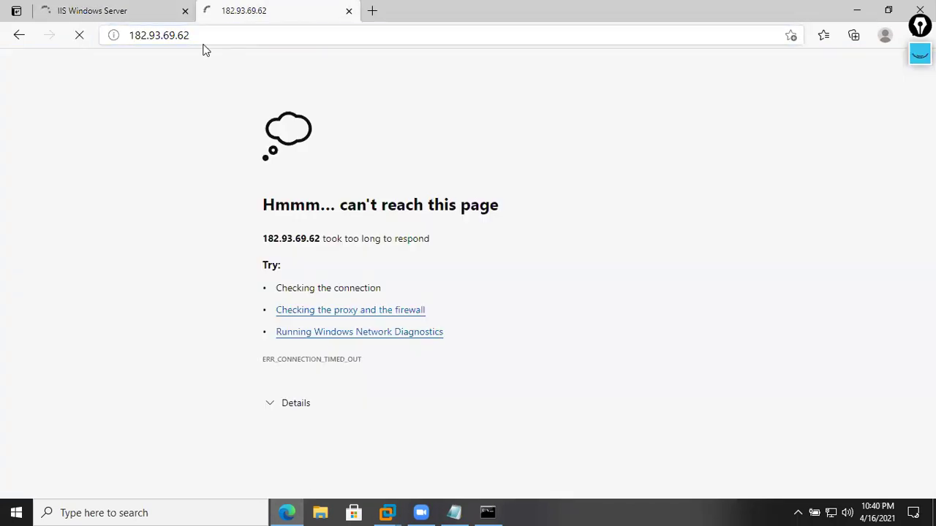
{"action": "left_click", "coordinate": [141, 17]}
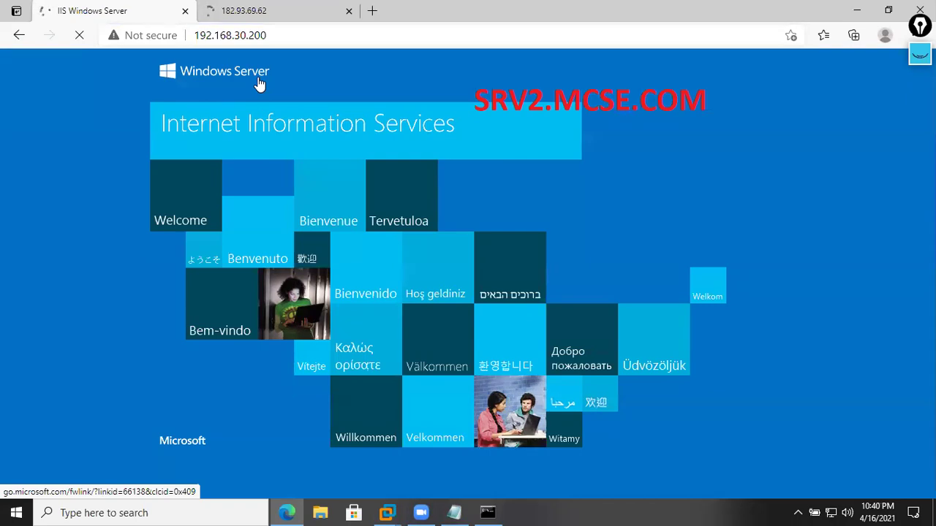
{"action": "key", "text": "super+r"}
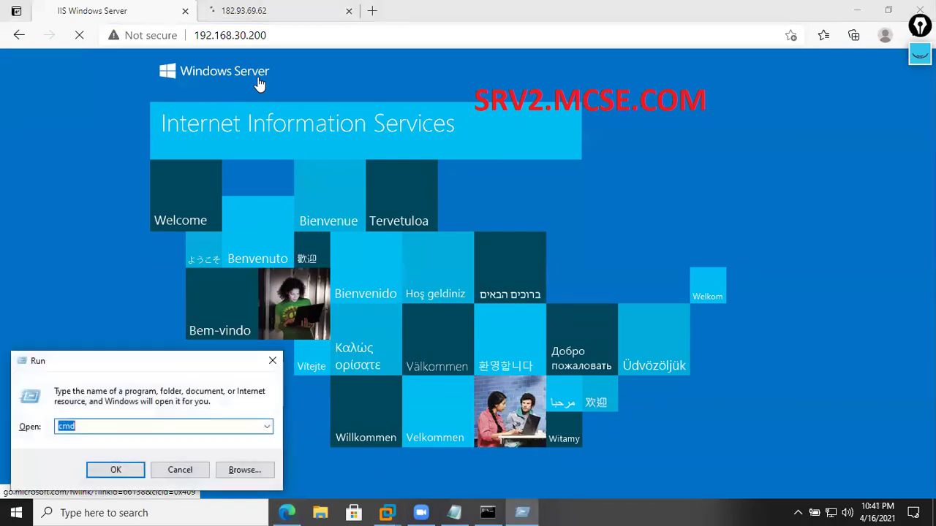
{"action": "key", "text": "Return"}
{"action": "key", "text": "Return"}
{"action": "key", "text": "Return"}
{"action": "key", "text": "Return"}
{"action": "type", "text": "ping 192.168"}
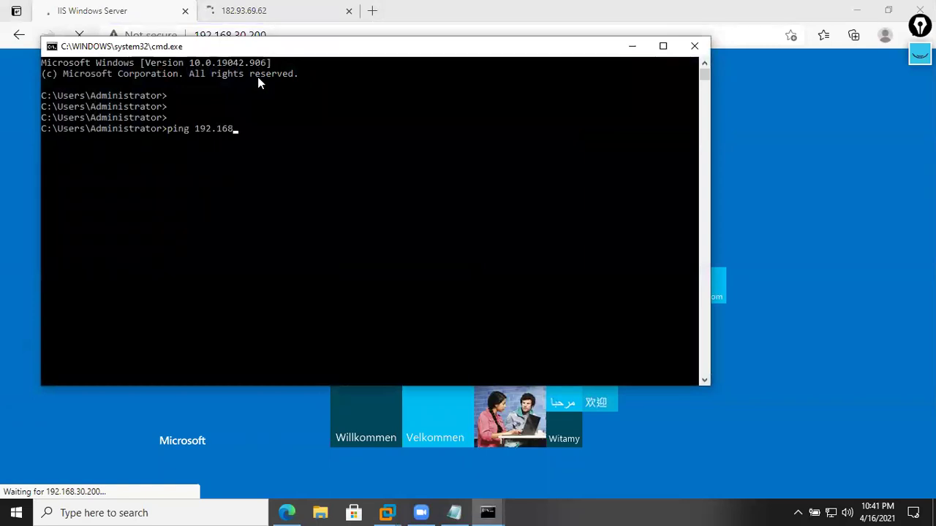
{"action": "type", "text": ".30.200"}
{"action": "key", "text": "Return"}
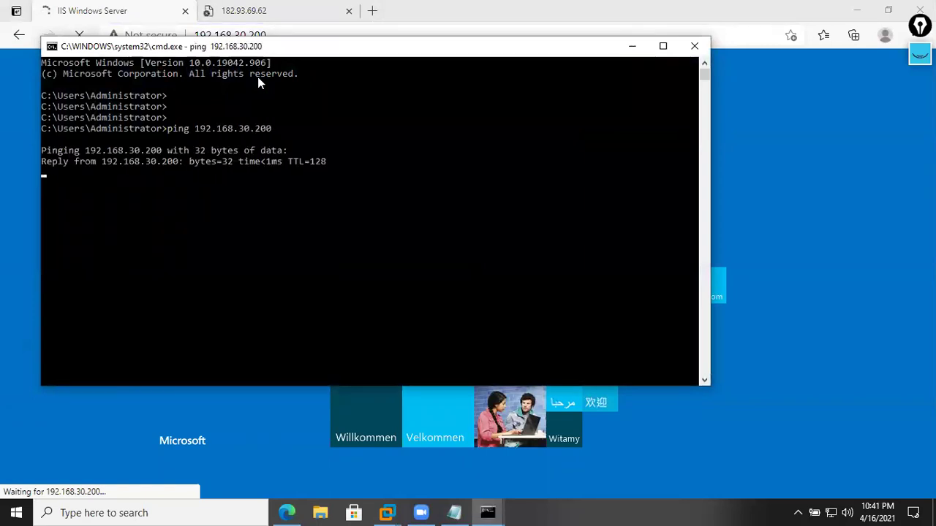
- Follow the Windows Server logo link to iis.net and go back to 192.168.30.200
{"action": "left_click", "coordinate": [291, 35]}
{"action": "double_click", "coordinate": [305, 35]}
{"action": "left_click", "coordinate": [293, 39]}
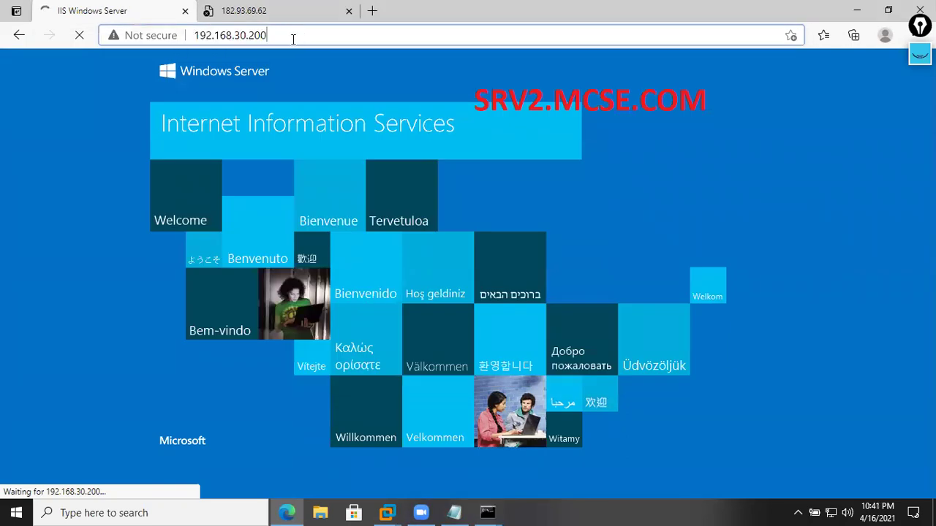
{"action": "double_click", "coordinate": [247, 35]}
{"action": "left_click", "coordinate": [274, 34]}
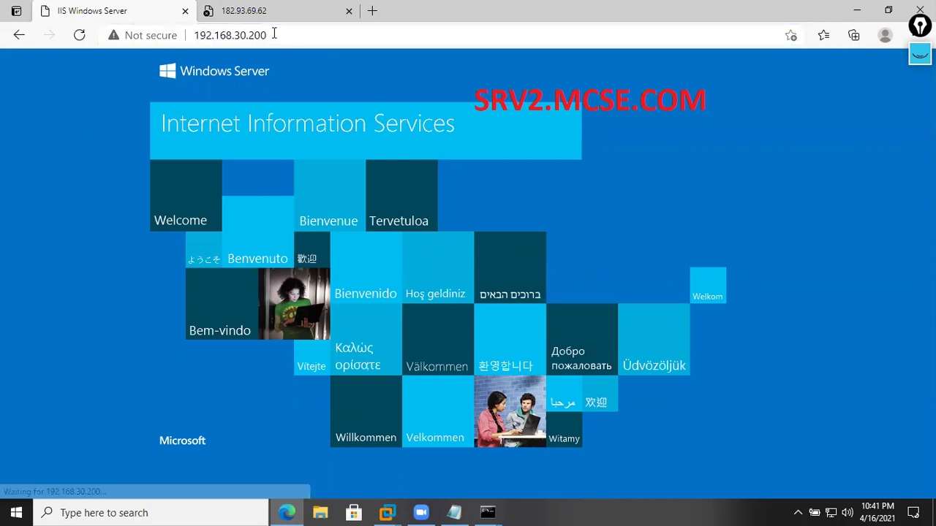
{"action": "right_click", "coordinate": [344, 72]}
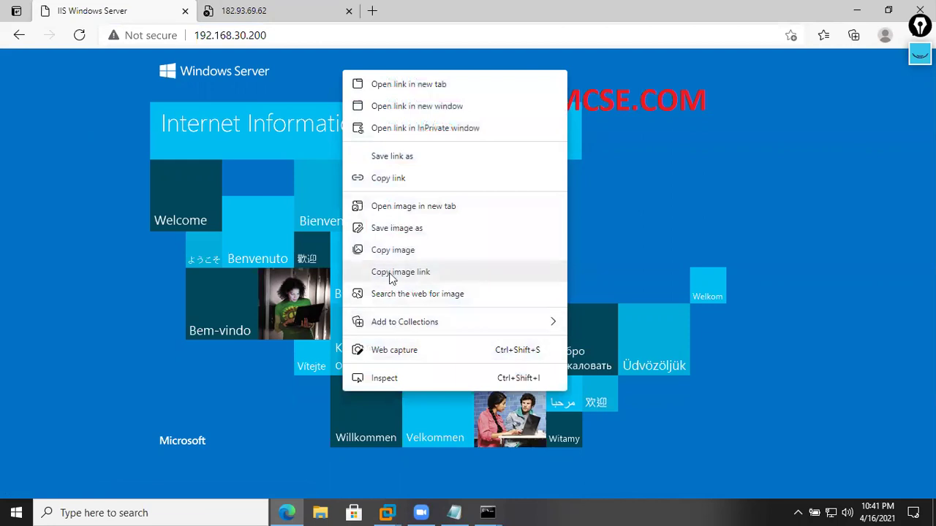
{"action": "left_click", "coordinate": [220, 80]}
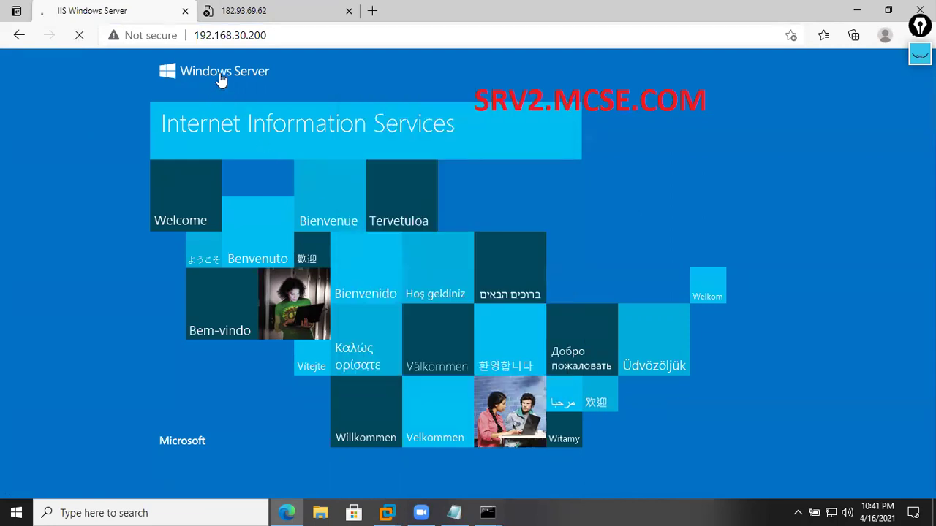
{"action": "left_click", "coordinate": [246, 35]}
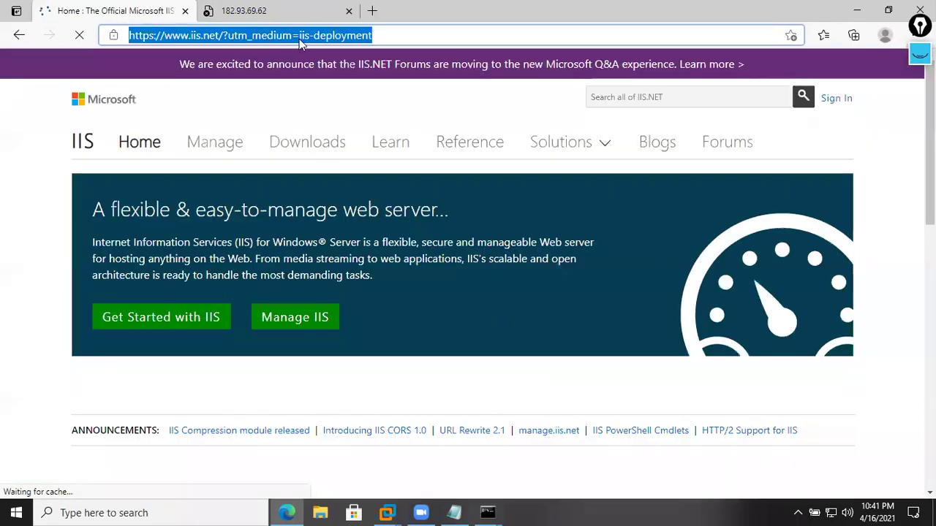
{"action": "left_click", "coordinate": [20, 36]}
{"action": "left_click", "coordinate": [322, 40]}
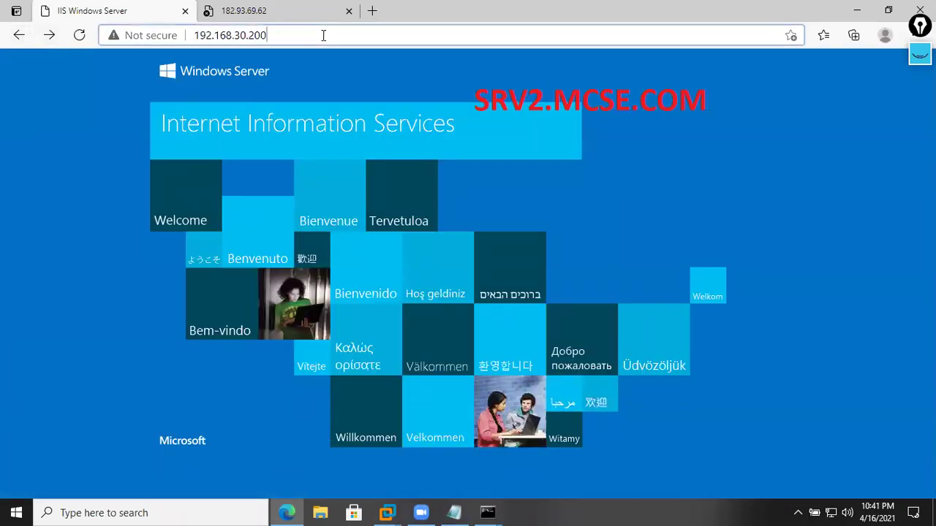
- Select the 192.168.30.200 address and show the running virtual machine previews
{"action": "left_click", "coordinate": [323, 35]}
{"action": "right_click", "coordinate": [285, 36]}
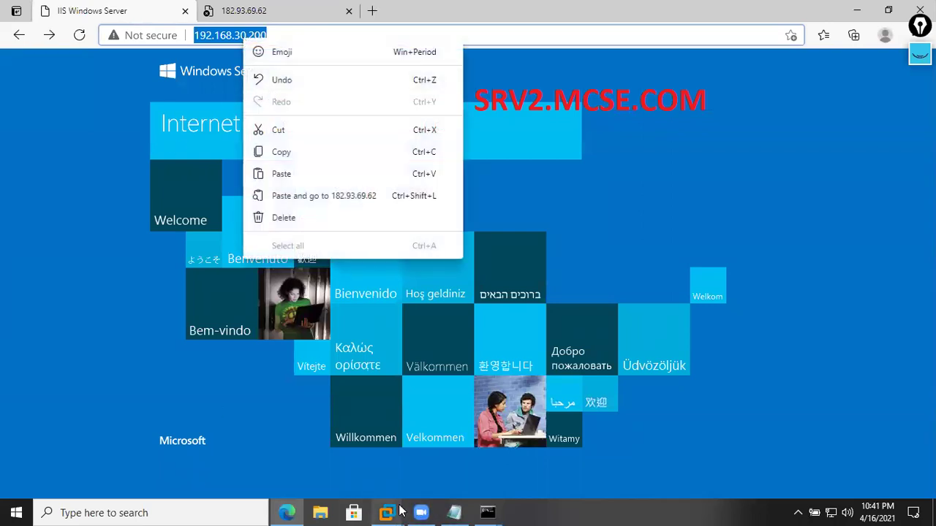
{"action": "left_click", "coordinate": [388, 513]}
{"action": "left_click", "coordinate": [574, 435]}
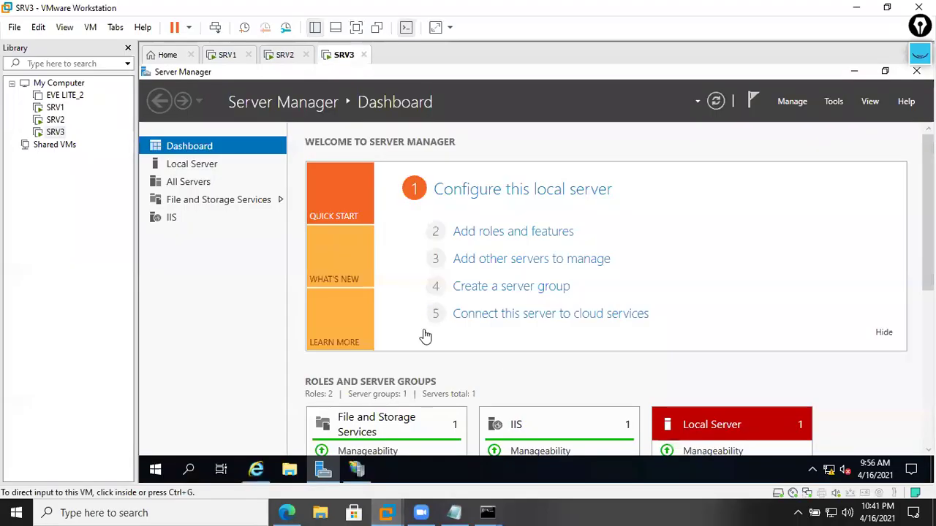
{"action": "key", "text": "super+r"}
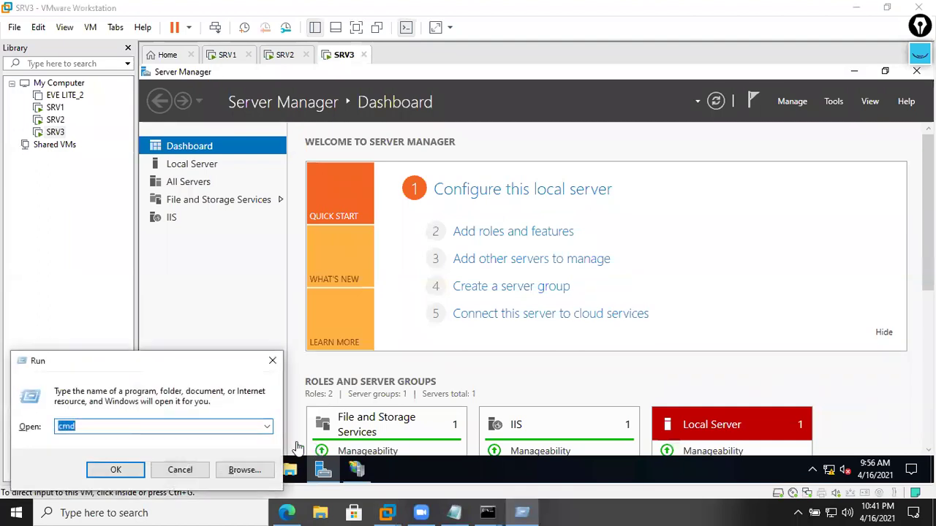
{"action": "left_click", "coordinate": [227, 298]}
{"action": "key", "text": "super+r"}
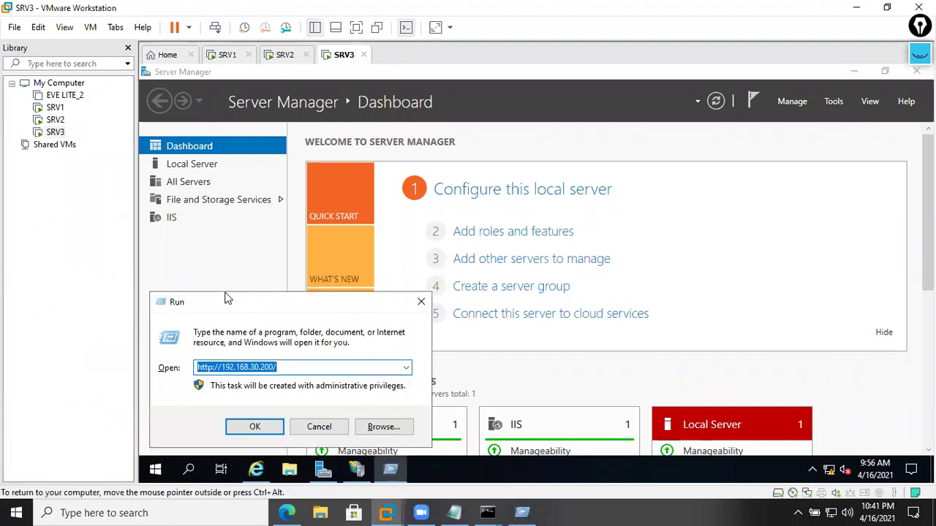
{"action": "key", "text": "Return"}
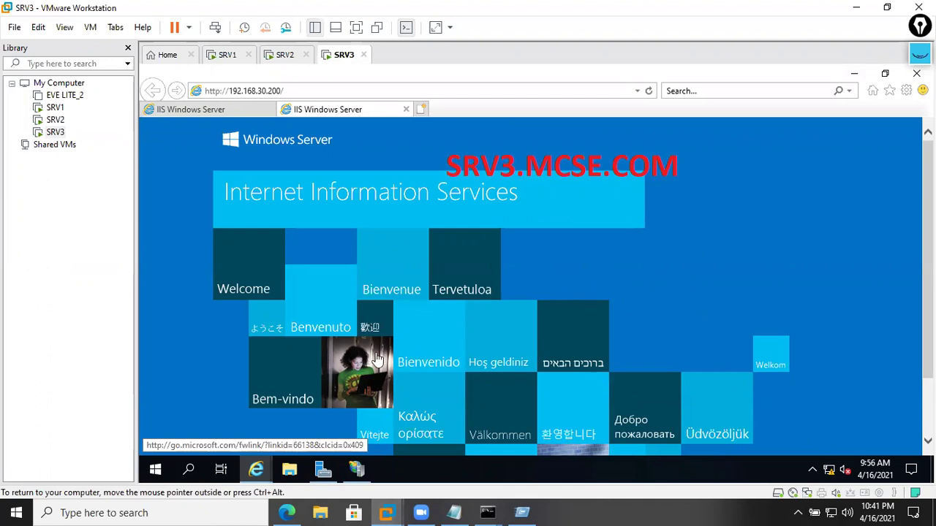
{"action": "left_click", "coordinate": [286, 512]}
- Refresh the timed-out 182.93.69.62 tab from the error page's context menu
{"action": "left_click", "coordinate": [241, 10]}
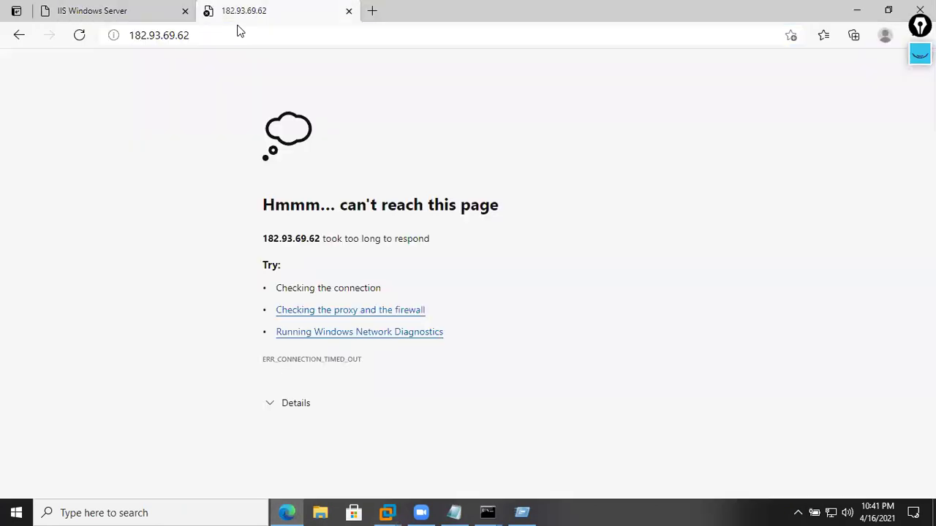
{"action": "right_click", "coordinate": [271, 83]}
{"action": "left_click", "coordinate": [324, 146]}
{"action": "left_click", "coordinate": [250, 39]}
- Flip between the 182.93.69.62 and 192.168.30.200 tabs, ending on the 192.168.30.200 page
{"action": "left_click", "coordinate": [120, 16]}
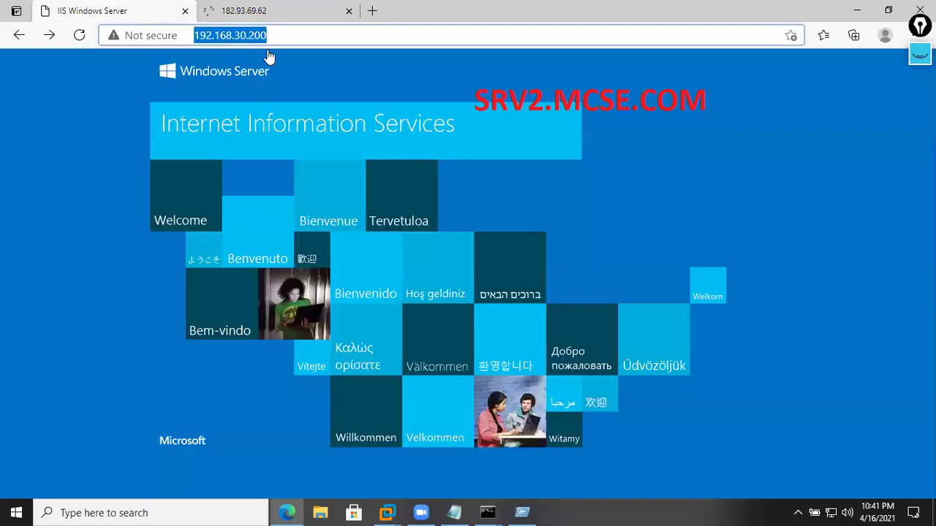
{"action": "left_click", "coordinate": [325, 35]}
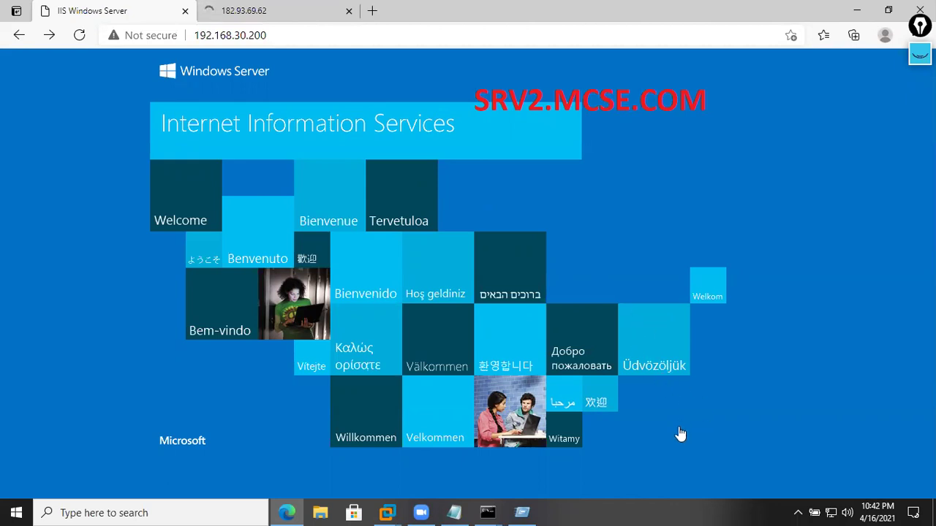
{"action": "key", "text": "ctrl+Tab"}
{"action": "left_click", "coordinate": [151, 15]}
{"action": "key", "text": "ctrl+Tab"}
{"action": "left_click", "coordinate": [219, 34]}
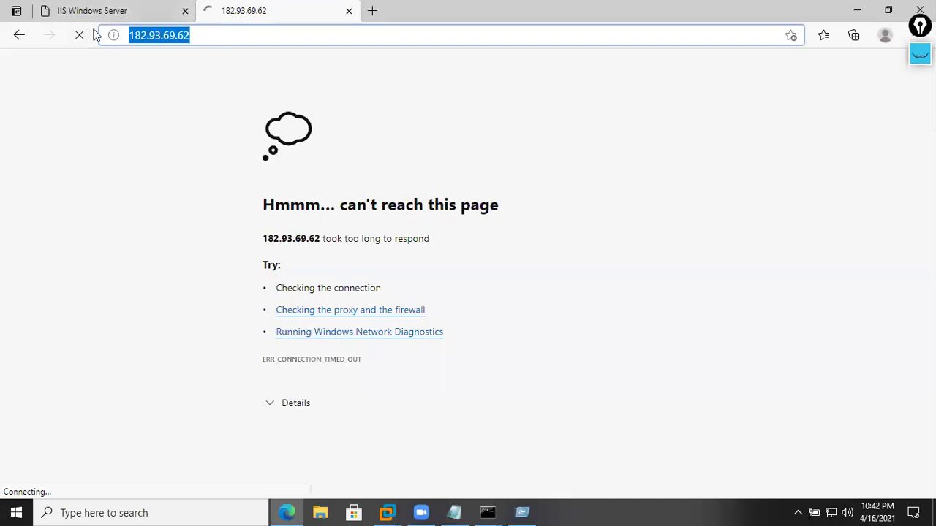
{"action": "left_click", "coordinate": [126, 16]}
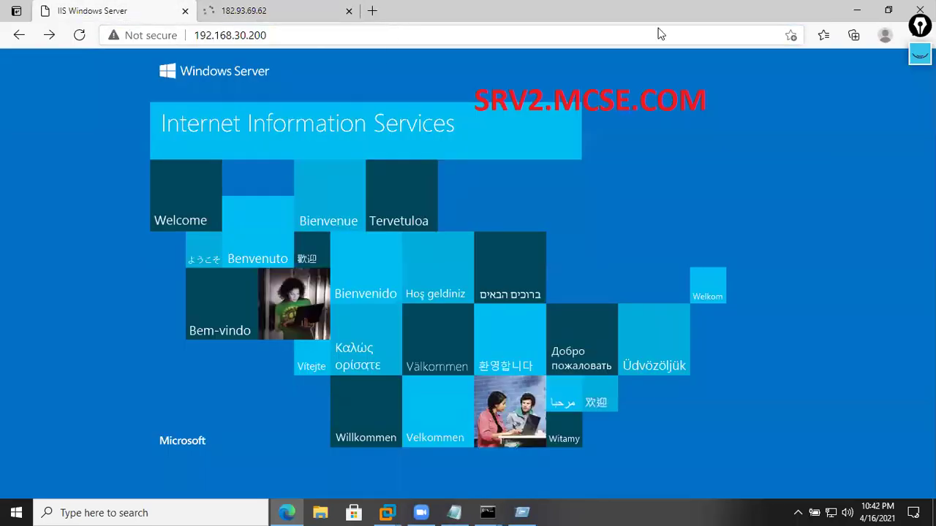